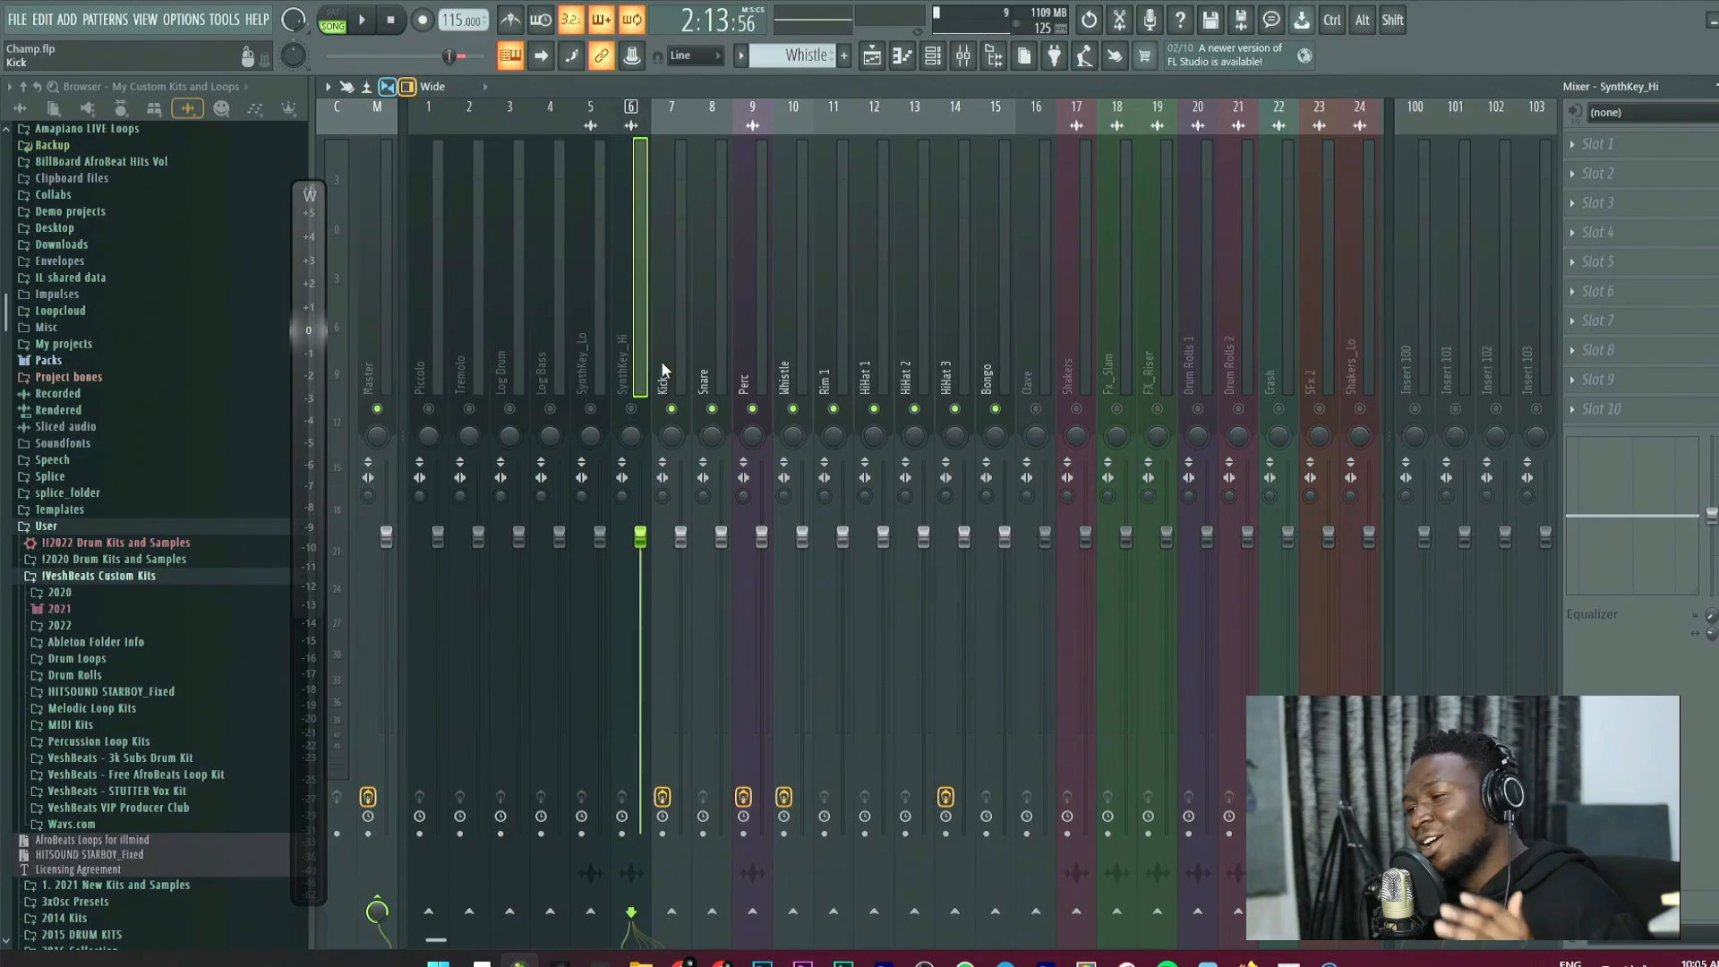
# Examine the mixer tracks from Master through the drum, percussion and effects channels to review how they are organised and grouped.
pyautogui.click(680, 358)
pyautogui.click(713, 357)
pyautogui.click(743, 353)
pyautogui.scroll(-3, 761, 349)
pyautogui.scroll(-2, 777, 359)
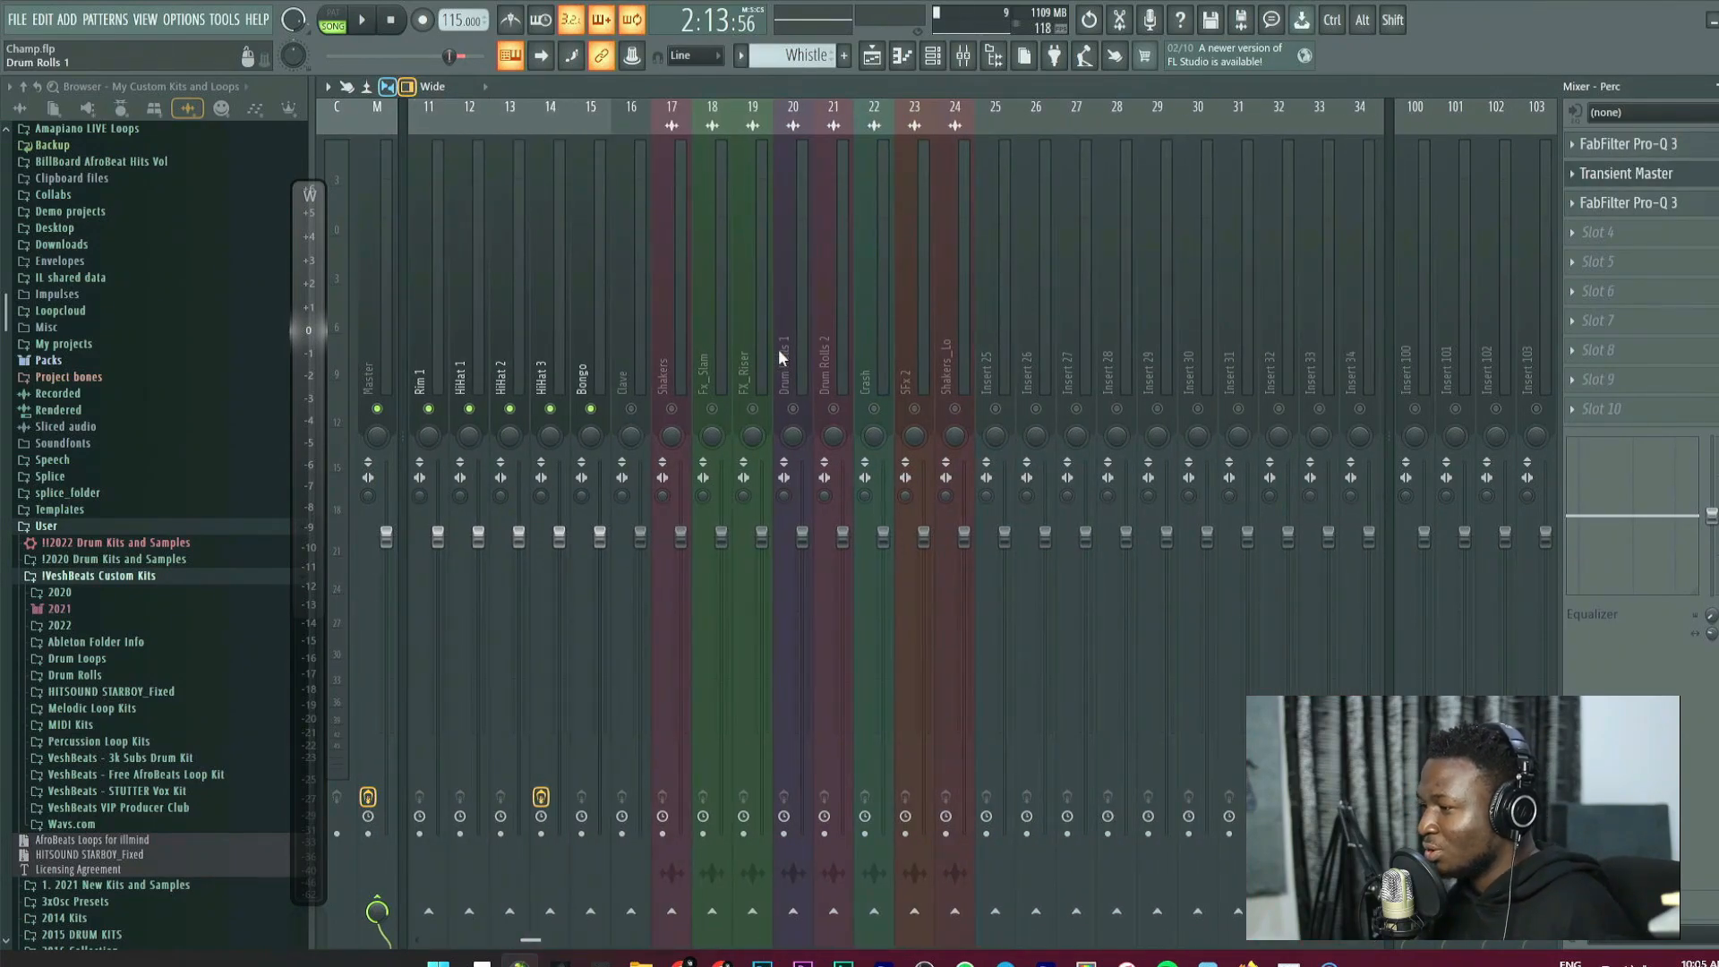
pyautogui.scroll(5, 861, 342)
pyautogui.scroll(-5, 1004, 329)
pyautogui.scroll(5, 1005, 330)
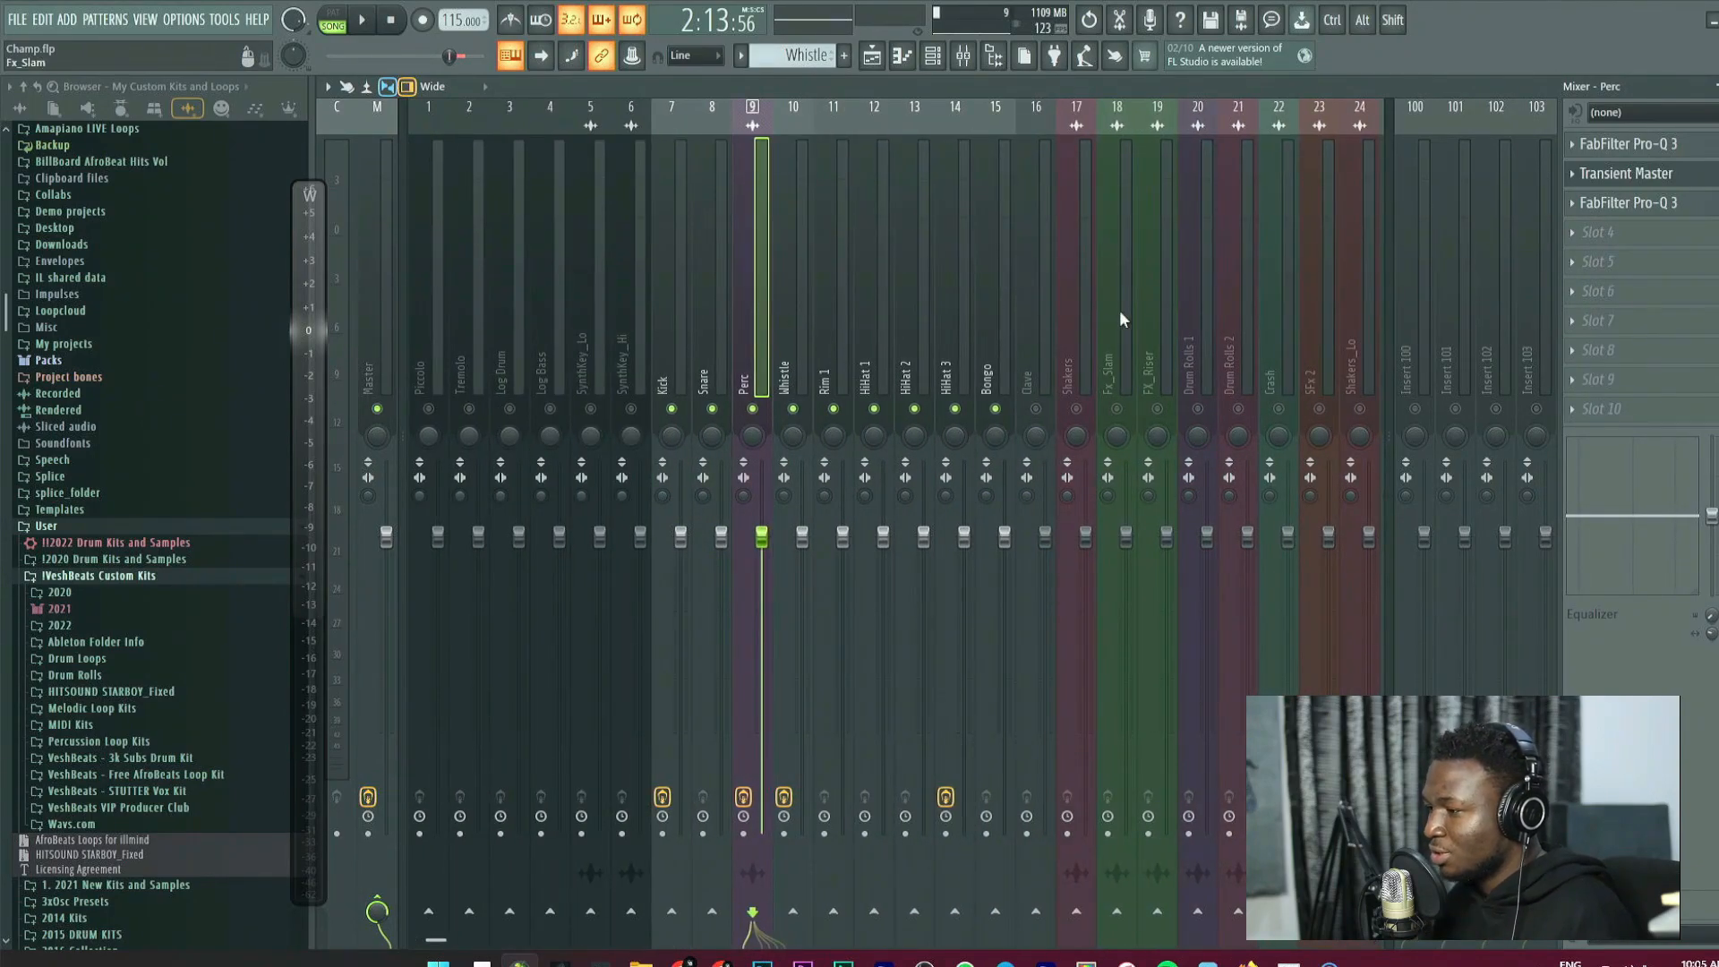
pyautogui.click(380, 298)
pyautogui.click(598, 298)
pyautogui.click(754, 298)
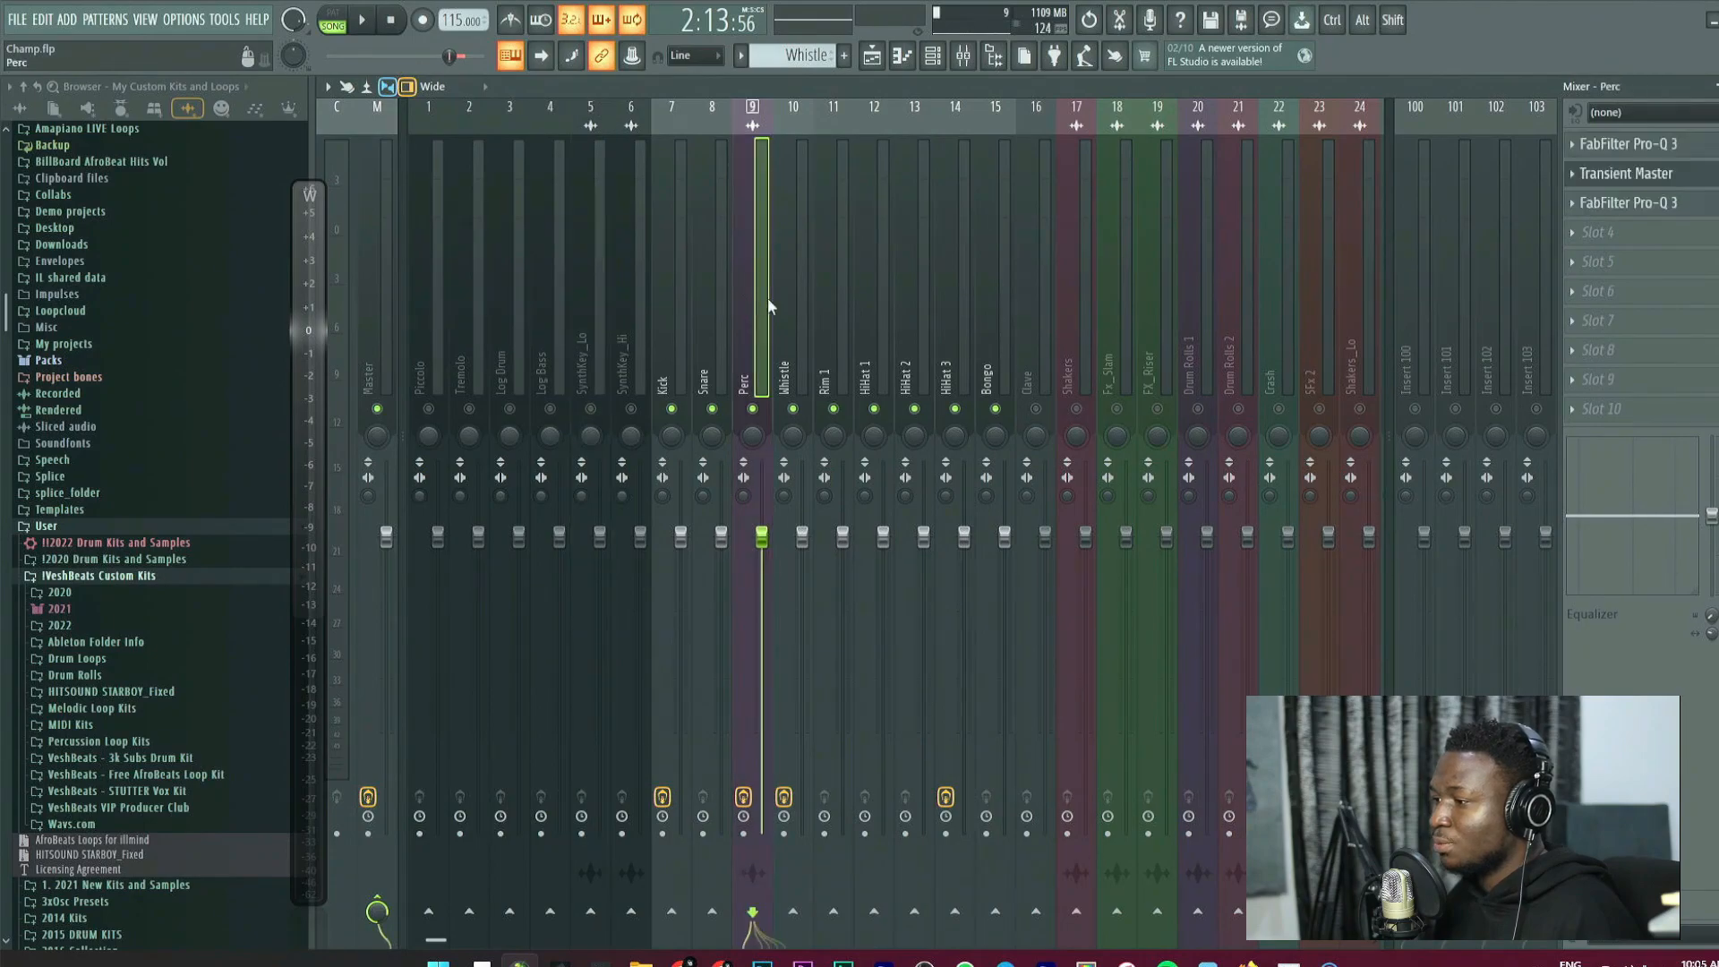
pyautogui.click(878, 297)
pyautogui.click(787, 313)
pyautogui.click(752, 315)
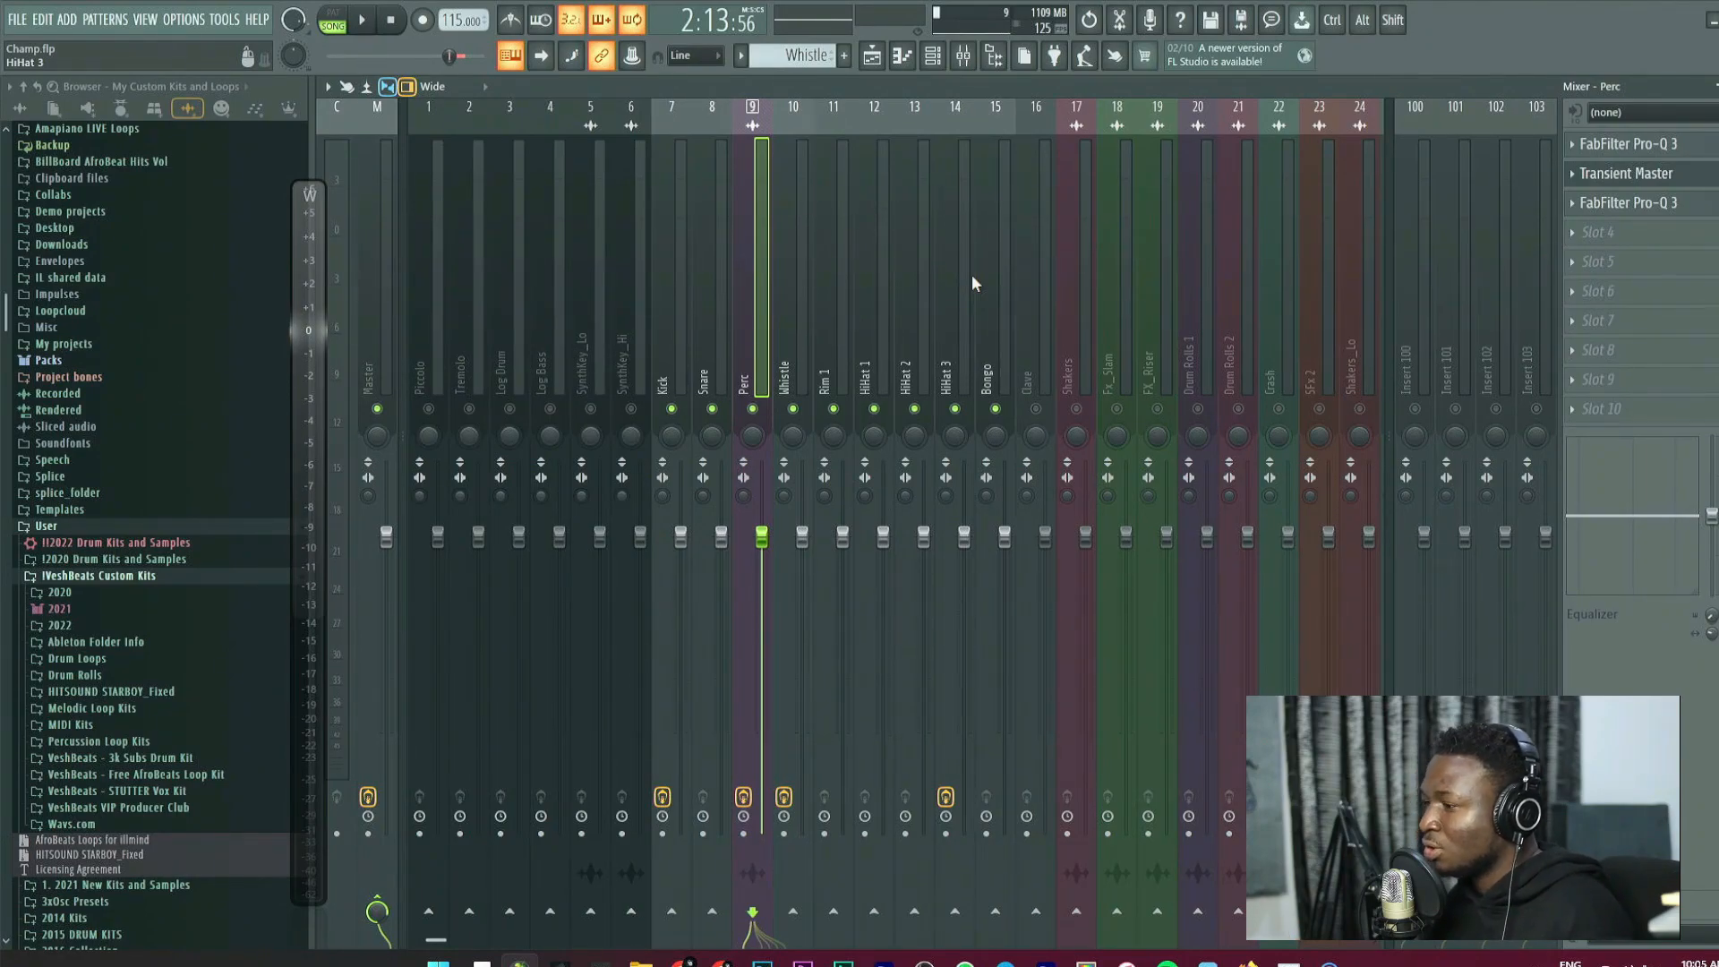
# Load the saved mixer track state "!!!Master - VeshBeats Metering" on the Master track.
pyautogui.click(389, 299)
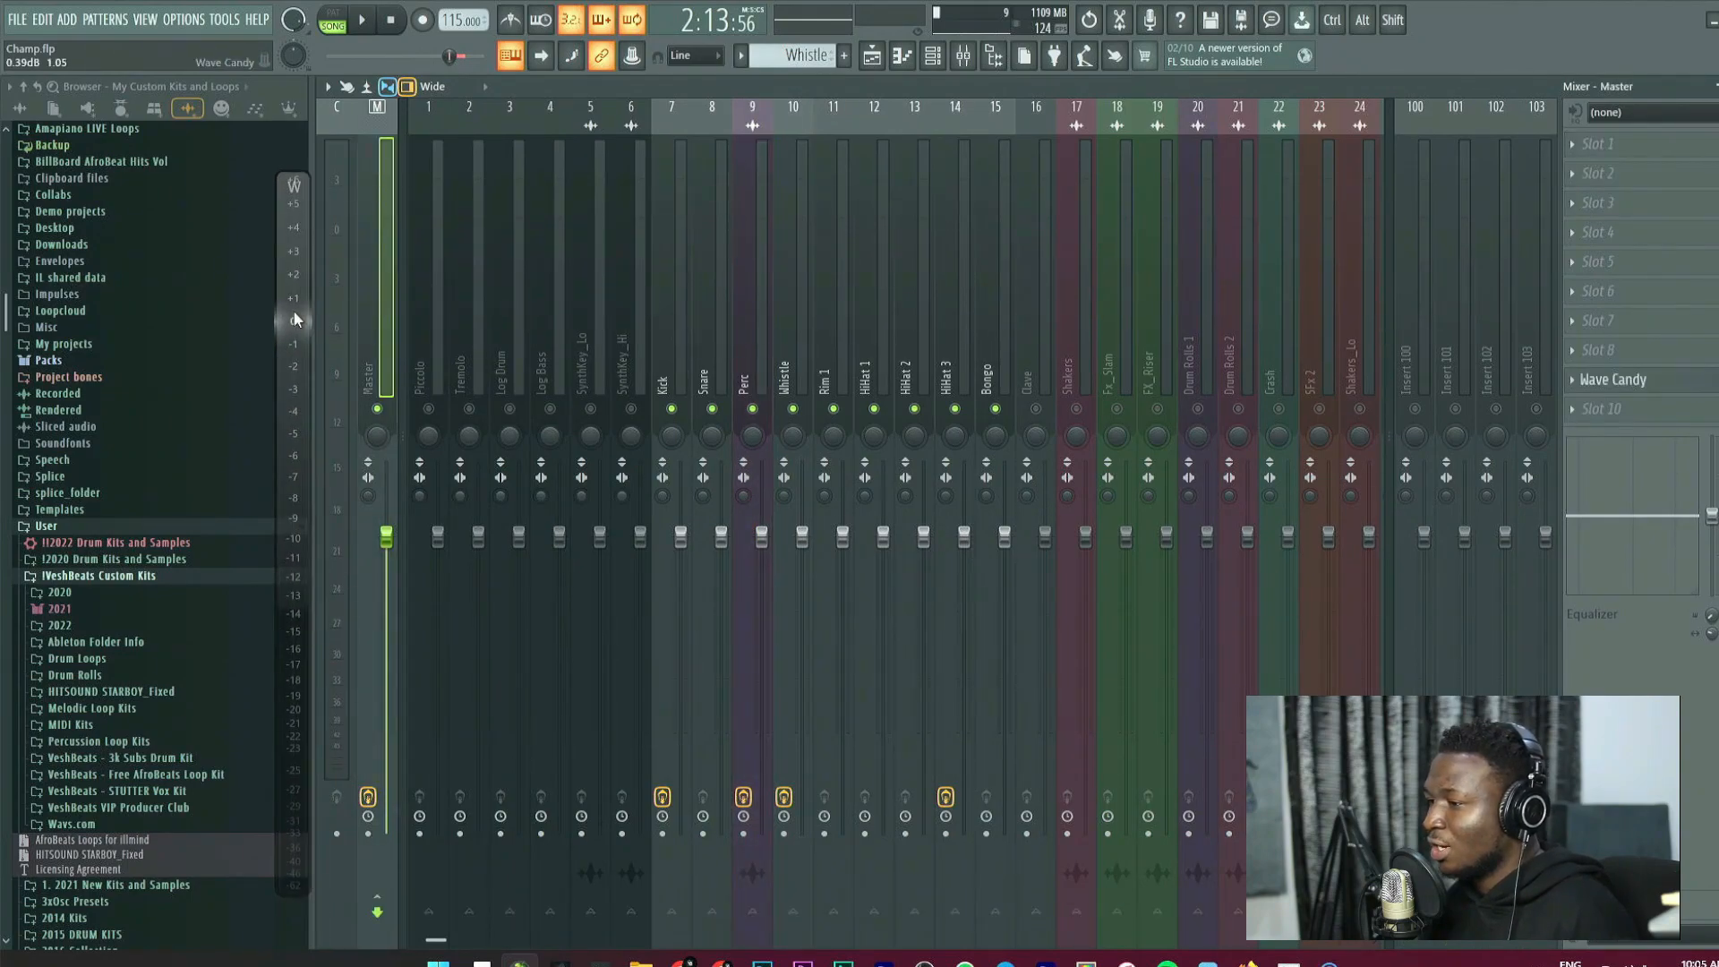
pyautogui.moveTo(294, 312); pyautogui.dragTo(276, 324)
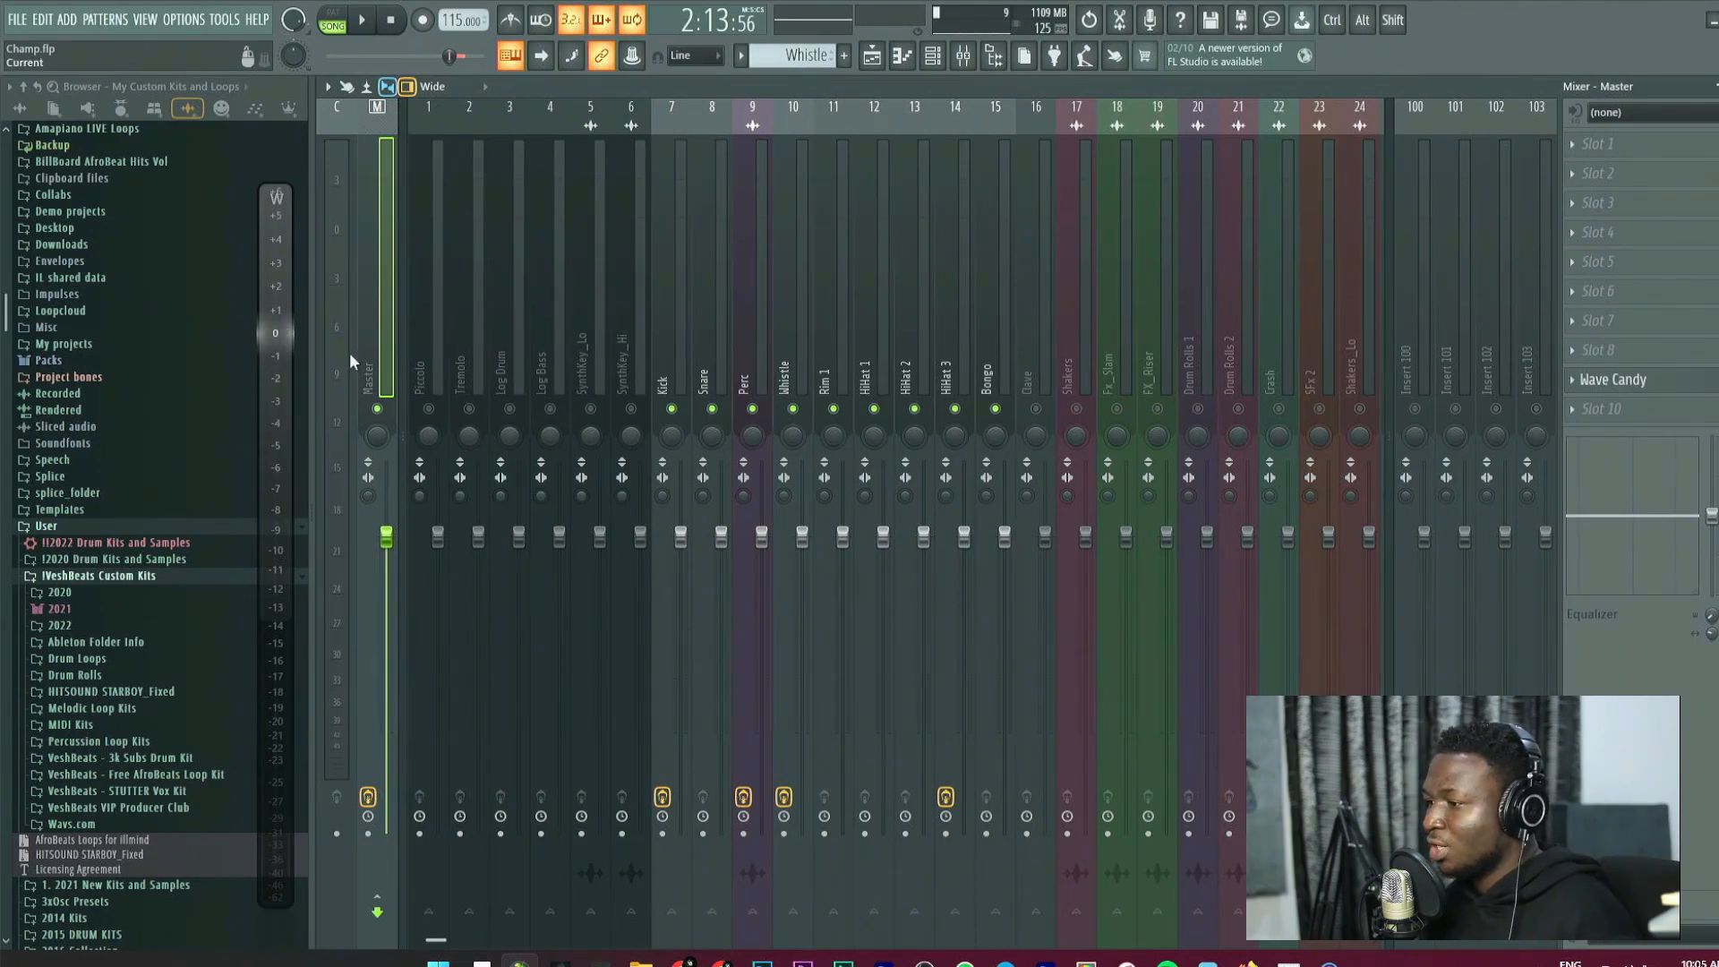
pyautogui.rightClick(383, 330)
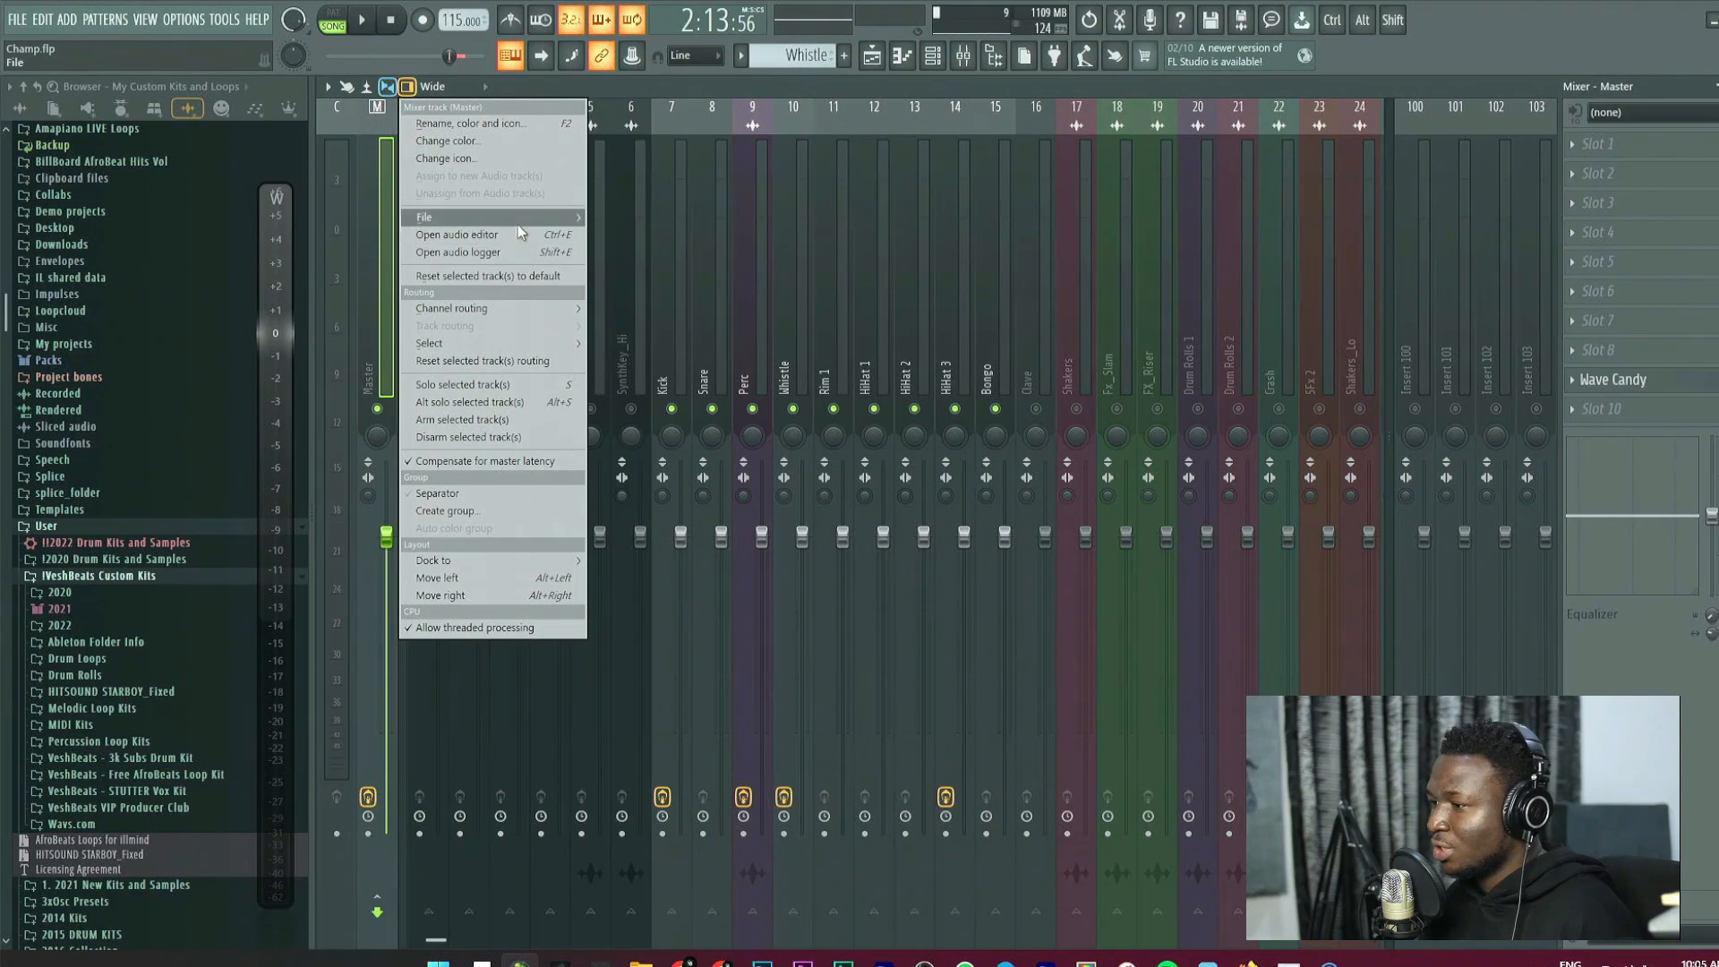
pyautogui.moveTo(517, 221)
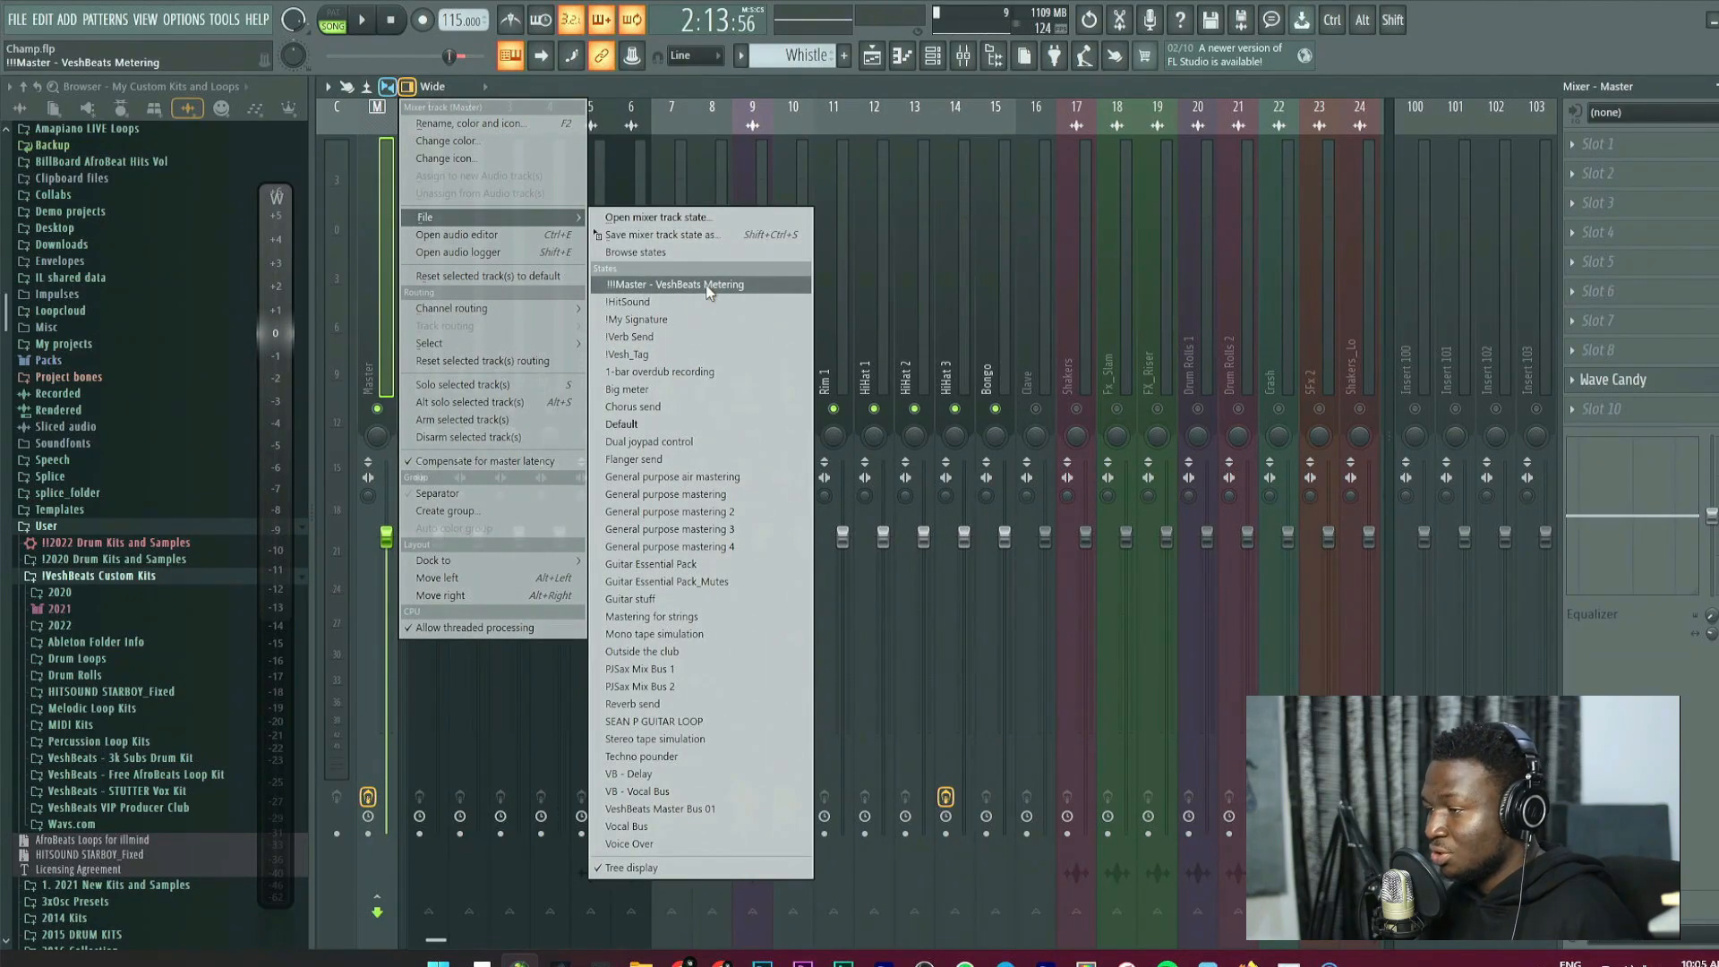
pyautogui.click(380, 249)
pyautogui.rightClick(380, 250)
pyautogui.moveTo(489, 220)
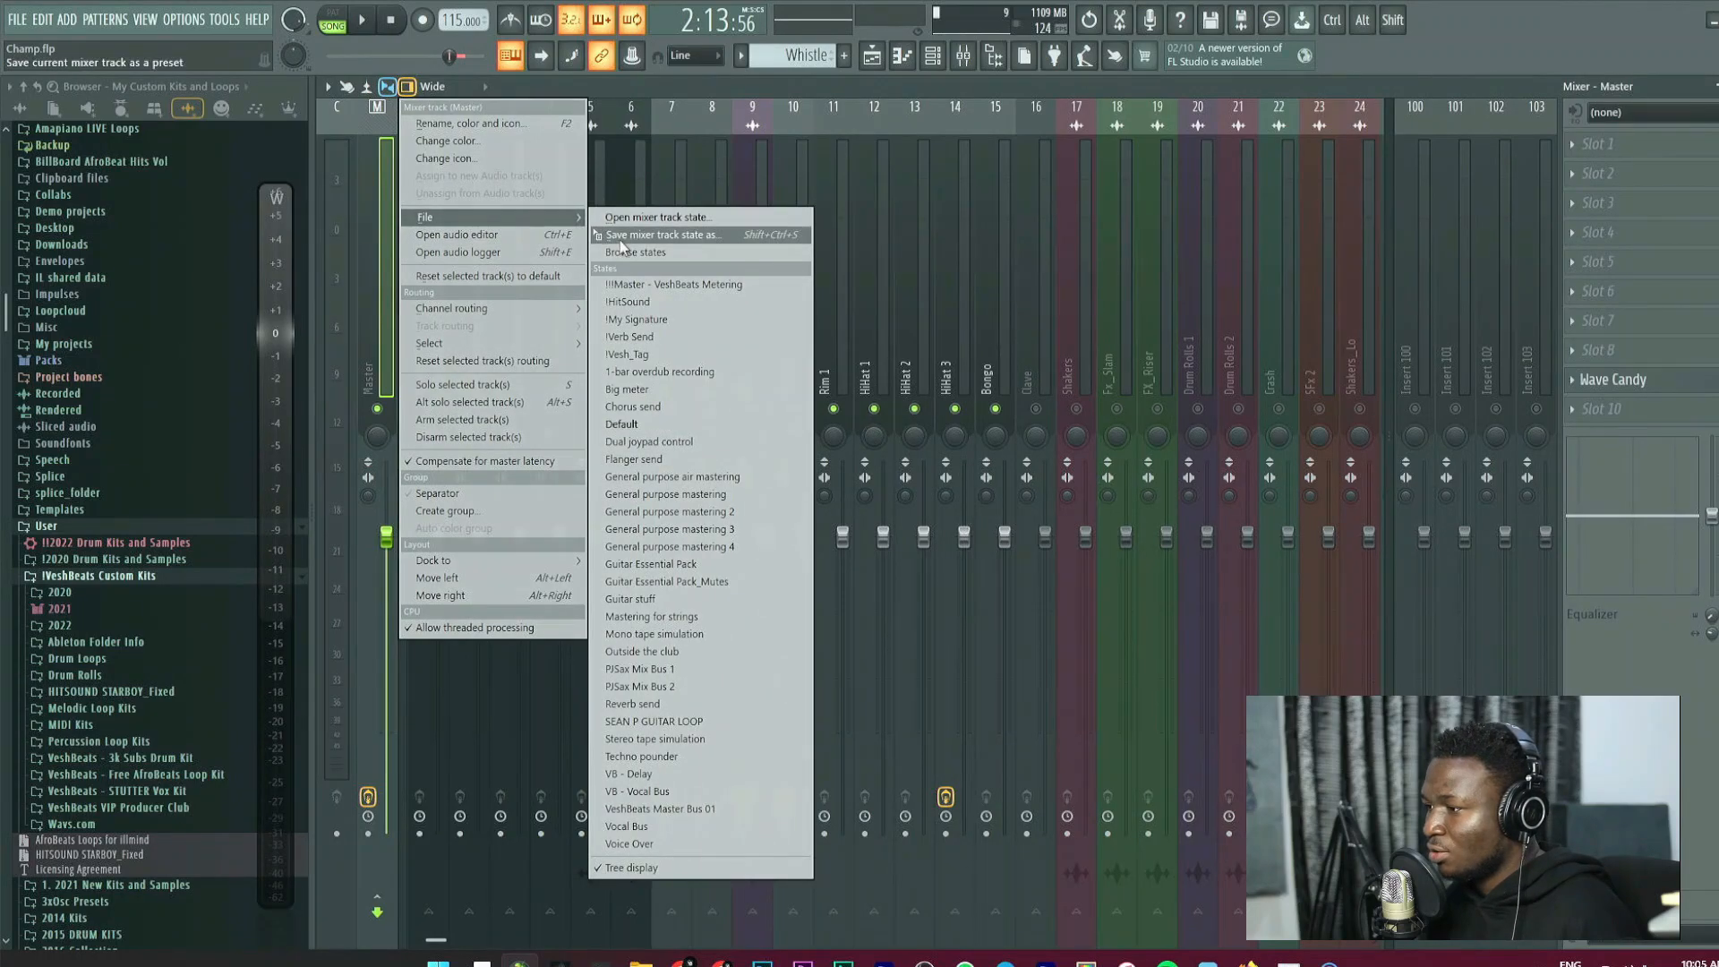
pyautogui.click(634, 283)
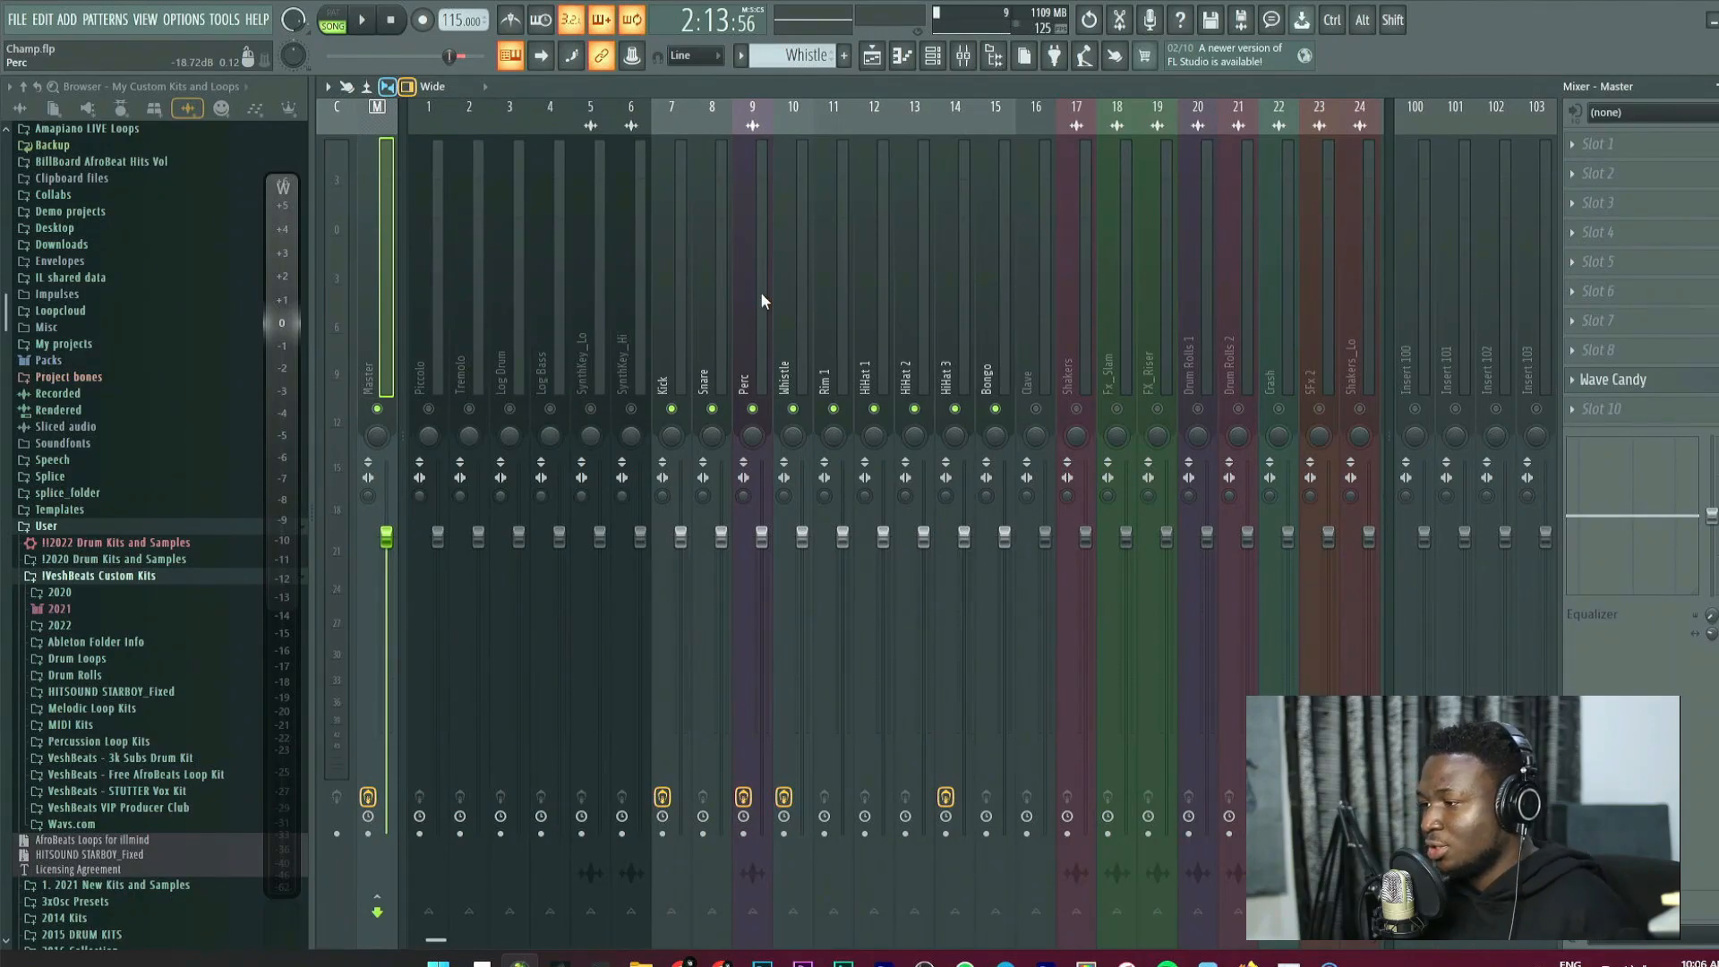
# Inspect the FabFilter Pro-C 2 compressor on the Kick track and close it.
pyautogui.click(670, 270)
pyautogui.click(1673, 150)
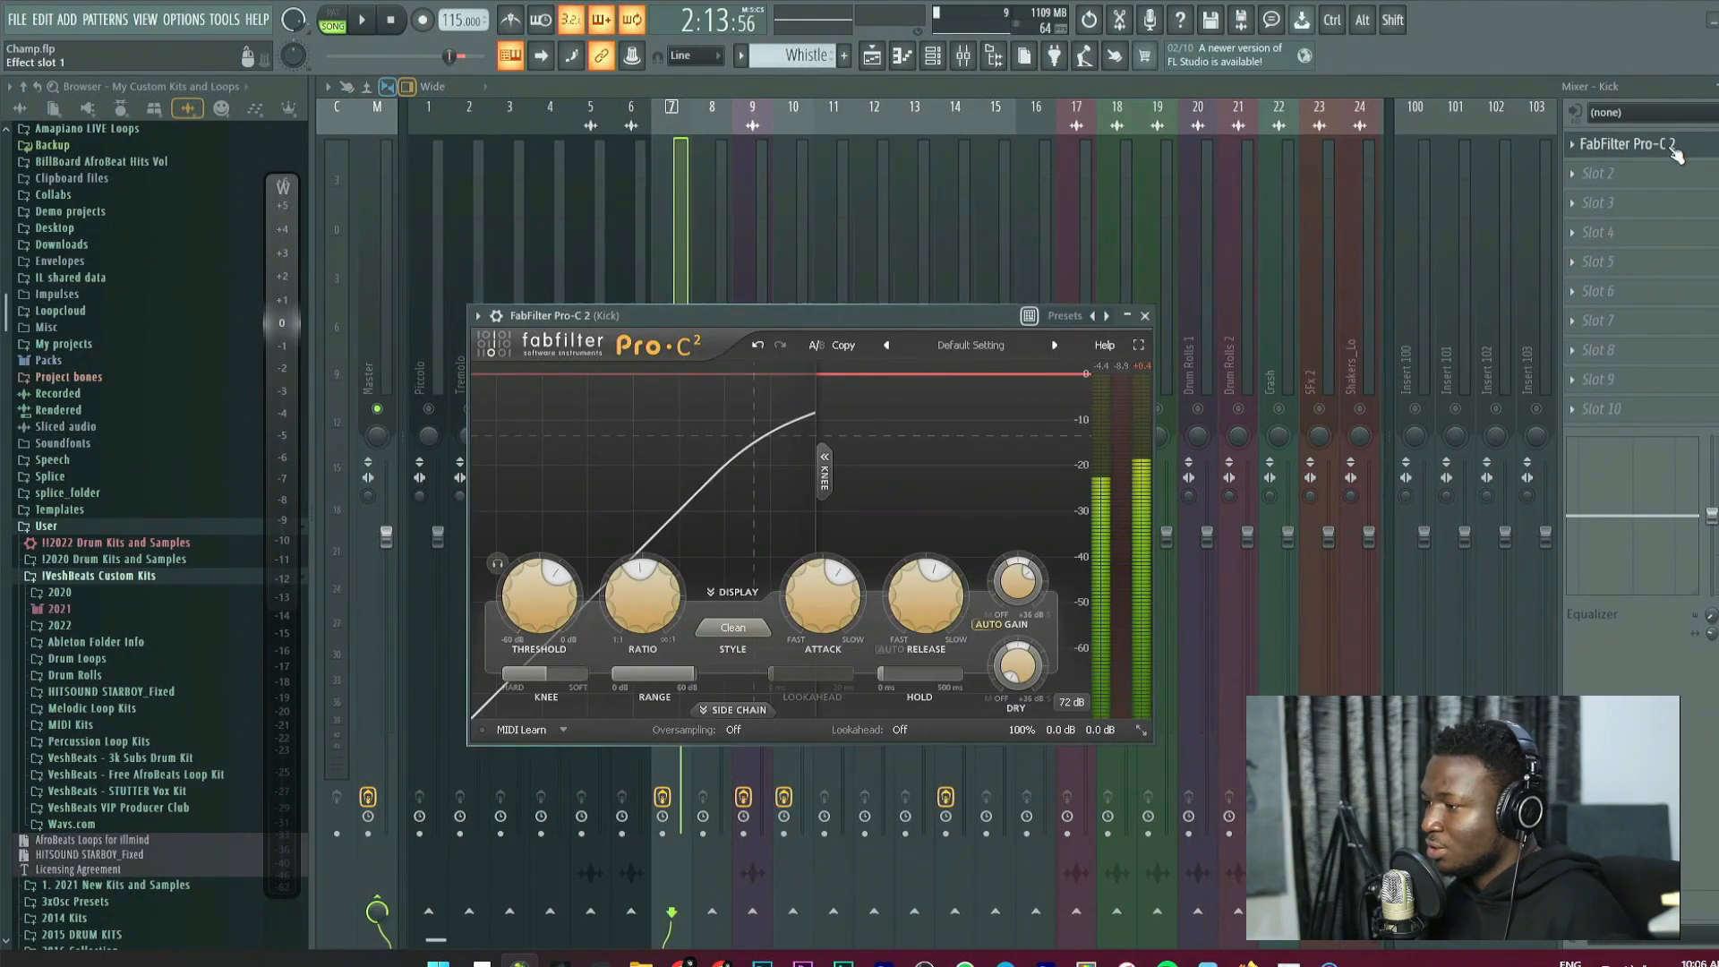
pyautogui.click(1149, 312)
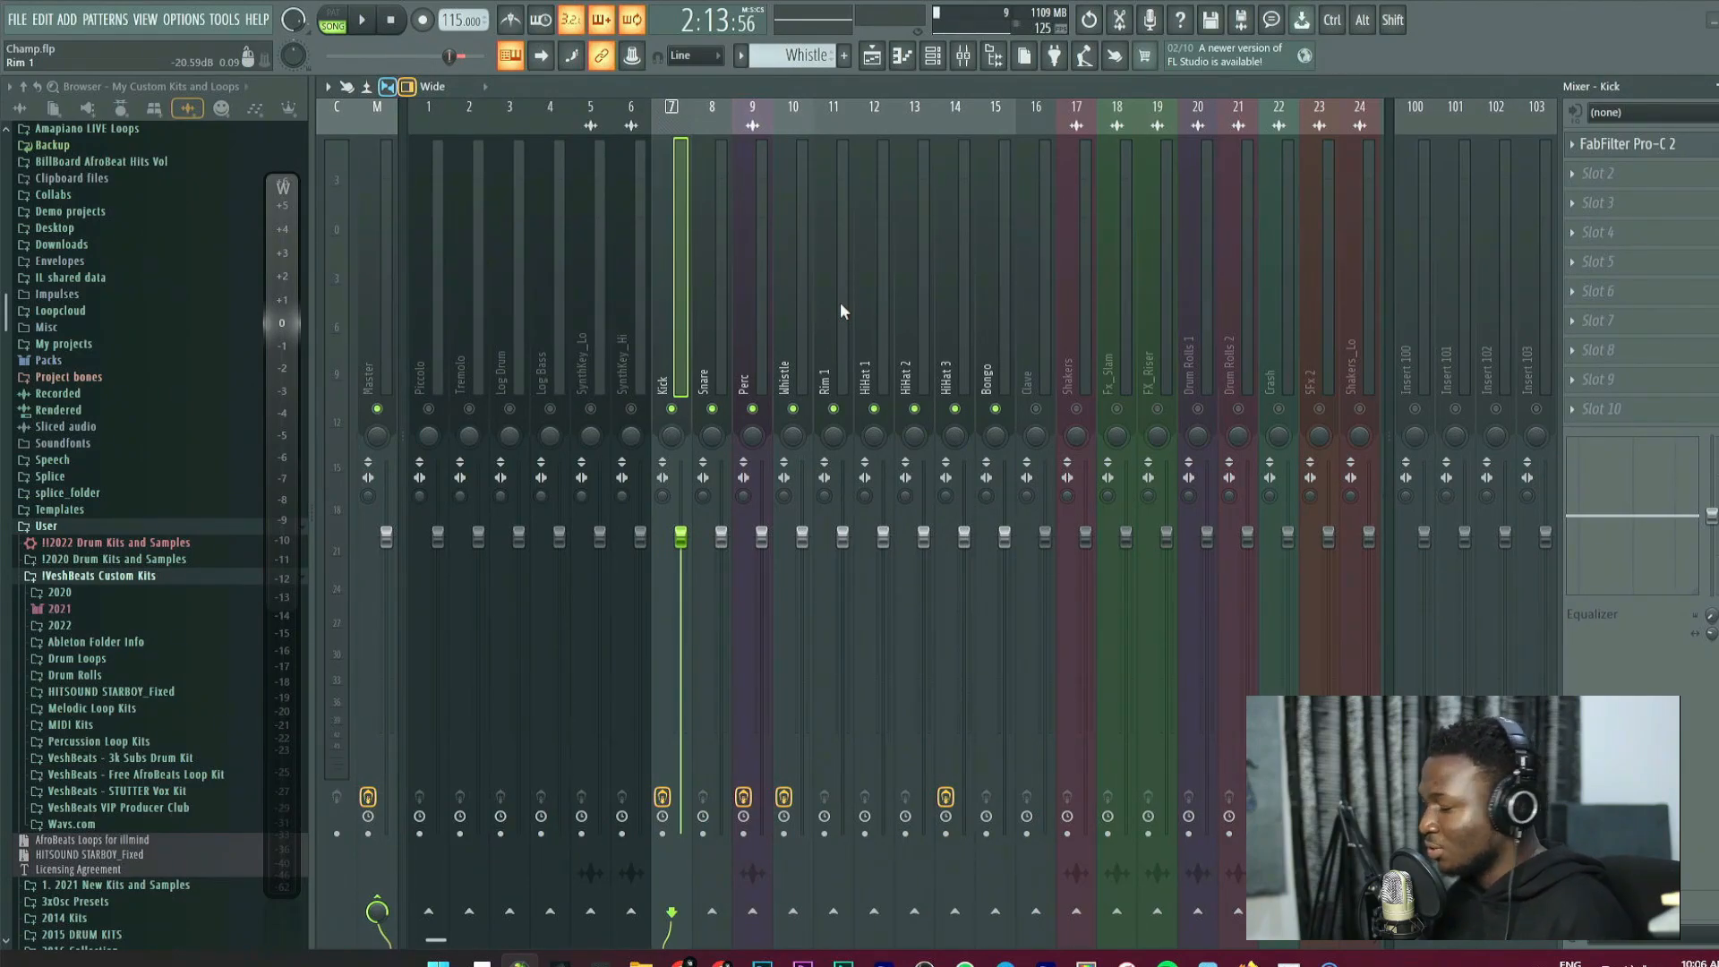
# Solo the Kick track, check the selected chorus loop in the playlist, and return to the mixer.
pyautogui.rightClick(673, 408)
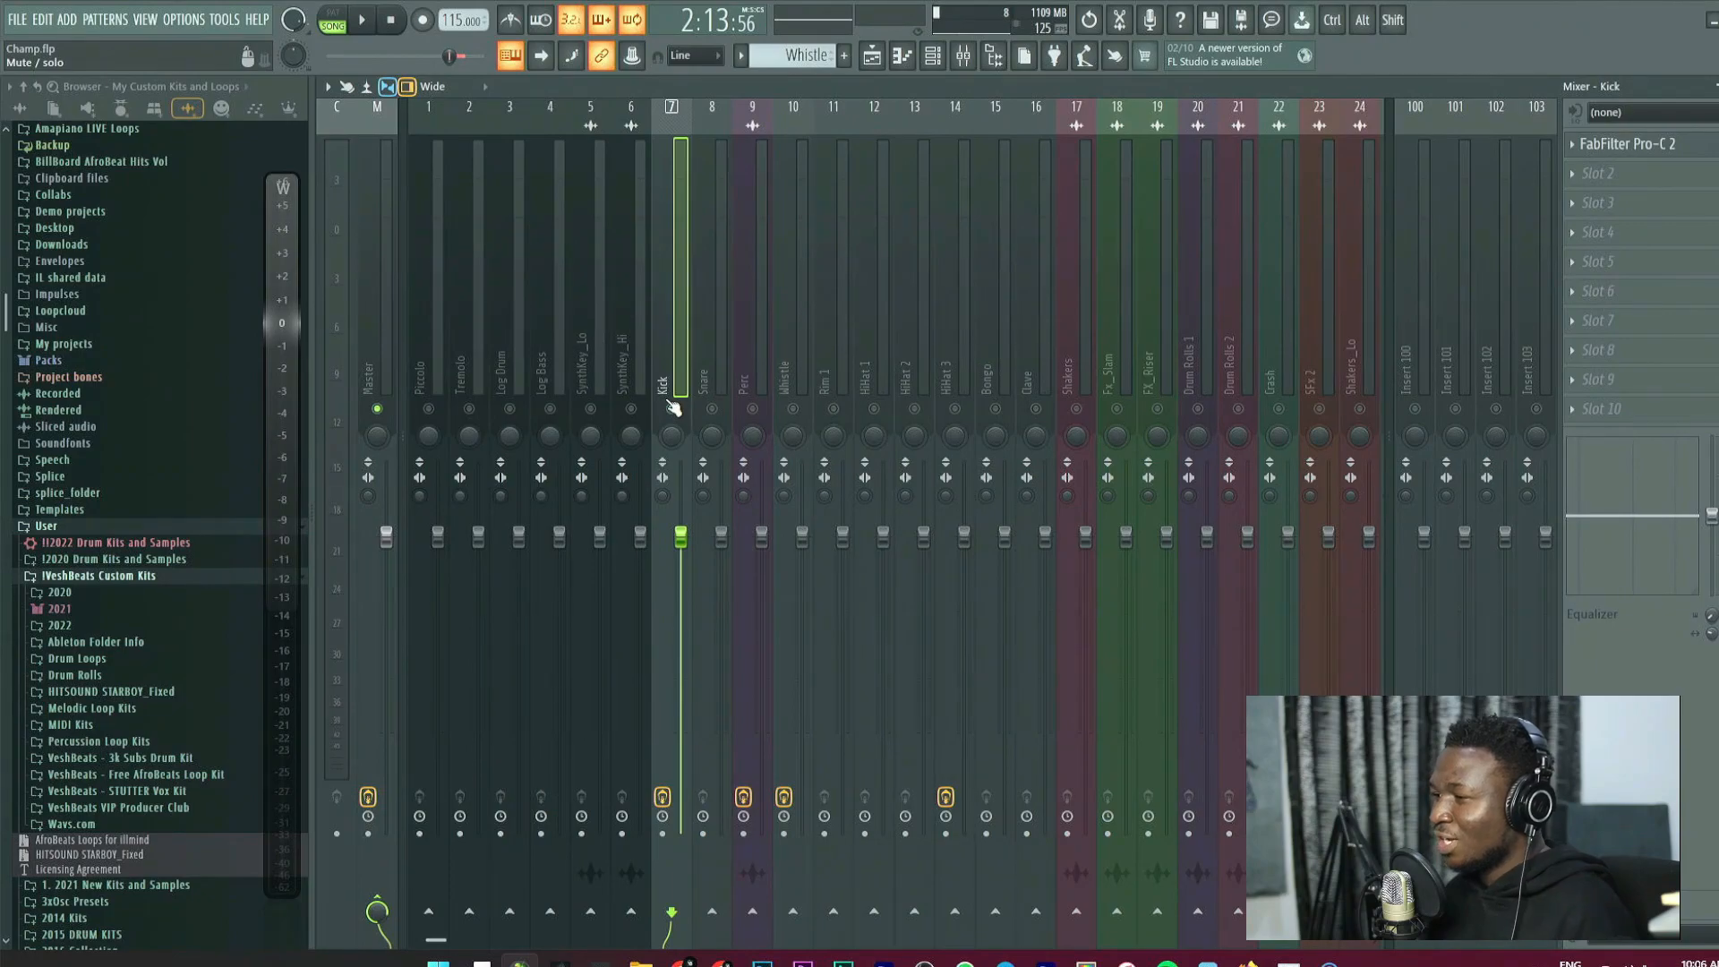
pyautogui.click(871, 55)
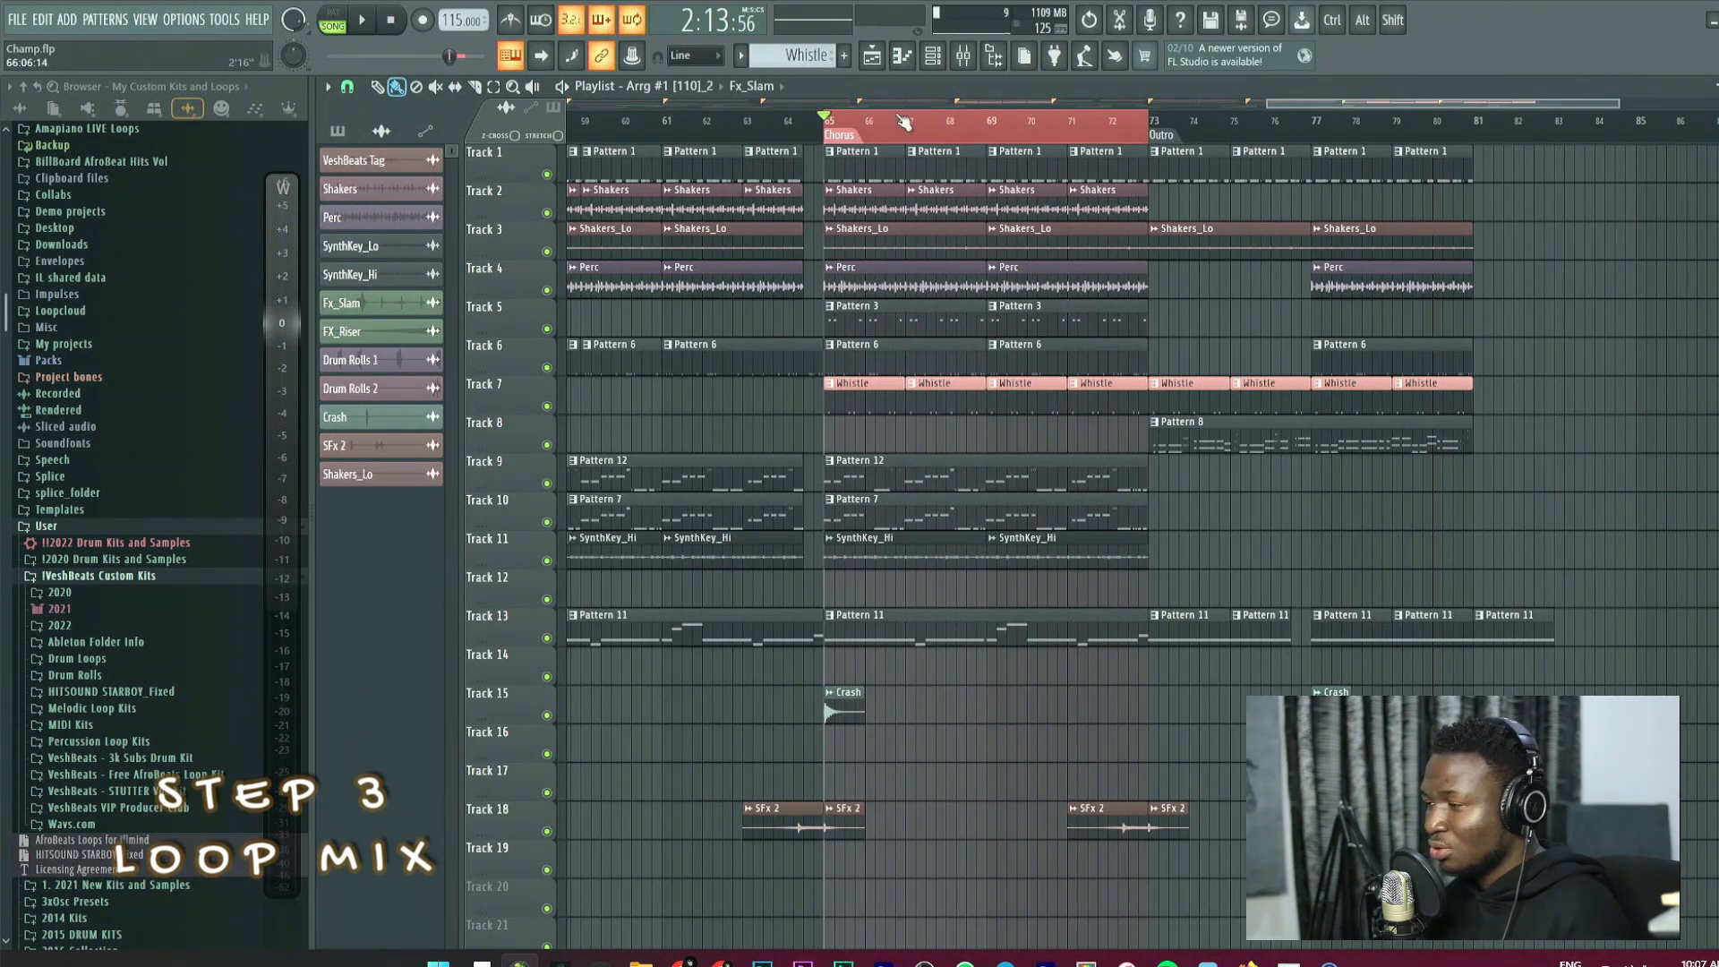
pyautogui.click(965, 61)
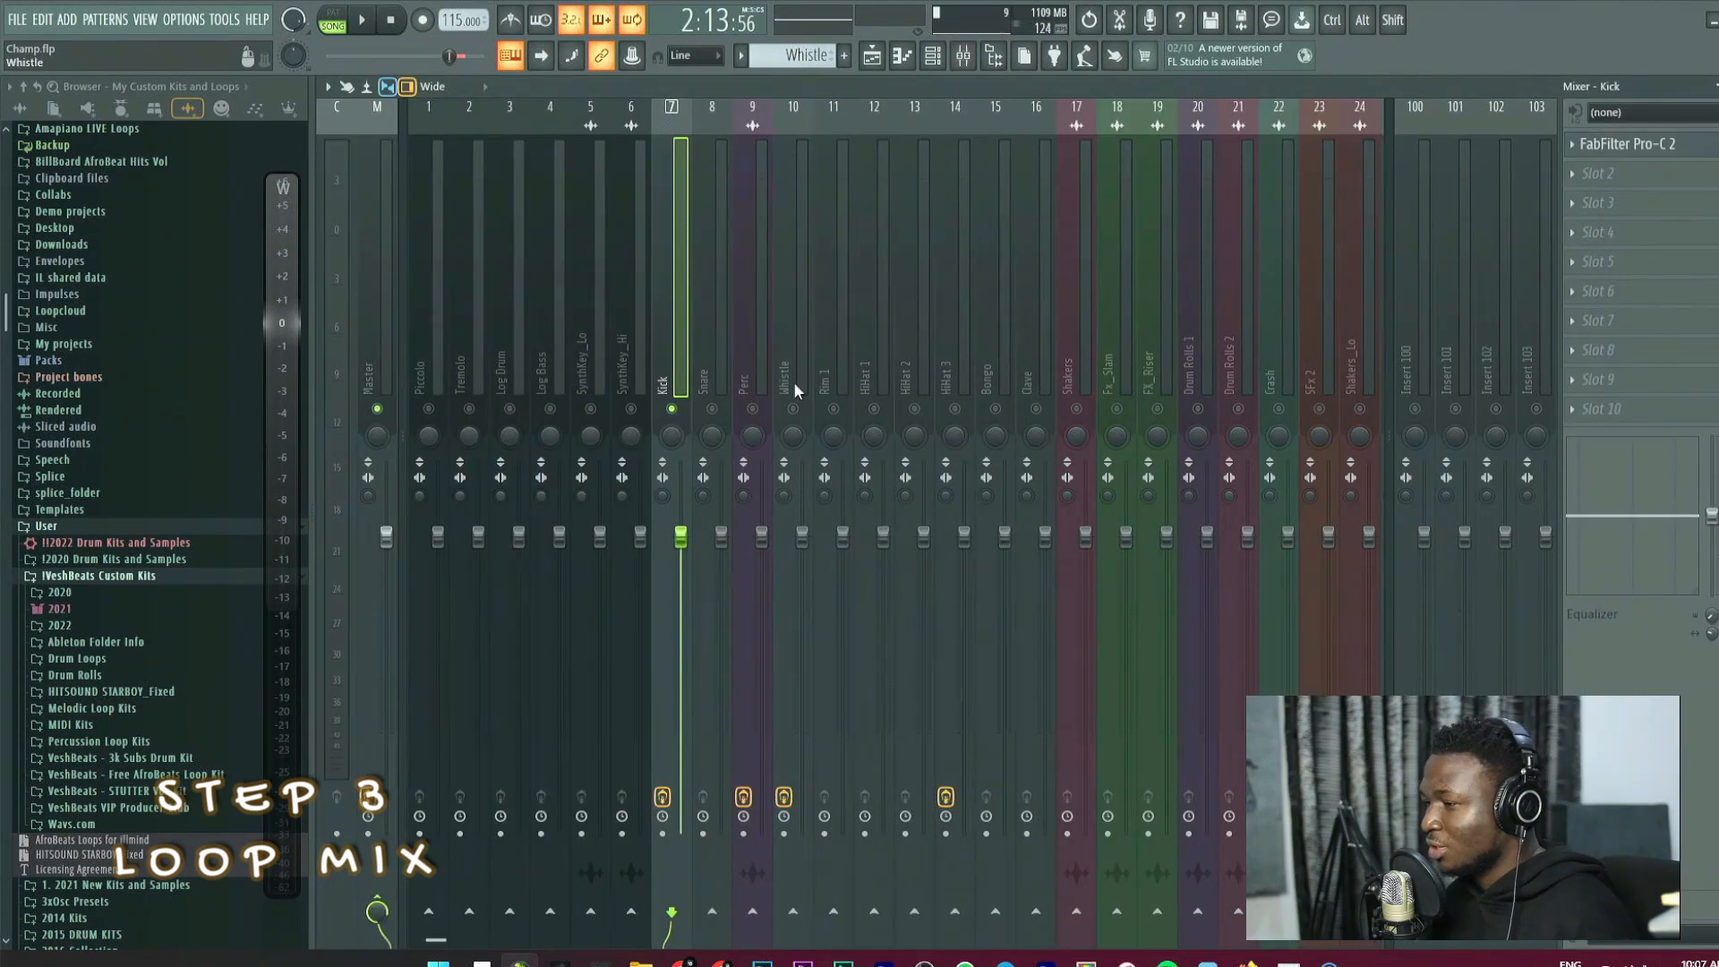
# Play the loop and lower the Kick fader to about 71% (-6.9 dB), with the track's effects enabled.
pyautogui.moveTo(681, 537); pyautogui.dragTo(681, 612)
pyautogui.press('space')
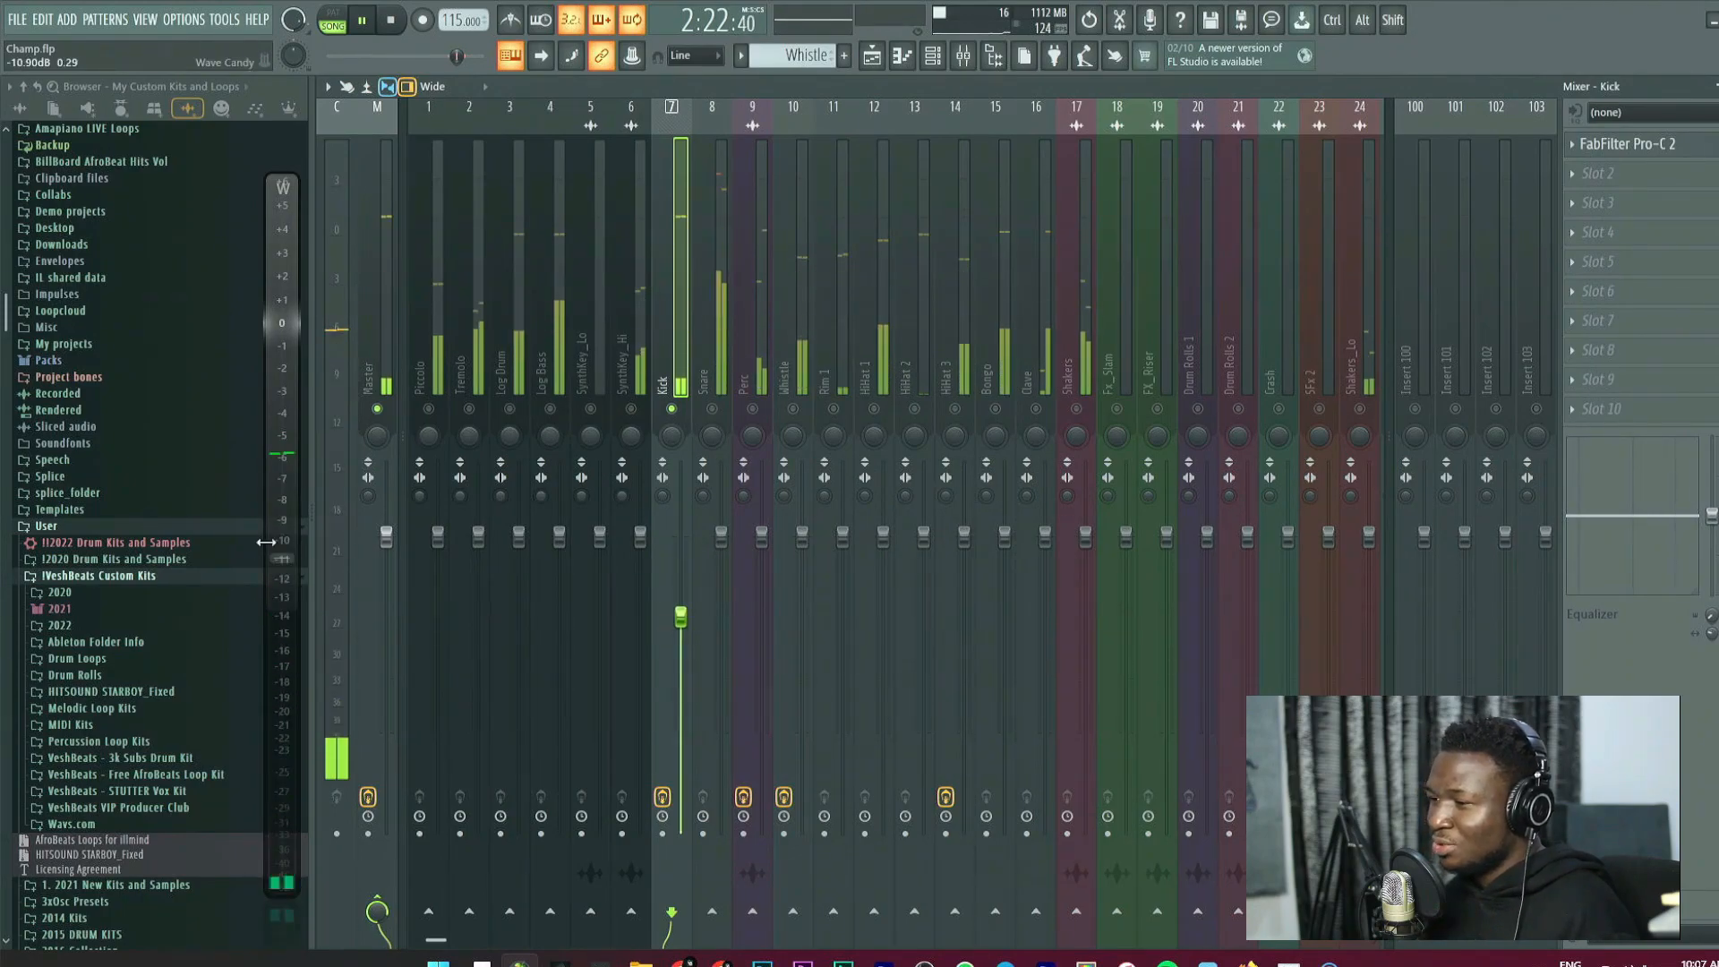
pyautogui.moveTo(680, 615); pyautogui.dragTo(682, 627)
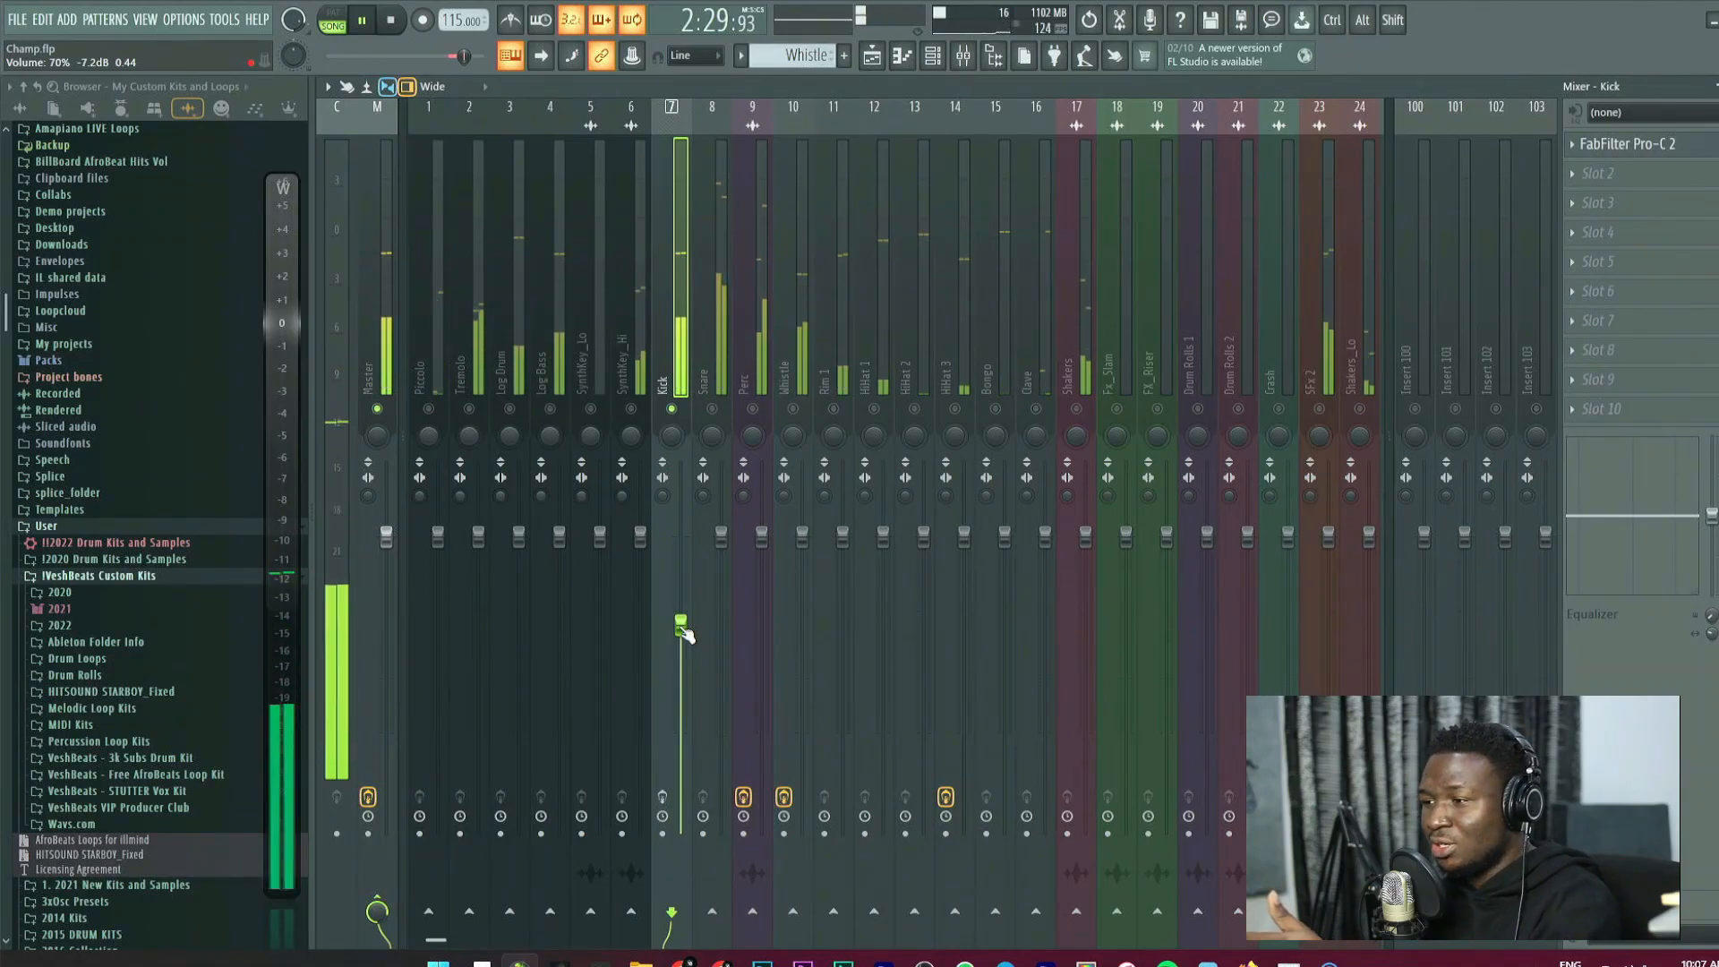
pyautogui.moveTo(685, 633); pyautogui.dragTo(681, 634)
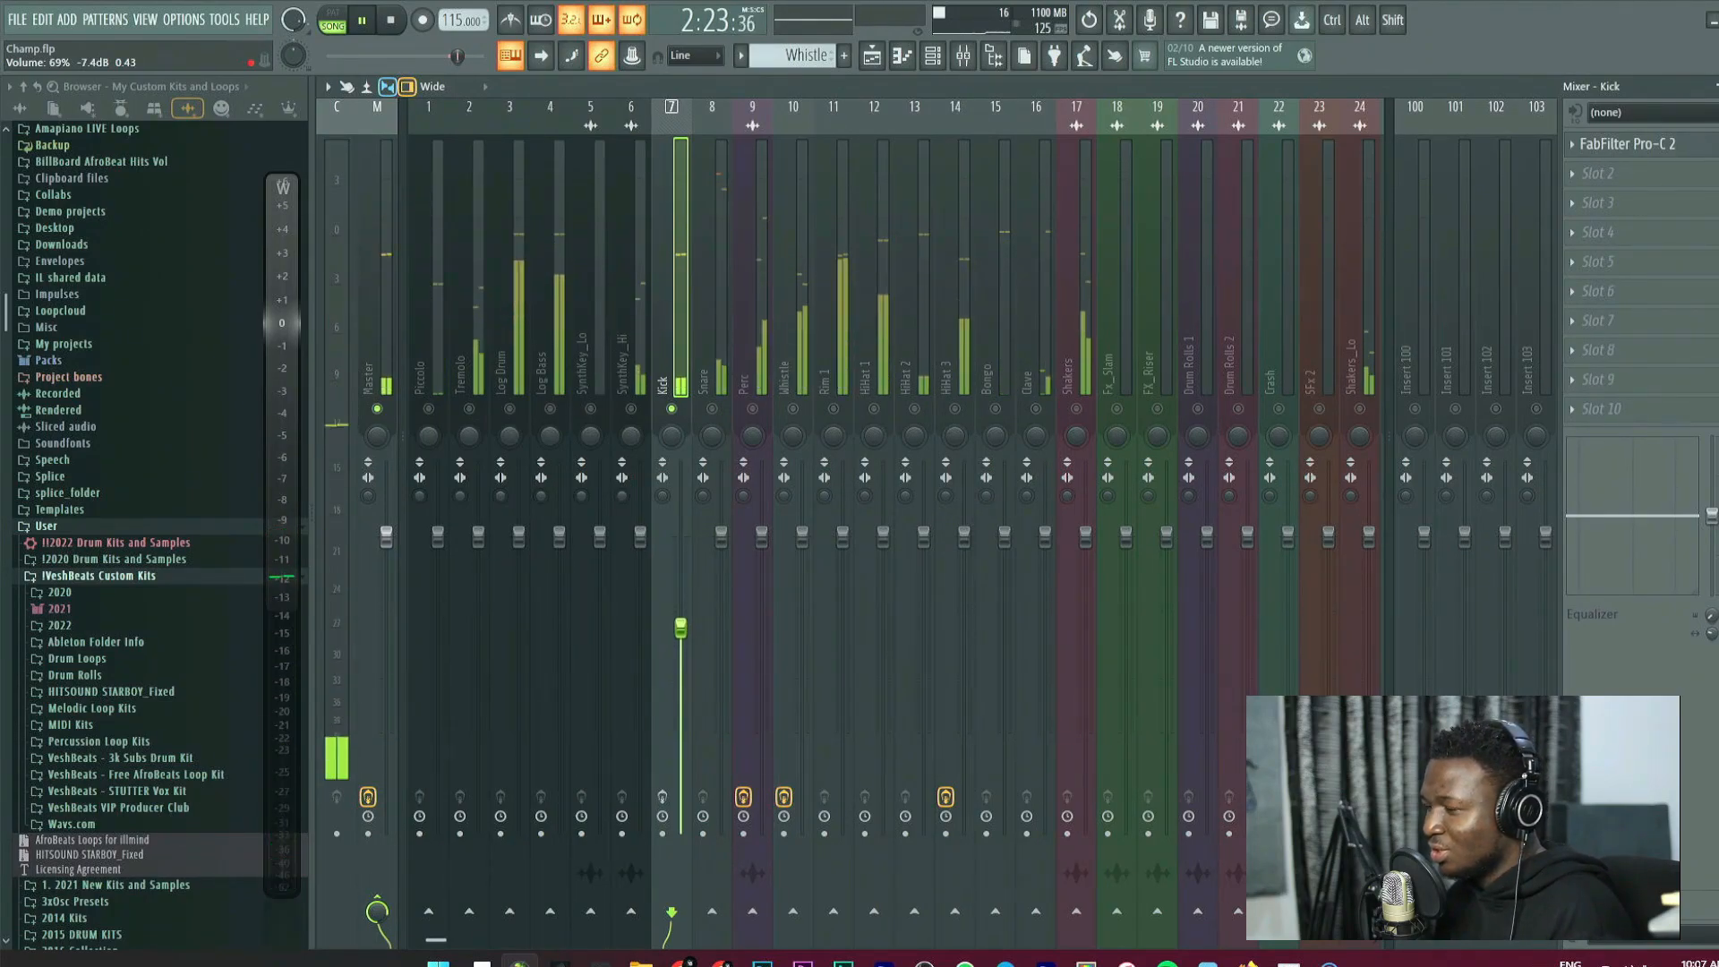
pyautogui.click(662, 800)
pyautogui.moveTo(683, 636); pyautogui.dragTo(689, 632)
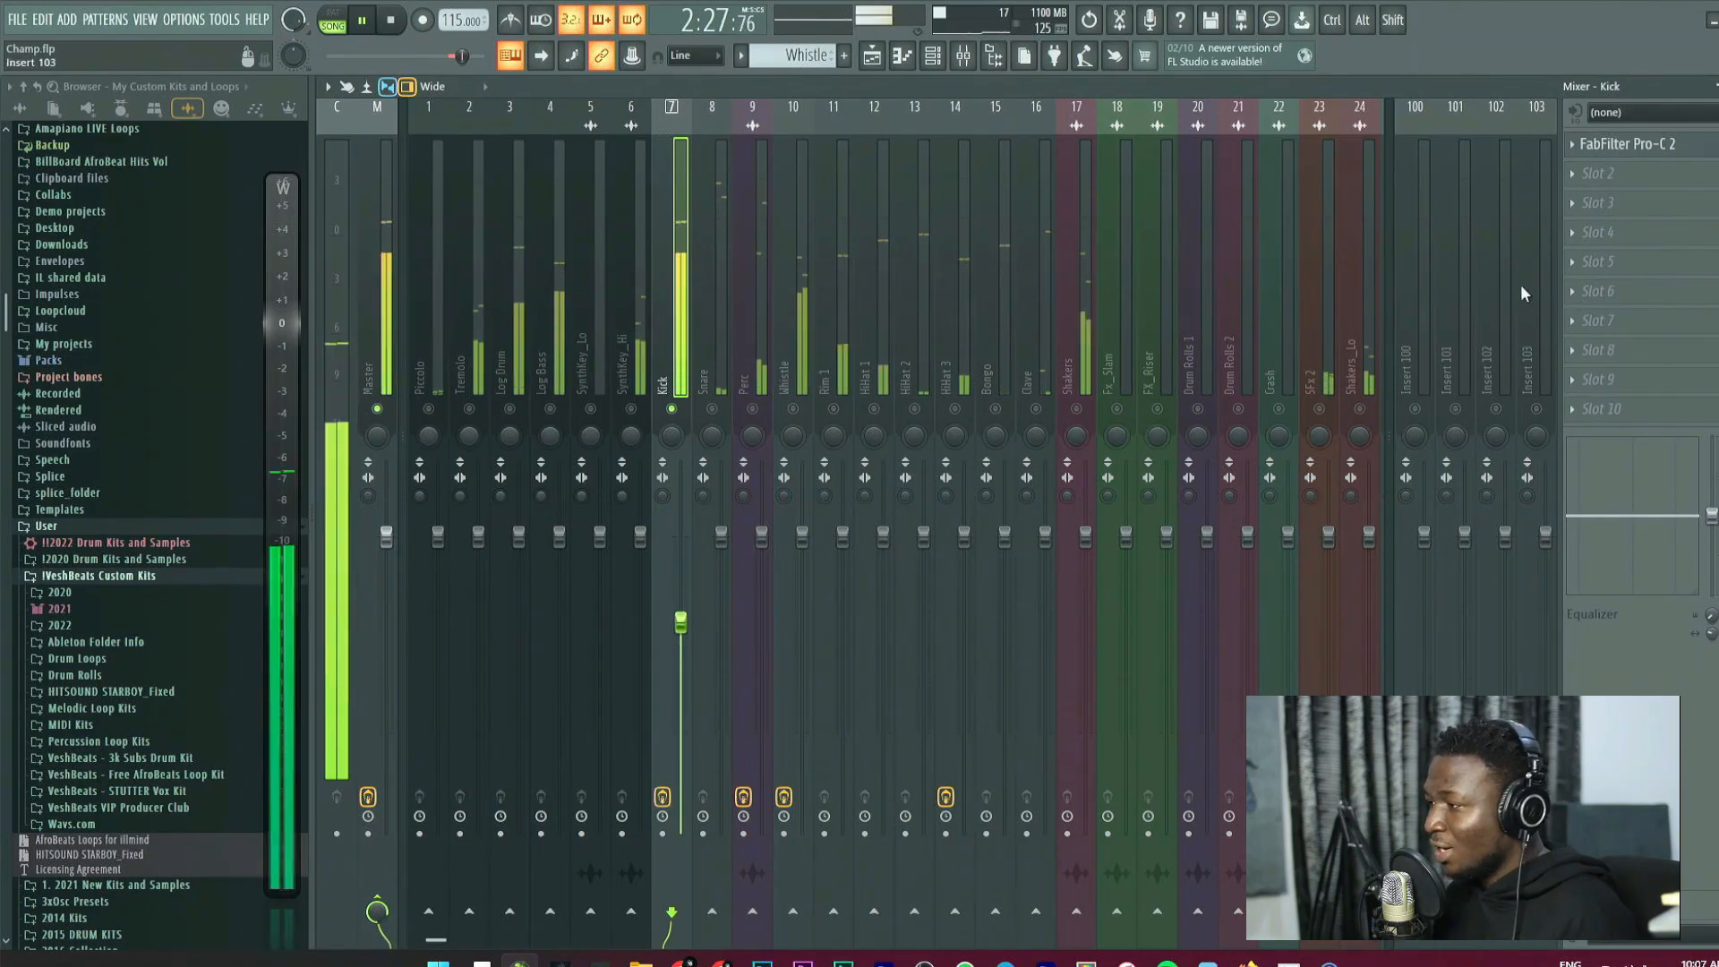
# Adjust the threshold of the Kick's Pro-C 2 compressor and try the fastest attack, 0.005 ms.
pyautogui.click(1634, 156)
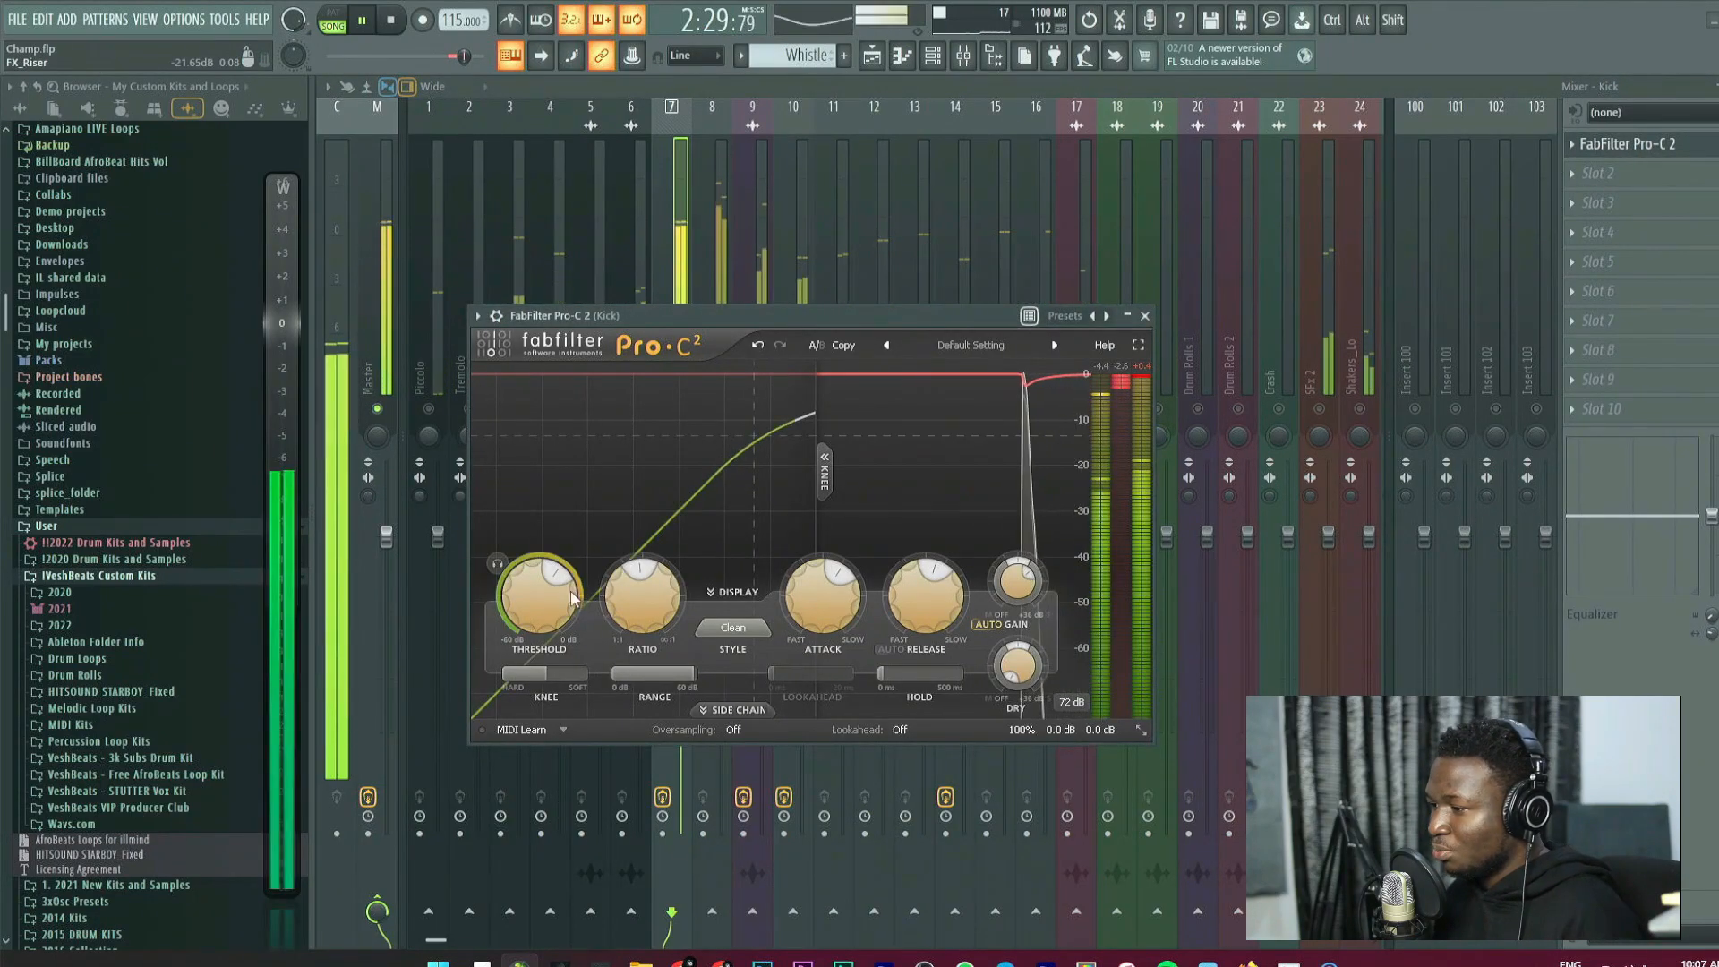
pyautogui.moveTo(559, 572); pyautogui.dragTo(562, 582)
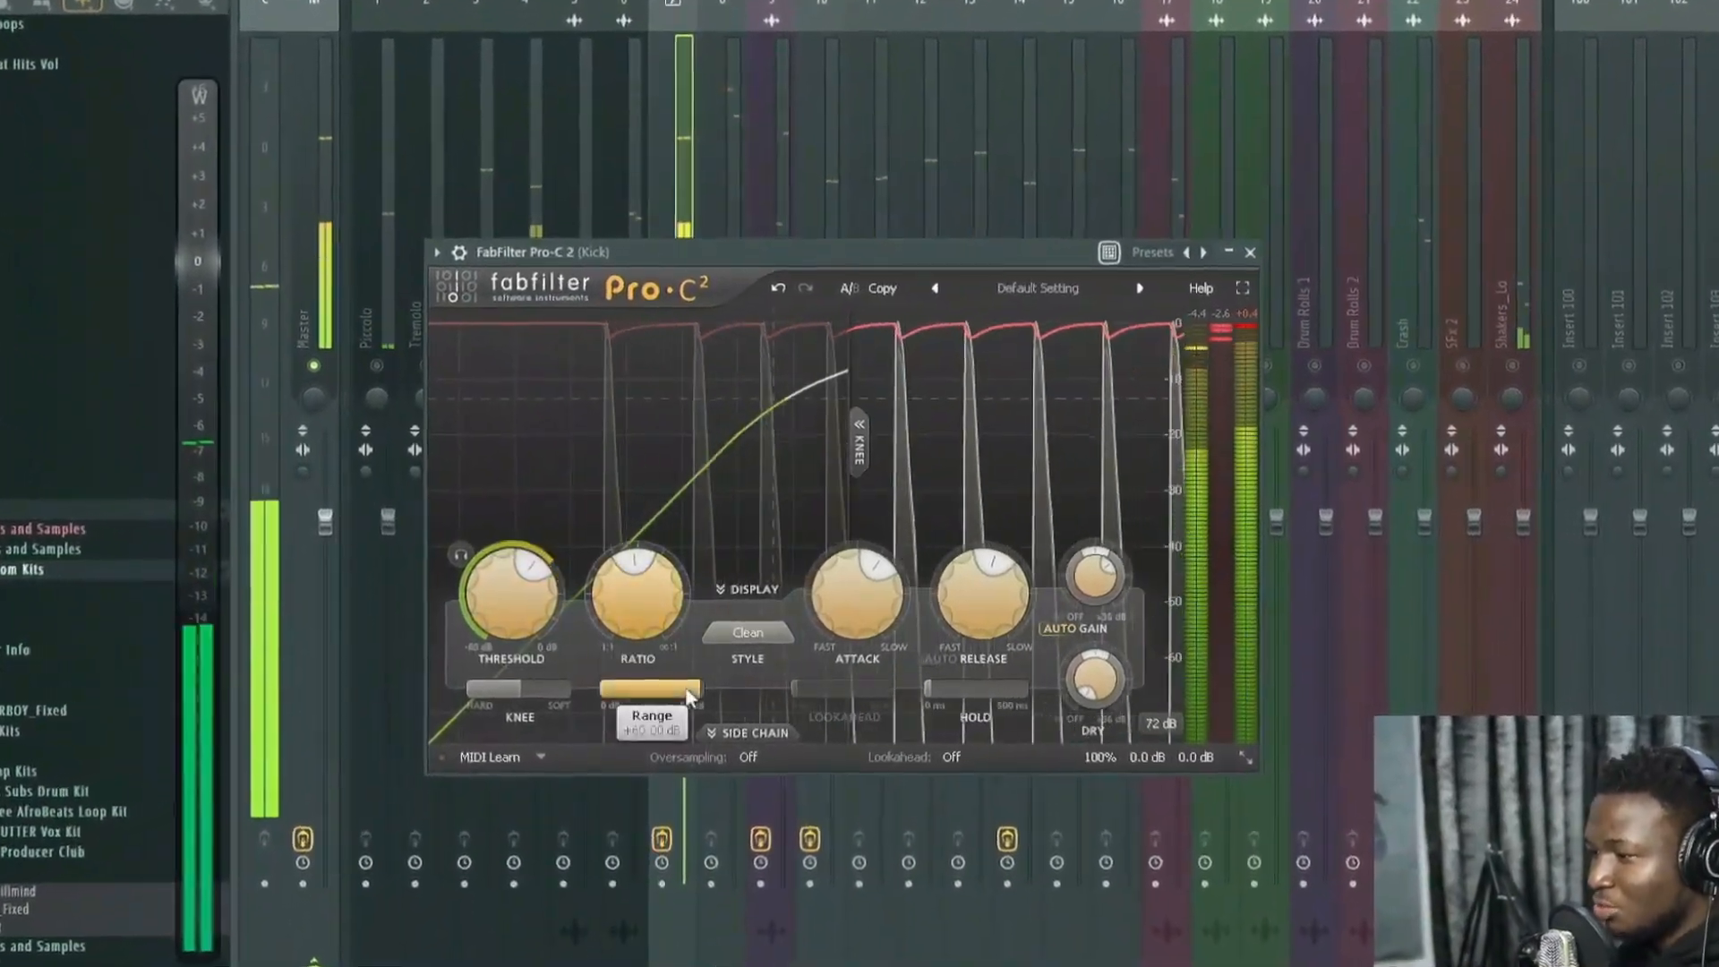
pyautogui.moveTo(624, 595)
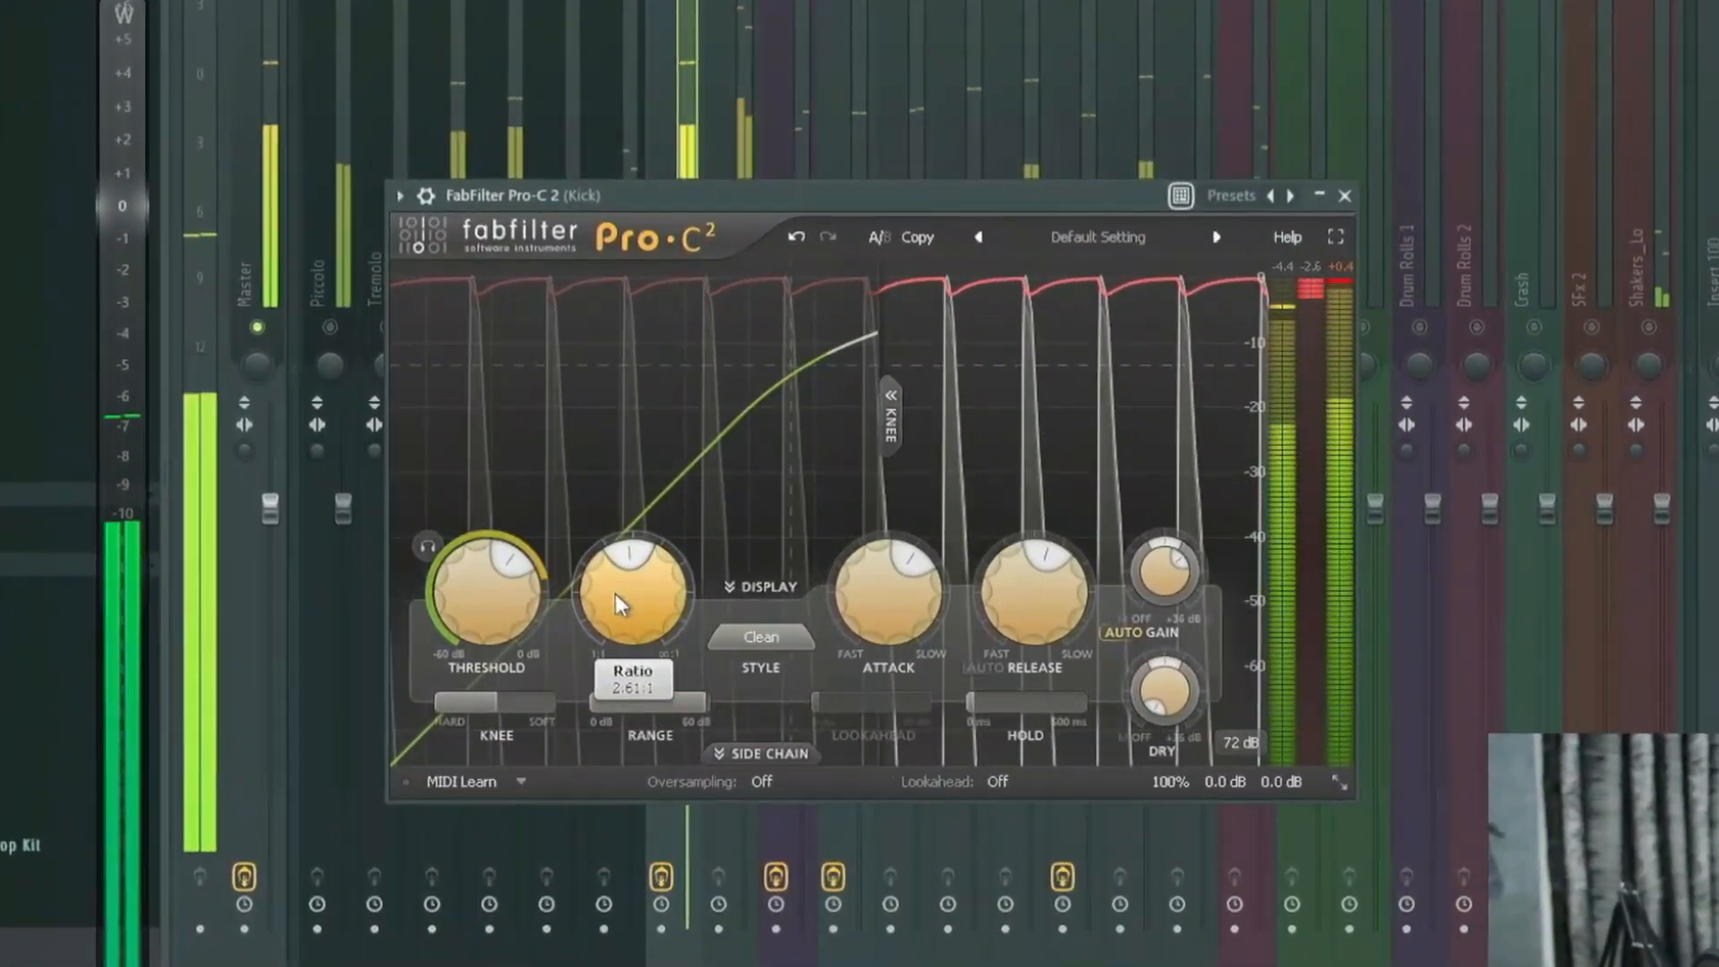
pyautogui.moveTo(882, 598)
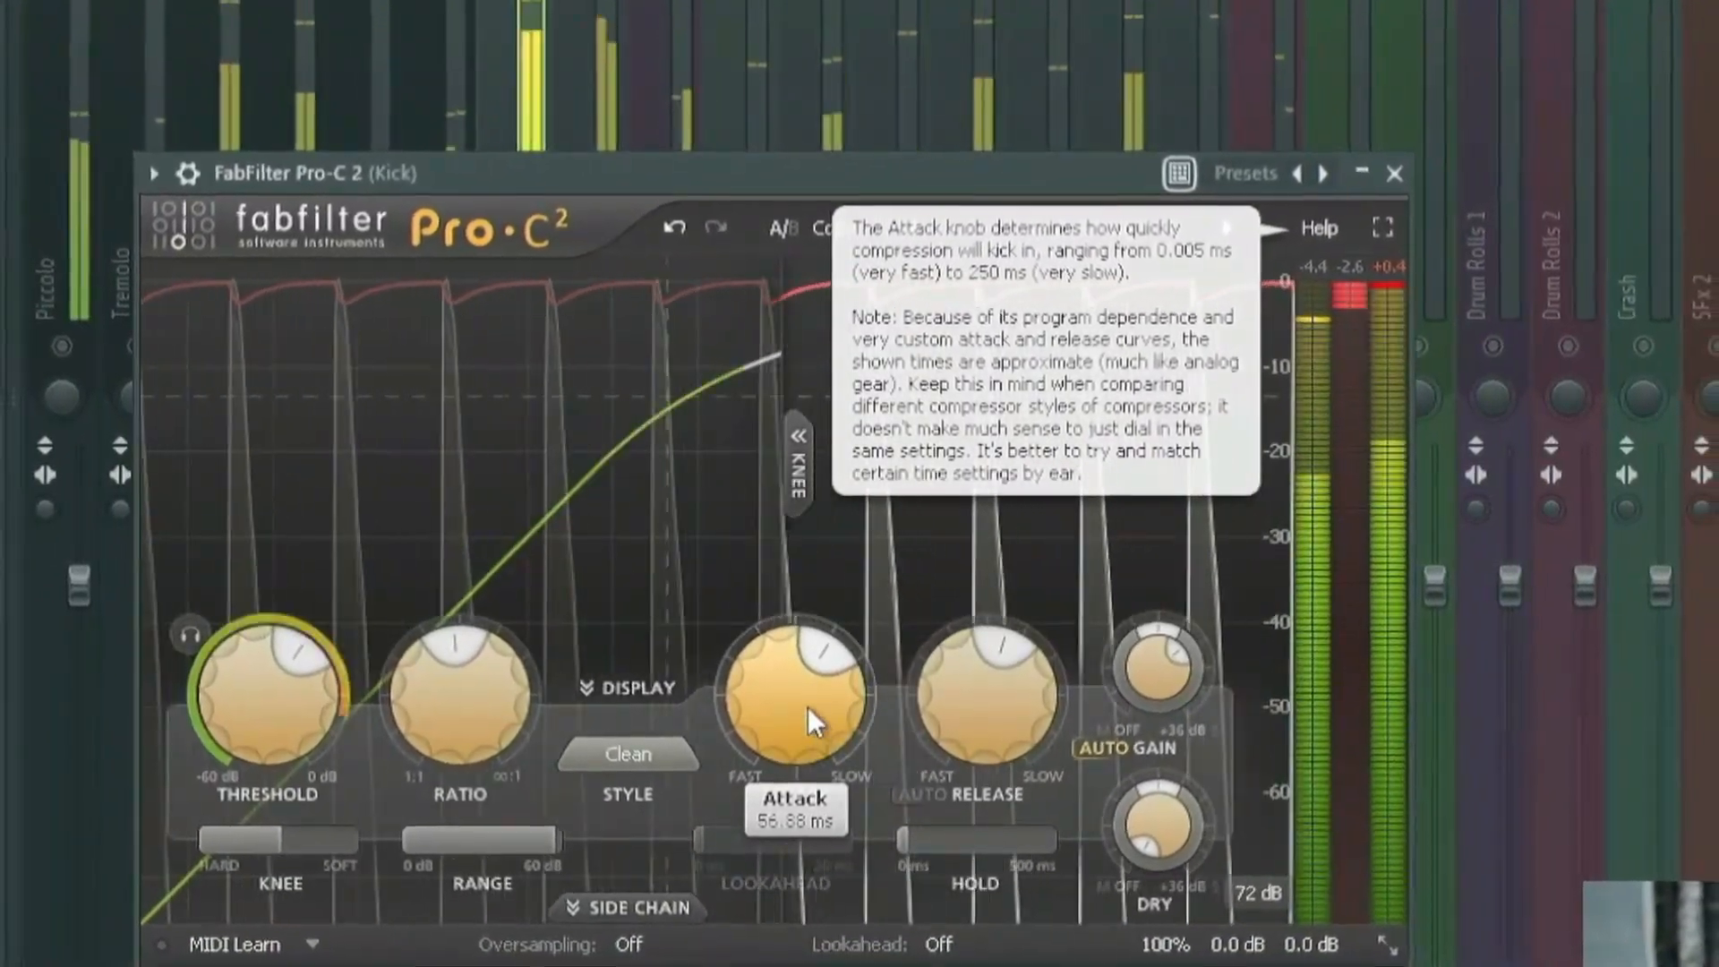
pyautogui.moveTo(766, 745); pyautogui.dragTo(764, 921)
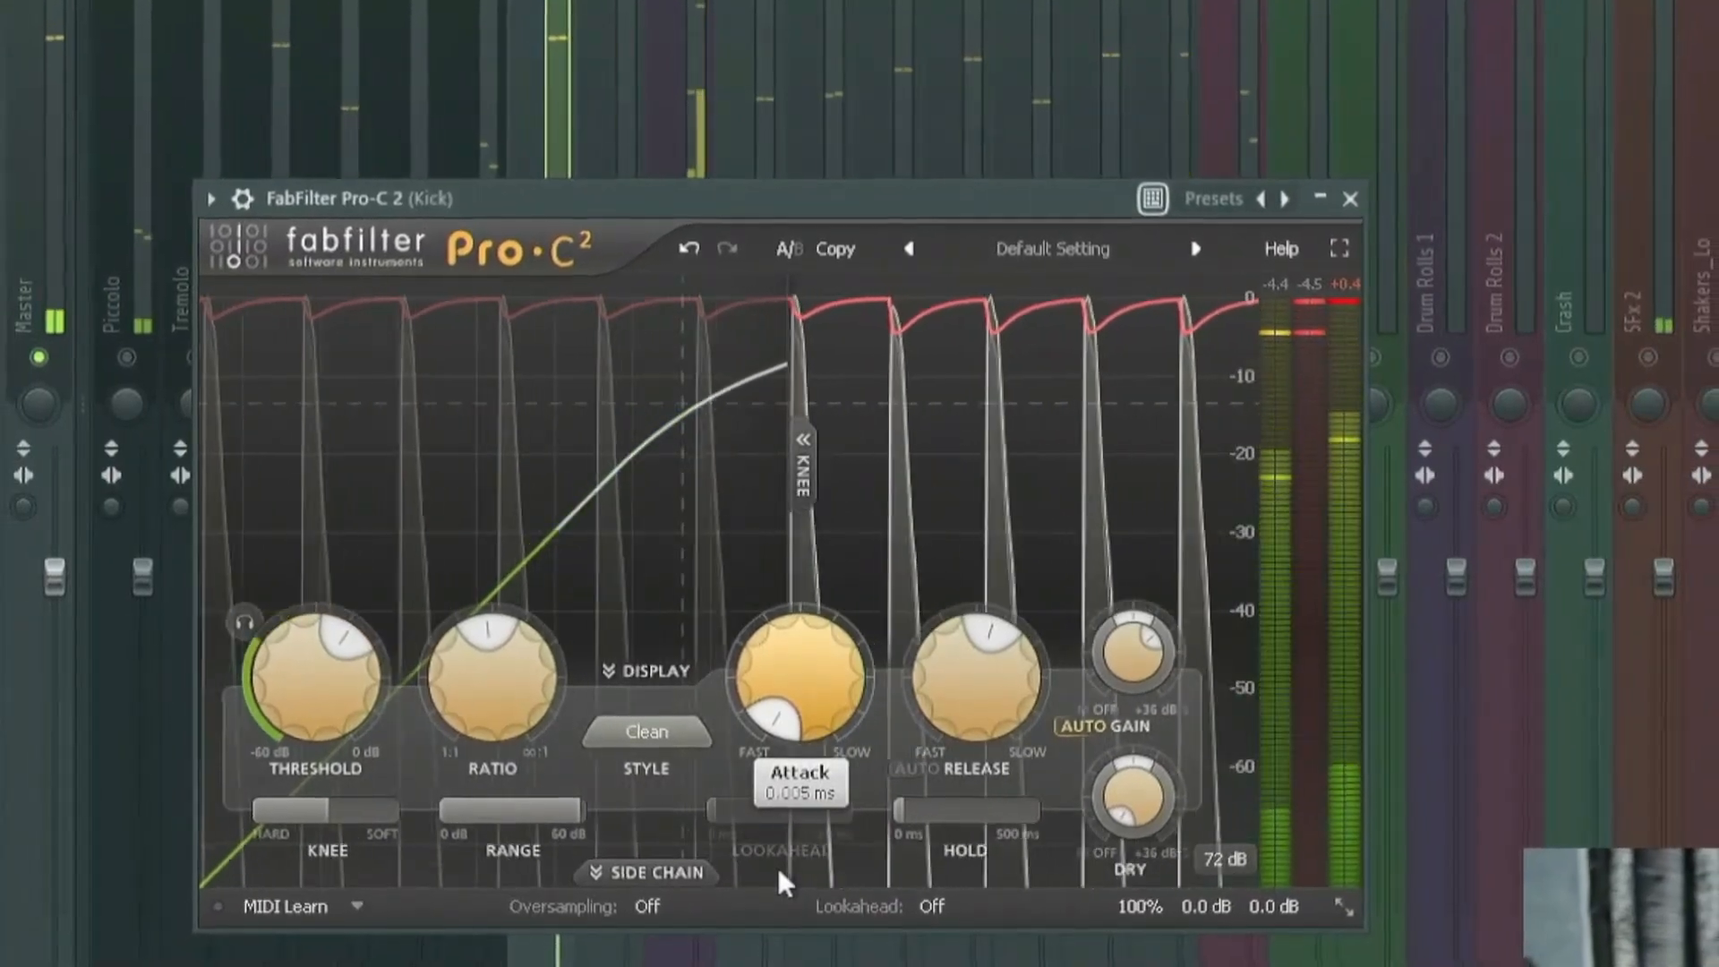
# Set the Kick compressor's attack to about 43 ms and its release to about 436 ms, and close the plugin.
pyautogui.moveTo(795, 700)
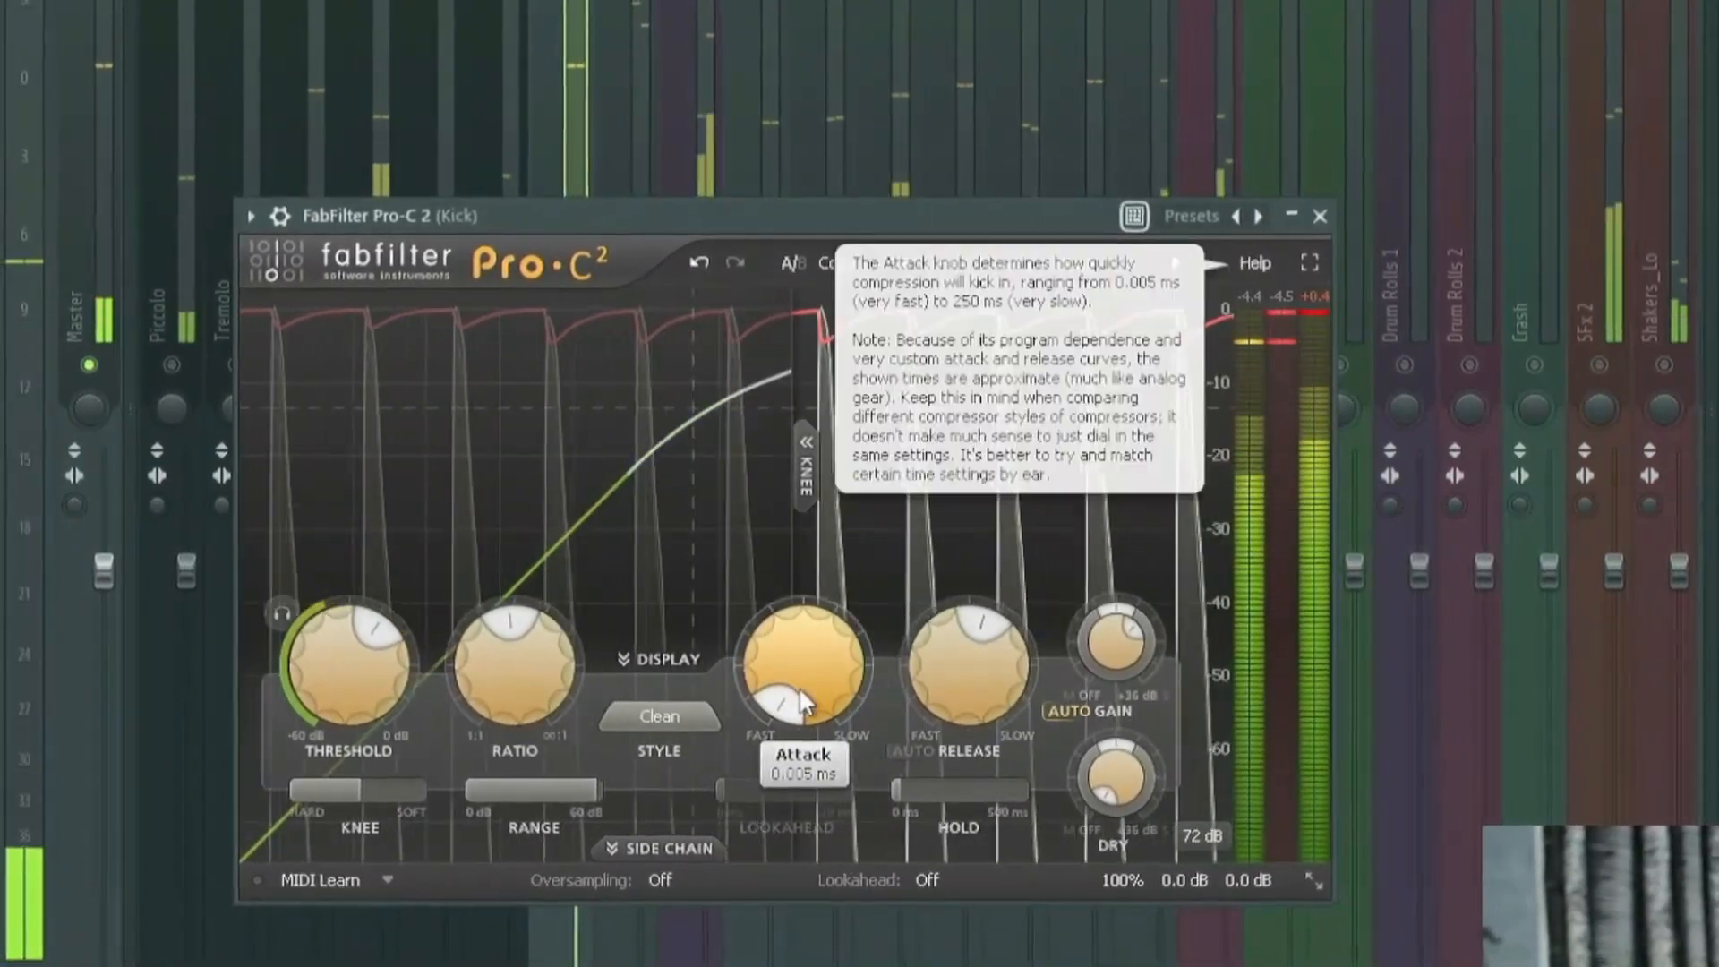
pyautogui.moveTo(799, 685); pyautogui.dragTo(851, 415)
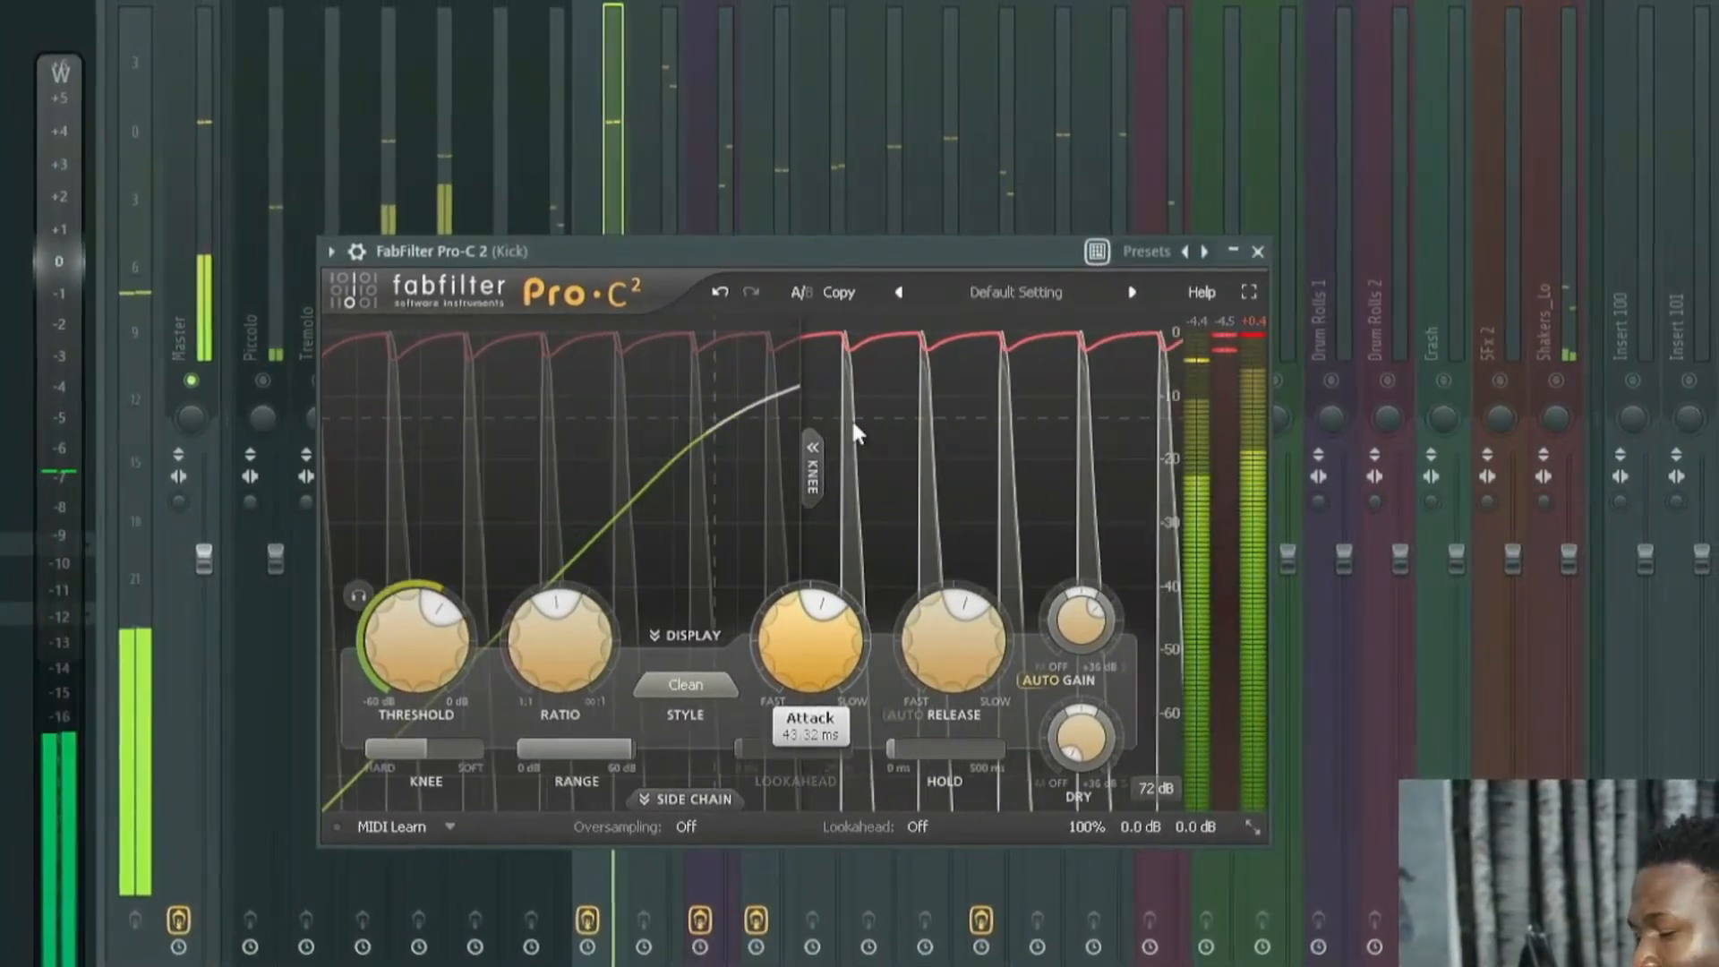
pyautogui.moveTo(954, 647); pyautogui.dragTo(953, 626)
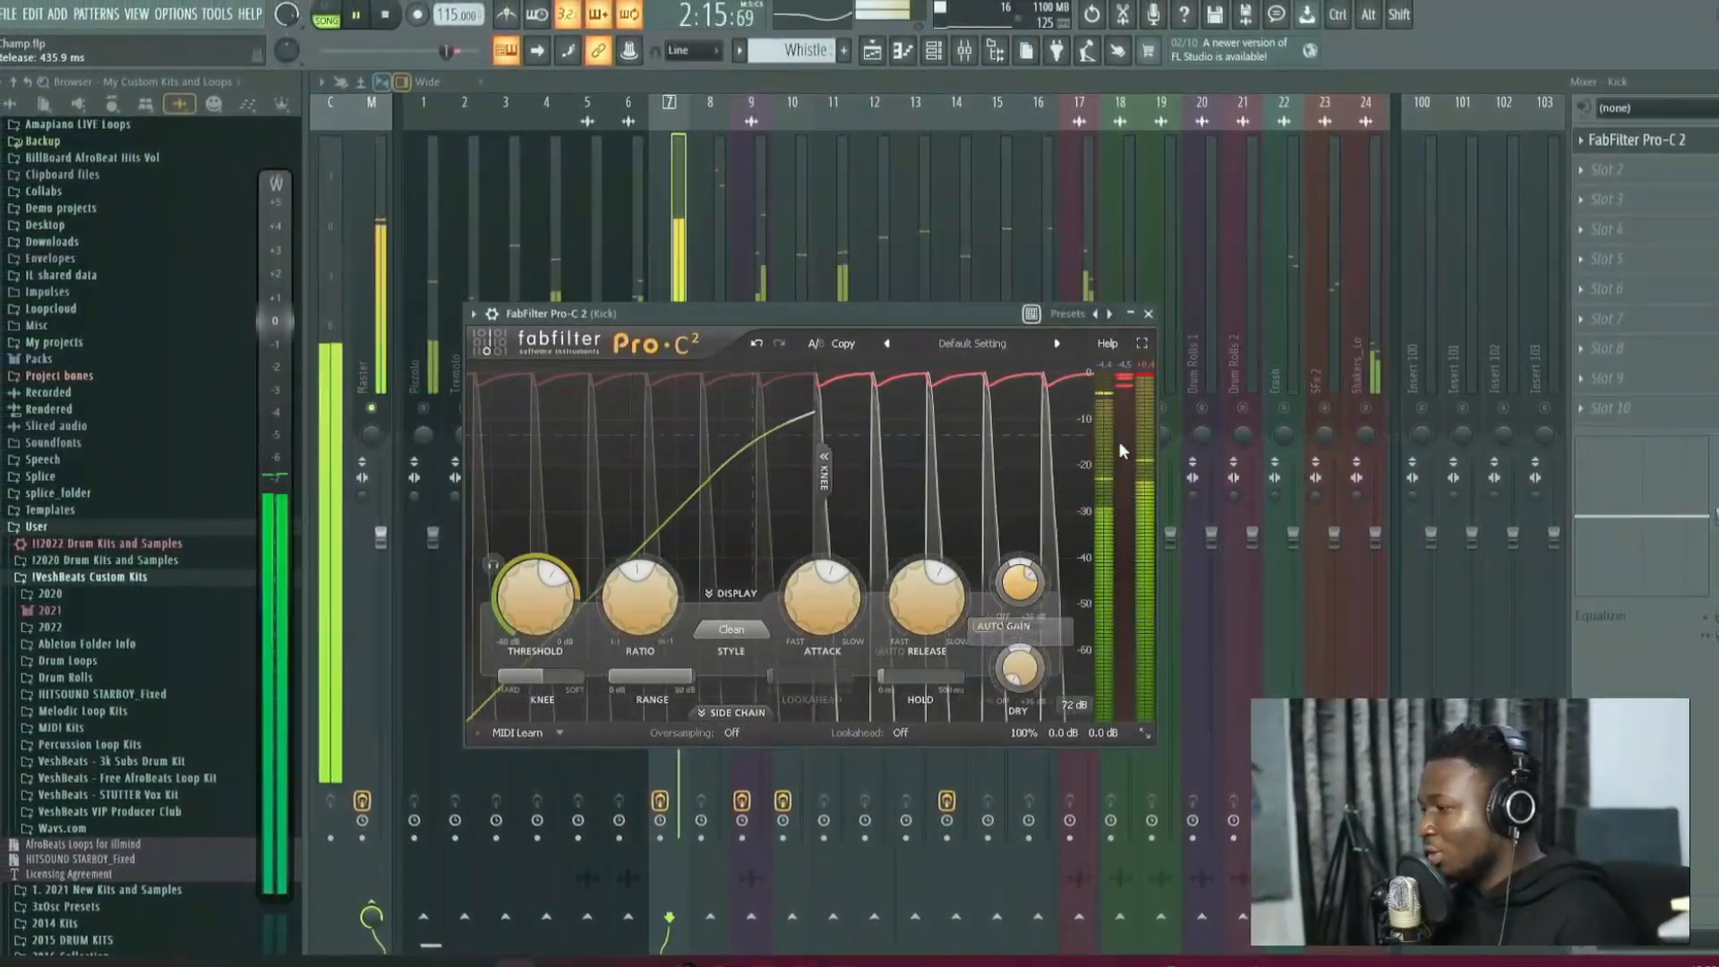
pyautogui.click(1154, 310)
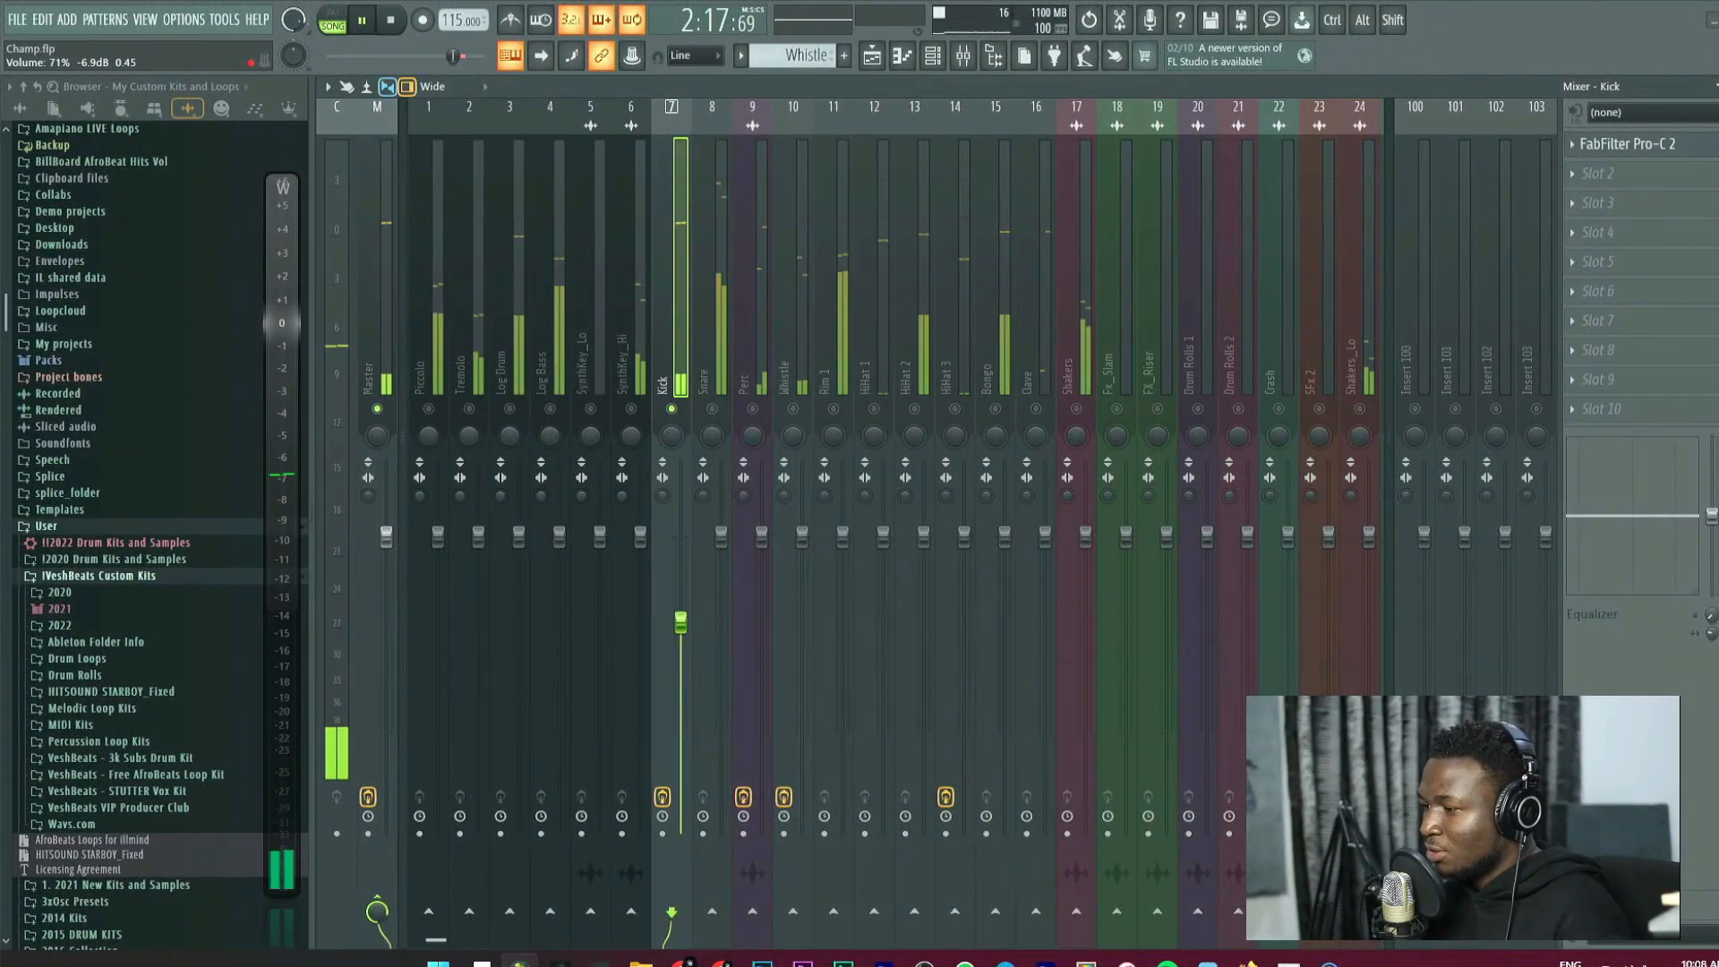
# Bring Snare and Perc into the soloed mix, lowering the Snare to about 52% (-12.2 dB) and pulling the Perc fader down.
pyautogui.moveTo(721, 536); pyautogui.dragTo(720, 642)
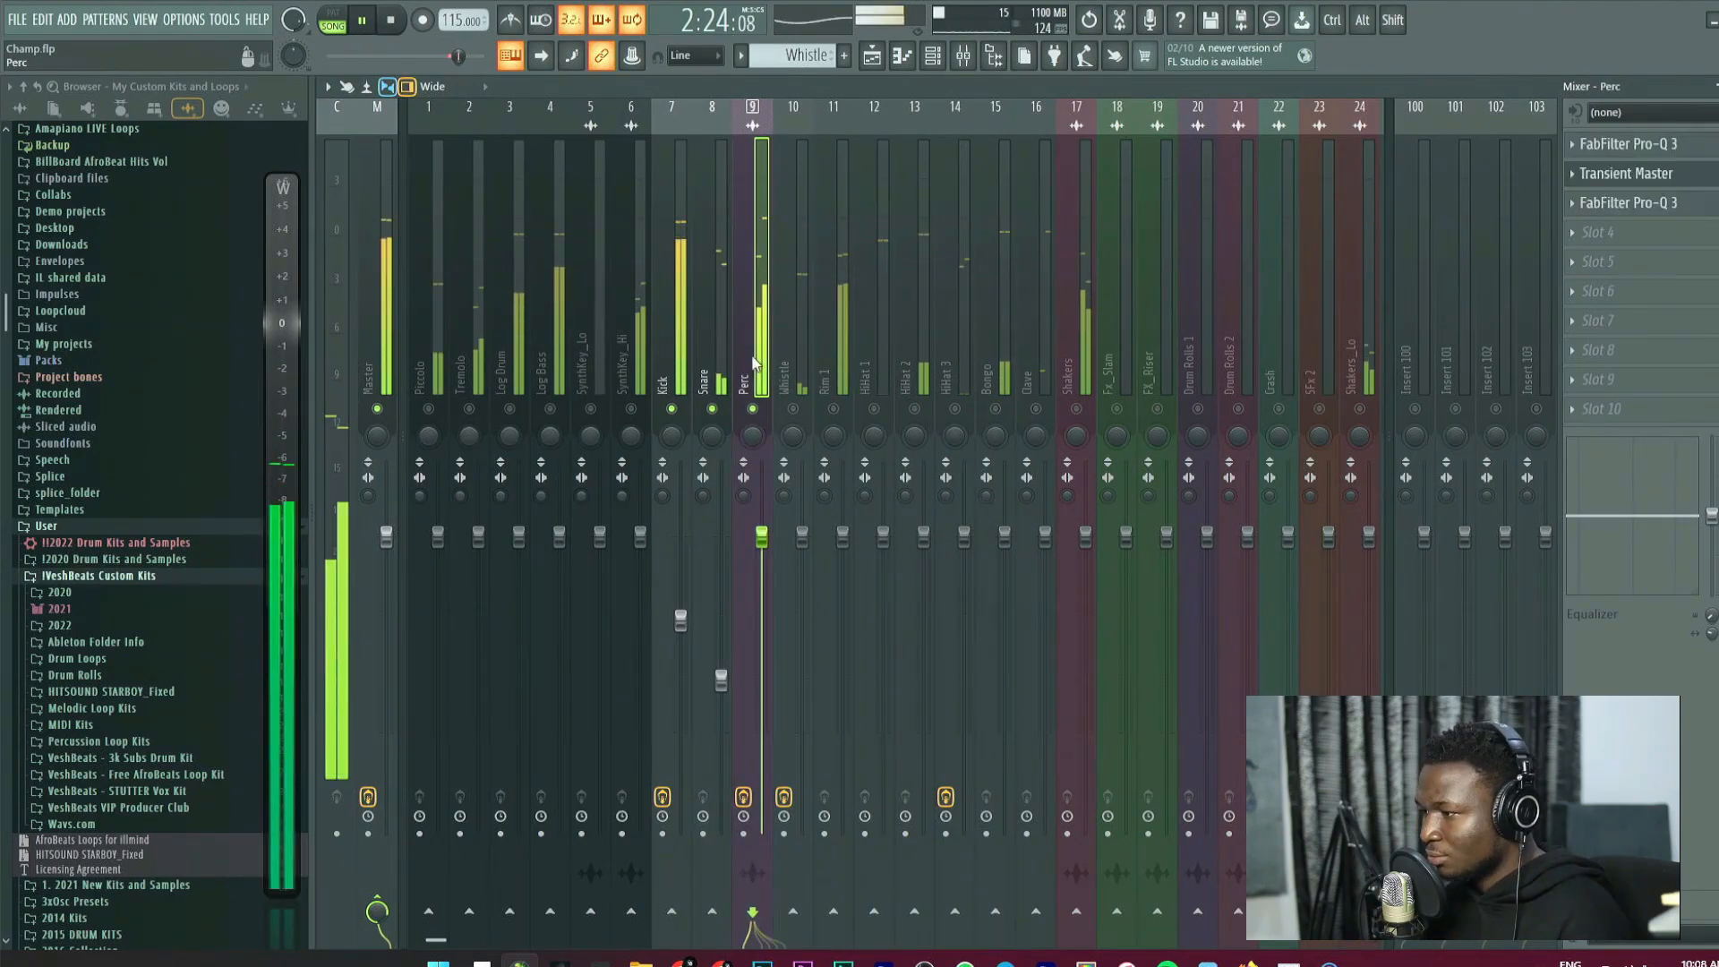
pyautogui.moveTo(761, 542); pyautogui.dragTo(762, 607)
pyautogui.press('space')
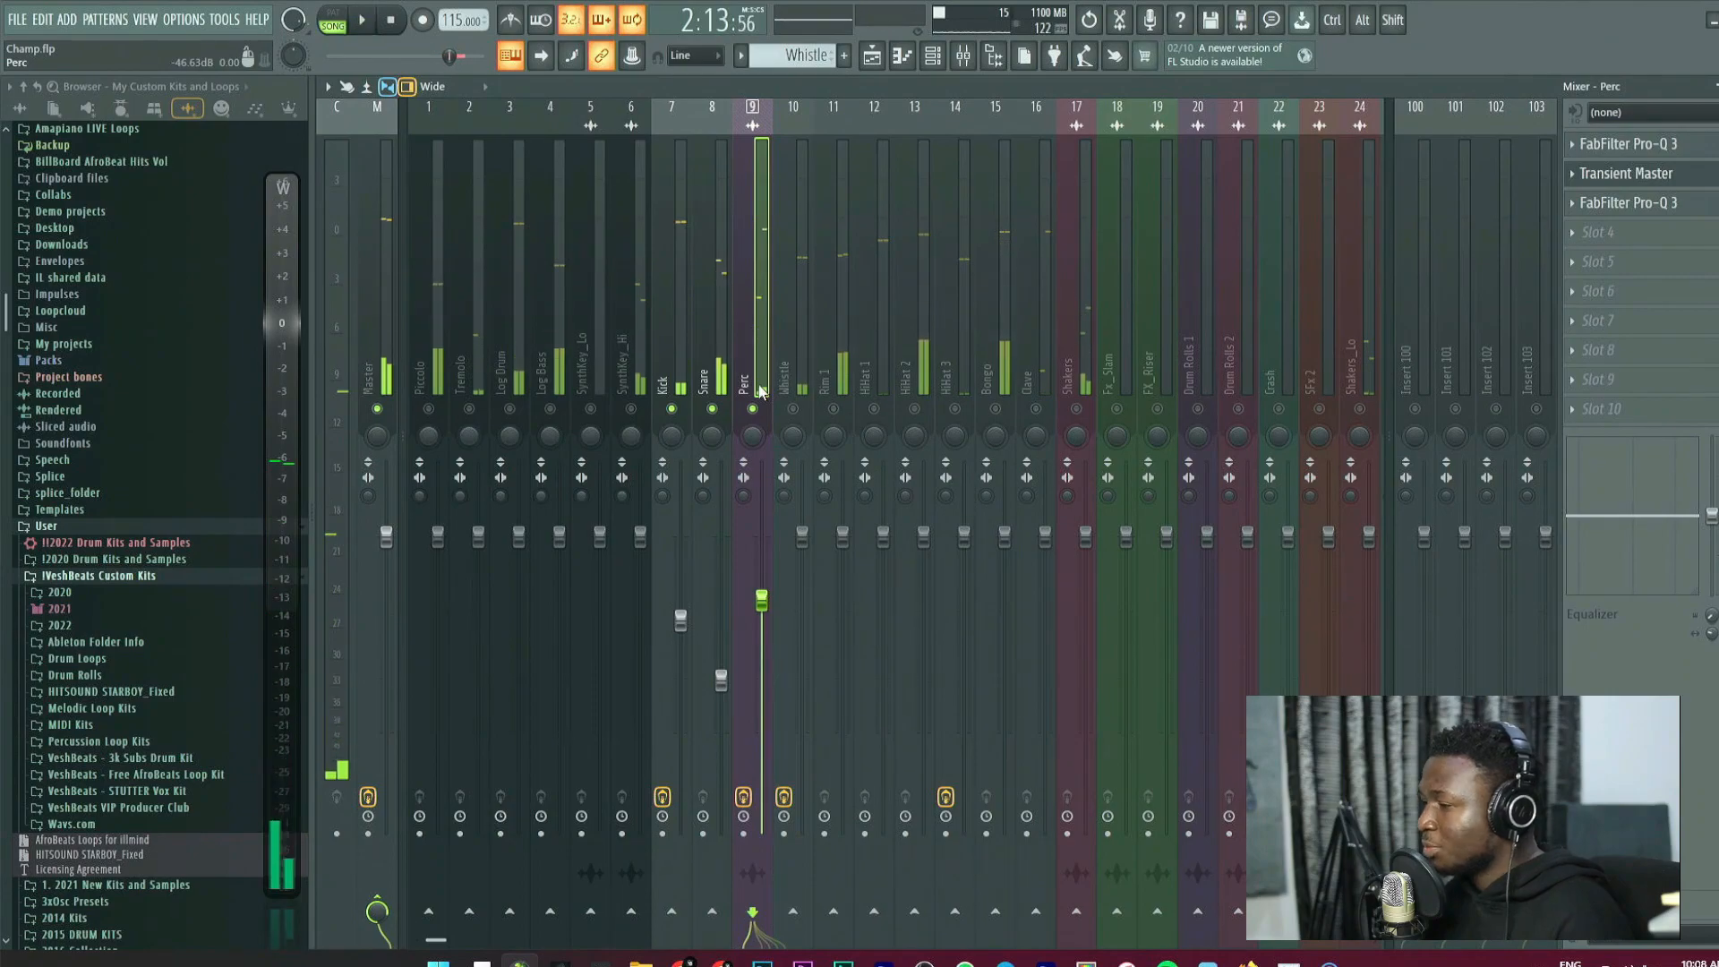
# Inspect the Perc track's effects chain, including Transient Master and the second FabFilter Pro-Q 3, closing each plugin.
pyautogui.click(1657, 148)
pyautogui.click(1657, 147)
pyautogui.click(1626, 173)
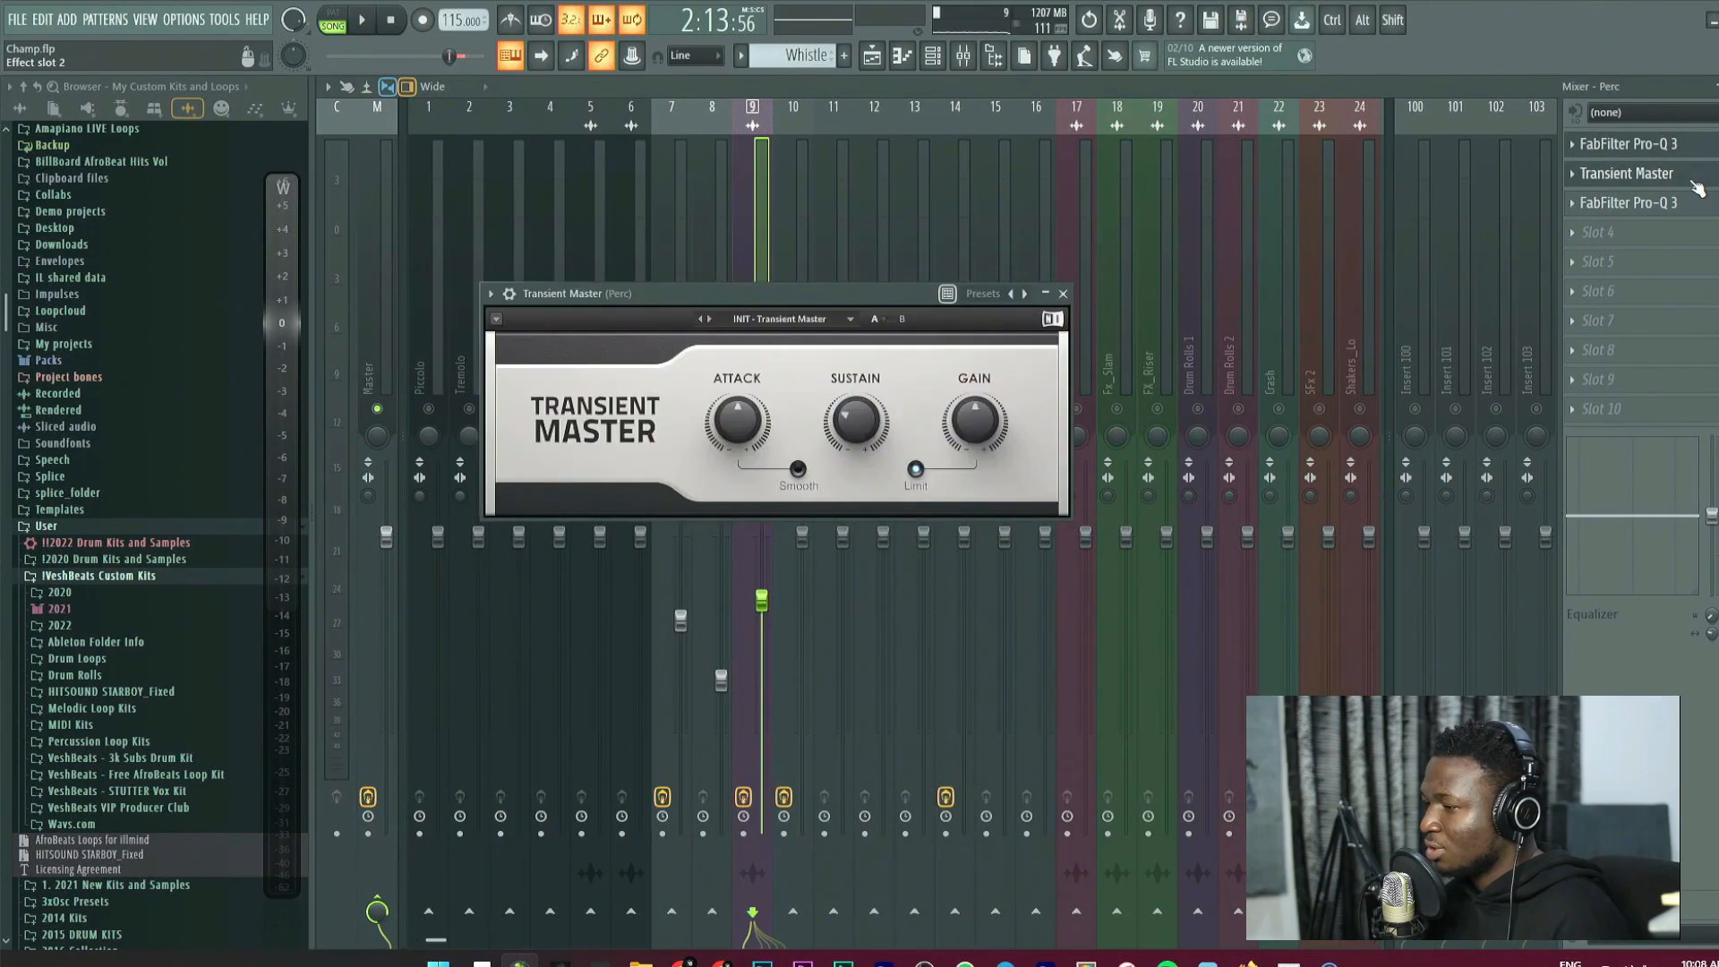
pyautogui.click(1063, 293)
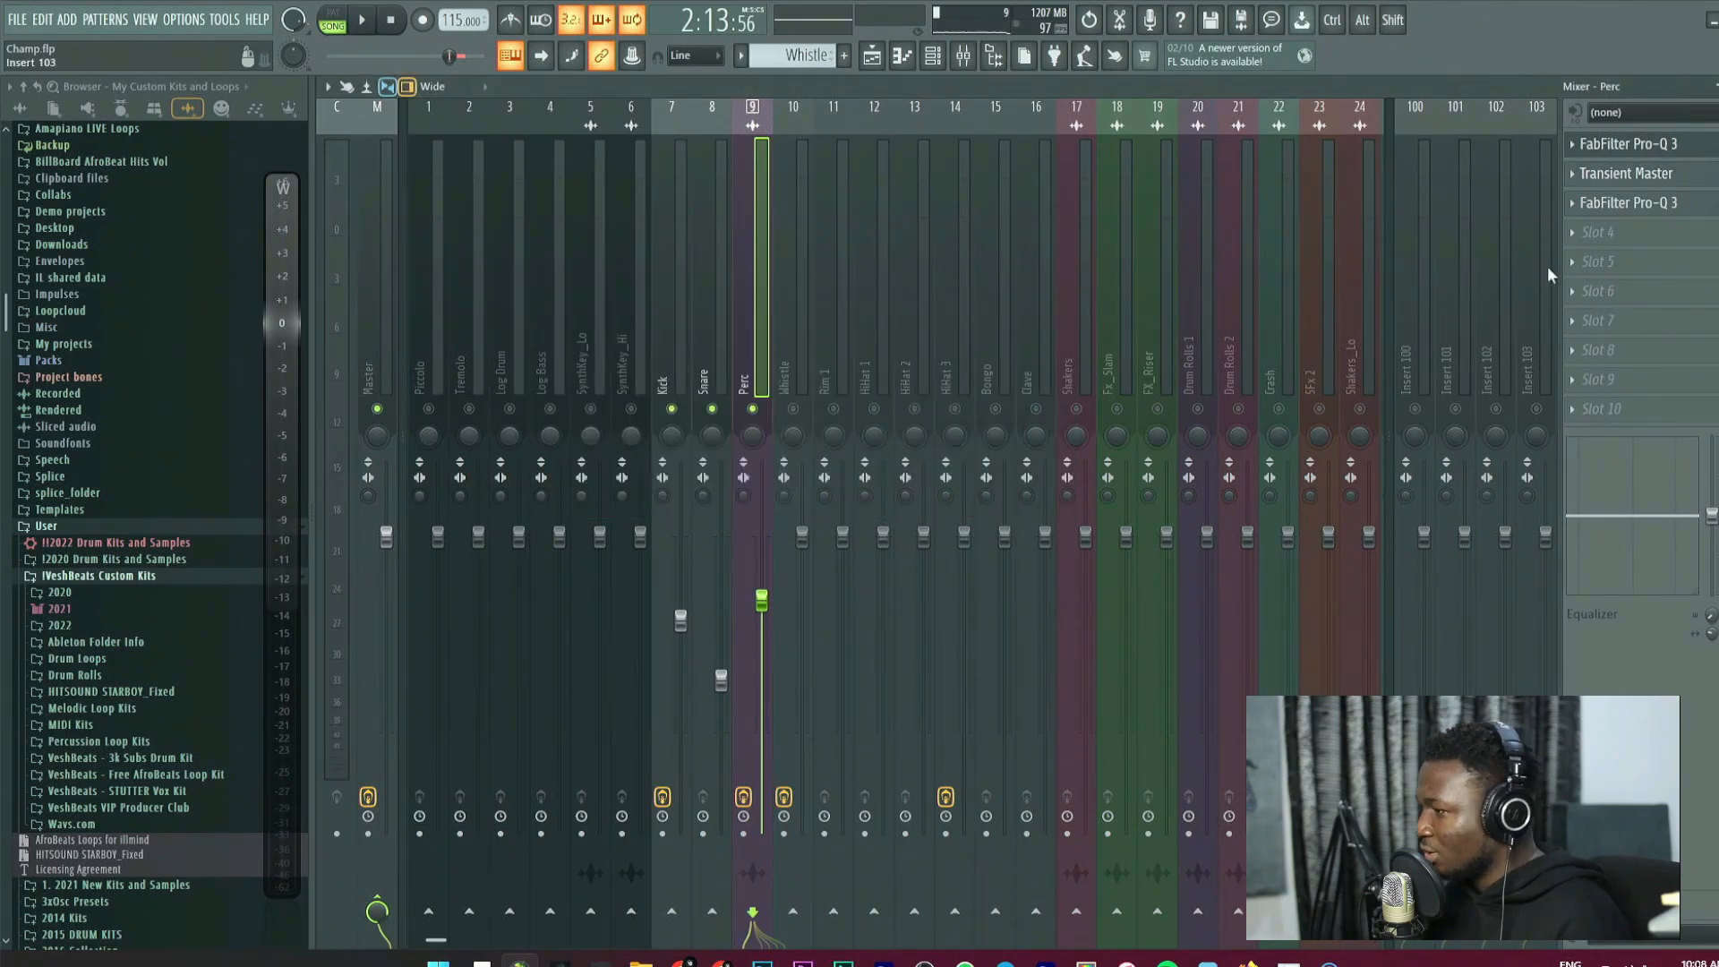
pyautogui.click(1661, 206)
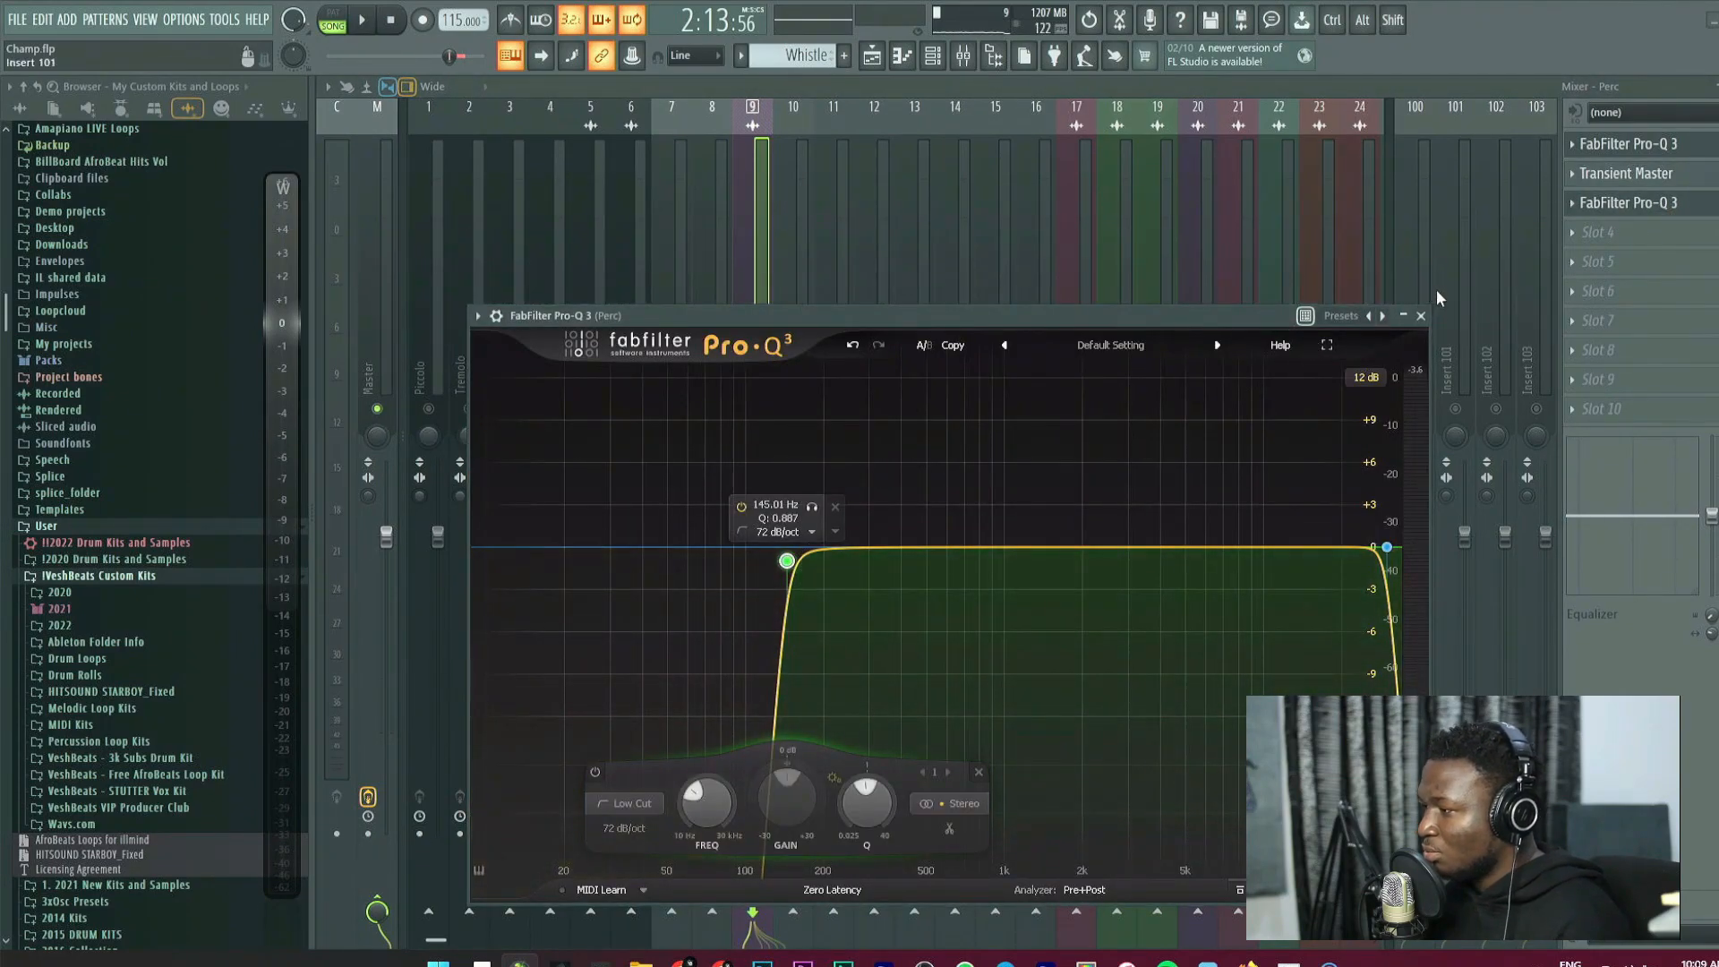
pyautogui.click(1421, 316)
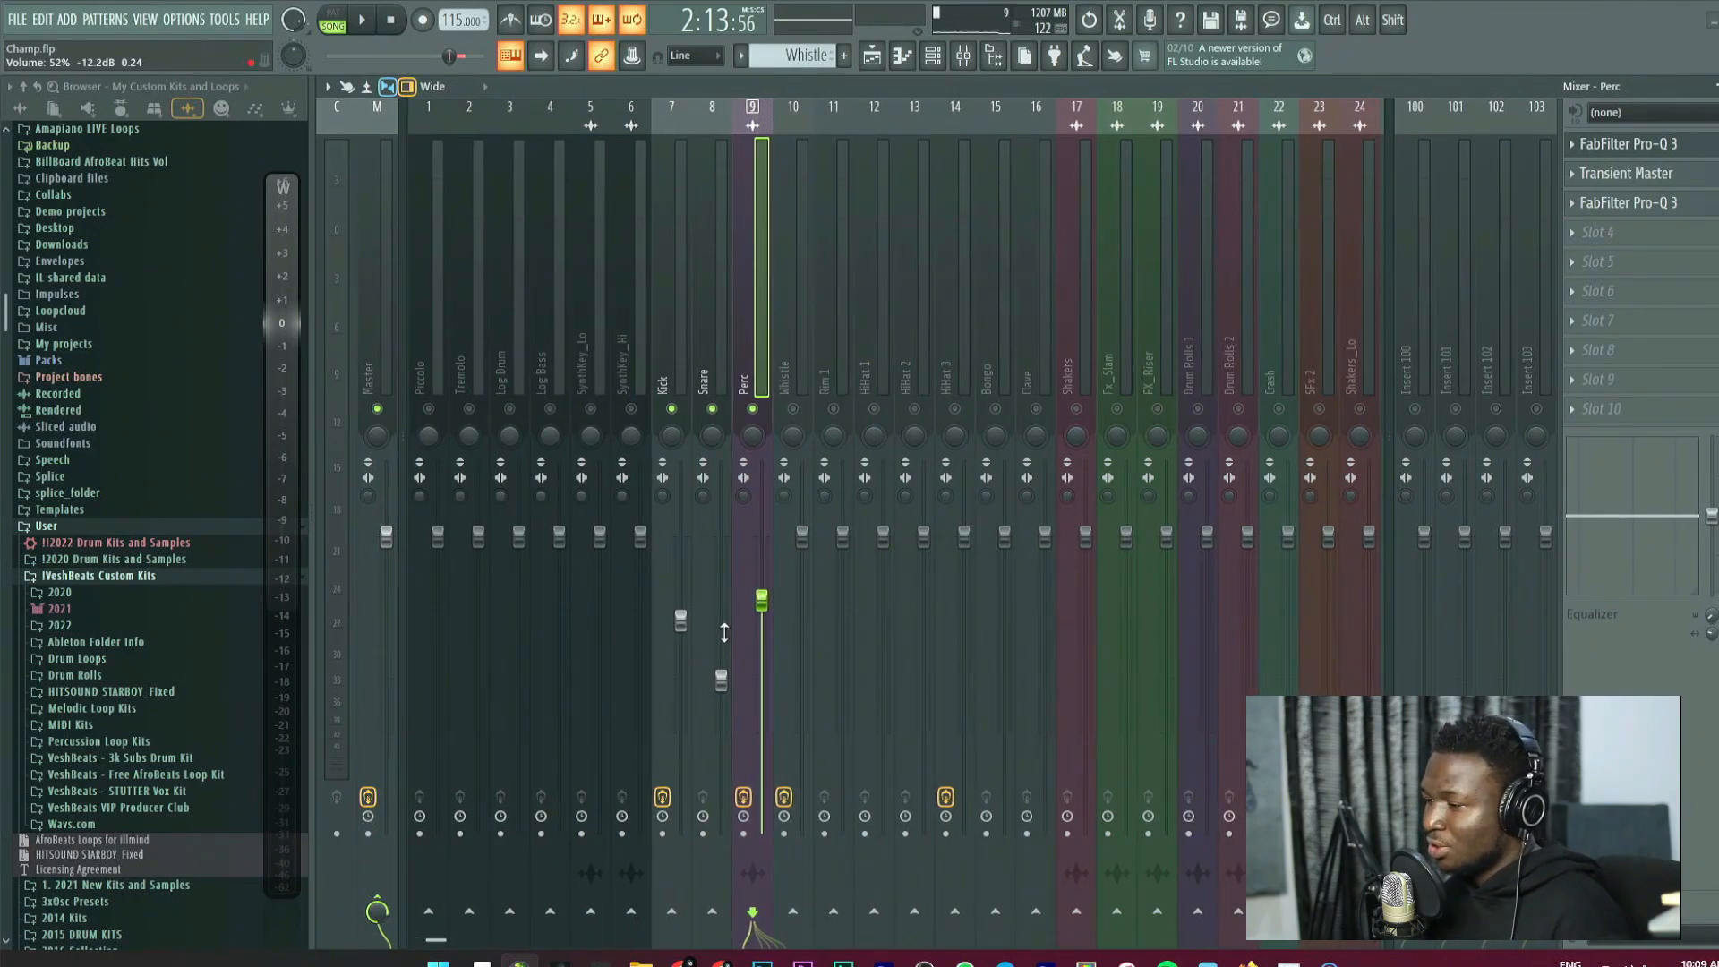
# Lower the Perc fader to 75% (-6.0 dB).
pyautogui.moveTo(760, 600); pyautogui.dragTo(761, 612)
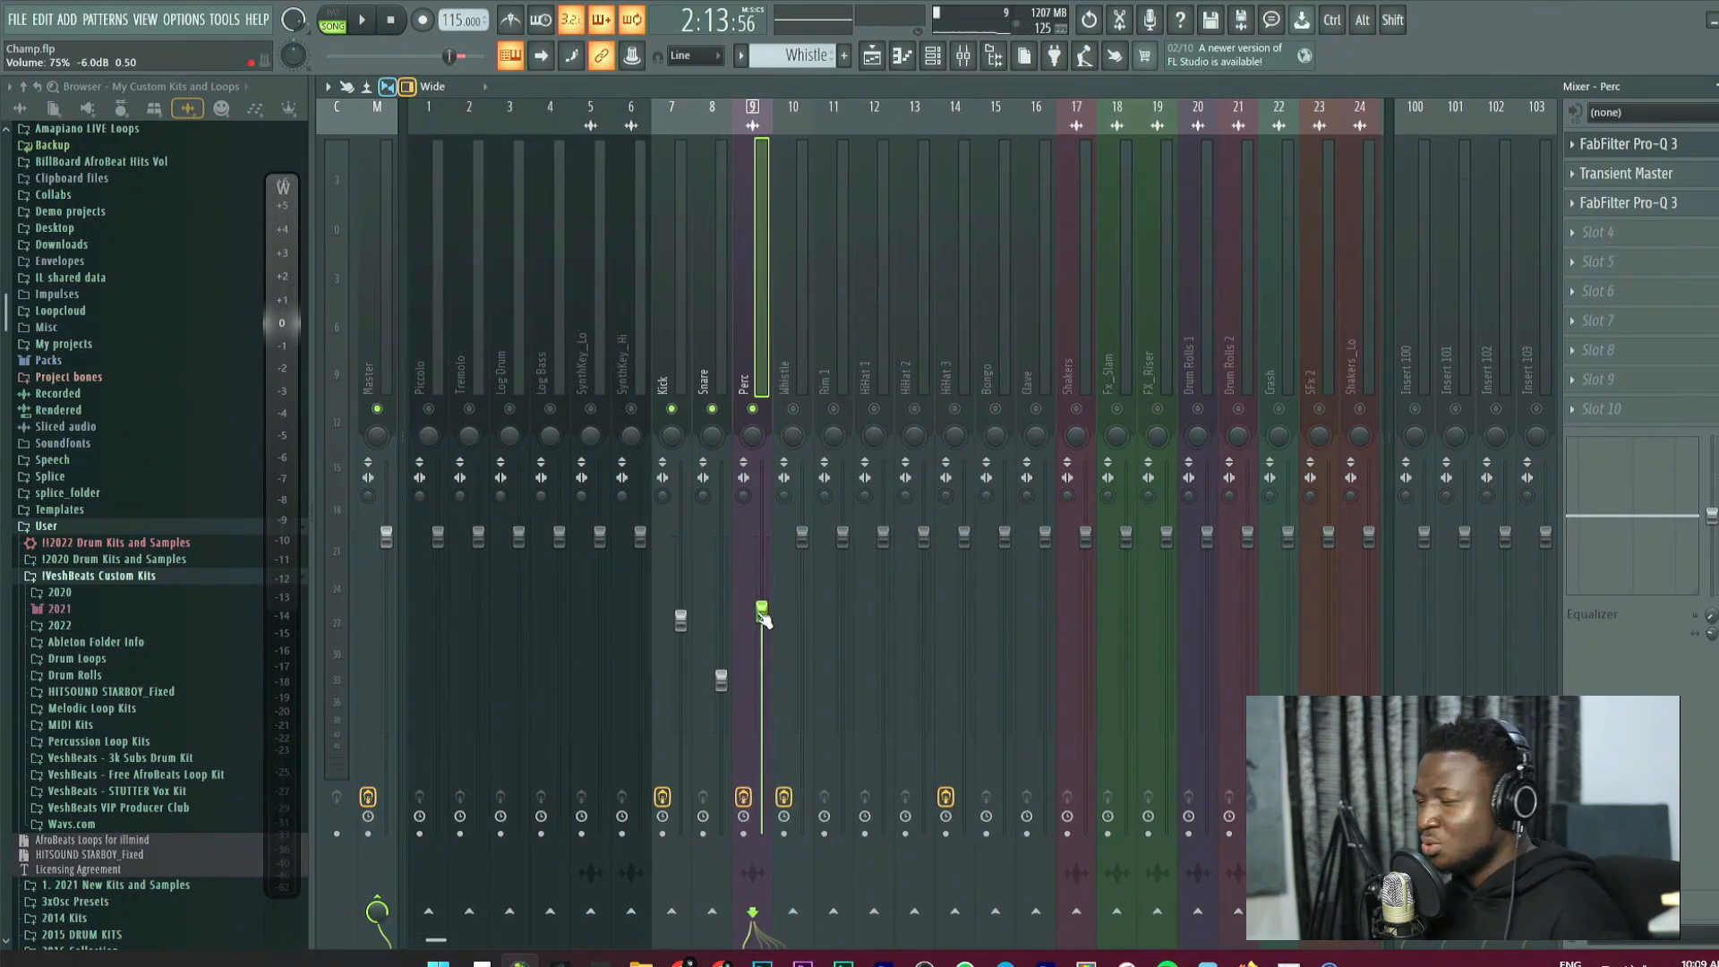
# Lower the Perc fader further and bring Whistle into the soloed mix with its fader at 68% (-7.8 dB).
pyautogui.moveTo(762, 617); pyautogui.dragTo(761, 638)
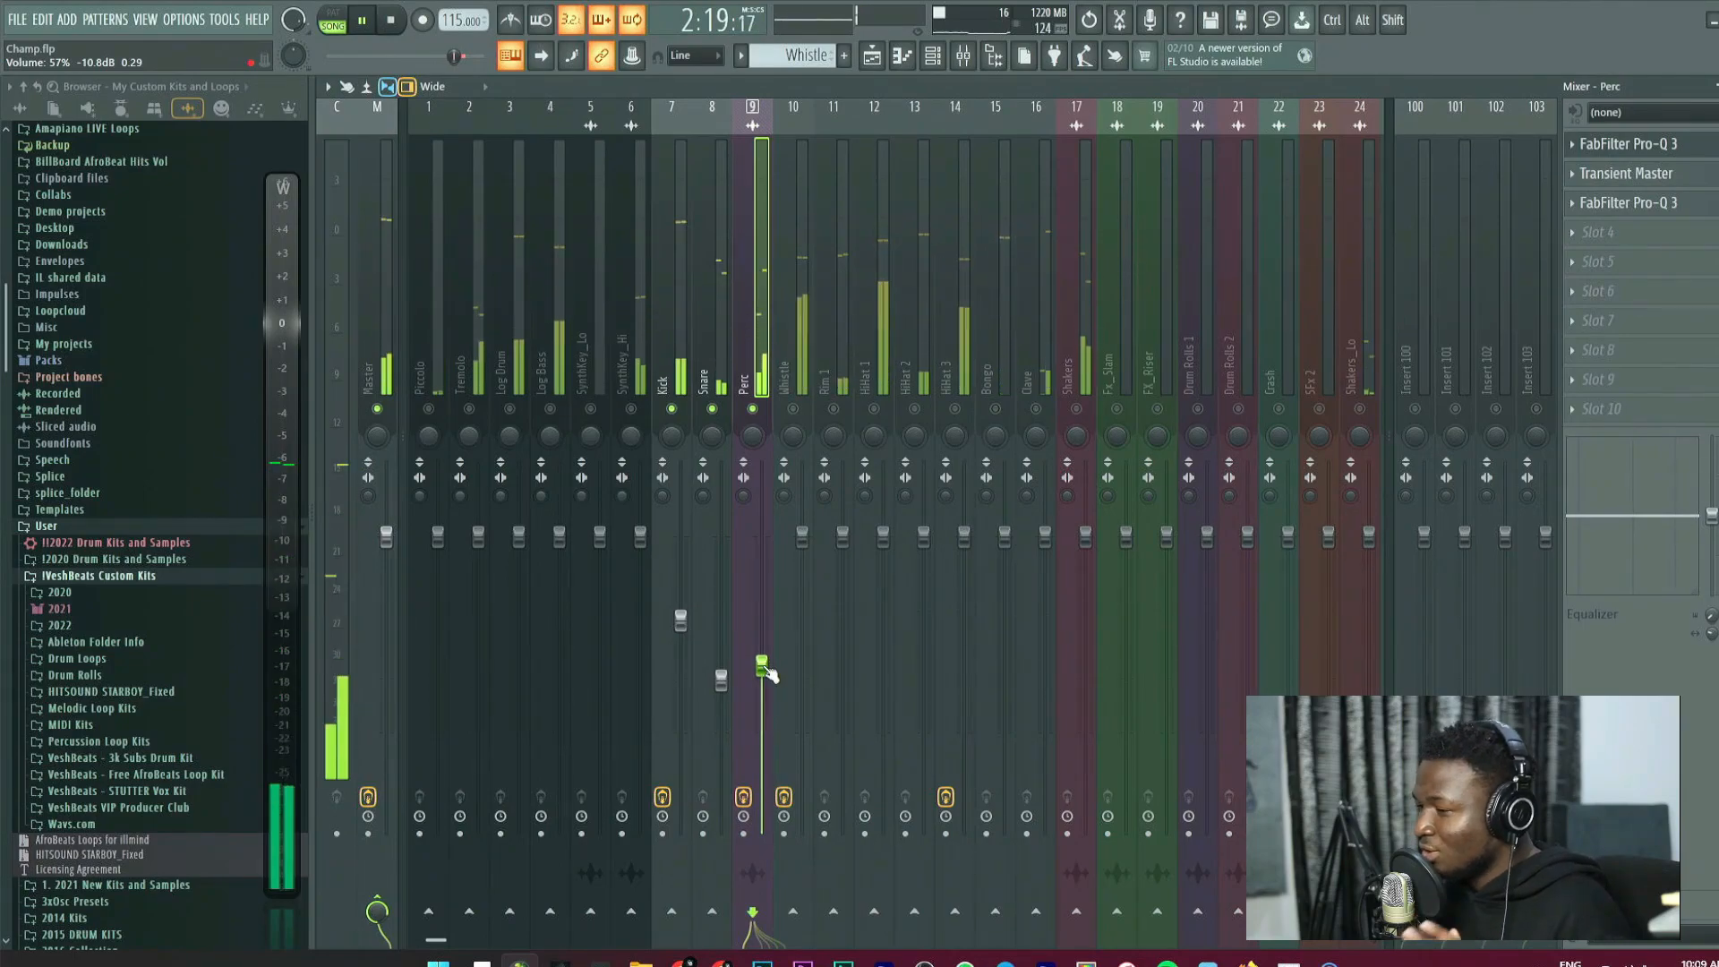
pyautogui.moveTo(763, 668); pyautogui.dragTo(761, 672)
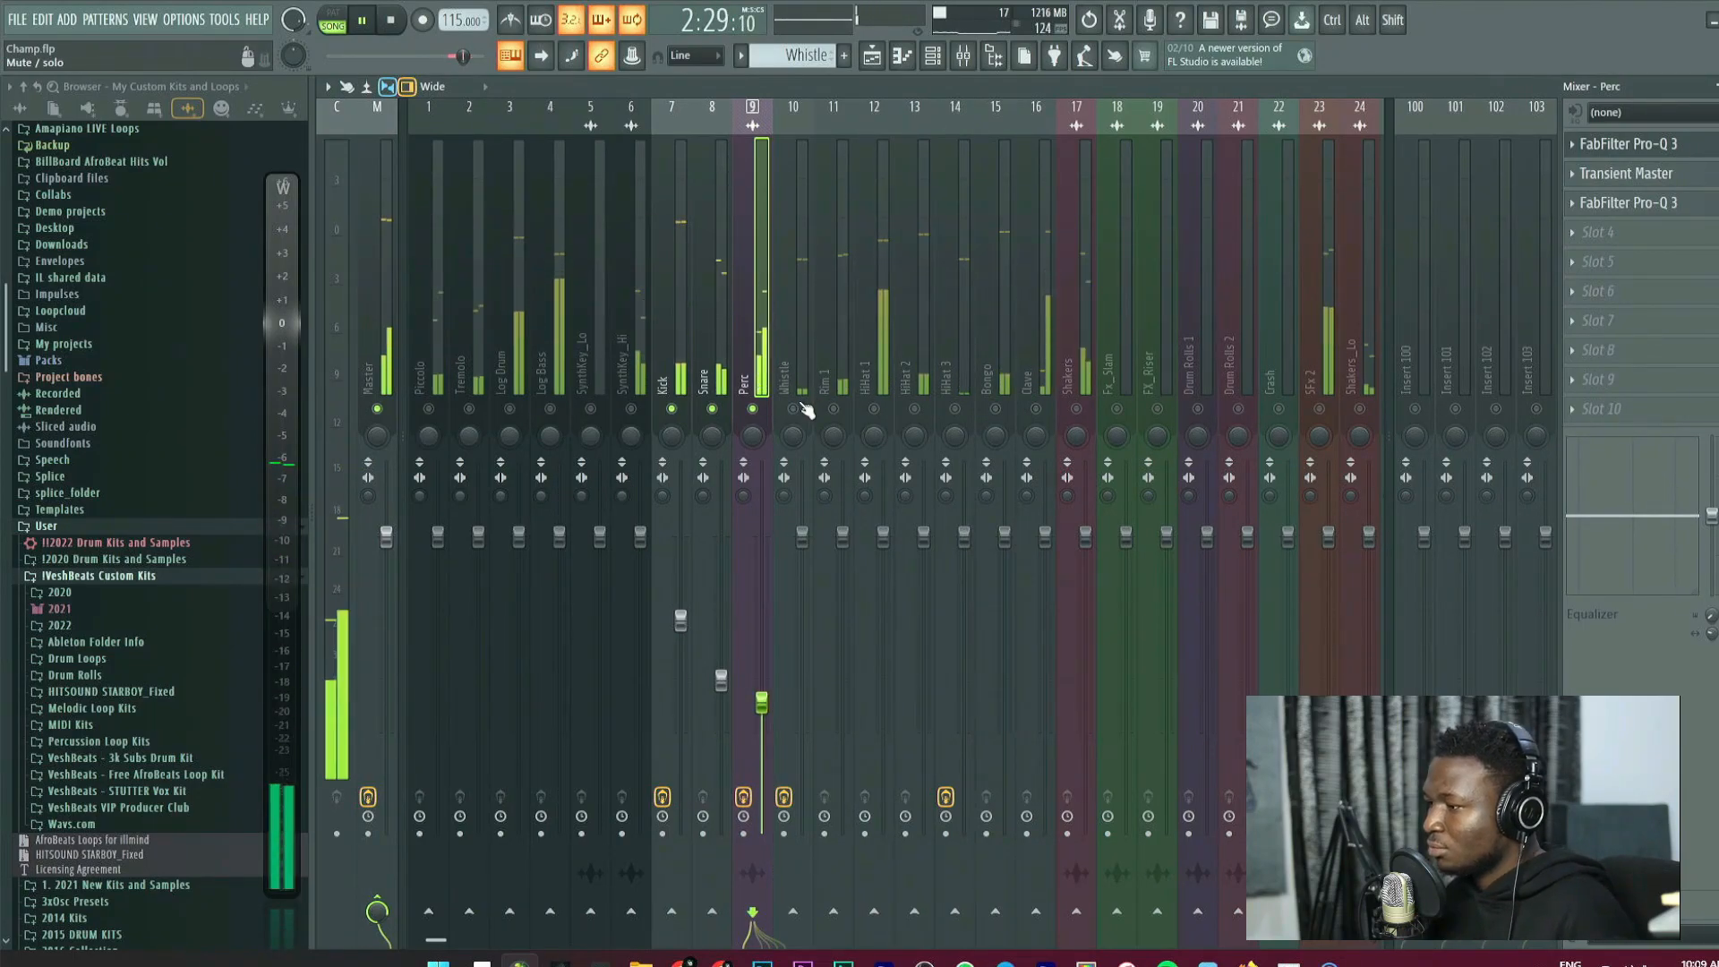
pyautogui.click(800, 379)
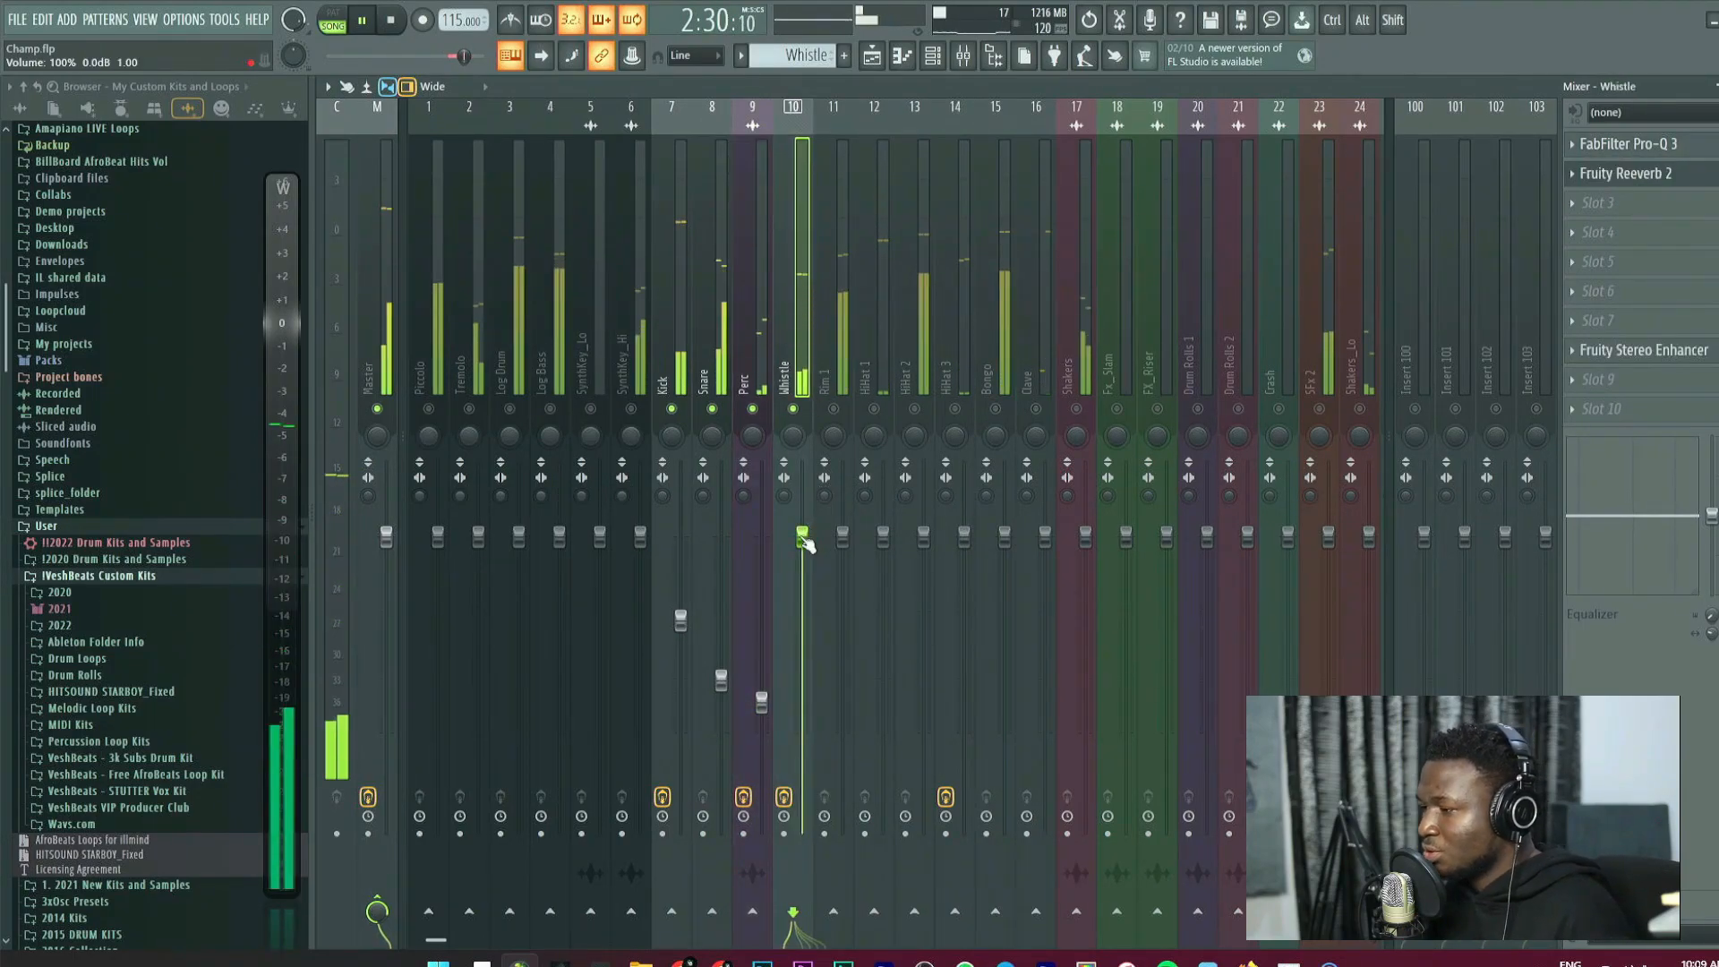
pyautogui.moveTo(805, 543); pyautogui.dragTo(804, 638)
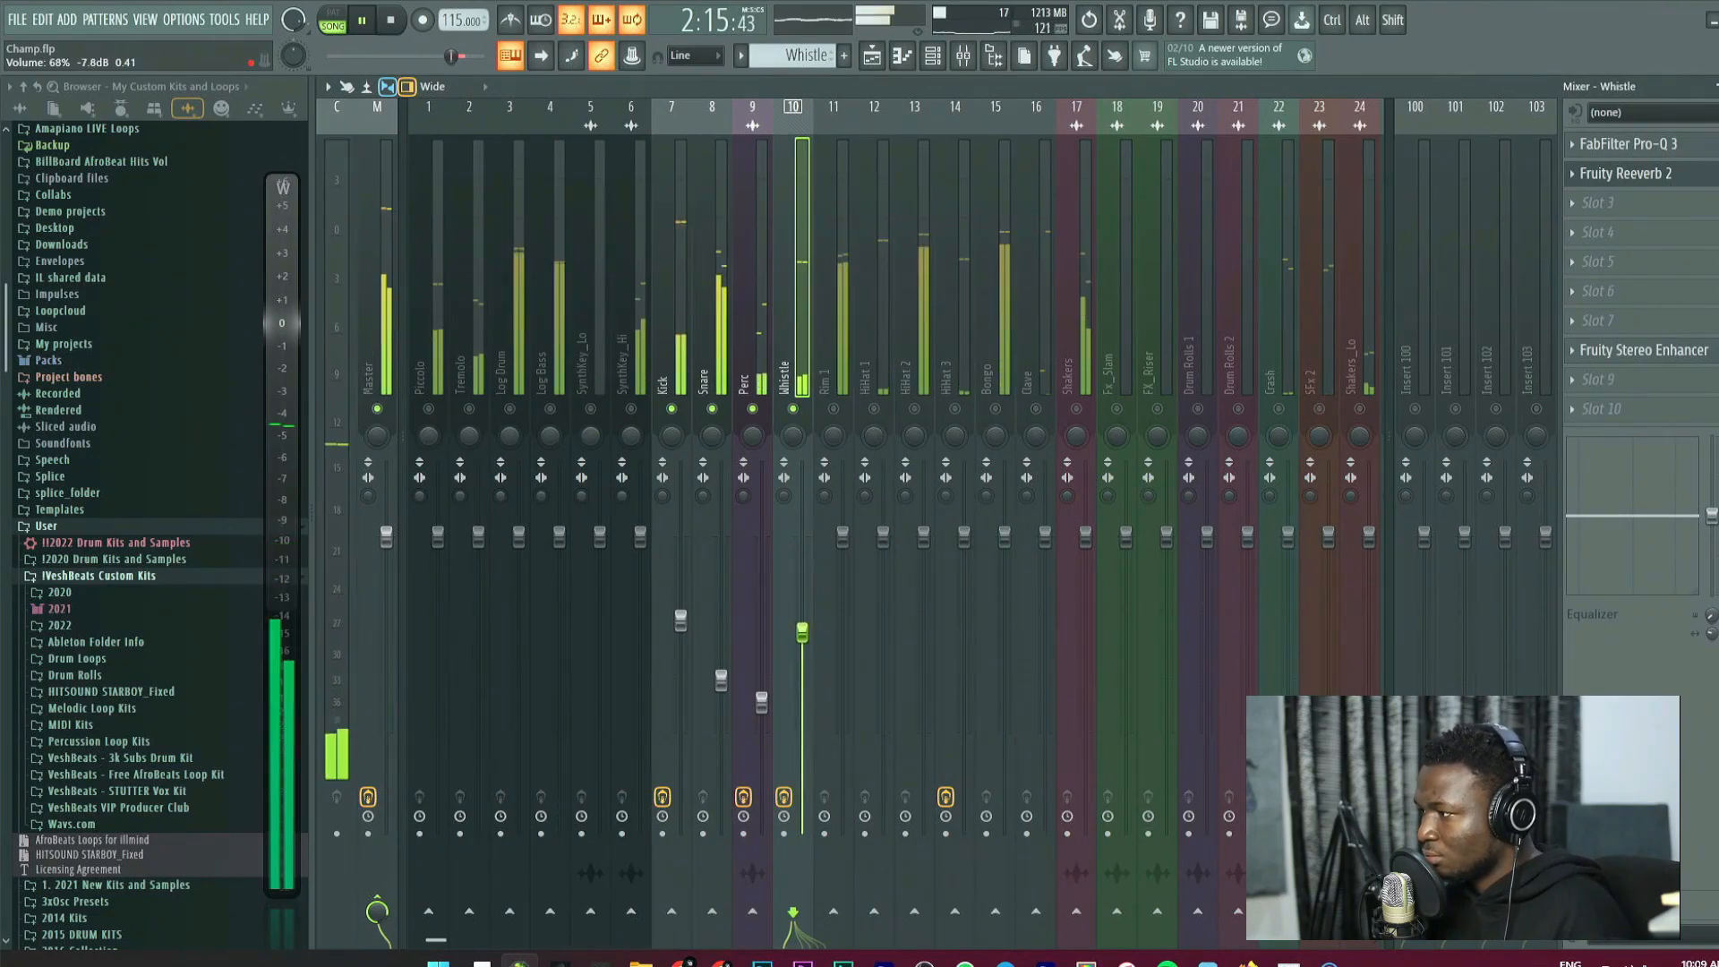
pyautogui.press('space')
# Inspect the Whistle track's effects chain: FabFilter Pro-Q 3, Fruity Reeverb 2 and Fruity Stereo Enhancer.
pyautogui.click(1622, 144)
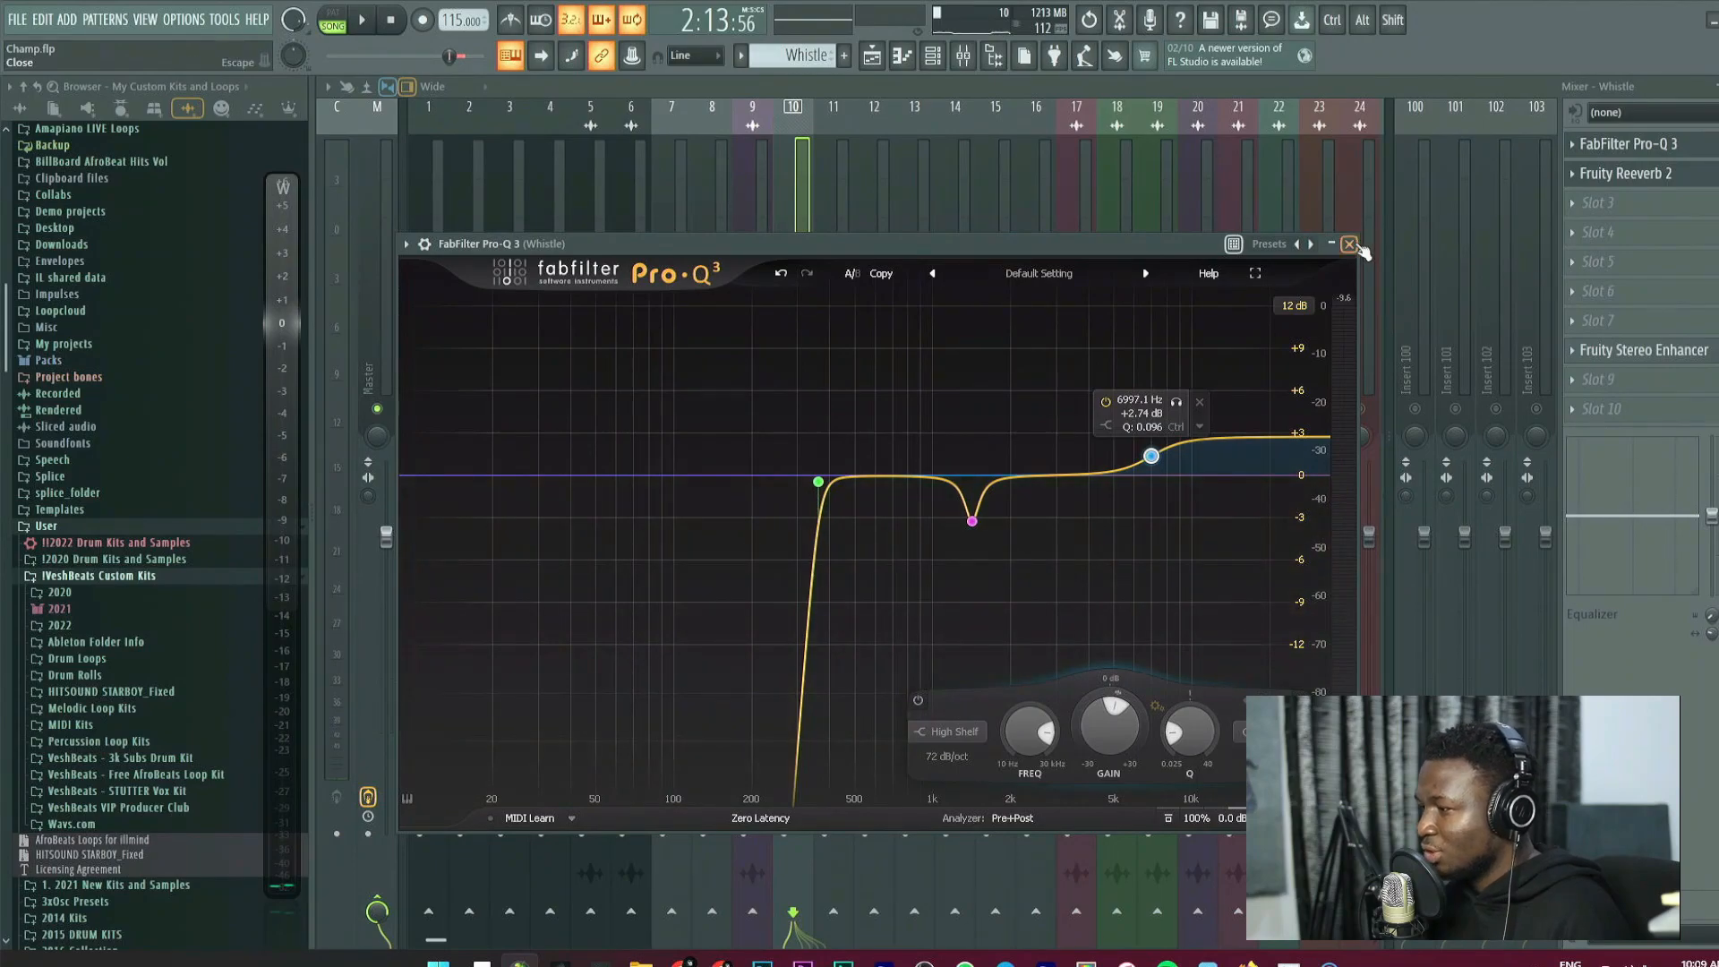
pyautogui.click(1355, 246)
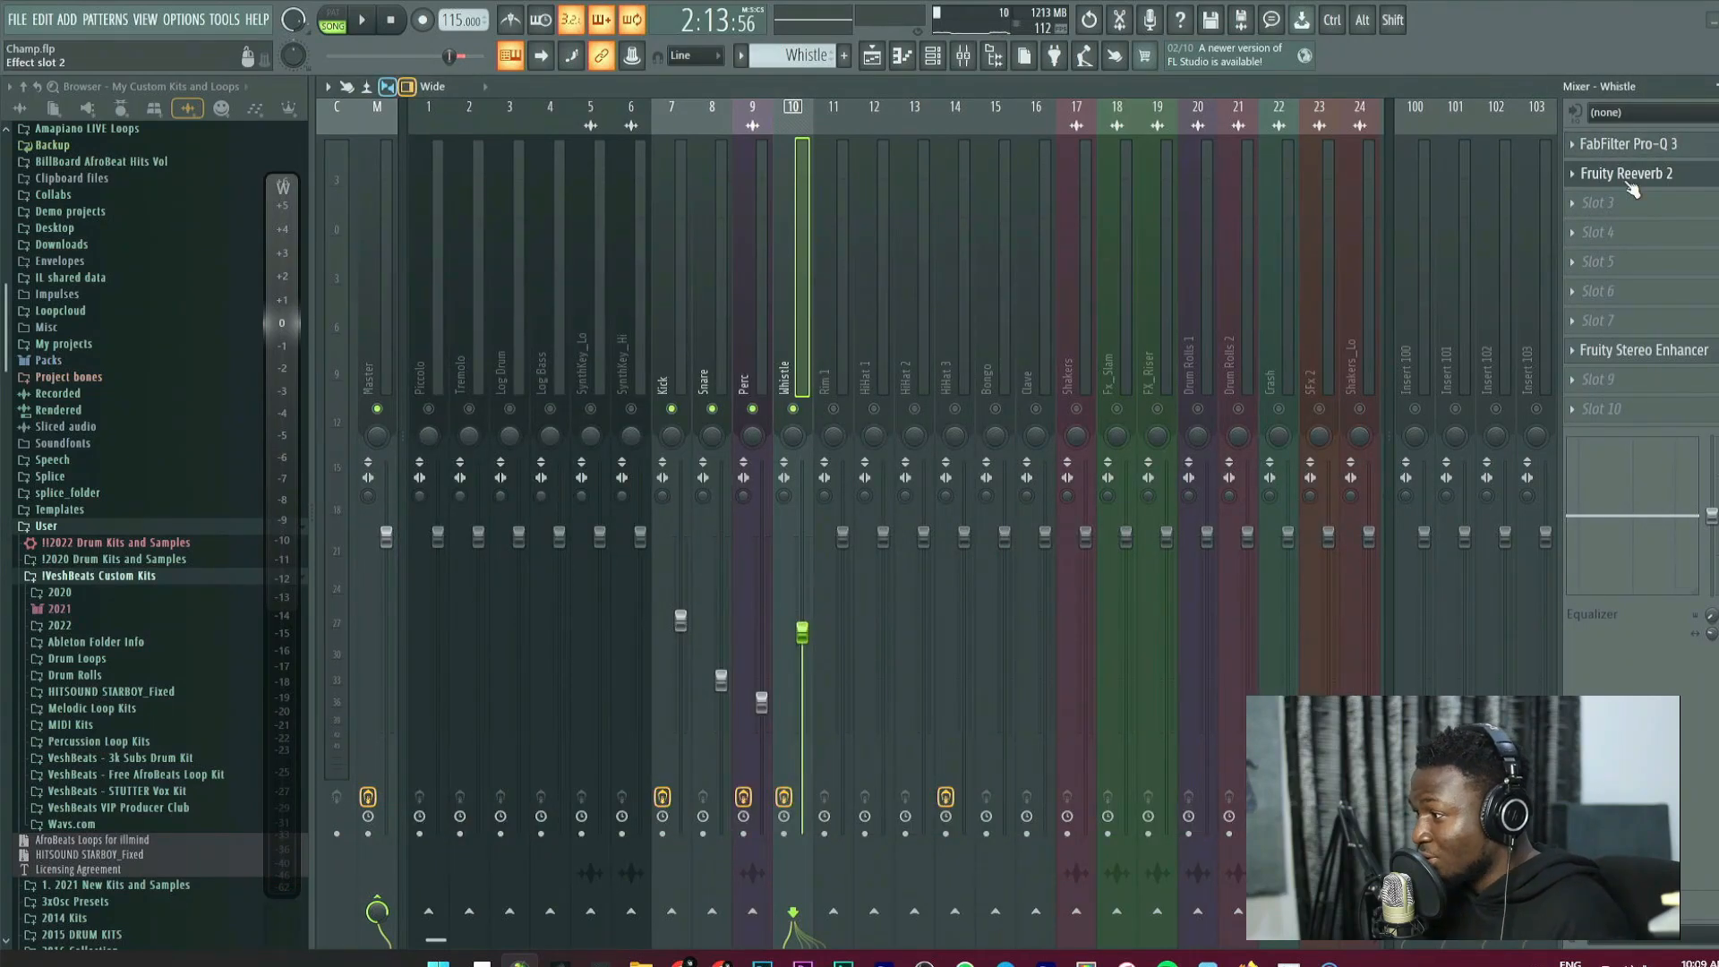
pyautogui.click(1628, 174)
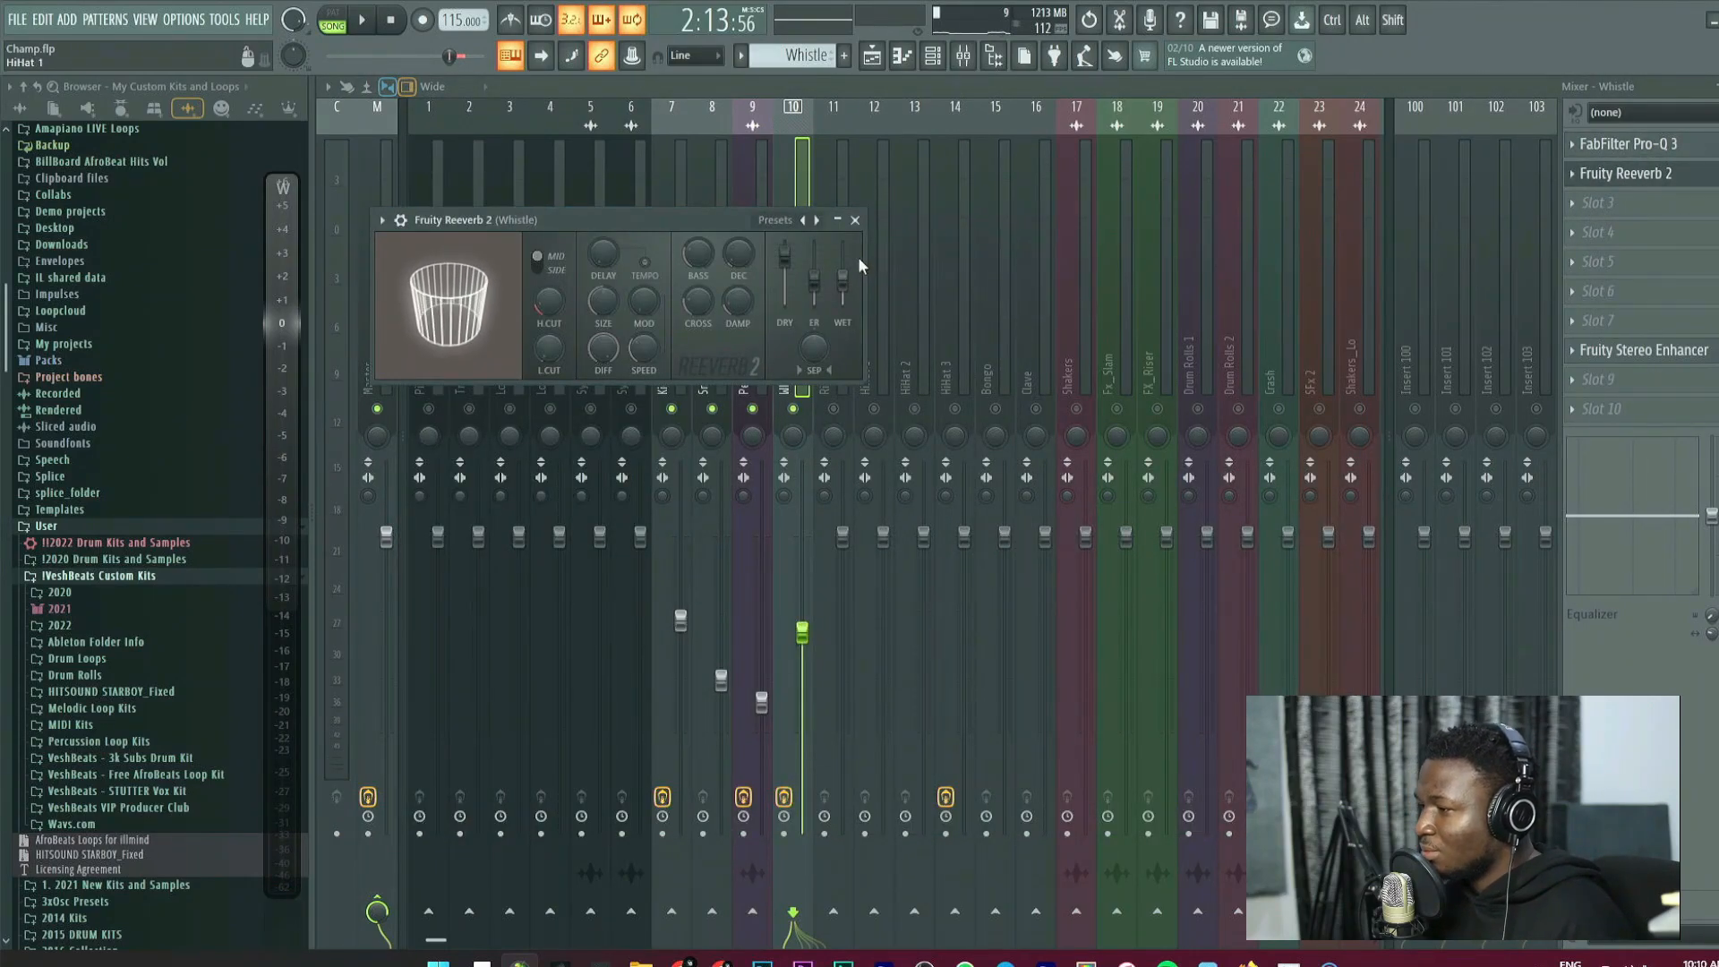
pyautogui.click(1627, 174)
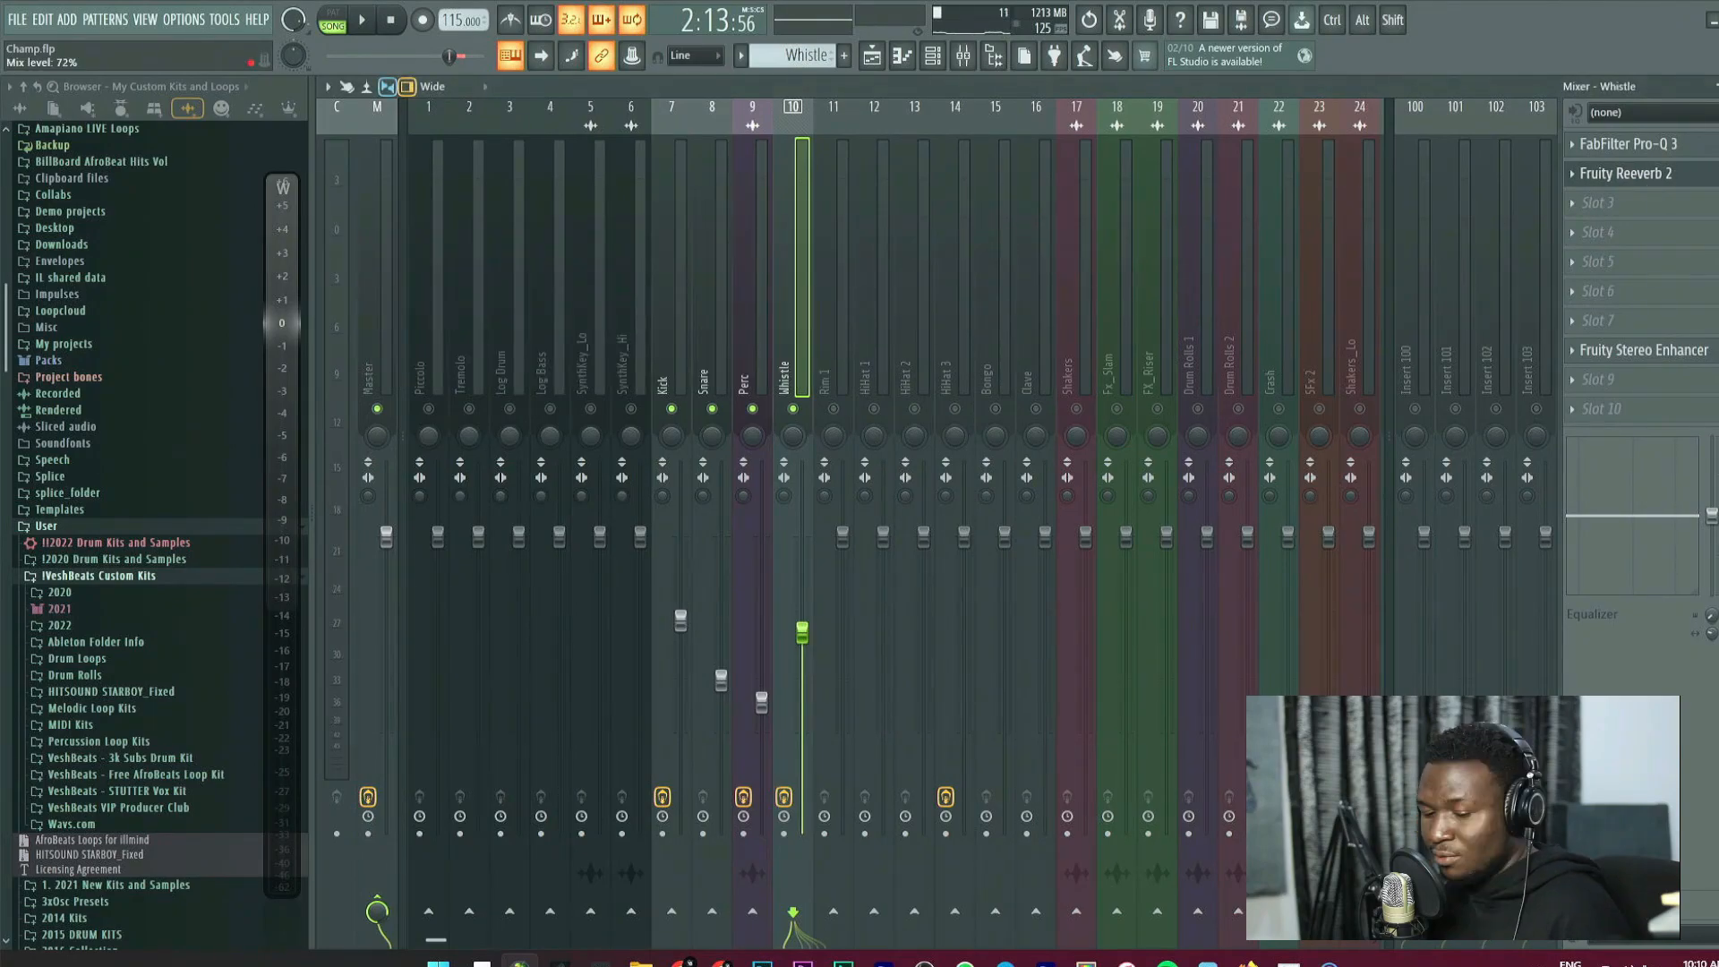
pyautogui.click(1643, 351)
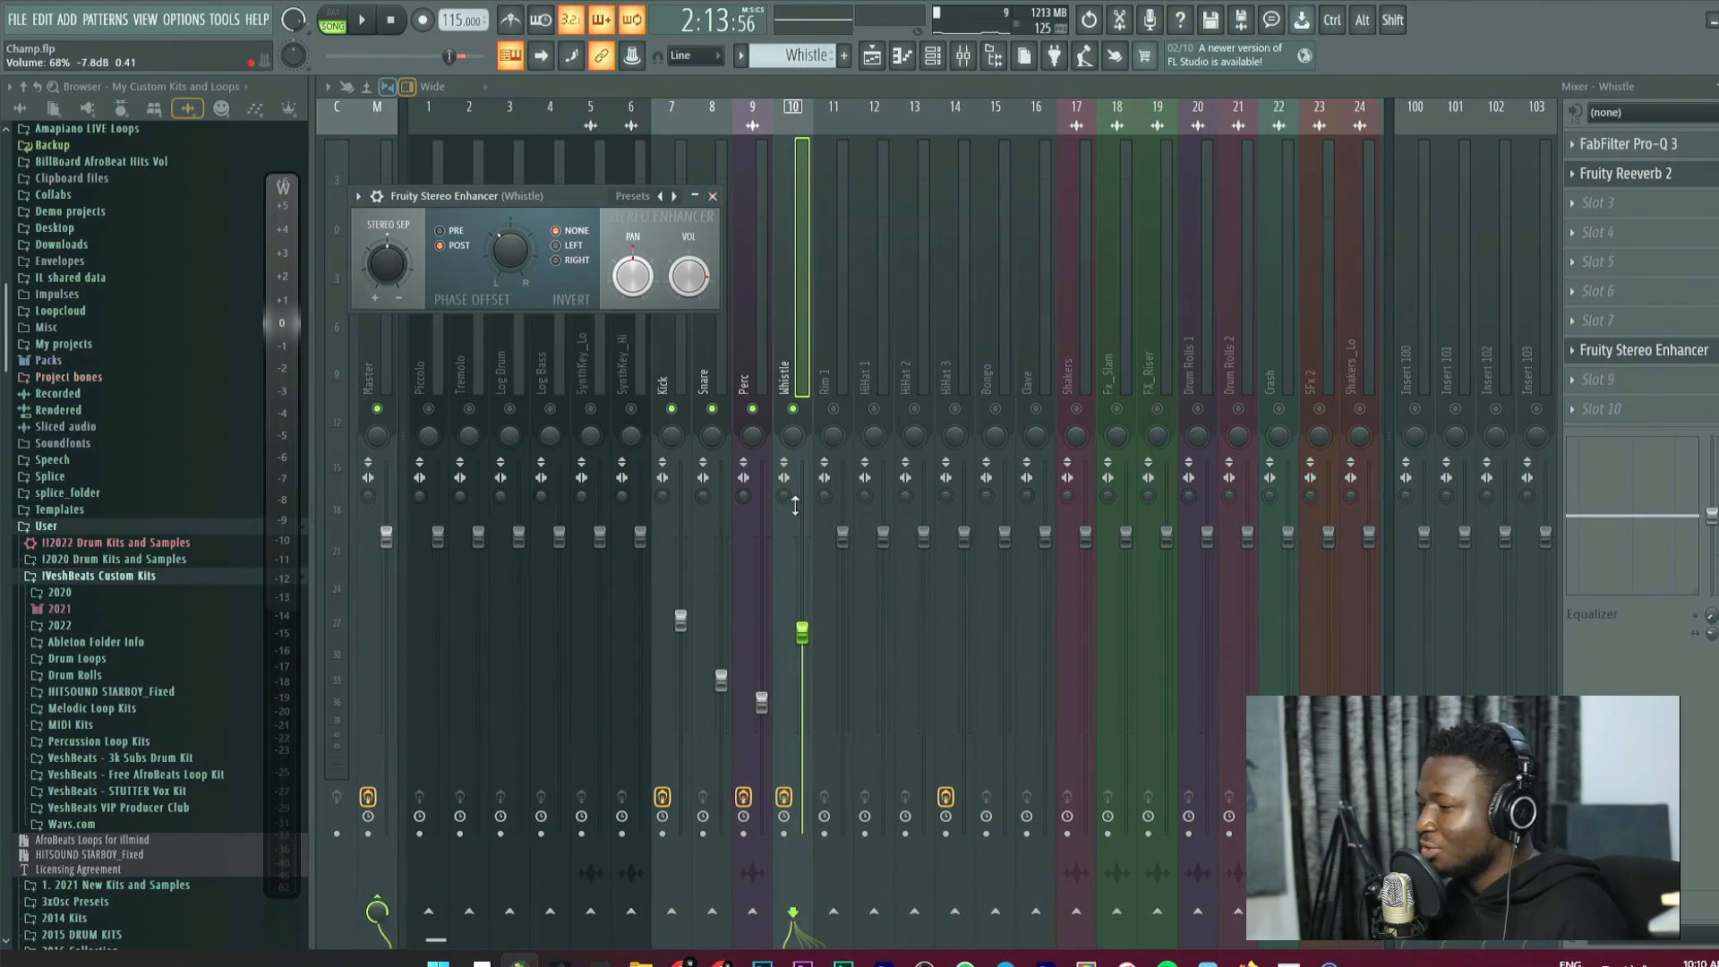
# Lower the Whistle fader further, and bring Rim 1 into the soloed mix with its fader pulled down during playback.
pyautogui.moveTo(807, 632); pyautogui.dragTo(807, 640)
pyautogui.click(827, 356)
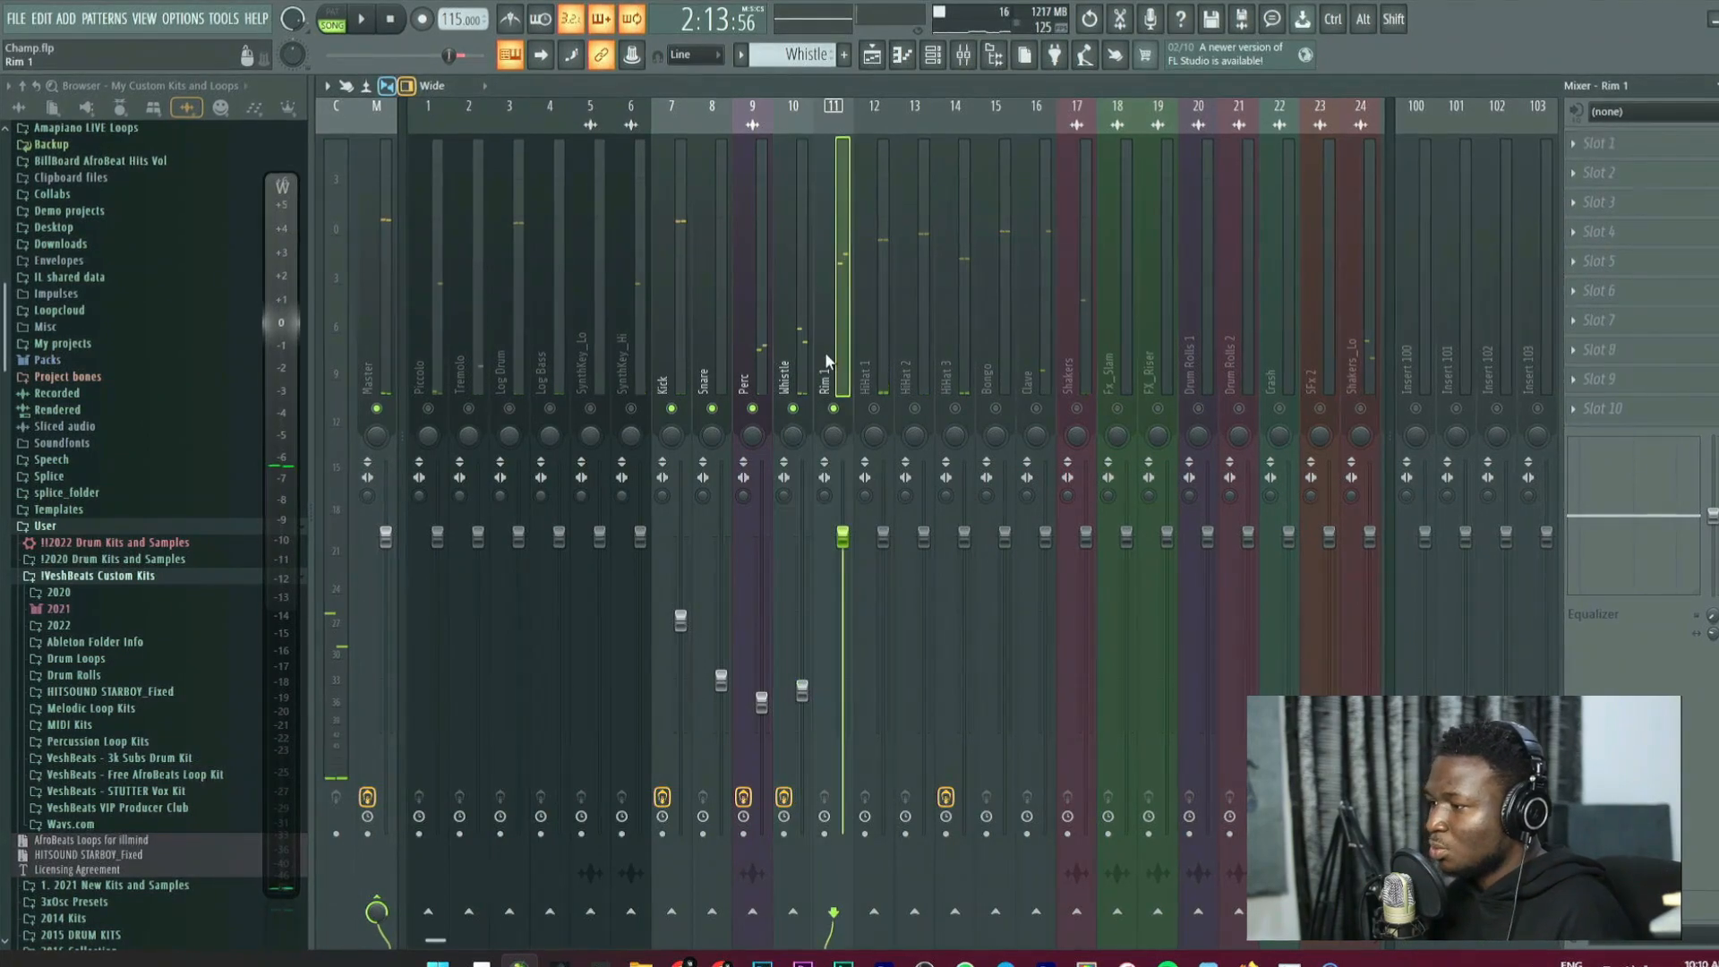
pyautogui.click(833, 408)
pyautogui.press('space')
pyautogui.moveTo(846, 539); pyautogui.dragTo(843, 627)
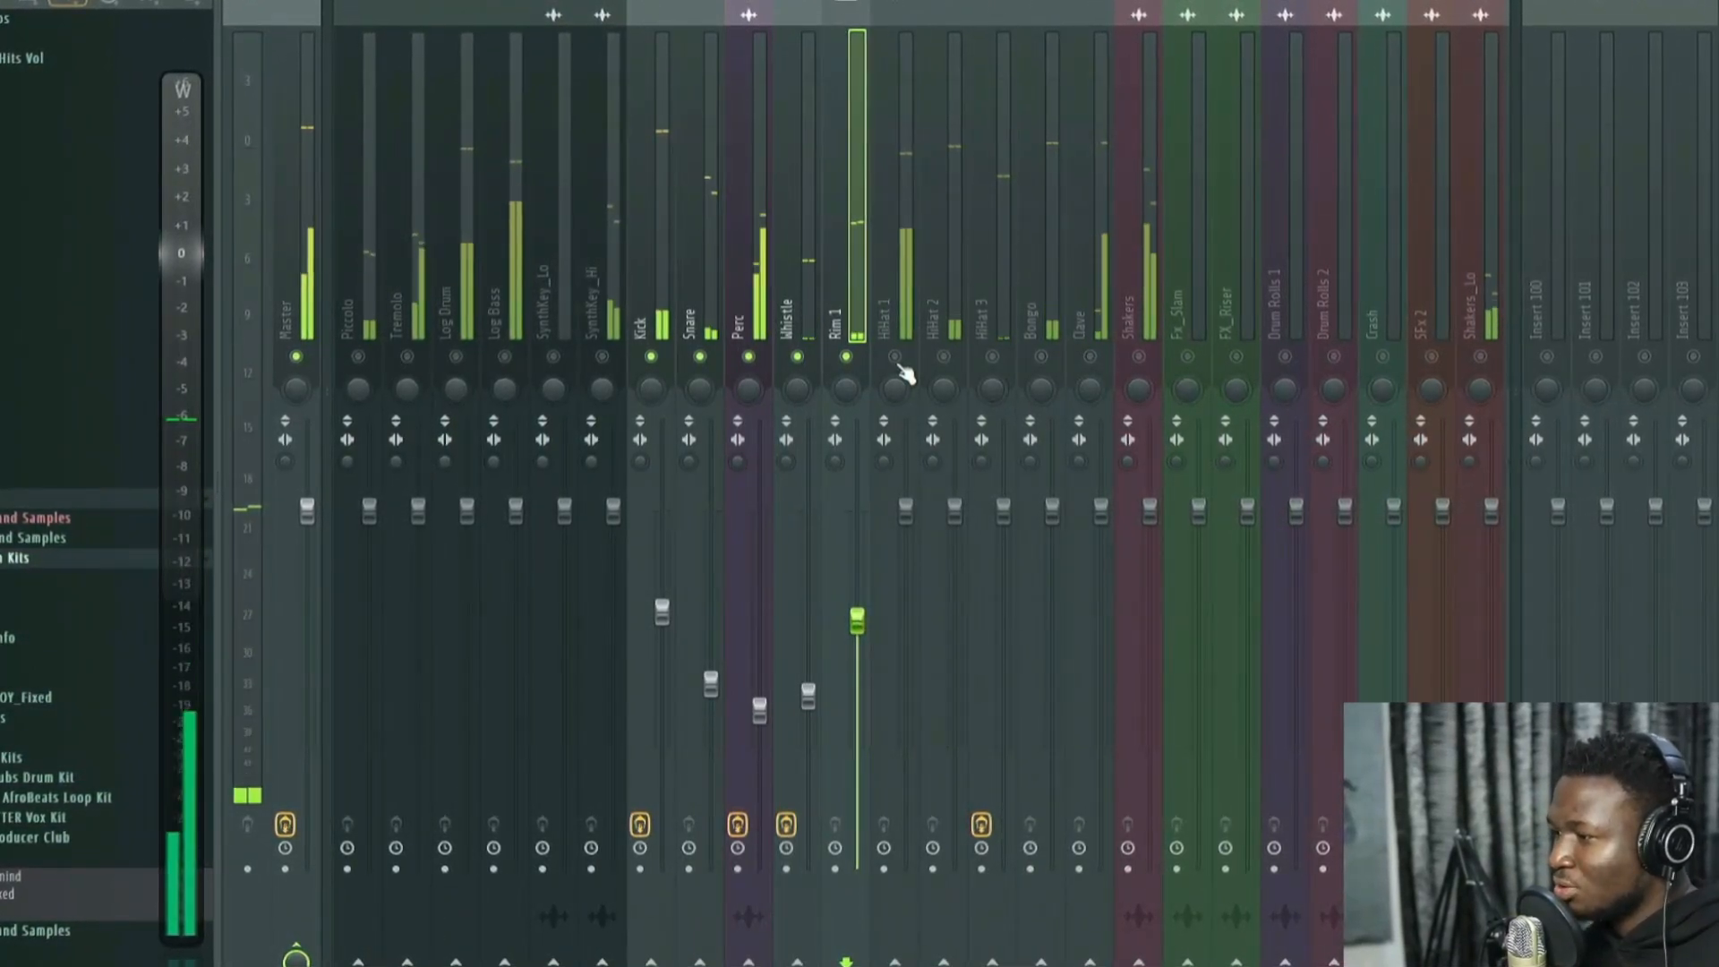
# Pan HiHat 1 left and HiHat 2 right, and bring both into the soloed mix at reduced levels.
pyautogui.click(988, 295)
pyautogui.click(908, 304)
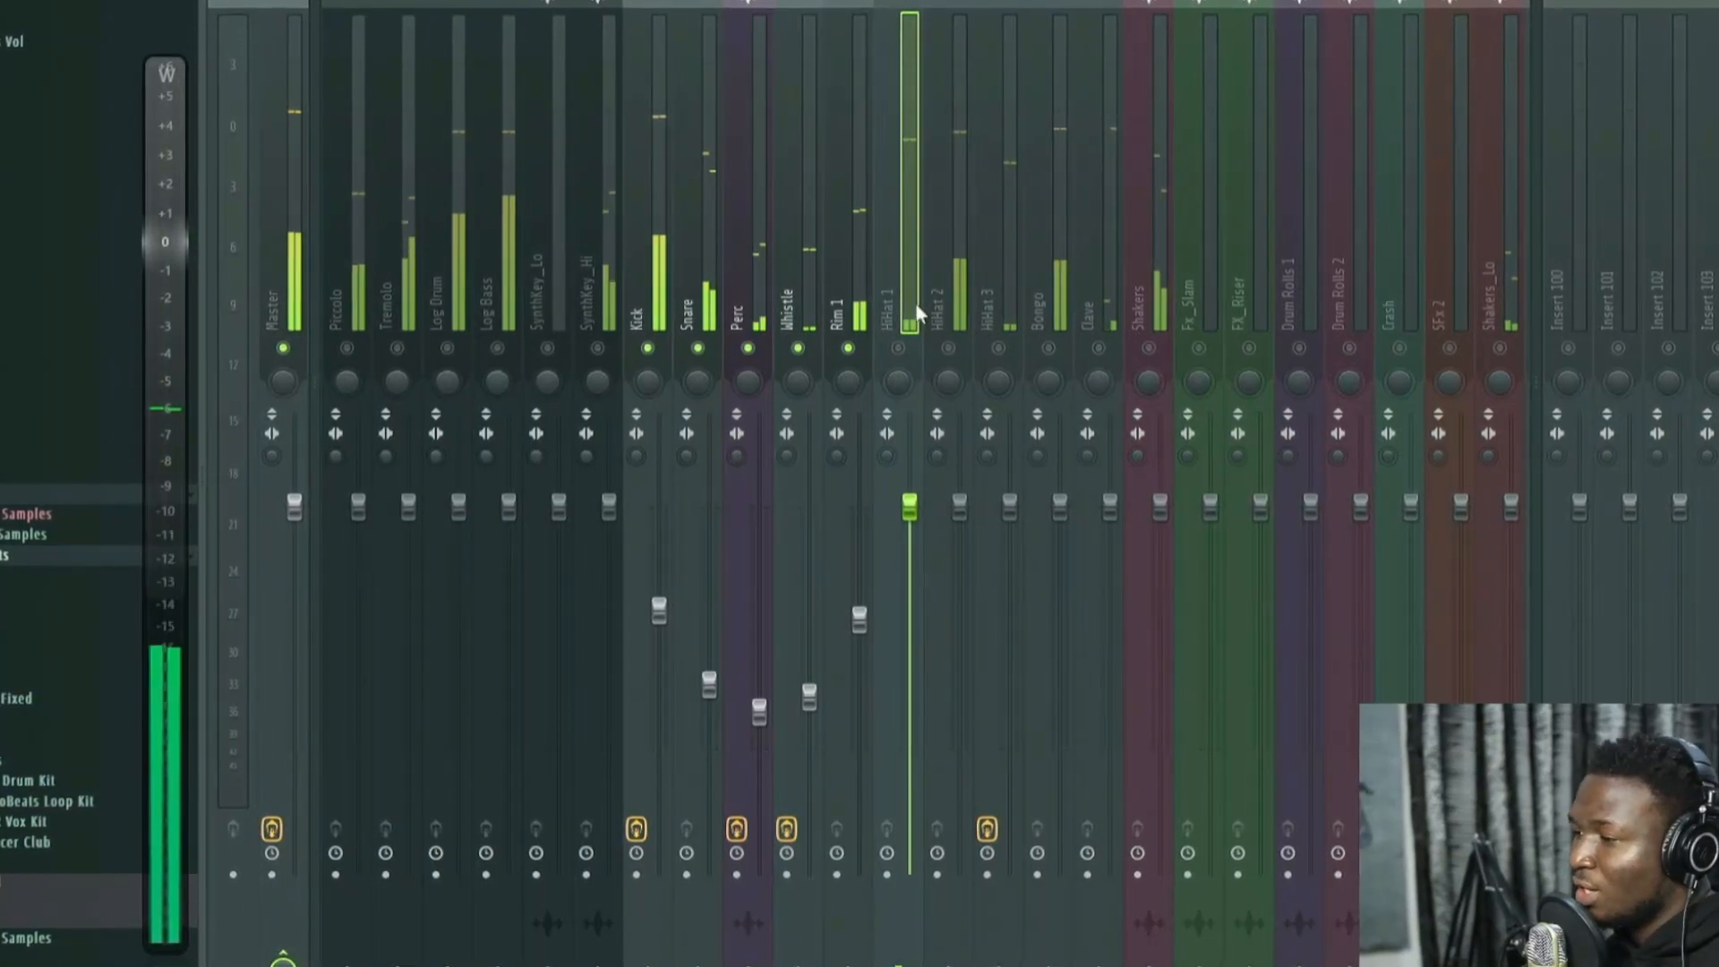
pyautogui.moveTo(896, 385); pyautogui.dragTo(950, 354)
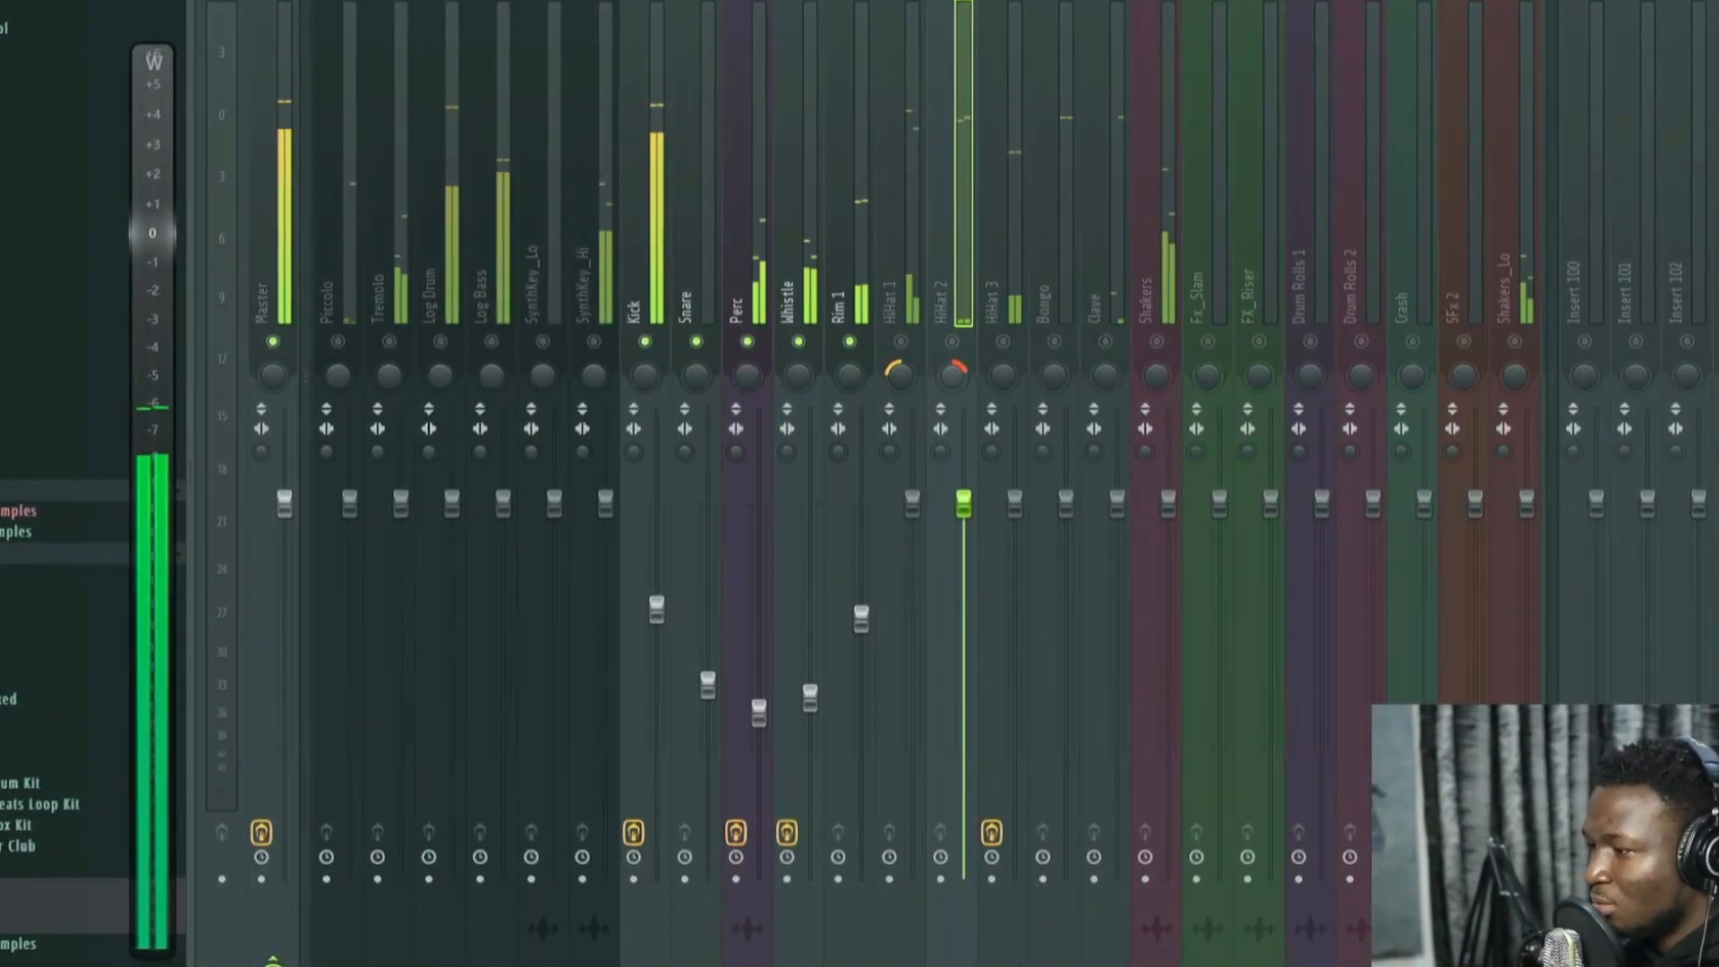
pyautogui.click(901, 339)
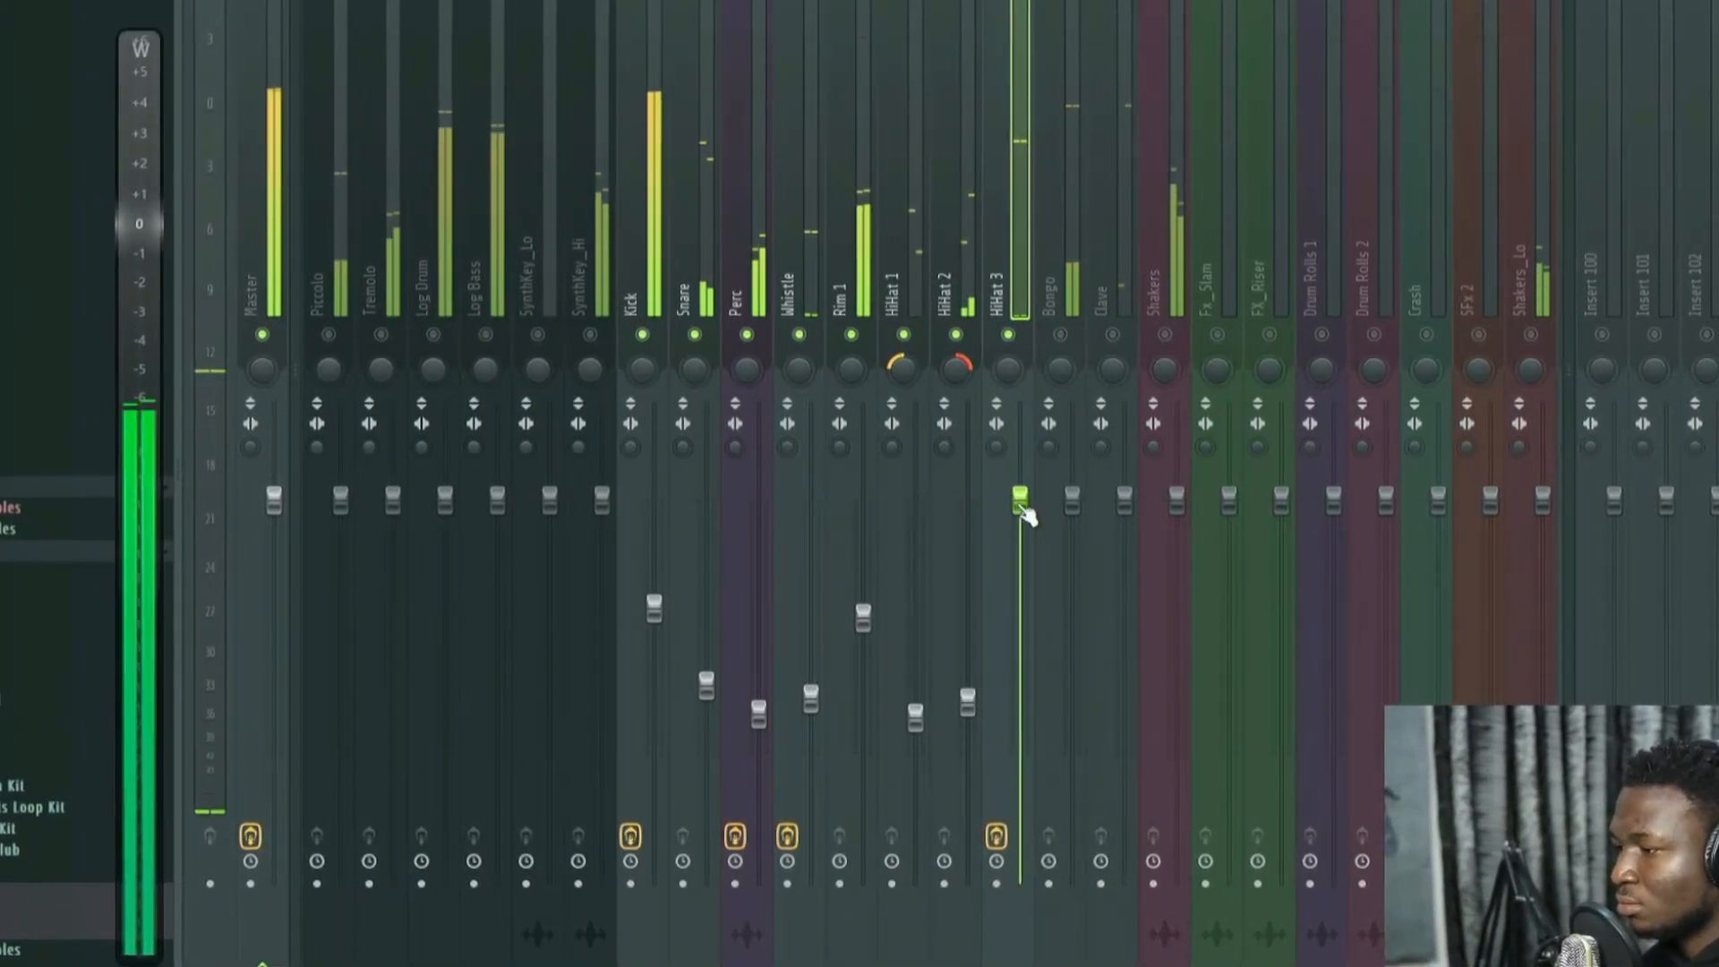
# Lower the HiHat 3 fader to 46% (-14.1 dB) while playing the chorus loop.
pyautogui.moveTo(1025, 515); pyautogui.dragTo(966, 685)
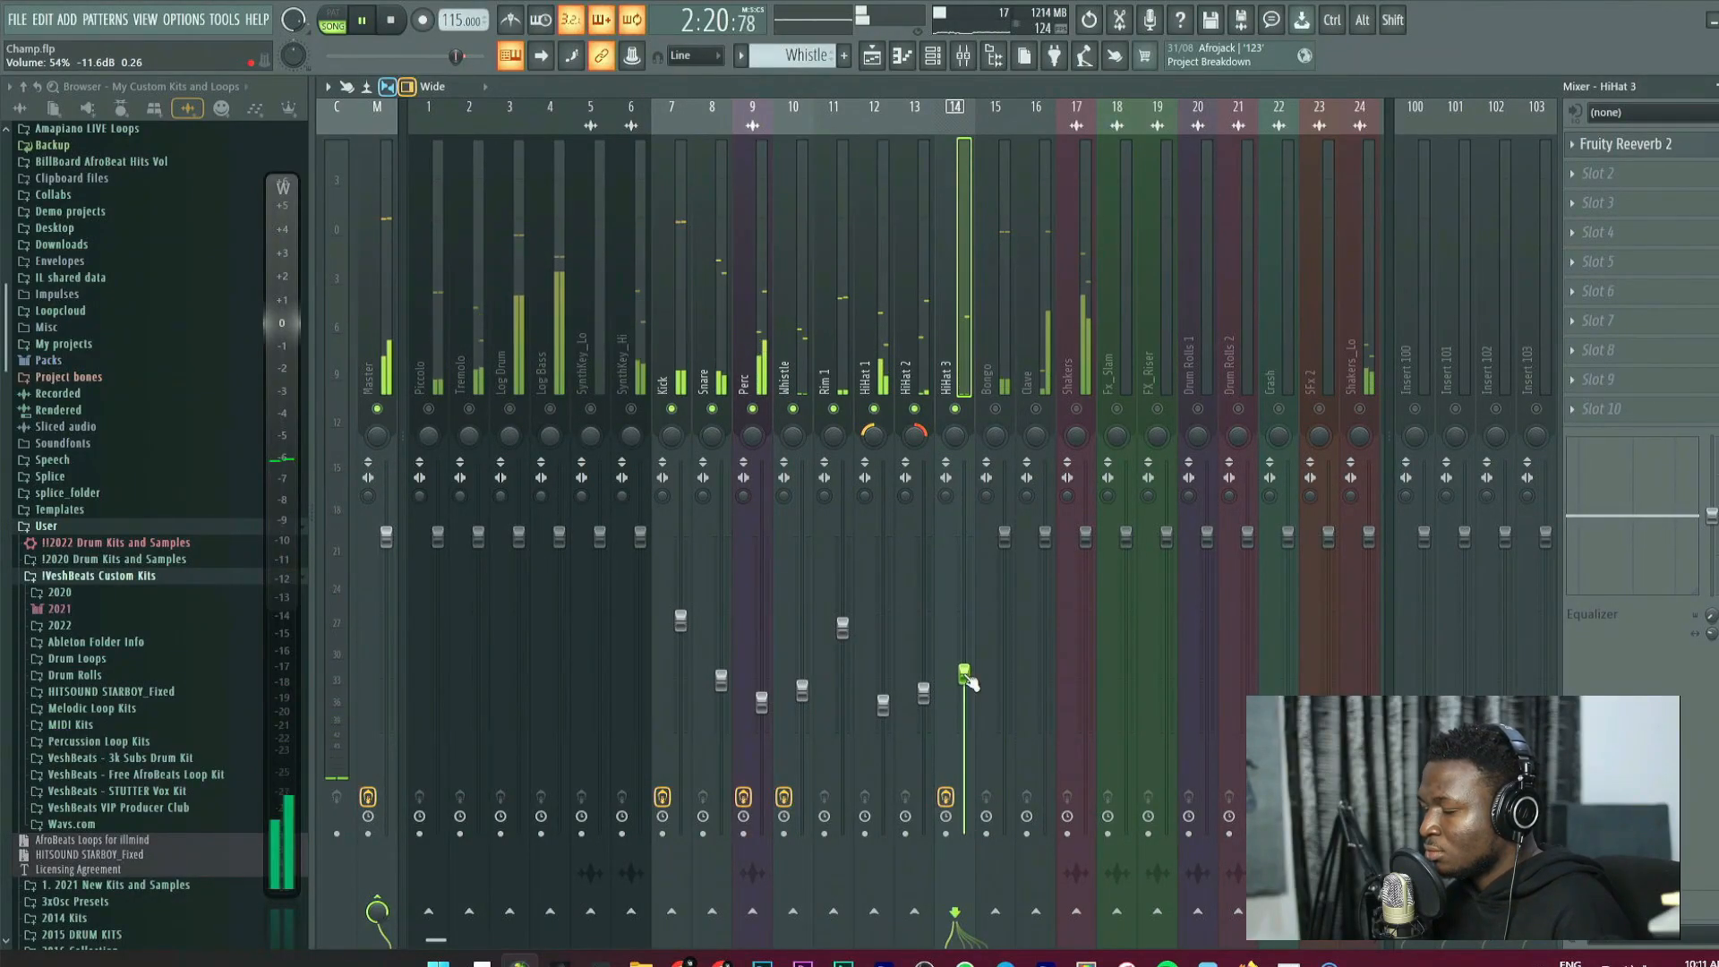
pyautogui.press('space')
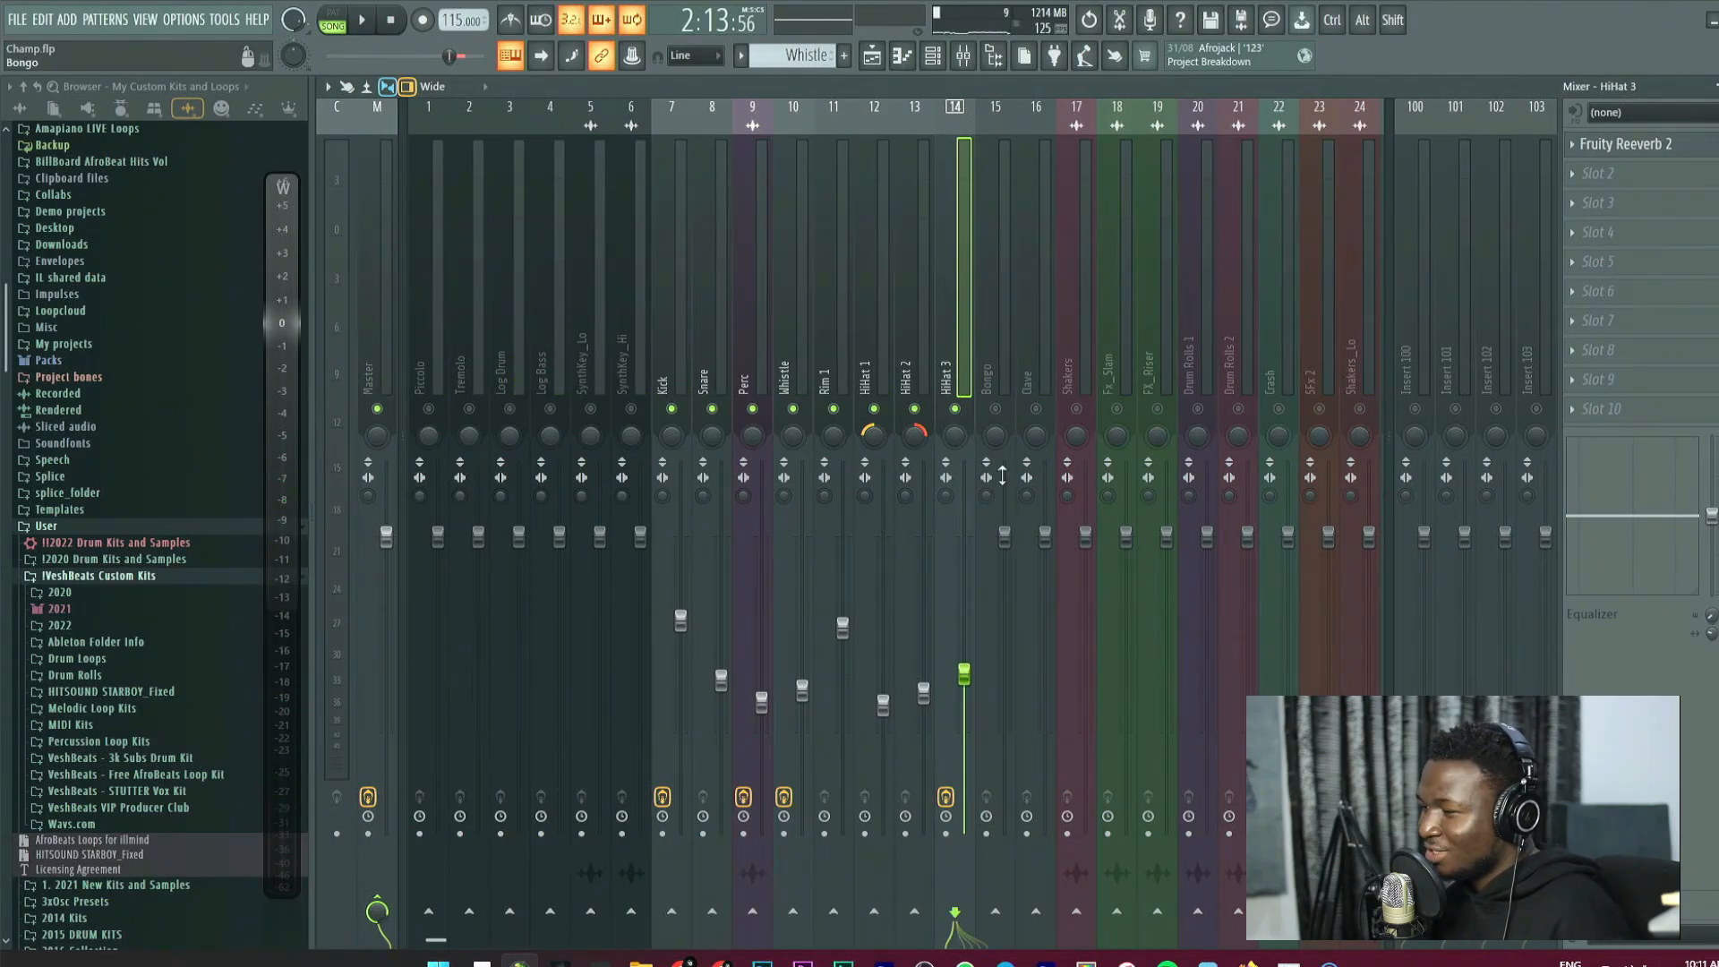
pyautogui.press('space')
pyautogui.moveTo(964, 680); pyautogui.dragTo(965, 699)
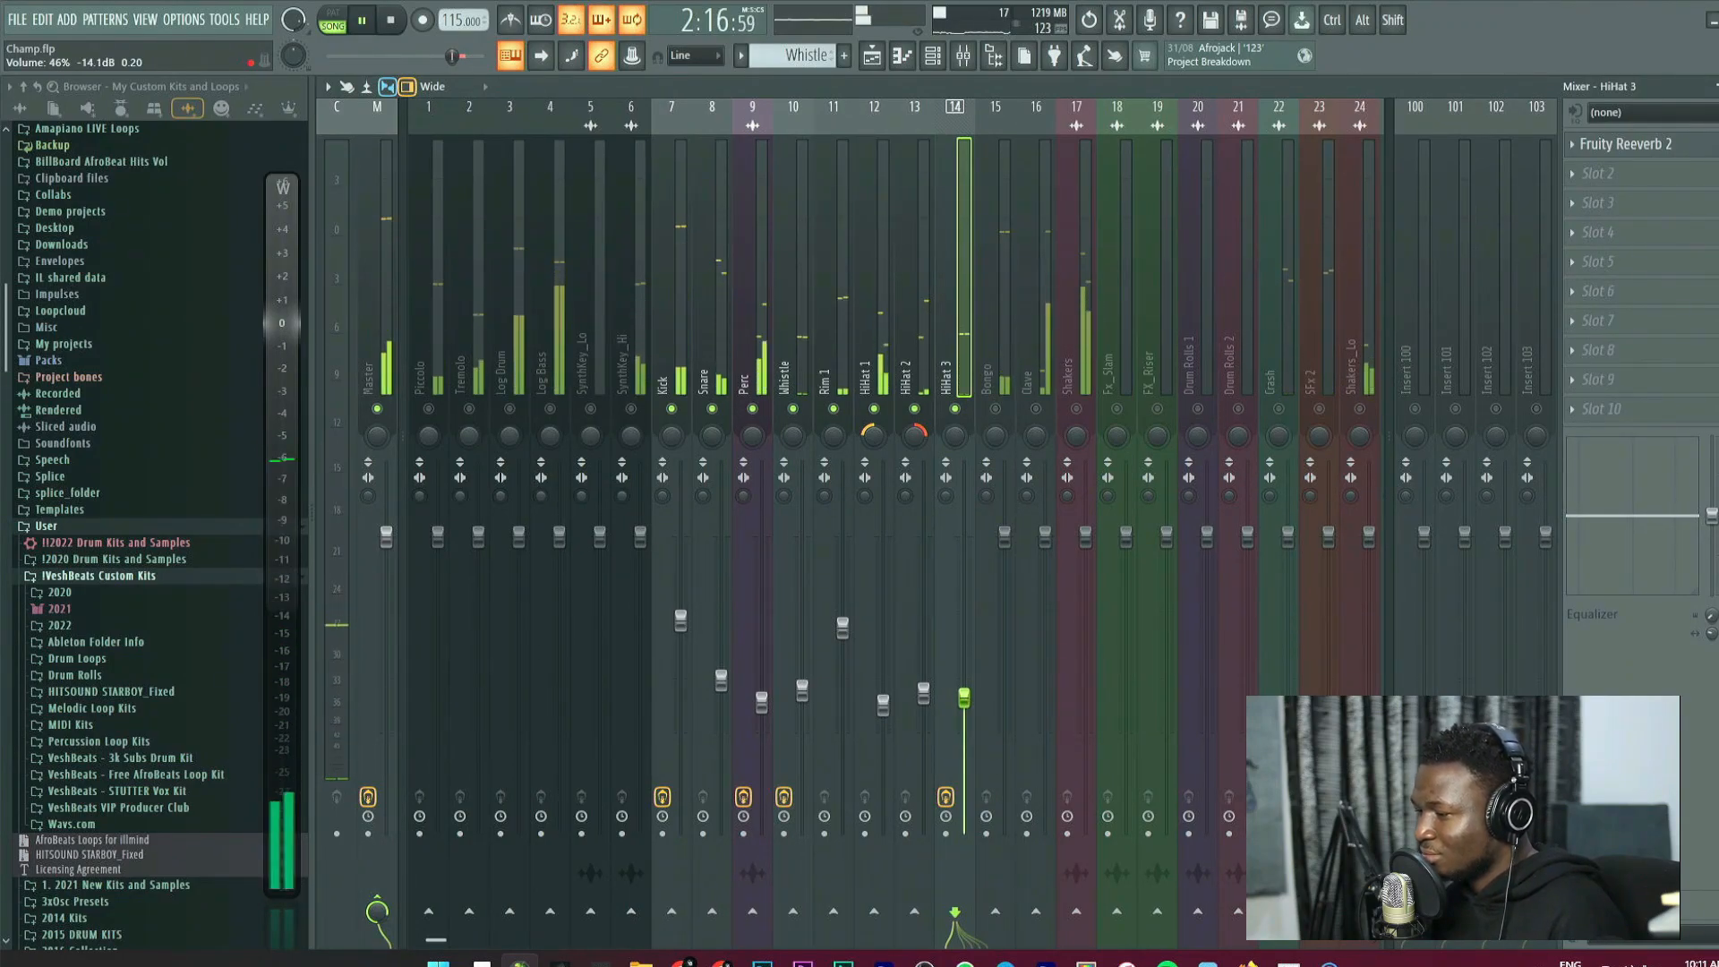
pyautogui.press('space')
# Bring Bongo into the soloed mix and set its fader to 77% (-5.4 dB) during playback.
pyautogui.click(996, 409)
pyautogui.click(992, 353)
pyautogui.press('space')
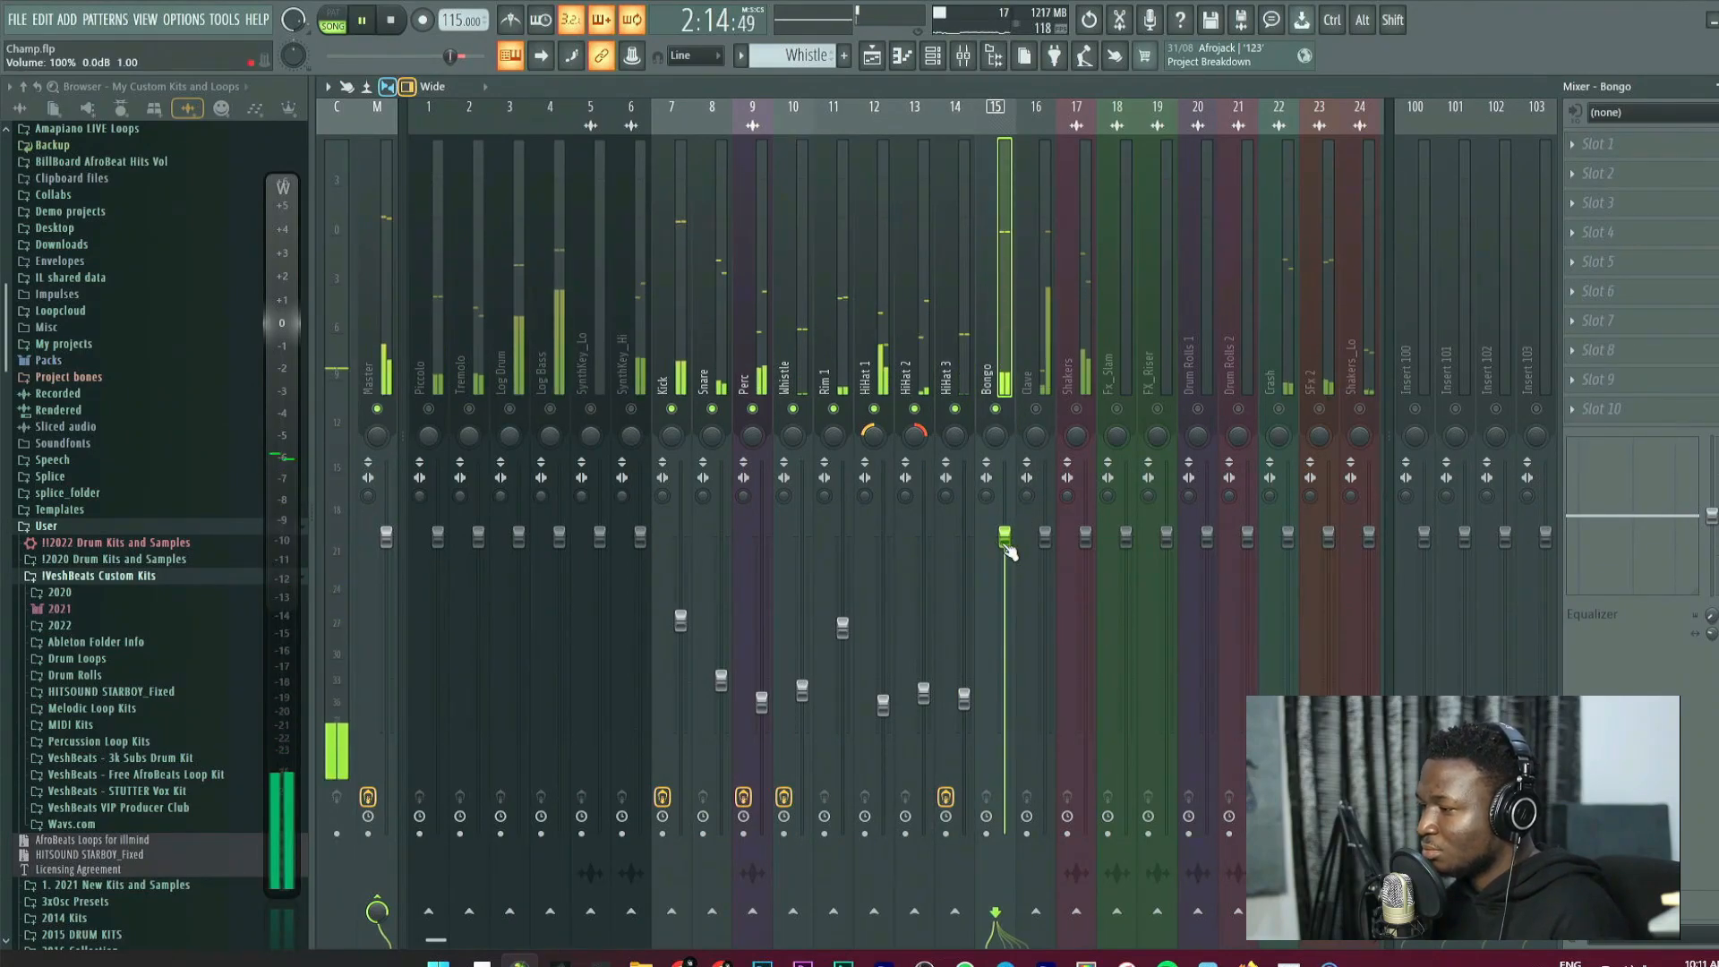
pyautogui.moveTo(1004, 537); pyautogui.dragTo(1004, 605)
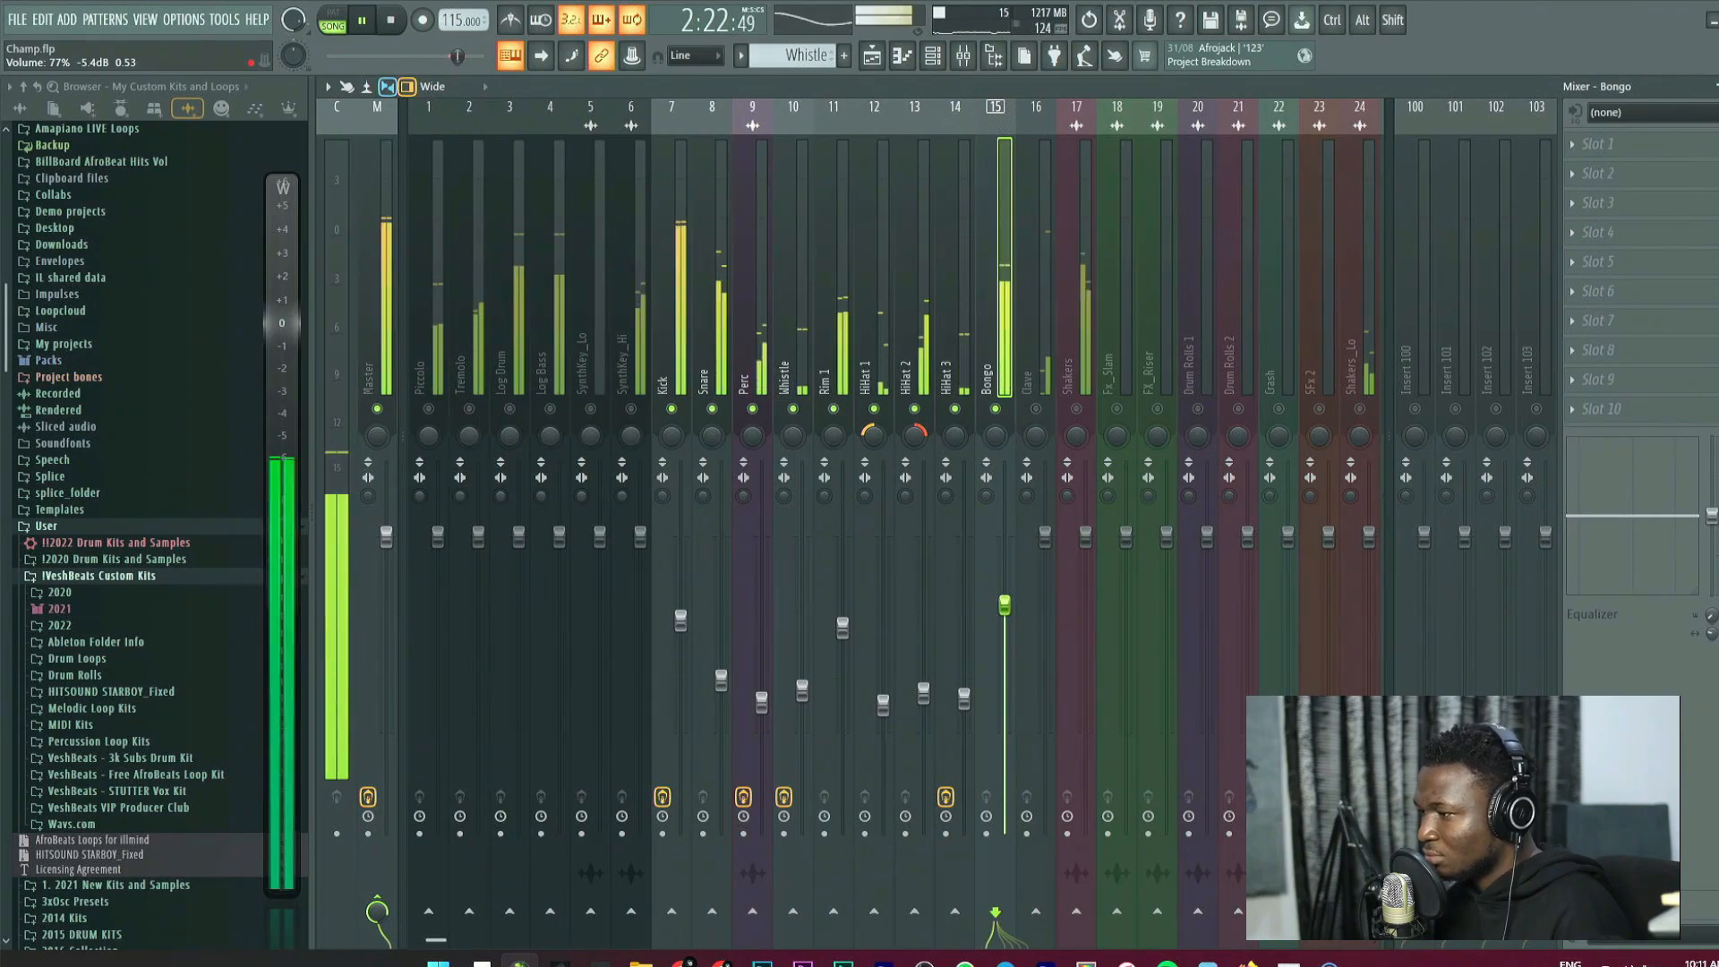
pyautogui.press('space')
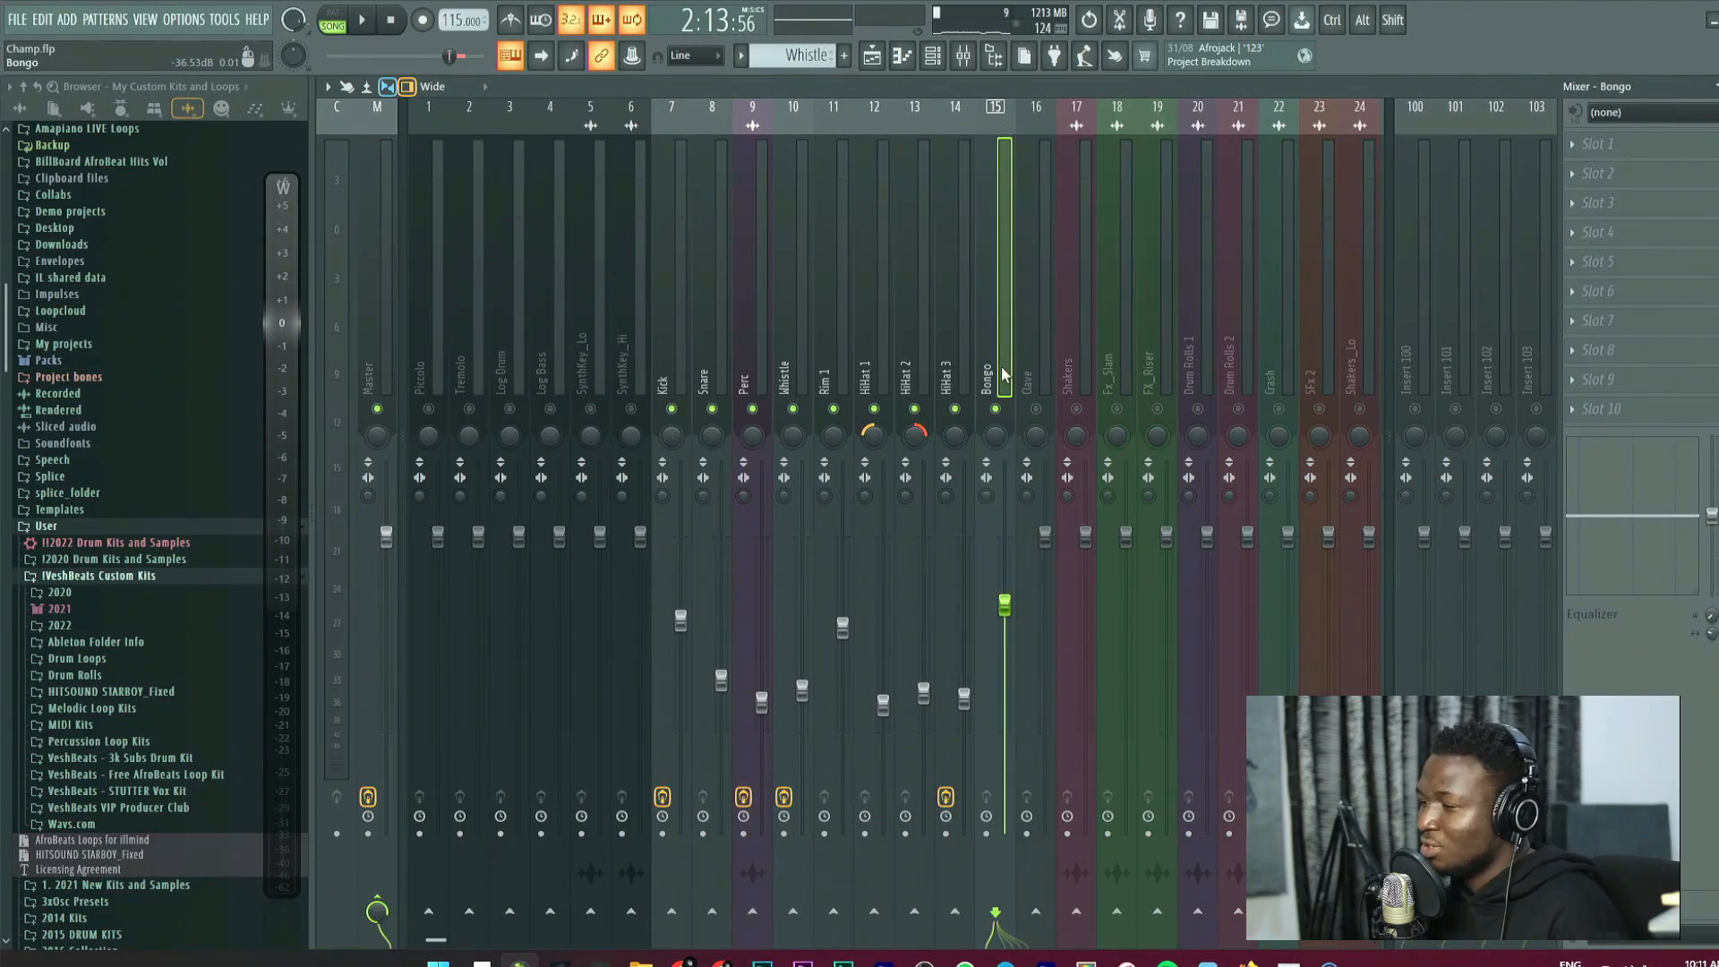
# Compare the playing loop with Bongo muted and unmuted.
pyautogui.press('space')
pyautogui.click(995, 409)
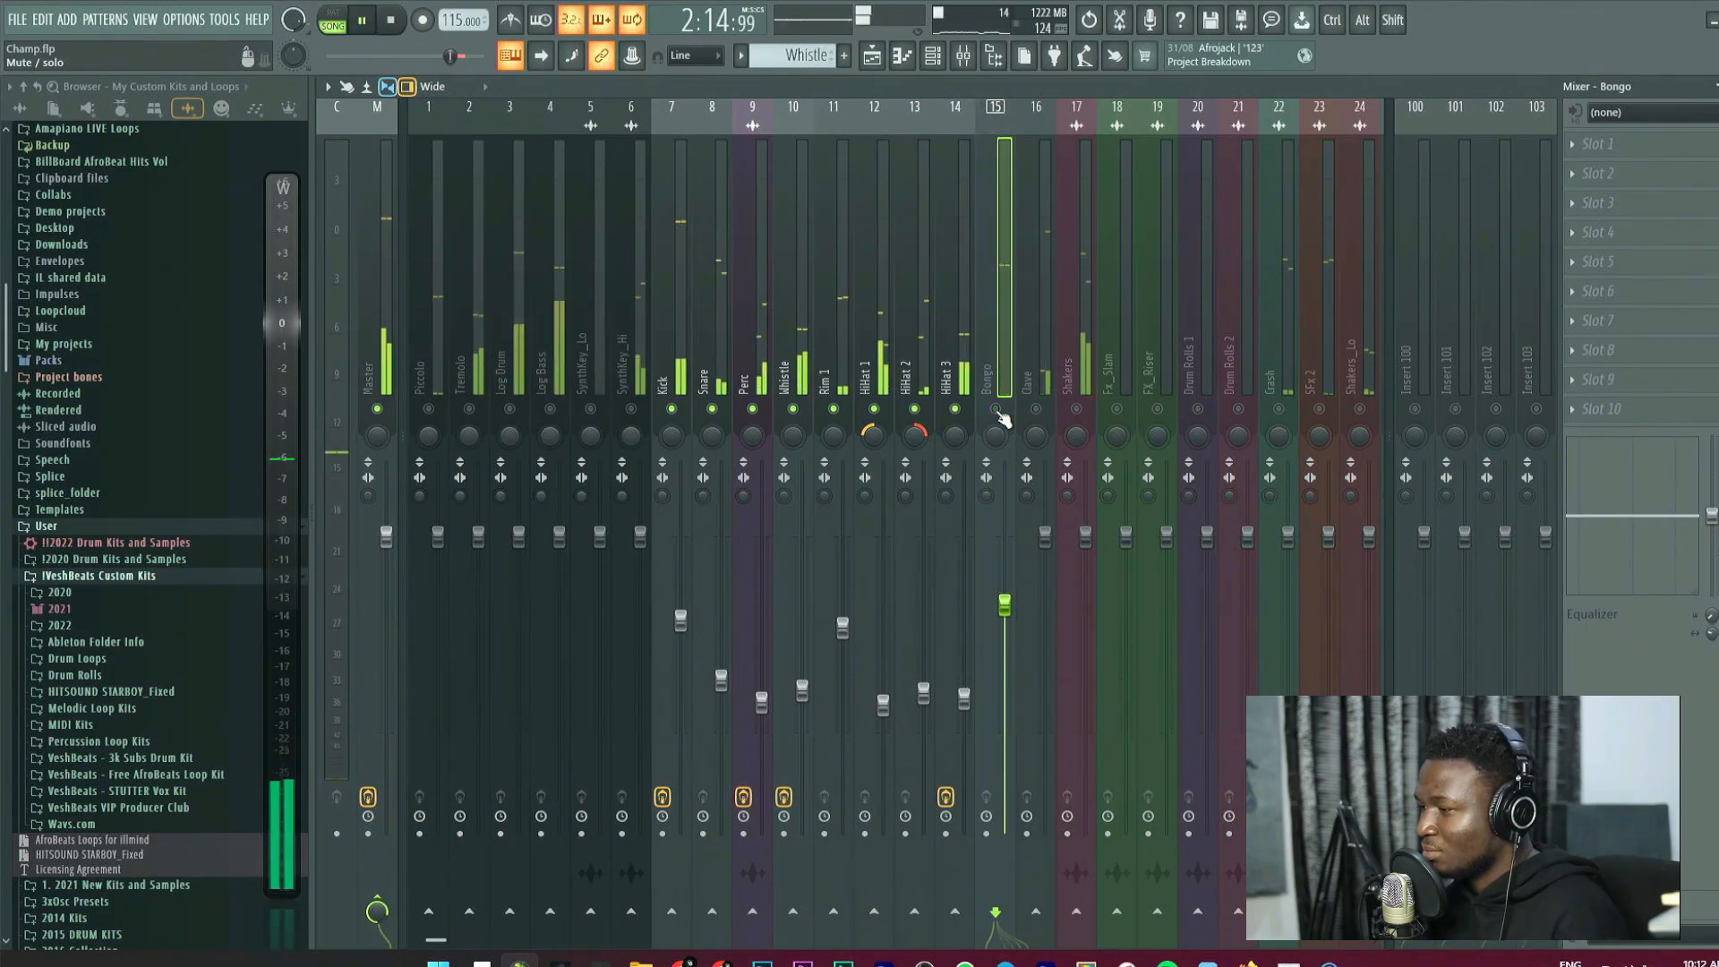
pyautogui.click(996, 409)
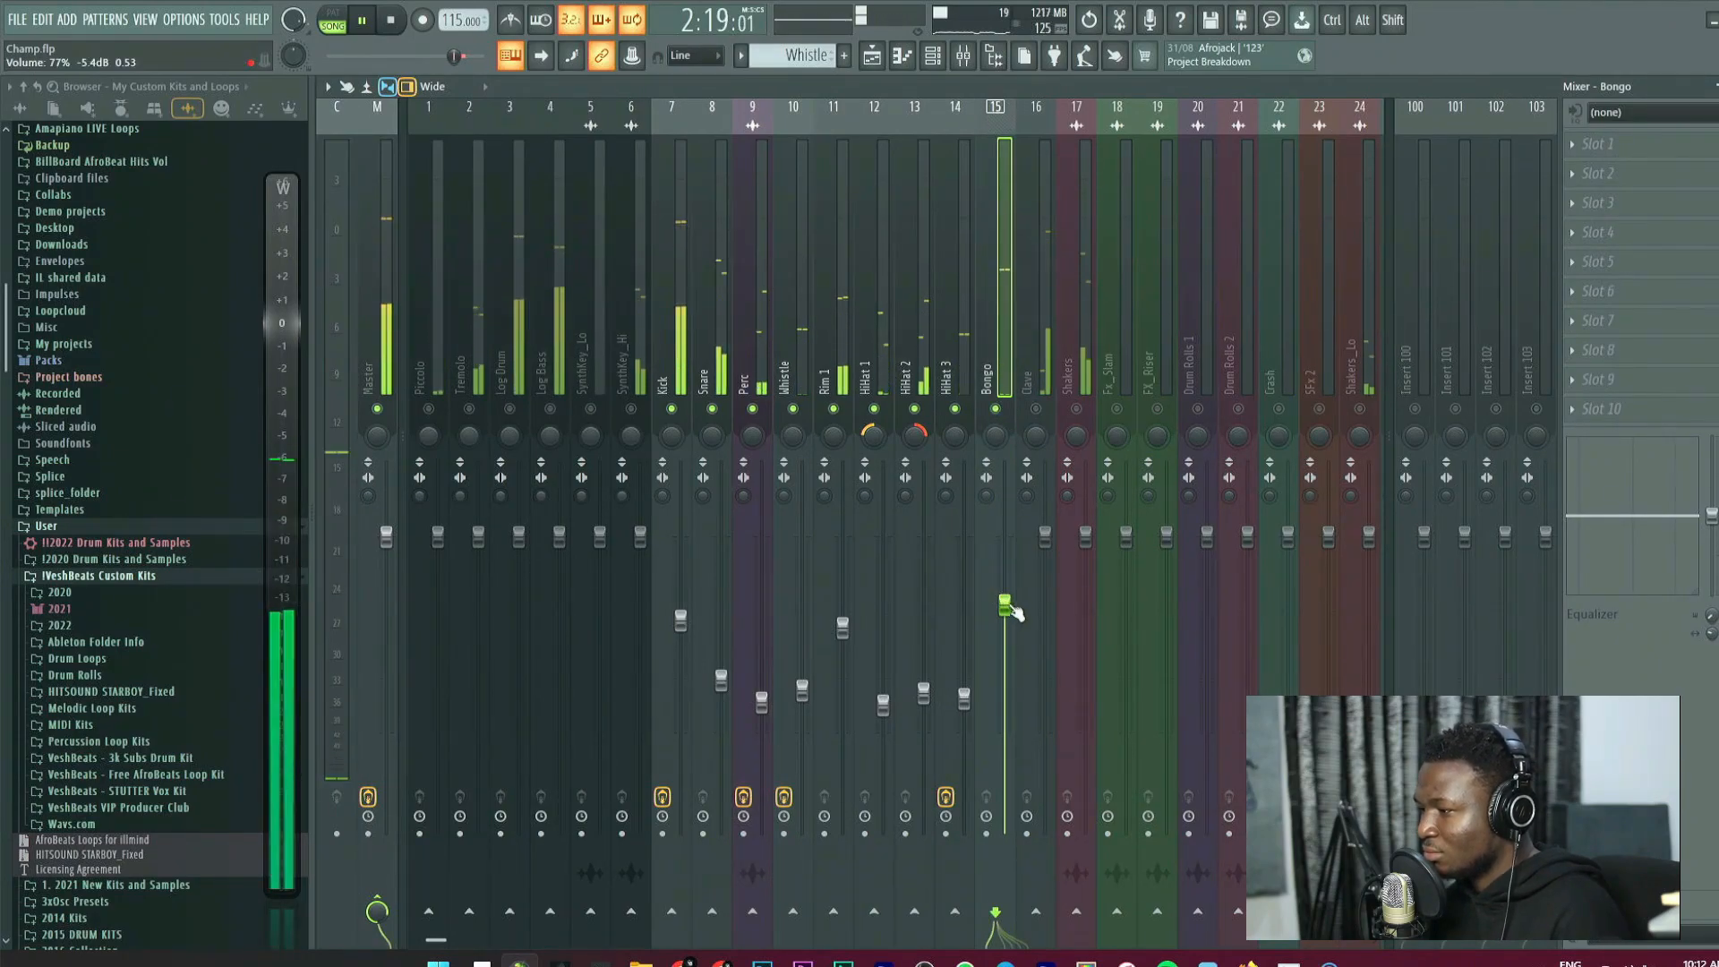
# Bring Clave into the soloed mix and pull its fader down below the Bongo's level.
pyautogui.click(1035, 409)
pyautogui.click(1046, 535)
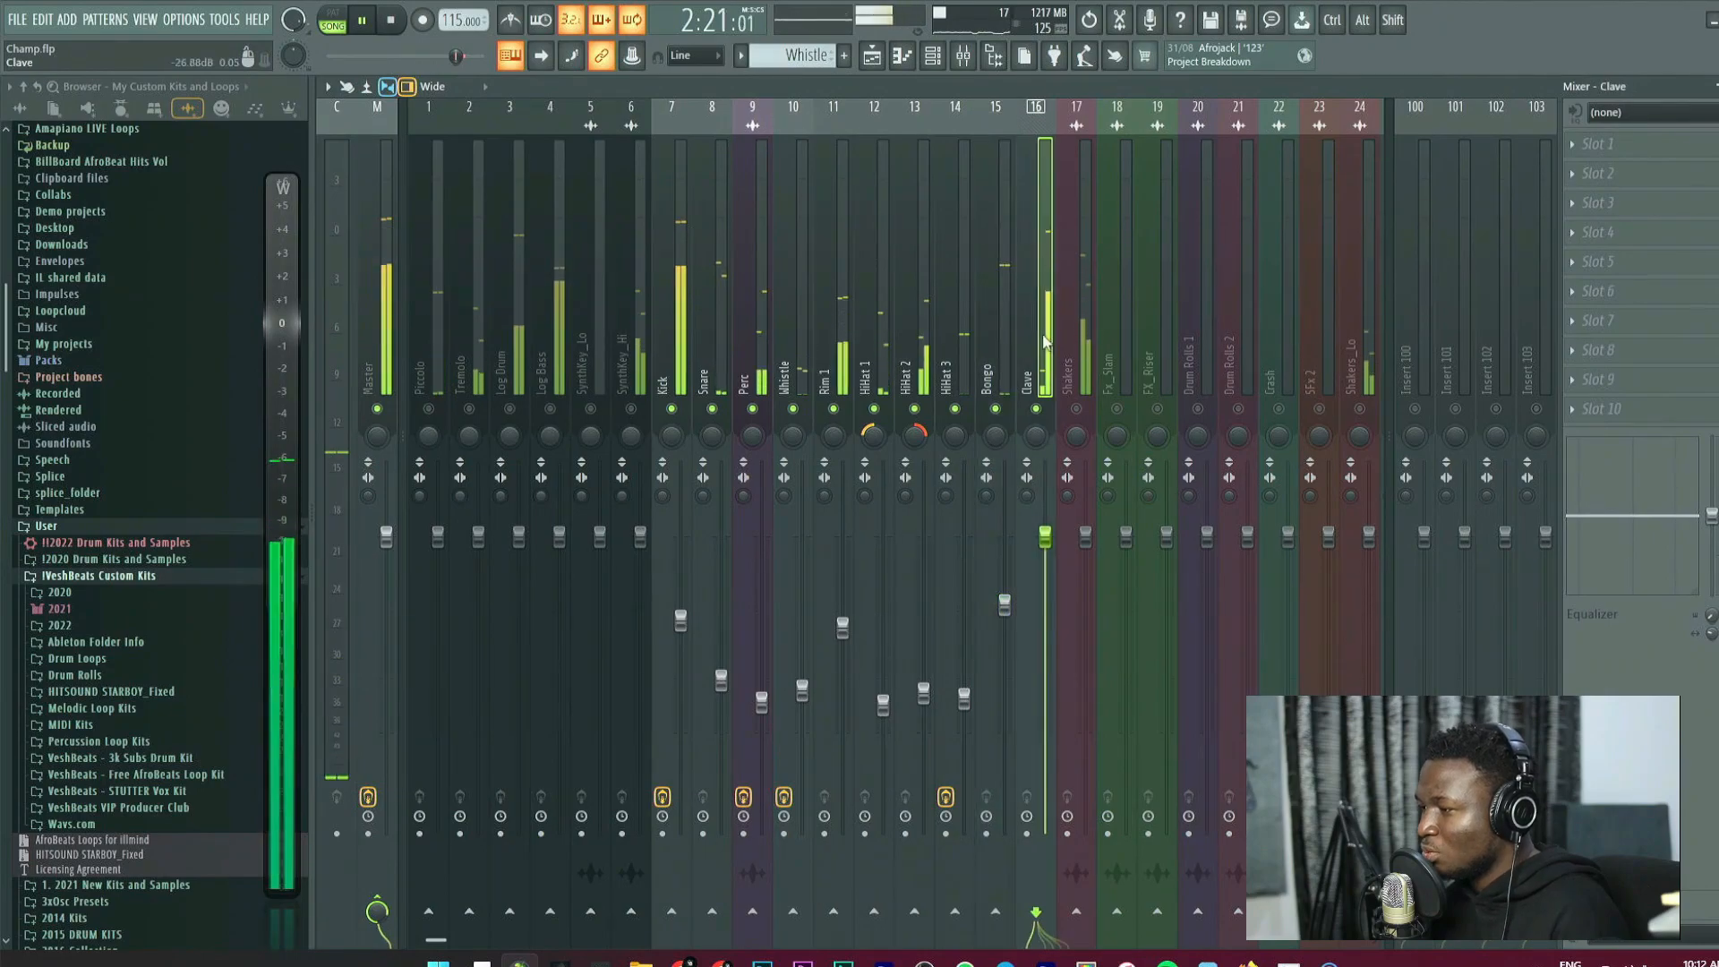
pyautogui.moveTo(1046, 535); pyautogui.dragTo(1046, 646)
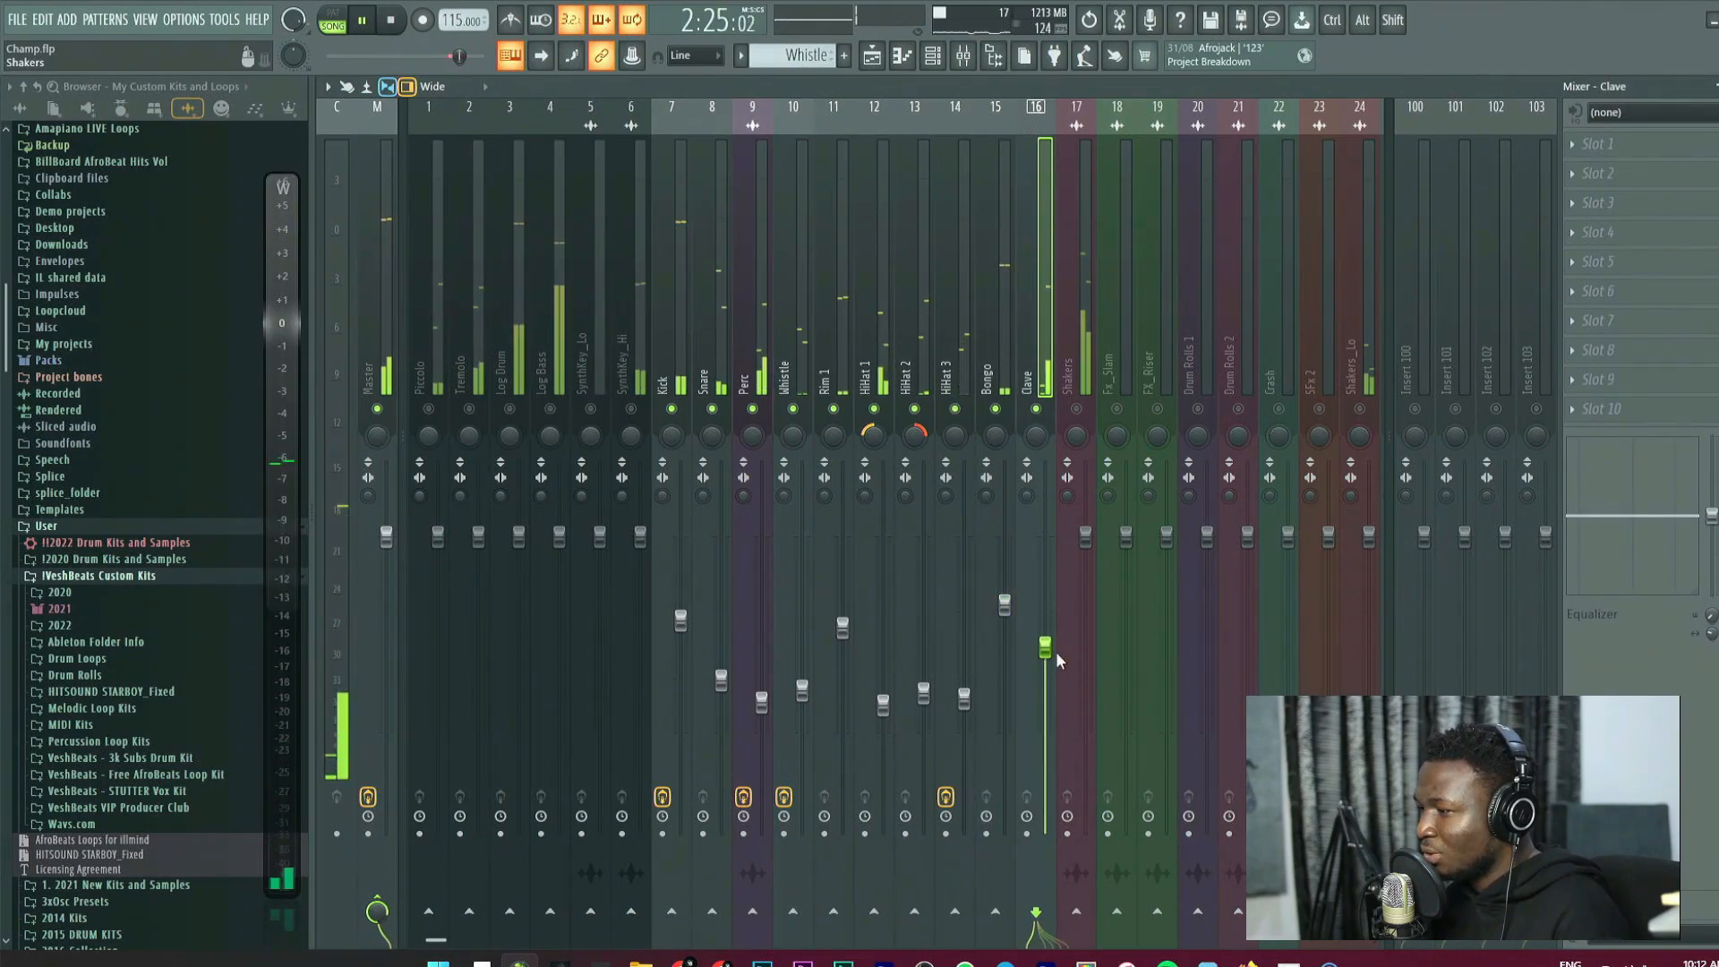
# Check the Clave channel's sampler settings in the Channel rack and return to the mixer.
pyautogui.press('F6')
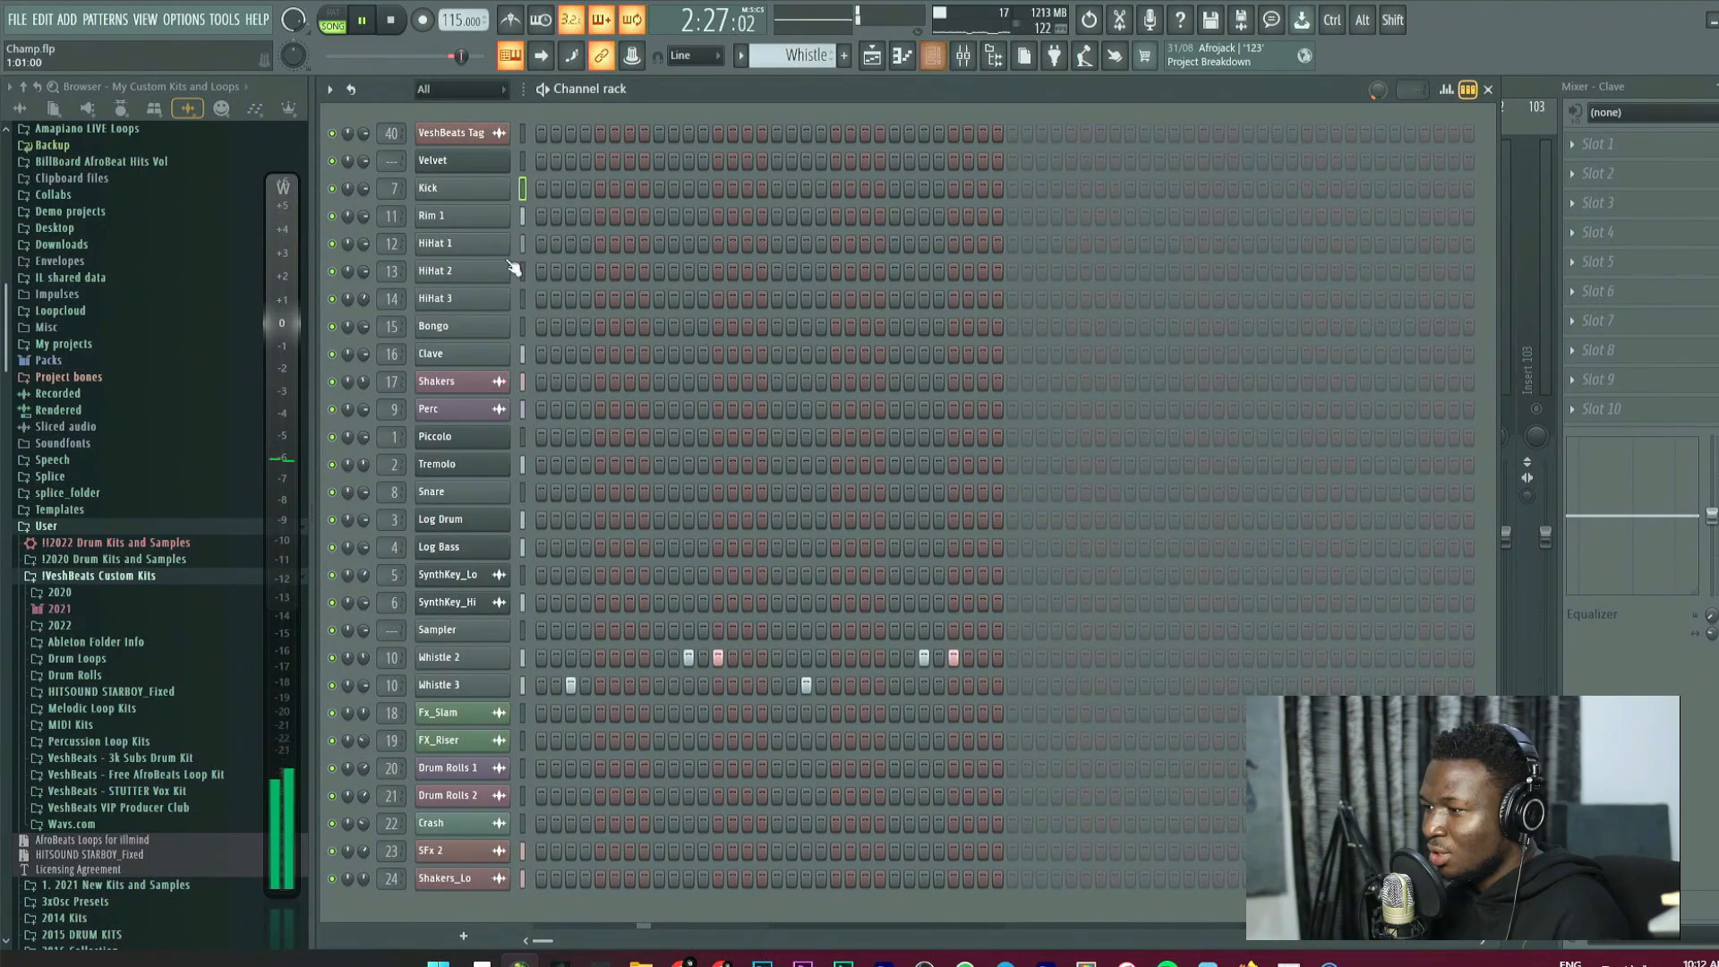
pyautogui.click(430, 353)
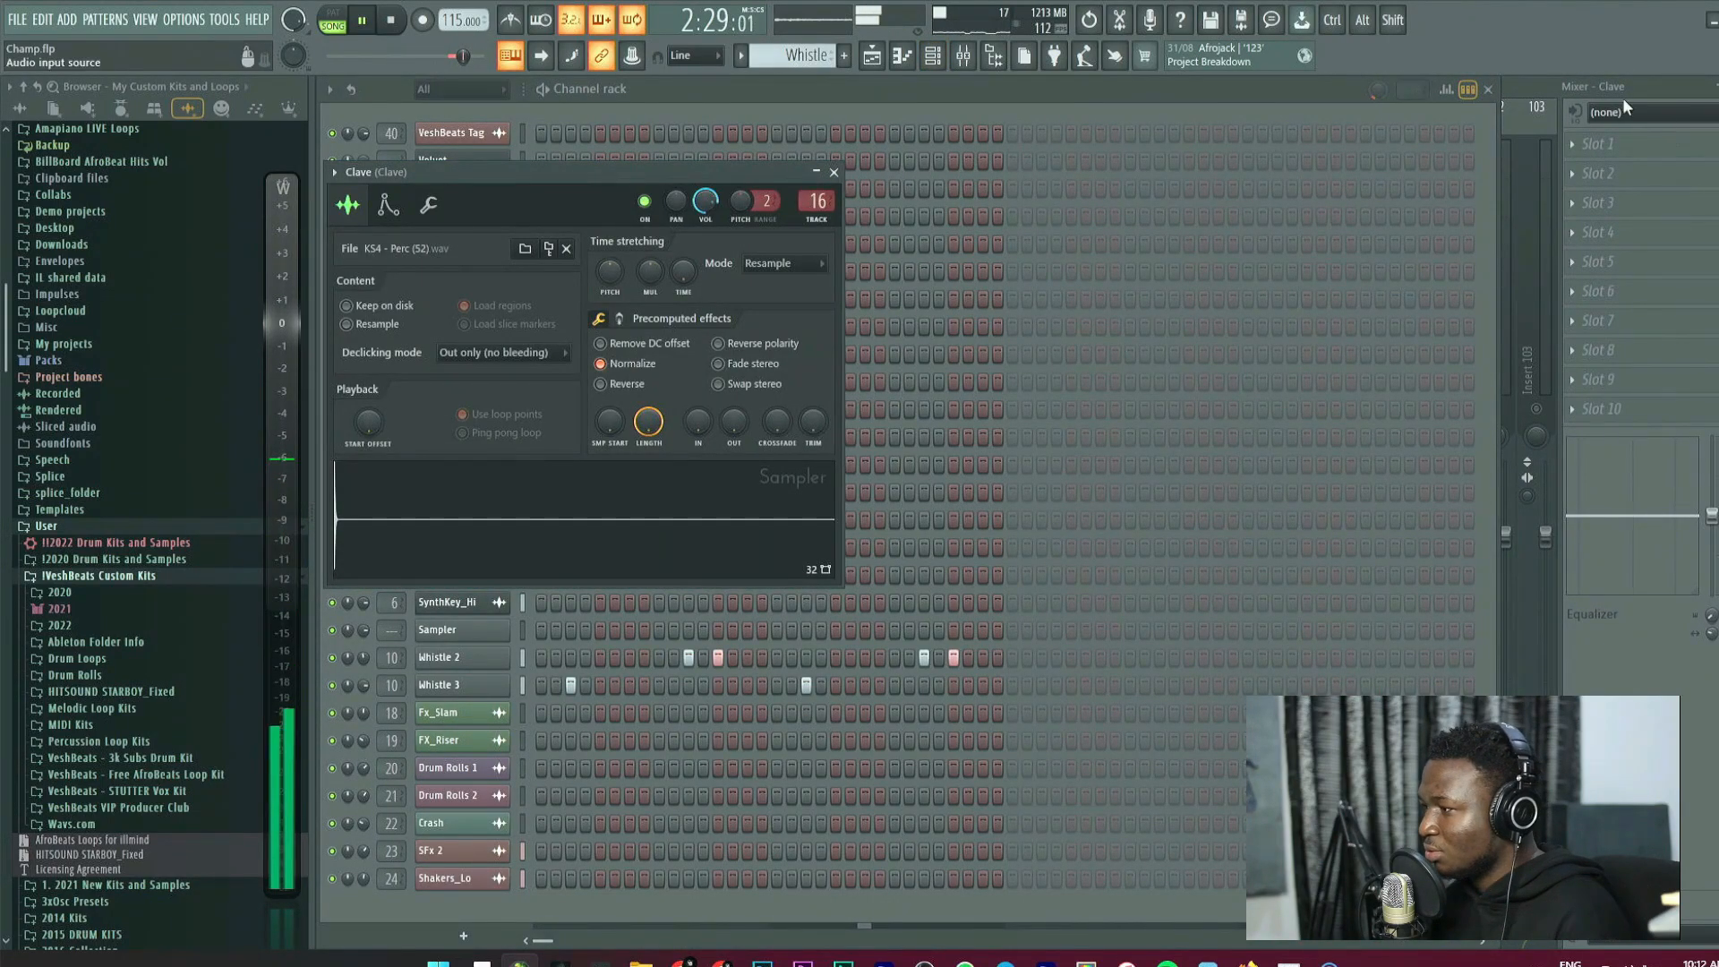
pyautogui.click(1572, 77)
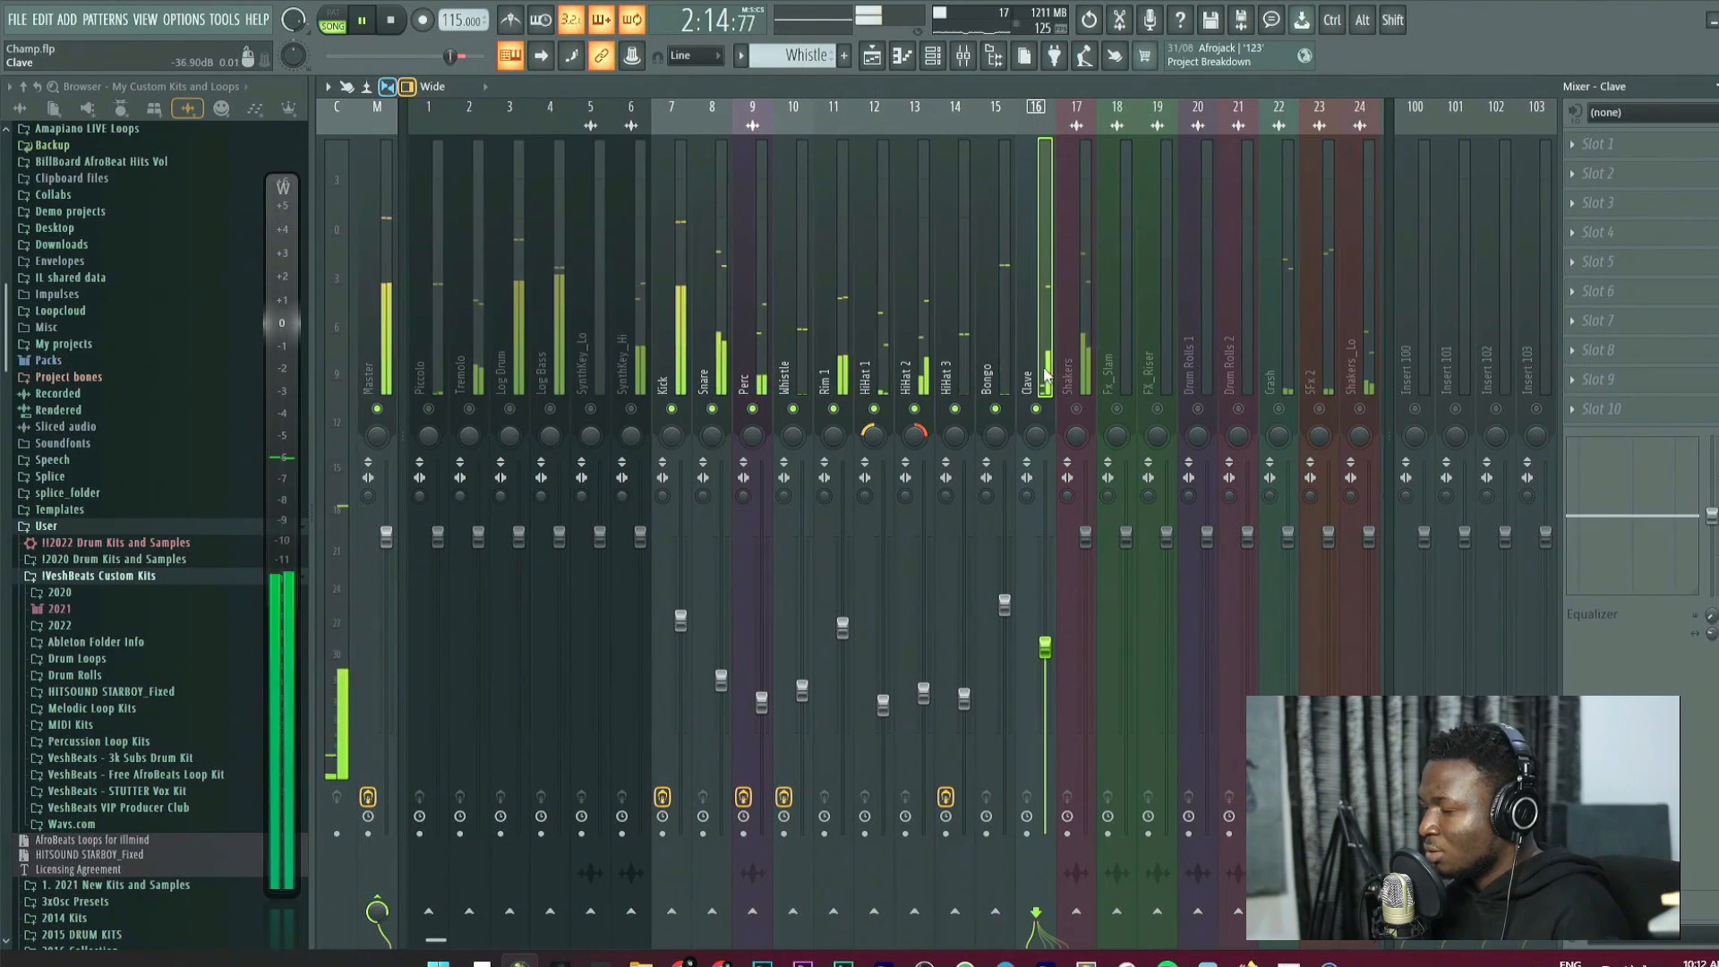
# Load Fruity Balance in the Clave track's first effect slot and set its balance to 34% left while listening.
pyautogui.press('space')
pyautogui.click(1641, 143)
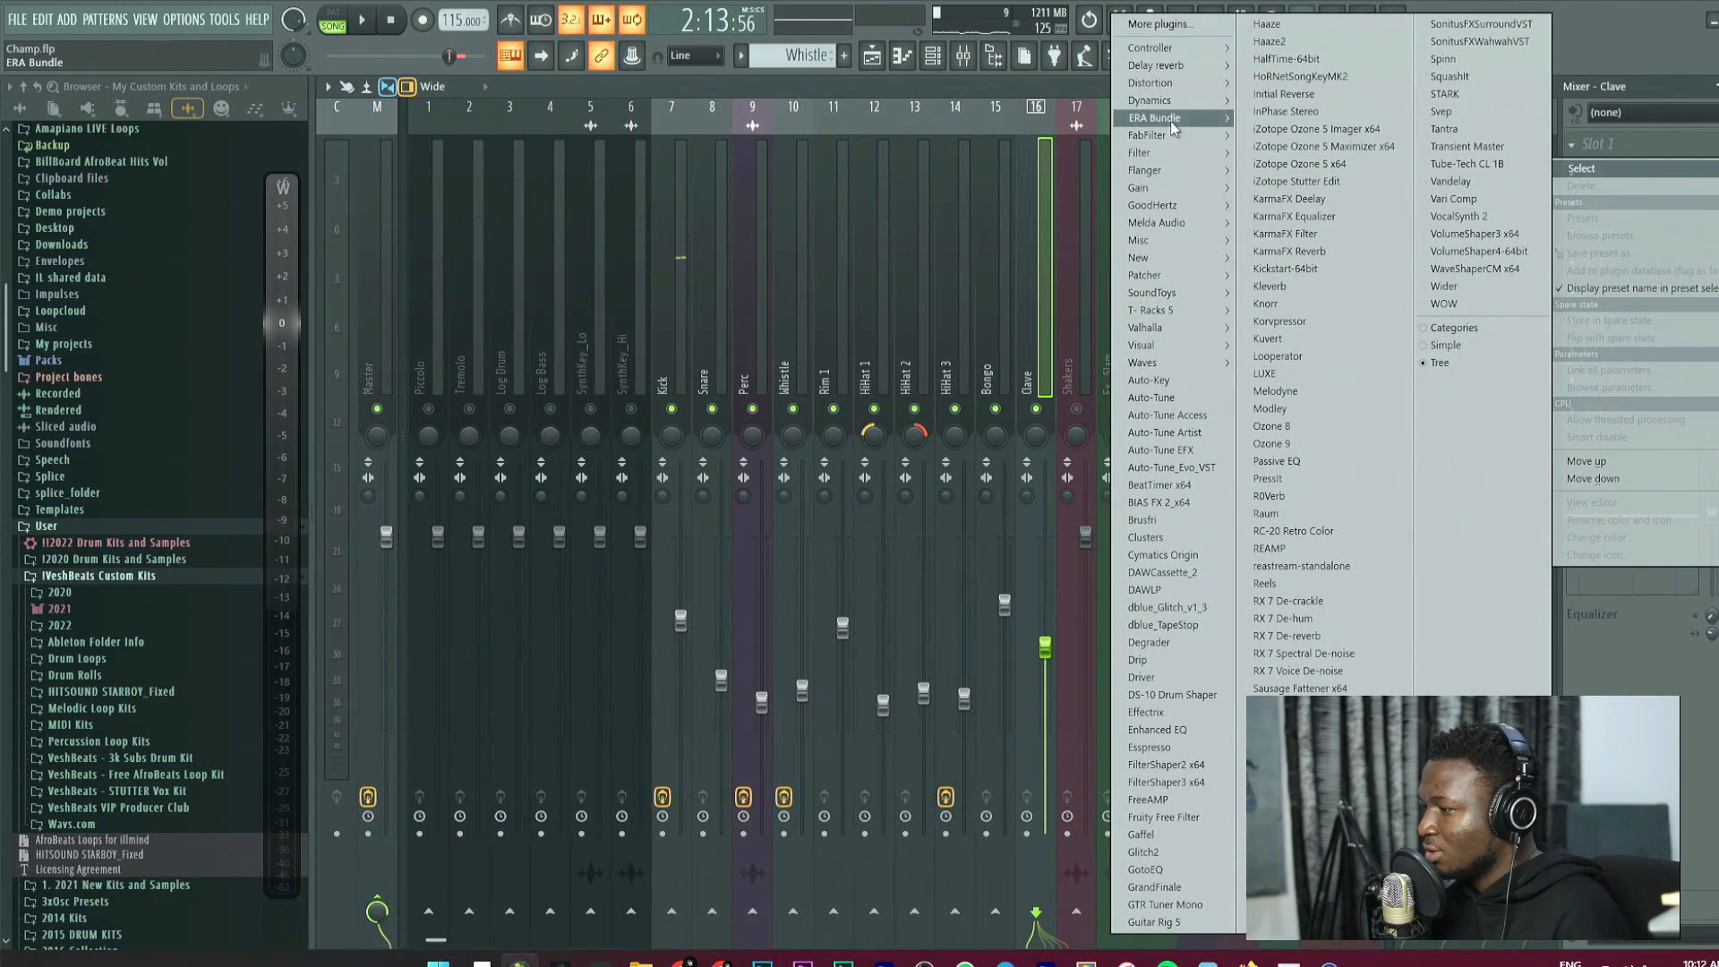
pyautogui.moveTo(1173, 85)
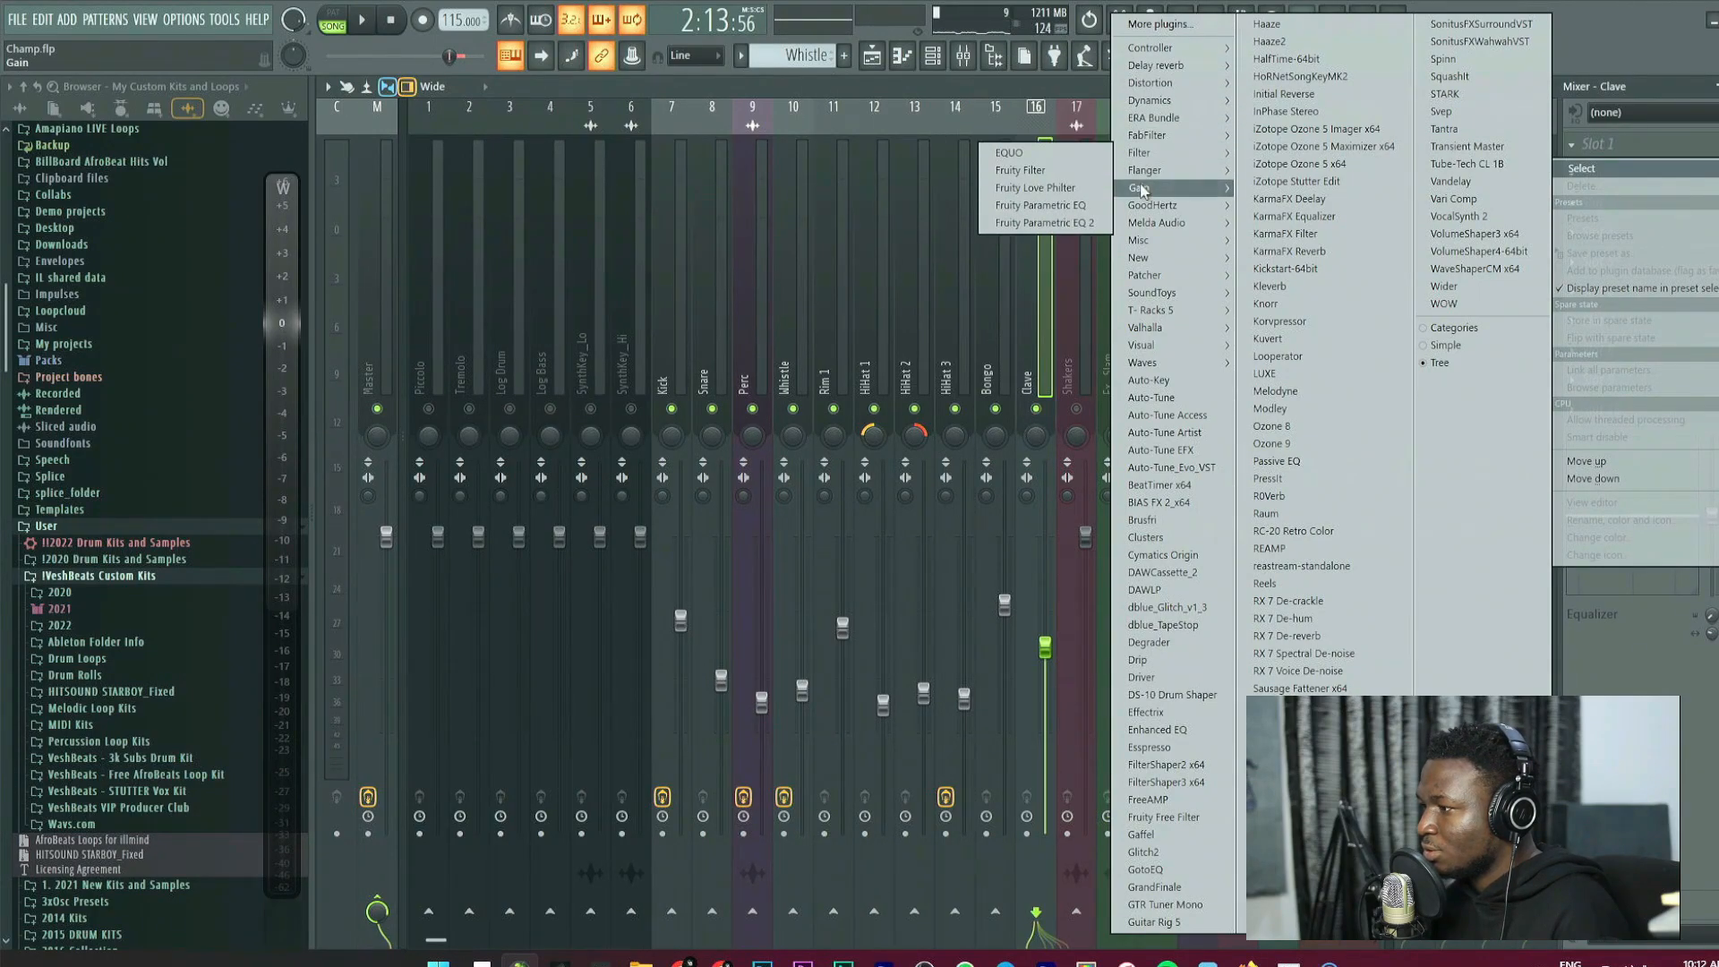
pyautogui.moveTo(1146, 188)
pyautogui.click(1069, 202)
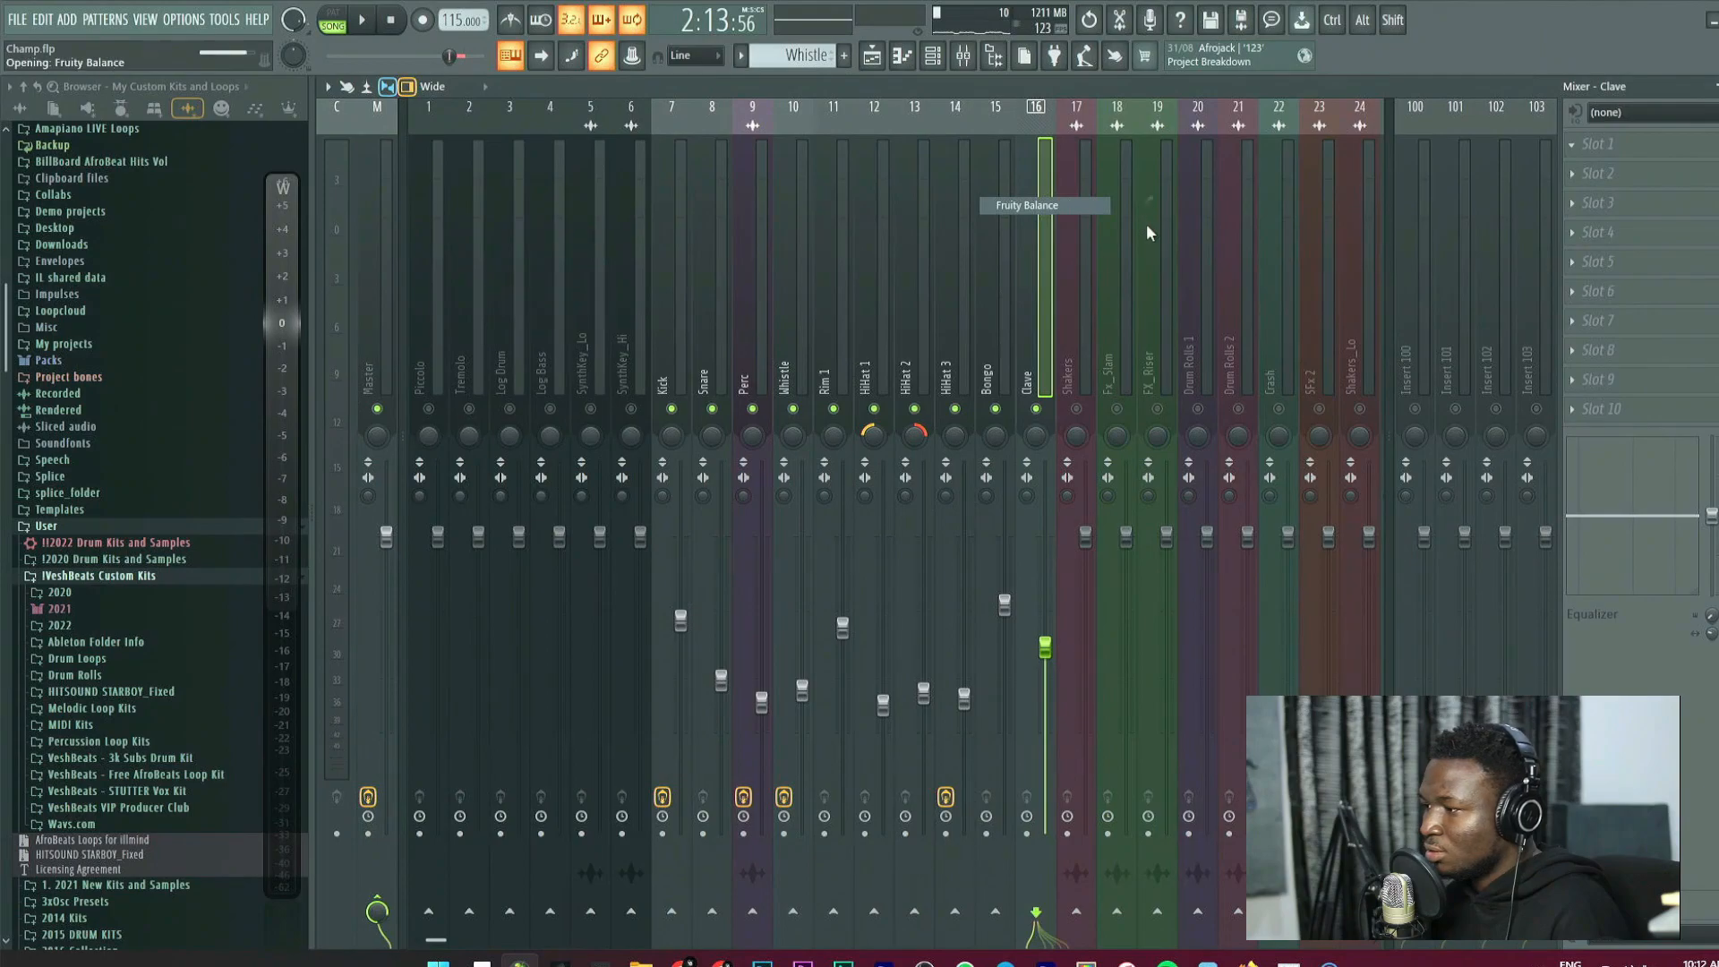
pyautogui.moveTo(466, 349); pyautogui.dragTo(467, 376)
pyautogui.press('space')
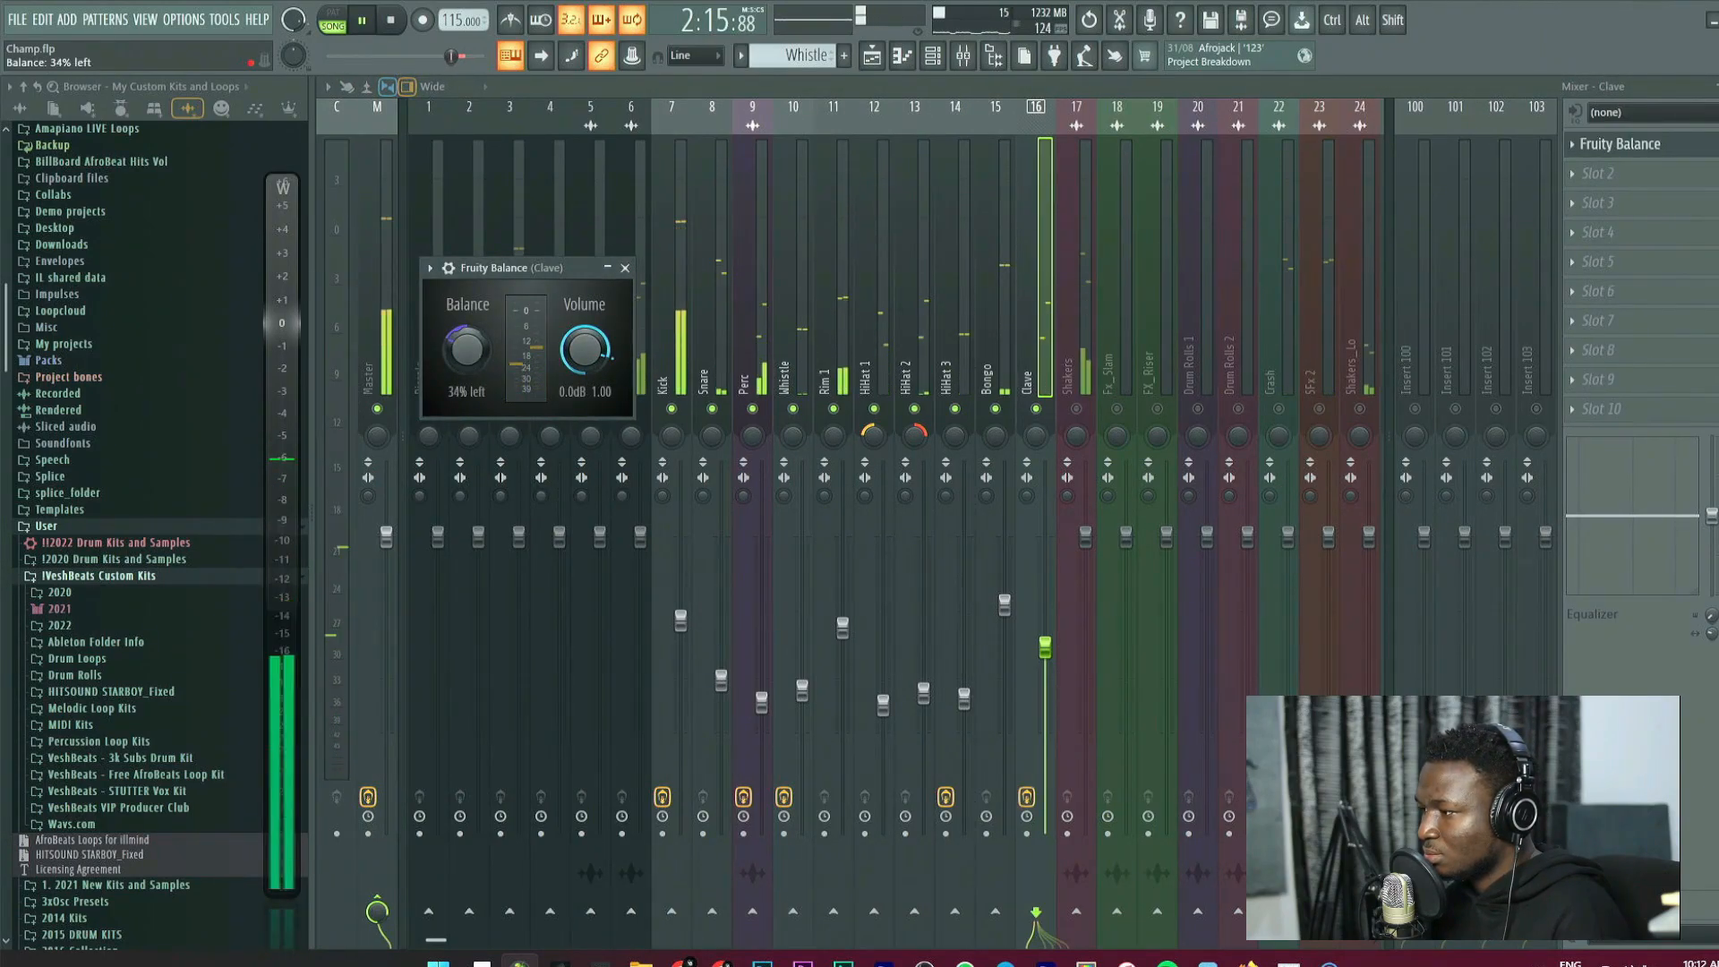
pyautogui.moveTo(467, 349); pyautogui.dragTo(466, 350)
# Raise the Clave fader to about 86% (-3.3 dB) and stop playback.
pyautogui.moveTo(1045, 648); pyautogui.dragTo(1045, 582)
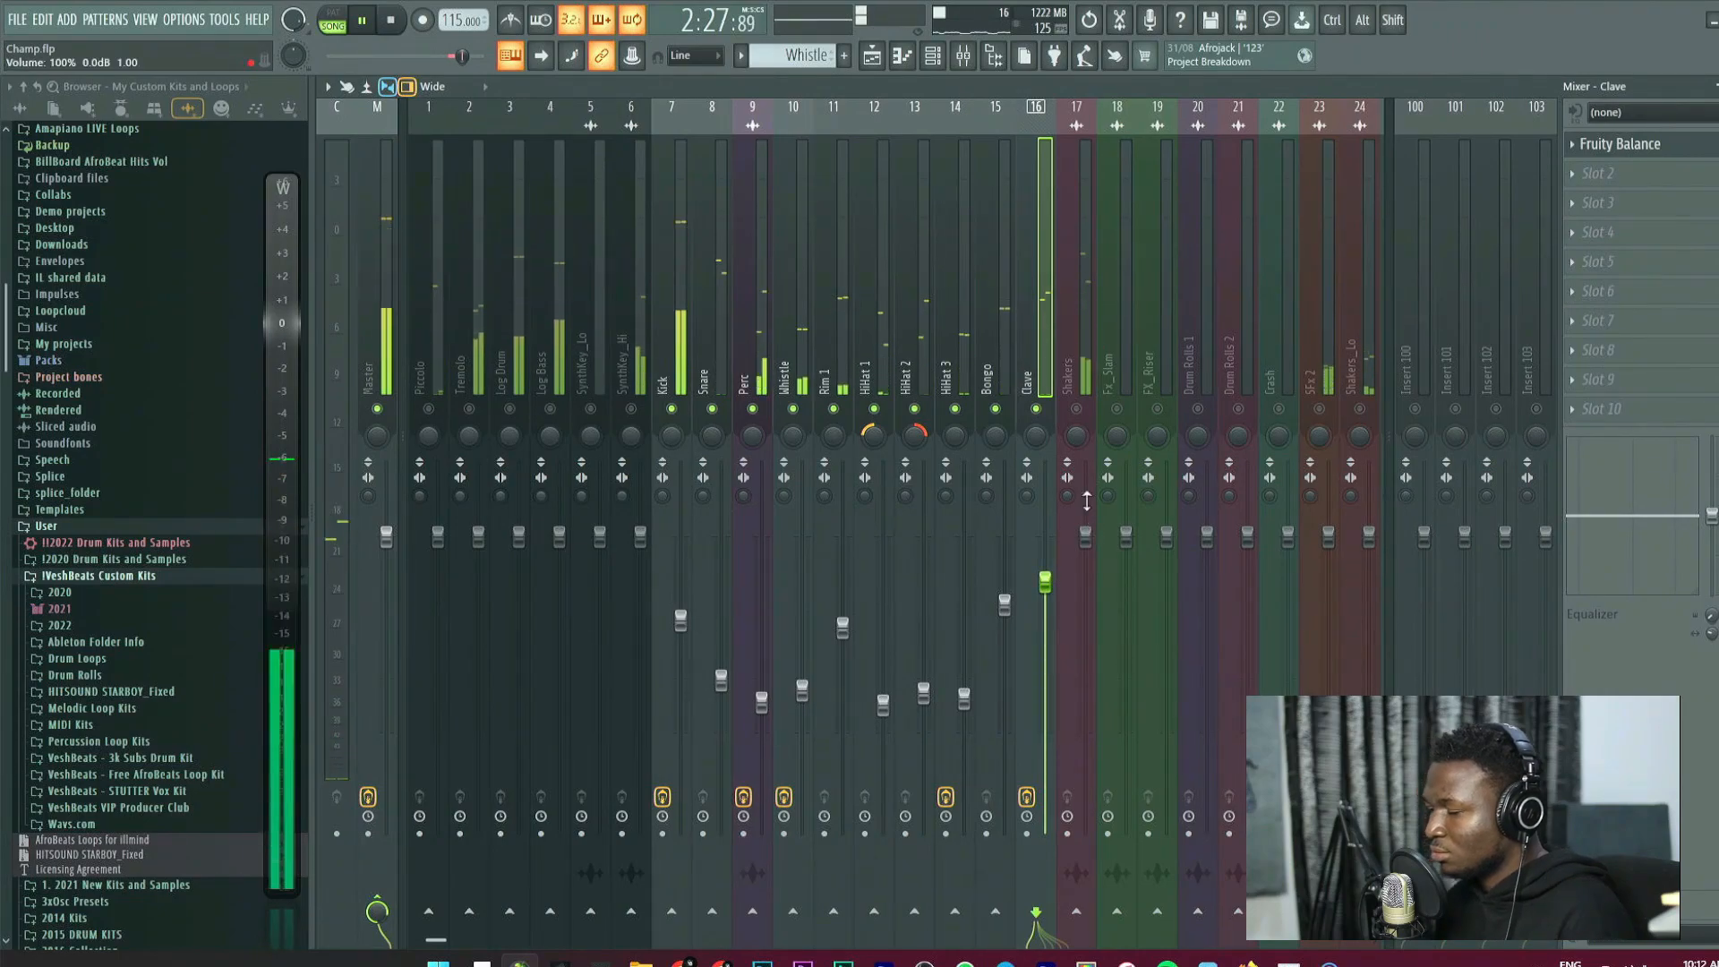
pyautogui.moveTo(1046, 584); pyautogui.dragTo(1045, 579)
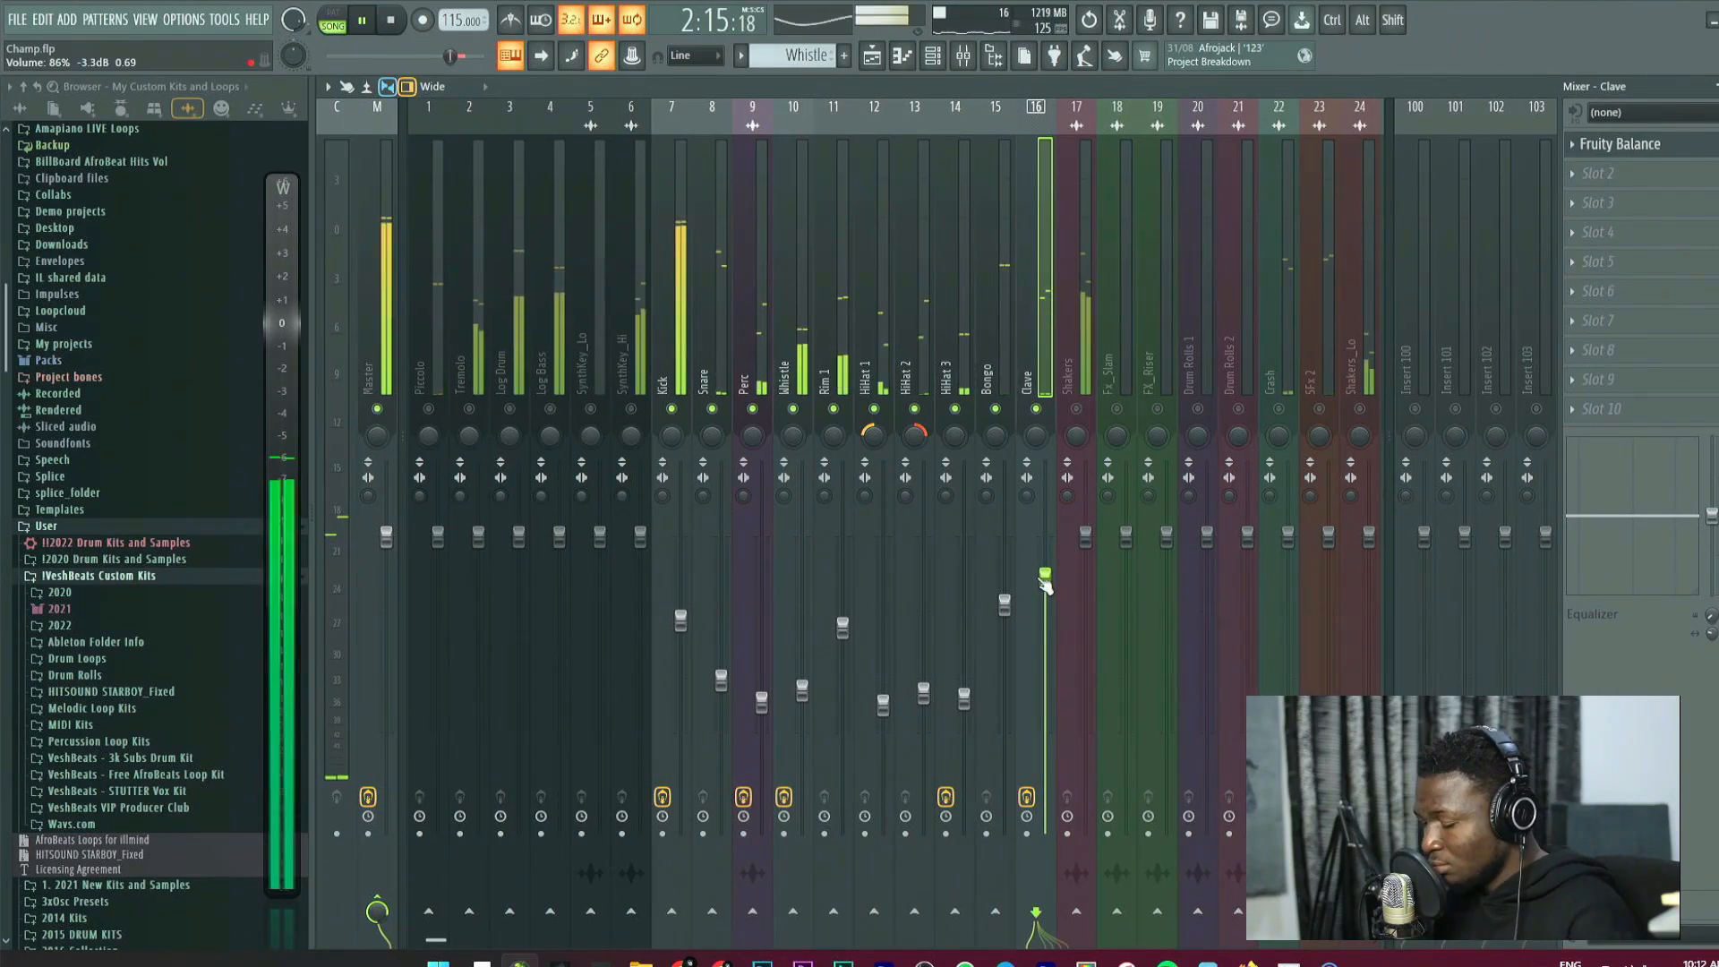
pyautogui.press('space')
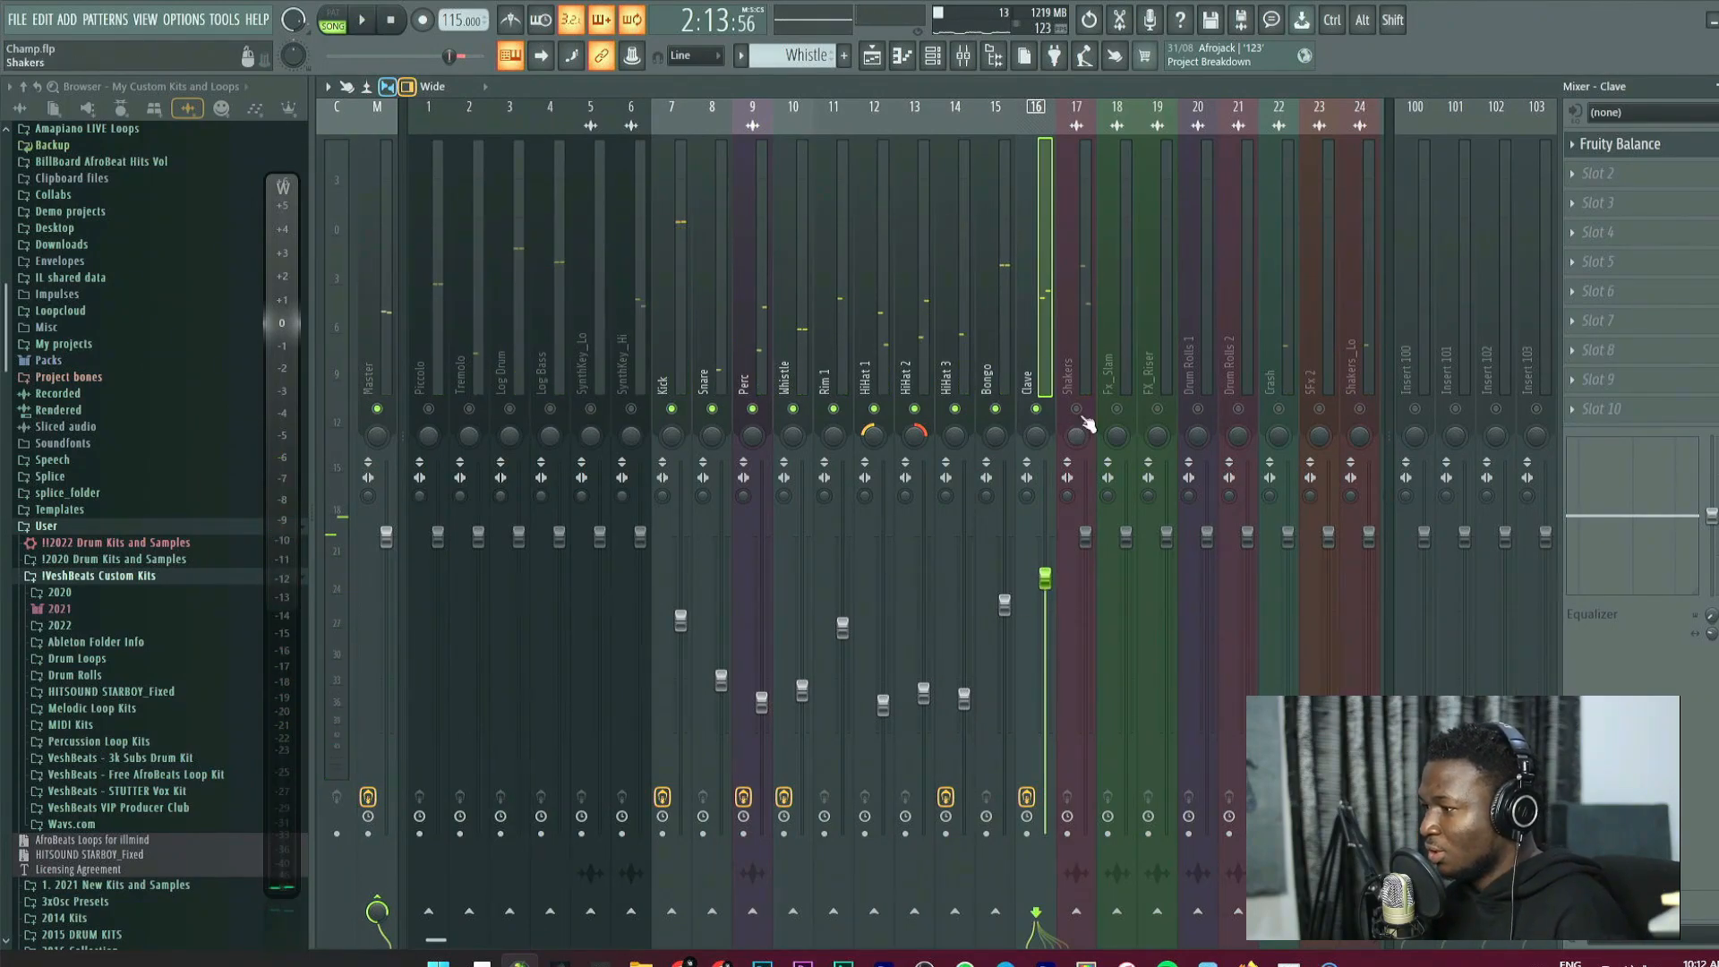
# Unmute the Shakers track and move the Shakers_Lo track directly beside it, into mixer position 18.
pyautogui.click(1077, 417)
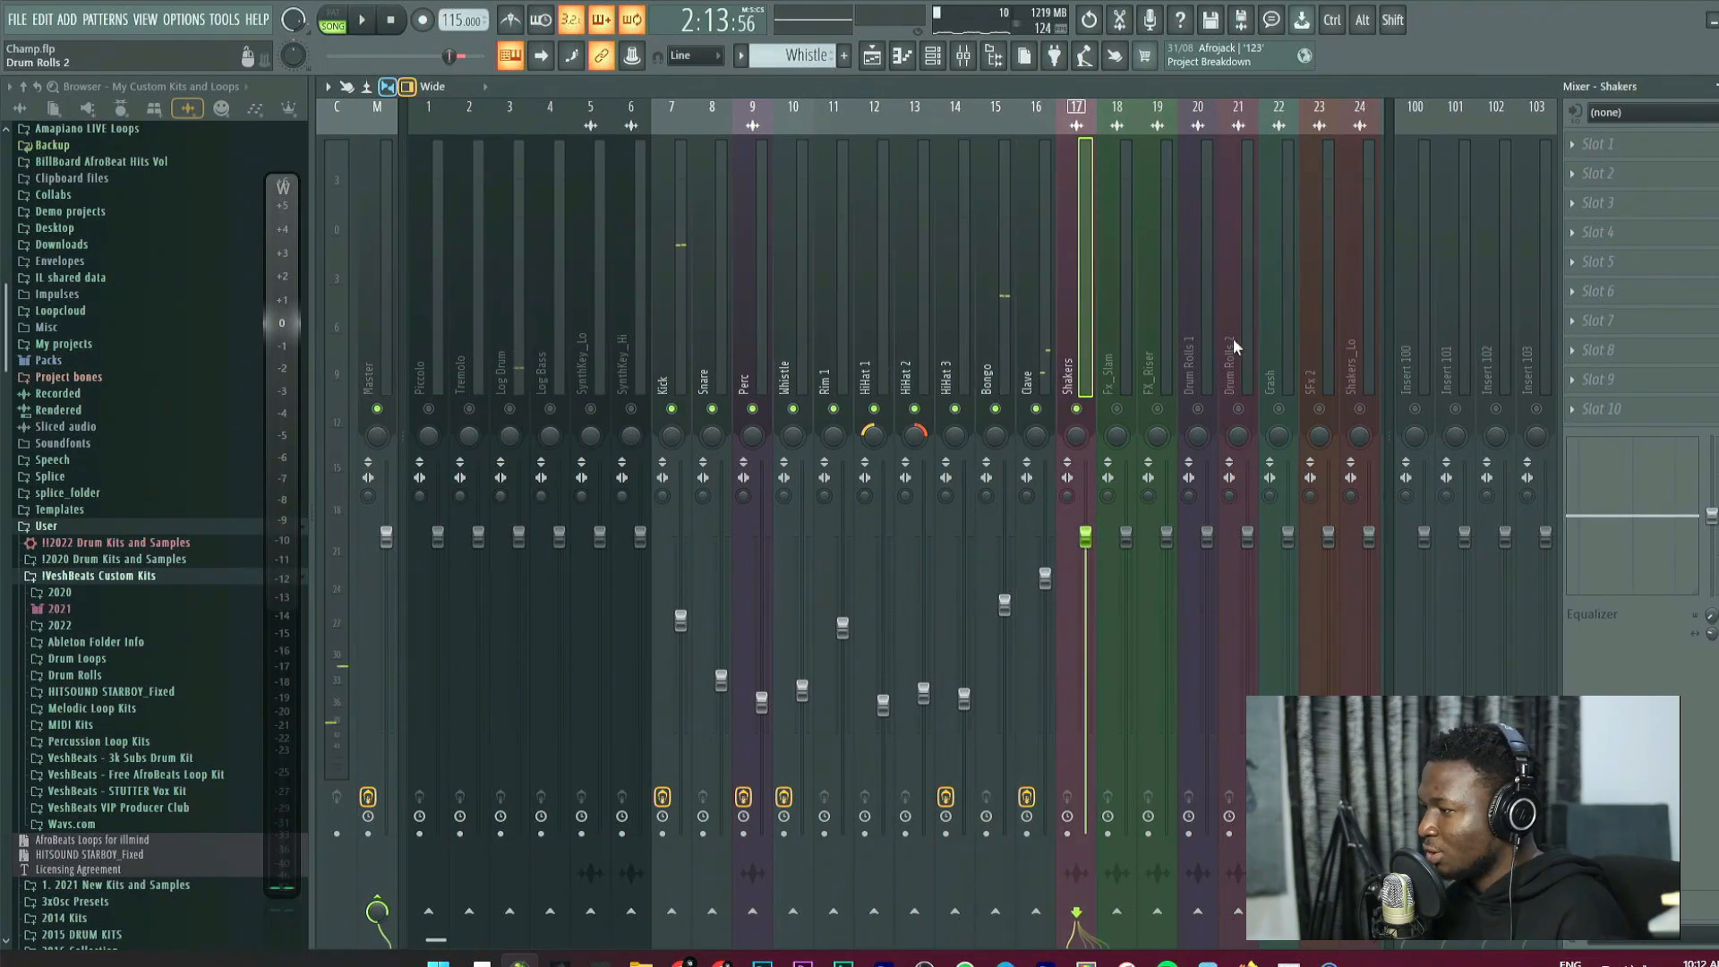
pyautogui.moveTo(1242, 340); pyautogui.dragTo(1342, 341)
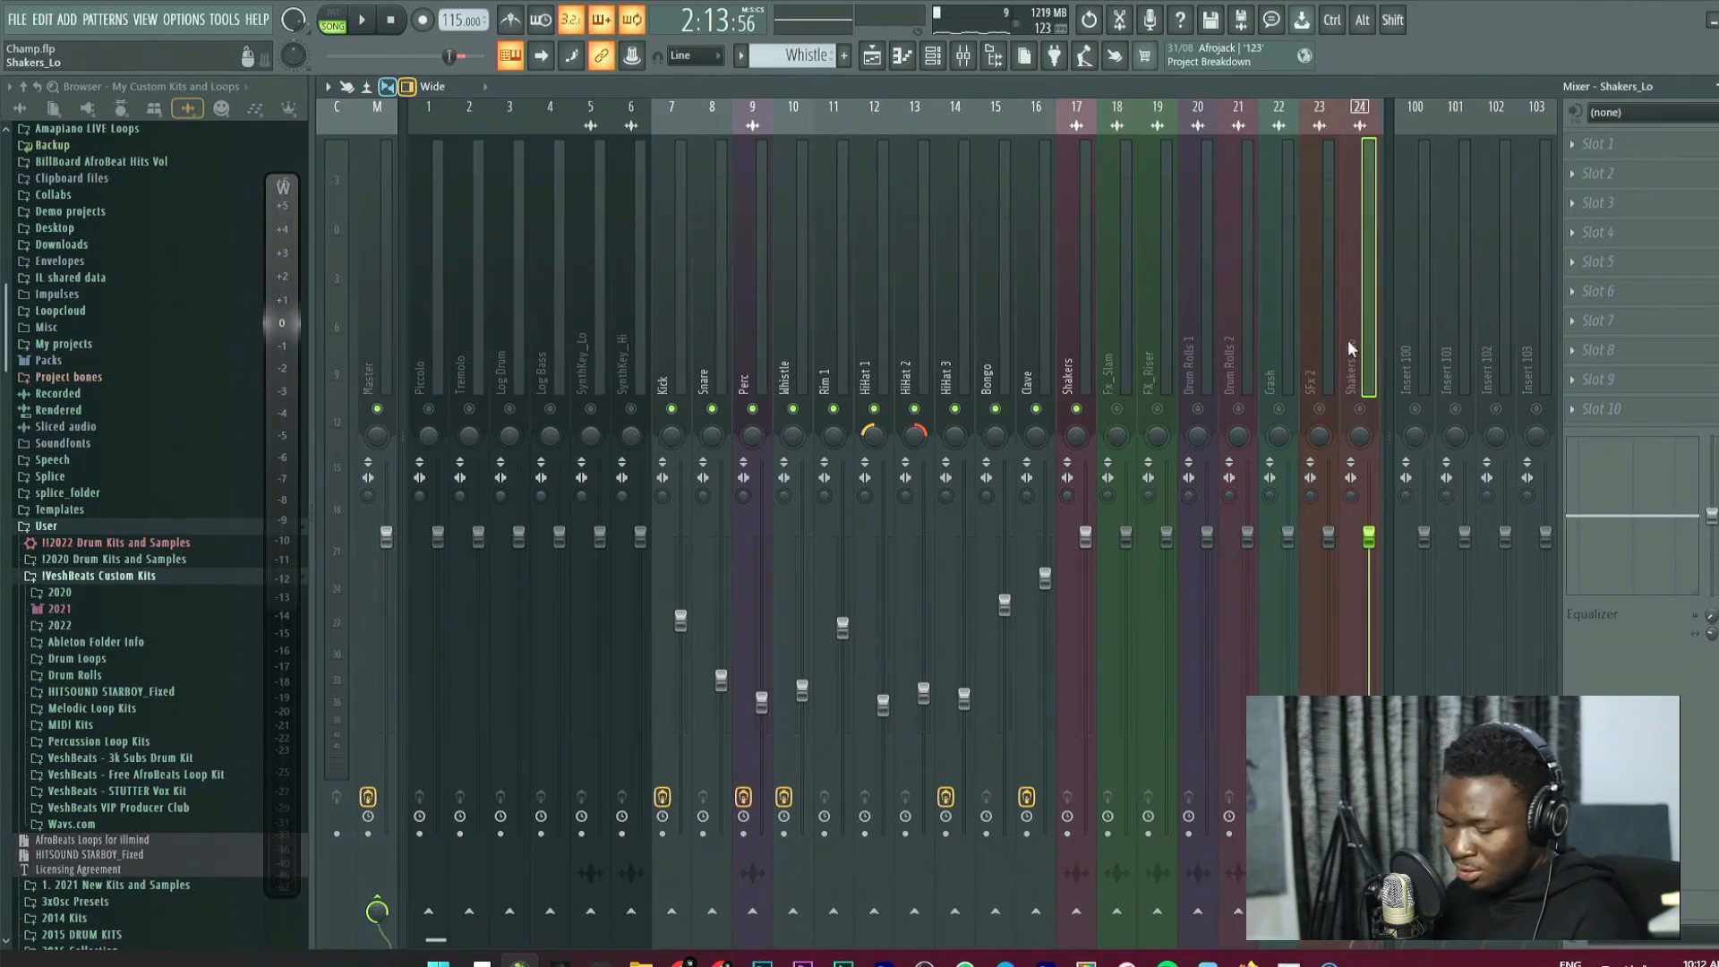
pyautogui.hotkey('alt', 'Left')
pyautogui.hotkey('alt', 'Left')
pyautogui.hotkey('alt', 'Left')
pyautogui.hotkey('alt', 'Left')
pyautogui.hotkey('alt', 'Left')
pyautogui.hotkey('alt', 'Left')
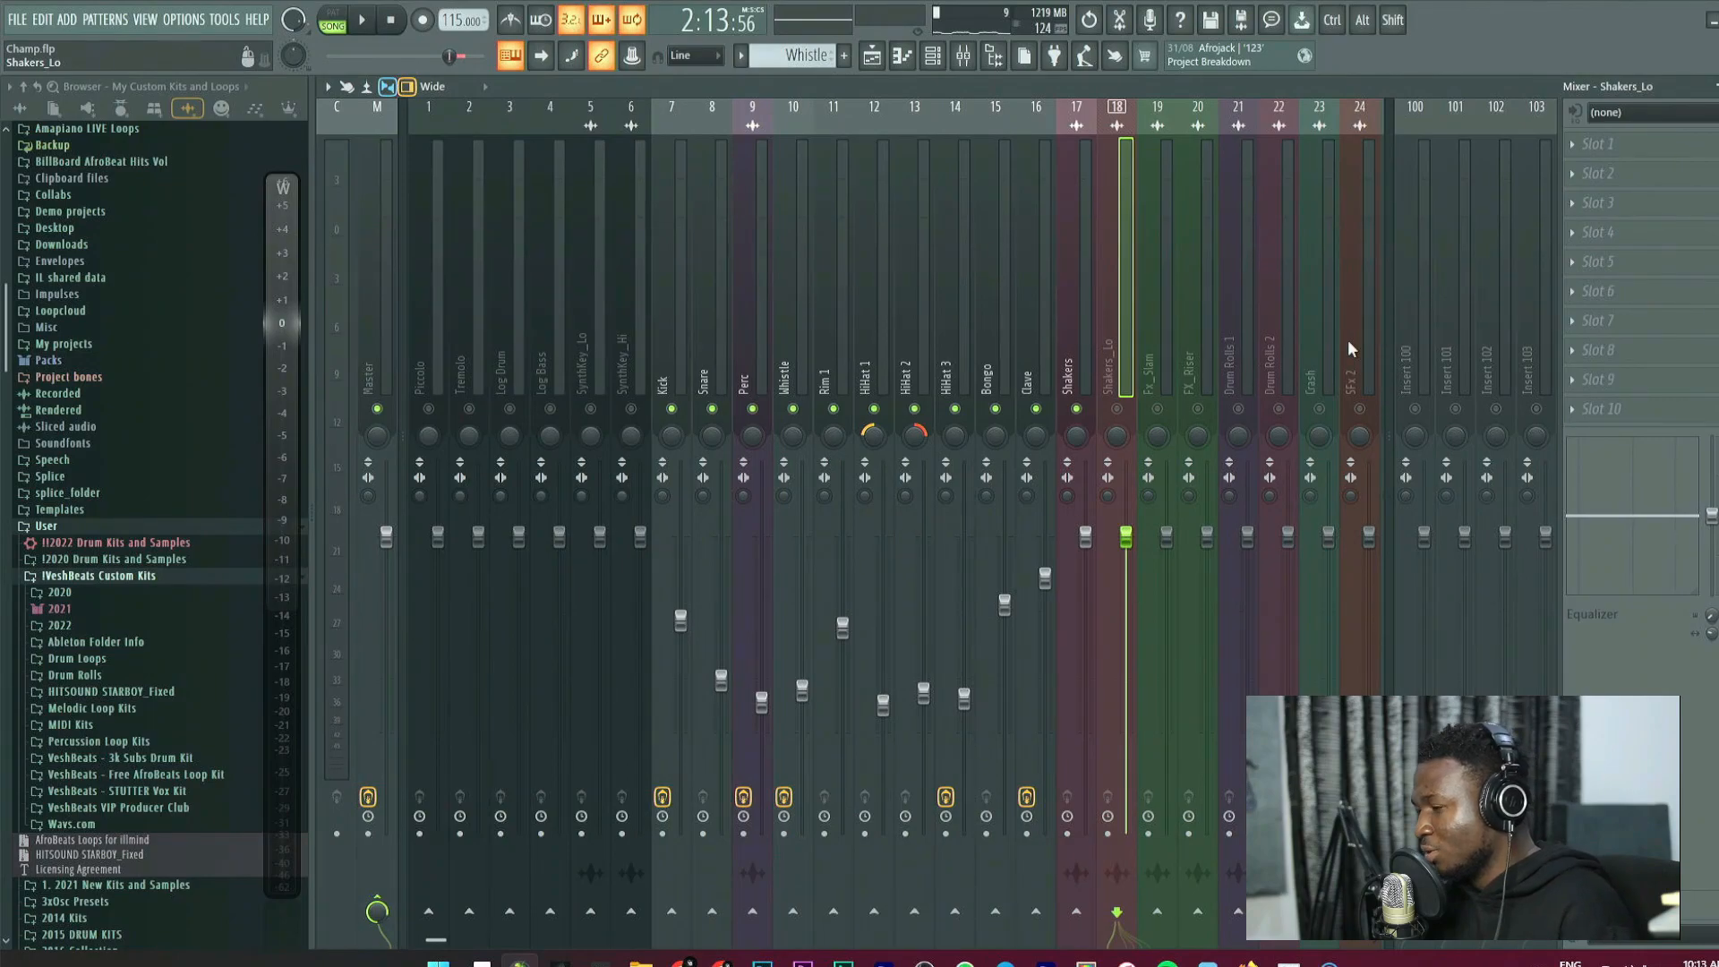
# Lower the Shakers fader to 40% (-16.0 dB) while the looped chorus plays.
pyautogui.click(1068, 374)
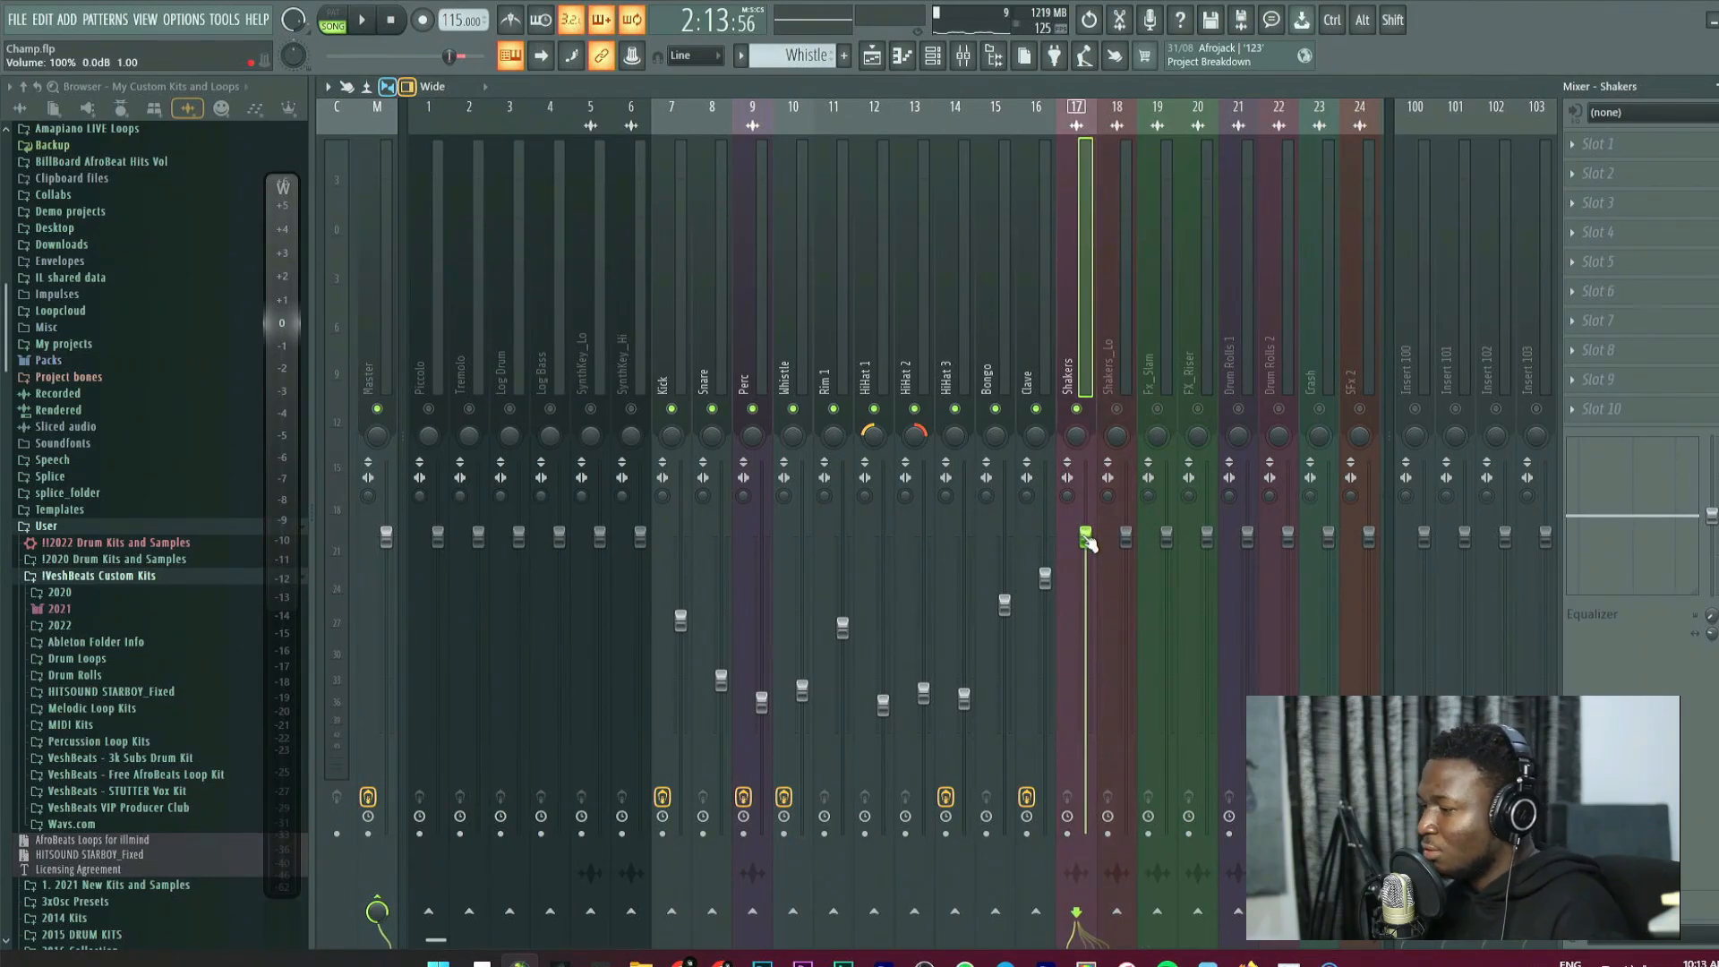
pyautogui.press('space')
pyautogui.moveTo(1085, 557); pyautogui.dragTo(1086, 715)
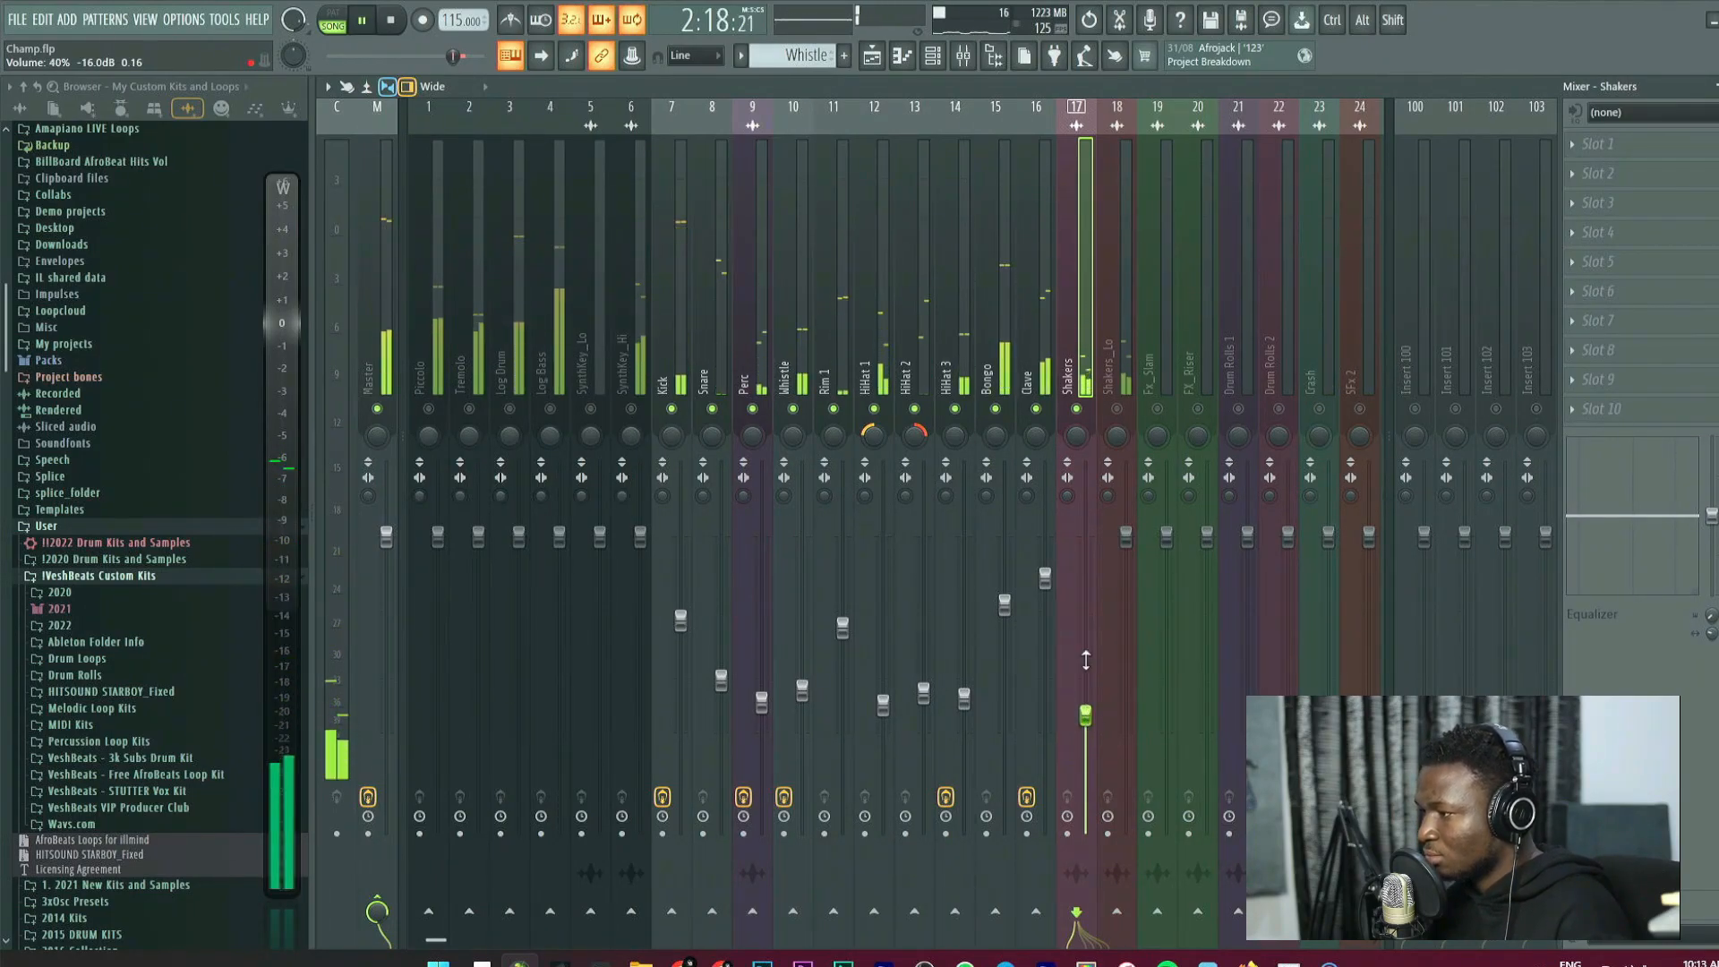
# Bring Shakers_Lo into the mix, lower its fader to roughly the Bongo fader's position and stop playback.
pyautogui.click(1117, 409)
pyautogui.moveTo(1125, 535); pyautogui.dragTo(1132, 608)
pyautogui.click(1157, 367)
pyautogui.press('space')
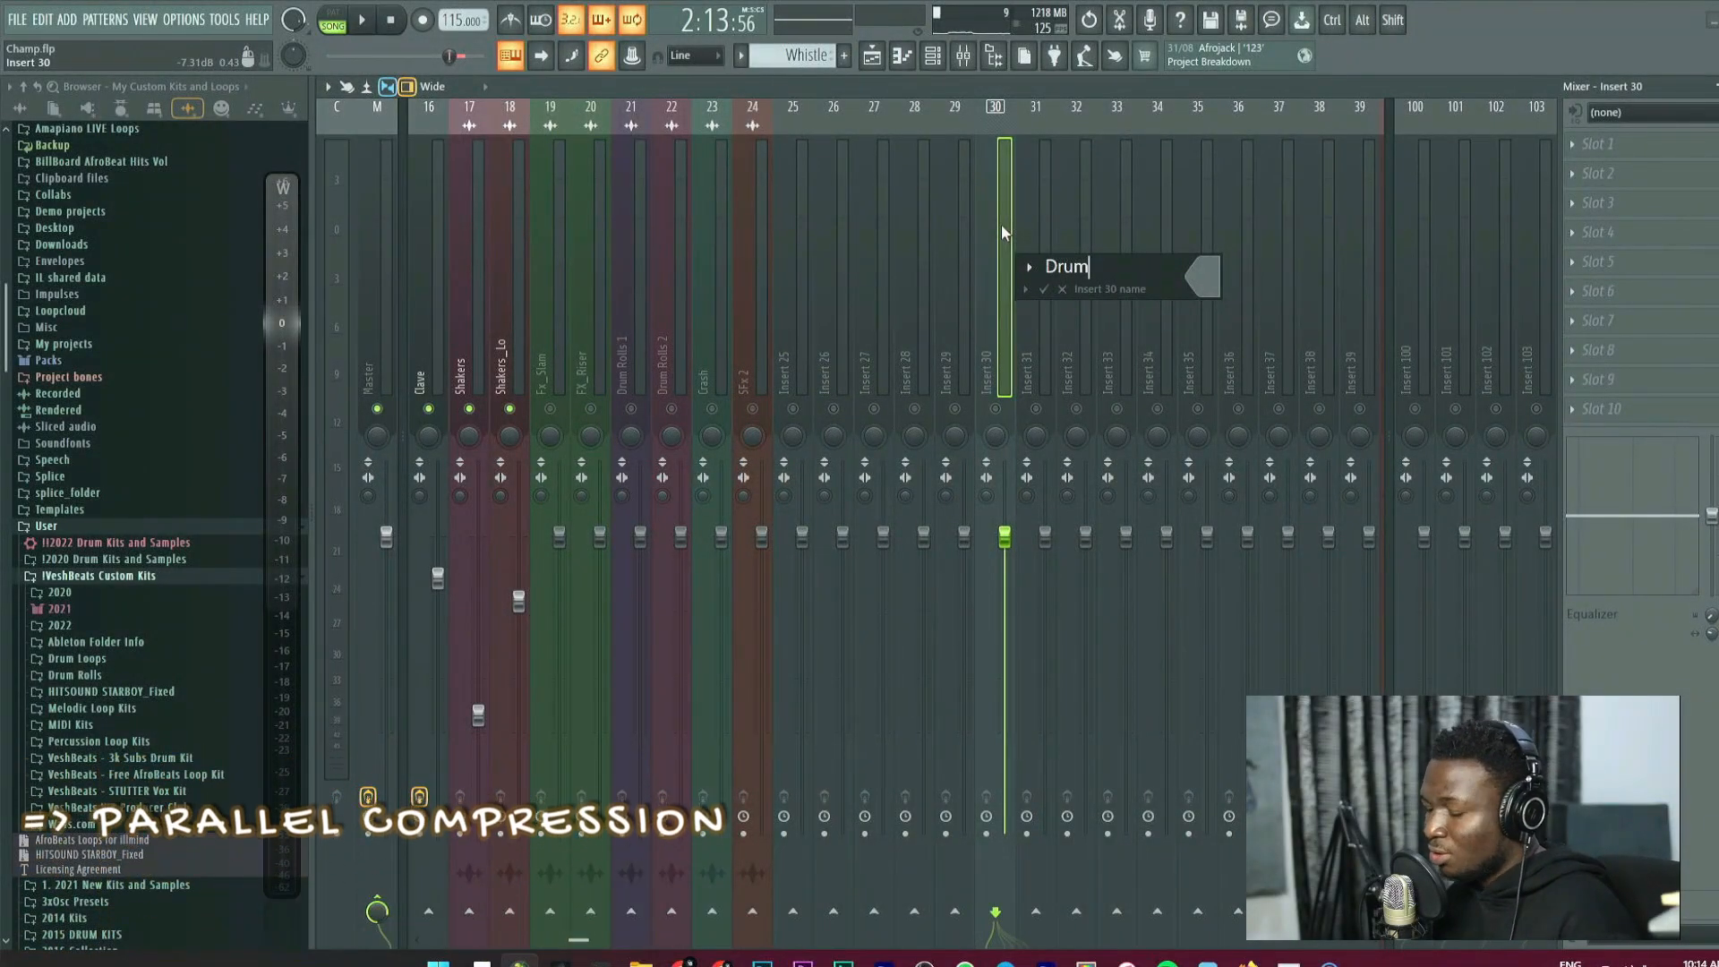
# Name mixer insert 30 Drum Bus and dock it to the left group of mixer tracks.
pyautogui.write('Bus')
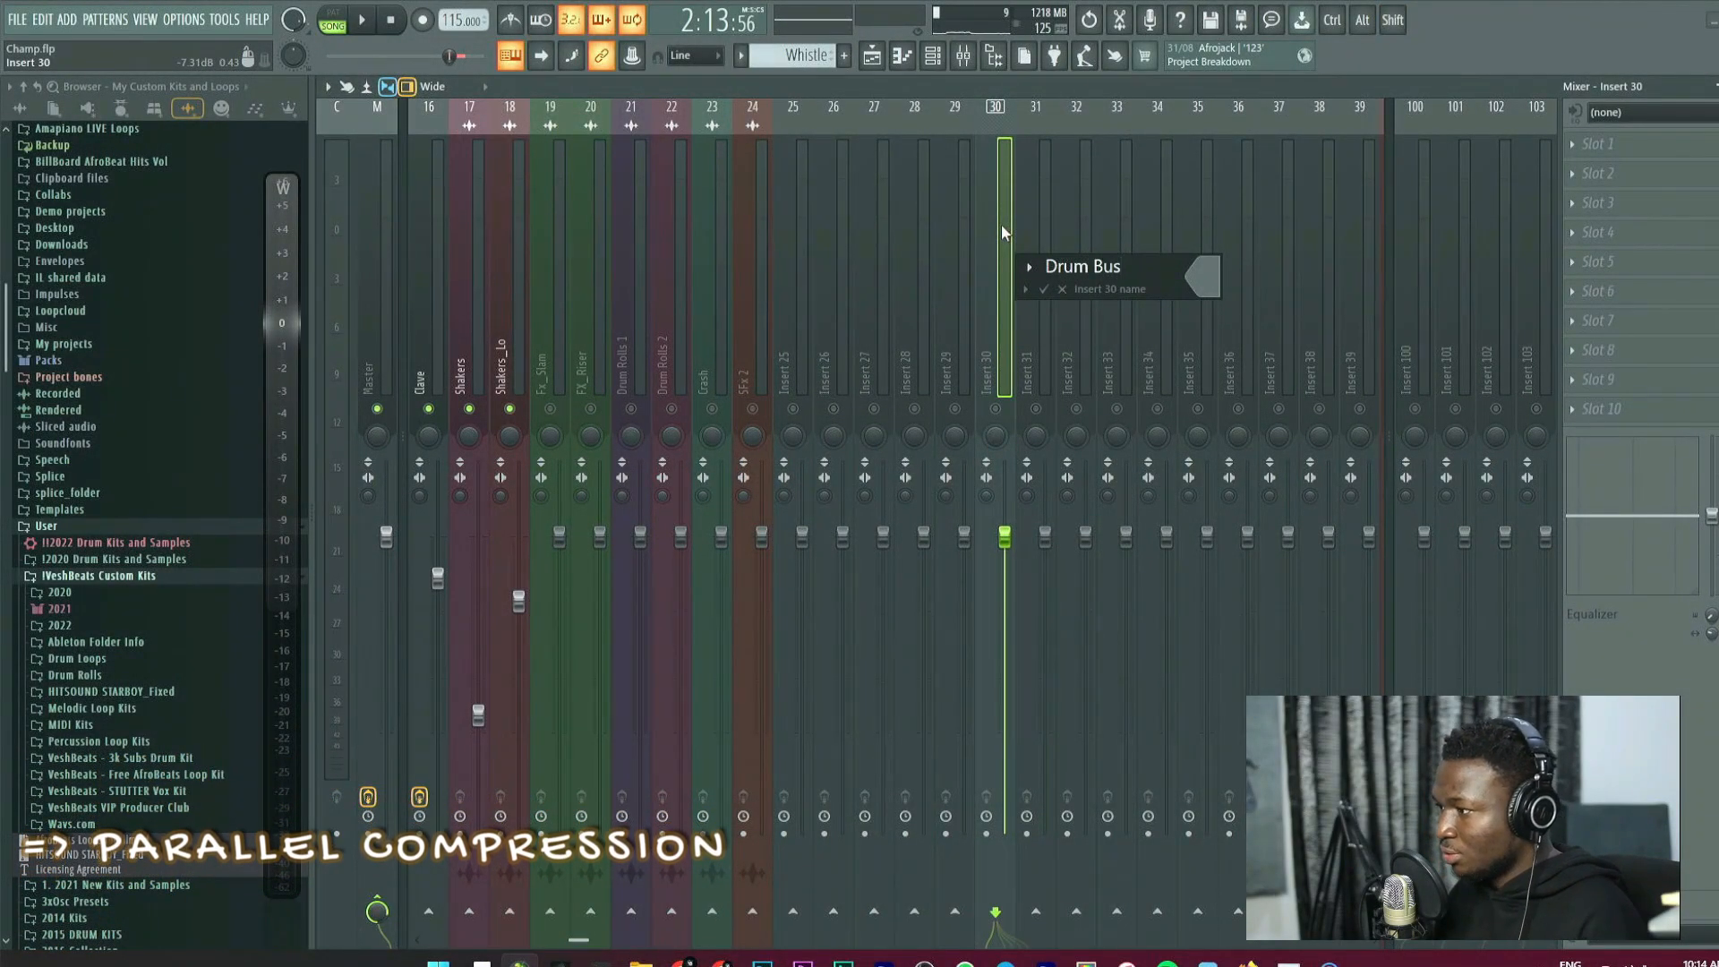
pyautogui.press('Return')
pyautogui.rightClick(1001, 223)
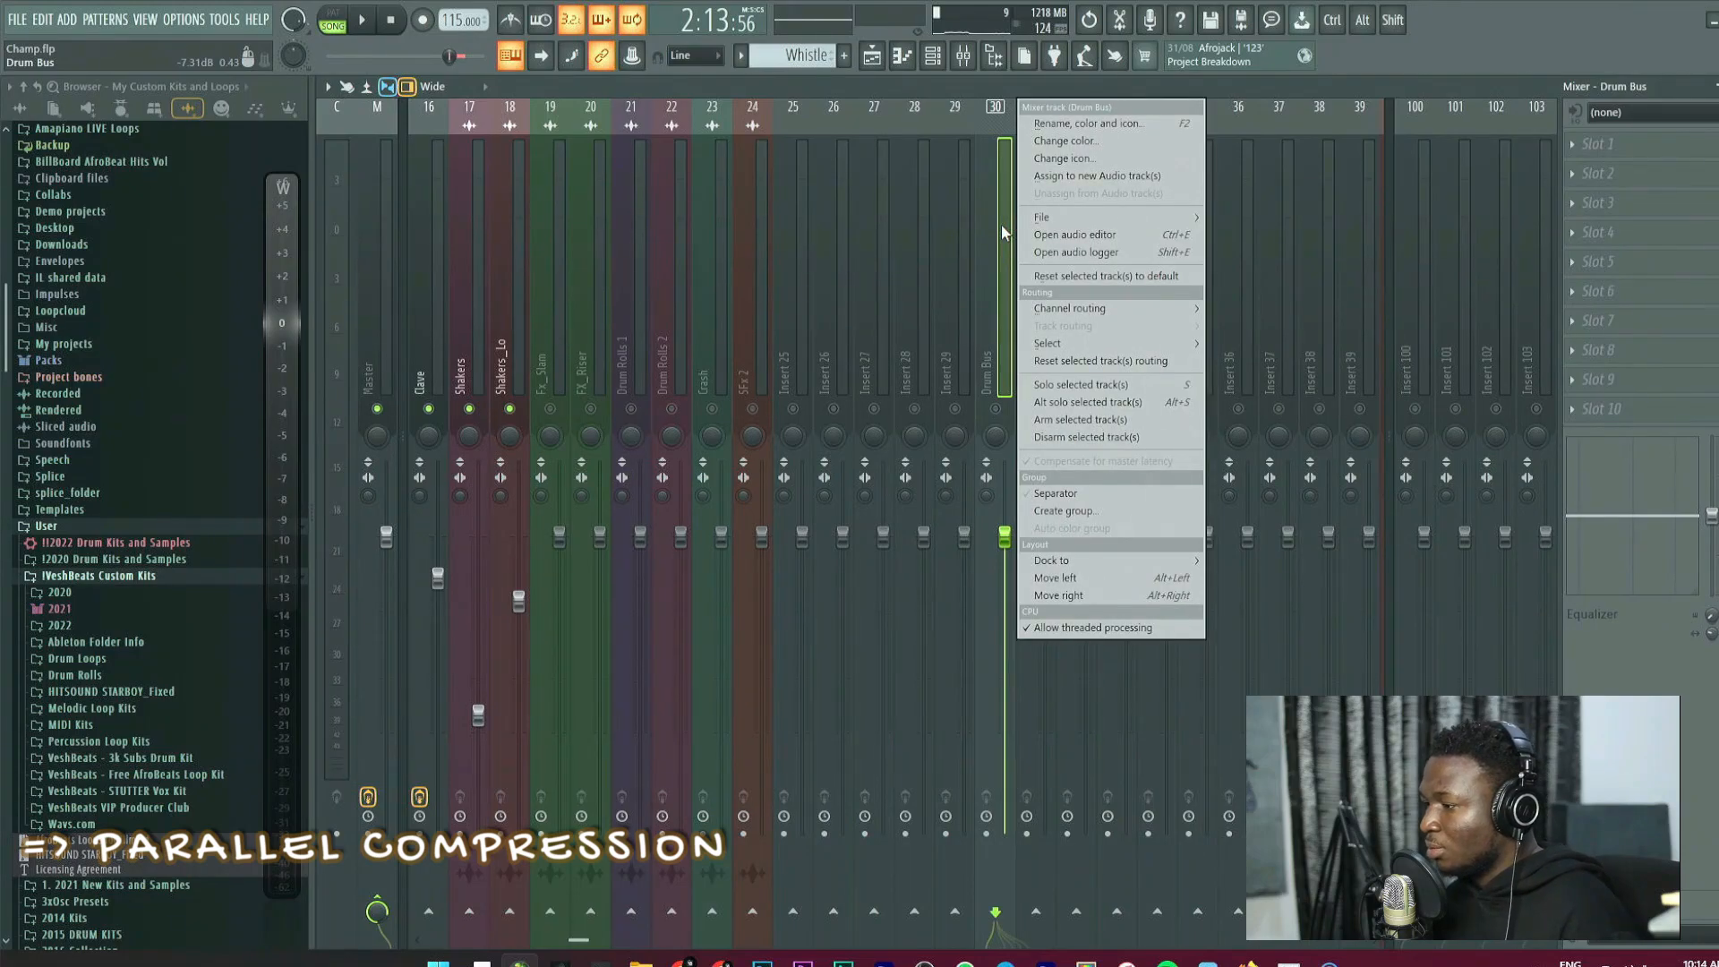
pyautogui.moveTo(1168, 557)
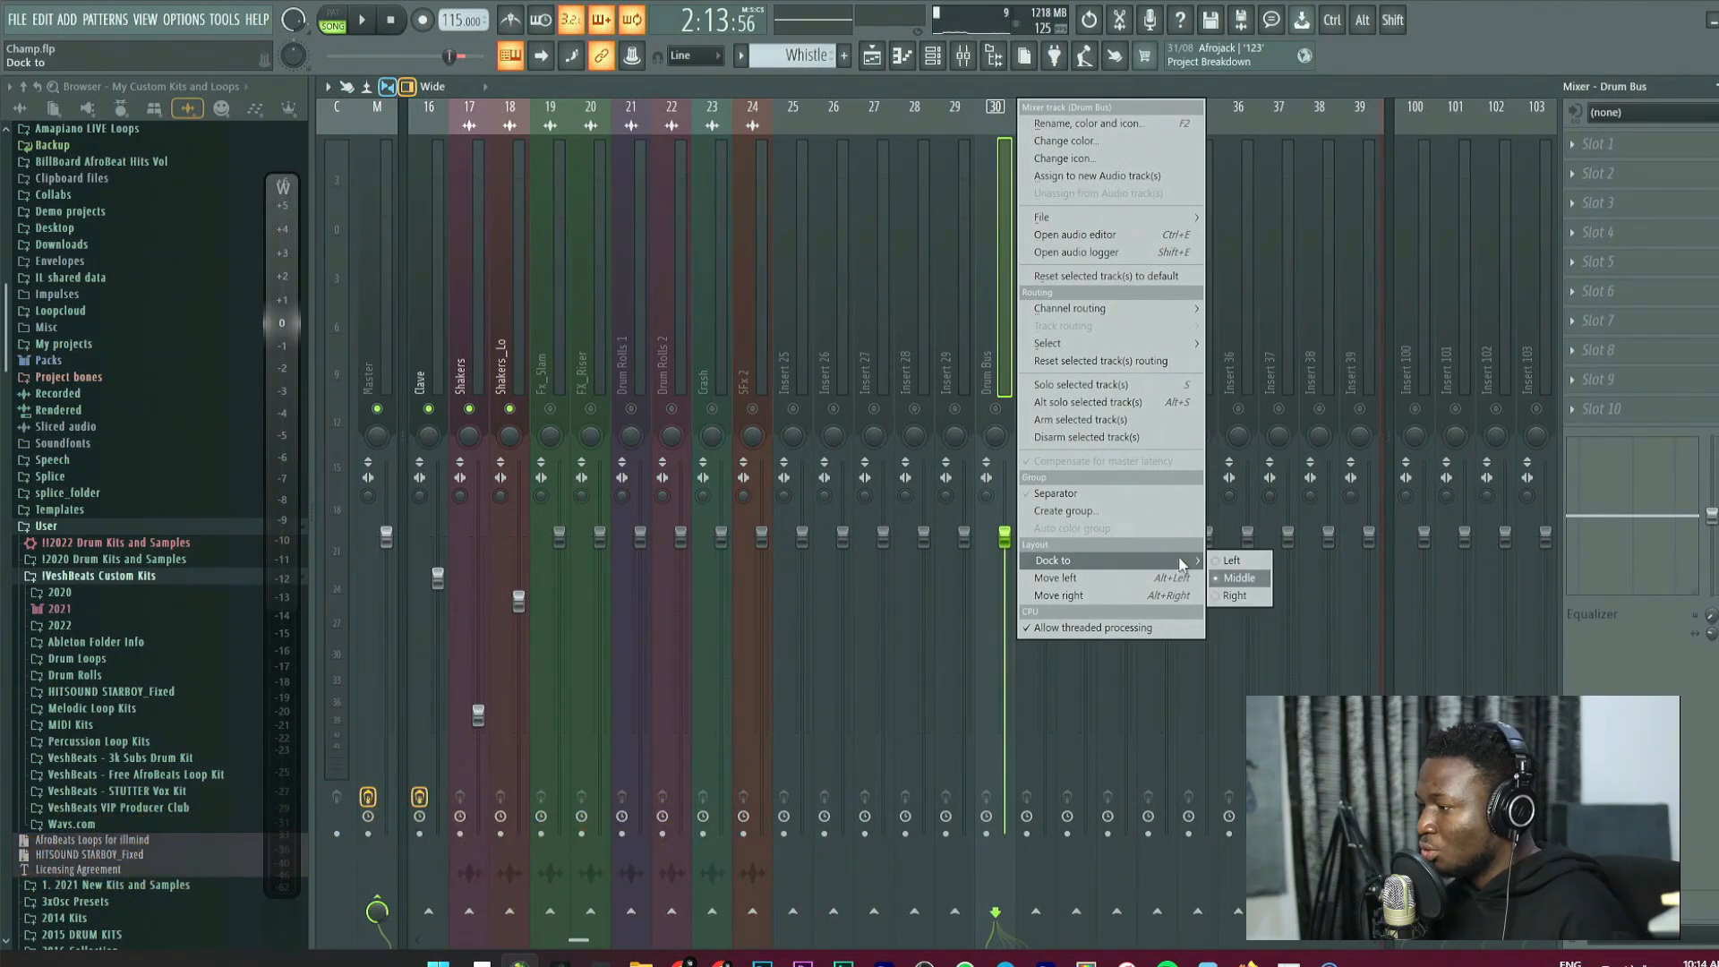
pyautogui.click(1232, 560)
pyautogui.scroll(5, 637, 326)
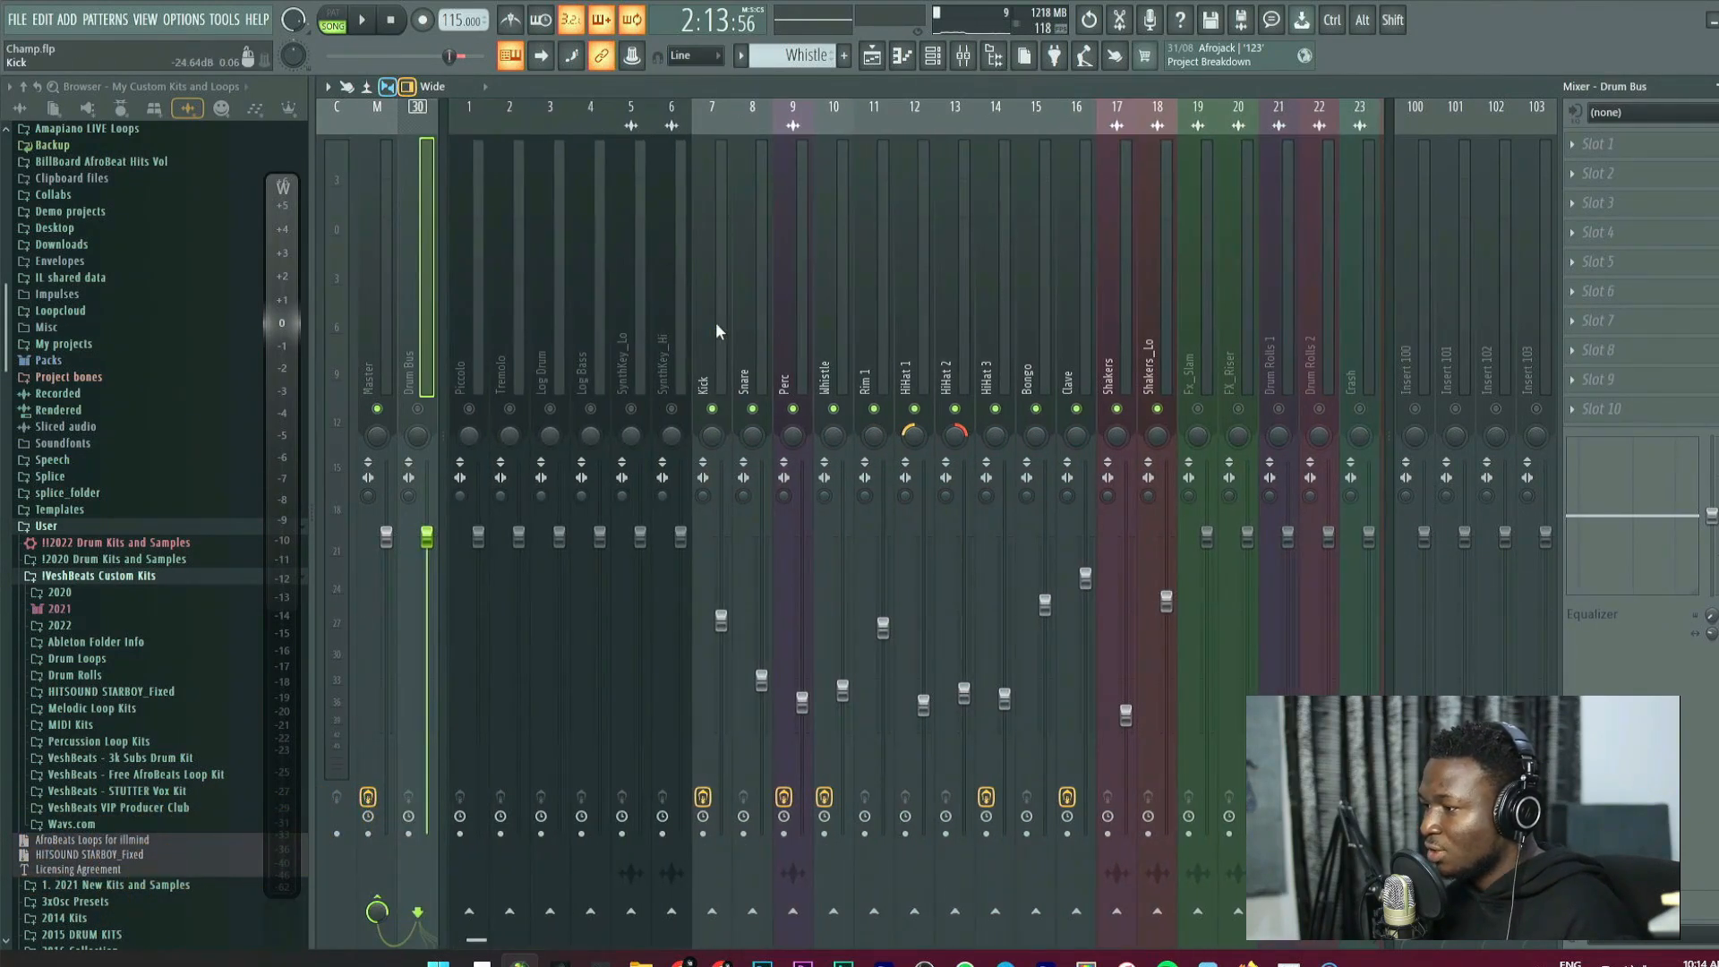
# Route the tracks from Kick through Shakers_Lo, plus Drum Rolls 1 and Drum Rolls 2, to the Drum Bus.
pyautogui.moveTo(716, 332); pyautogui.dragTo(1099, 357)
pyautogui.scroll(-5, 1140, 330)
pyautogui.scroll(5, 1099, 357)
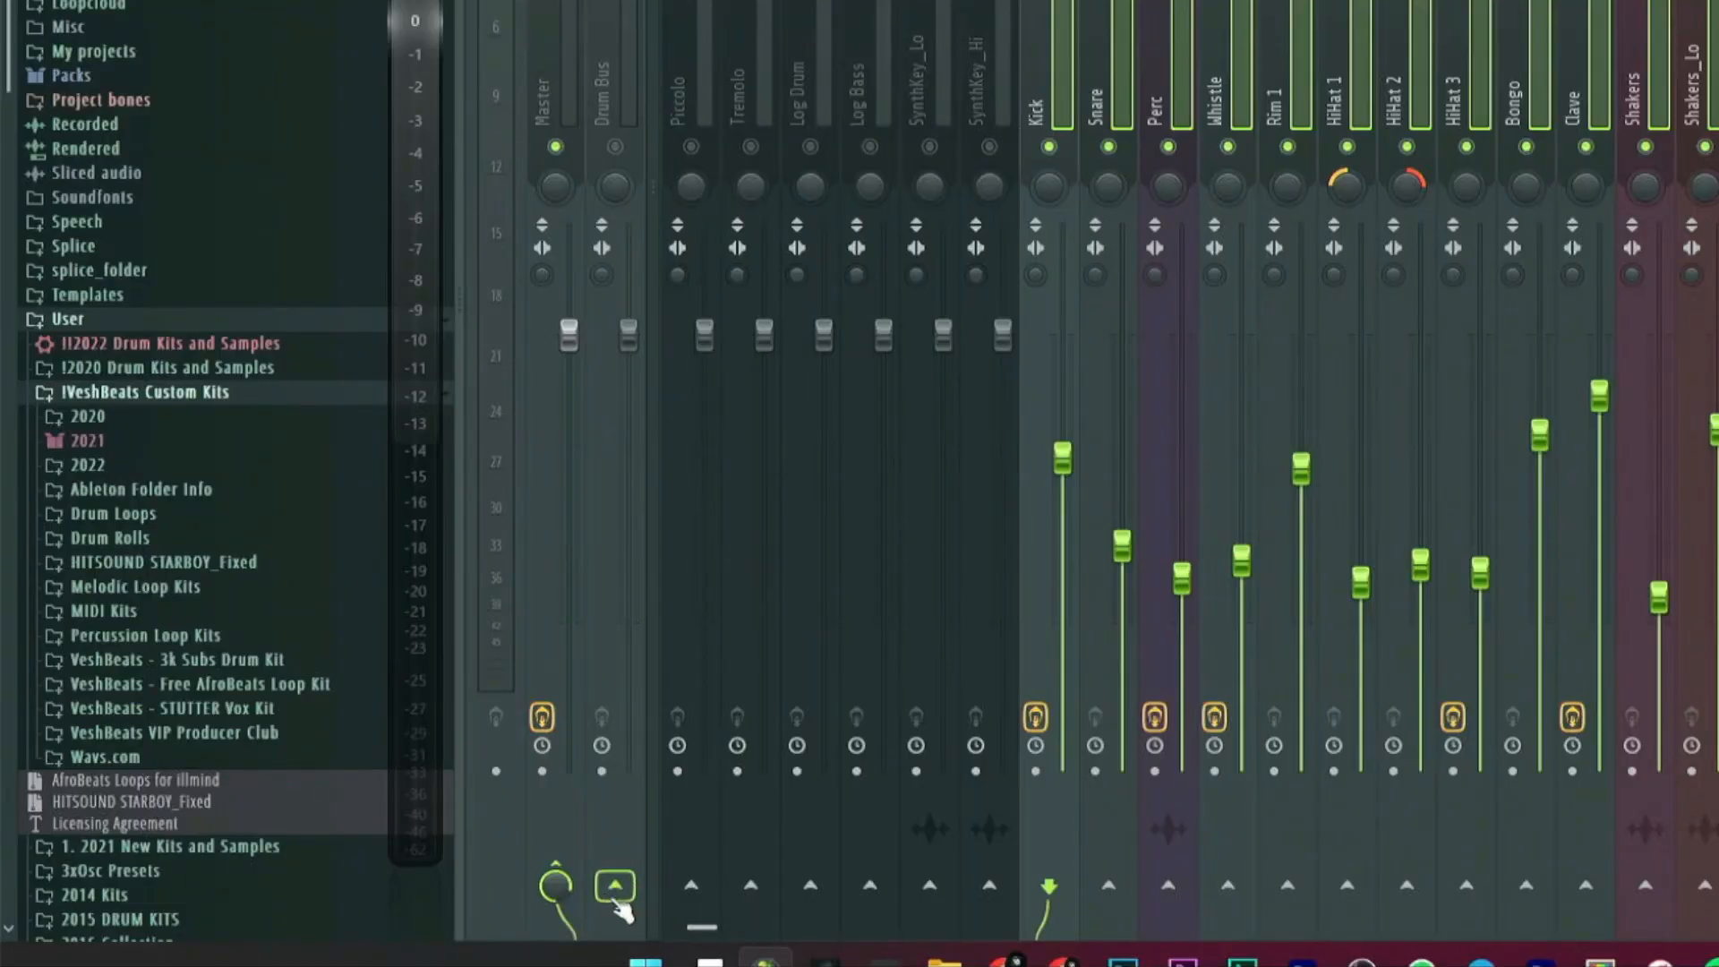
pyautogui.rightClick(616, 900)
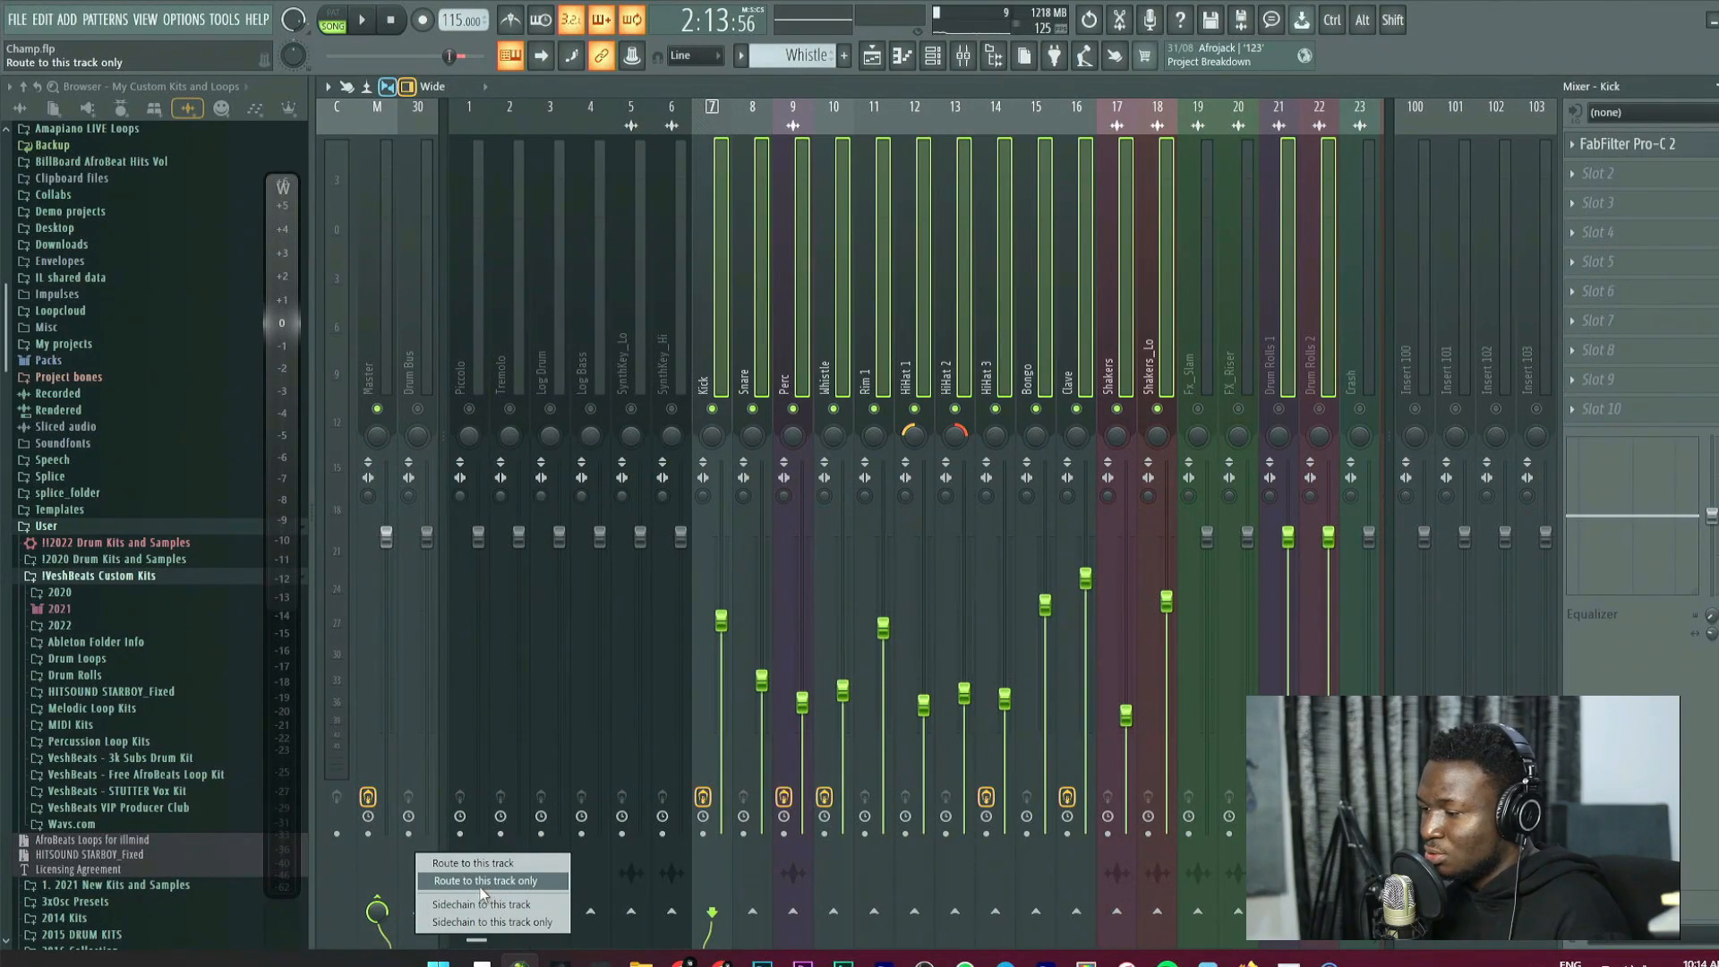
pyautogui.click(462, 868)
# Check the routing of the Drum Bus, Bongo, Shakers_Lo and Whistle tracks in the mixer.
pyautogui.click(411, 358)
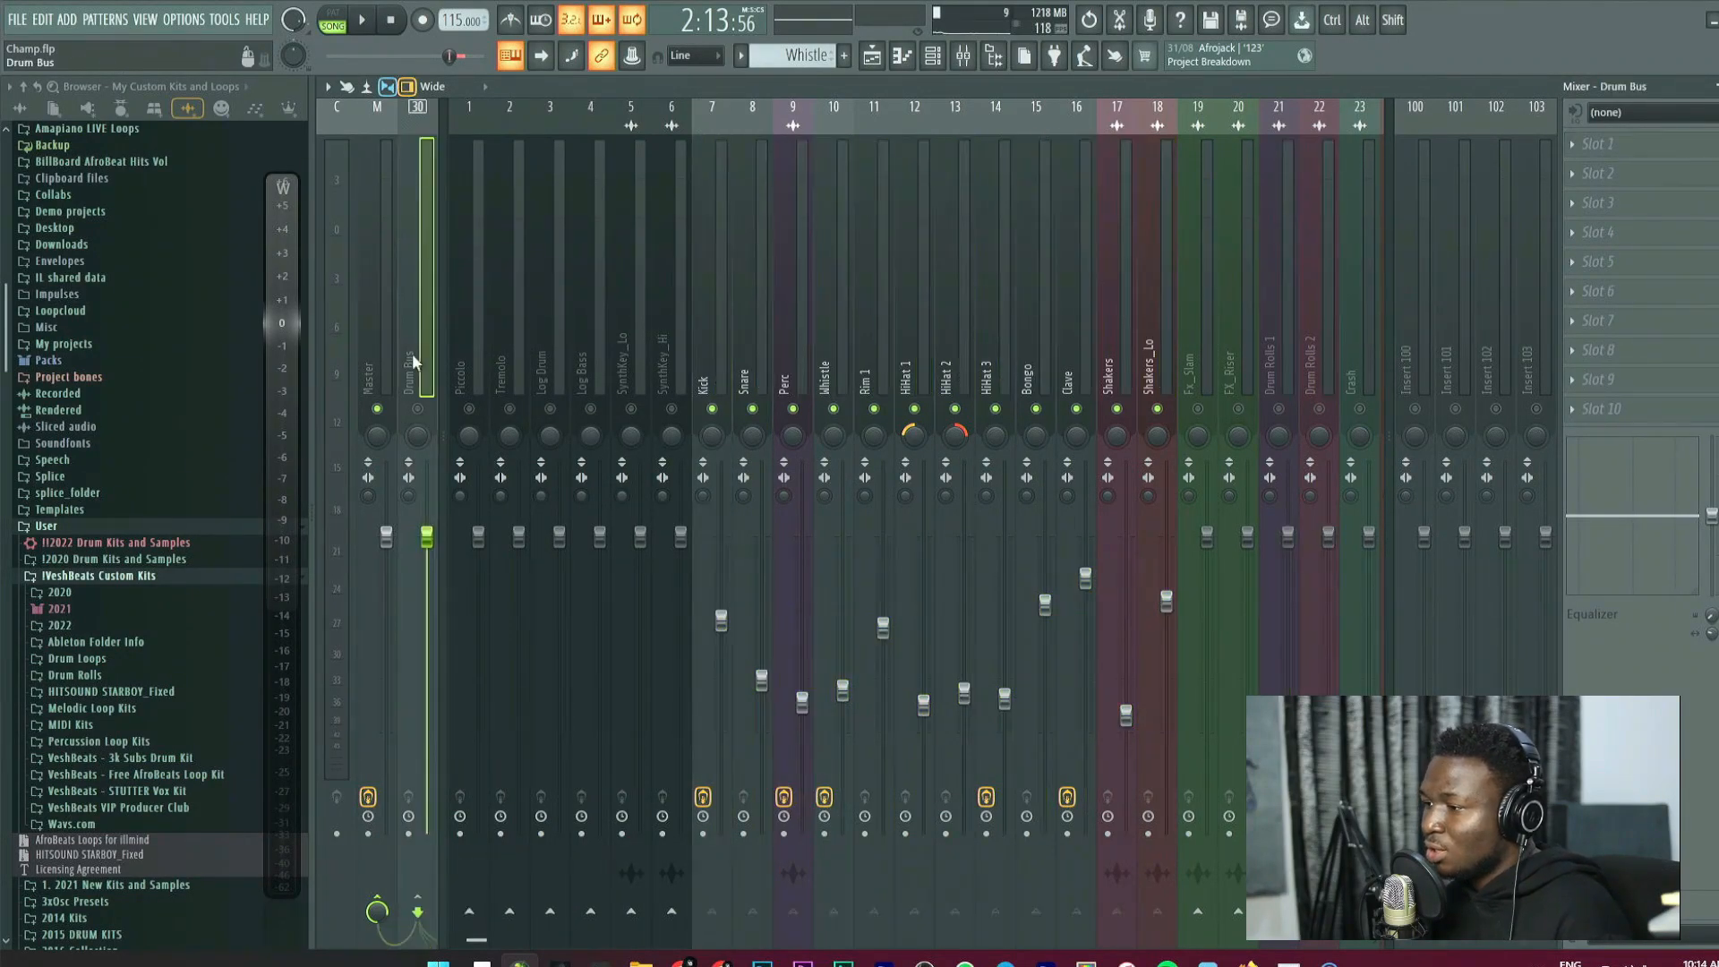
pyautogui.click(1000, 309)
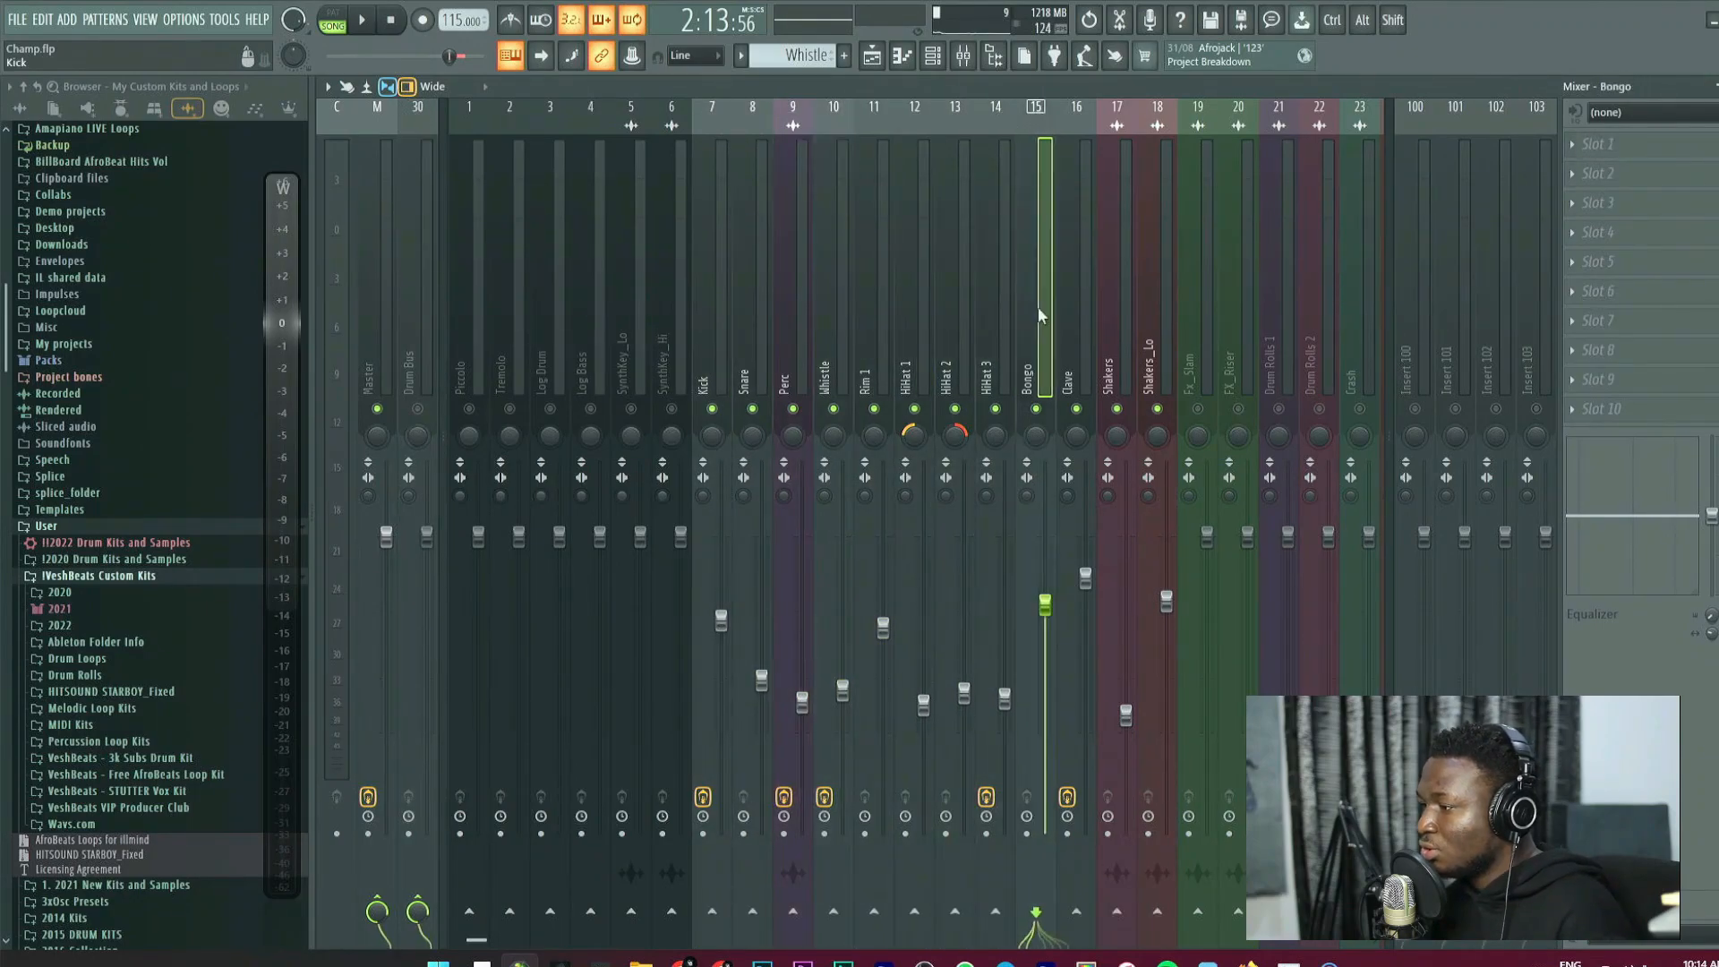
pyautogui.click(1155, 314)
pyautogui.click(848, 320)
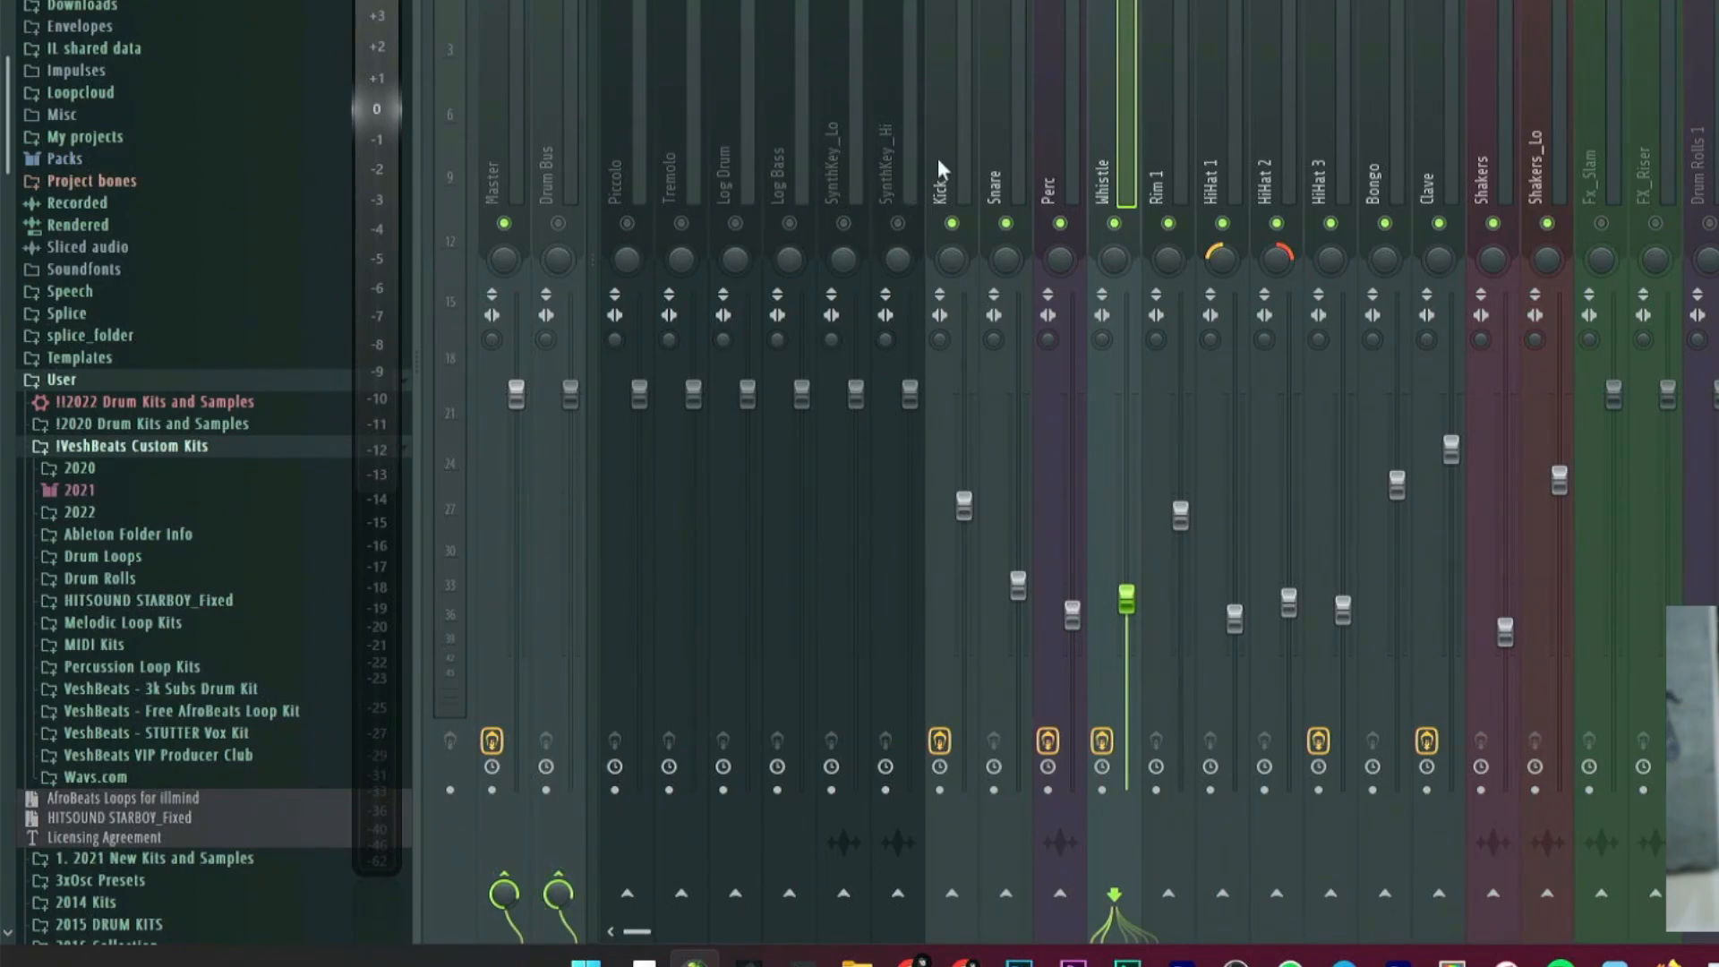
pyautogui.scroll(-5, 761, 278)
pyautogui.scroll(5, 761, 278)
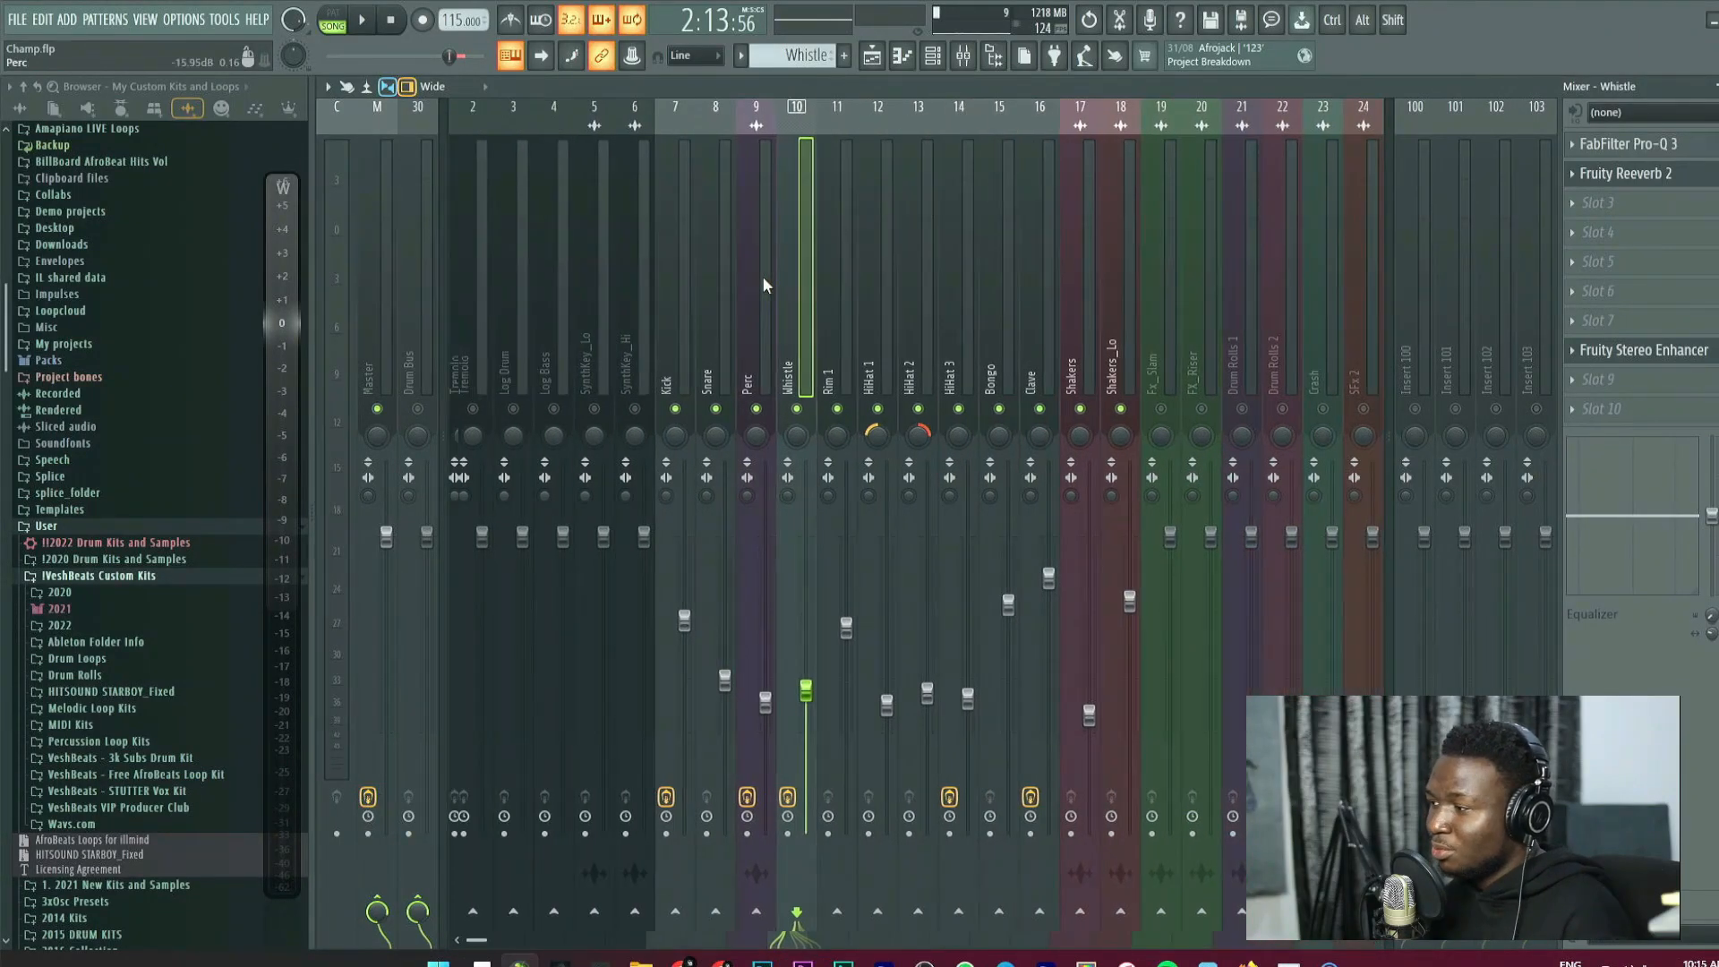
# Unmute the Drum Bus while auditioning the chorus, stop playback and pull its fader almost all the way down.
pyautogui.click(431, 336)
pyautogui.press('space')
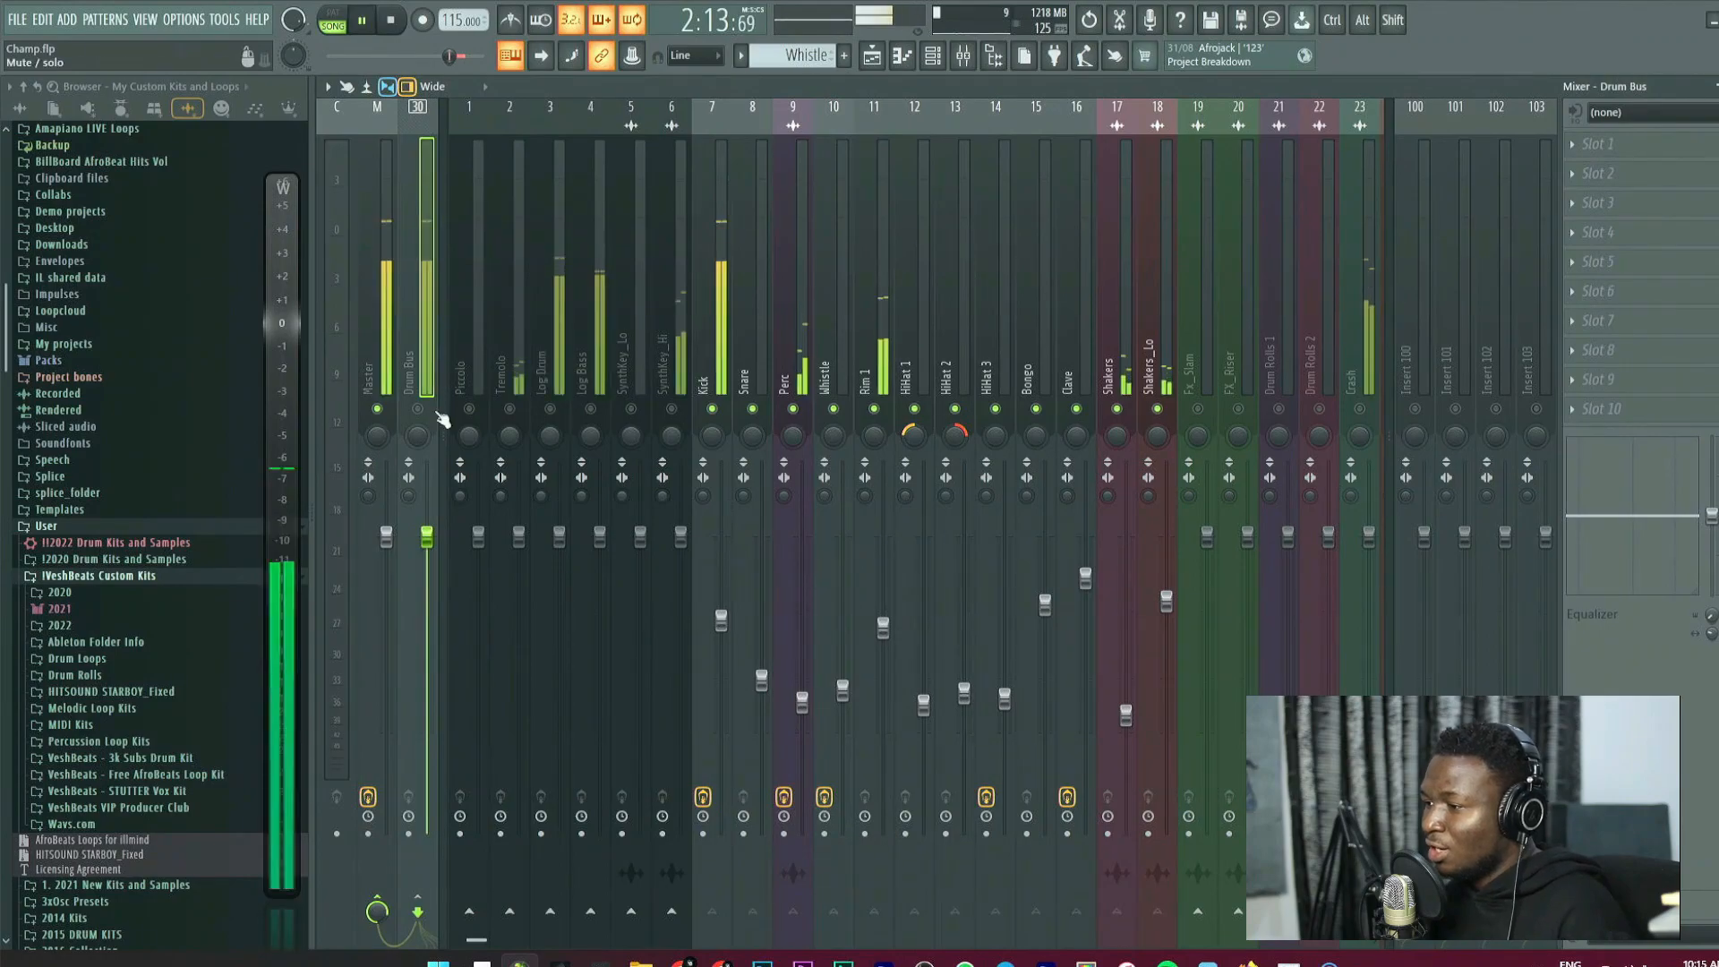
pyautogui.press('space')
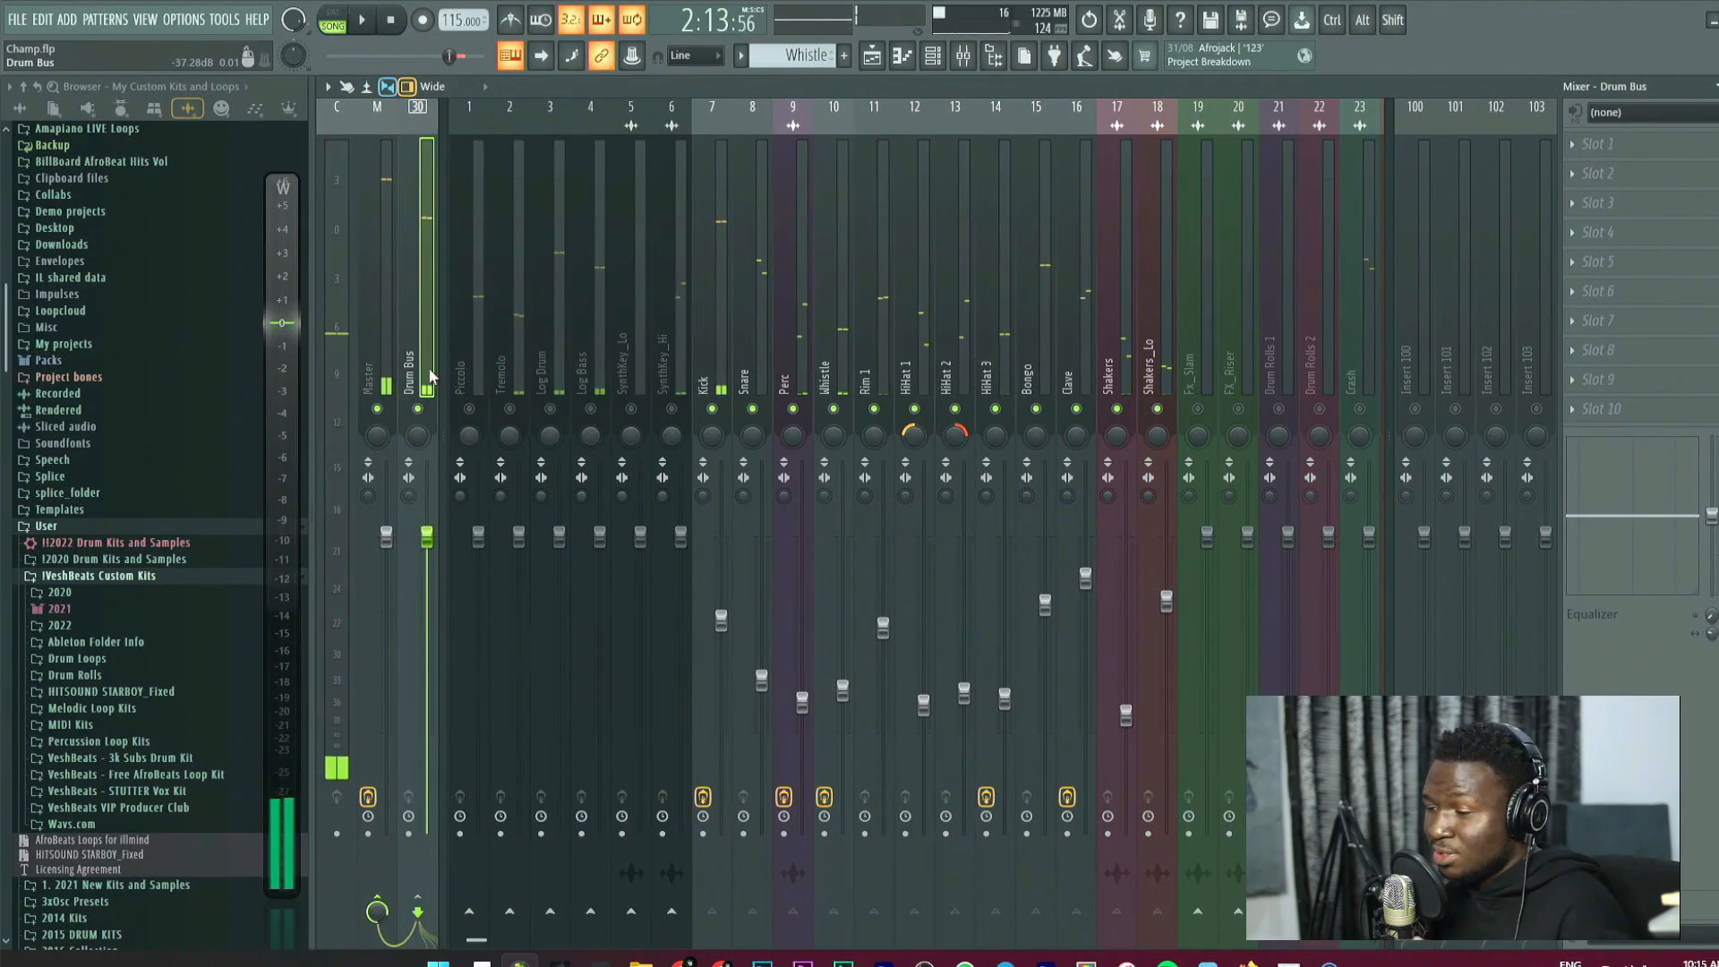
pyautogui.moveTo(434, 540); pyautogui.dragTo(429, 817)
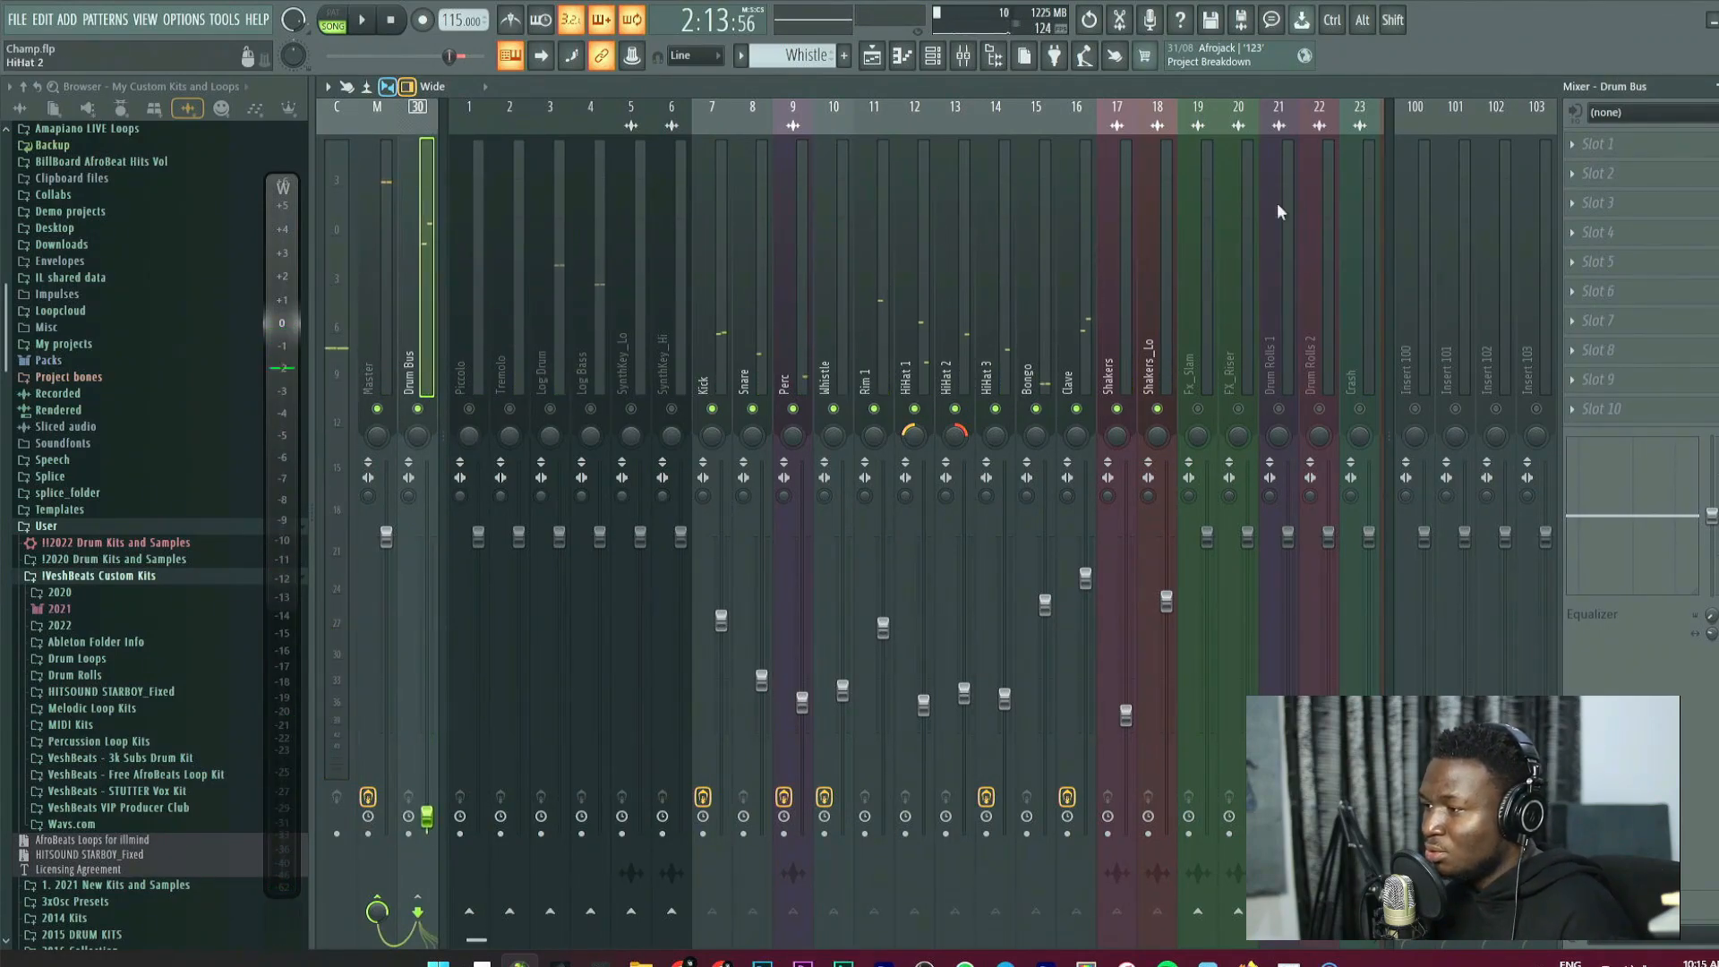
# Load Fruity Blood Overdrive in the Drum Bus's first effect slot and move its window clear of the bus.
pyautogui.click(1599, 147)
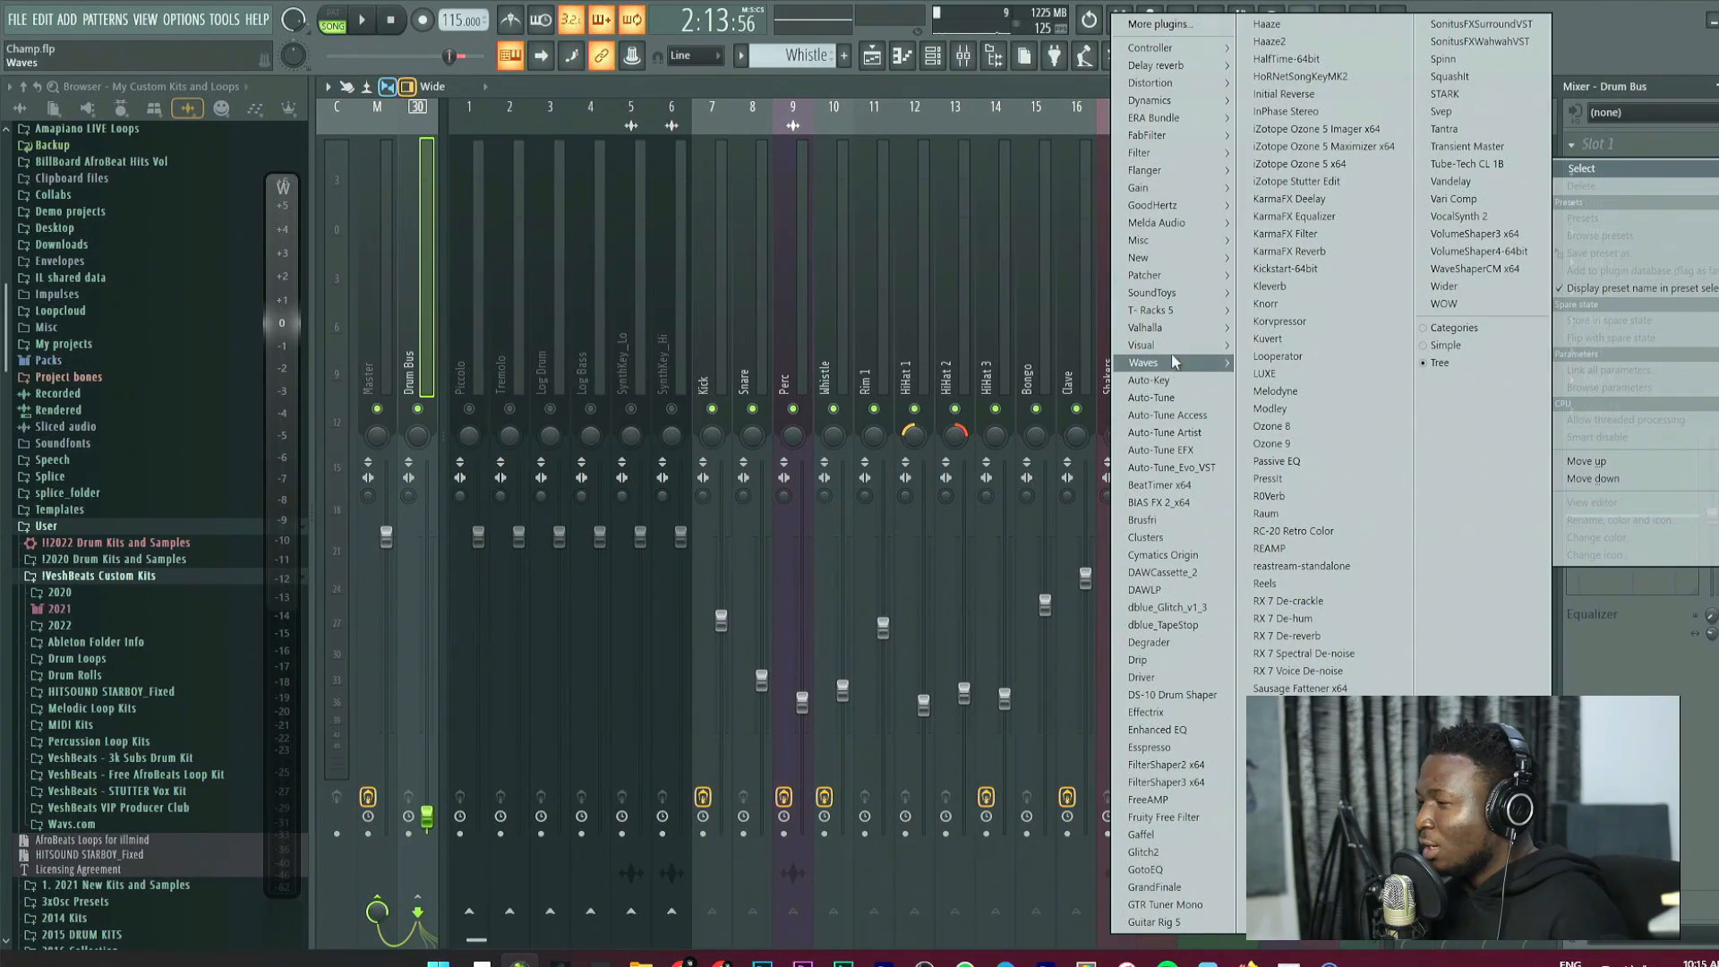
pyautogui.moveTo(1187, 95)
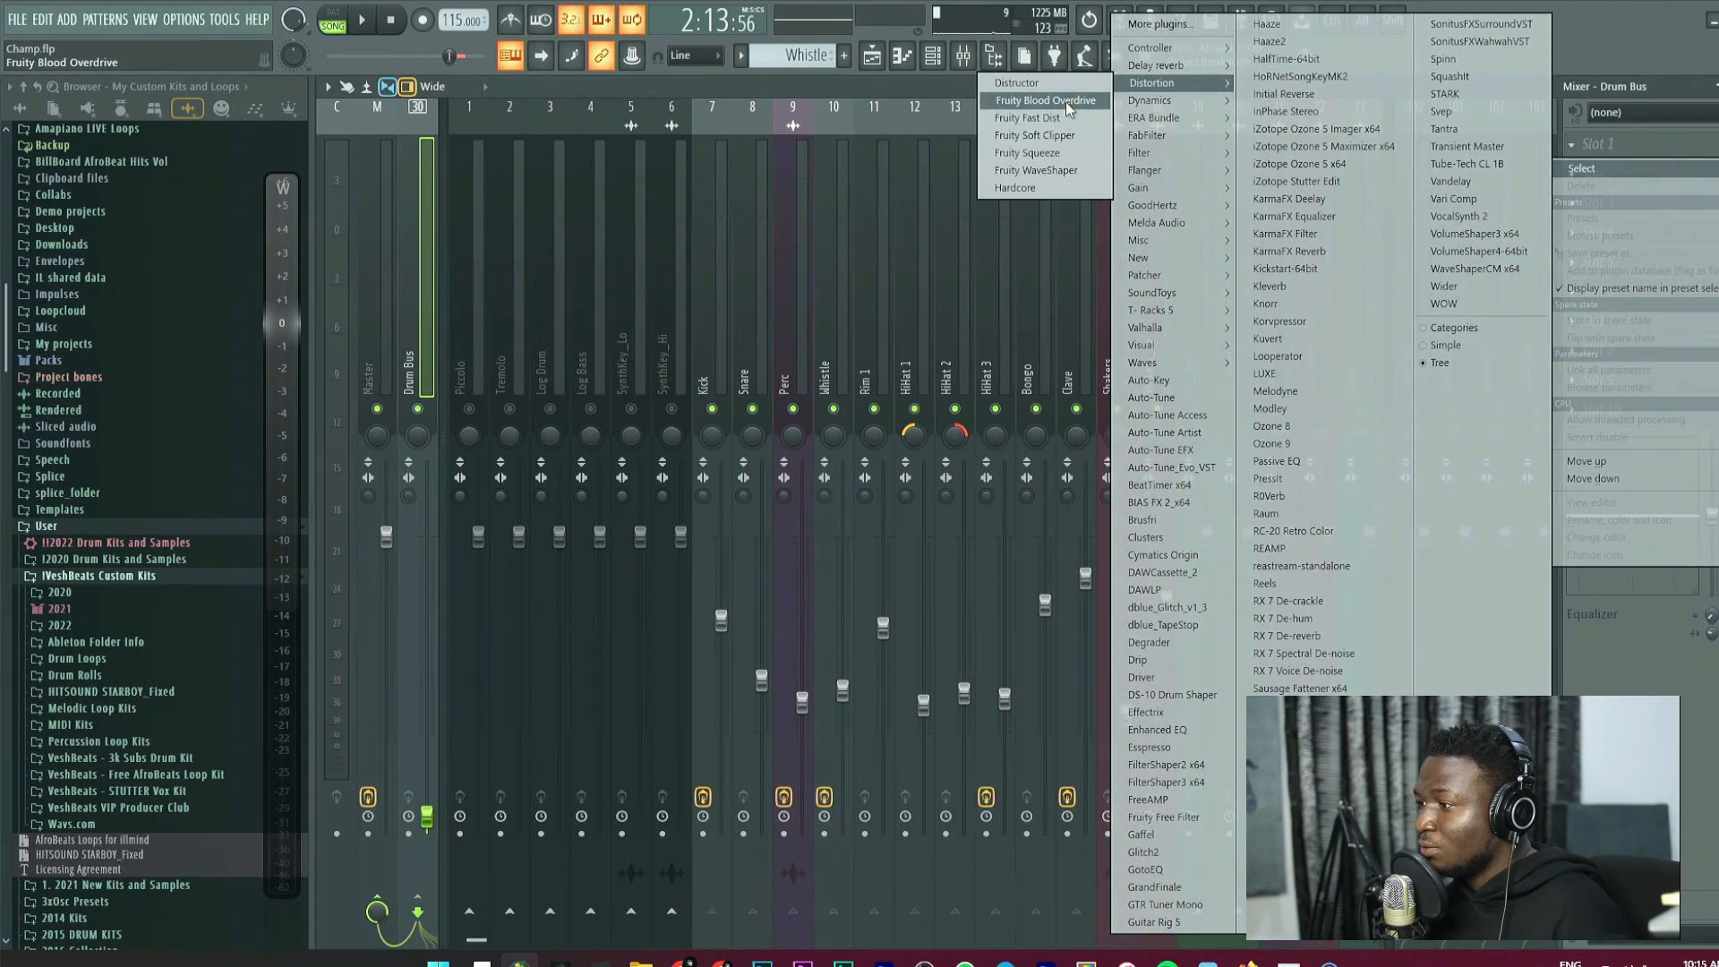
pyautogui.click(1065, 100)
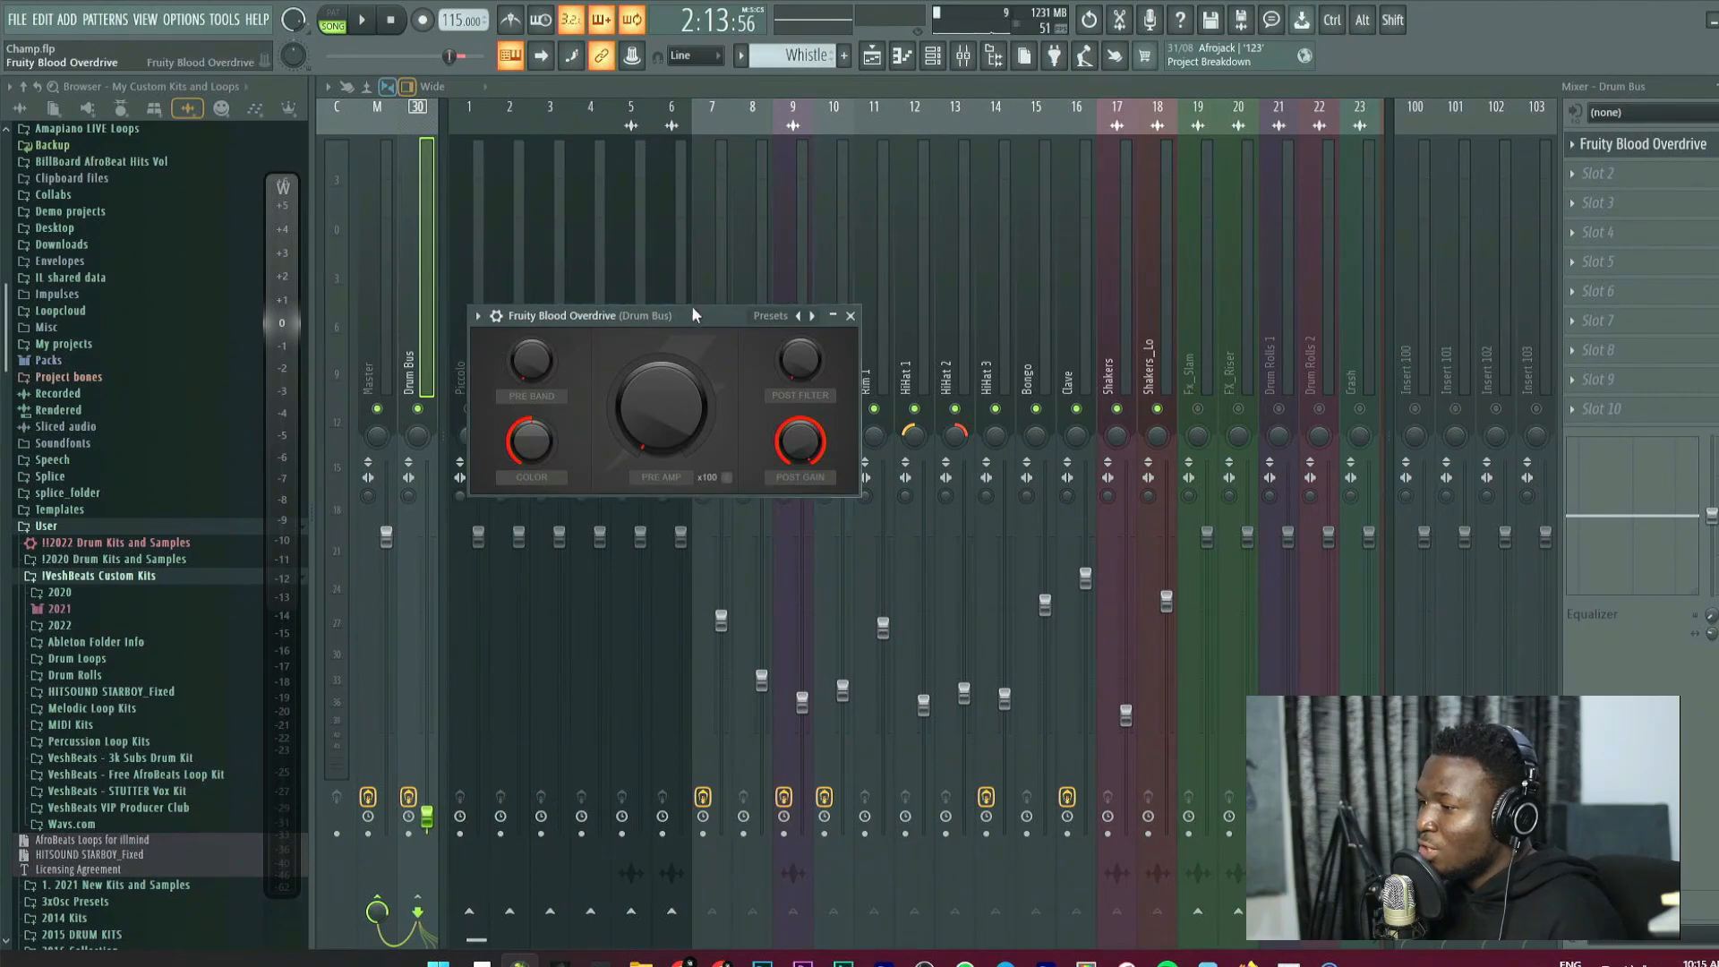
pyautogui.moveTo(835, 261); pyautogui.dragTo(850, 257)
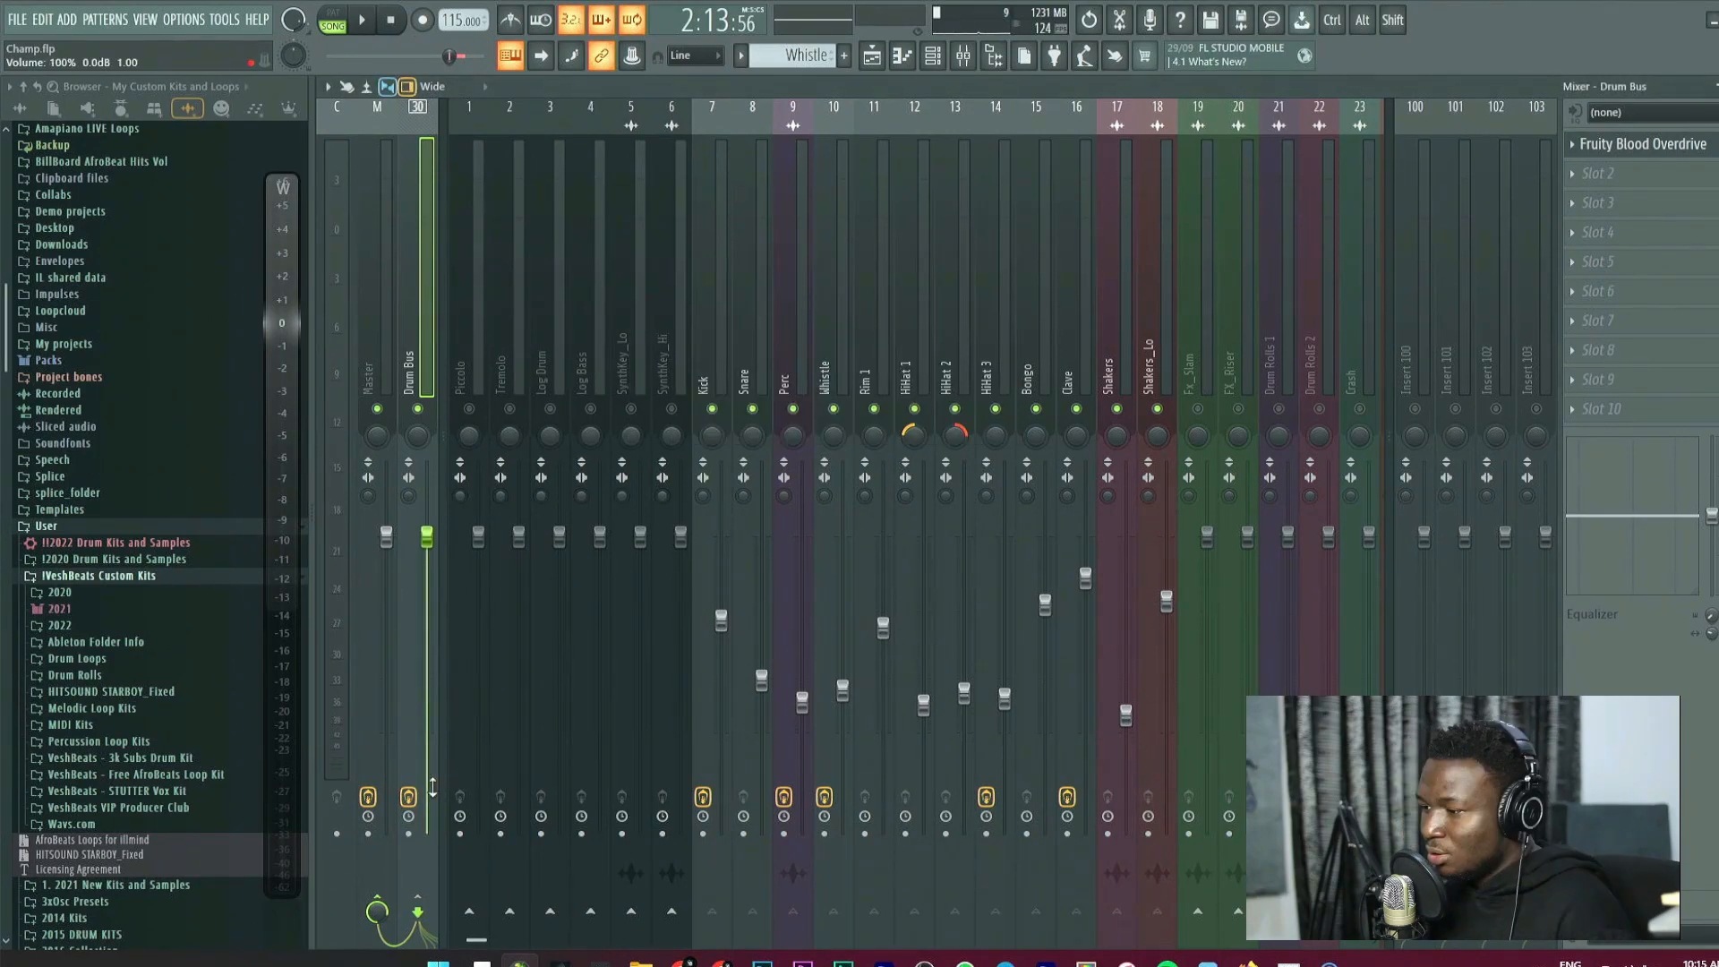
# Lower the Drum Bus fader from full volume and raise Fruity Blood Overdrive's pre amp while auditioning the chorus.
pyautogui.moveTo(428, 539); pyautogui.dragTo(428, 631)
pyautogui.press('space')
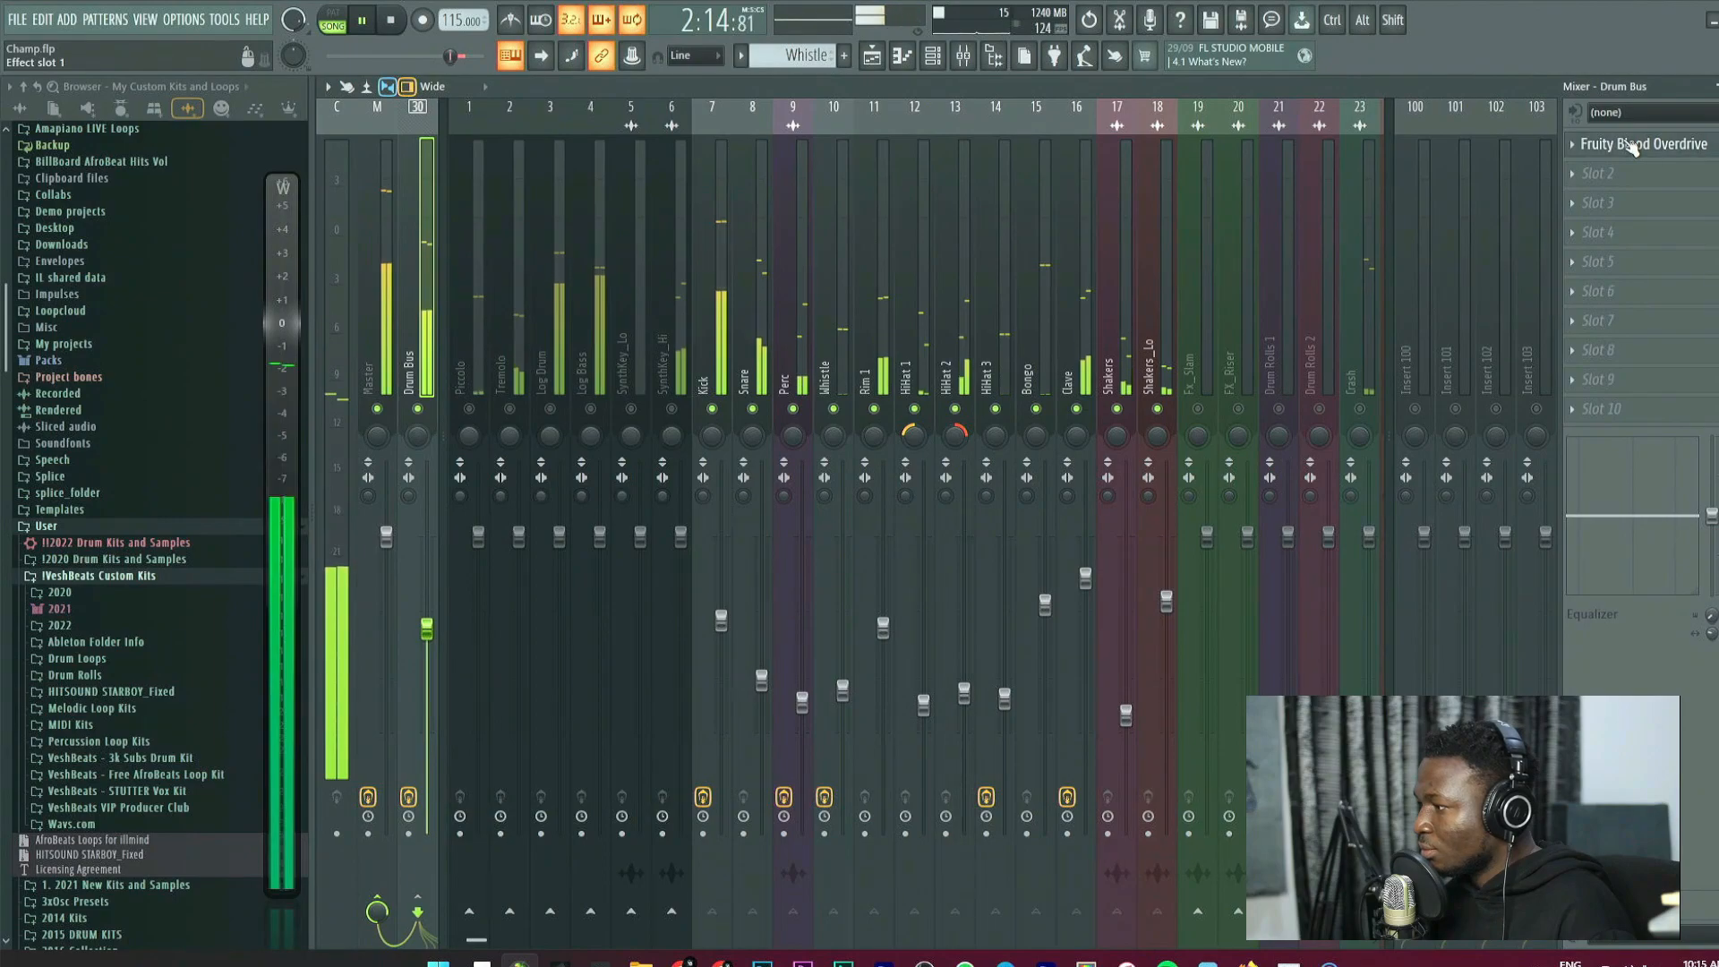
pyautogui.click(1674, 144)
pyautogui.press('space')
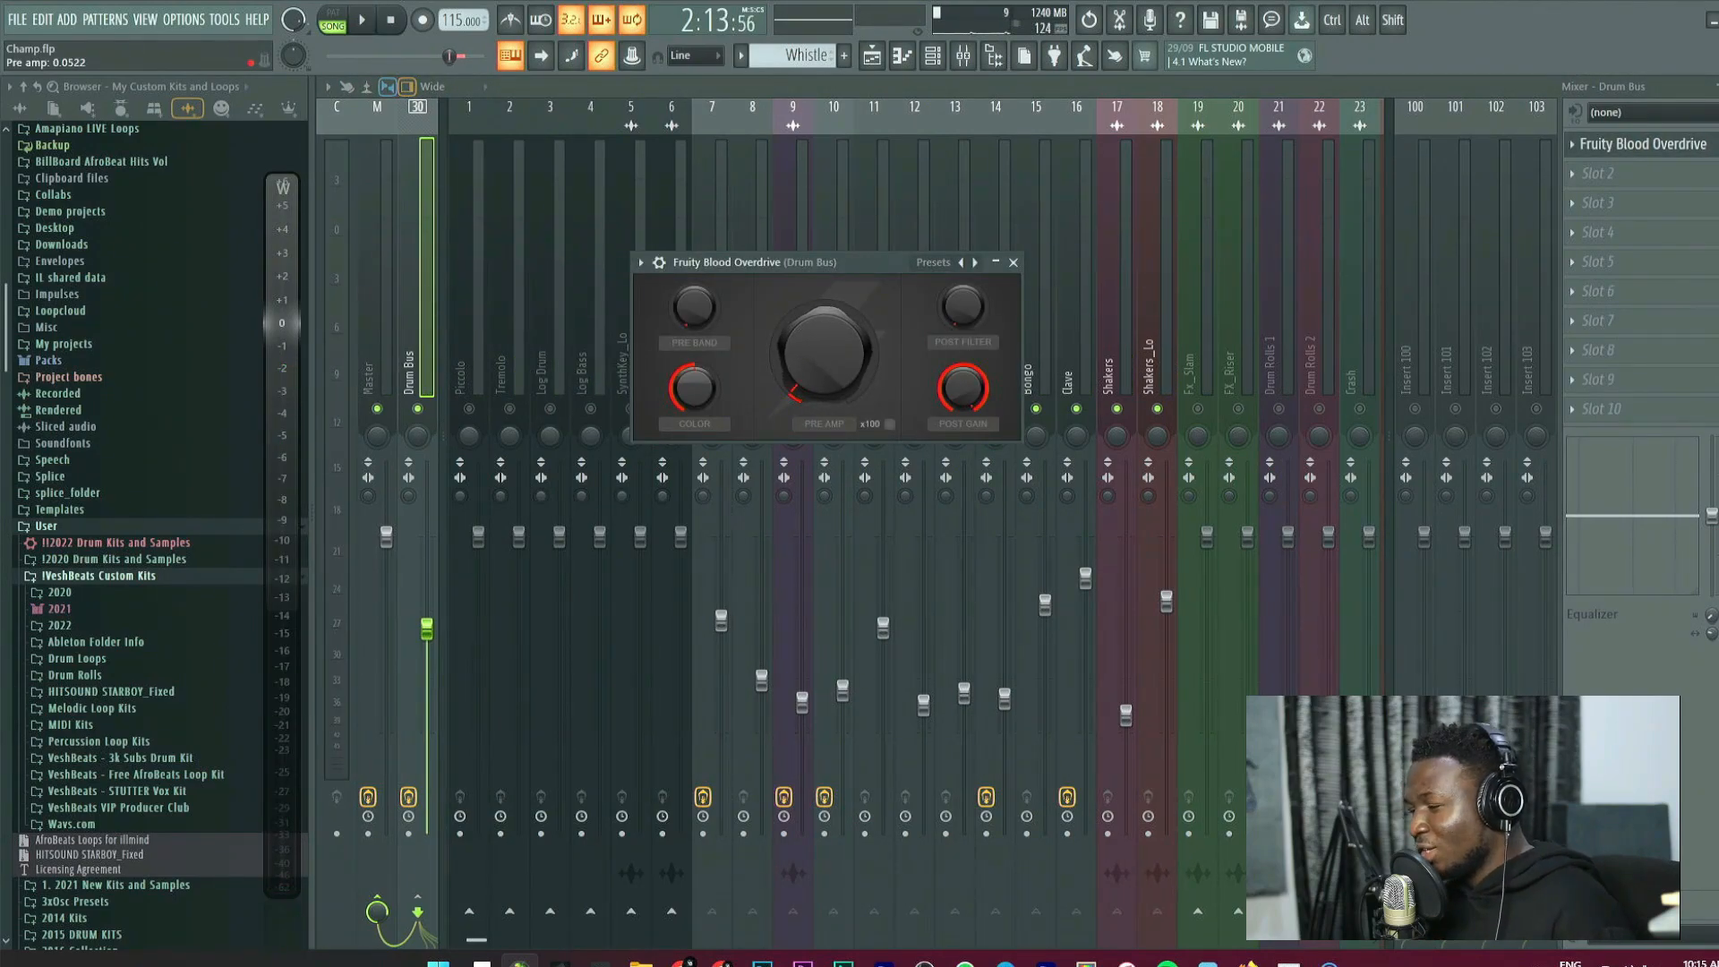
pyautogui.moveTo(855, 385); pyautogui.dragTo(855, 324)
pyautogui.press('space')
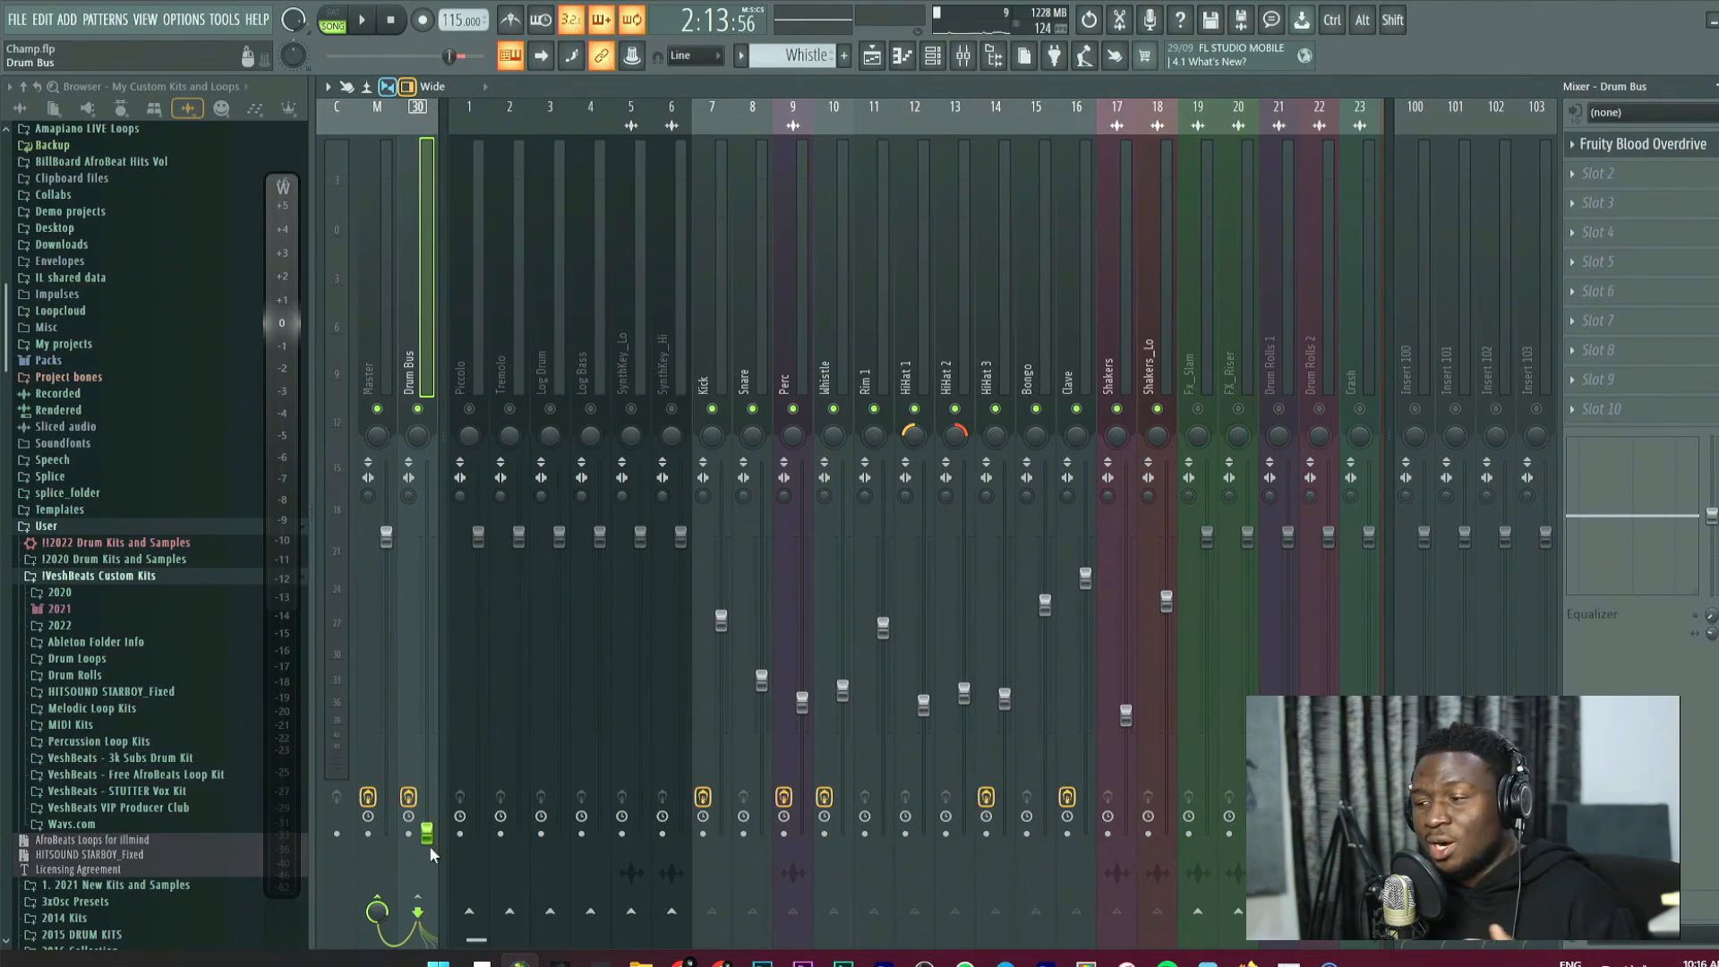
# Raise the Drum Bus fader from silence to blend in the overdriven drums, and toggle its mute to compare during playback.
pyautogui.press('space')
pyautogui.moveTo(427, 834); pyautogui.dragTo(423, 705)
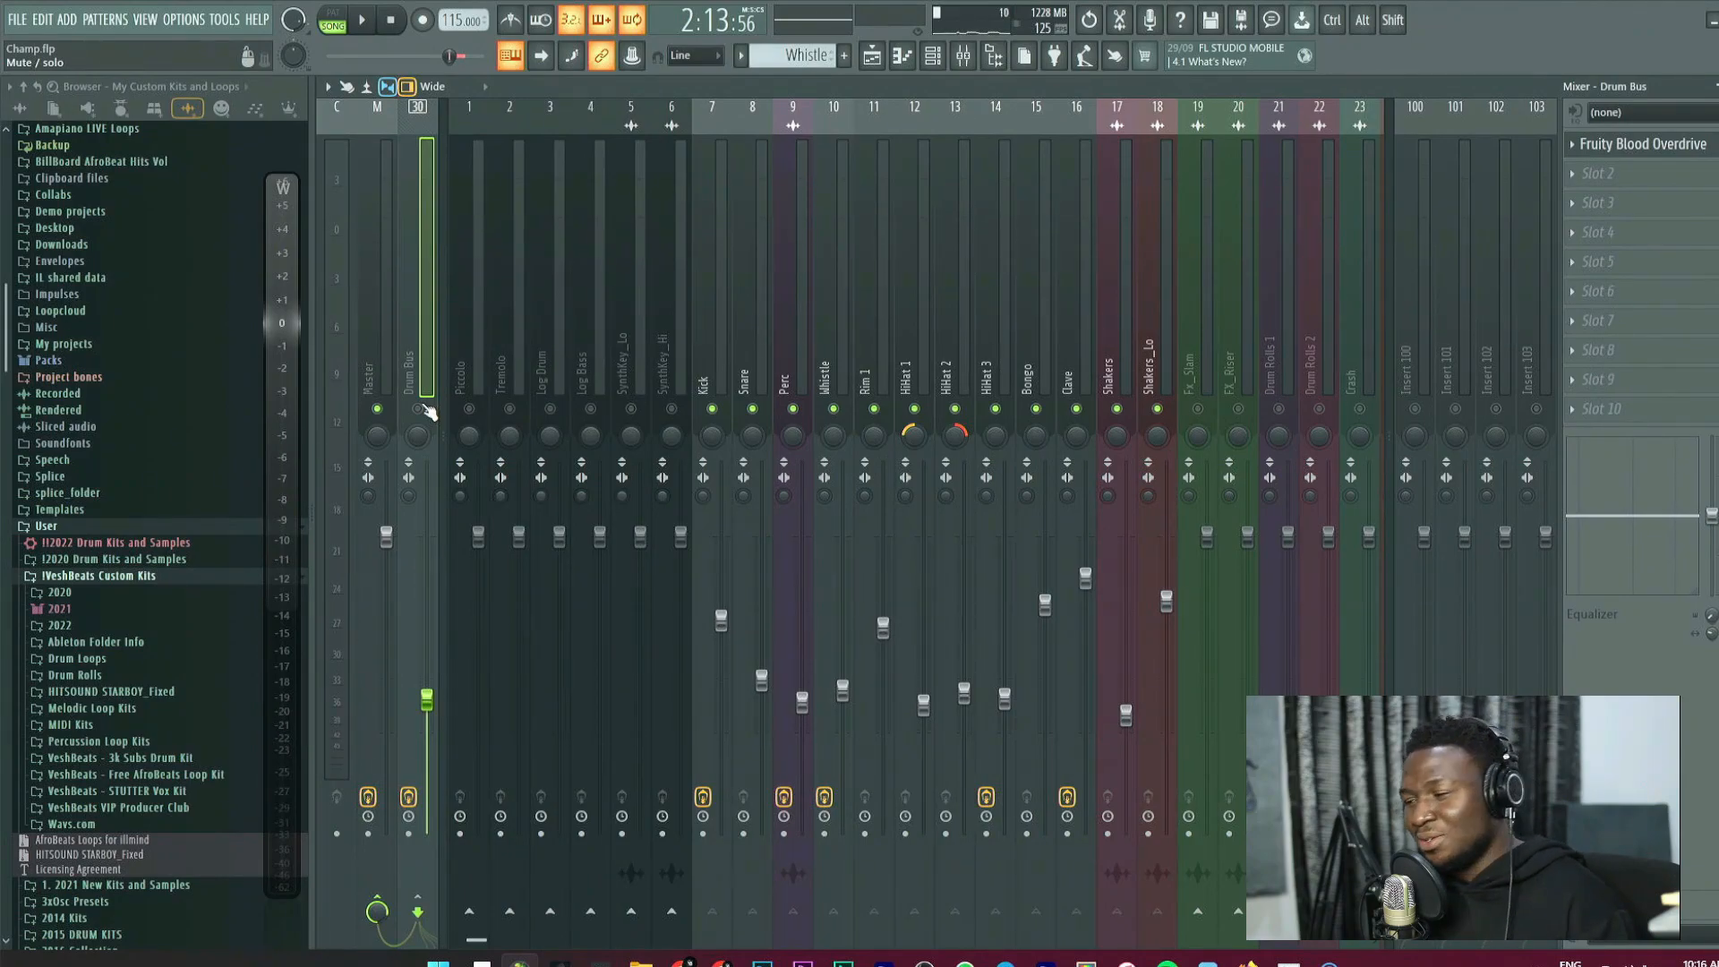
pyautogui.click(417, 409)
pyautogui.press('space')
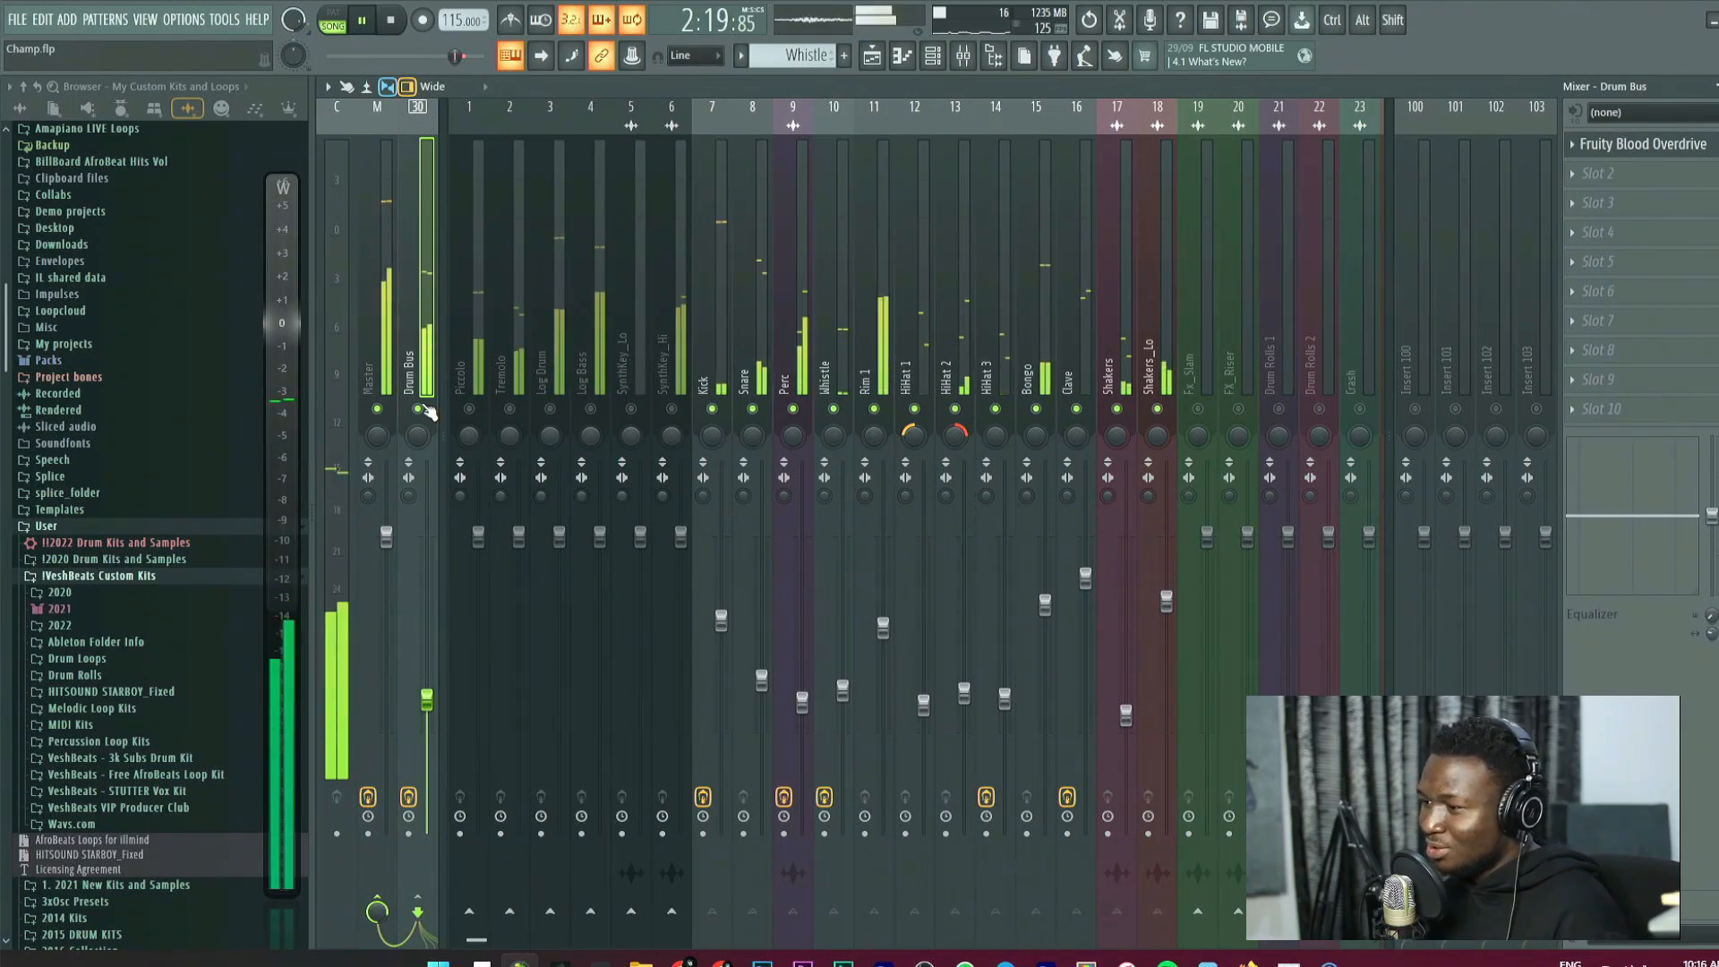
pyautogui.click(417, 409)
pyautogui.press('space')
# Reset the Drum Bus track to default and dock it back to the middle group.
pyautogui.rightClick(424, 375)
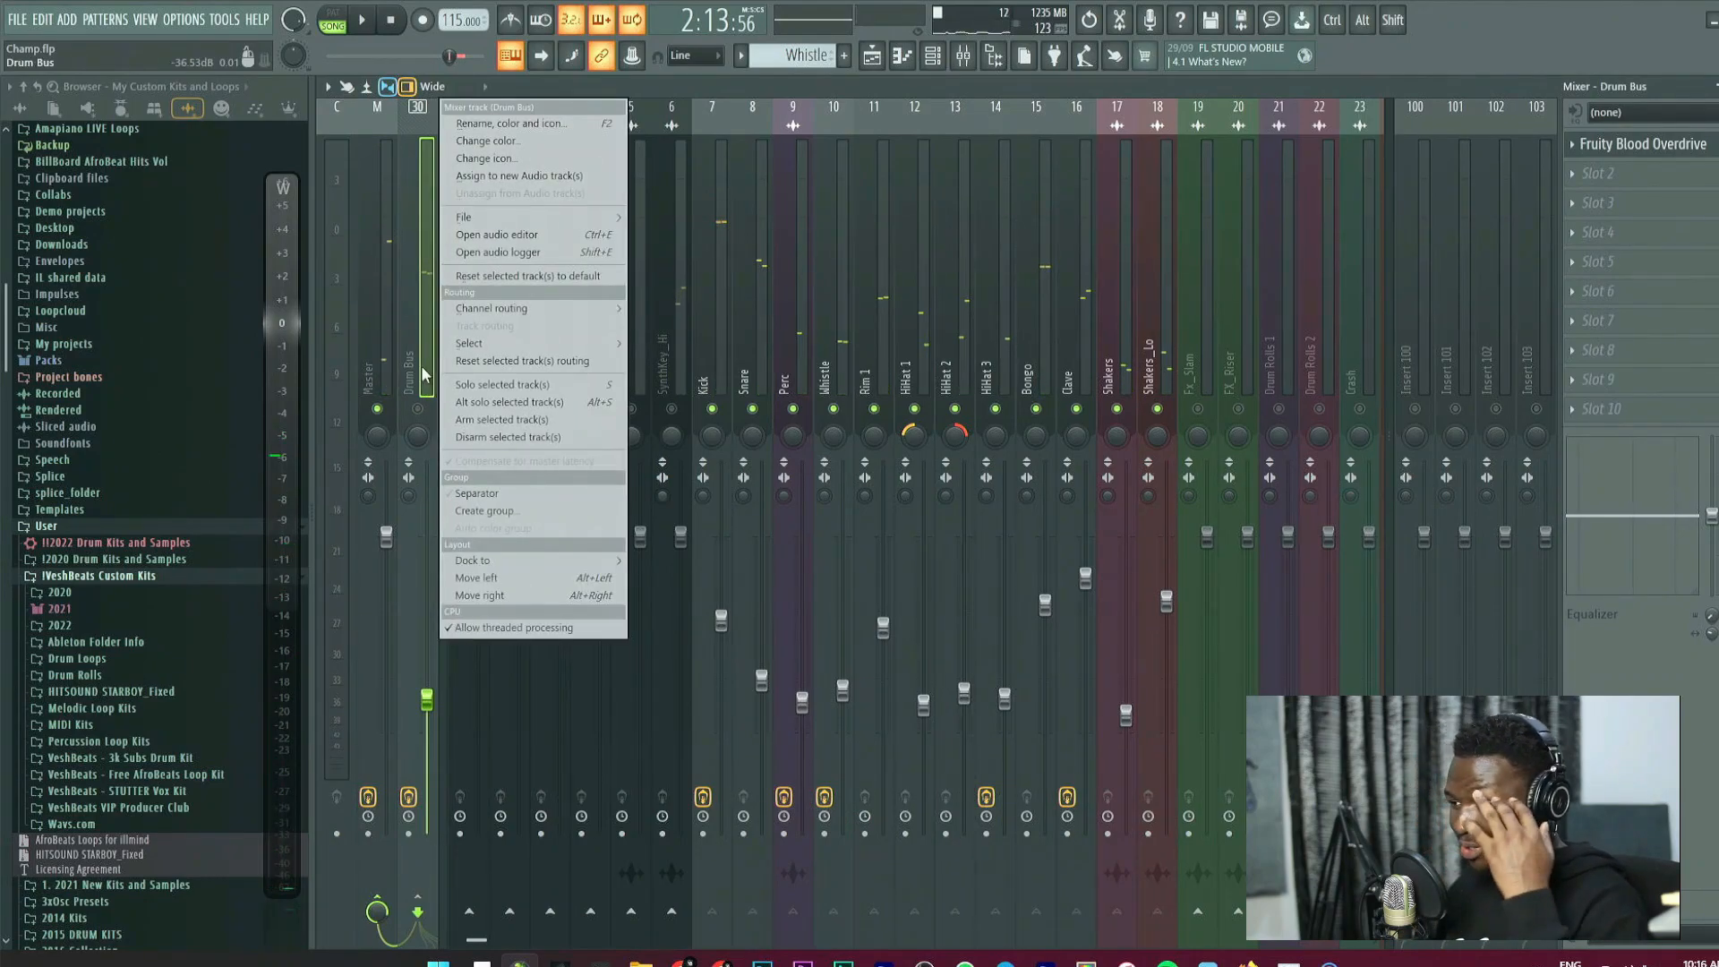
pyautogui.click(484, 277)
pyautogui.click(1000, 533)
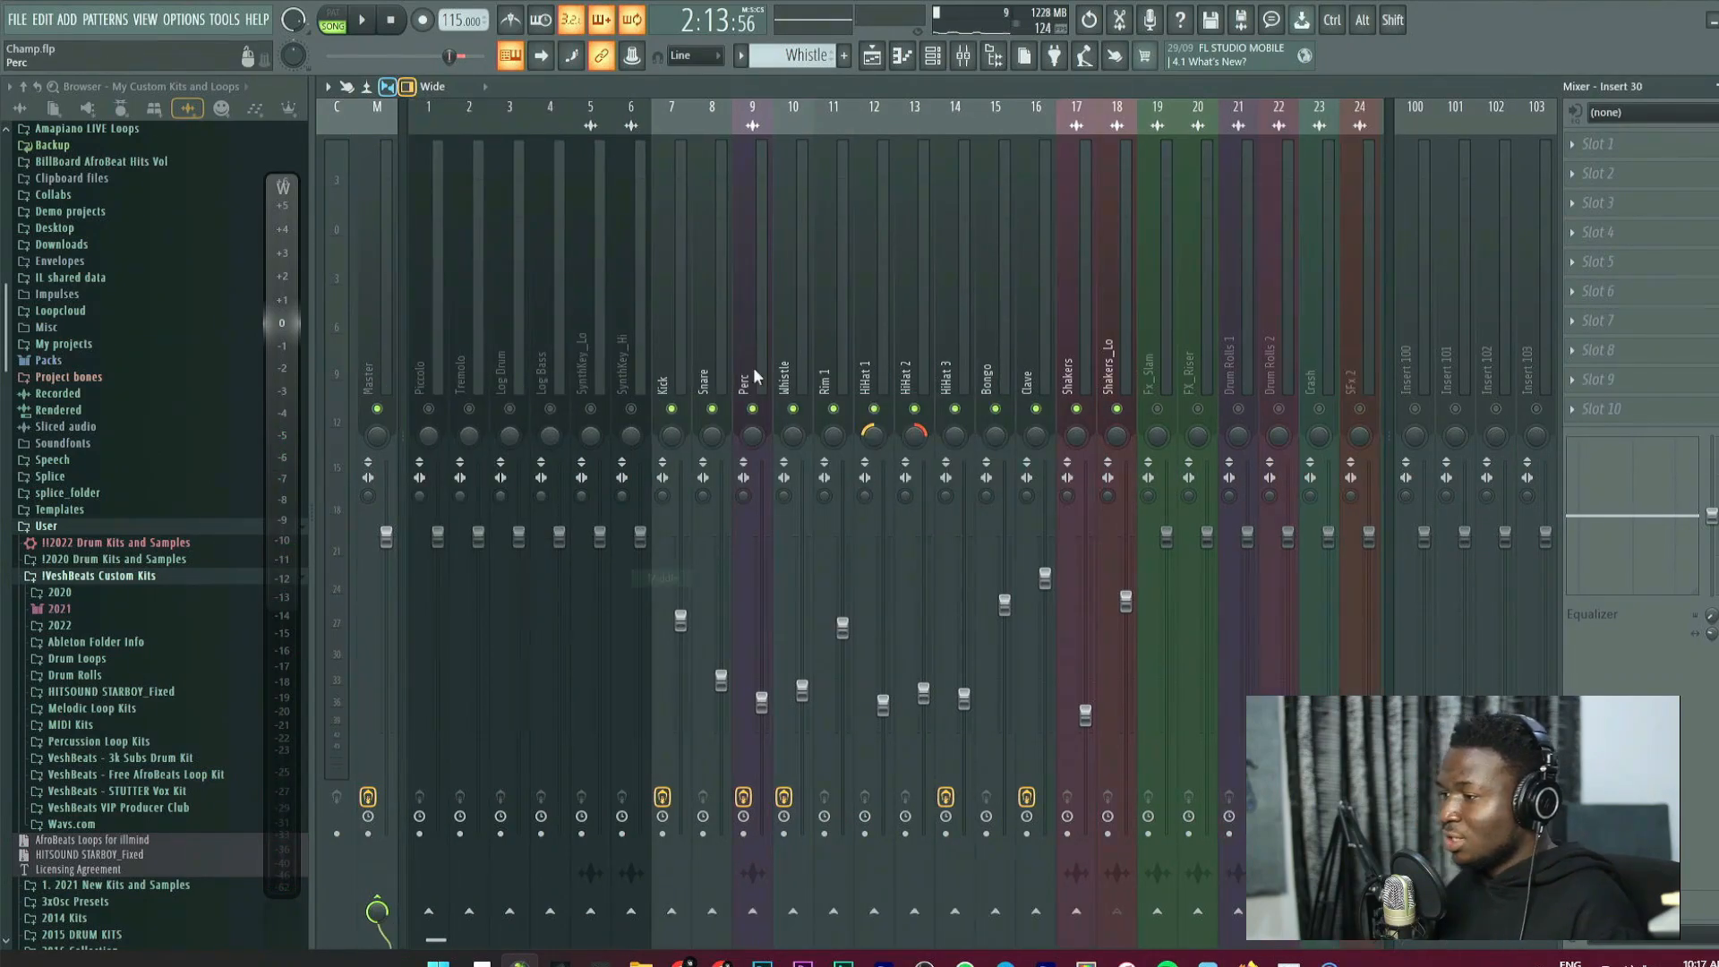
# Bring Log Bass into the mix and lower its fader to about 51% (-12.3 dB) while comparing it with the Kick.
pyautogui.click(599, 340)
pyautogui.click(670, 342)
pyautogui.press('space')
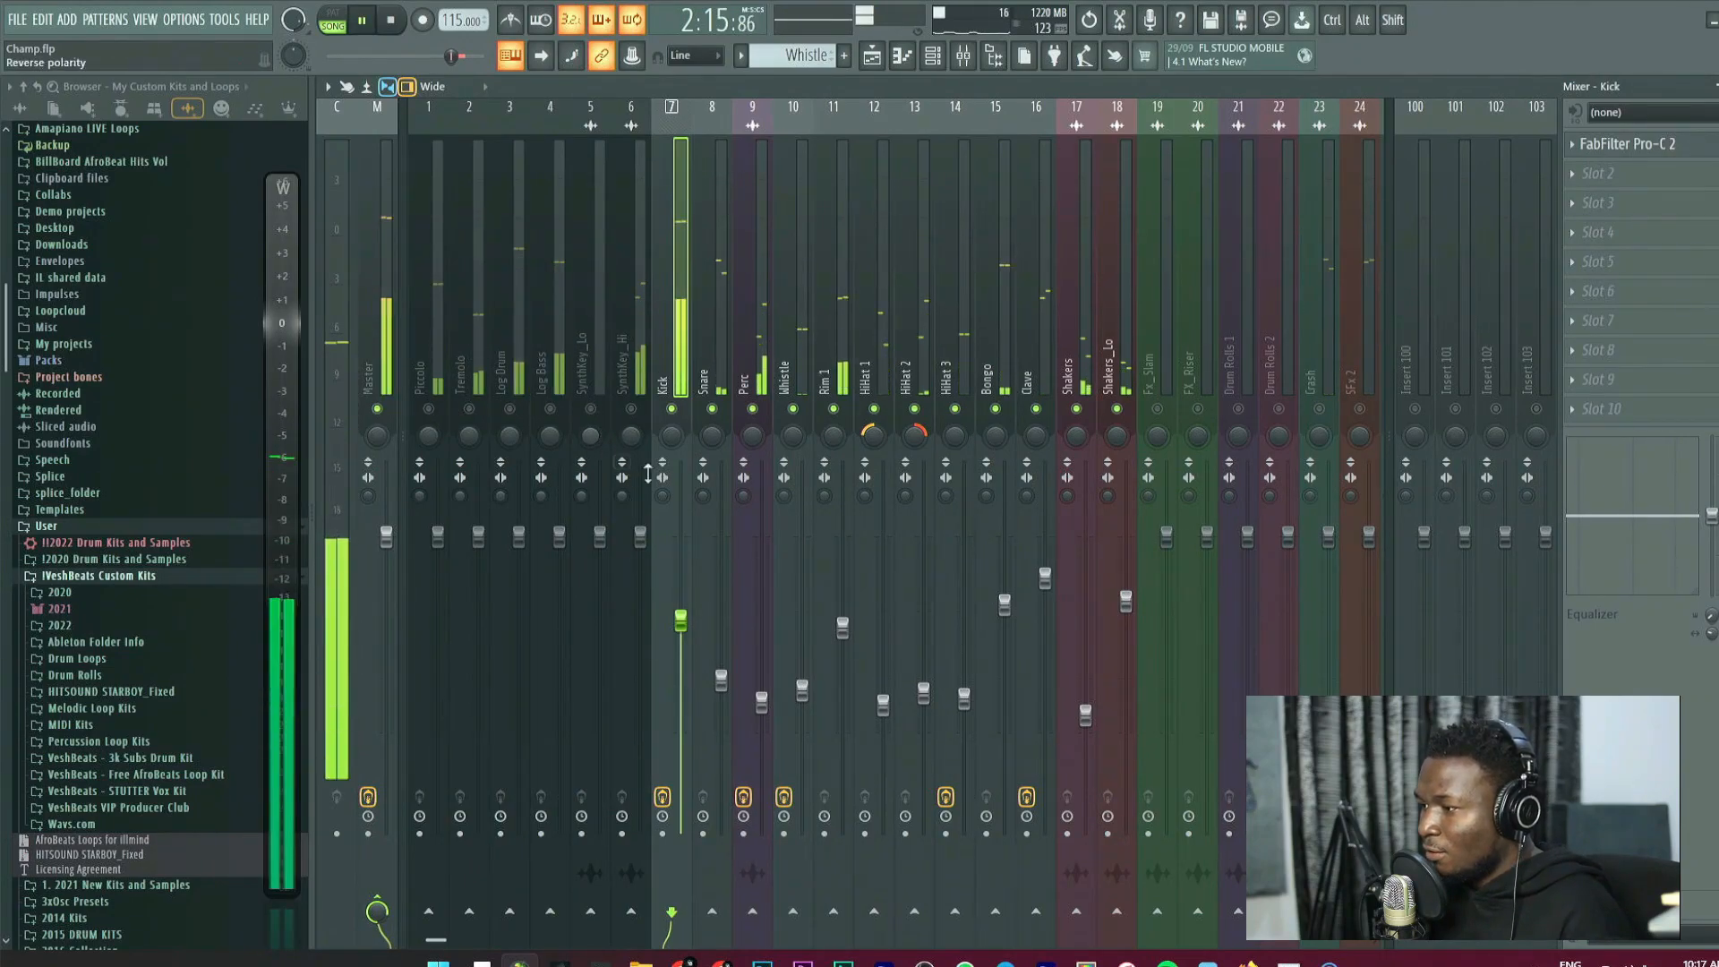
pyautogui.press('space')
pyautogui.click(566, 481)
pyautogui.press('space')
pyautogui.moveTo(562, 550); pyautogui.dragTo(563, 673)
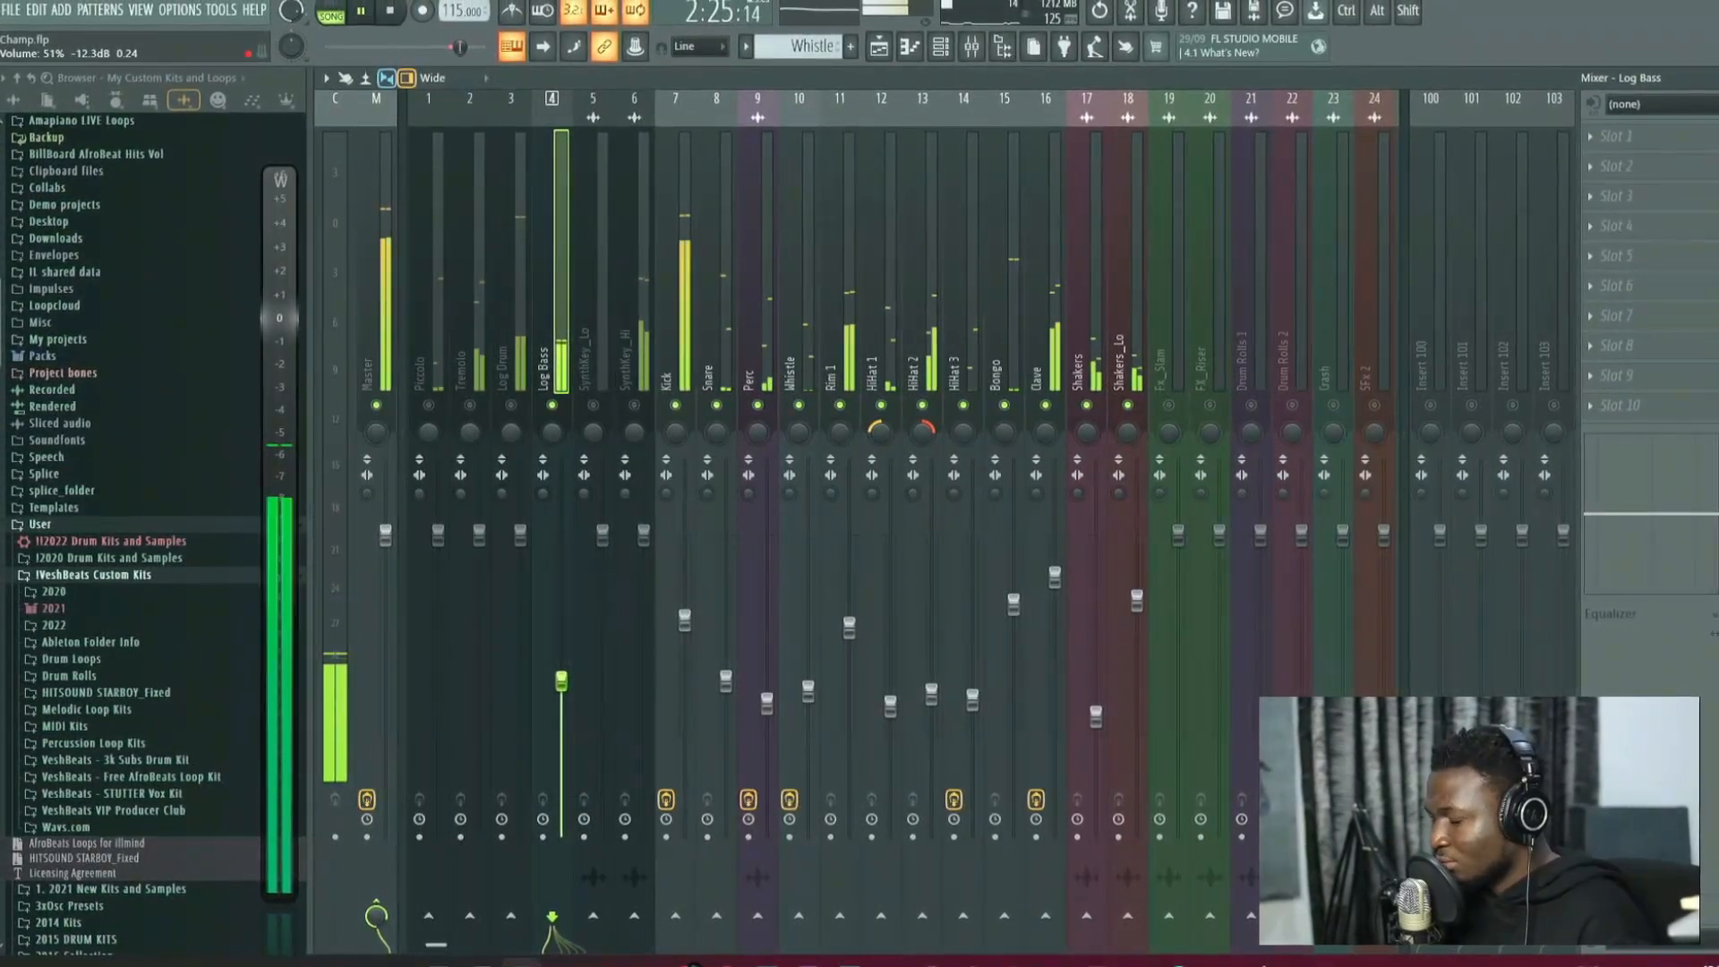
pyautogui.press('space')
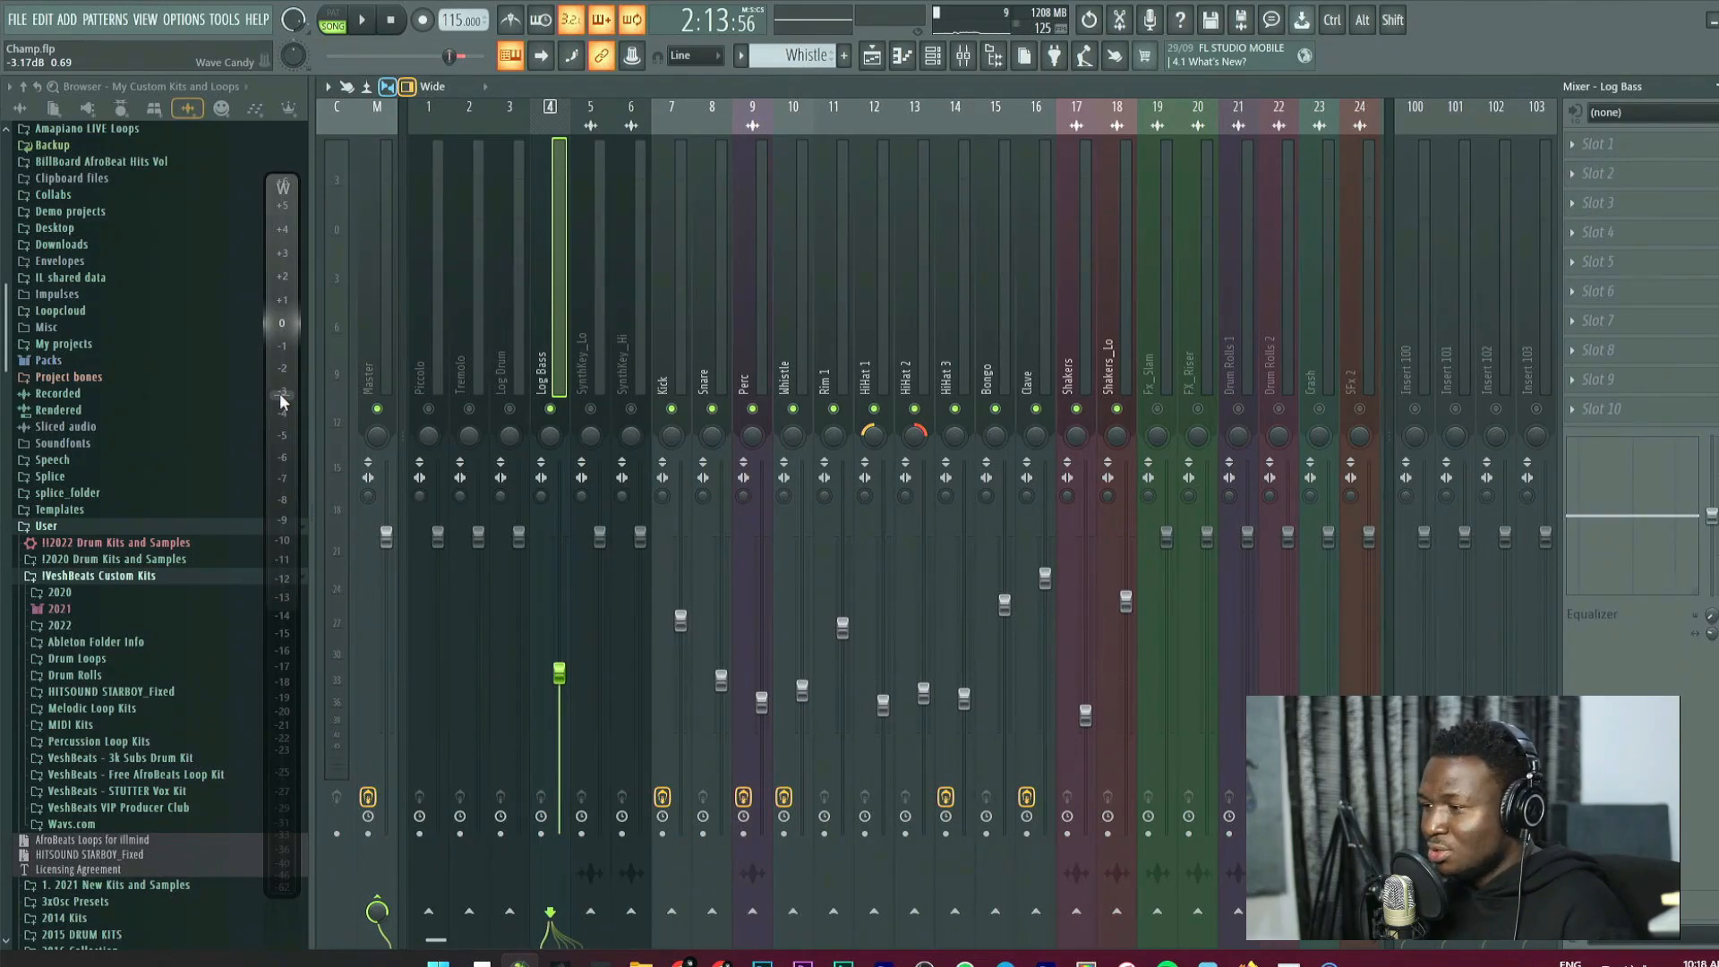
# Play the chorus and check the overall mix level on the Wave Candy meter.
pyautogui.moveTo(278, 459)
pyautogui.mouseDown()
pyautogui.moveTo(280, 326)
pyautogui.moveTo(273, 491)
pyautogui.mouseUp()
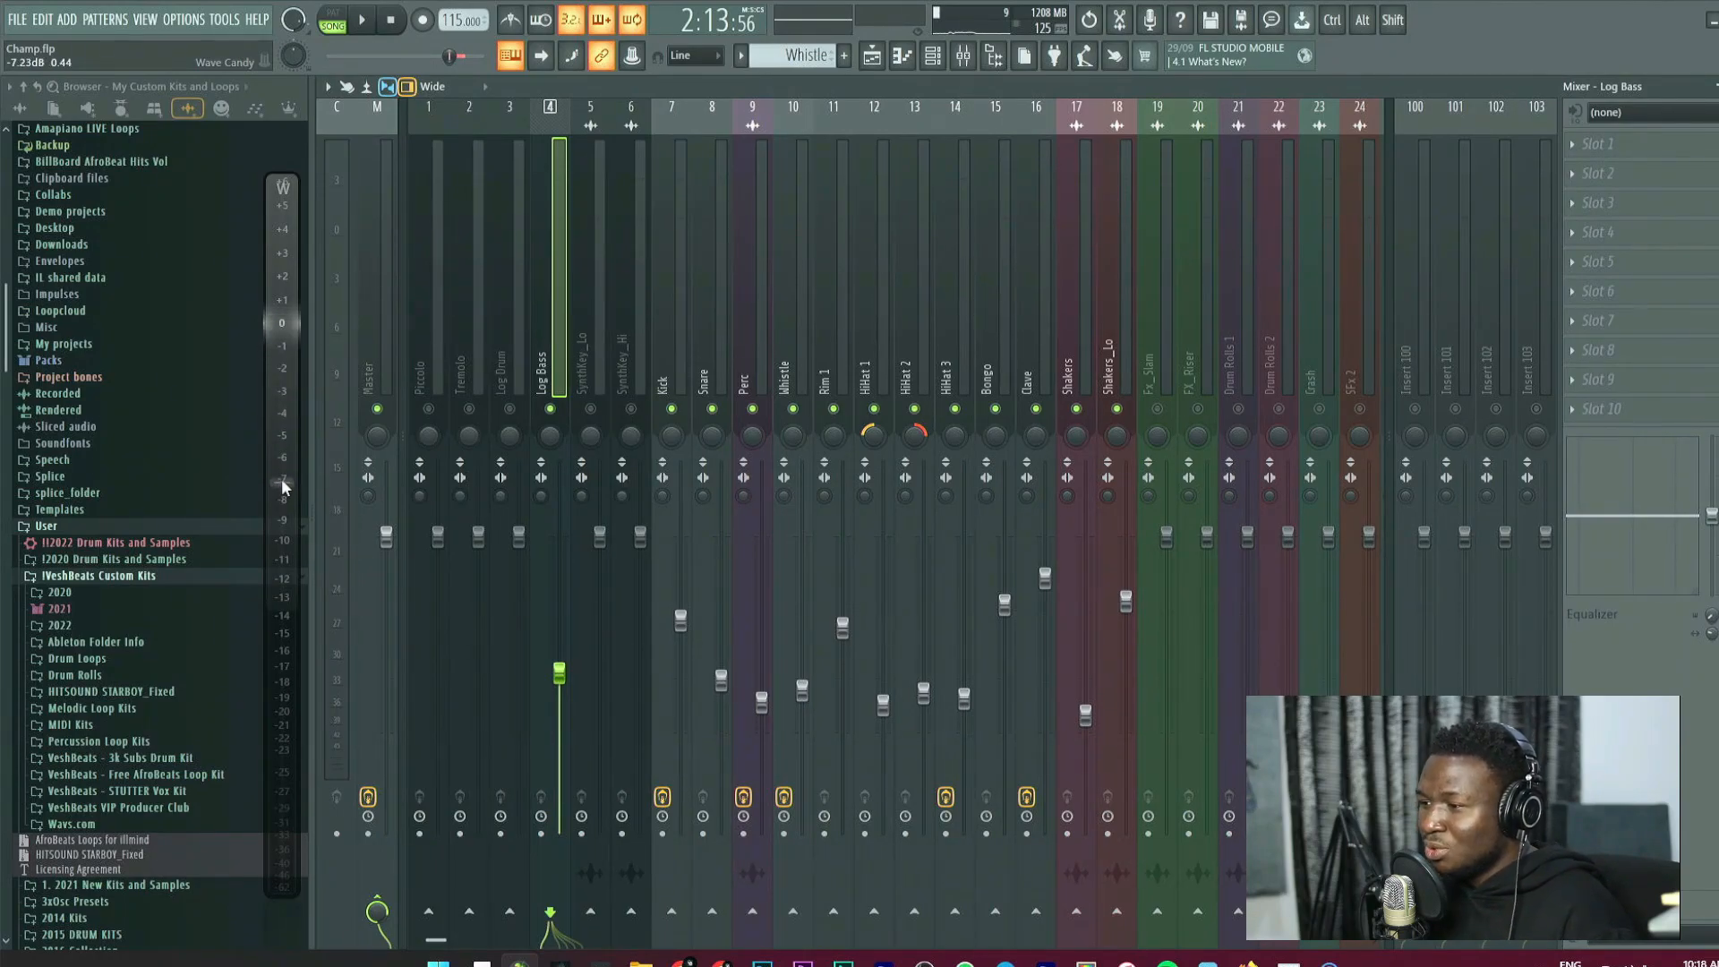
pyautogui.press('space')
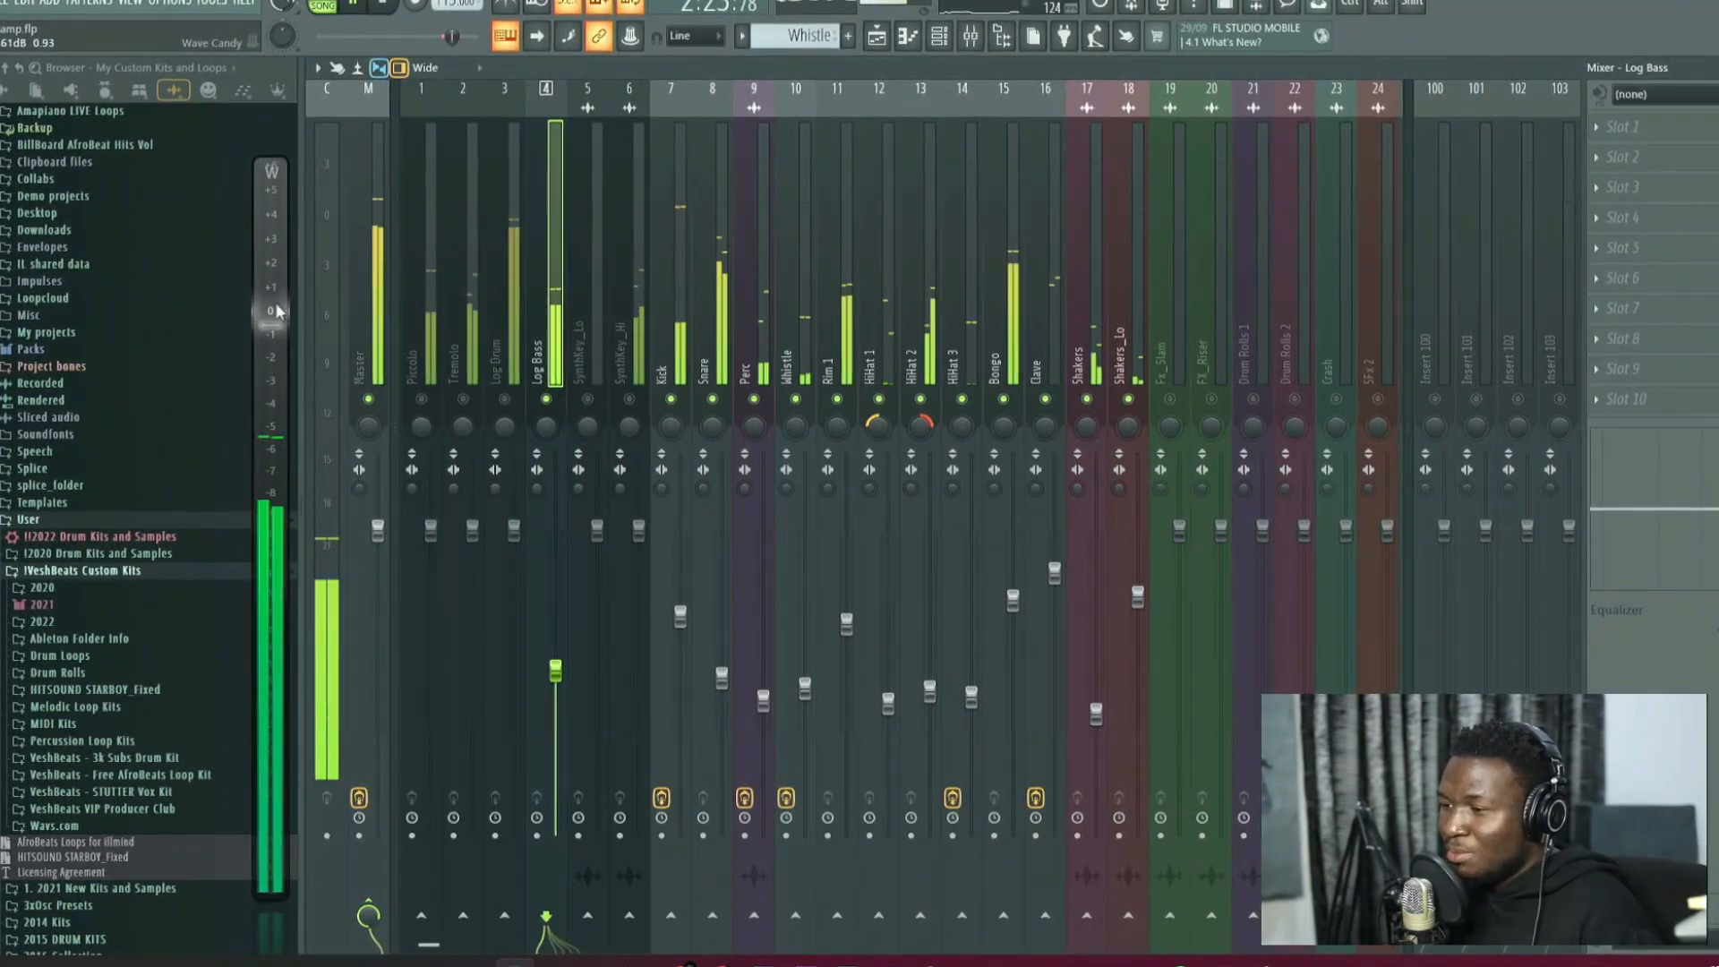
# Bring Log Drum into the mix and lower its fader to about 61% (-9.6 dB) against the Log Bass.
pyautogui.moveTo(512, 529); pyautogui.dragTo(512, 641)
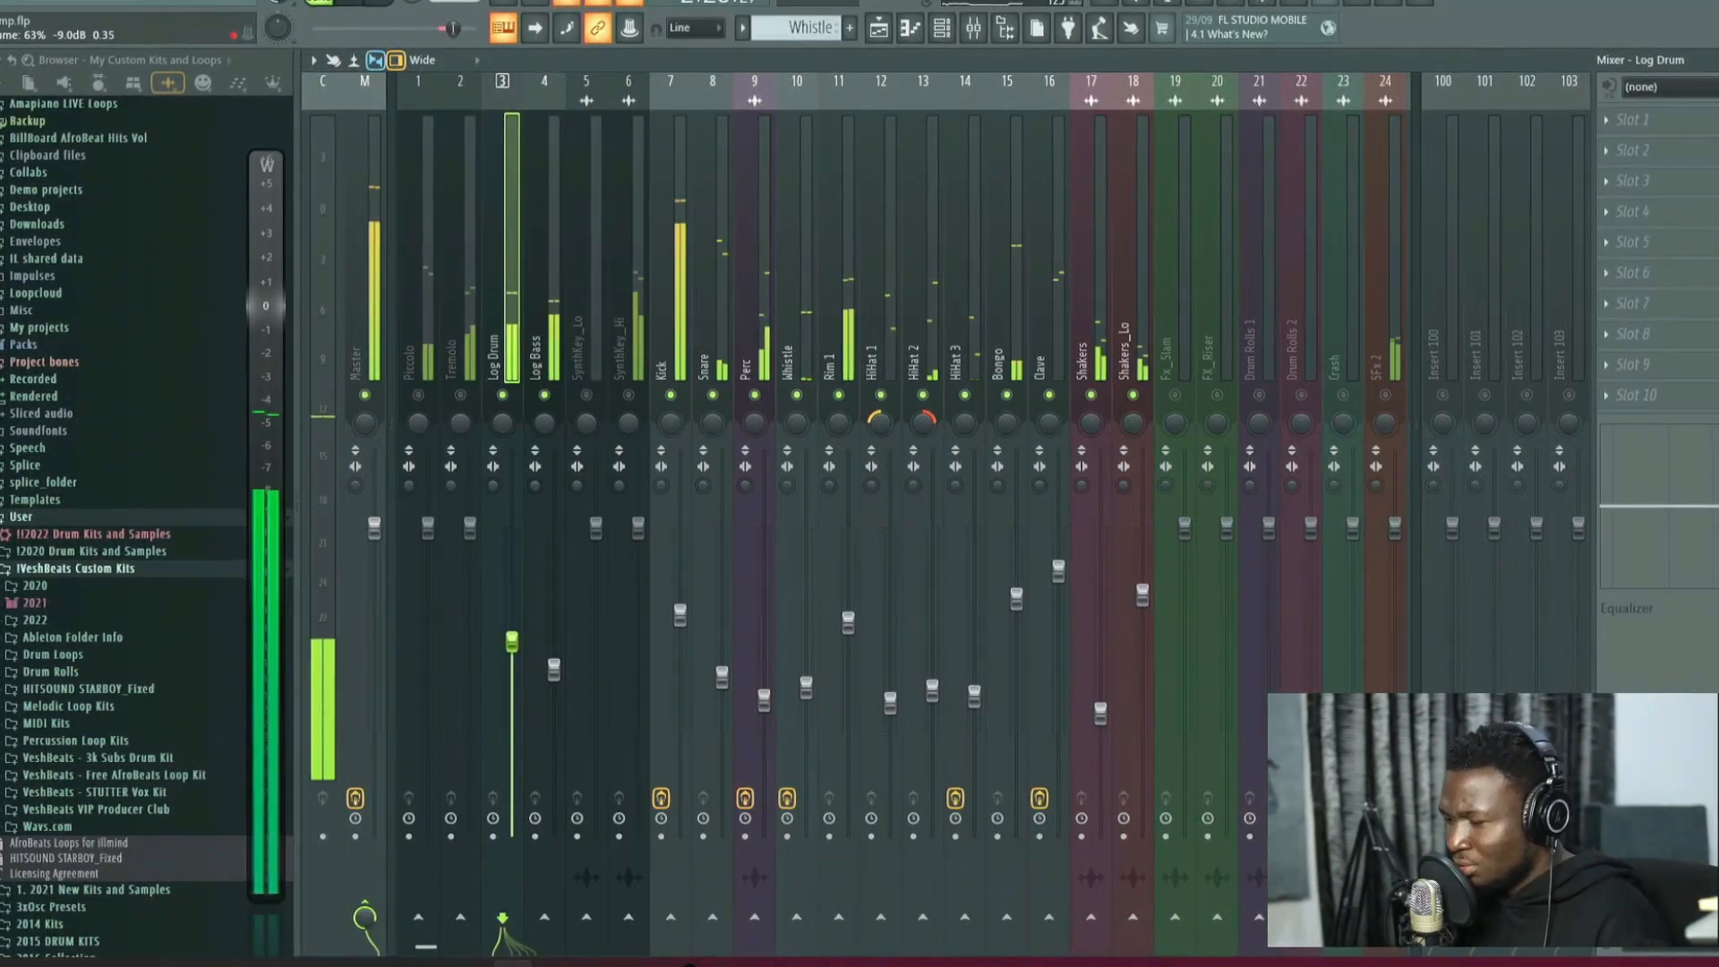
pyautogui.click(552, 669)
pyautogui.moveTo(510, 641); pyautogui.dragTo(509, 649)
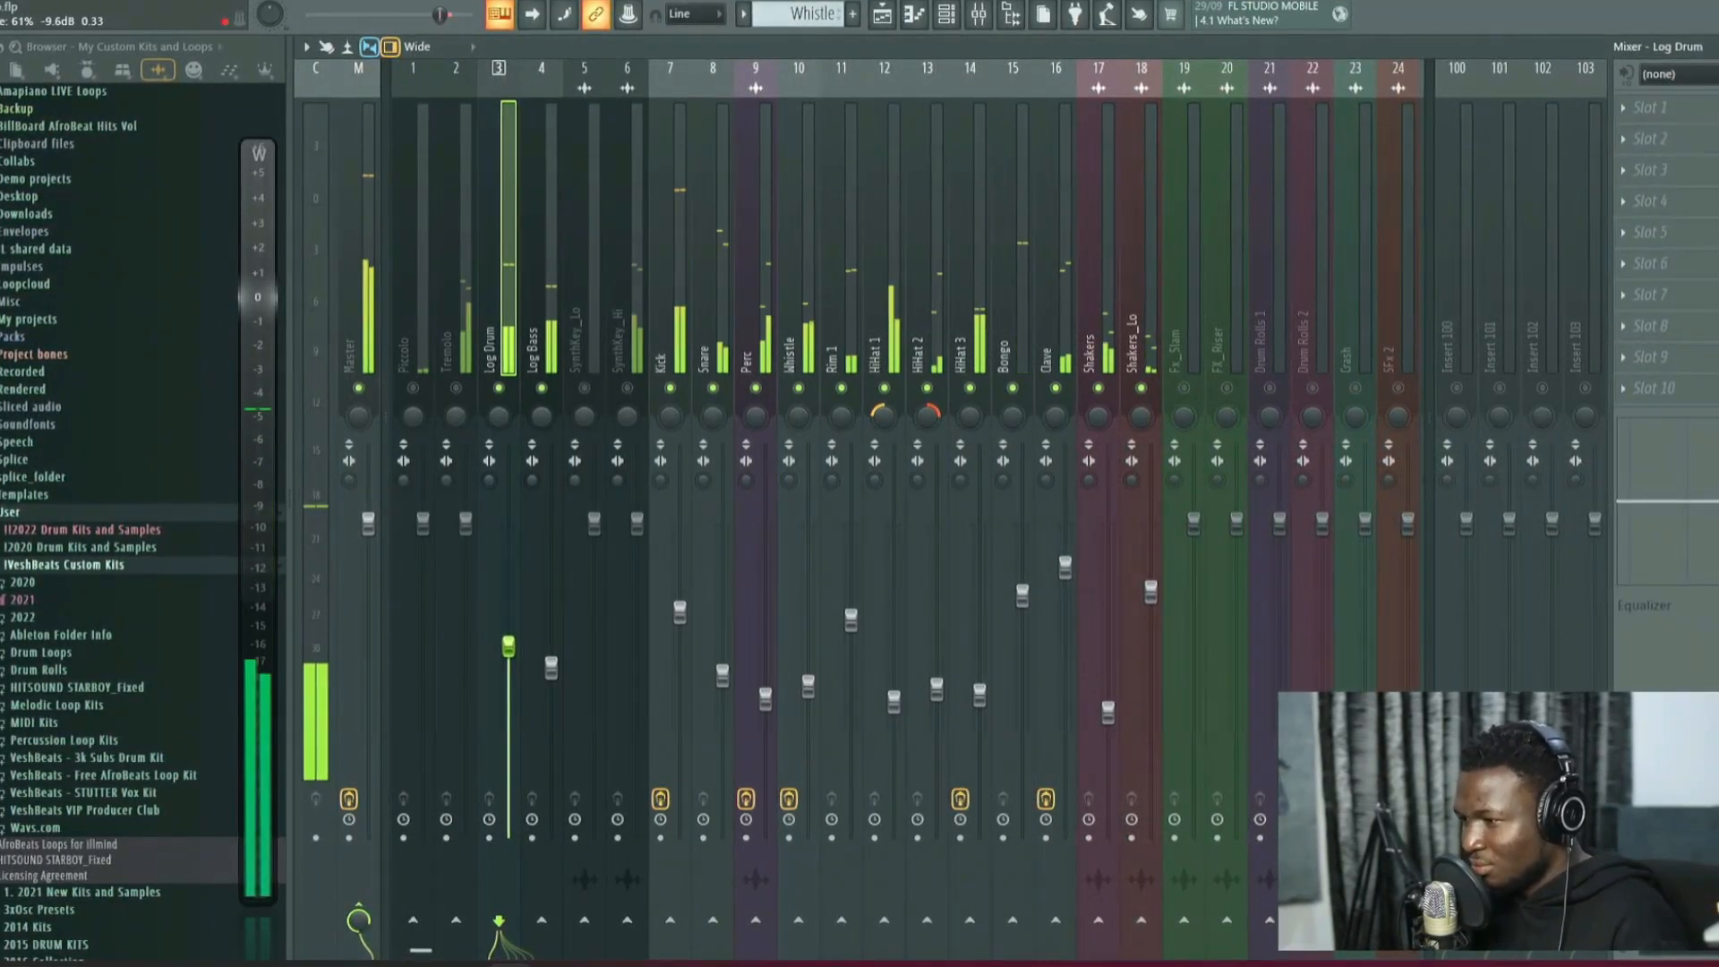
# Fine-tune the Log Drum and Log Bass faders together during playback, leaving Log Bass at about 53% (-11.9 dB).
pyautogui.keyDown('ctrl'); pyautogui.click(541, 296); pyautogui.keyUp('ctrl')
pyautogui.moveTo(550, 667); pyautogui.dragTo(550, 671)
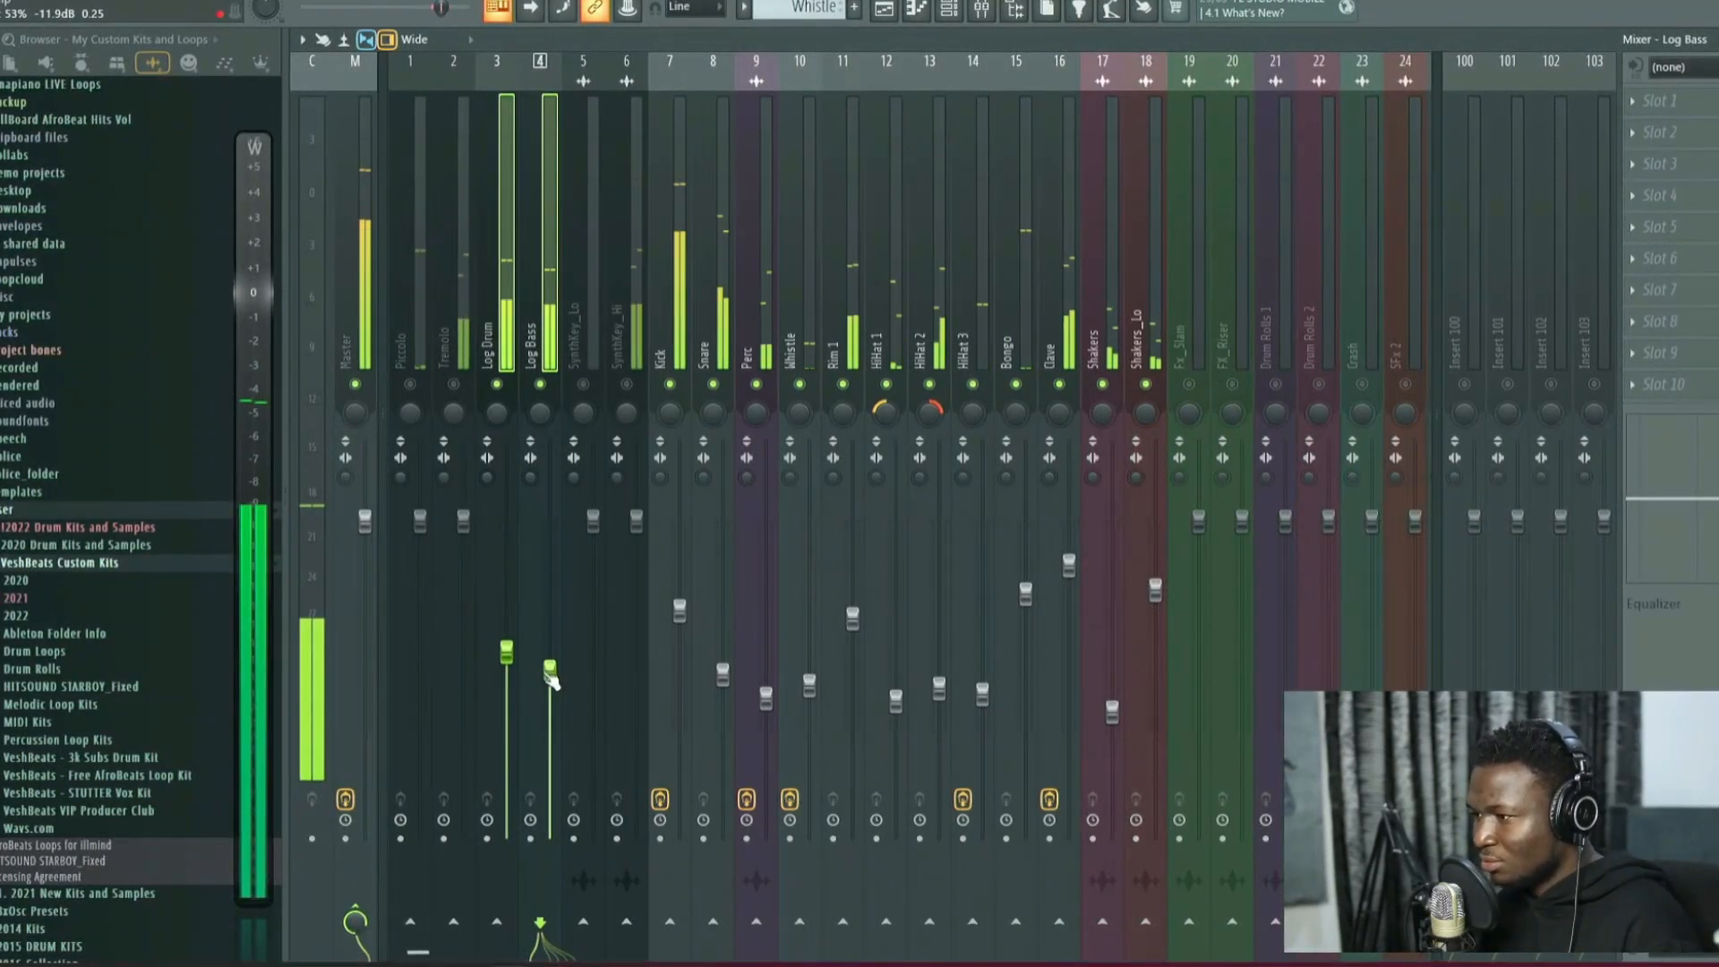
pyautogui.click(574, 336)
pyautogui.click(546, 337)
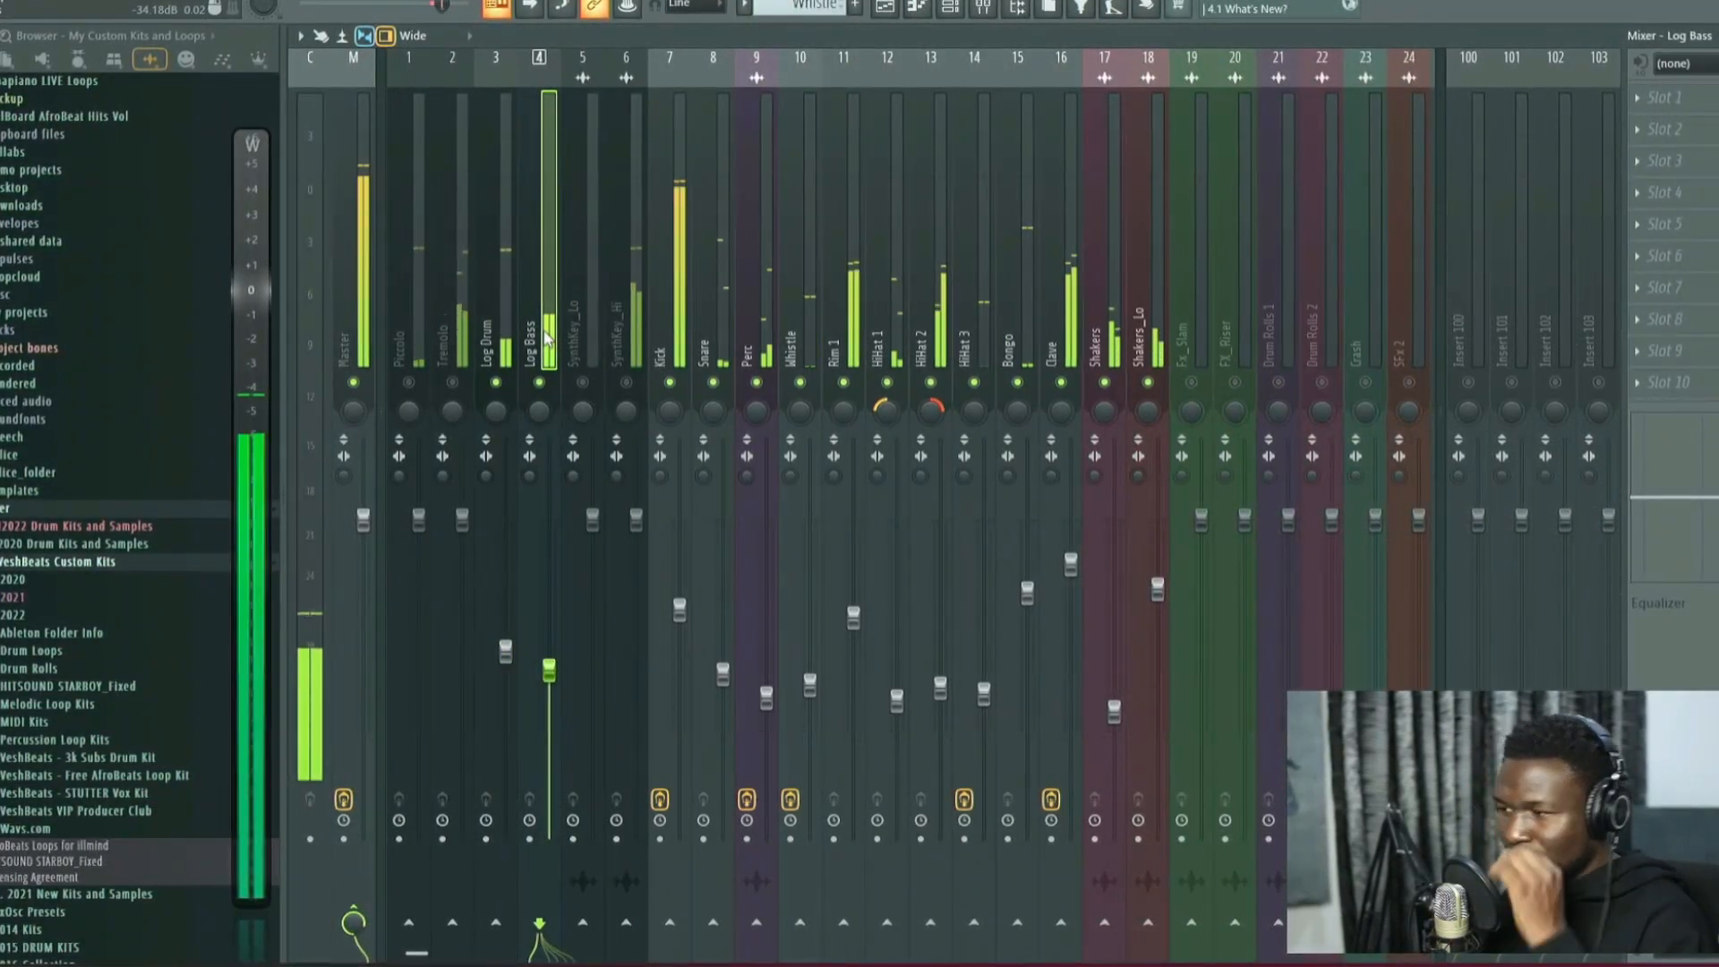
# Lower the Tremolo fader close to the Log Drum's fader level, and play the chorus to check the blend.
pyautogui.click(459, 335)
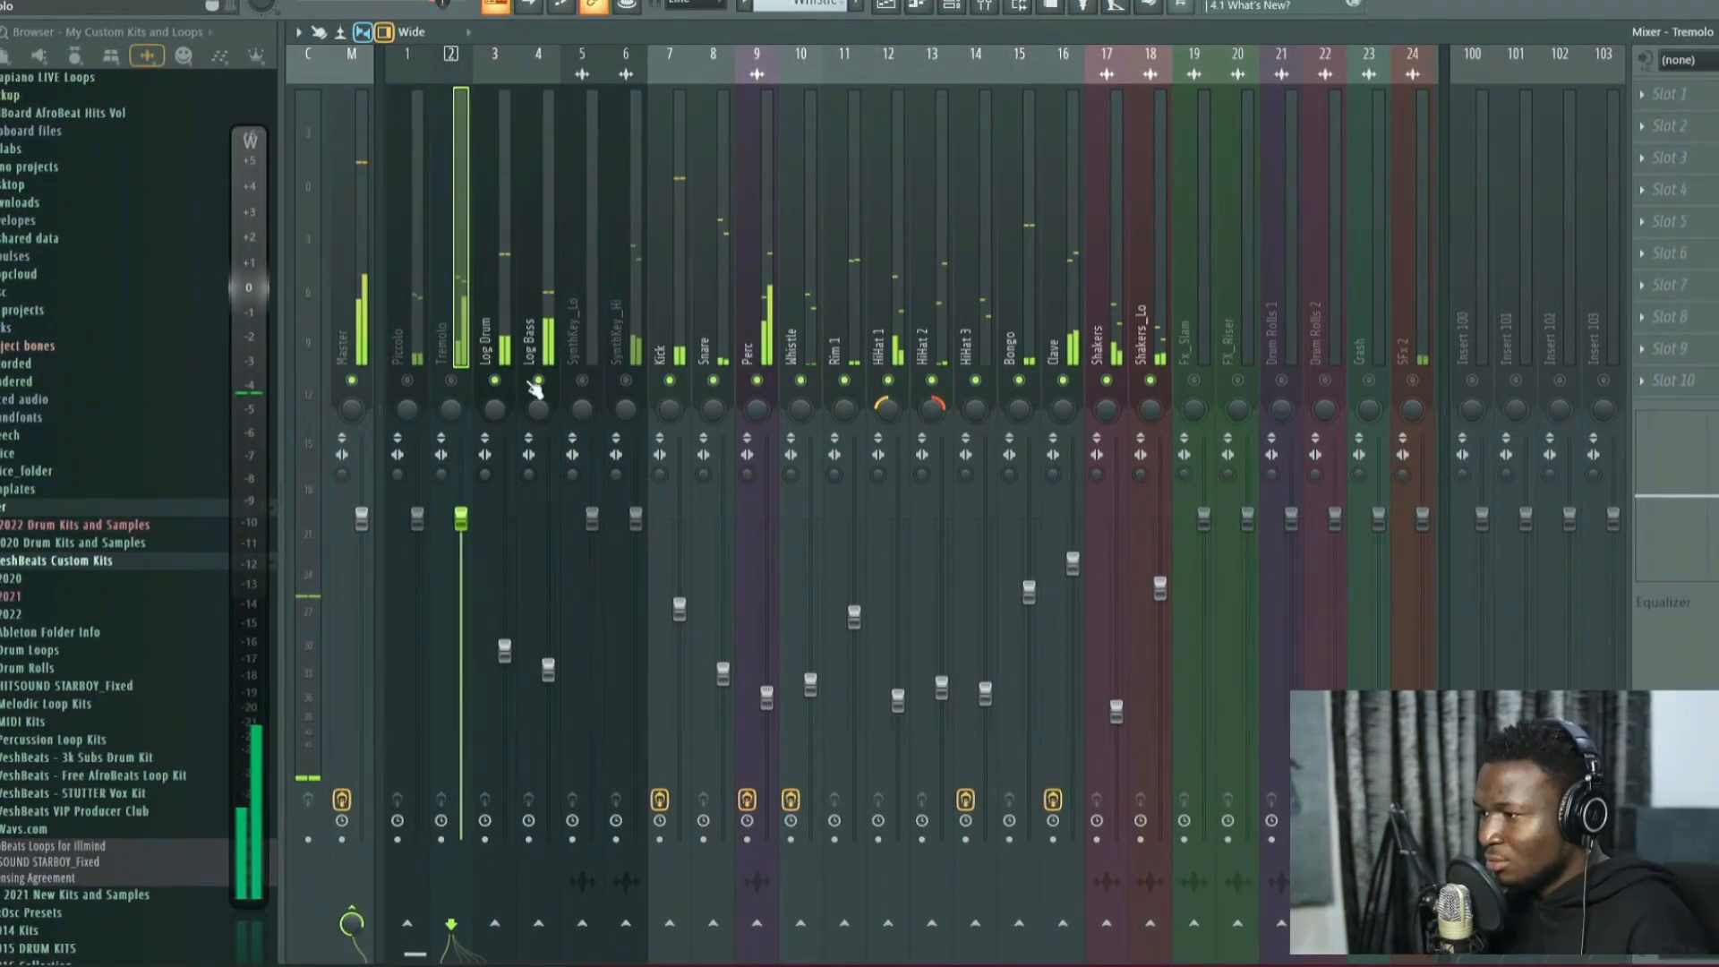
pyautogui.moveTo(460, 518); pyautogui.dragTo(459, 671)
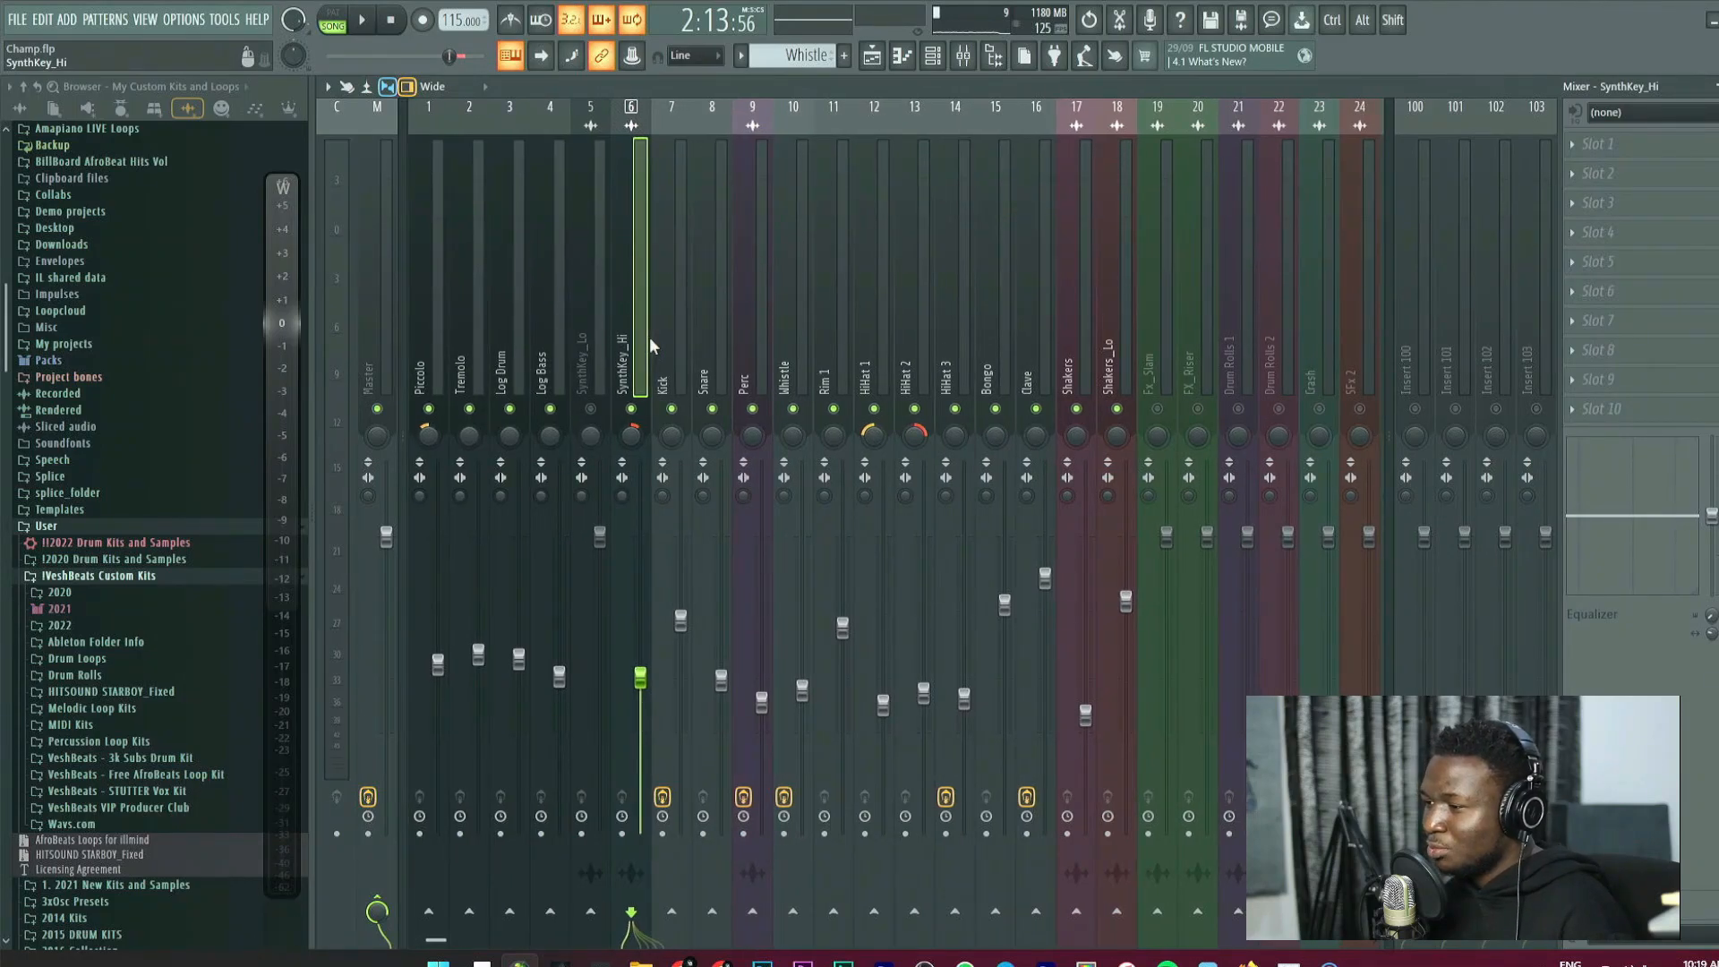
pyautogui.press('space')
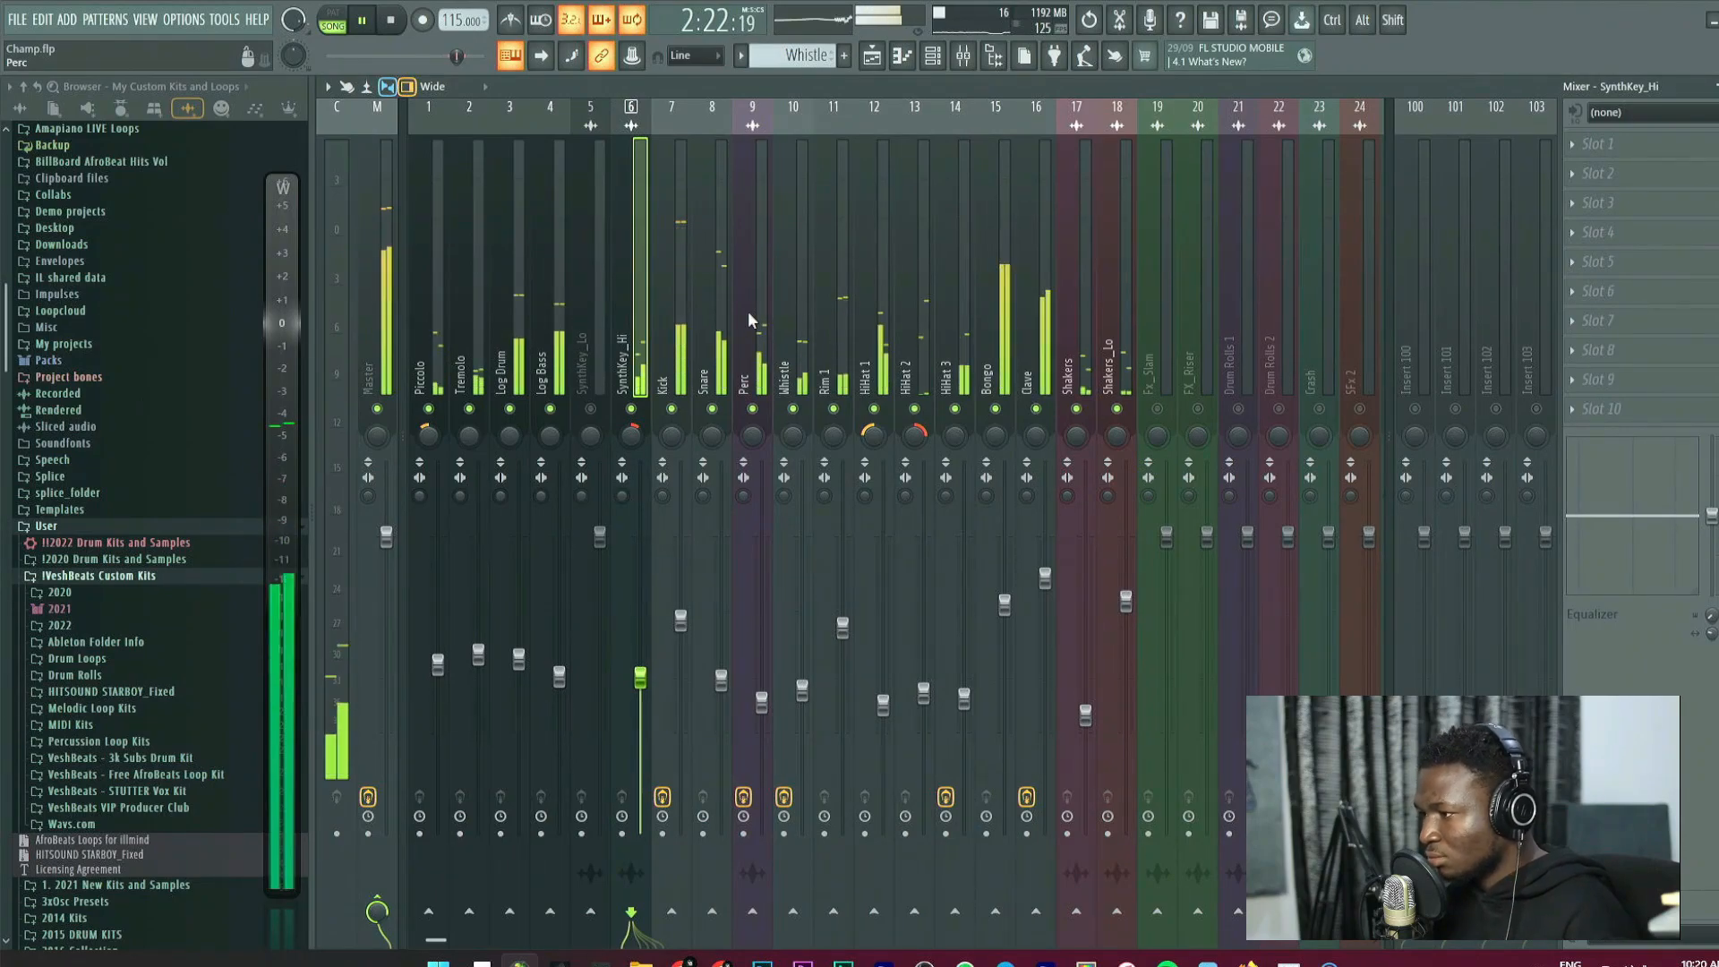
pyautogui.scroll(-5, 910, 341)
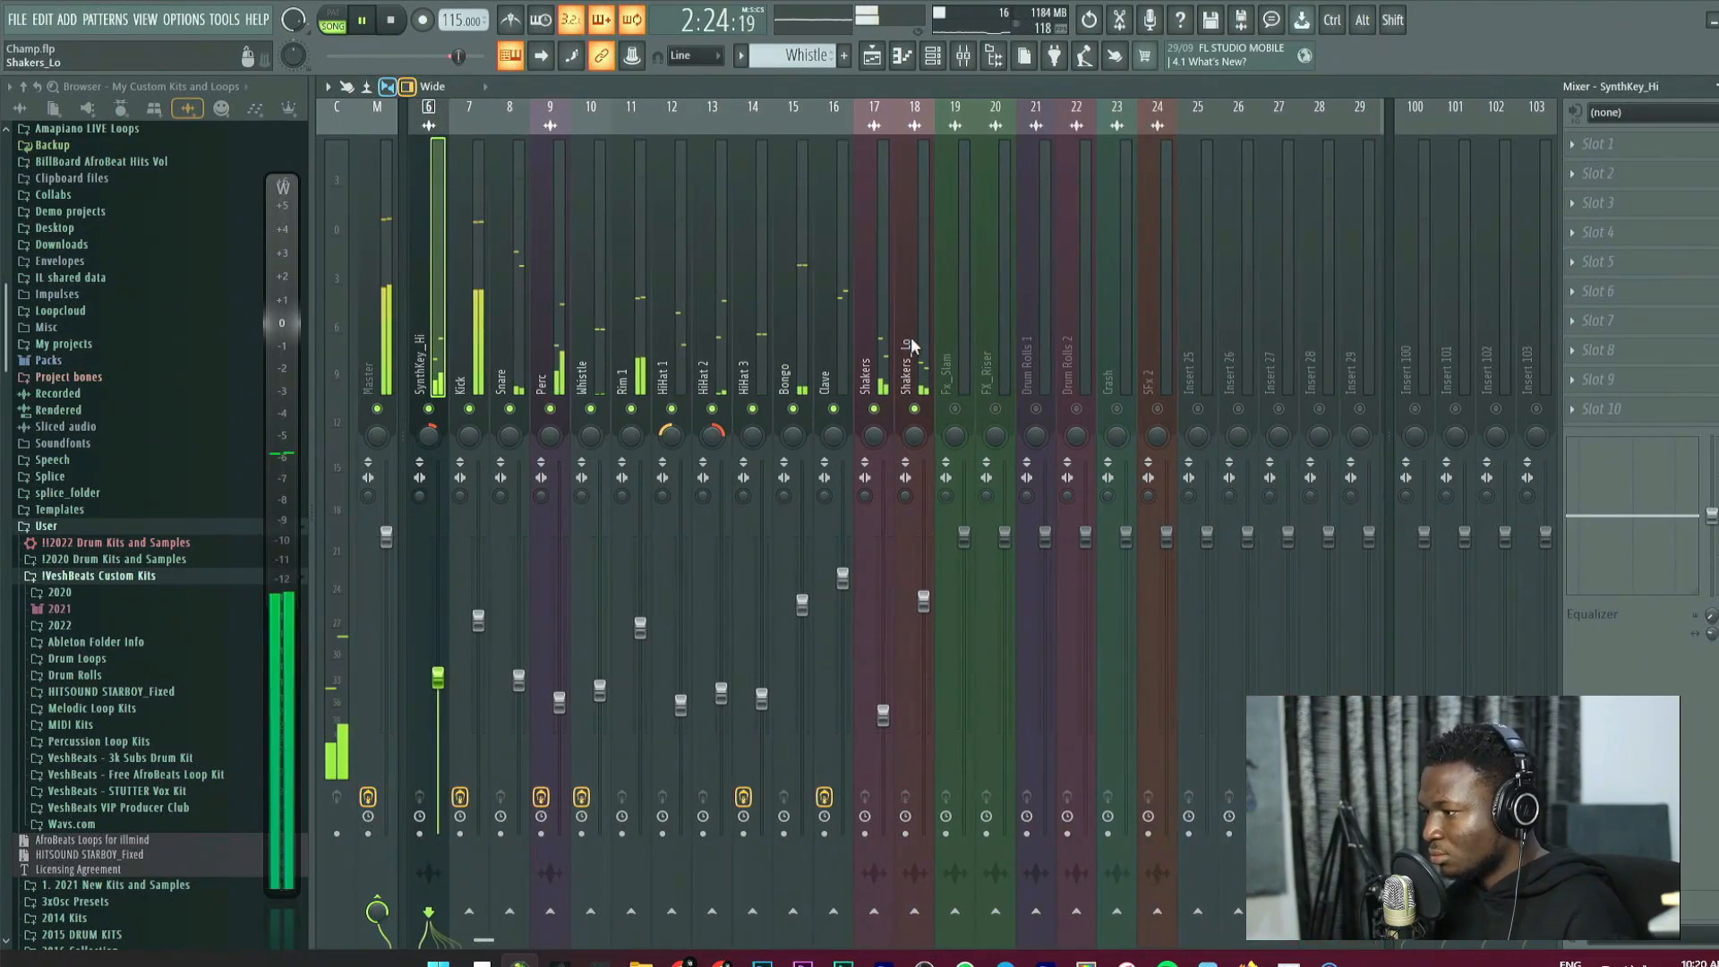
pyautogui.press('space')
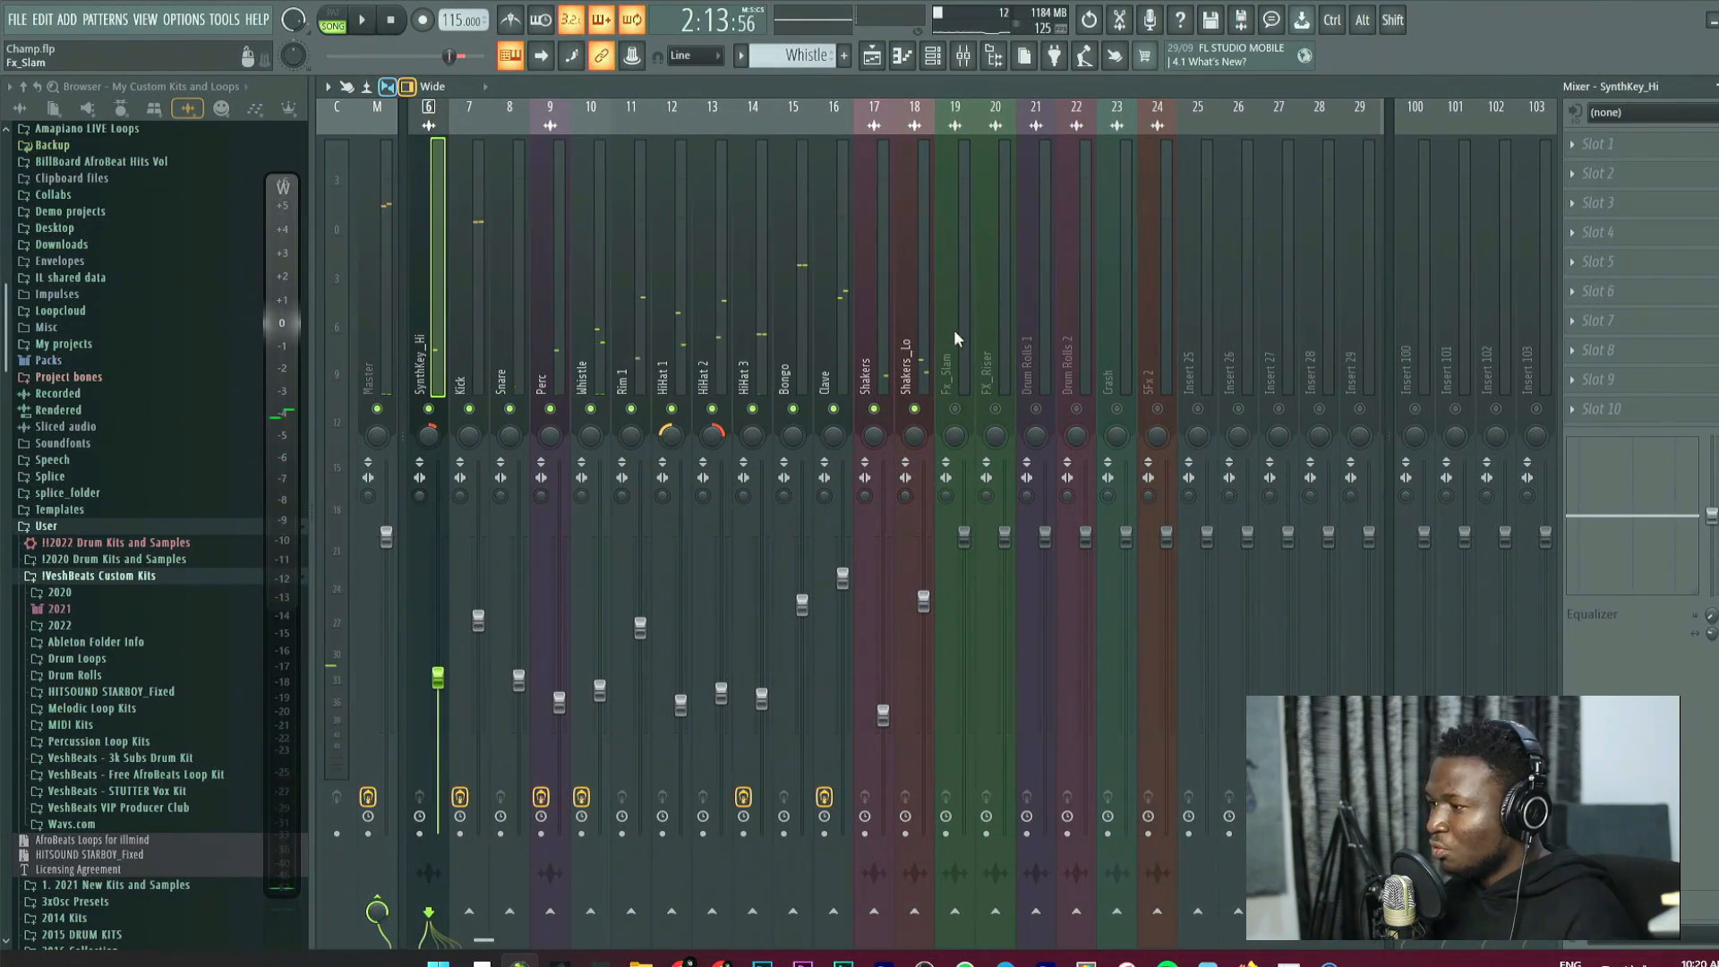
# In the Playlist, replace the Chorus loop with a loop over the Hook section at bar 57 and audition it.
pyautogui.click(1108, 322)
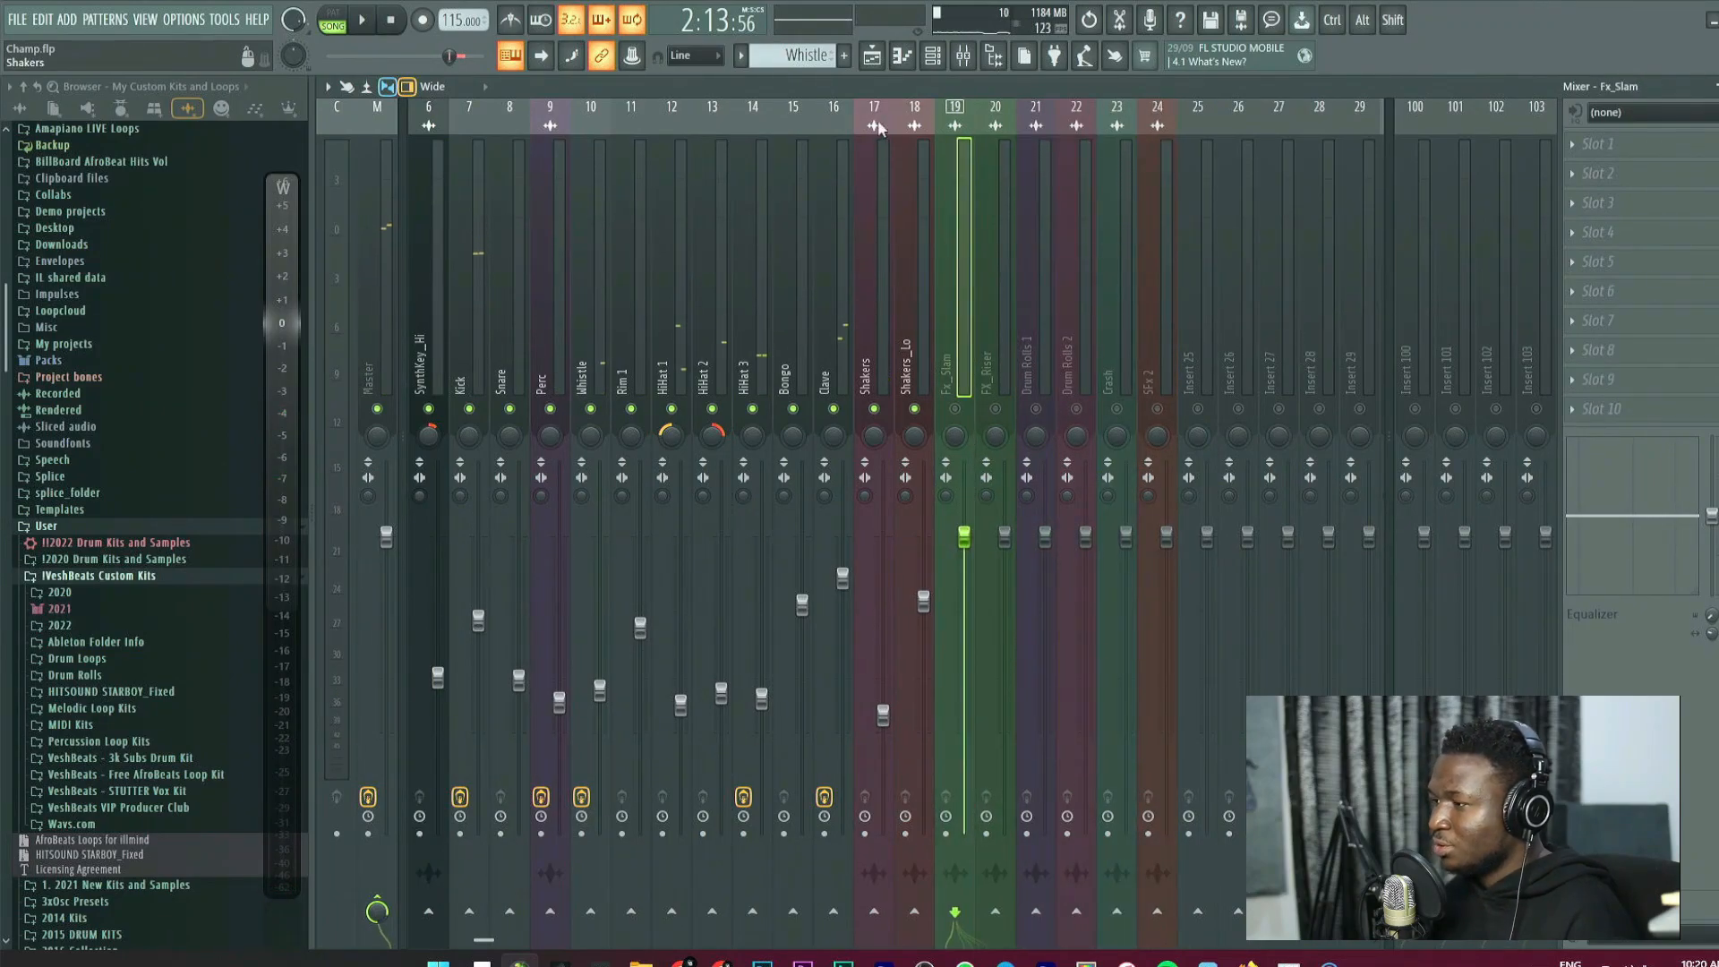
pyautogui.press('F5')
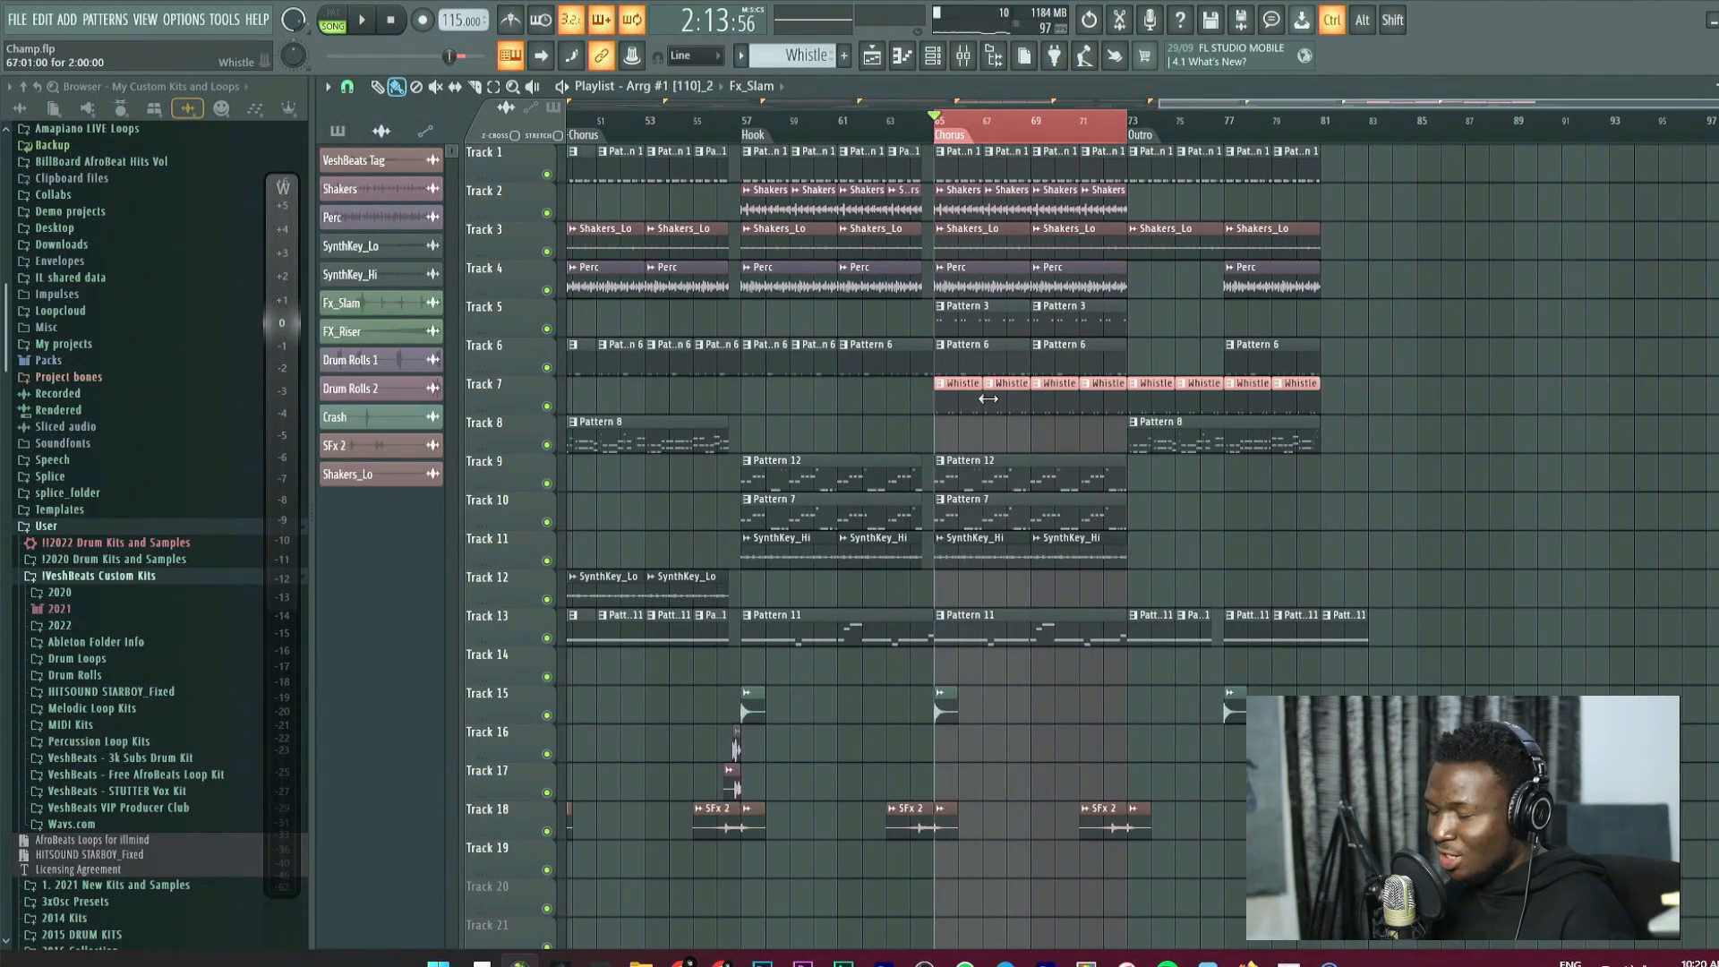
pyautogui.scroll(1, 905, 399)
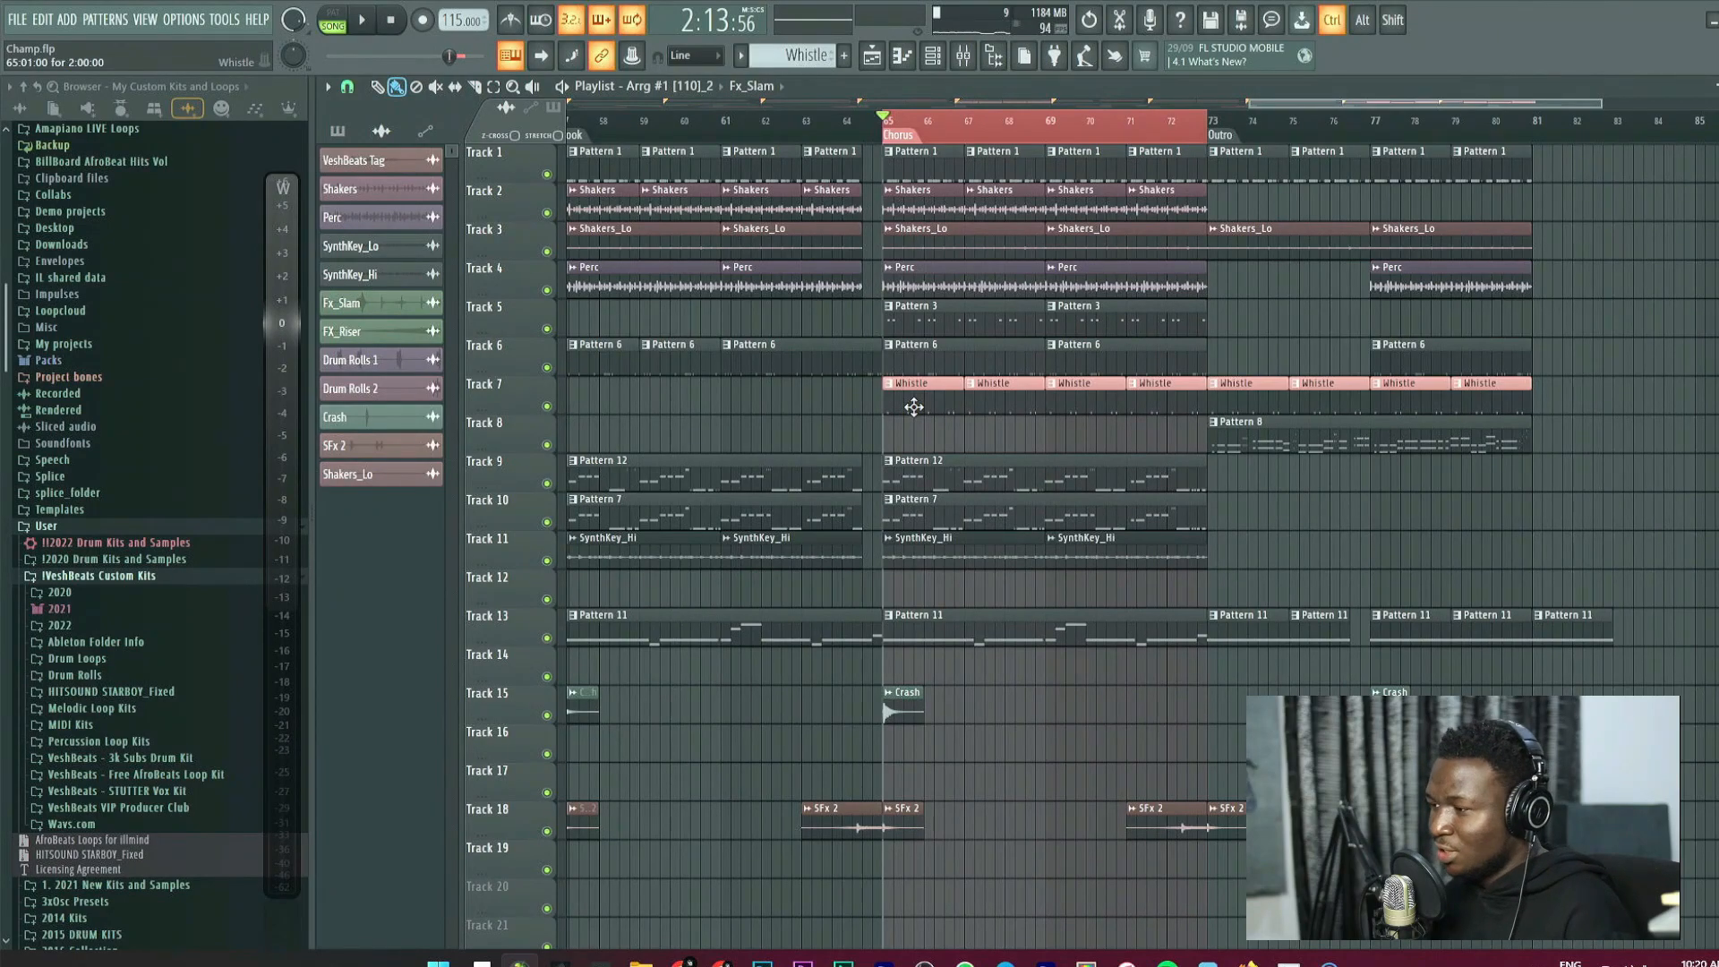
pyautogui.hotkey('ctrl', 'd')
pyautogui.scroll(3, 877, 428)
pyautogui.scroll(-2, 1119, 467)
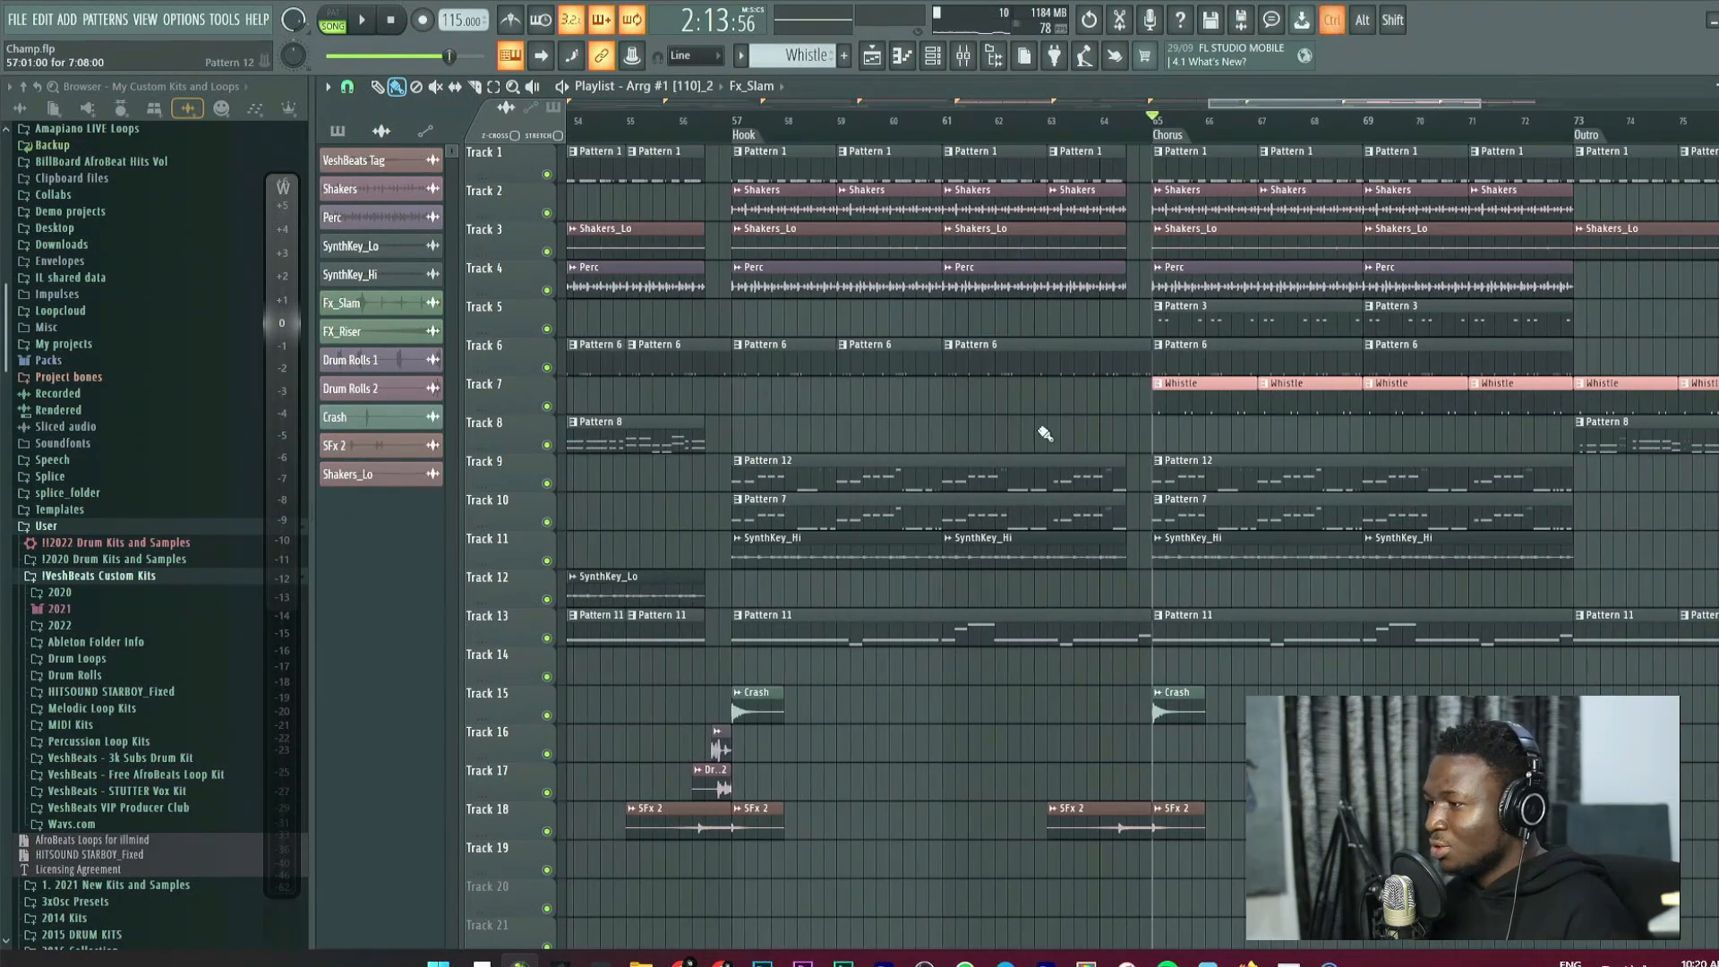
pyautogui.click(752, 136)
pyautogui.scroll(2, 895, 376)
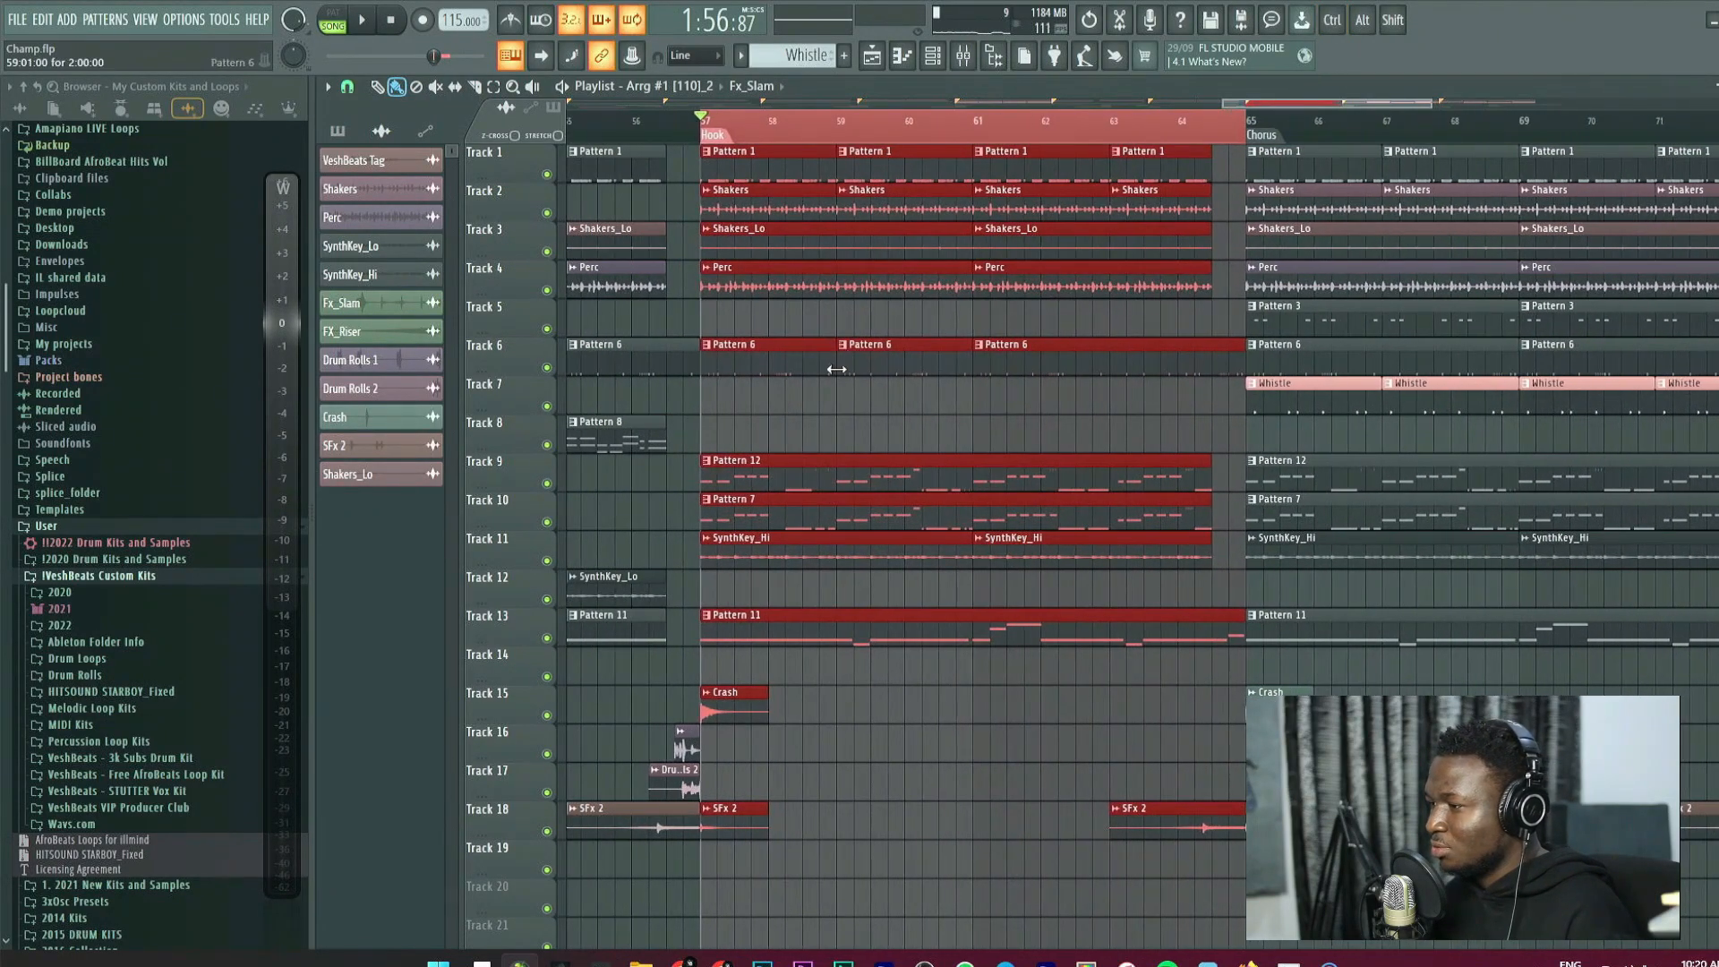
pyautogui.press('space')
pyautogui.press('space')
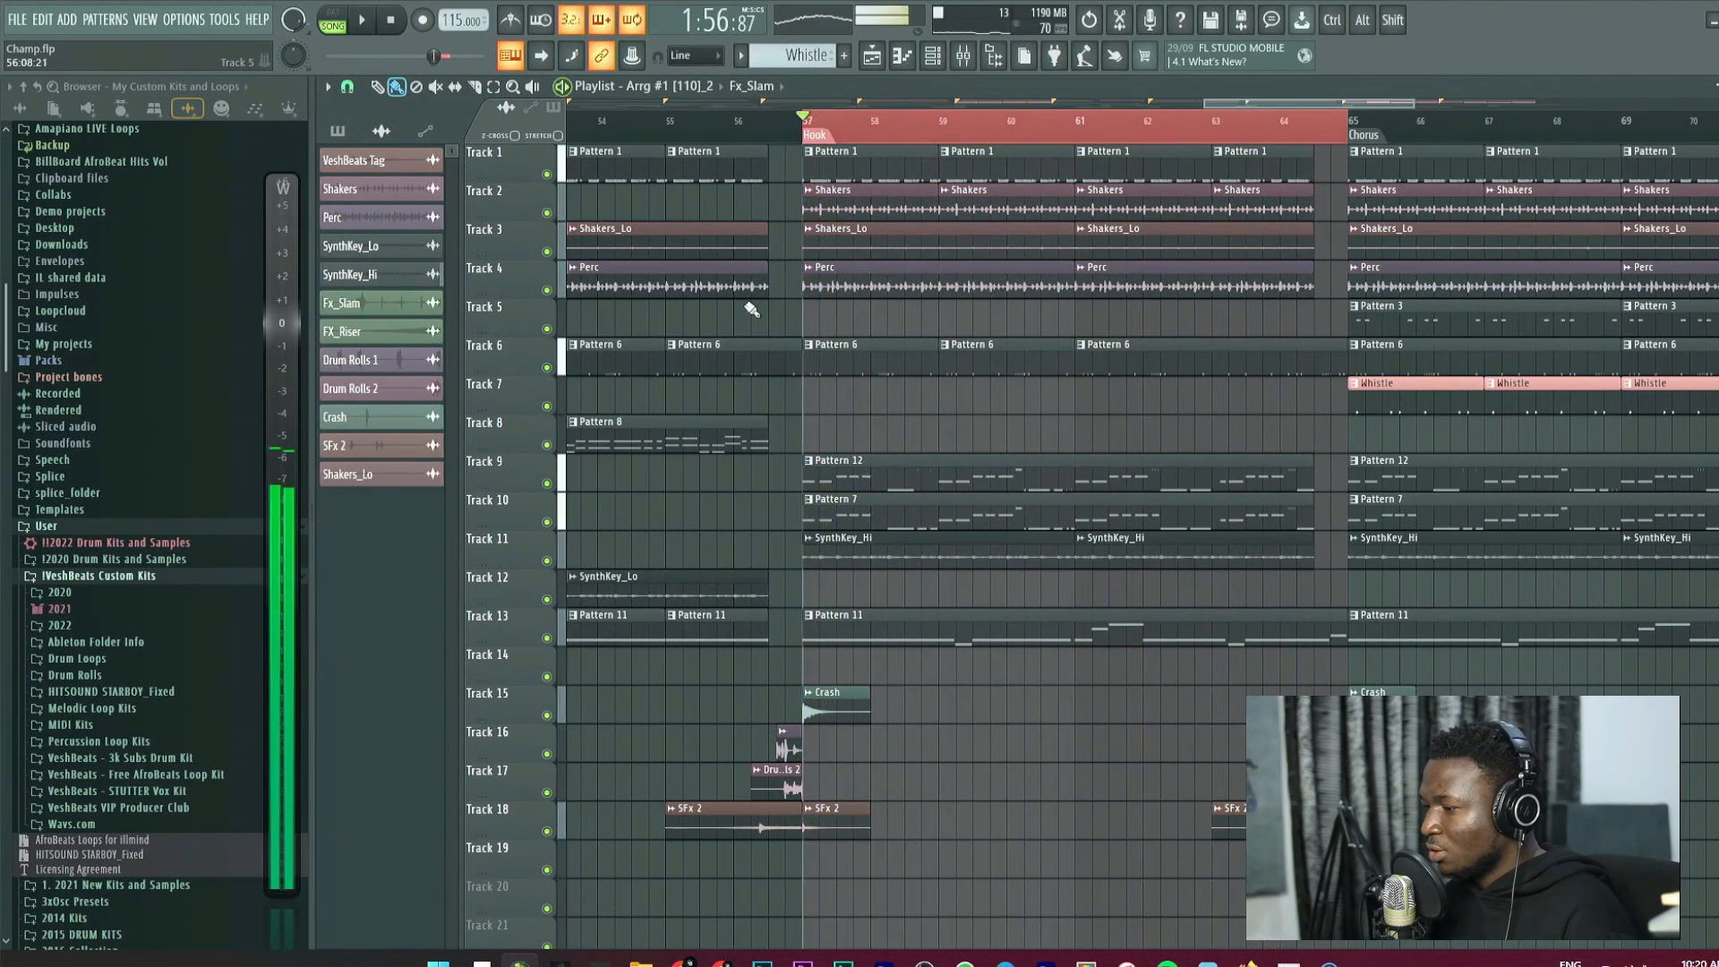
# Back in the Mixer, unmute SFx 2 and lower its fader to about 38% (-16.6 dB).
pyautogui.click(962, 55)
pyautogui.scroll(-1, 935, 306)
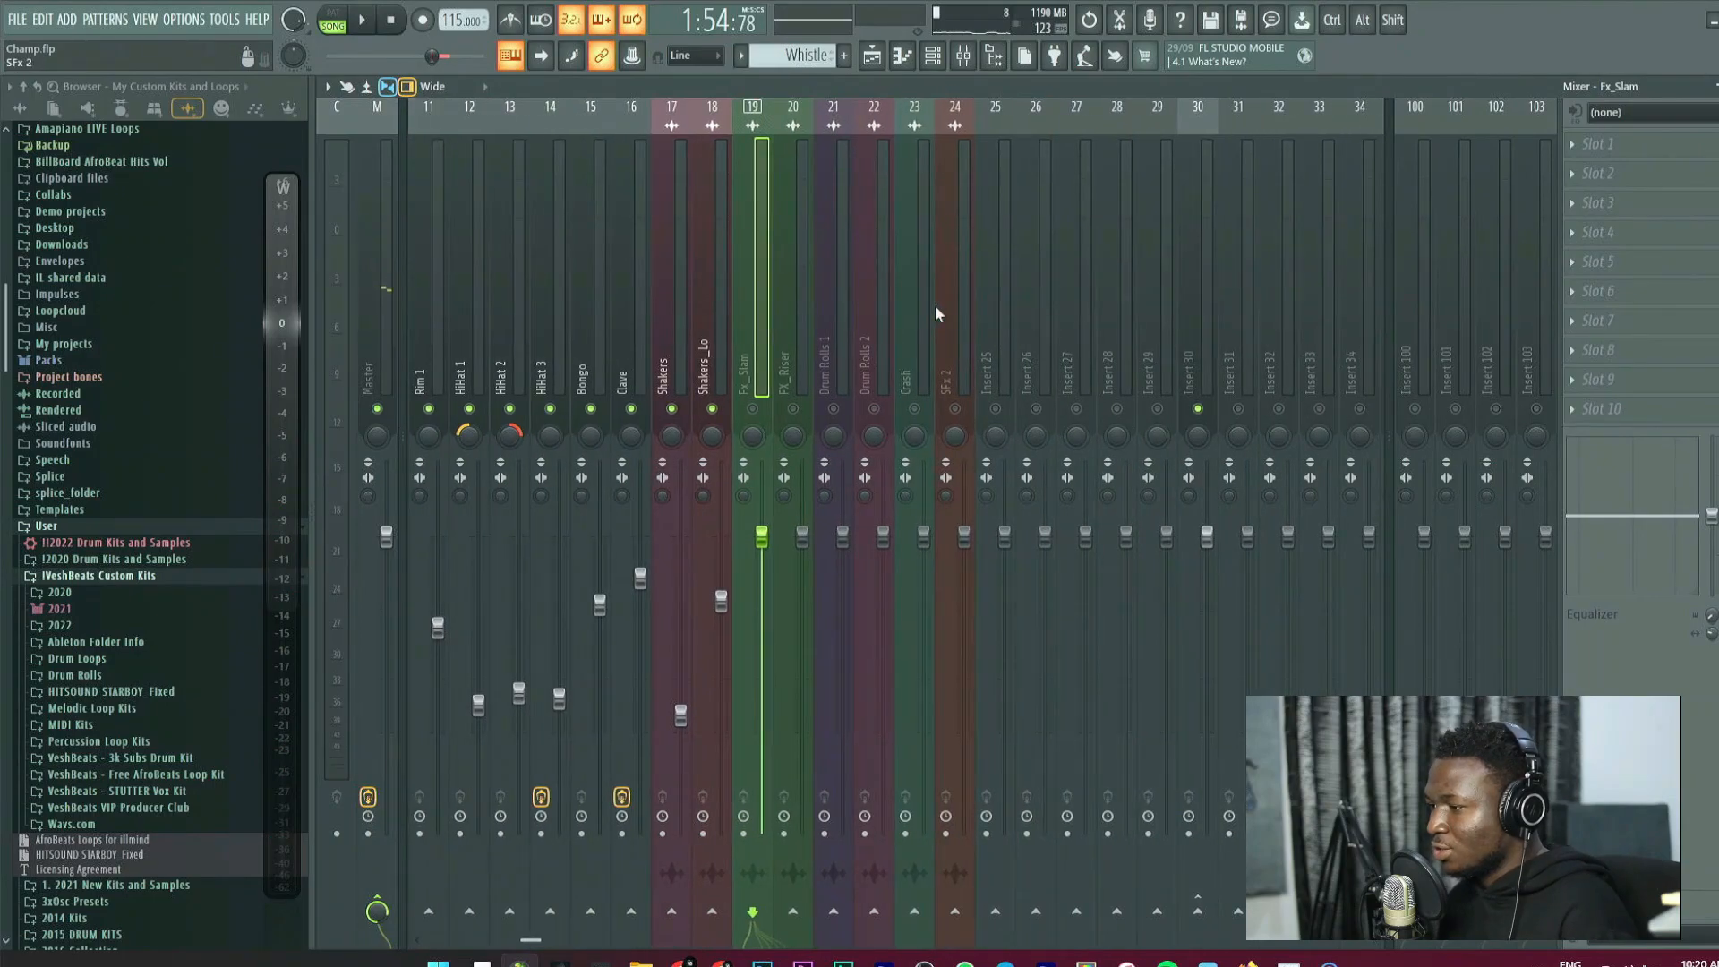
pyautogui.press('space')
pyautogui.click(962, 407)
pyautogui.press('space')
pyautogui.click(956, 408)
pyautogui.moveTo(964, 537); pyautogui.dragTo(969, 722)
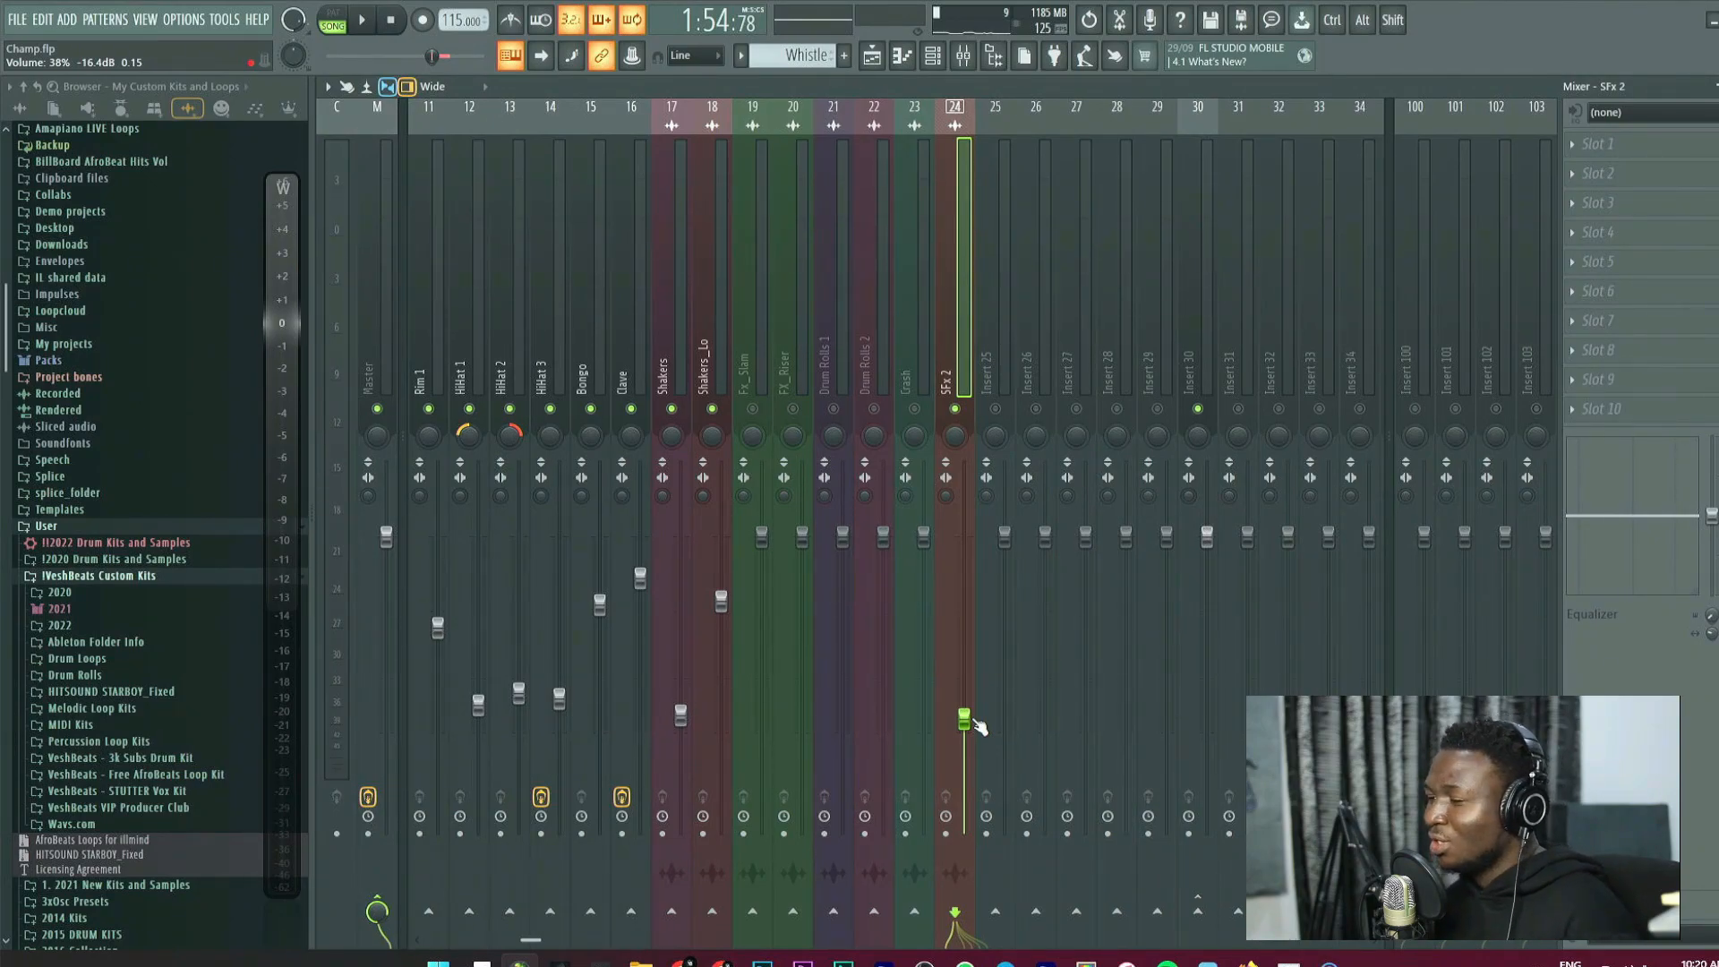
pyautogui.moveTo(974, 719); pyautogui.dragTo(974, 722)
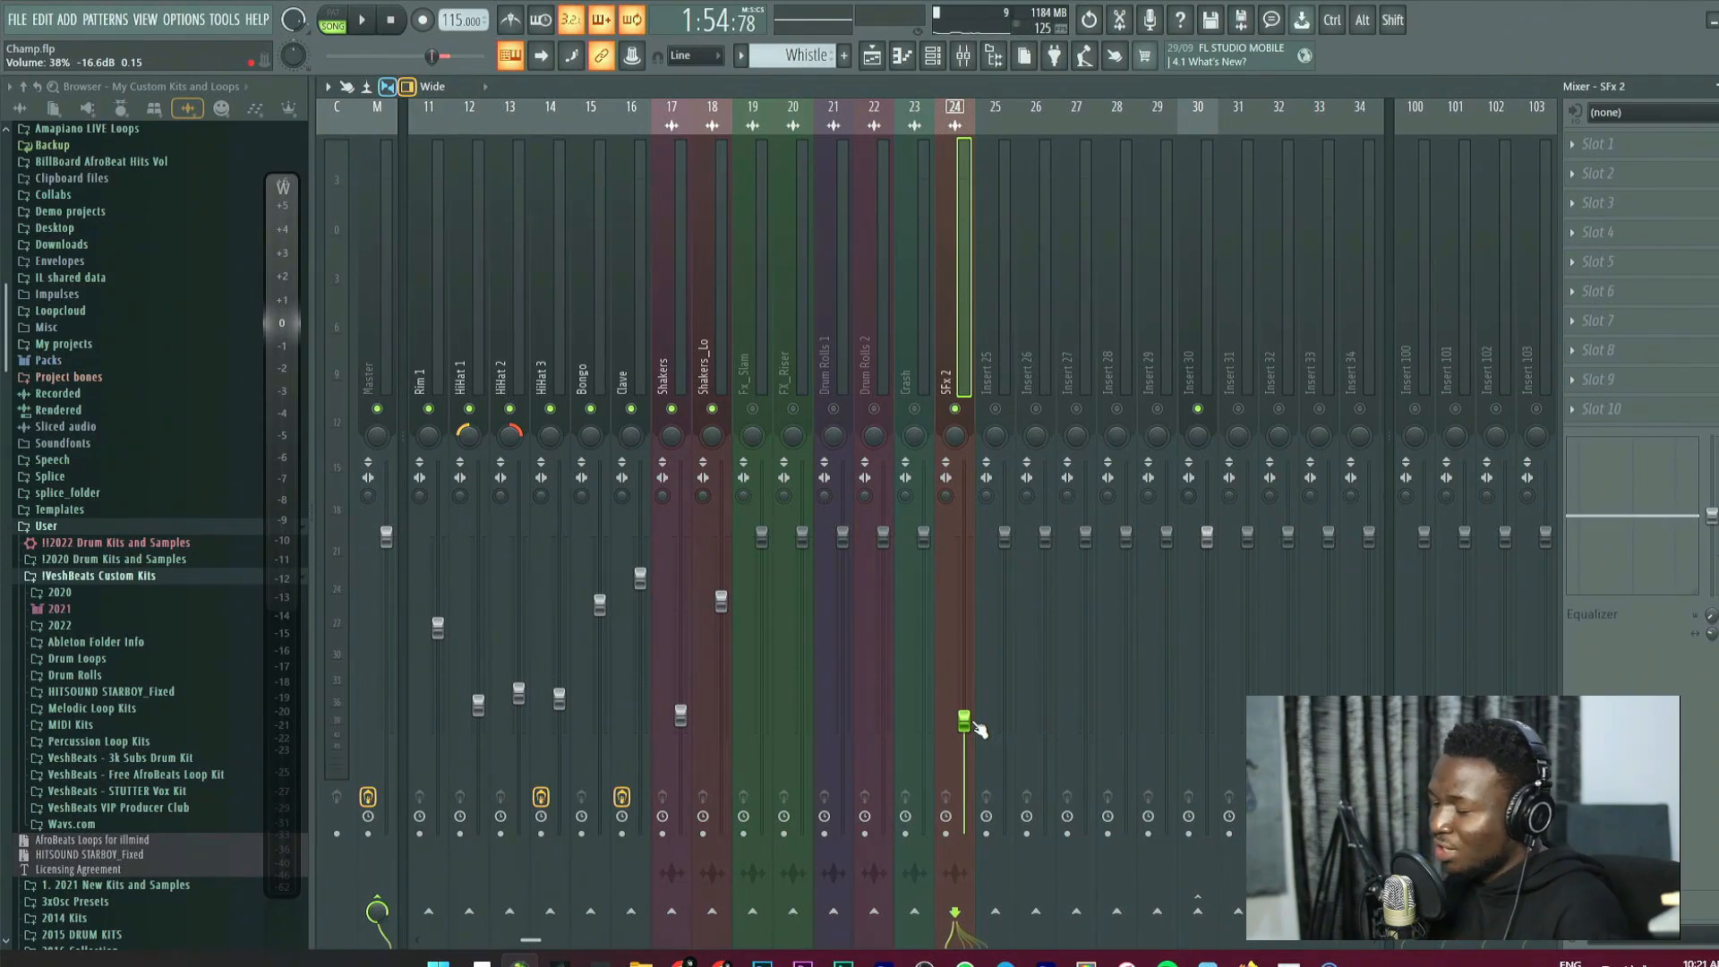
# Fine-tune the SFx 2 fader to about 36% (-17.1 dB) while playing the lead-in to the Hook.
pyautogui.scroll(-1, 978, 729)
pyautogui.press('space')
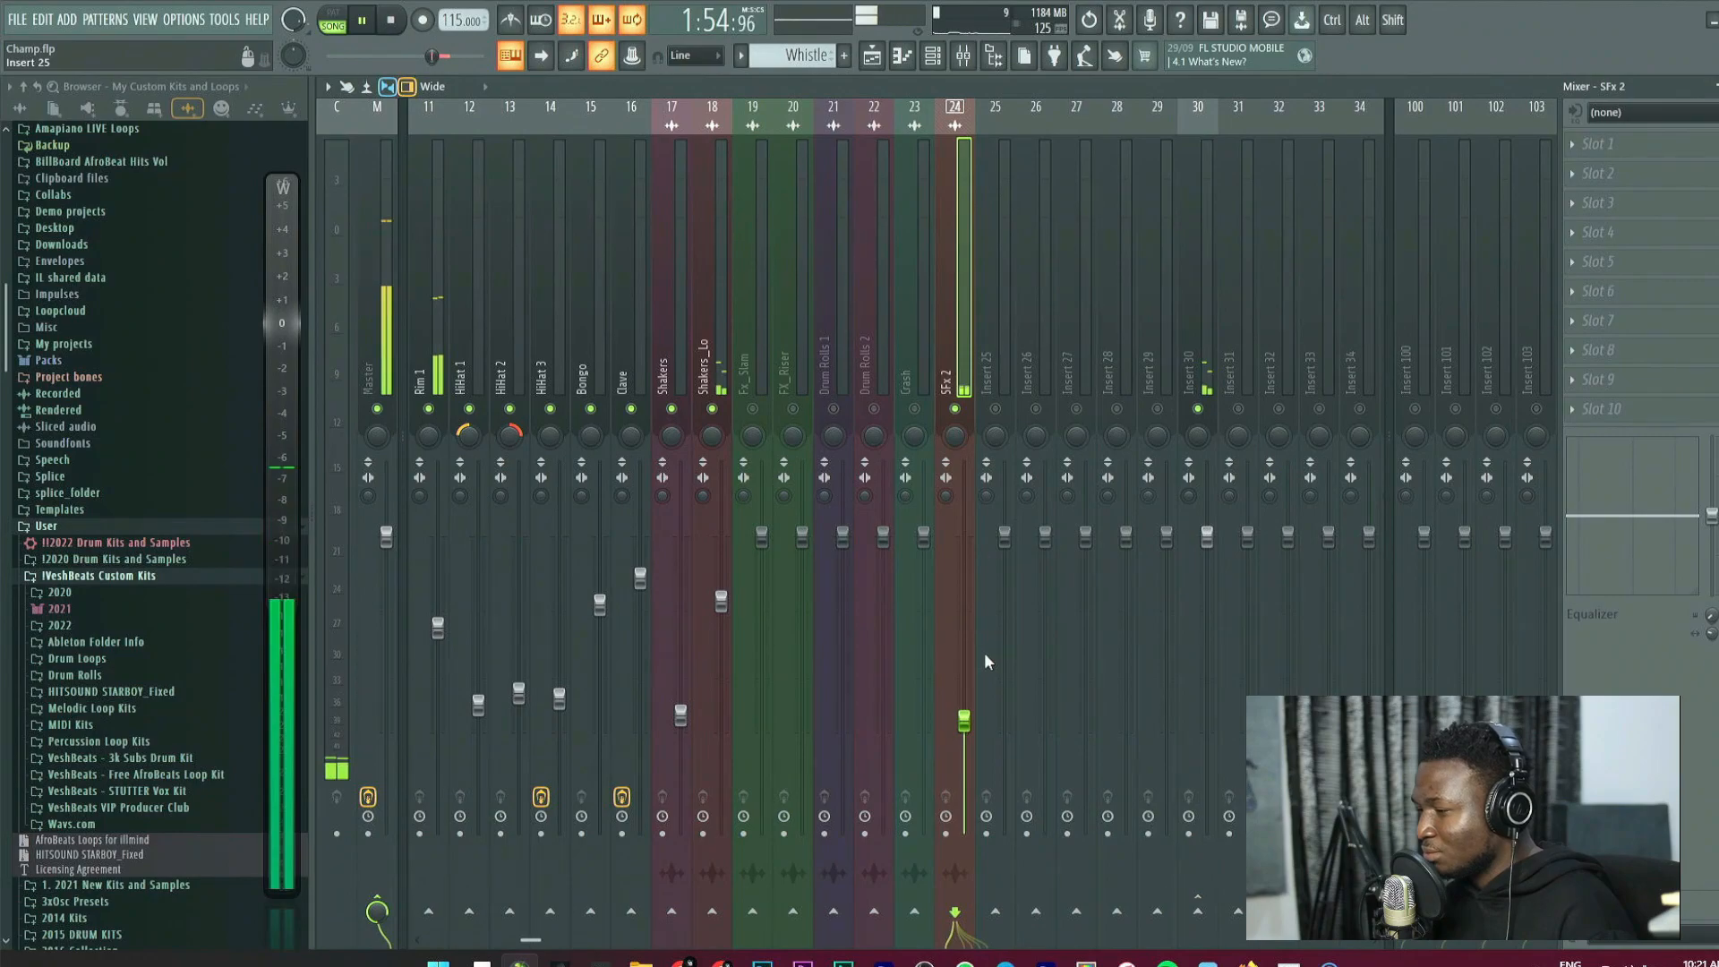
pyautogui.scroll(2, 964, 720)
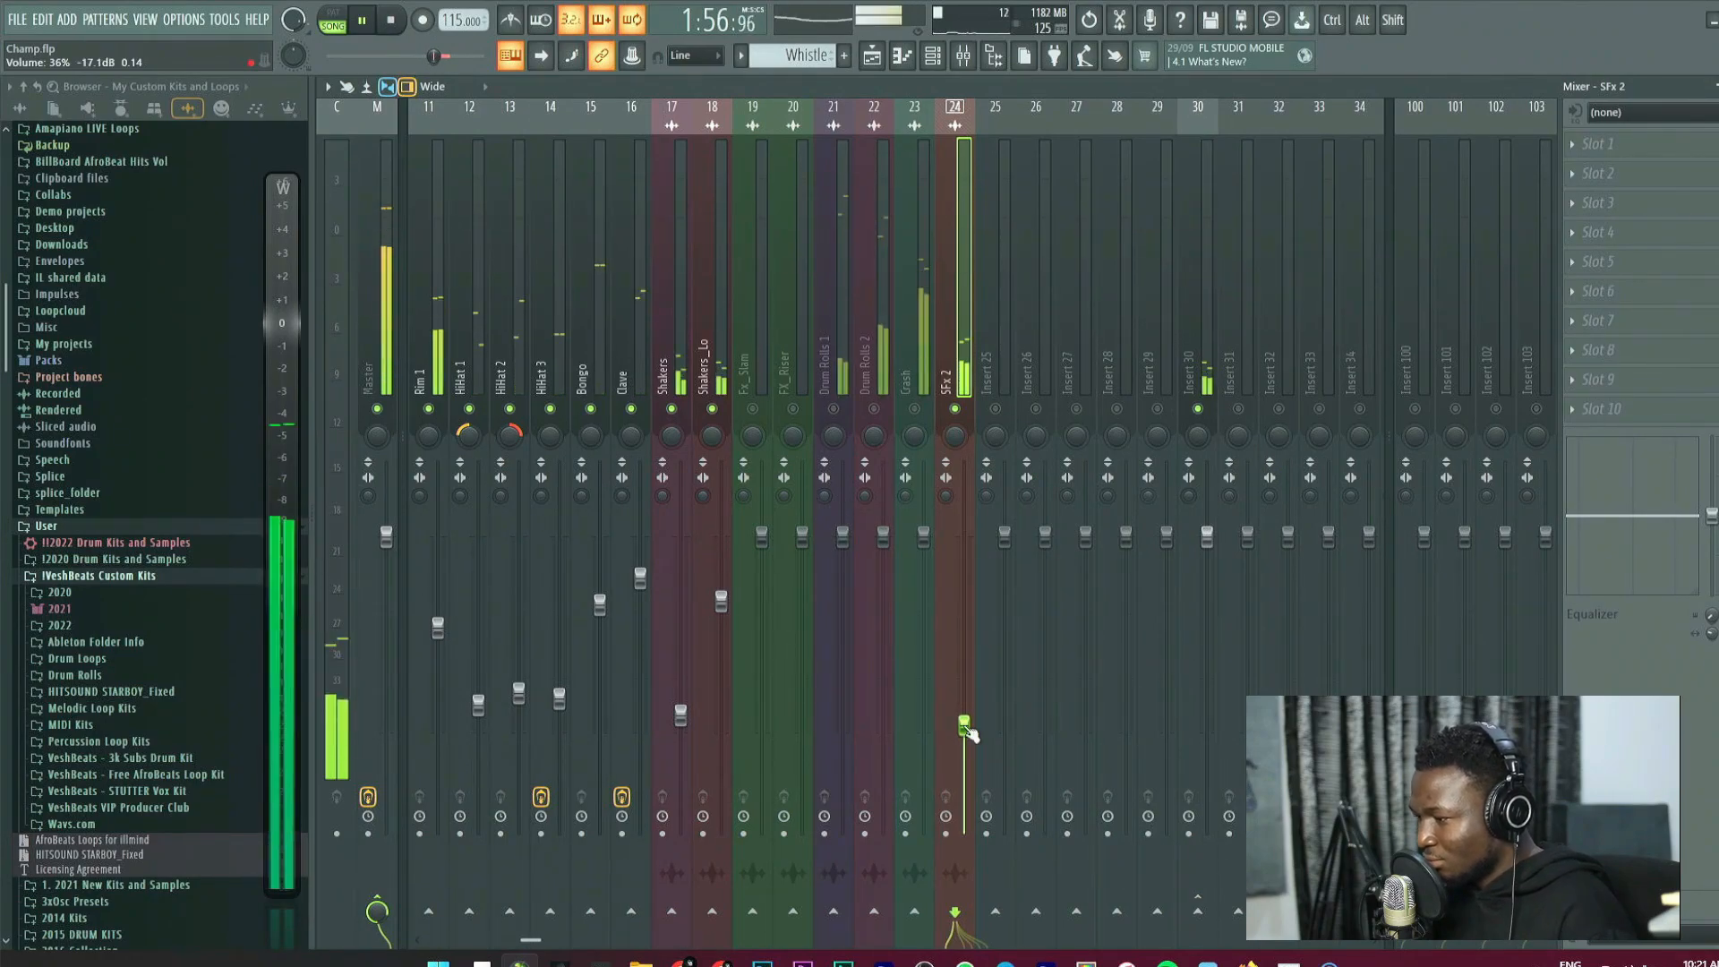
pyautogui.scroll(2, 964, 716)
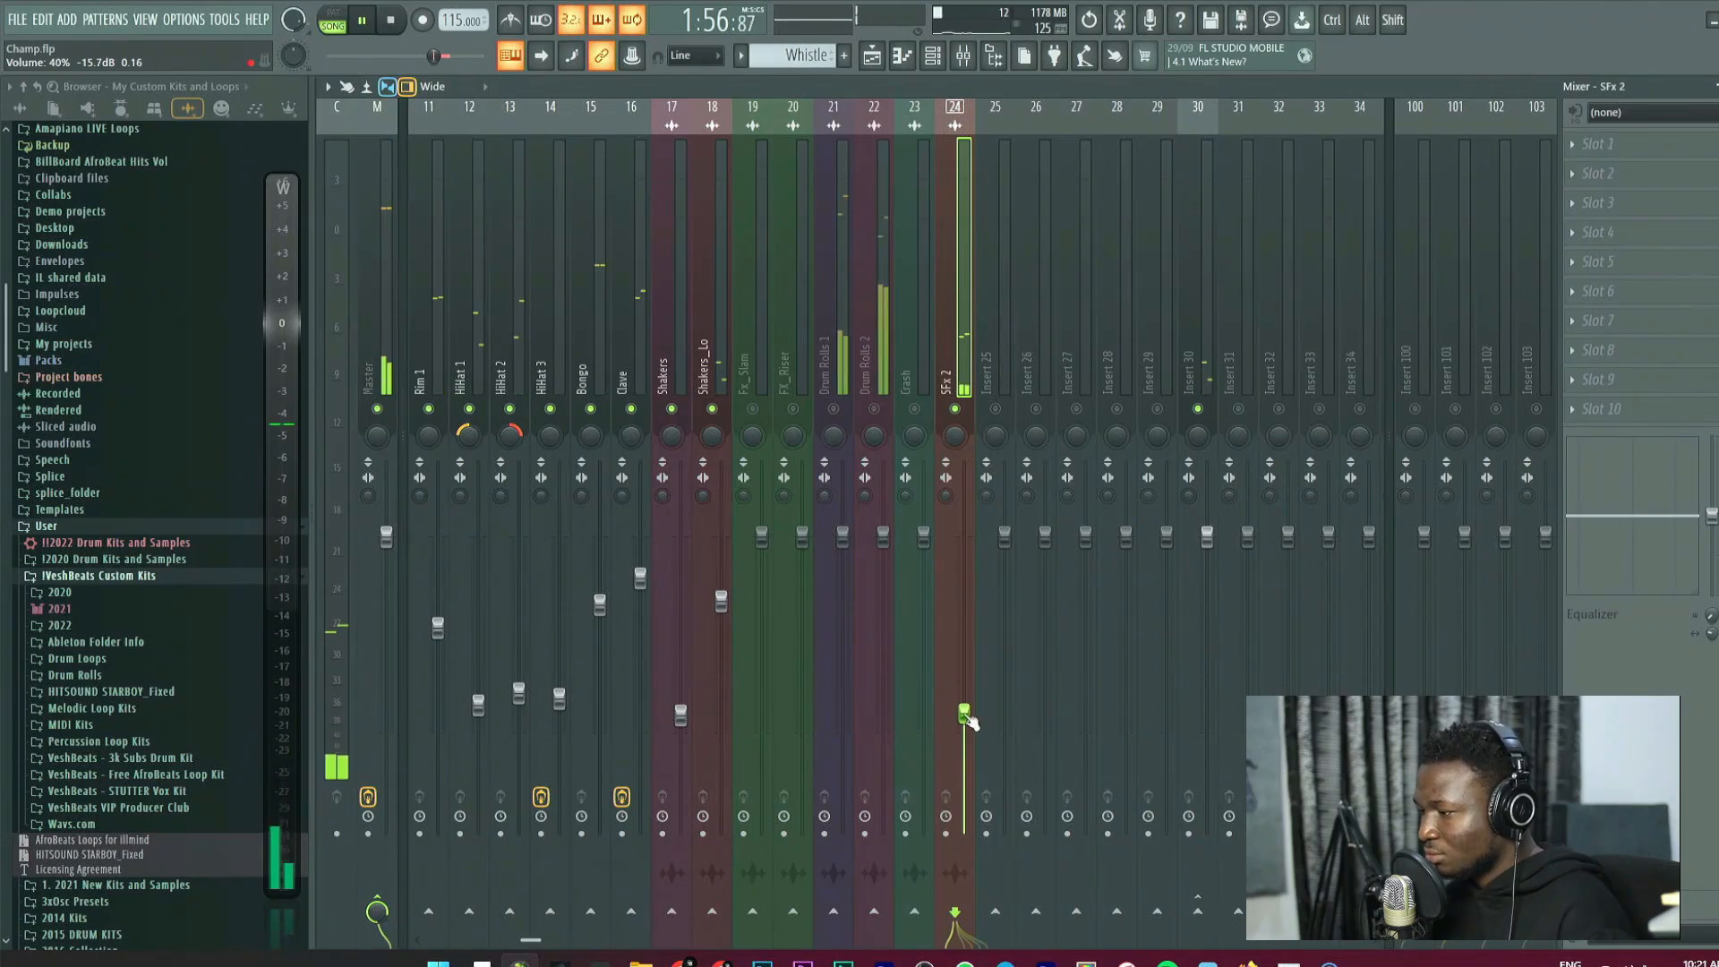
pyautogui.scroll(-1, 964, 717)
pyautogui.press('space')
pyautogui.moveTo(966, 716); pyautogui.dragTo(966, 730)
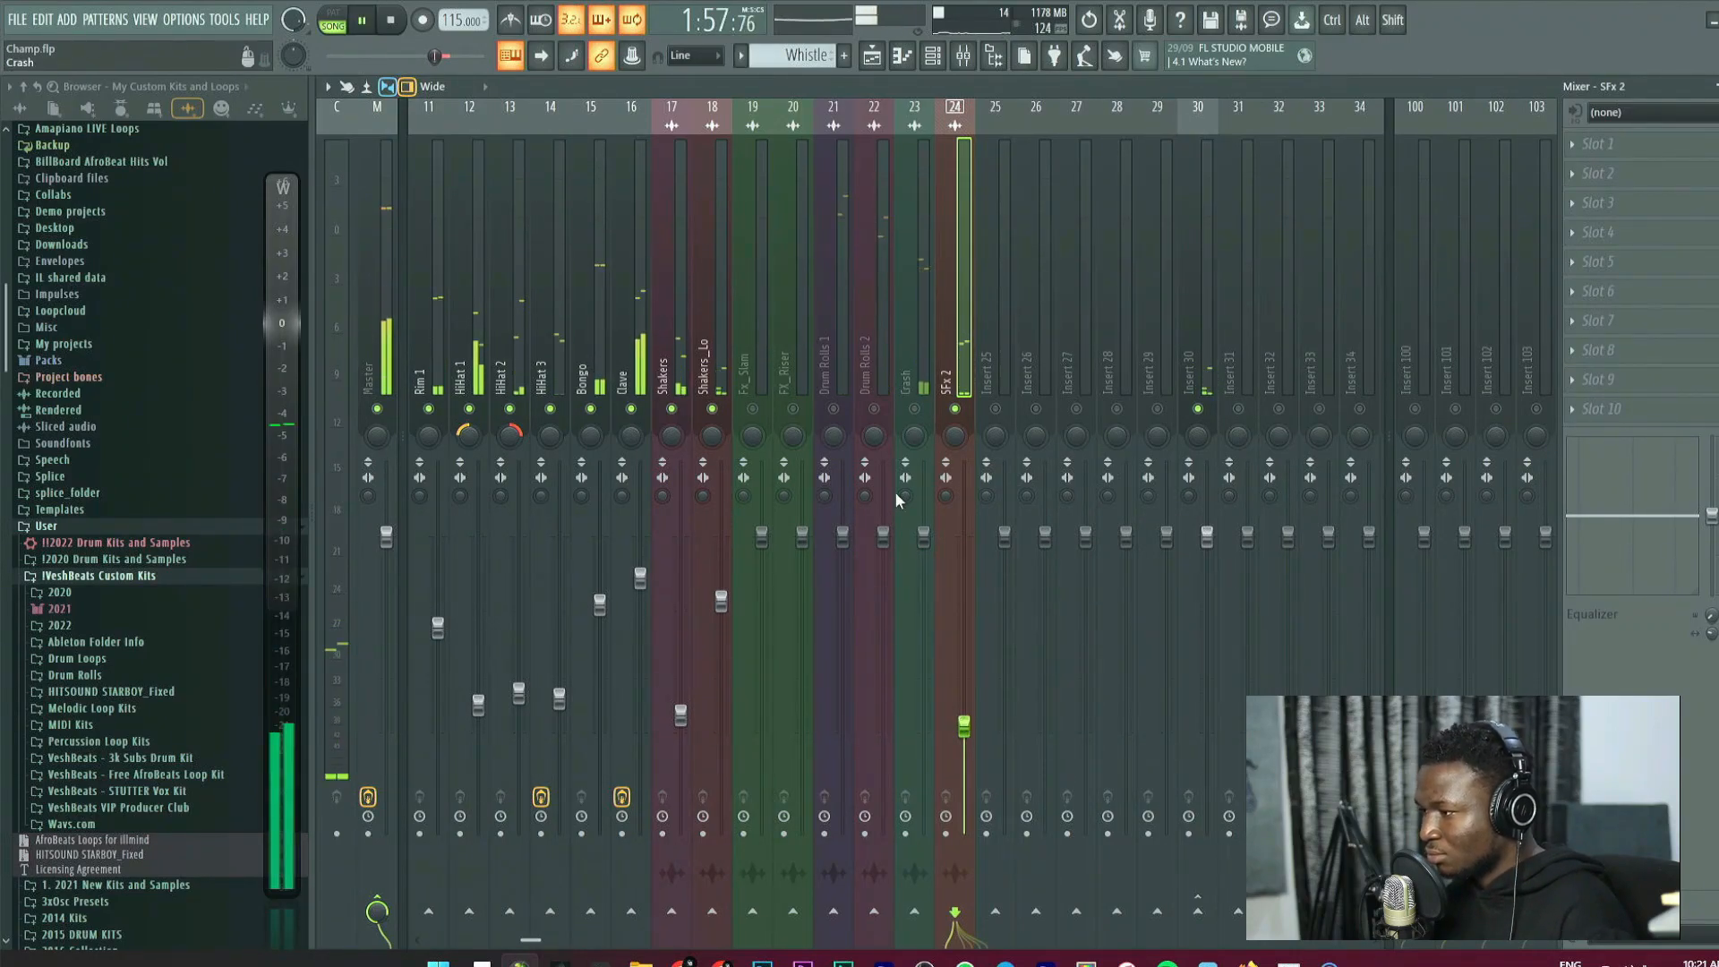
# Bring the Crash into the mix and lower its fader to about 48% (-13.2 dB) during playback.
pyautogui.moveTo(925, 537); pyautogui.dragTo(924, 696)
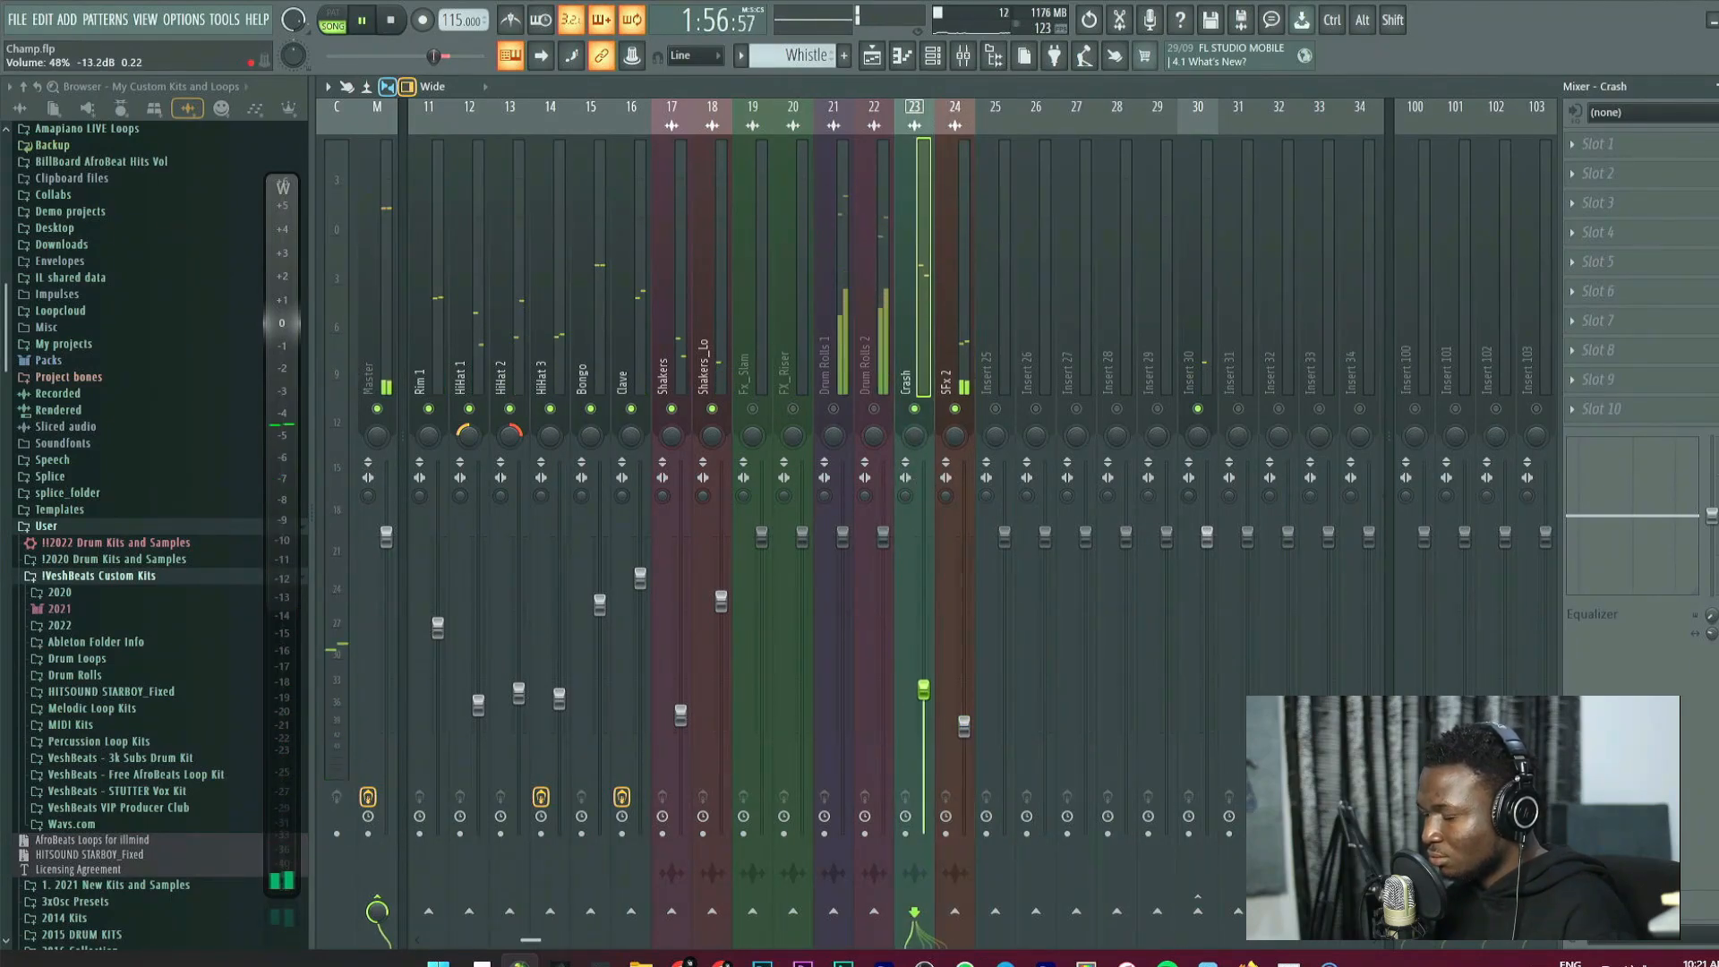
pyautogui.press('space')
pyautogui.press('space')
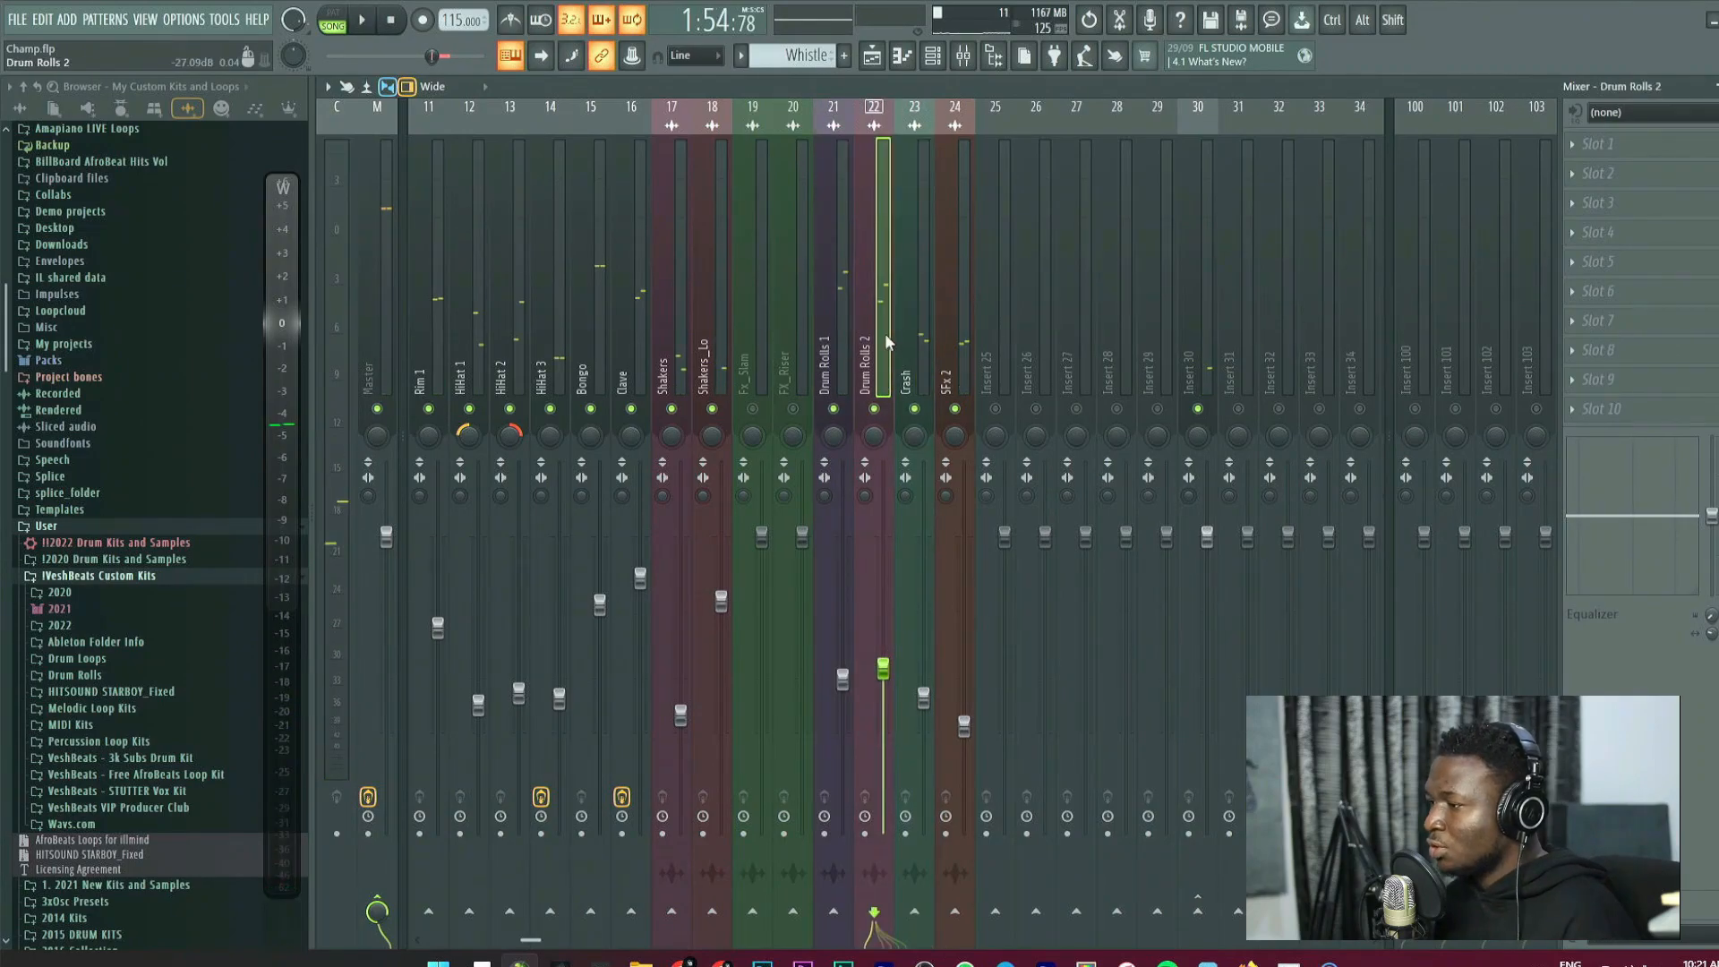
# Insert Transient Master in the first effect slot of Drum Rolls 2, adjust its attack, reduce its sustain, and close the plugin.
pyautogui.click(1642, 160)
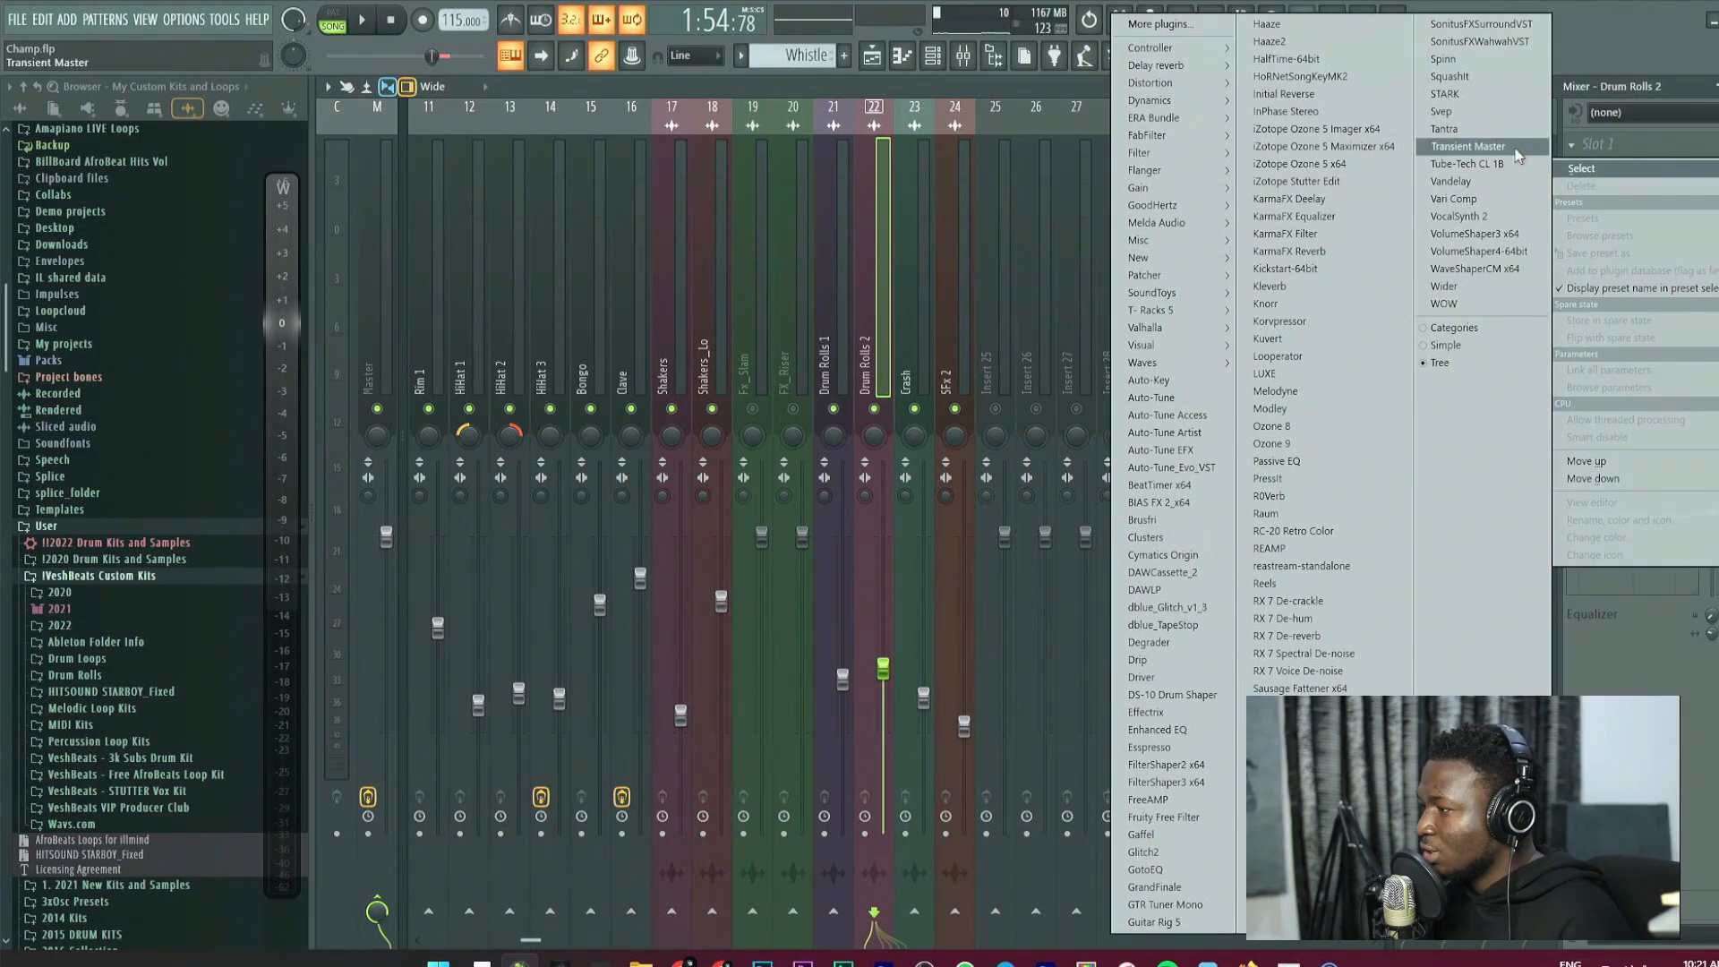
pyautogui.click(1513, 148)
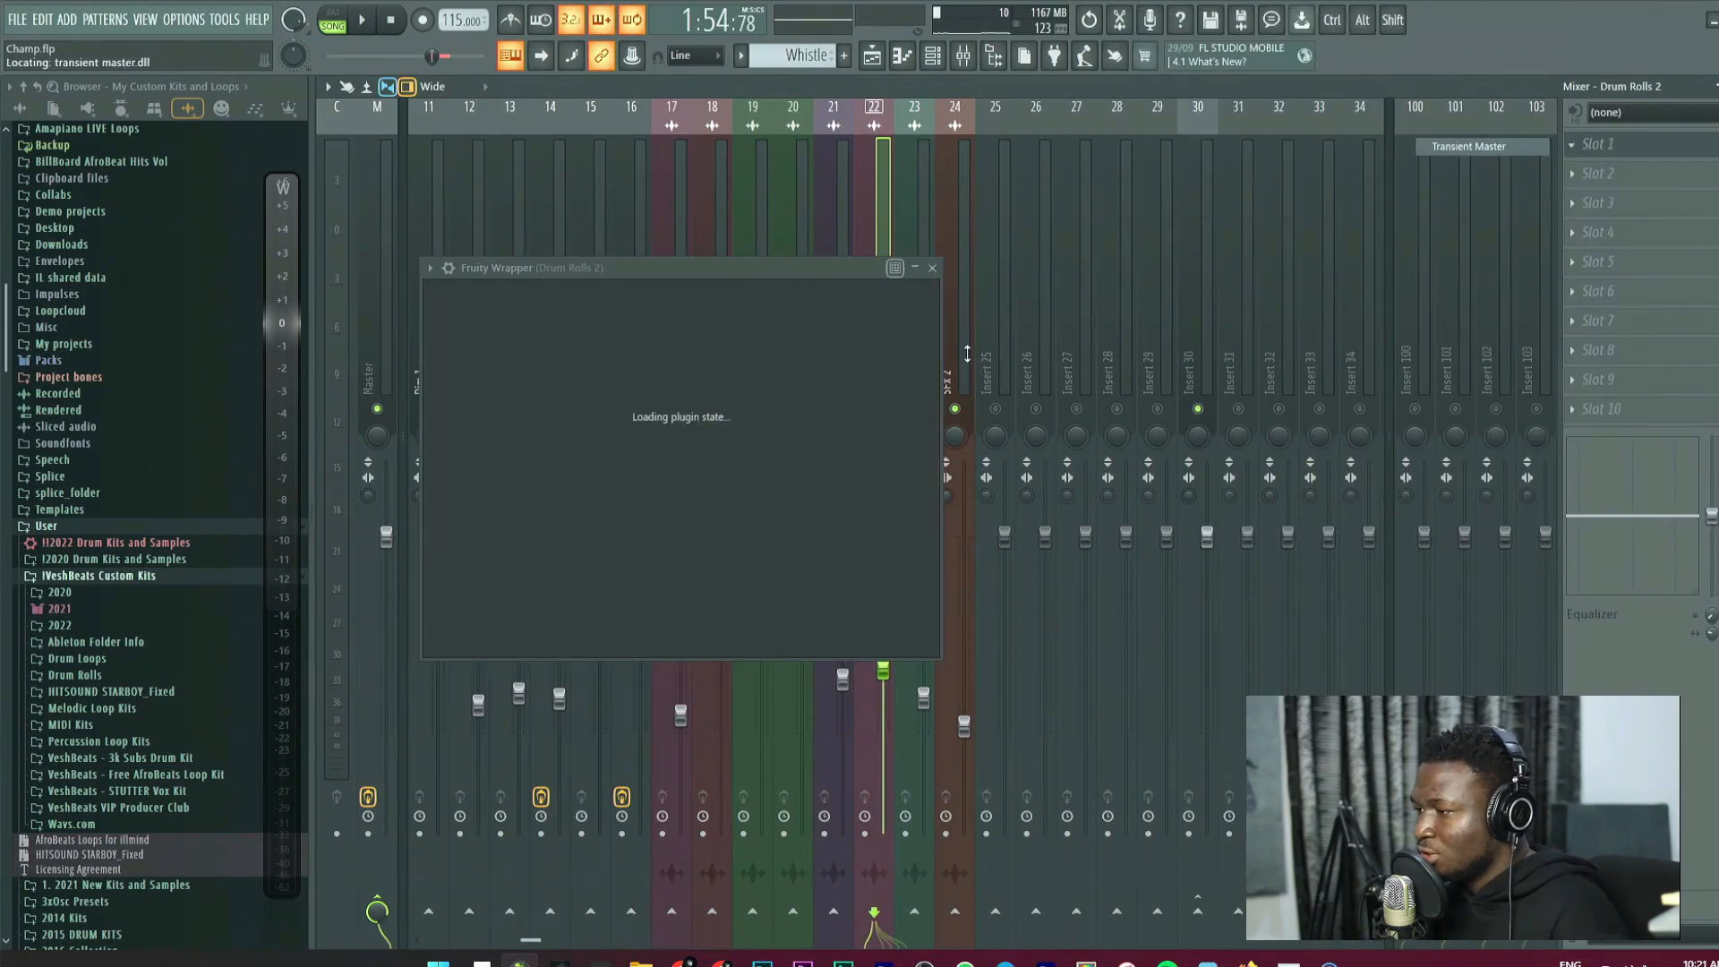
pyautogui.moveTo(795, 395); pyautogui.dragTo(795, 418)
pyautogui.moveTo(746, 281); pyautogui.dragTo(788, 277)
pyautogui.moveTo(836, 391); pyautogui.dragTo(836, 400)
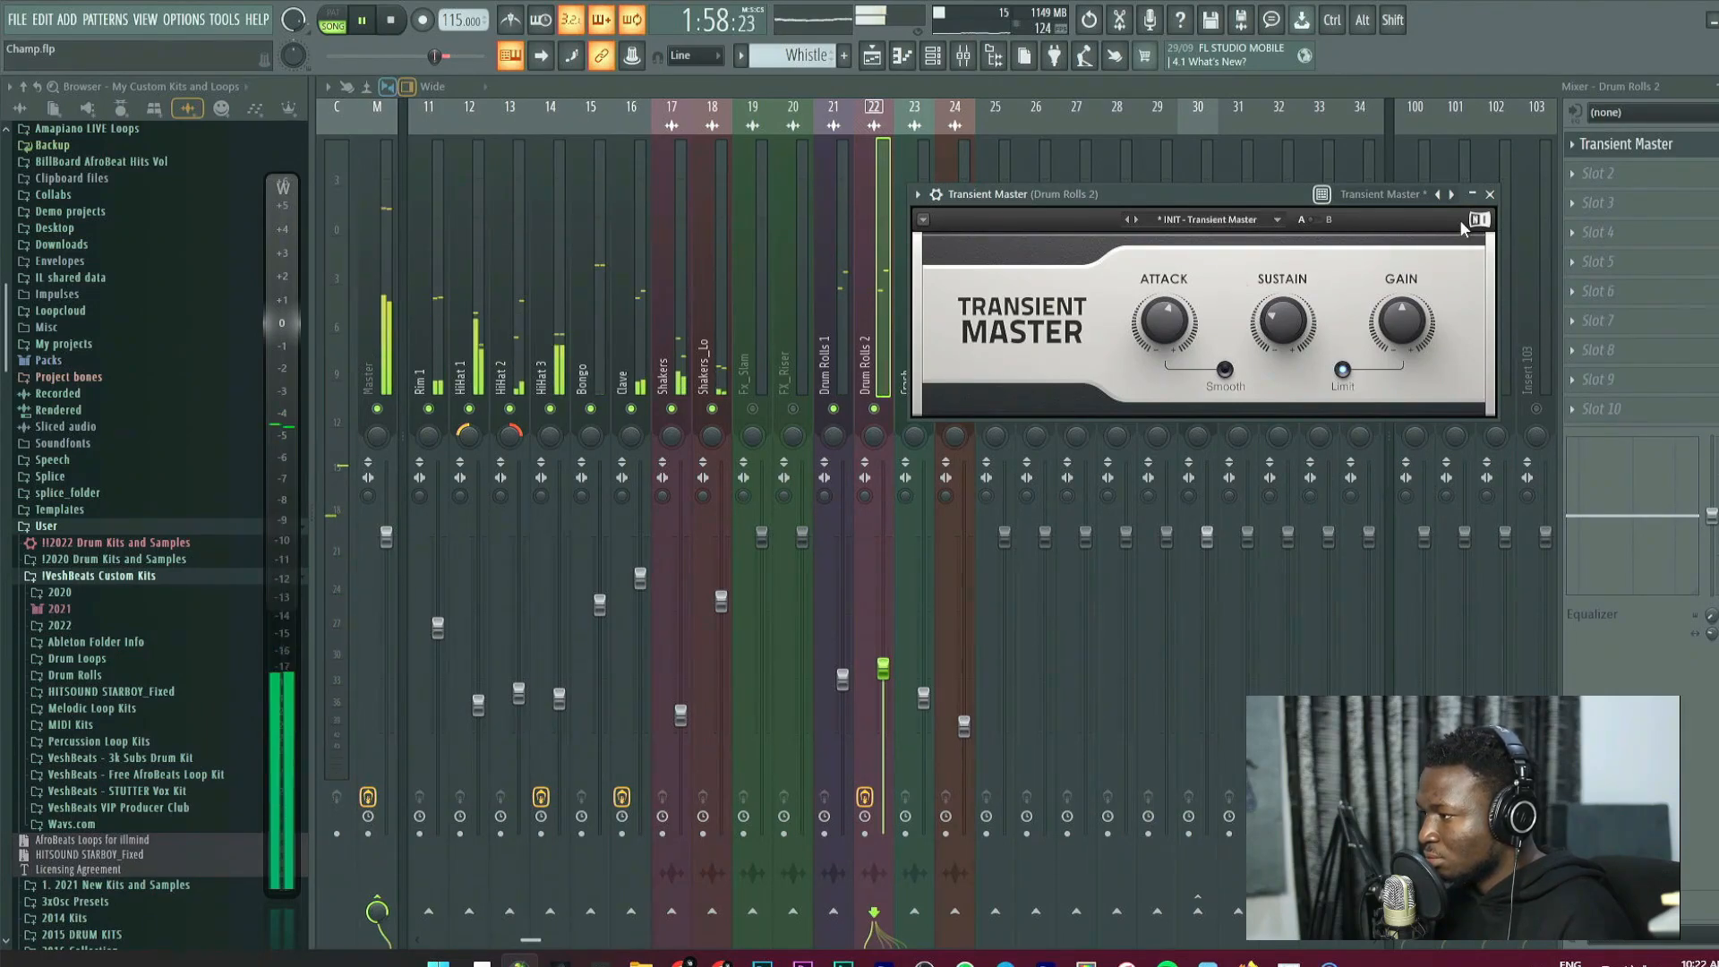
pyautogui.click(1490, 195)
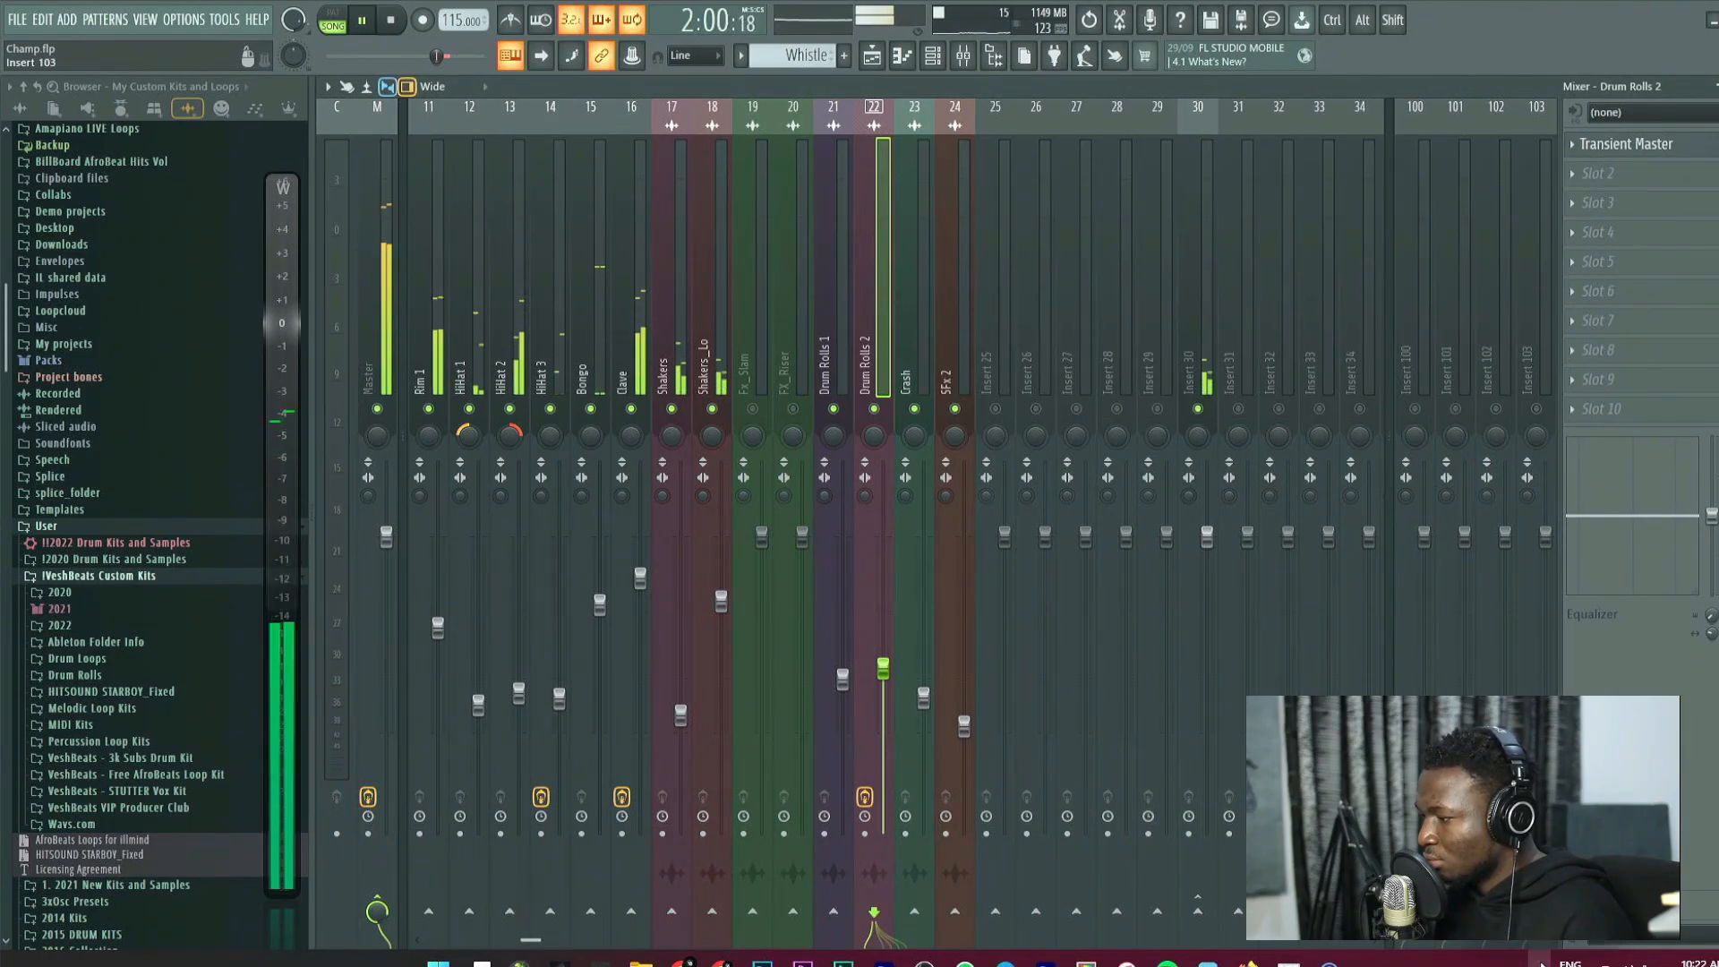
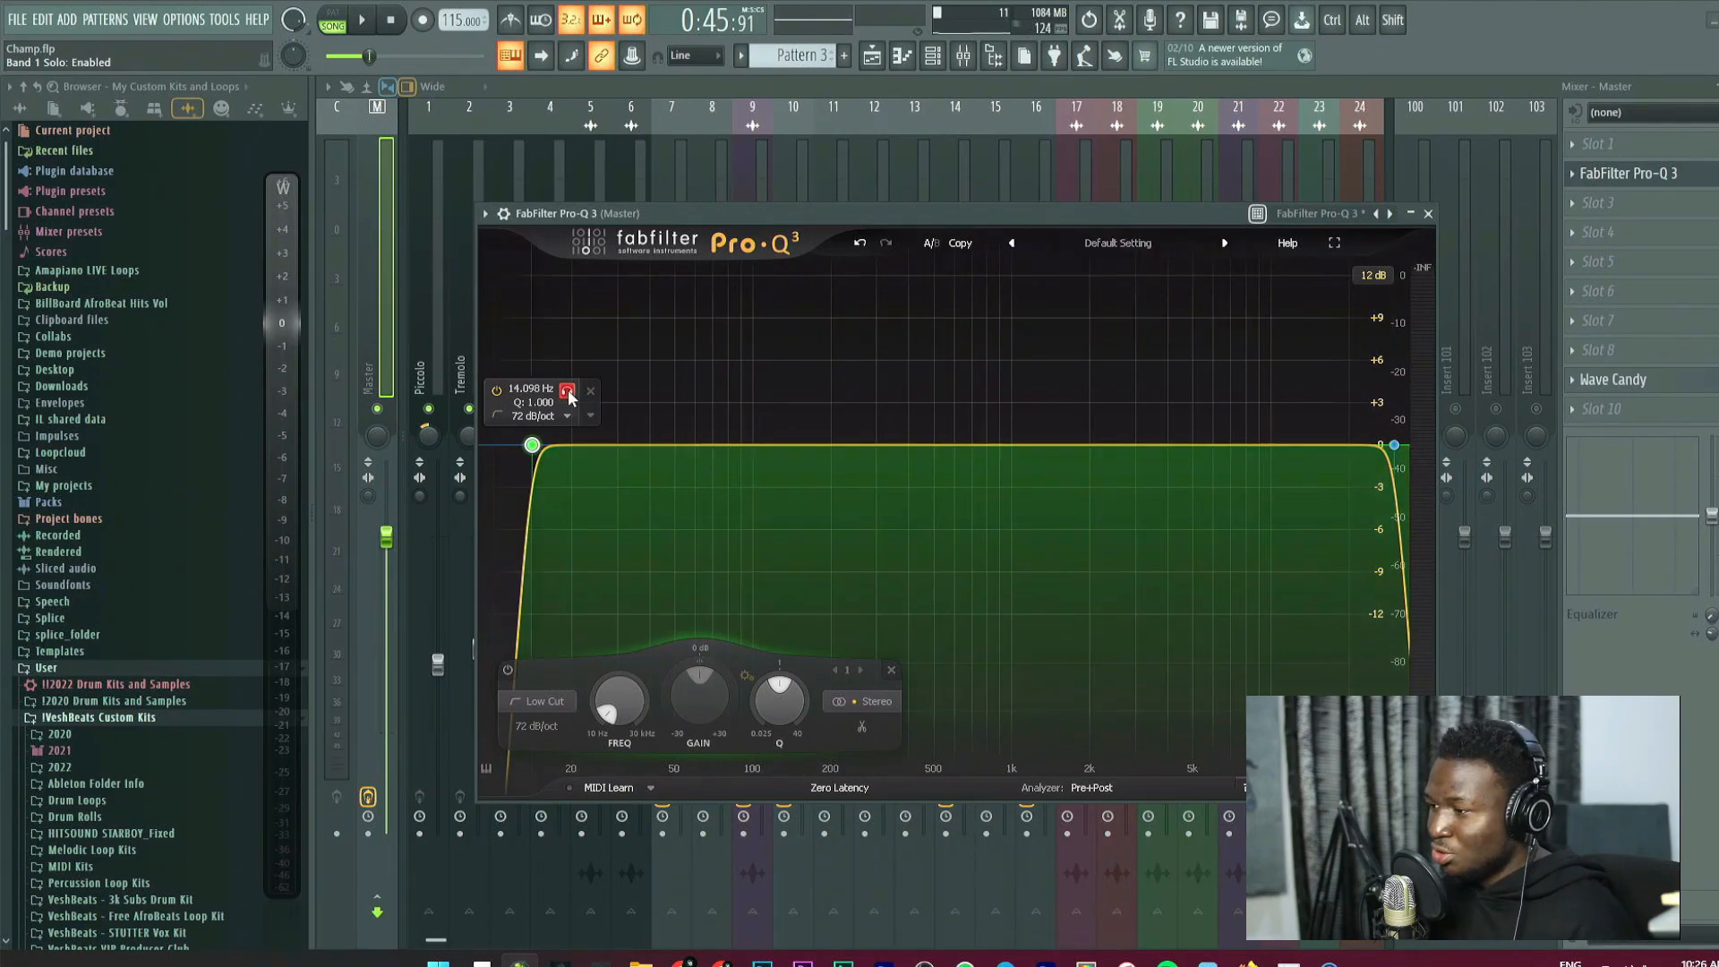
# Solo the low-cut band of the Master's FabFilter Pro-Q 3 and move its frequency up to about 24.6 Hz.
pyautogui.moveTo(570, 398); pyautogui.dragTo(580, 399)
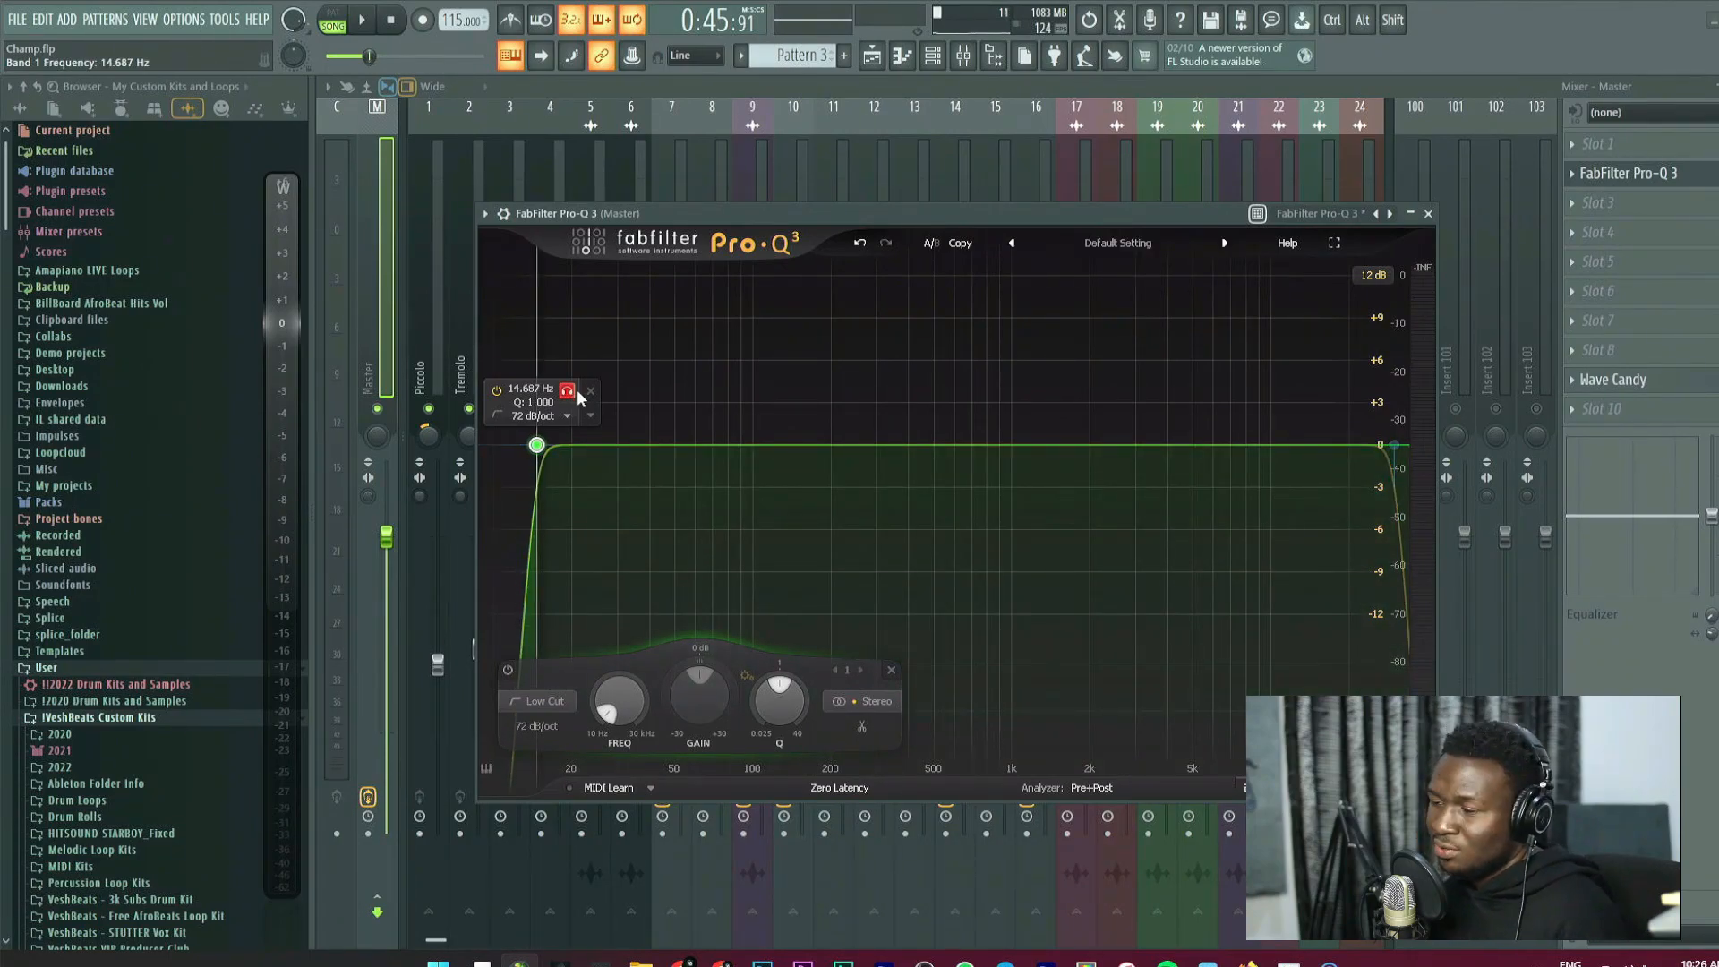
pyautogui.moveTo(567, 393); pyautogui.dragTo(621, 401)
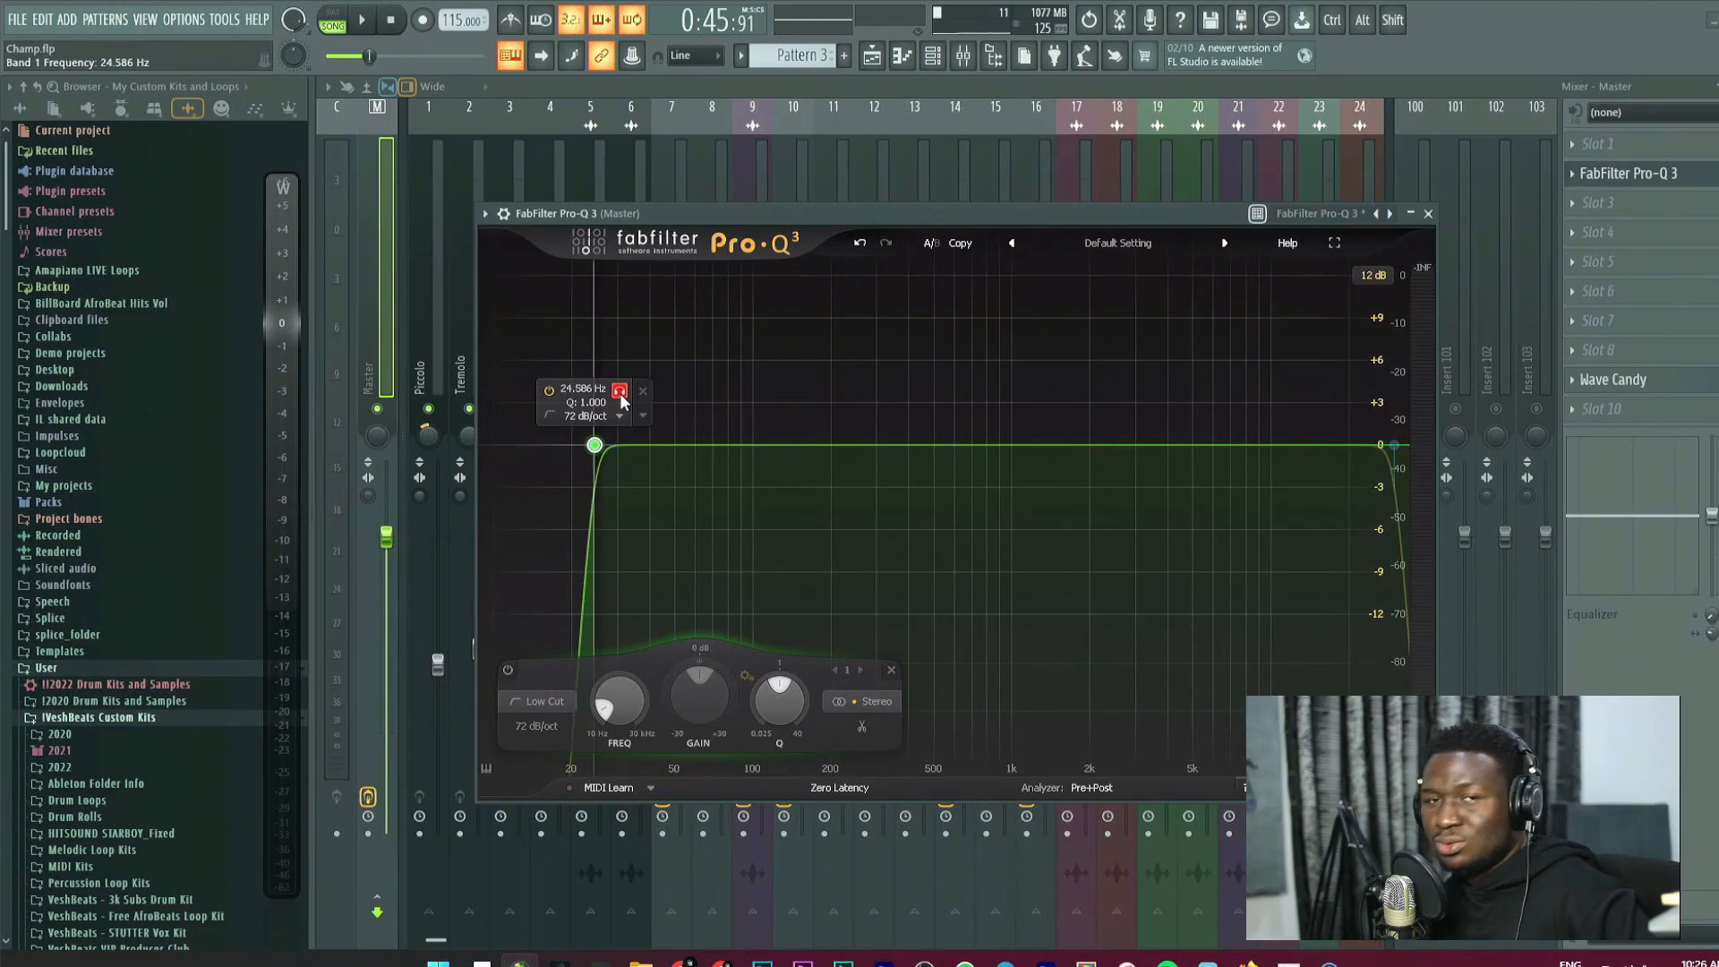
pyautogui.moveTo(621, 400); pyautogui.dragTo(622, 400)
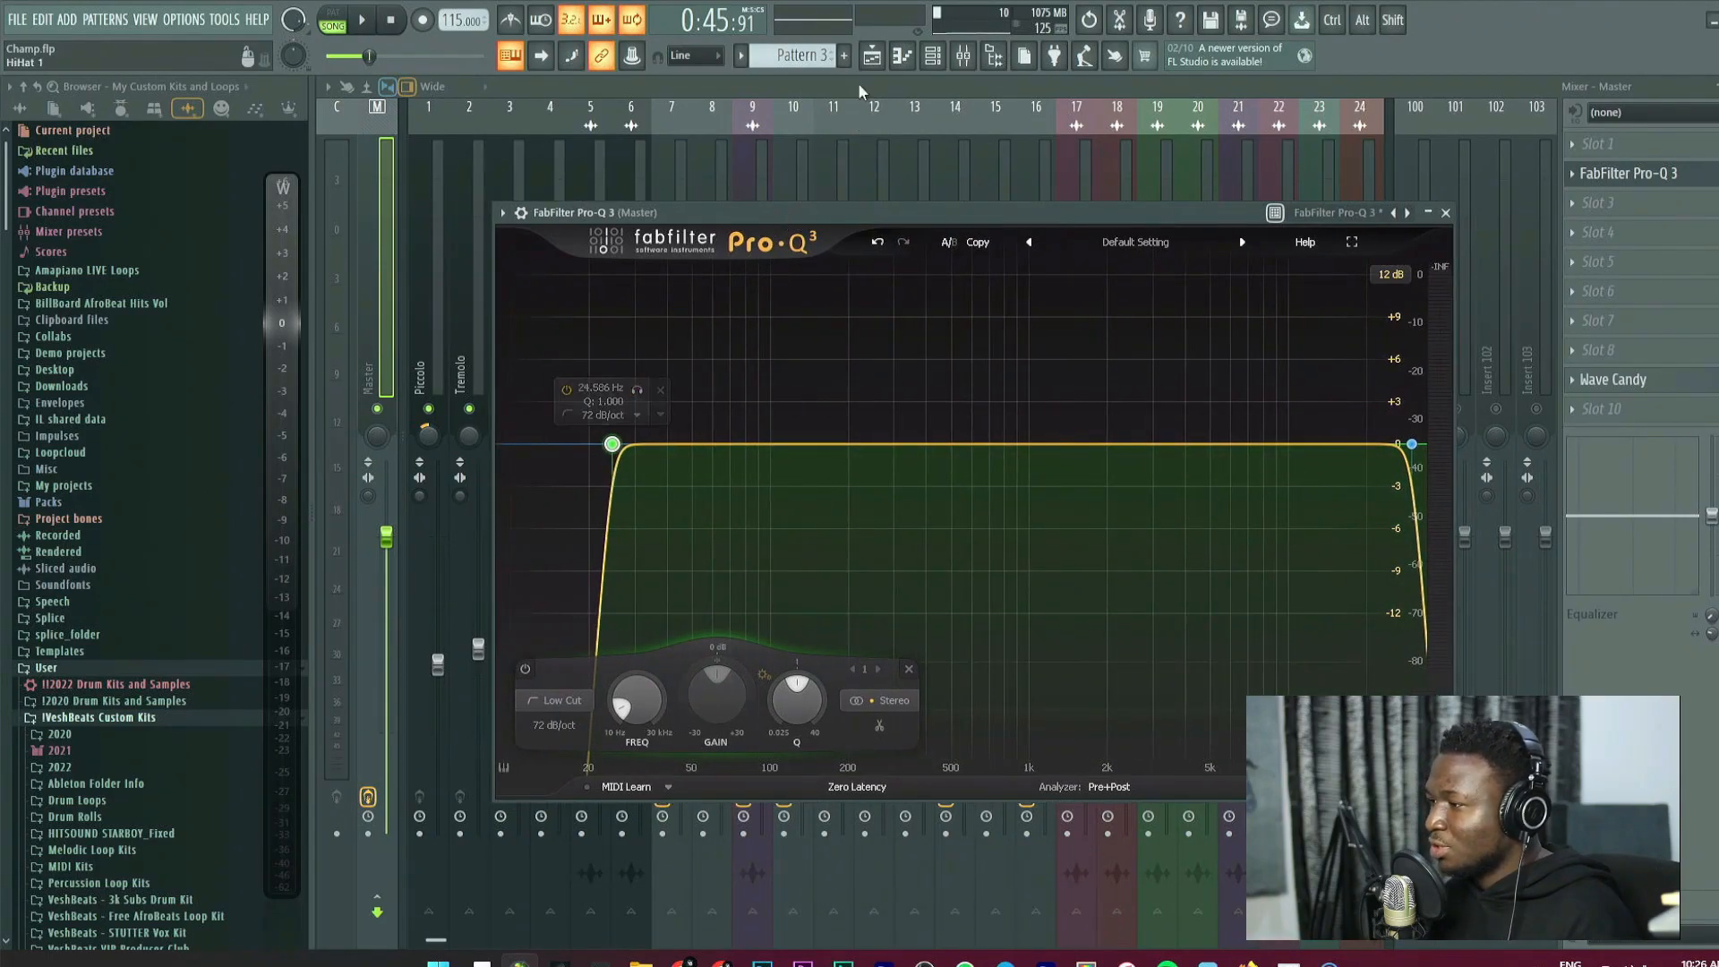
# Loop the Chorus at bar 33 in the Playlist, start playback, and reopen the Master's FabFilter Pro-Q 3.
pyautogui.press('F5')
pyautogui.click(978, 139)
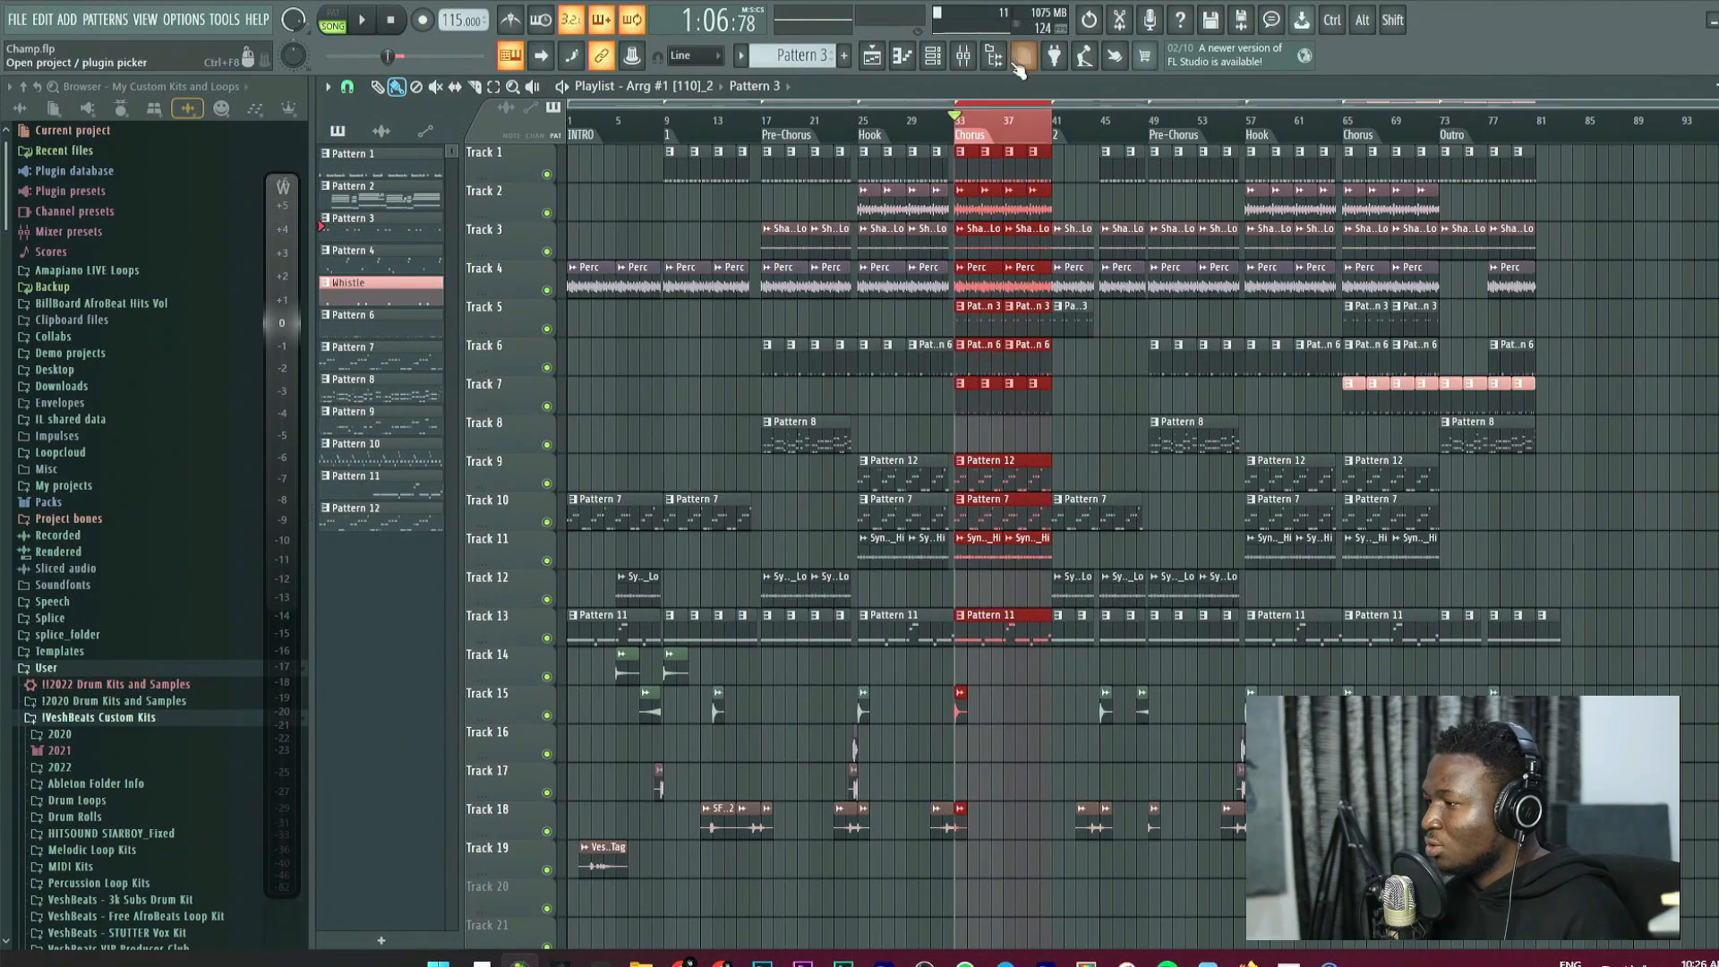
pyautogui.click(965, 59)
pyautogui.press('space')
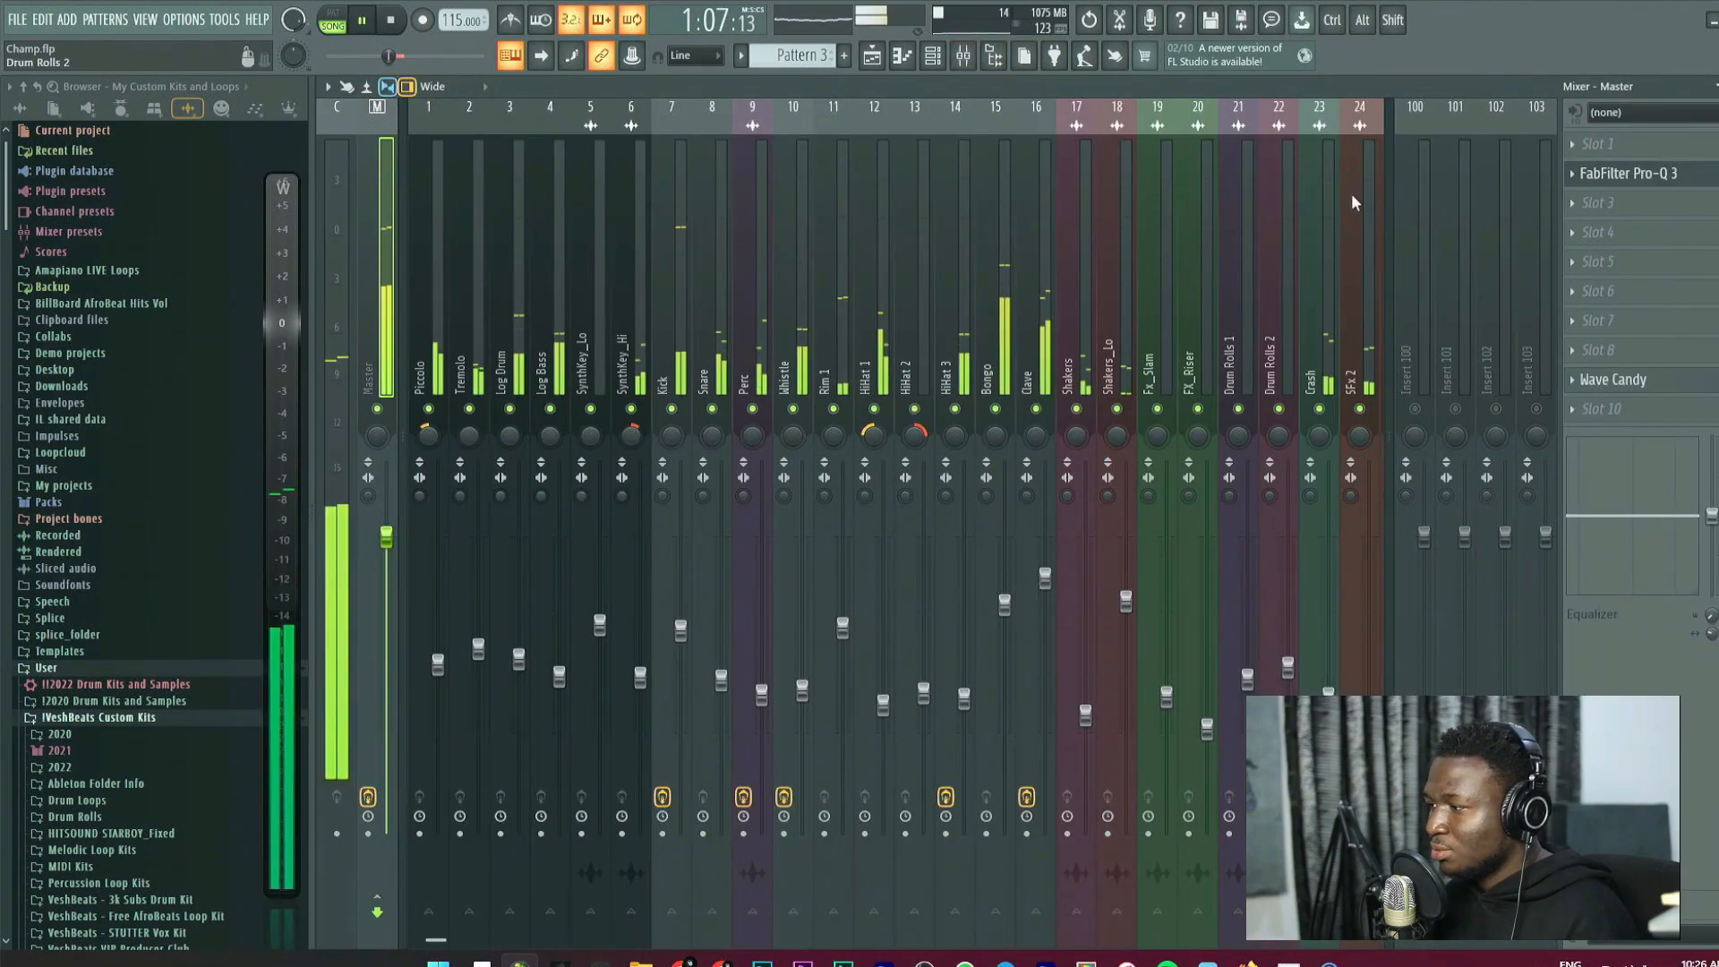
pyautogui.click(1662, 182)
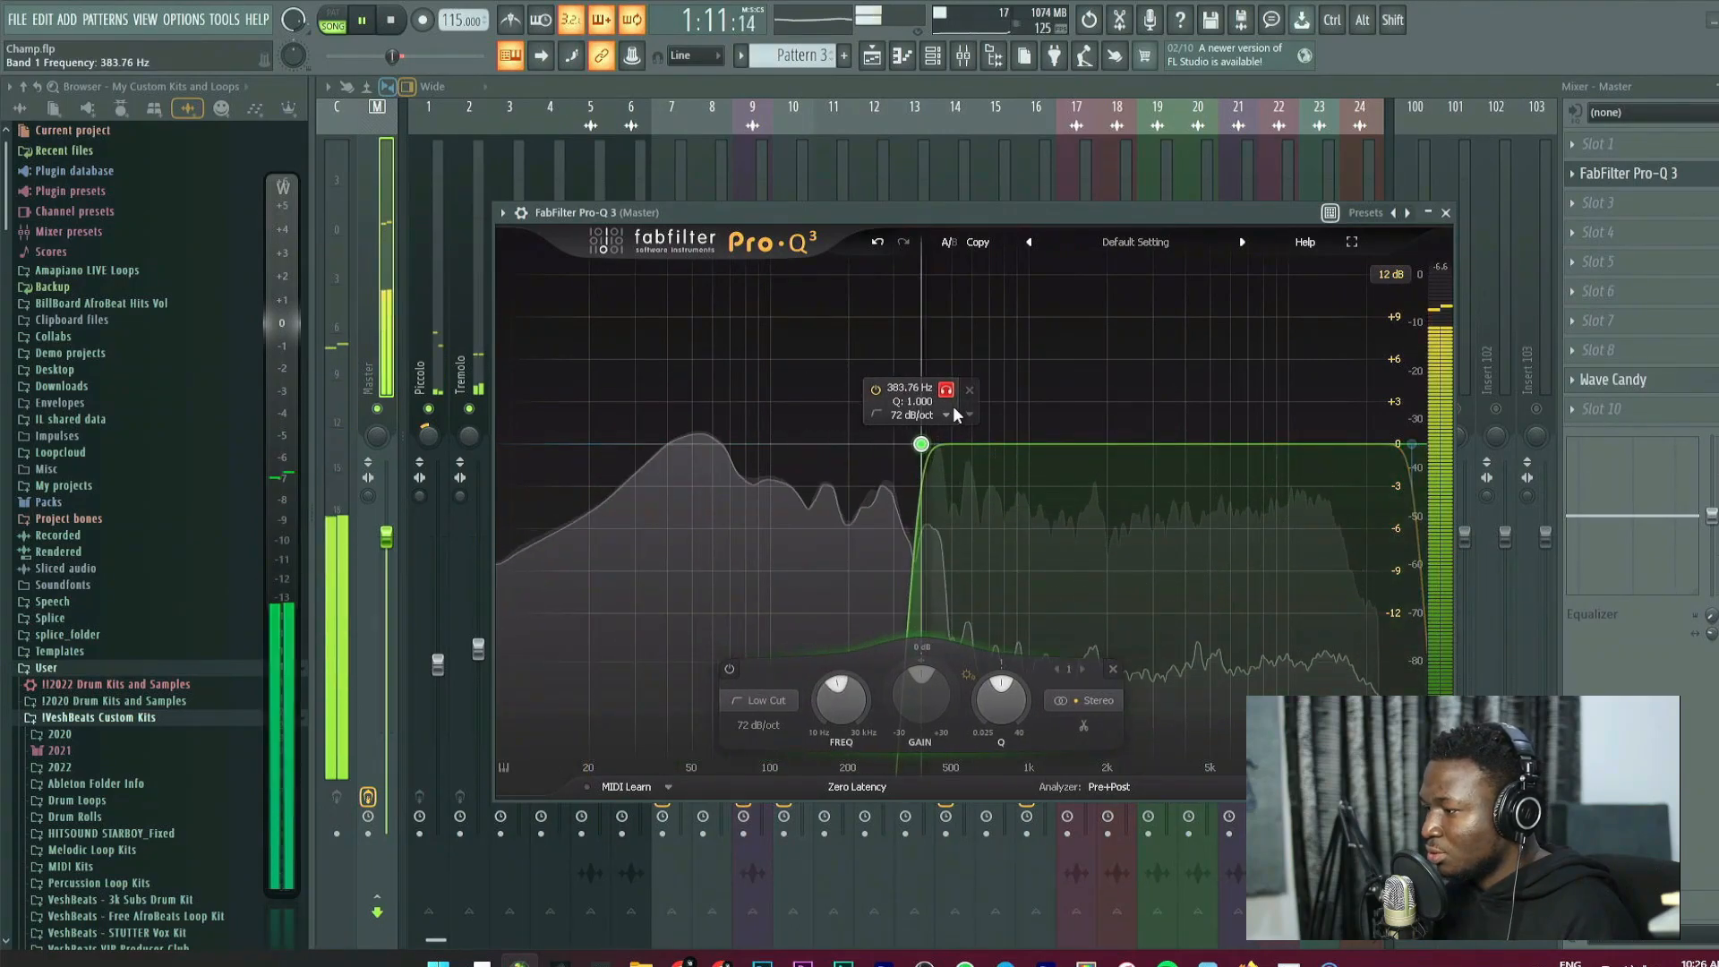
# Sweep the soloed low-cut band of the Master's Pro-Q 3, settle it at about 28.7 Hz, then unsolo it and stop playback.
pyautogui.moveTo(1121, 424); pyautogui.dragTo(728, 441)
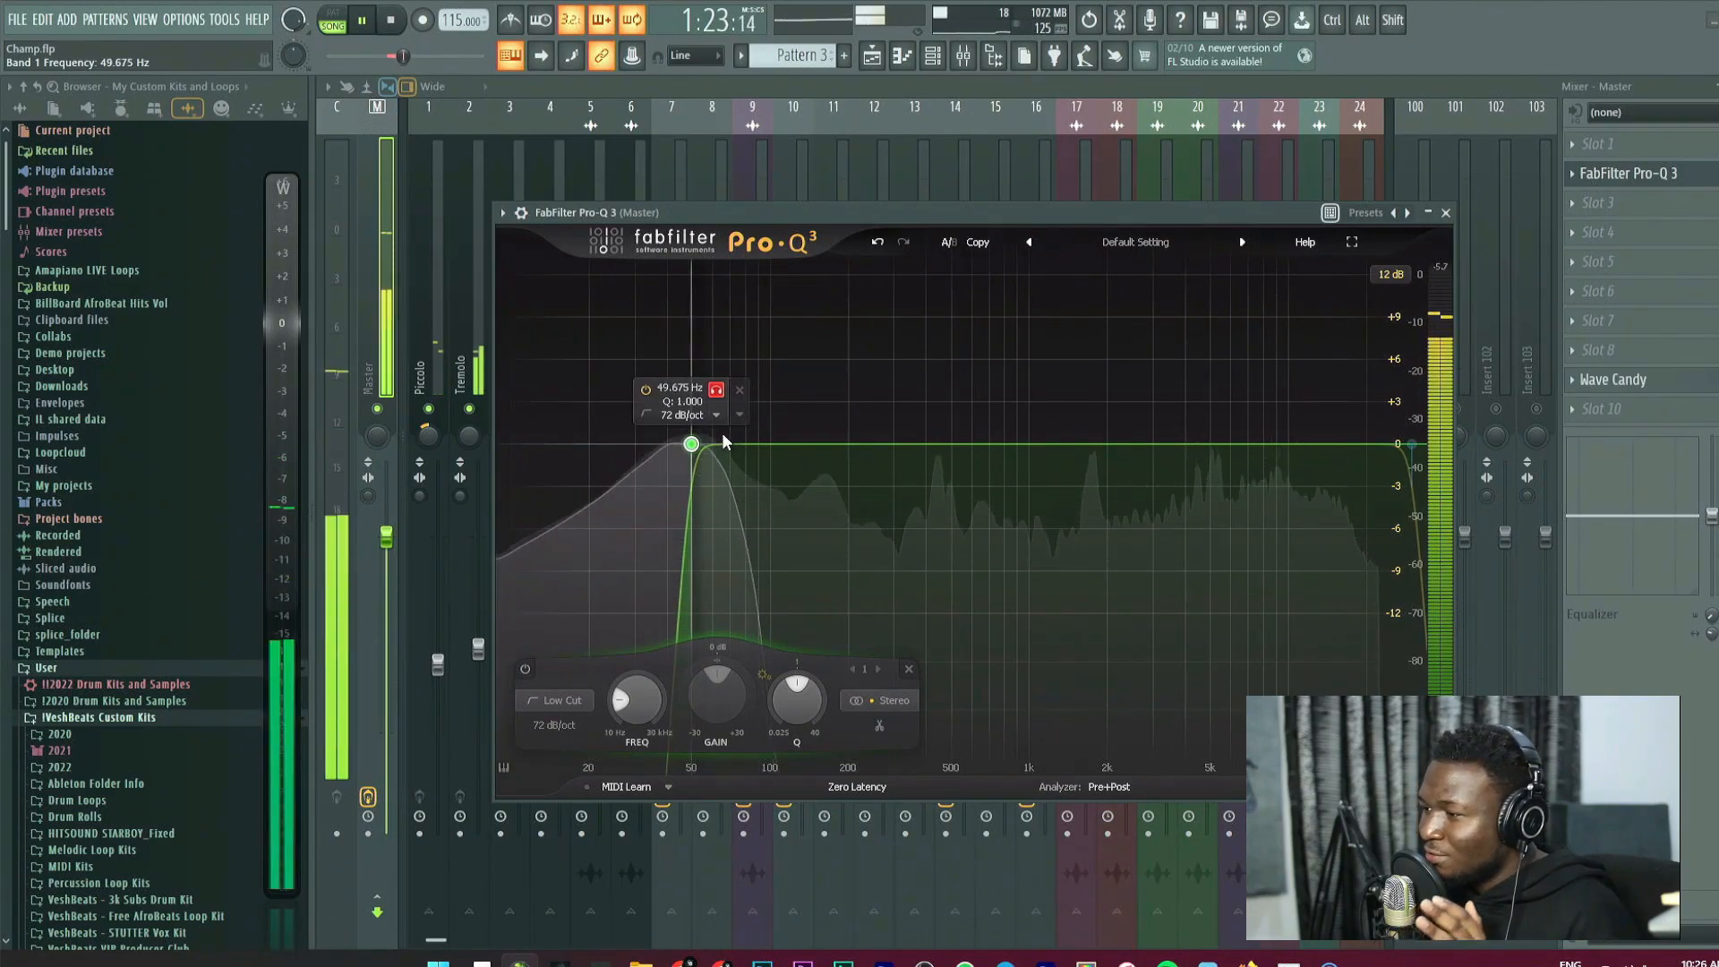
pyautogui.moveTo(724, 440); pyautogui.dragTo(664, 426)
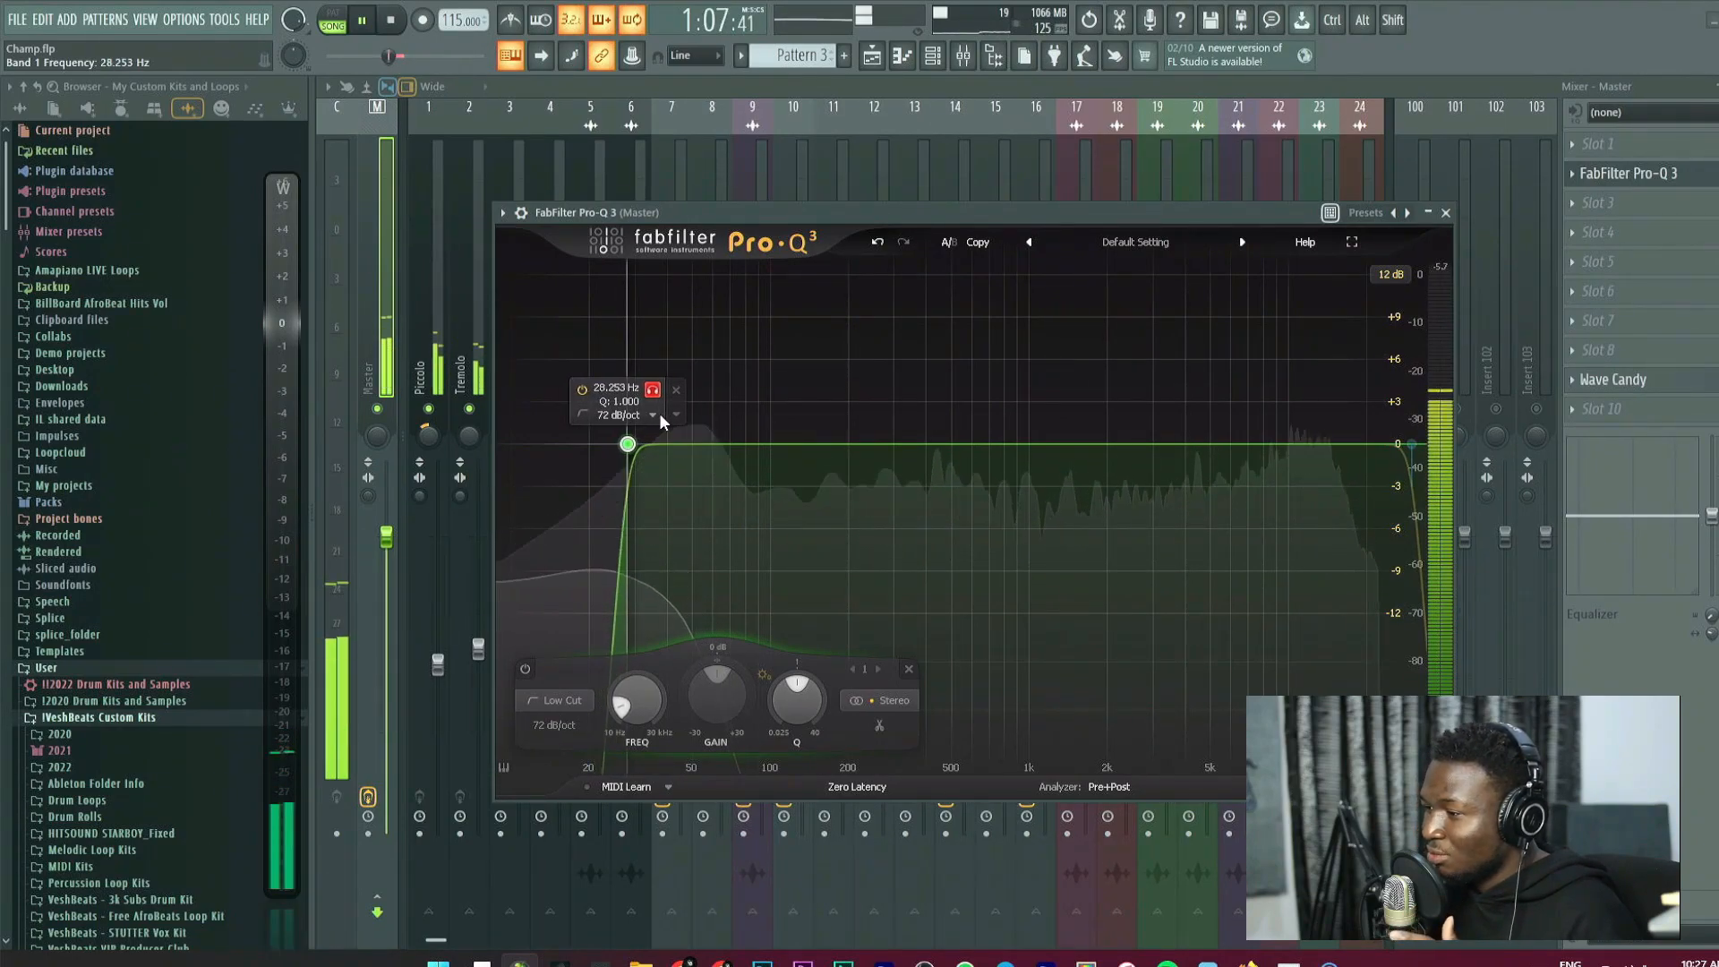
pyautogui.moveTo(661, 415); pyautogui.dragTo(662, 416)
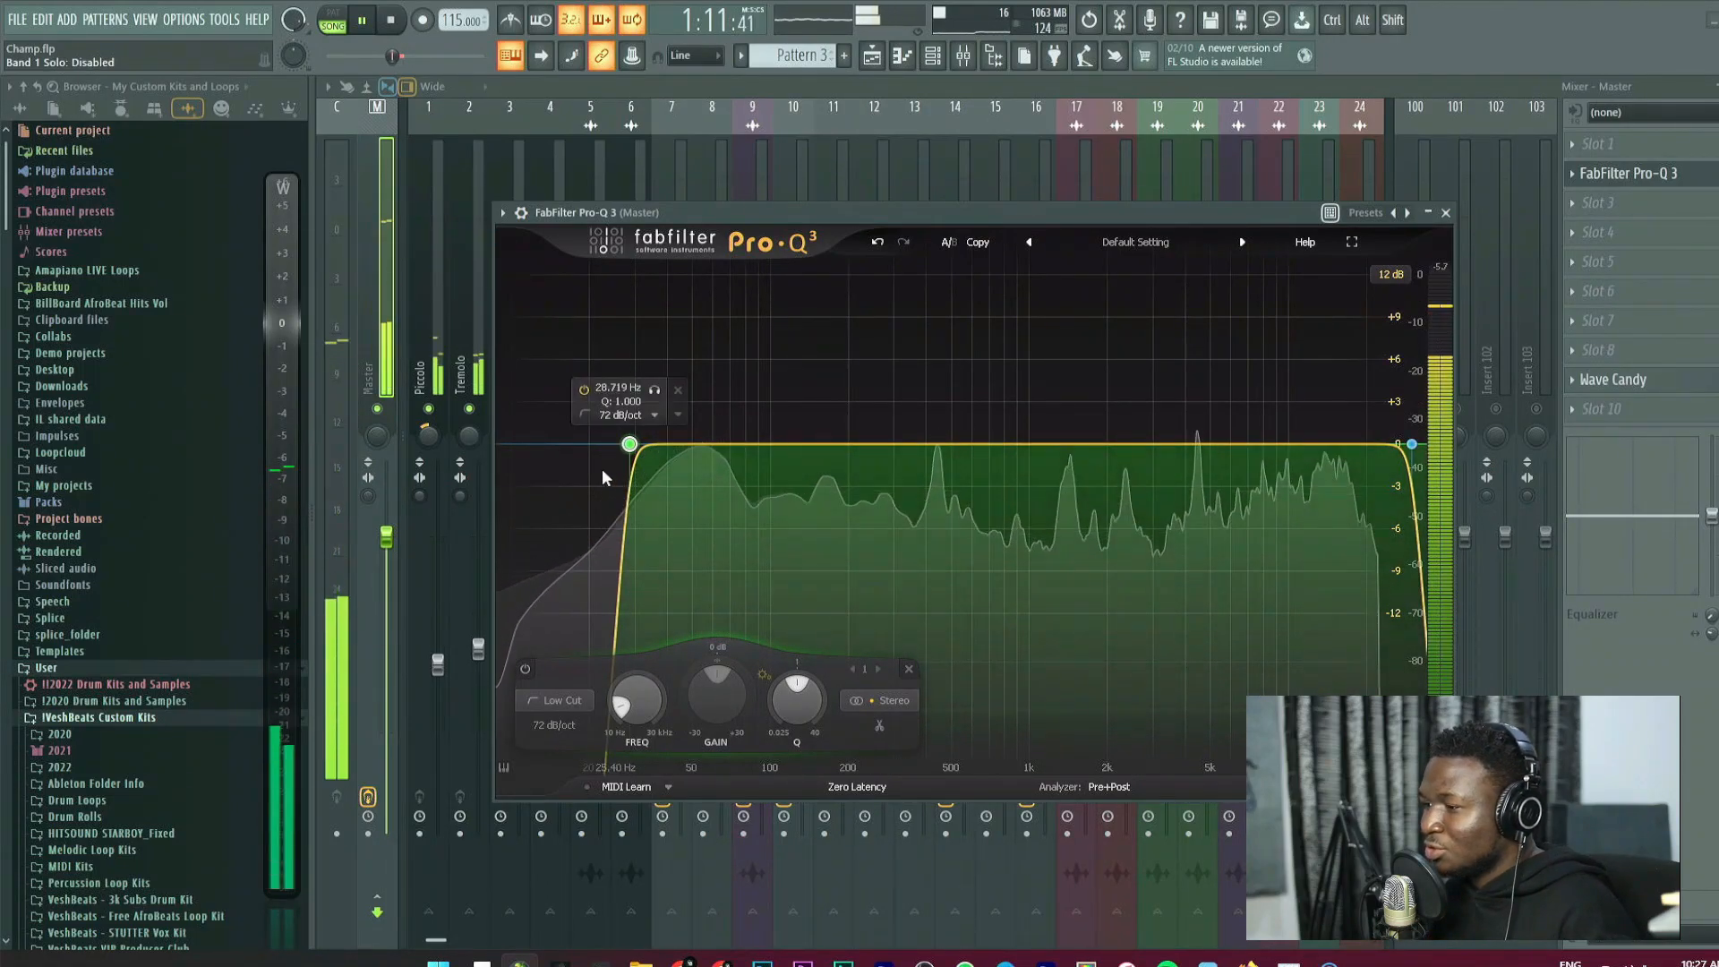
pyautogui.press('space')
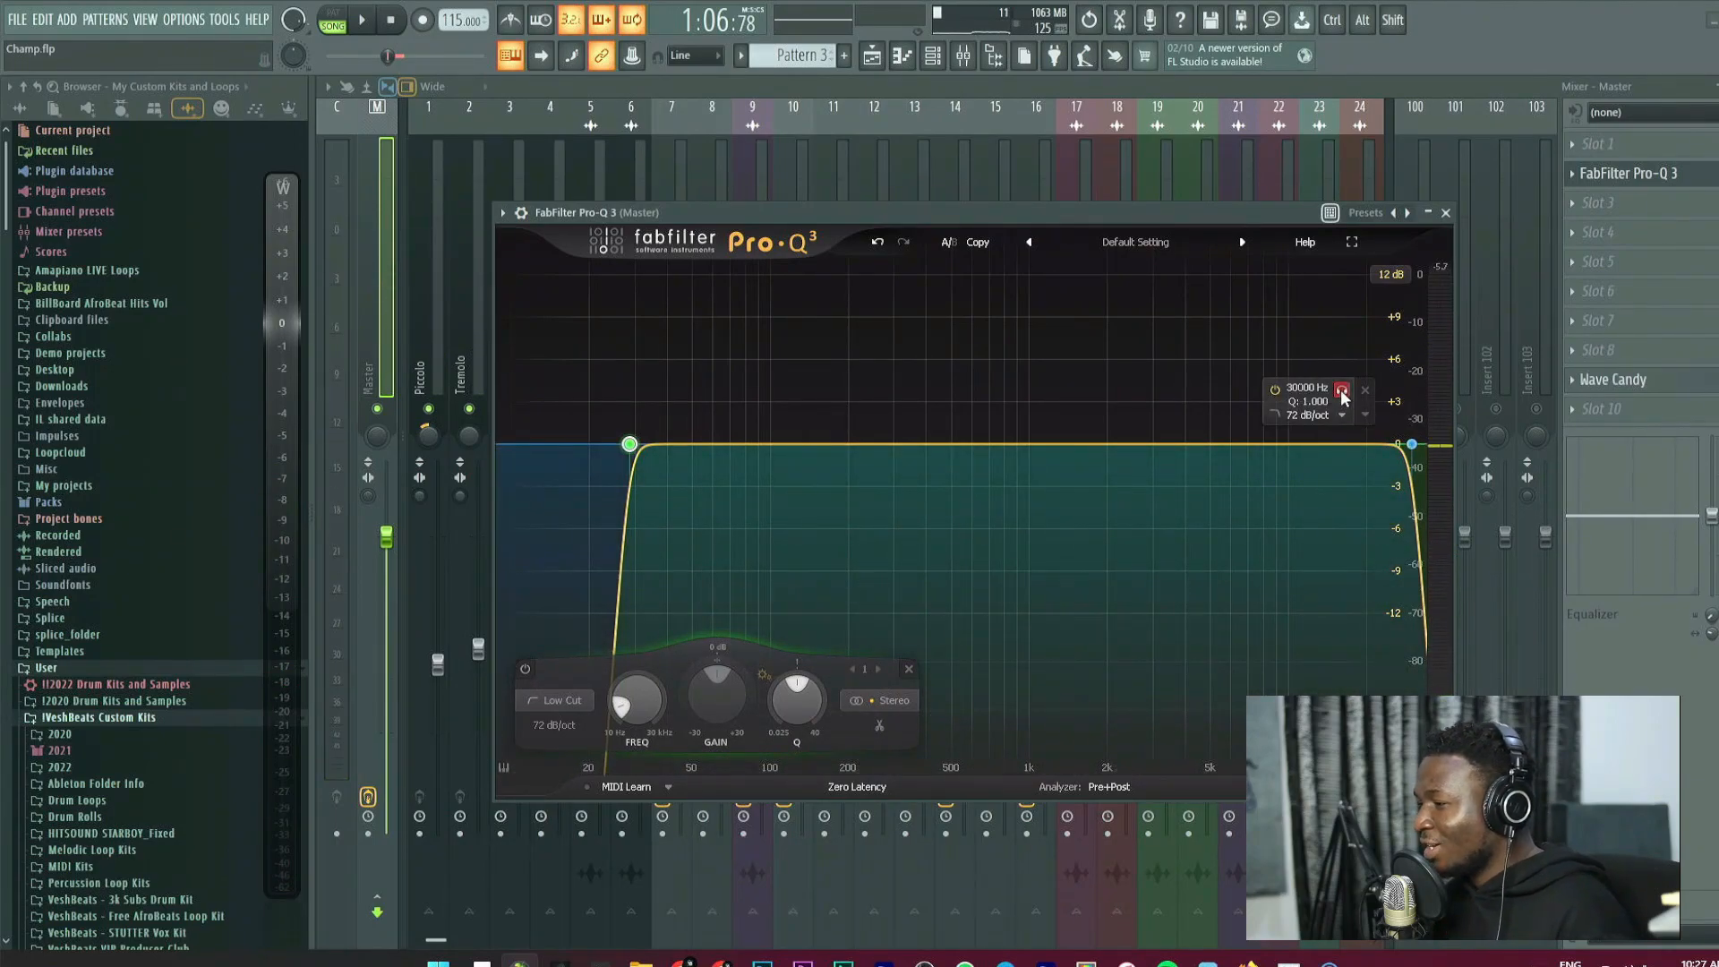
# Solo the Master's high-cut band during playback, set its frequency to about 19133 Hz, then unsolo it and stop playback.
pyautogui.moveTo(1342, 397); pyautogui.dragTo(1342, 397)
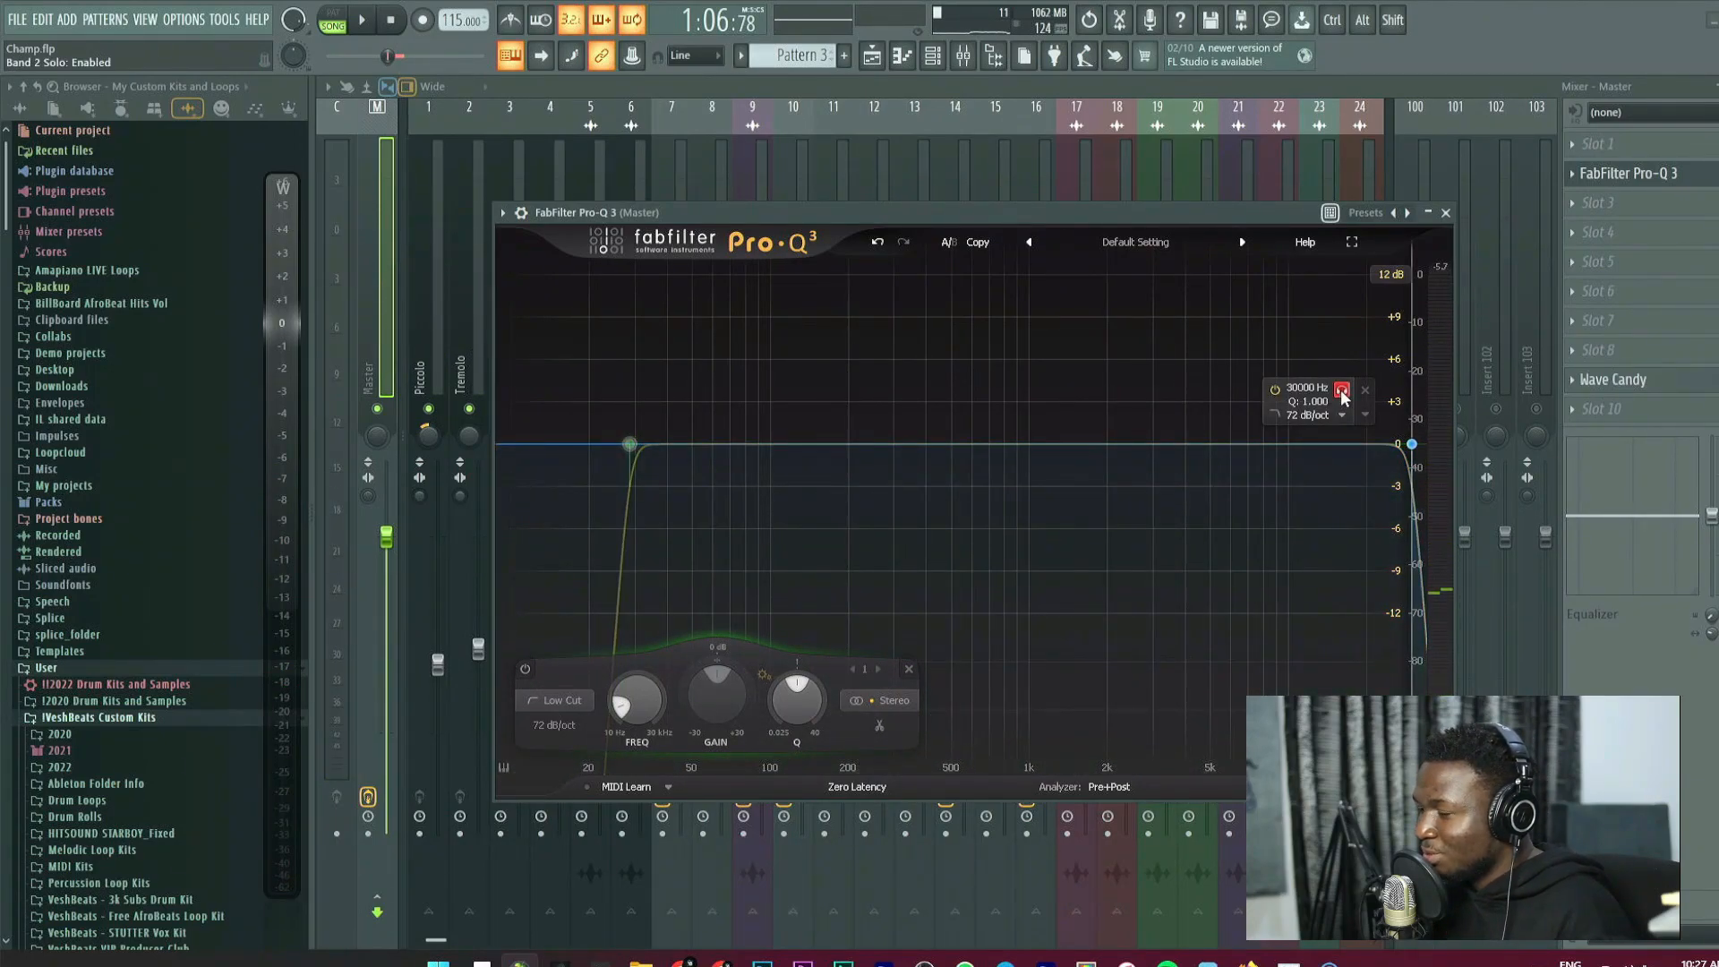
pyautogui.press('space')
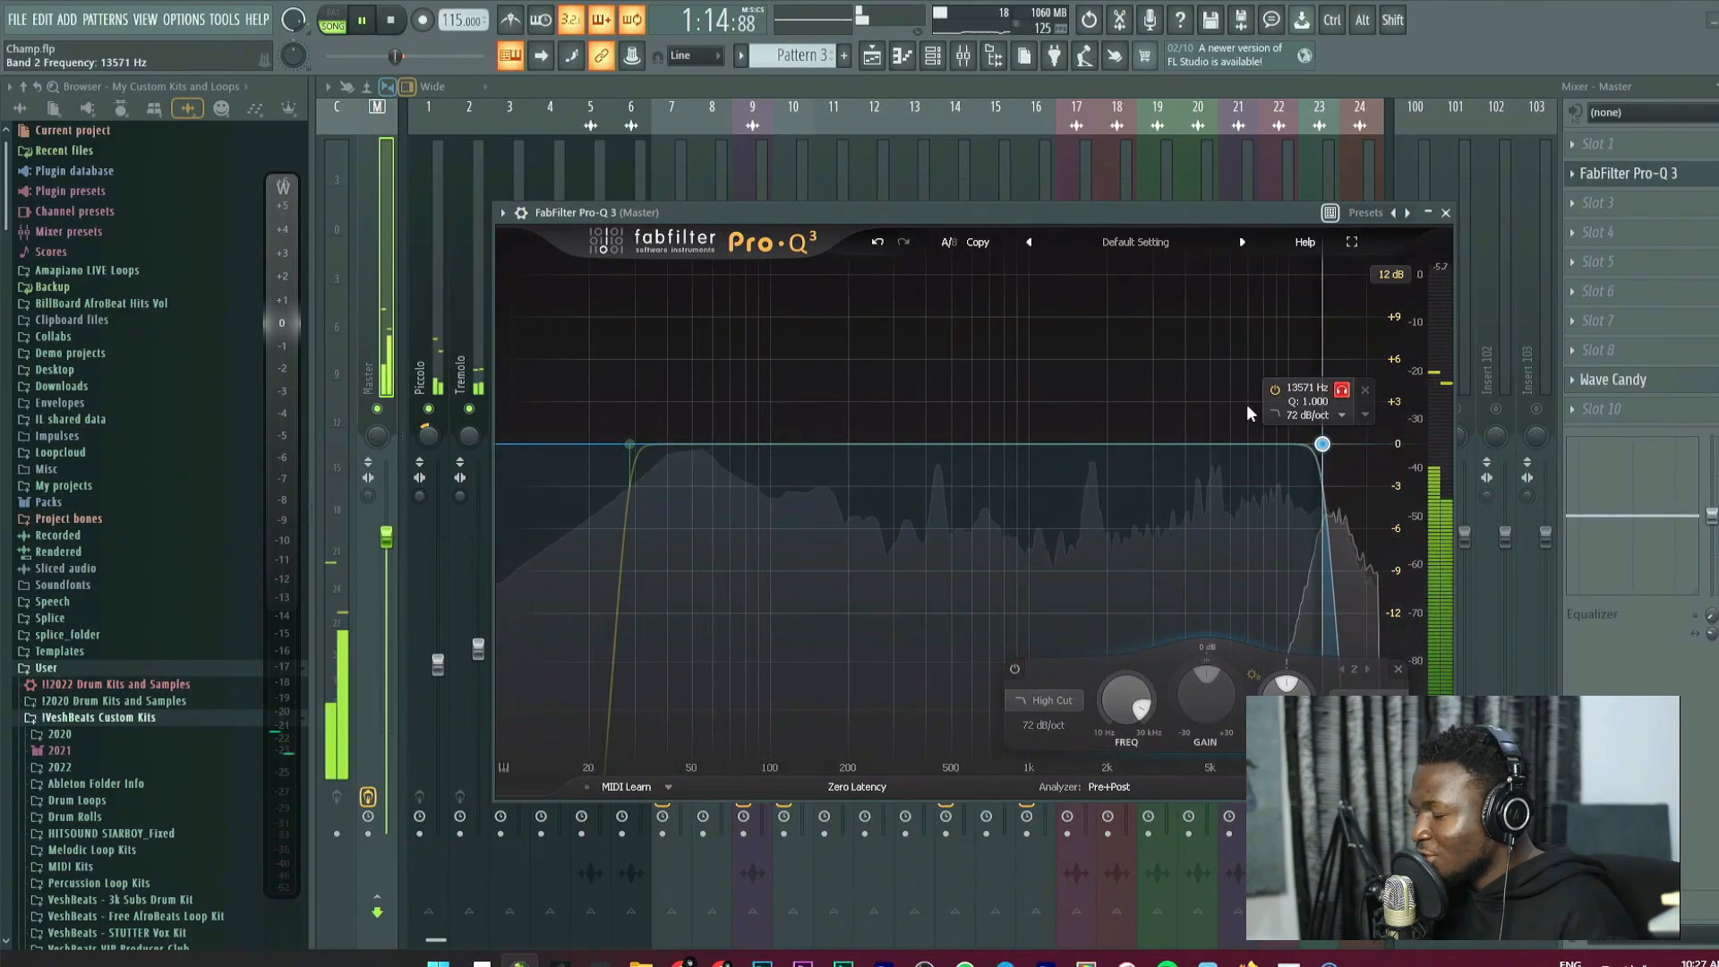
pyautogui.moveTo(1247, 407); pyautogui.dragTo(1252, 406)
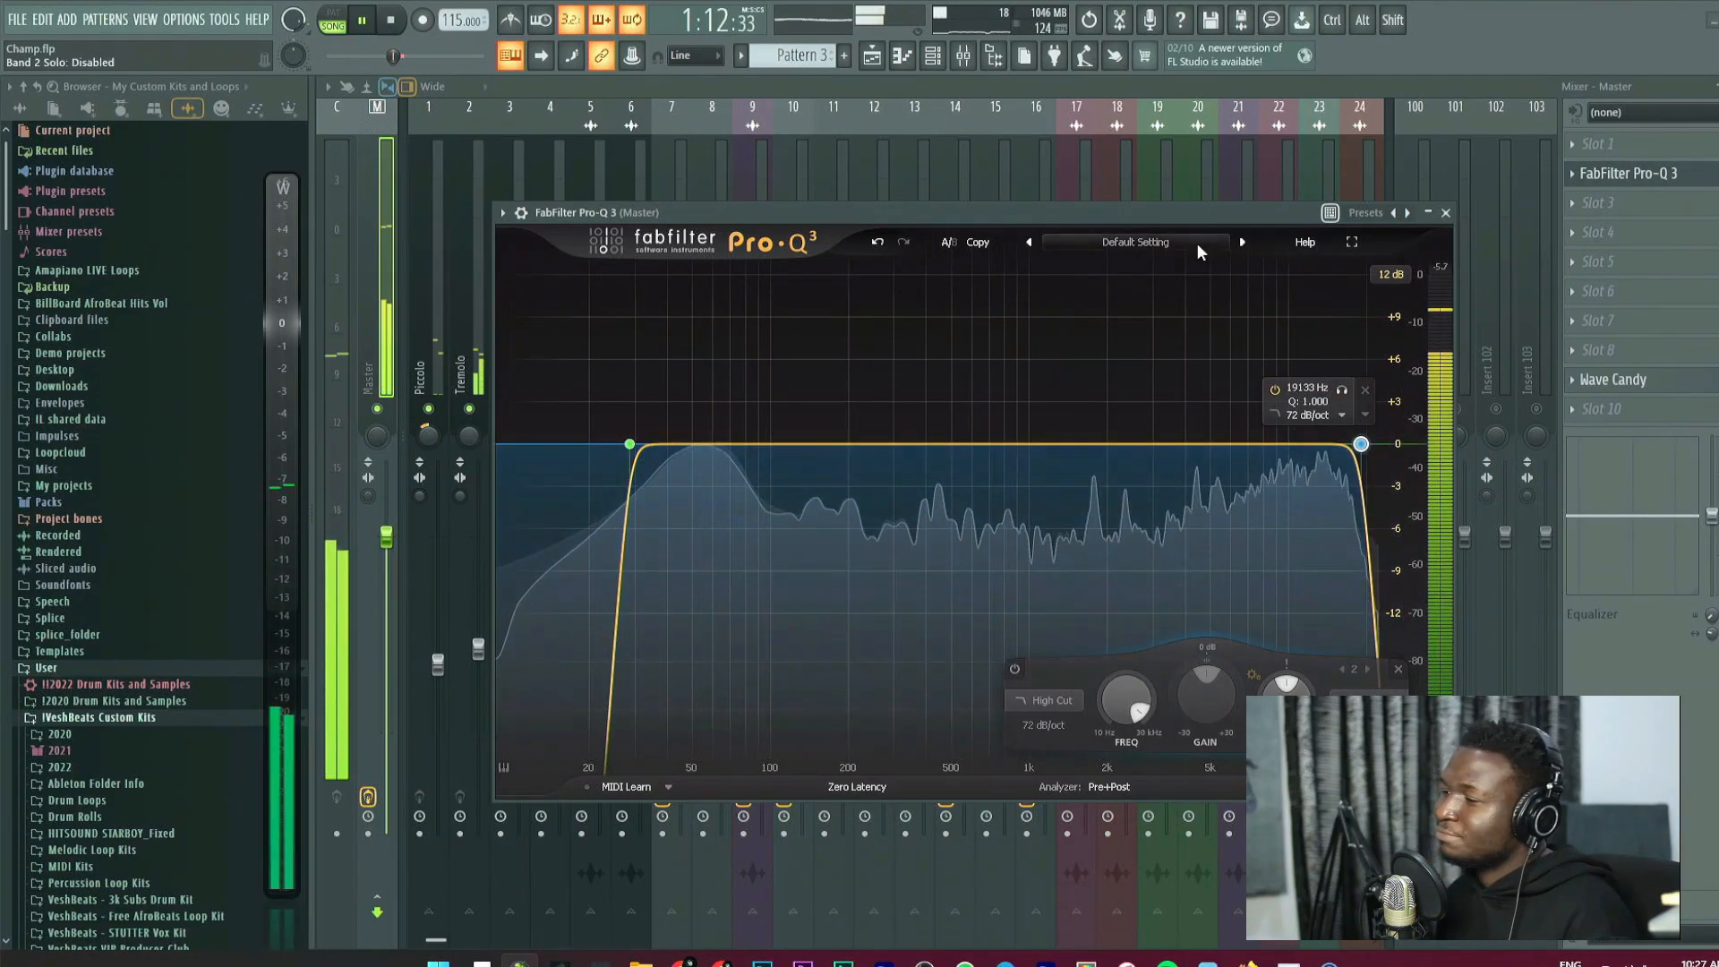
pyautogui.moveTo(1199, 213); pyautogui.dragTo(1209, 213)
pyautogui.press('space')
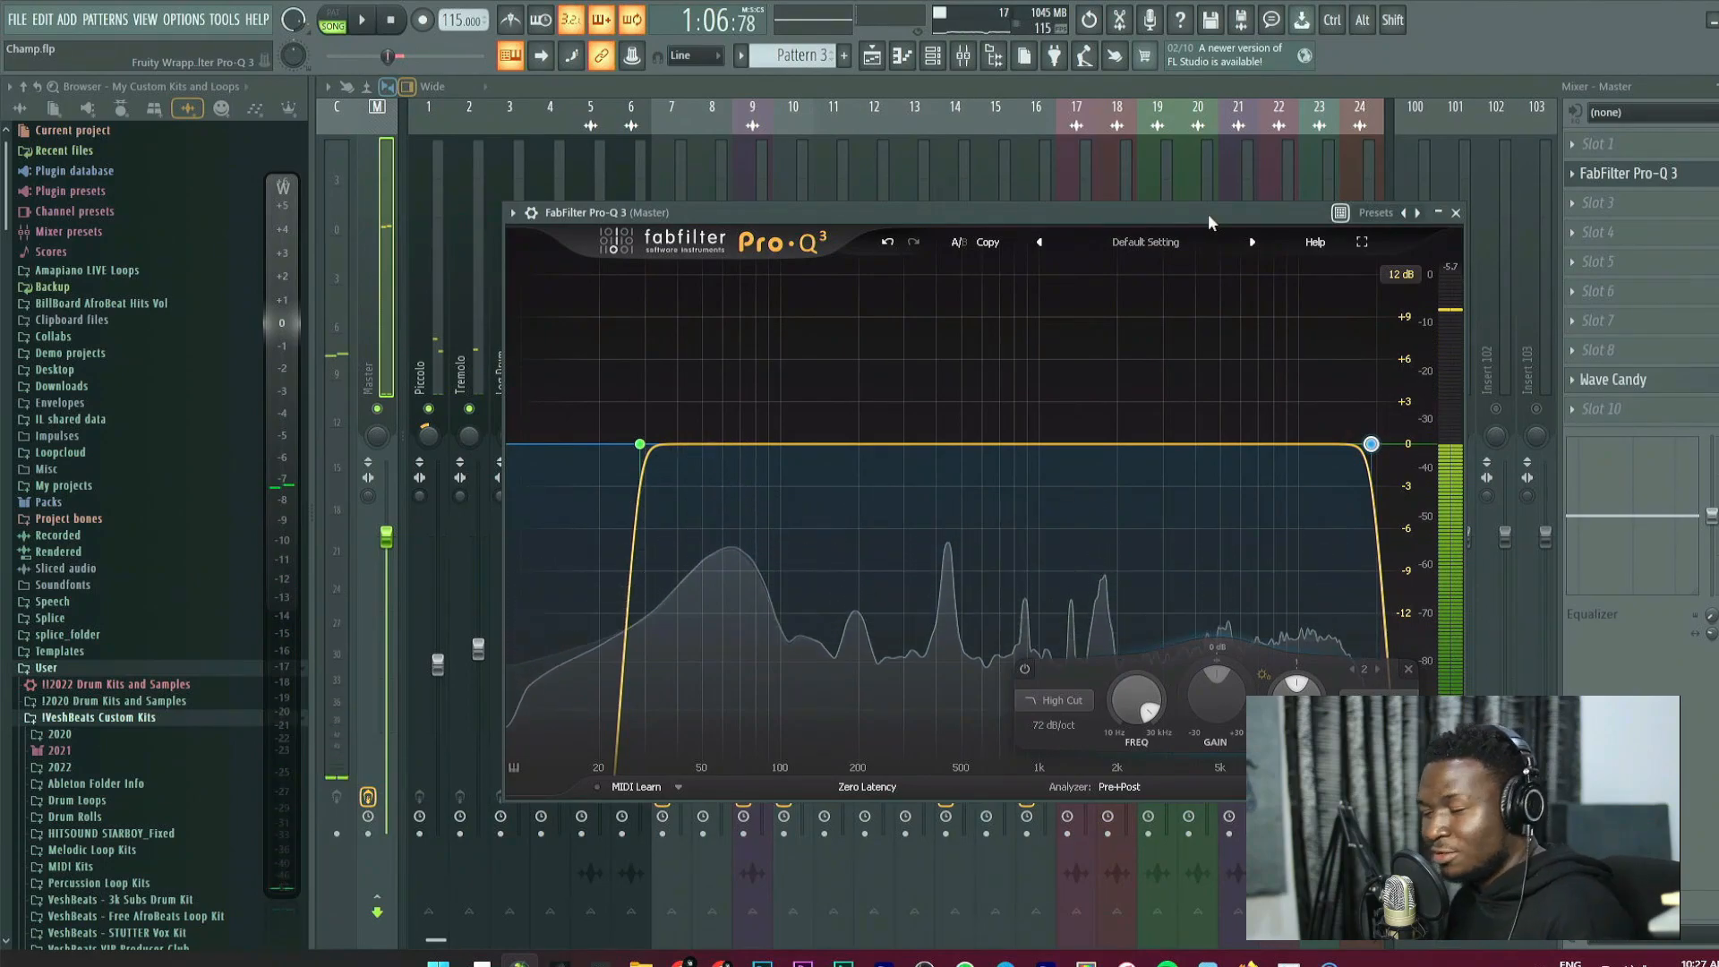
pyautogui.moveTo(1229, 212); pyautogui.dragTo(1239, 206)
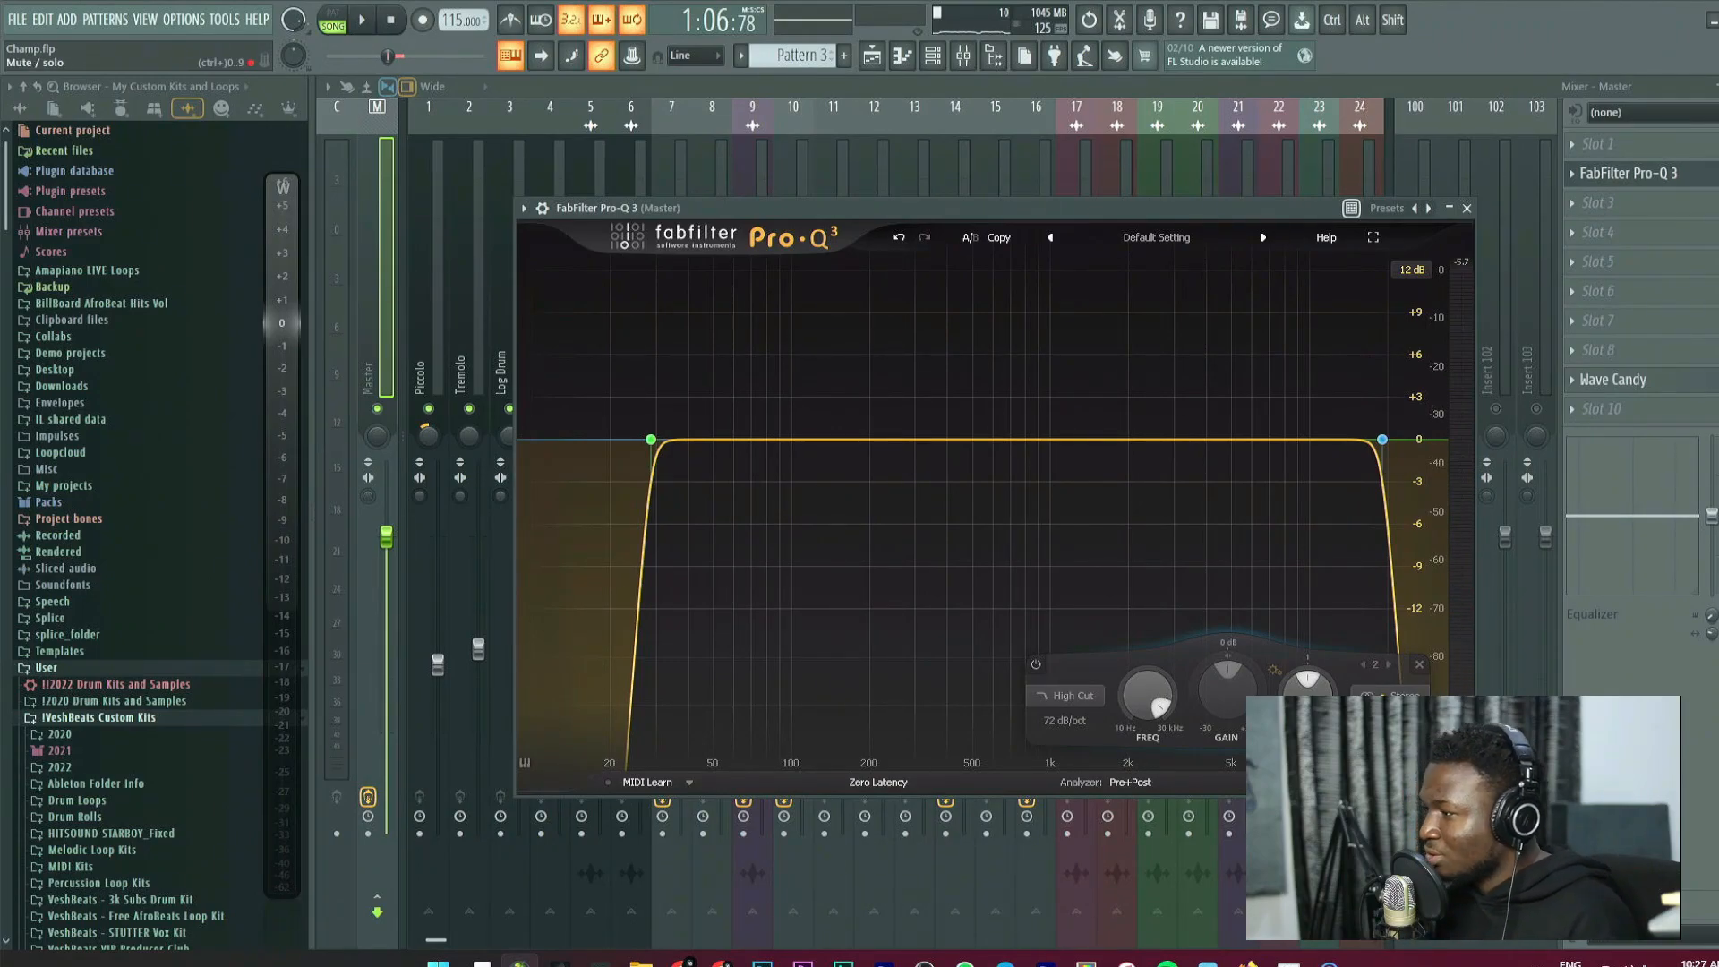
# Audition the looped Chorus and check the Master's level meters and the Pro-Q 3 spectrum, then close the EQ and stop playback.
pyautogui.press('space')
pyautogui.press('Escape')
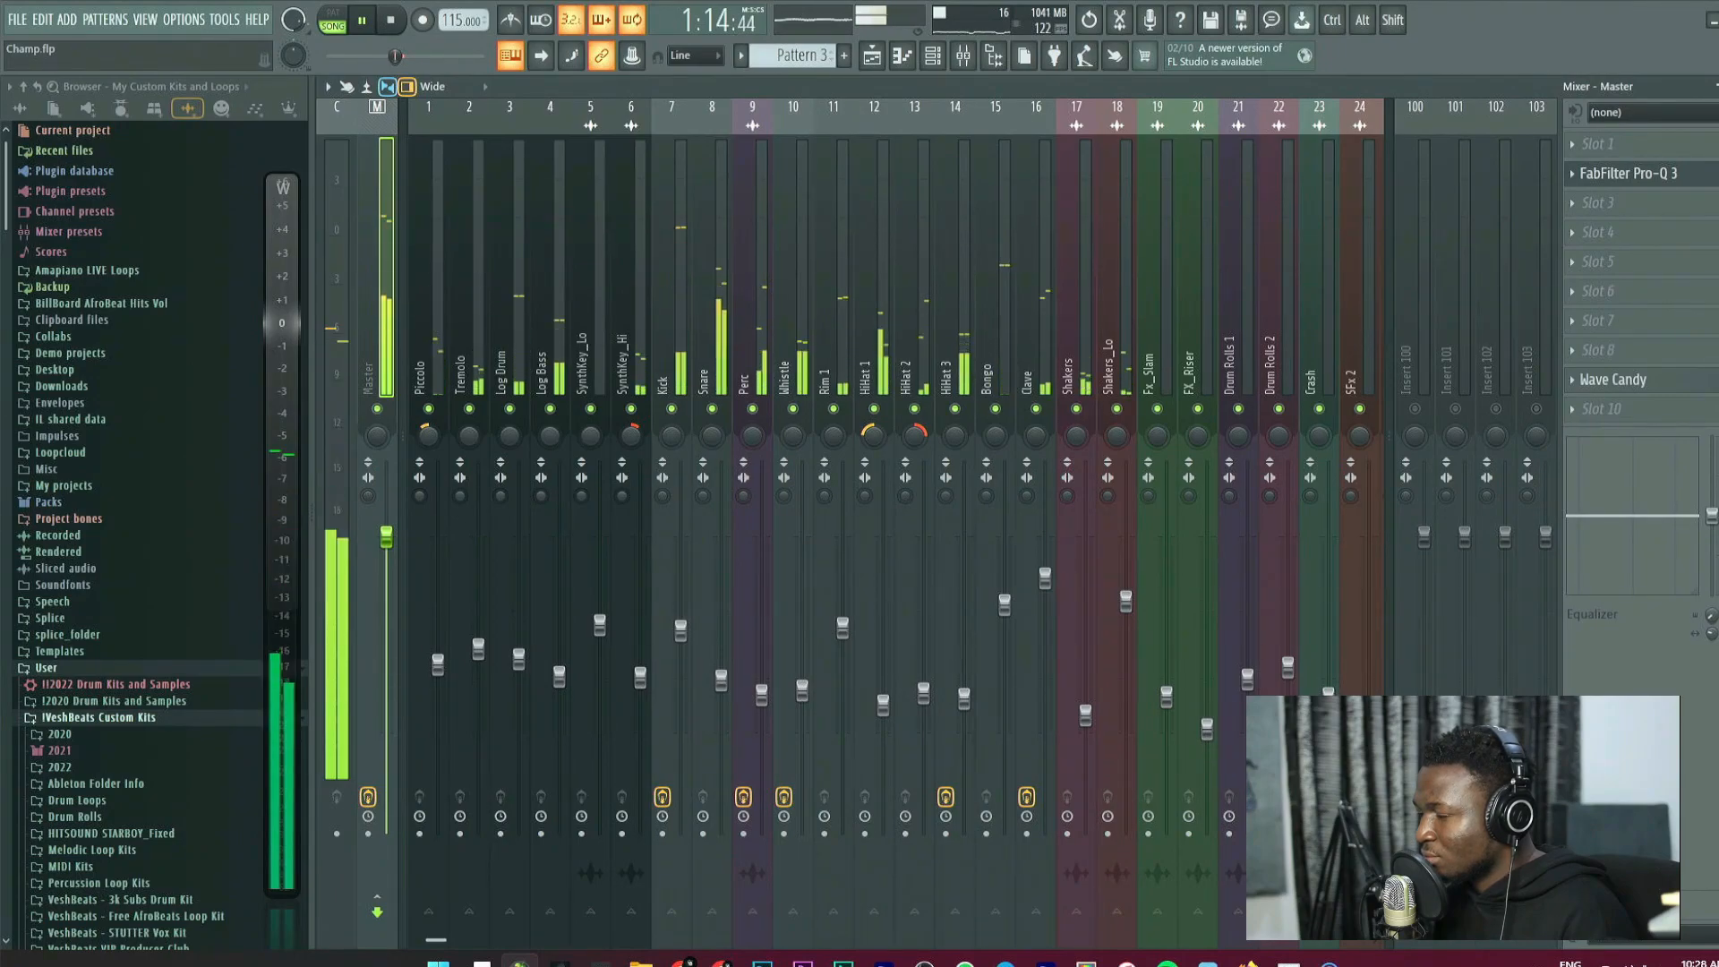
pyautogui.press('space')
pyautogui.click(1645, 174)
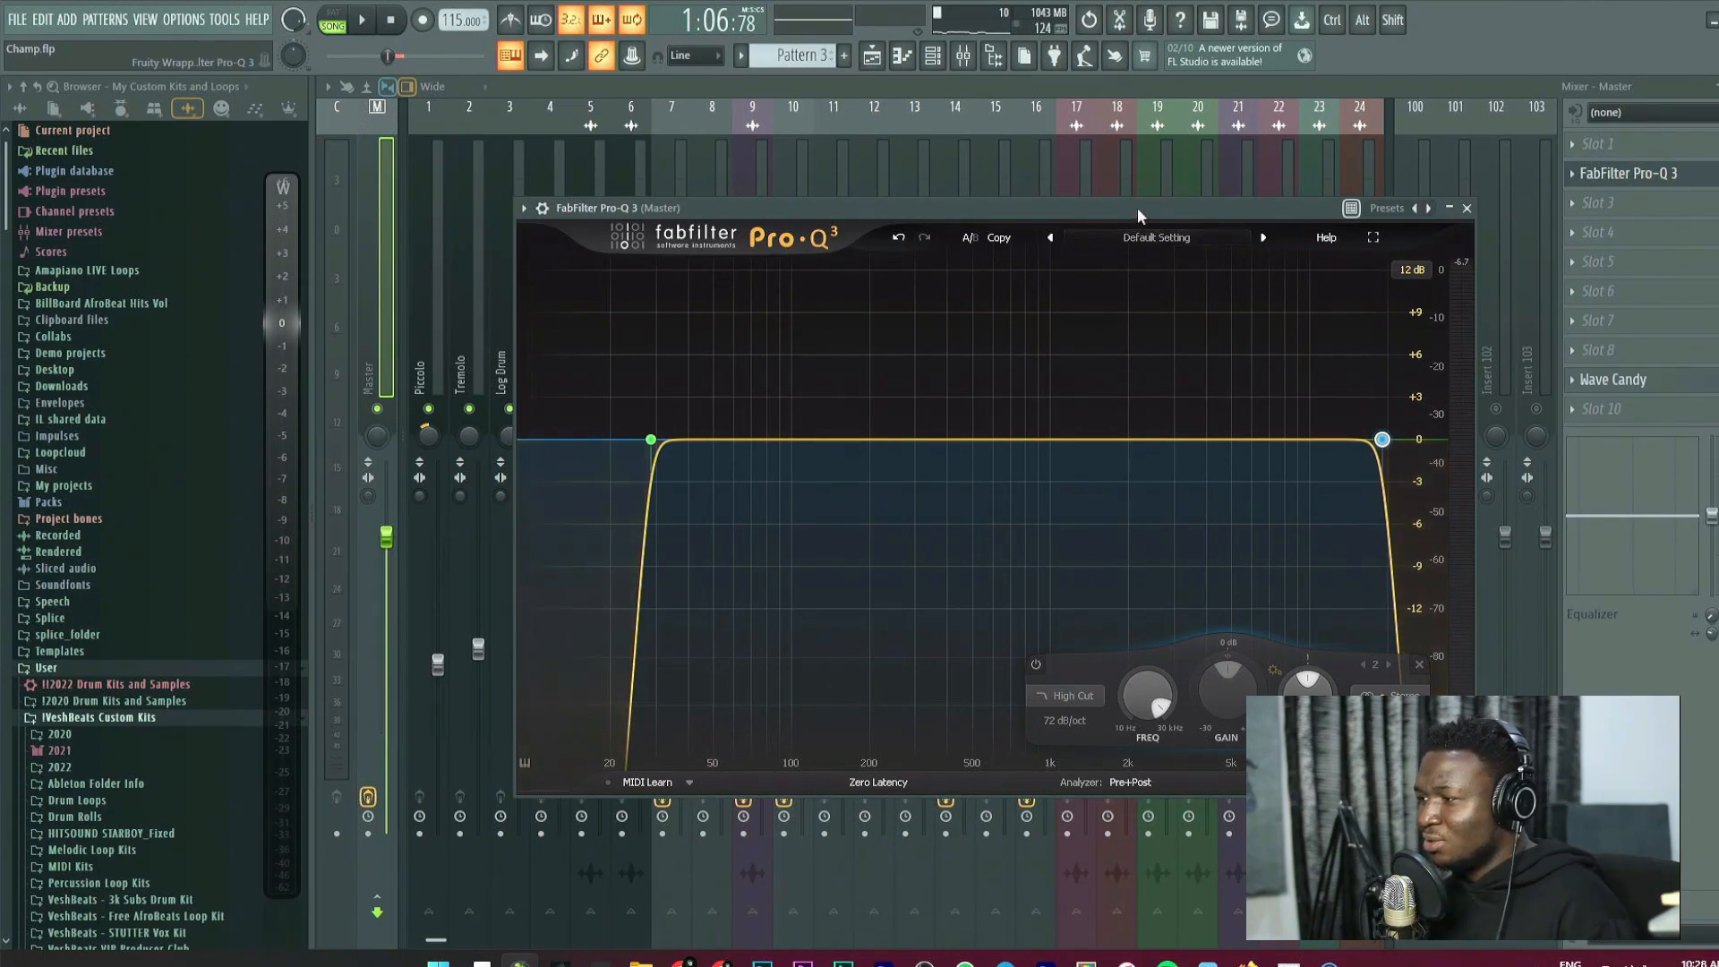
pyautogui.moveTo(1137, 207); pyautogui.dragTo(1152, 207)
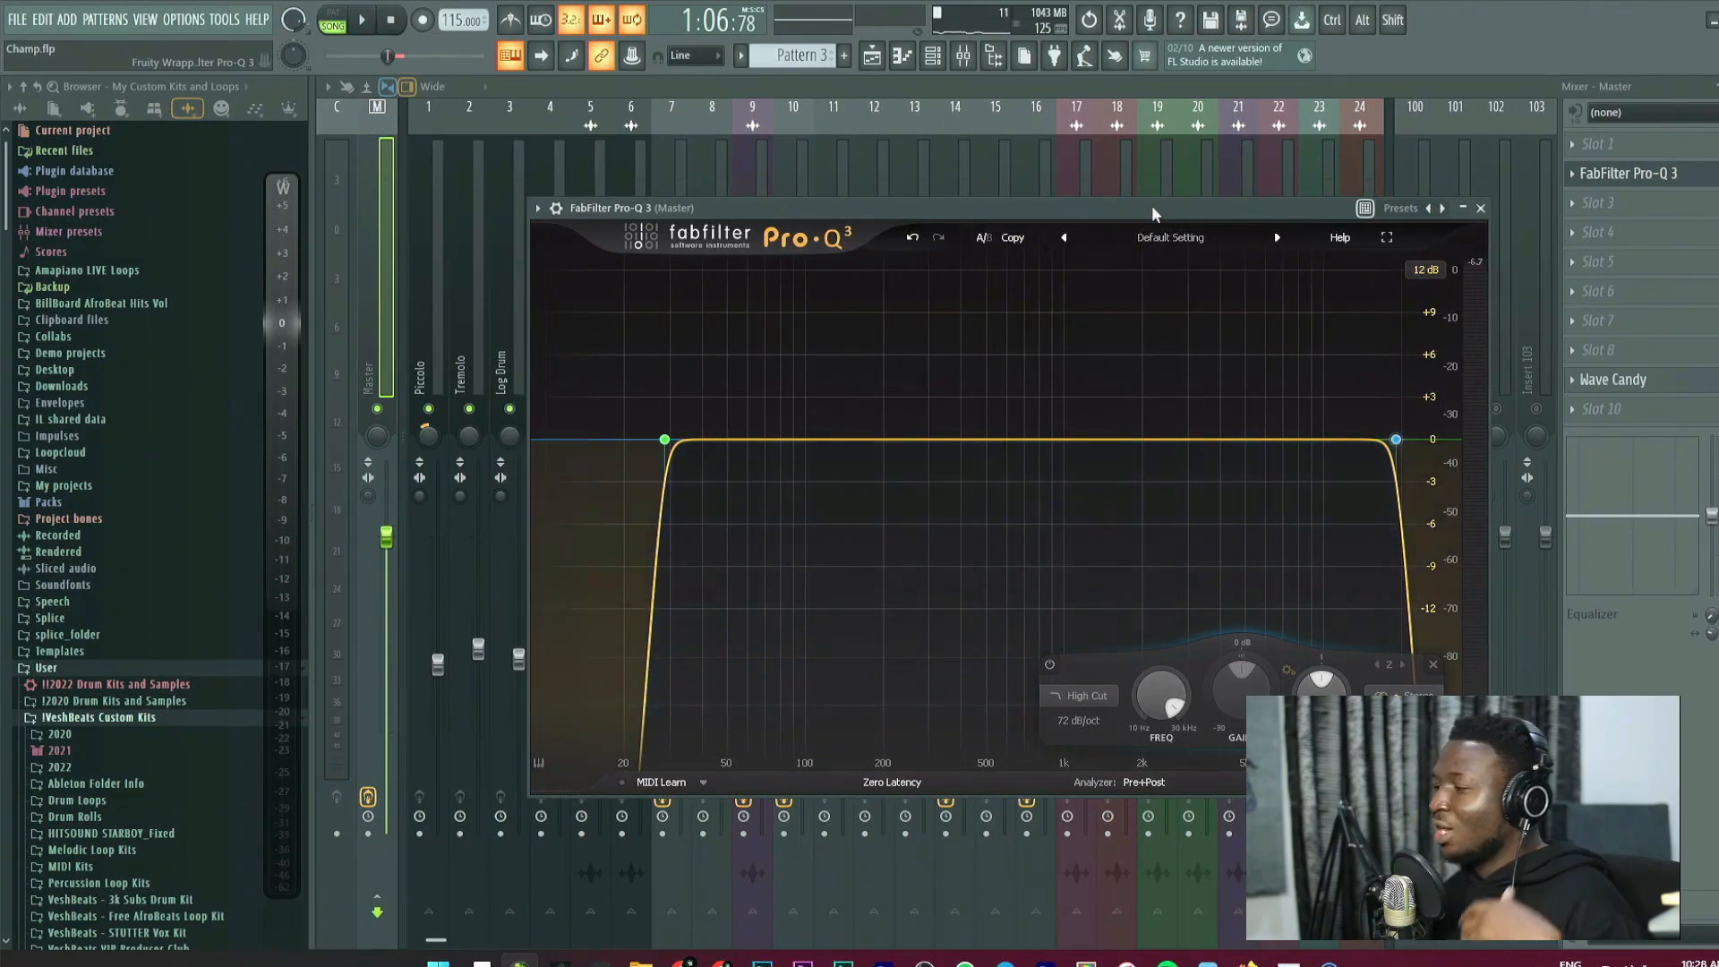
pyautogui.moveTo(1153, 207); pyautogui.dragTo(1167, 207)
pyautogui.press('space')
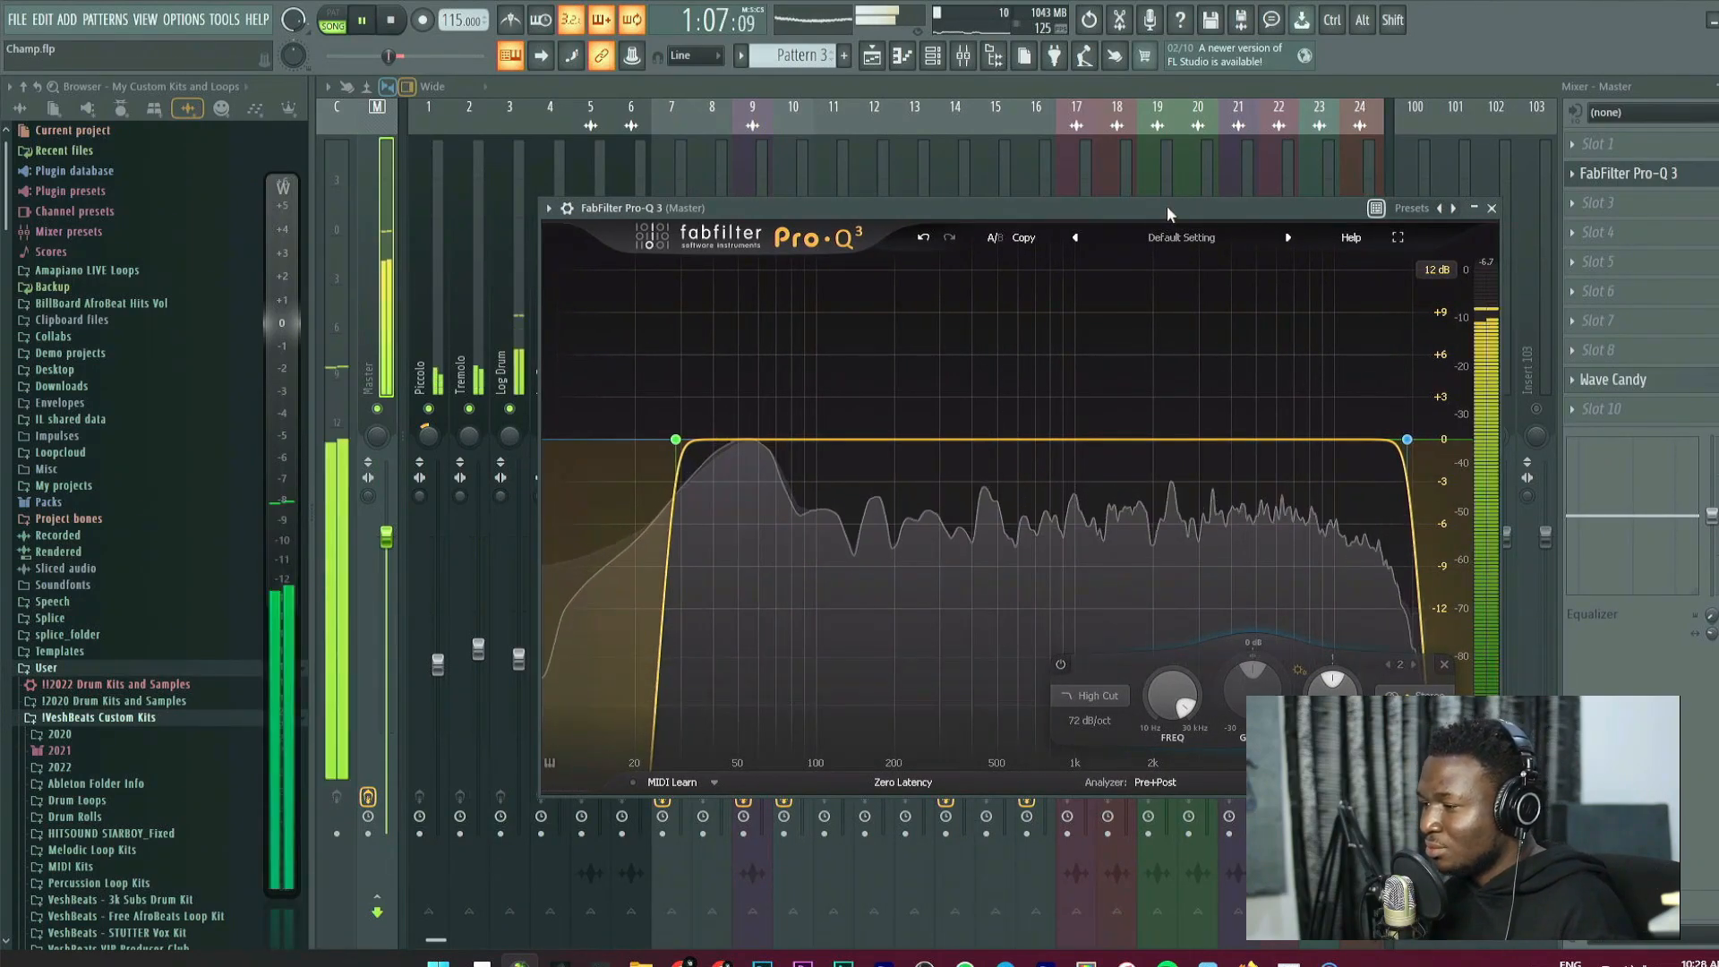
pyautogui.click(1411, 85)
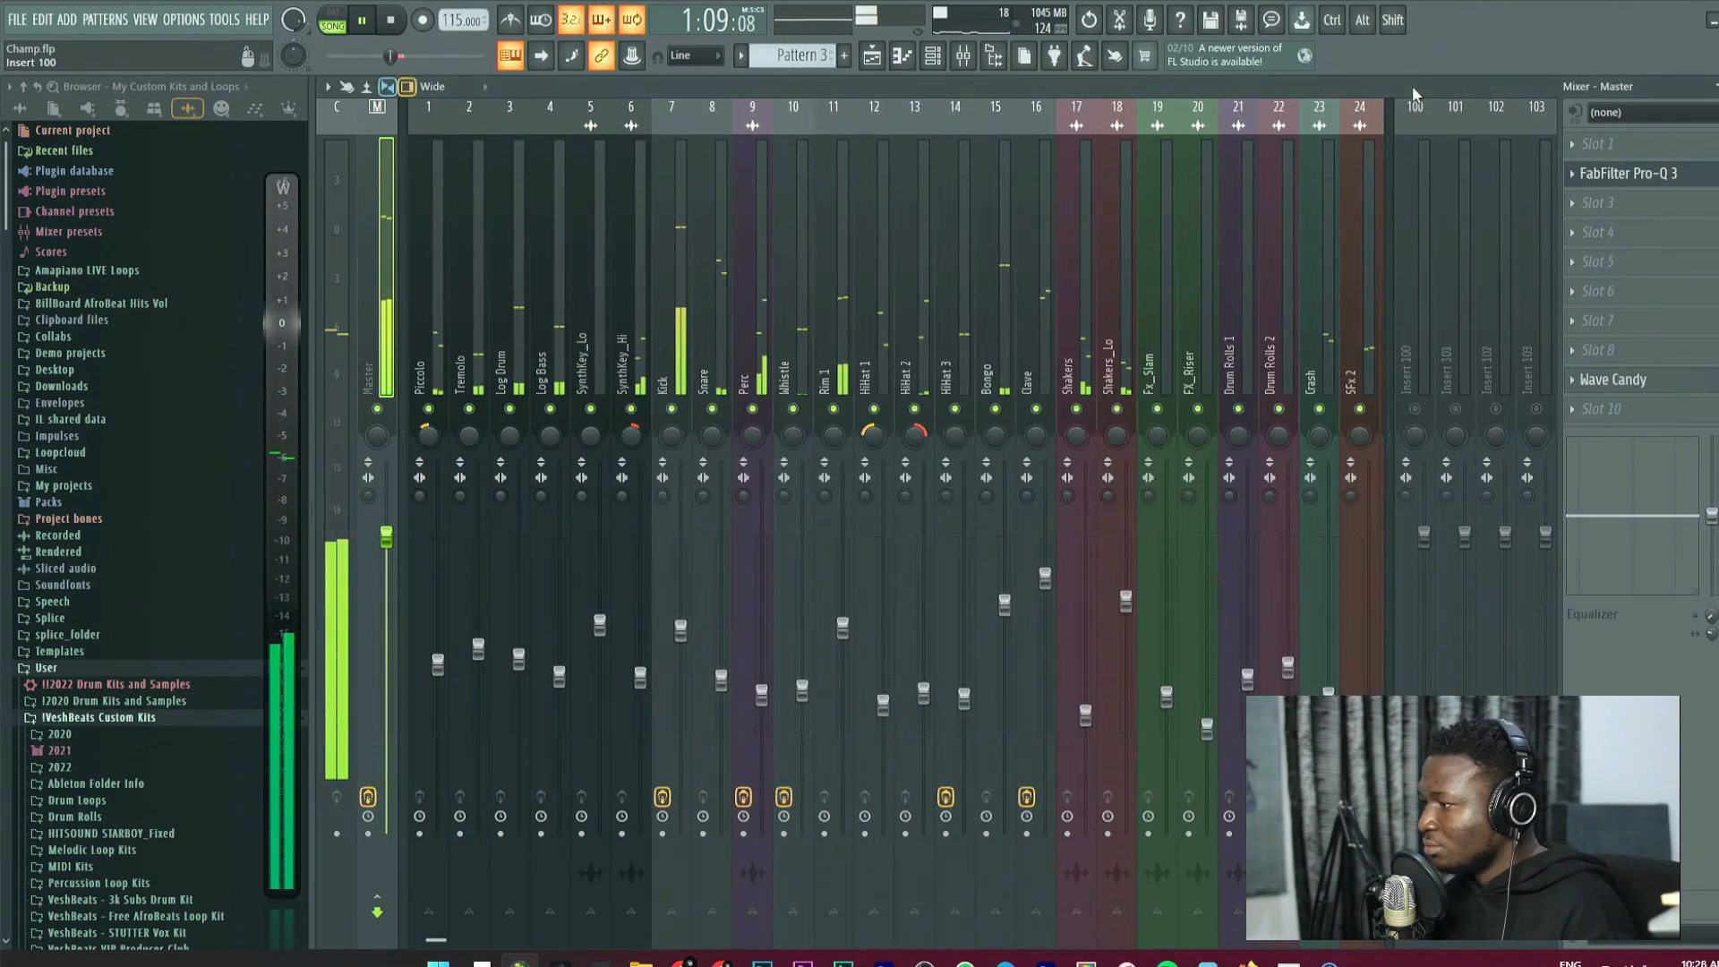
pyautogui.press('space')
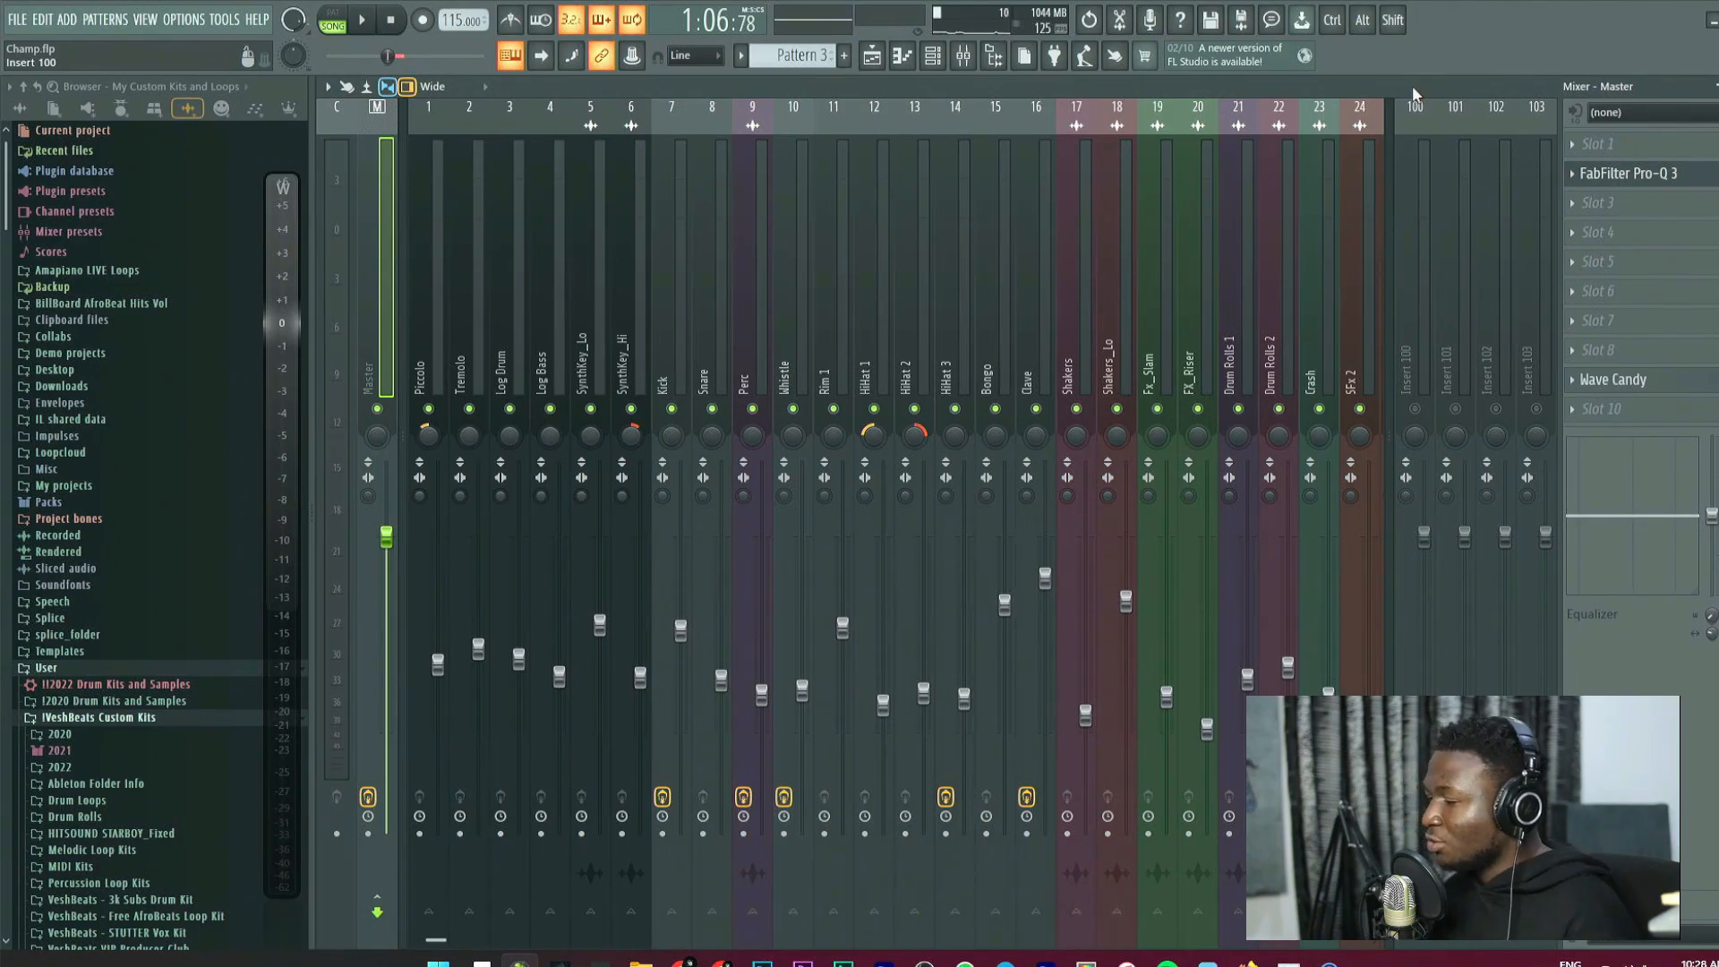
# Insert iZotope Ozone 5 x64 in the Master's third effect slot and check the looped Chorus in the Playlist.
pyautogui.click(1597, 202)
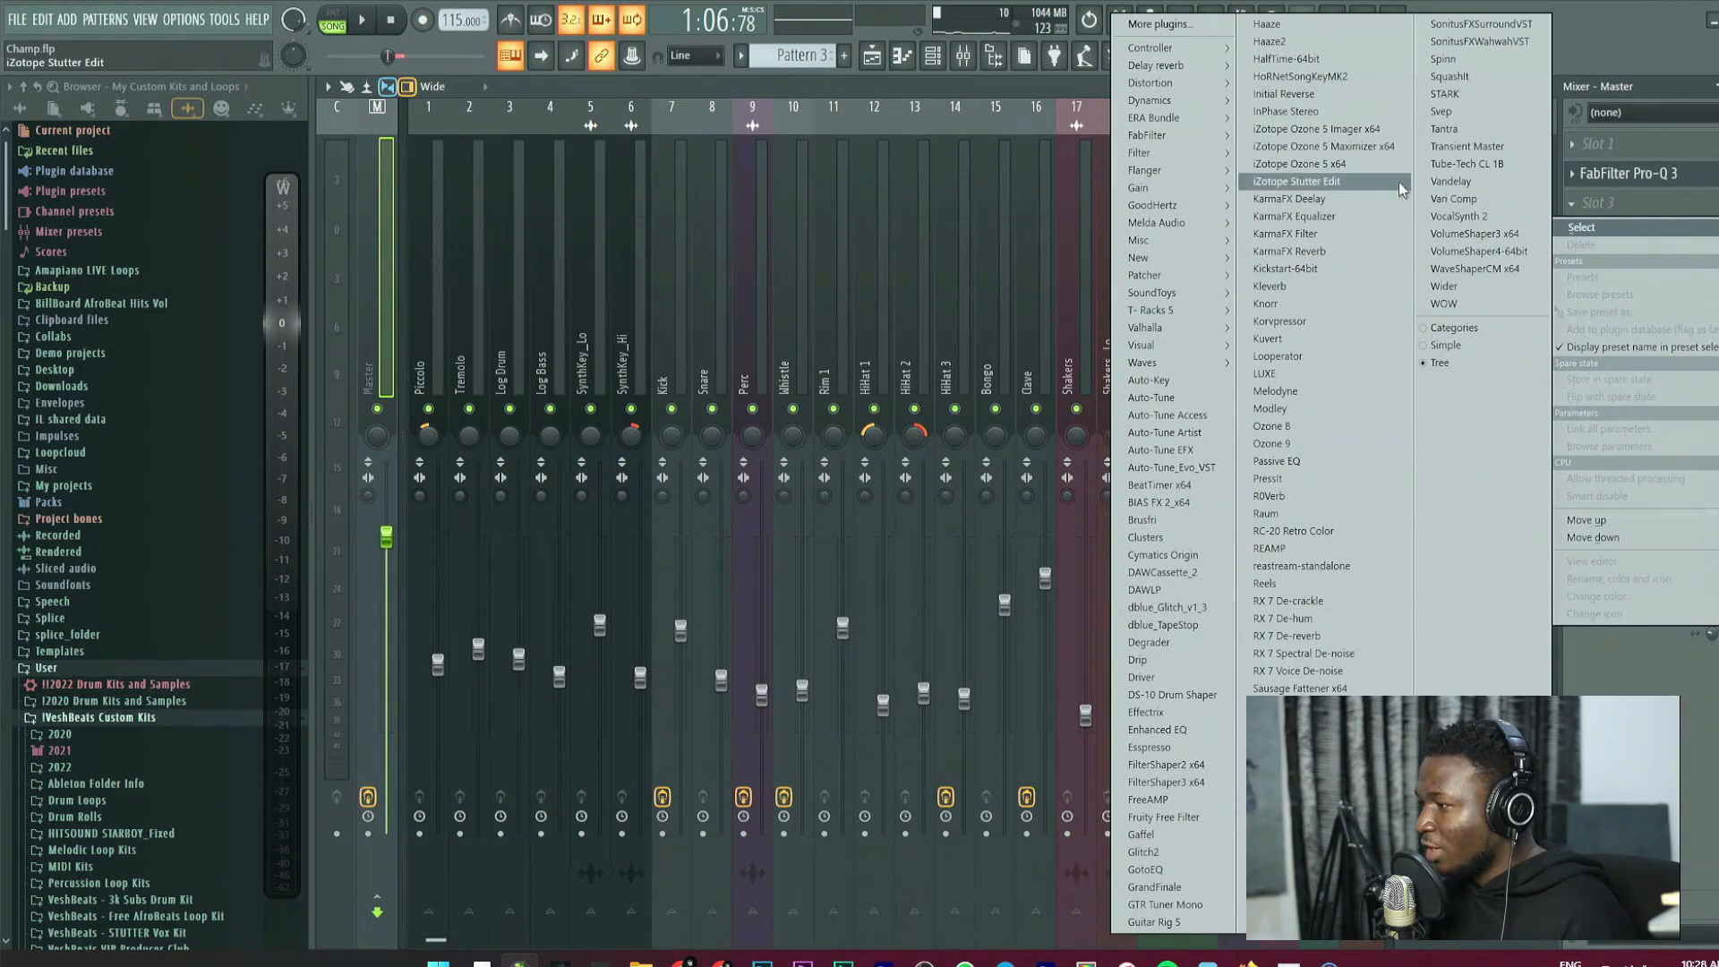
pyautogui.click(1378, 164)
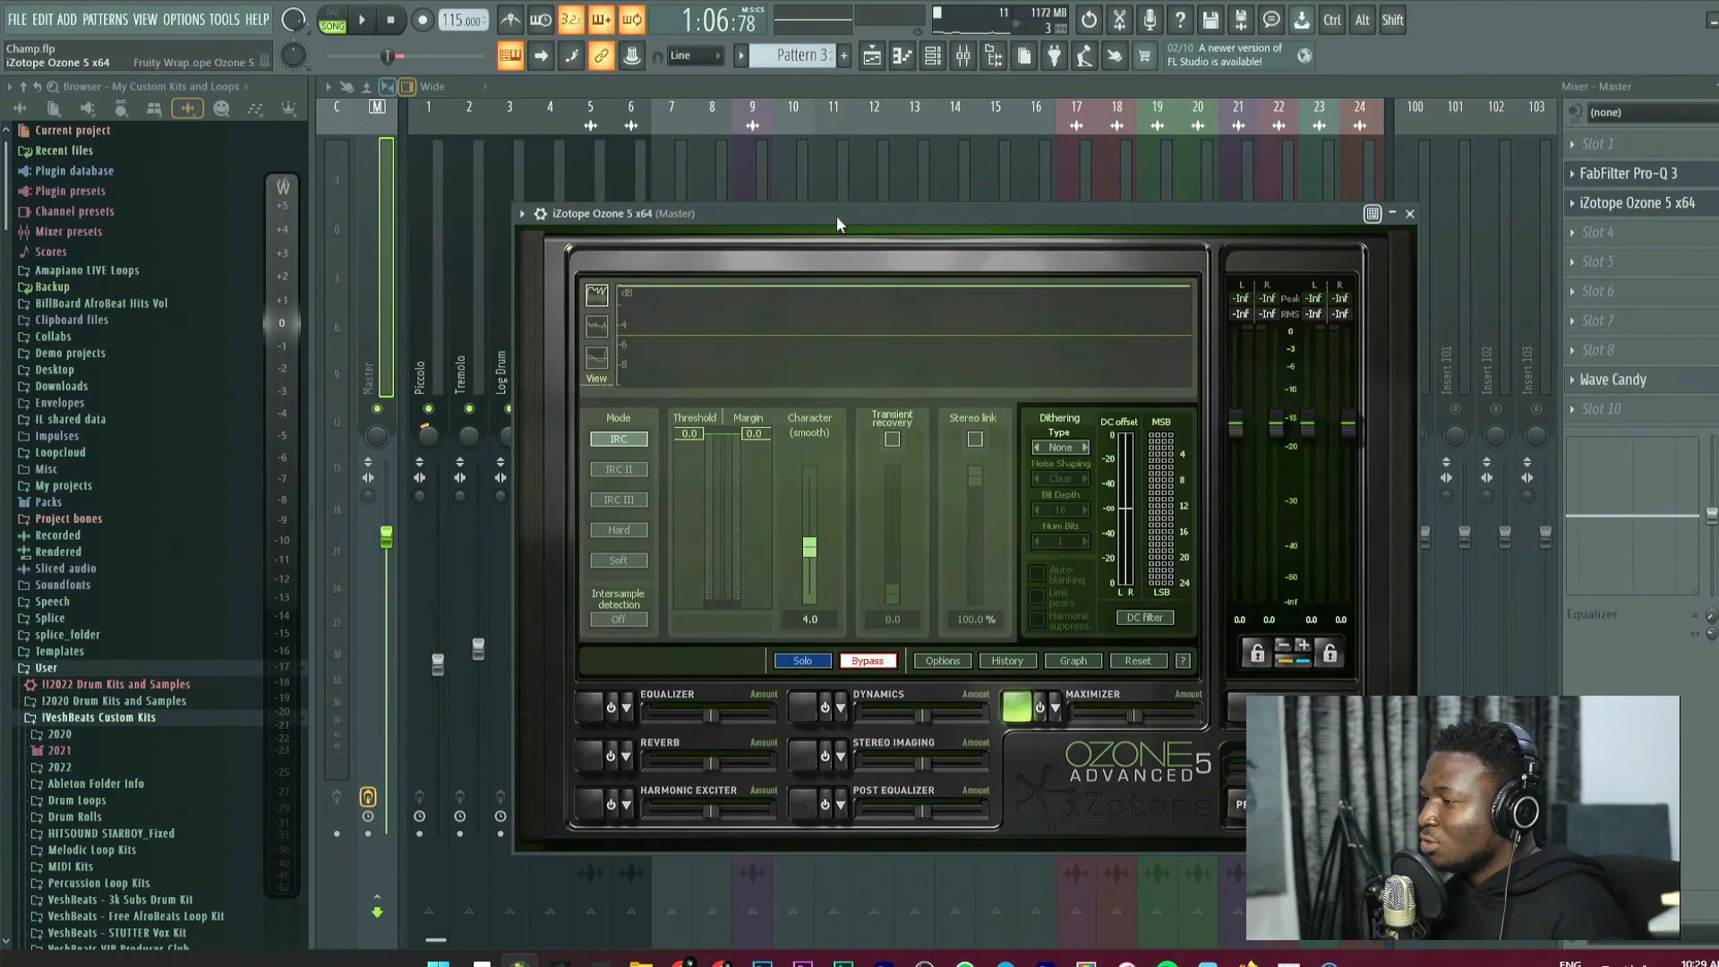
pyautogui.click(871, 57)
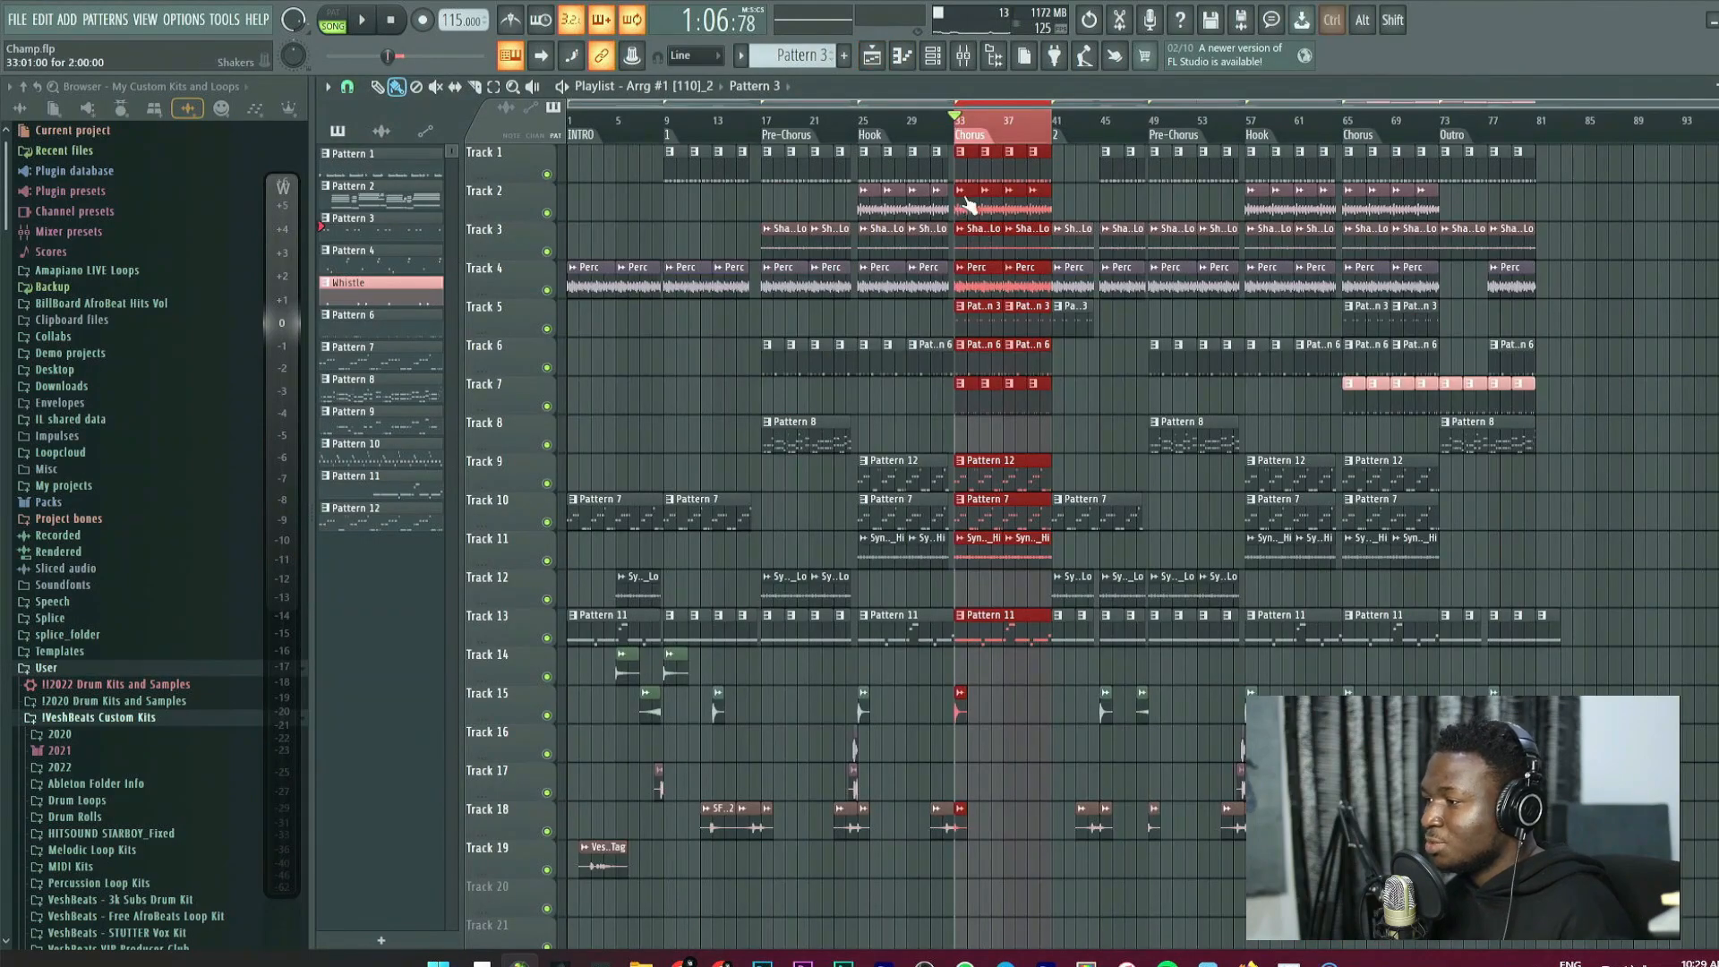
pyautogui.scroll(4, 1018, 245)
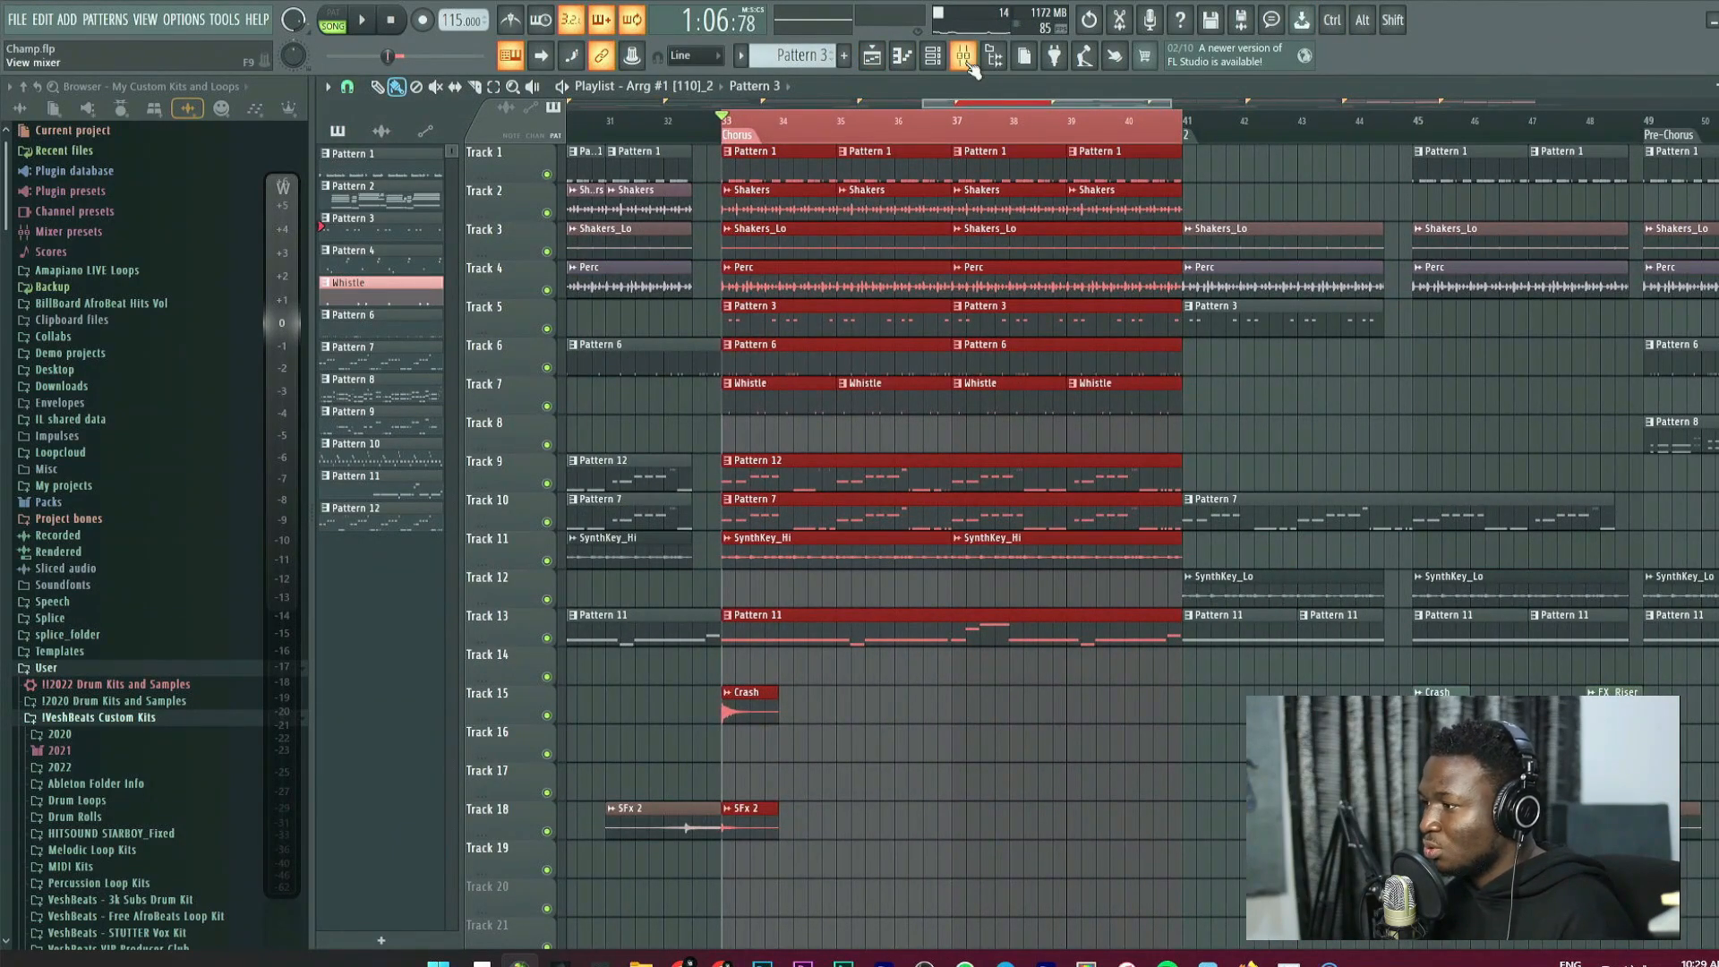
pyautogui.click(969, 63)
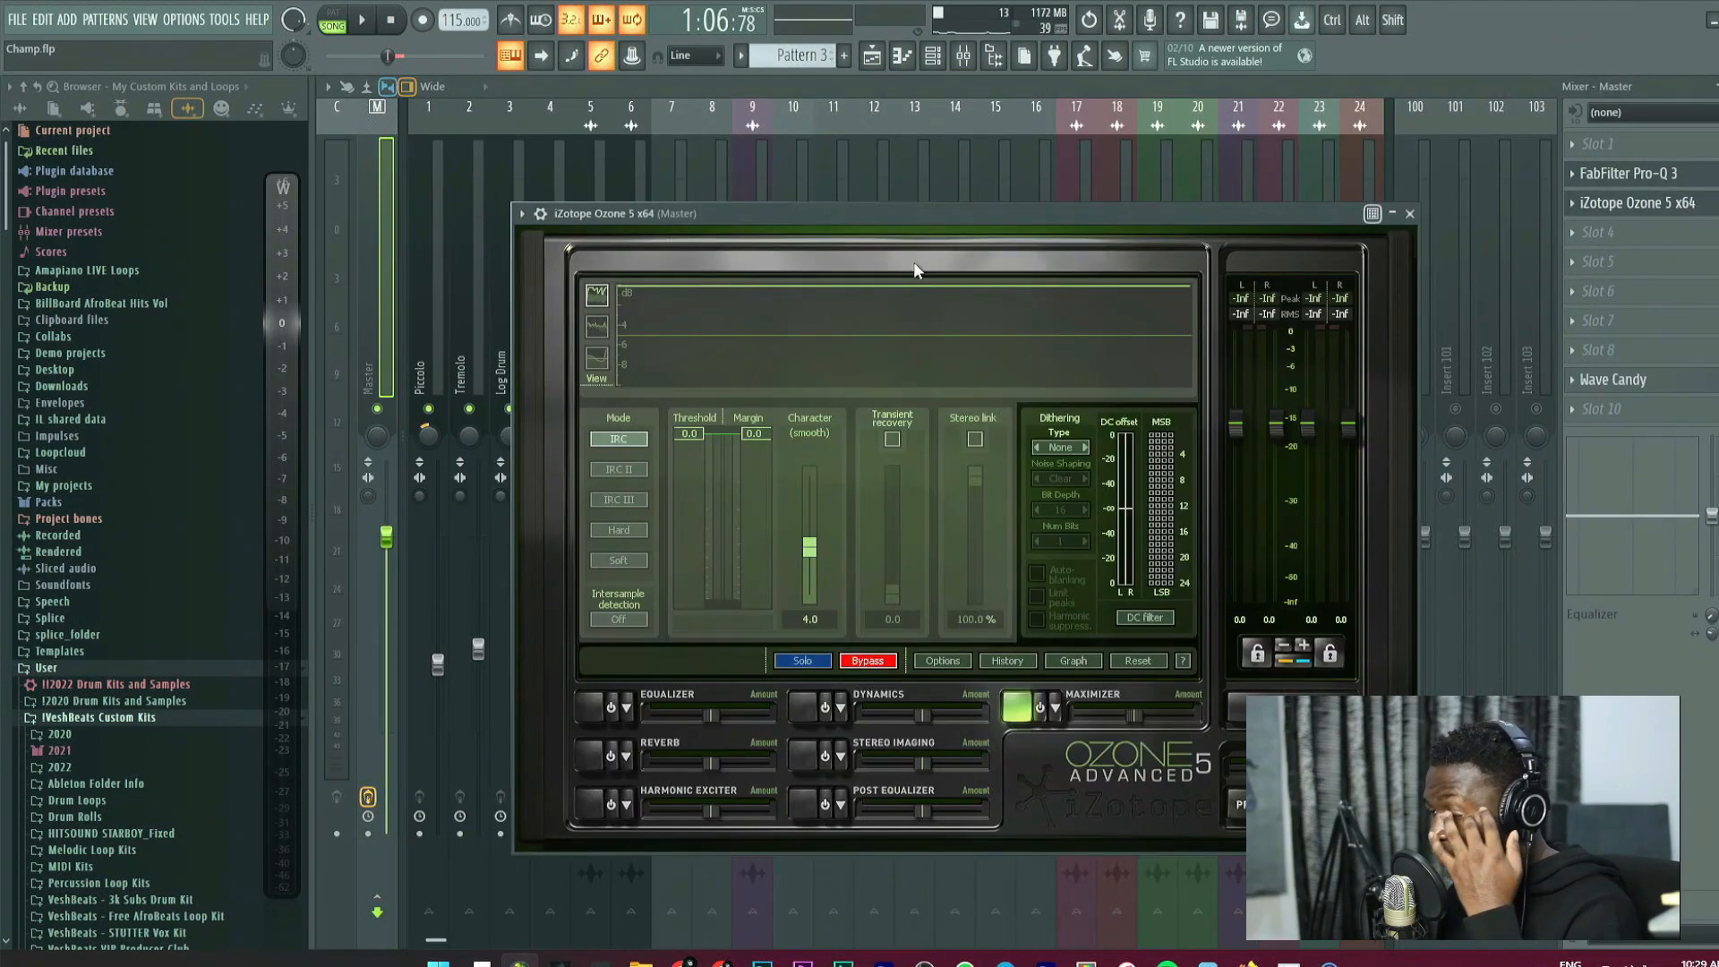
pyautogui.moveTo(913, 217); pyautogui.dragTo(926, 213)
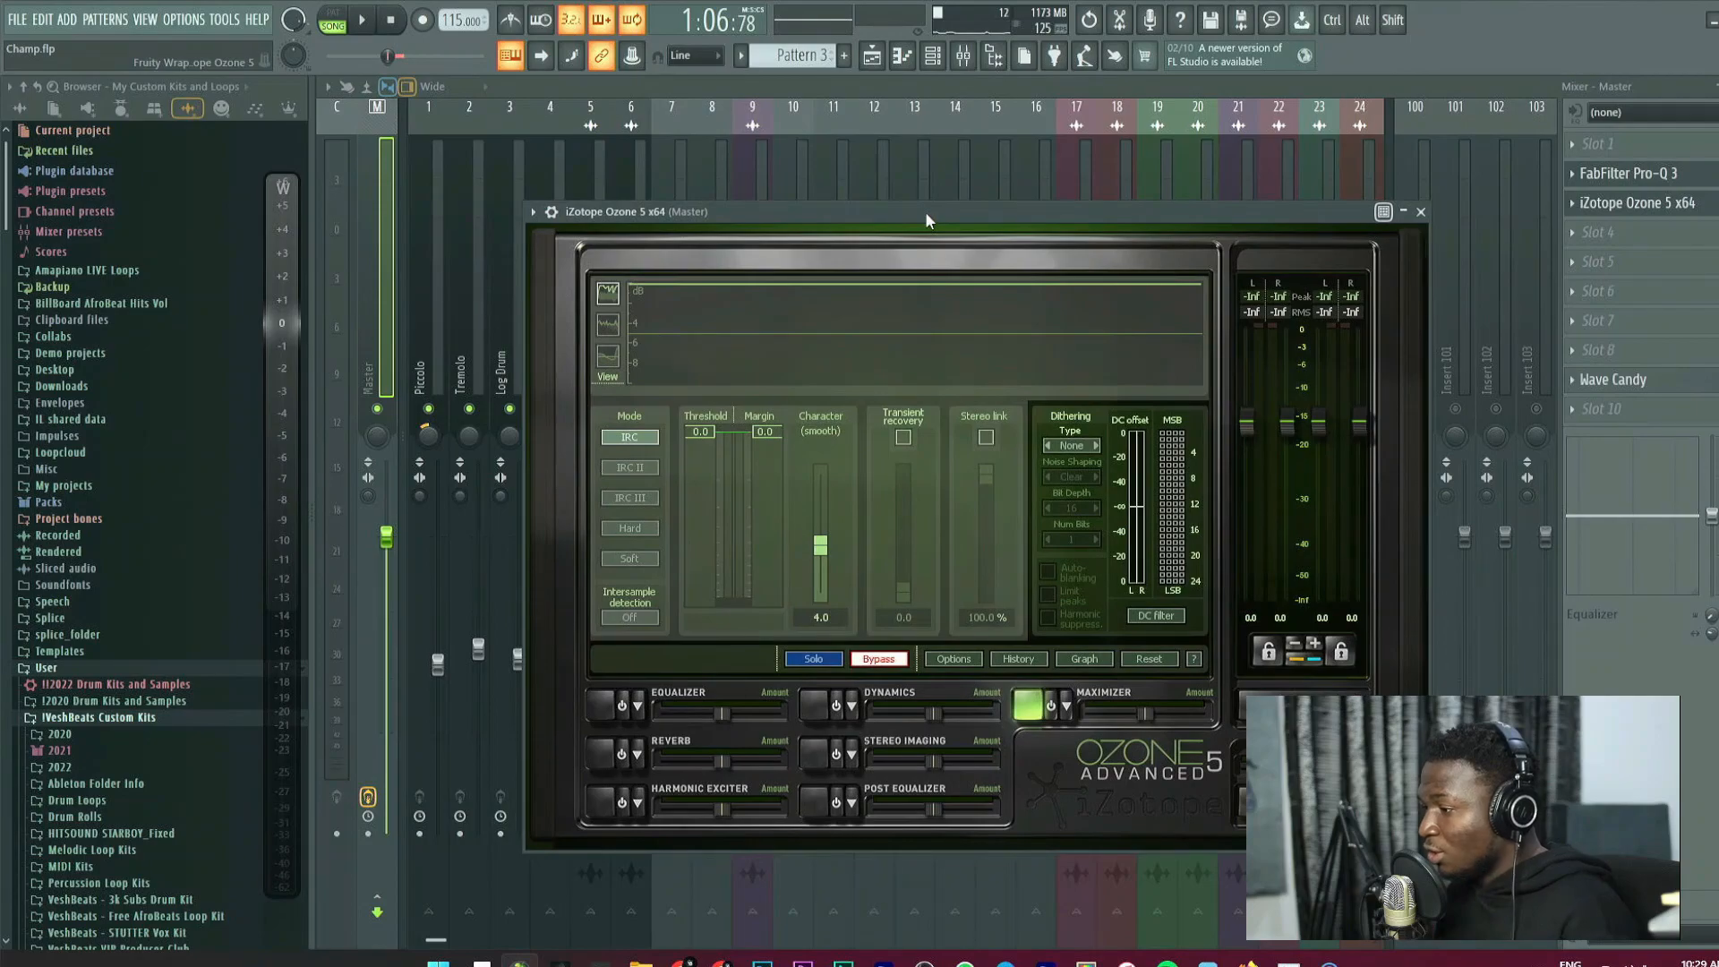
# Start playback and enable Stereoize in Ozone 5's Stereo Imaging module with a delay of 7.7.
pyautogui.click(814, 755)
pyautogui.press('space')
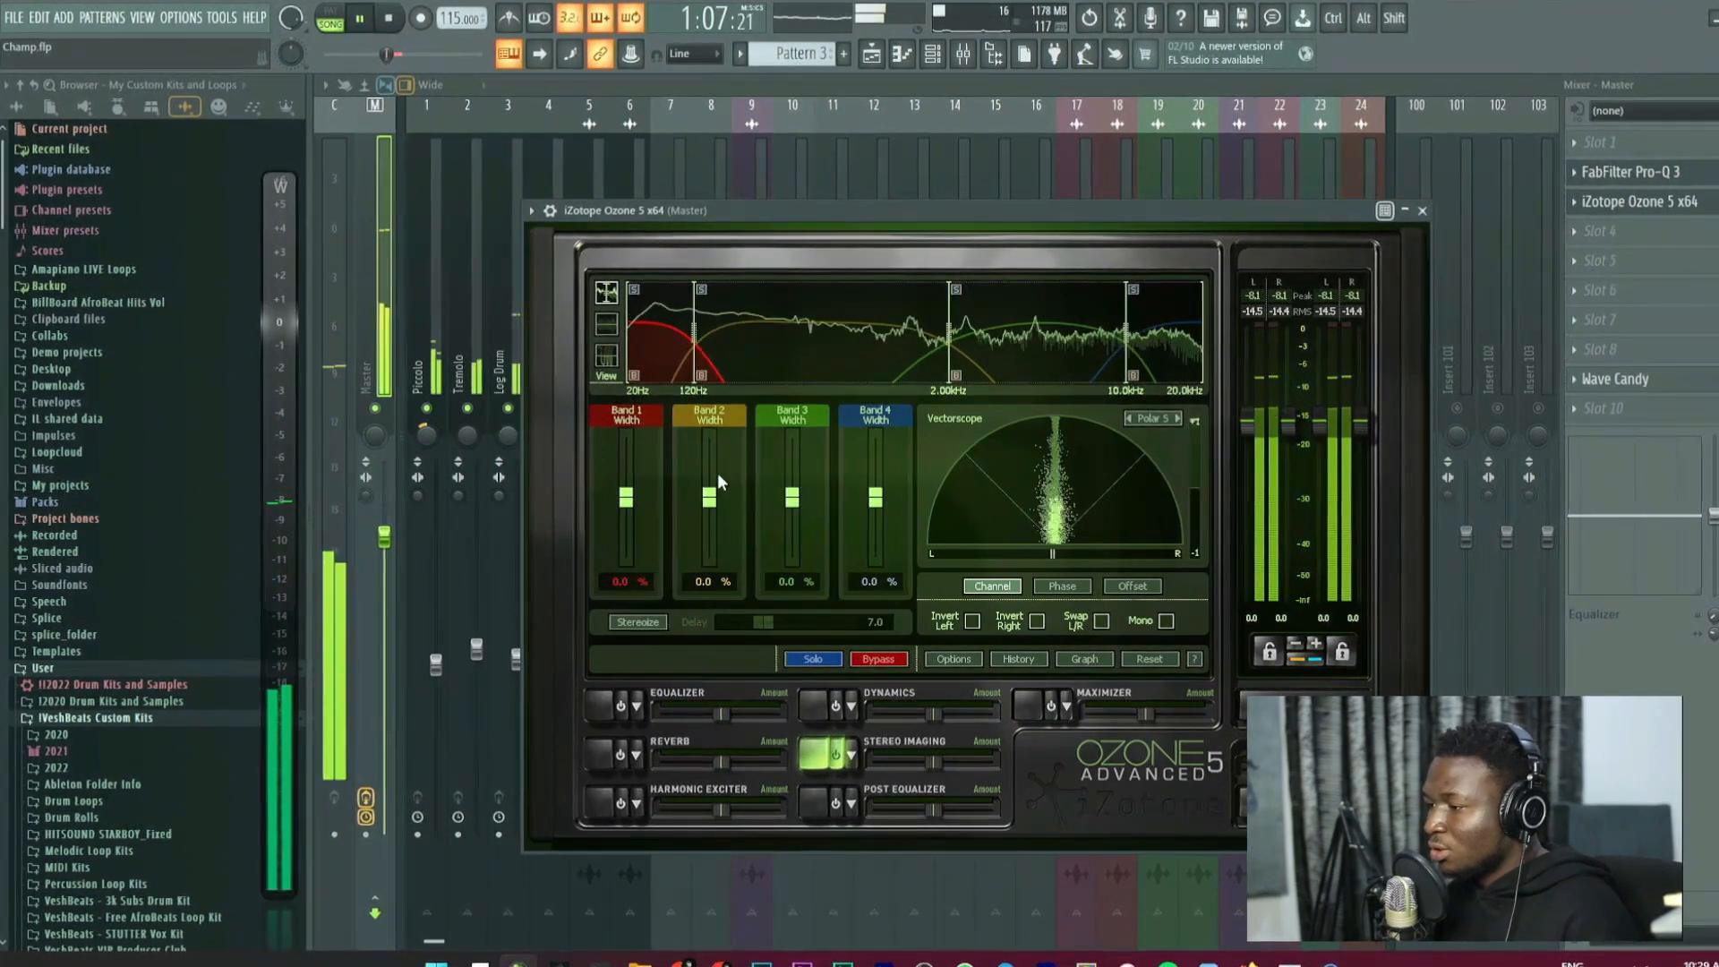
pyautogui.click(629, 619)
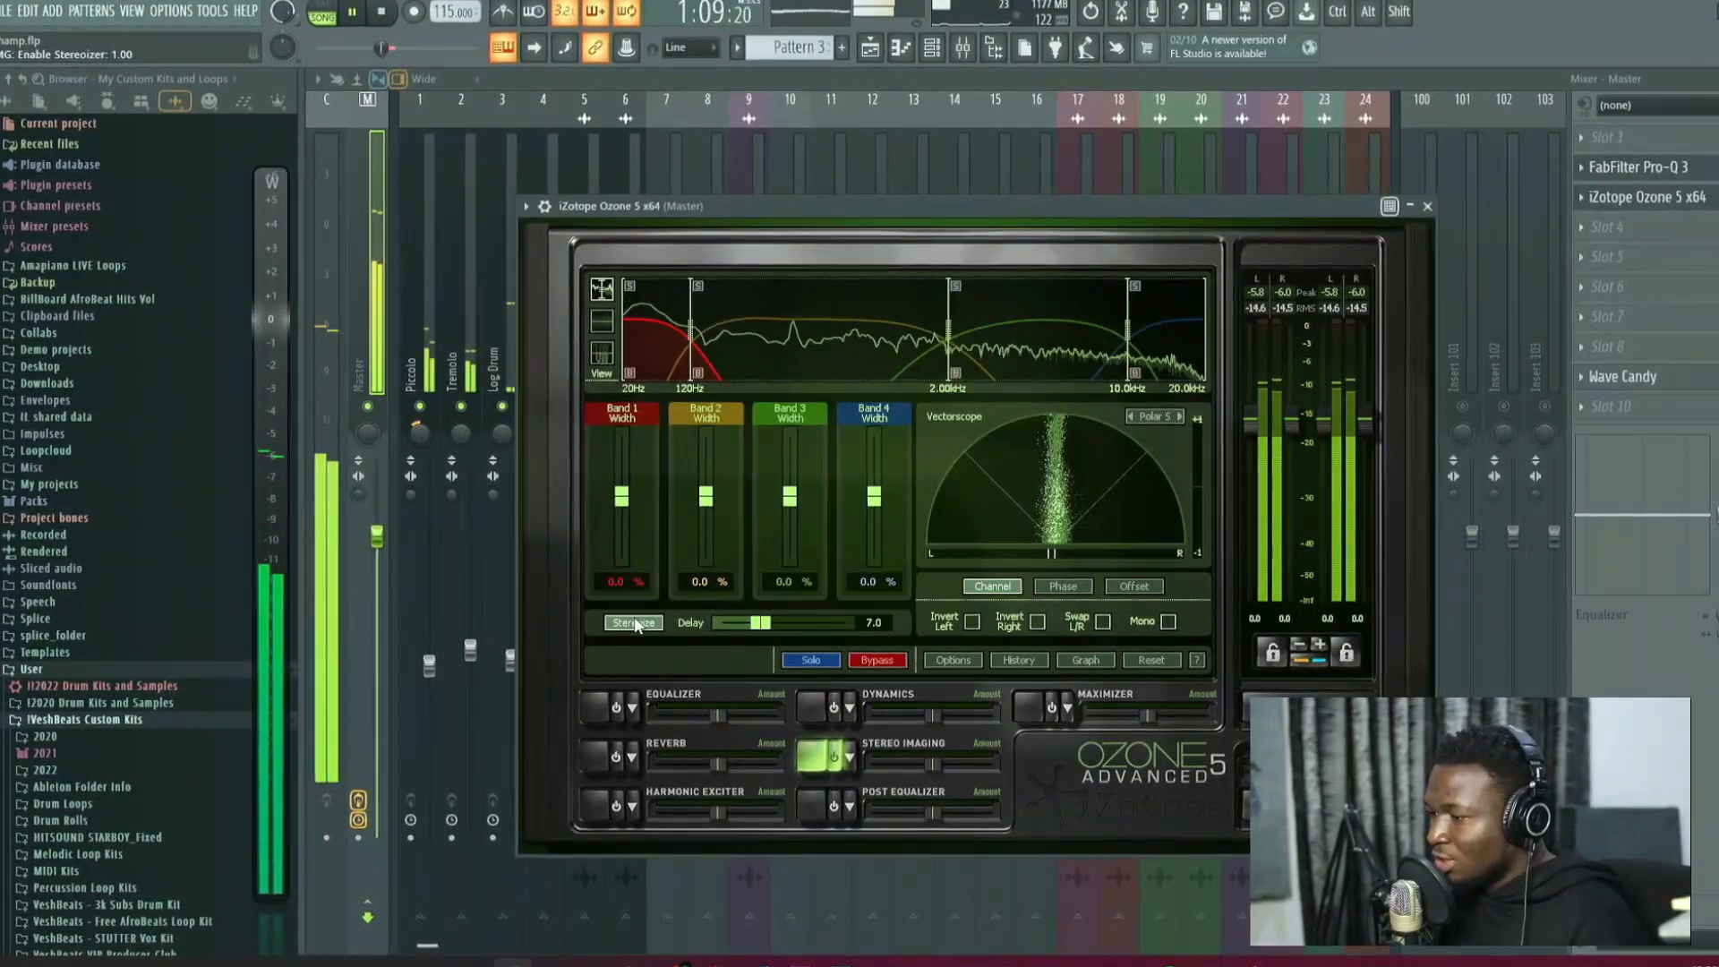
pyautogui.moveTo(756, 622); pyautogui.dragTo(761, 623)
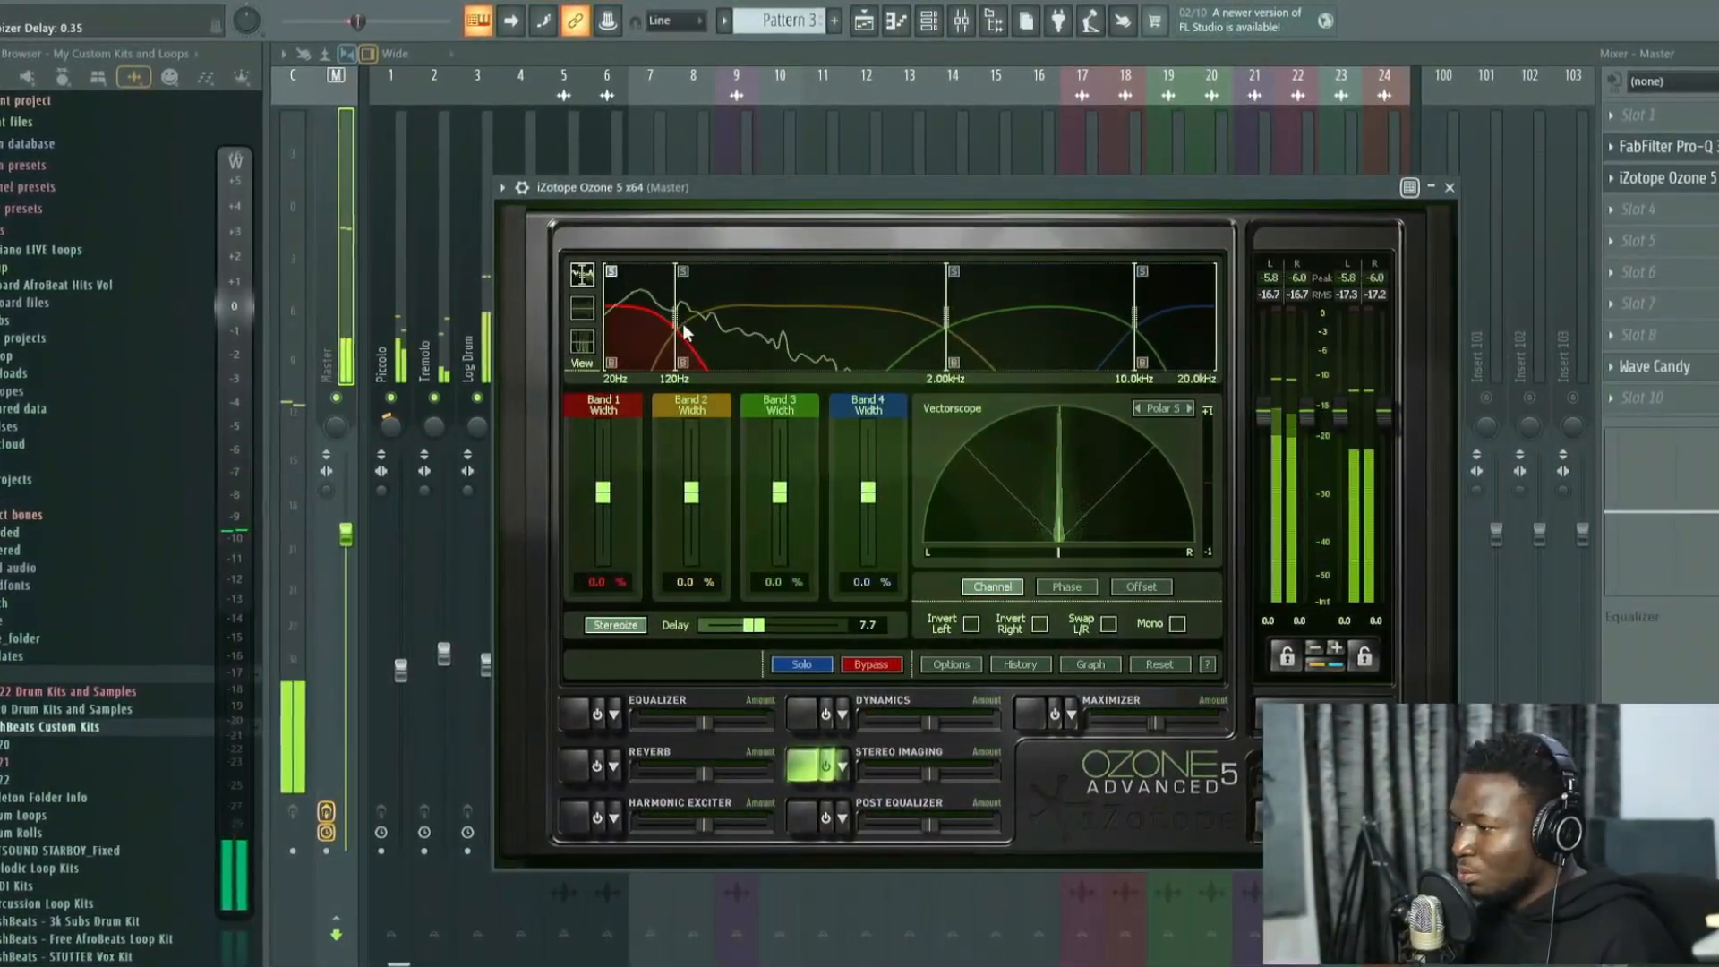
# Move the first imaging crossover to 214 Hz and set the Band 1, 2 and 3 widths to -100%, 32.8% and 39.1%.
pyautogui.moveTo(676, 321)
pyautogui.mouseDown()
pyautogui.moveTo(763, 325)
pyautogui.moveTo(707, 314)
pyautogui.mouseUp()
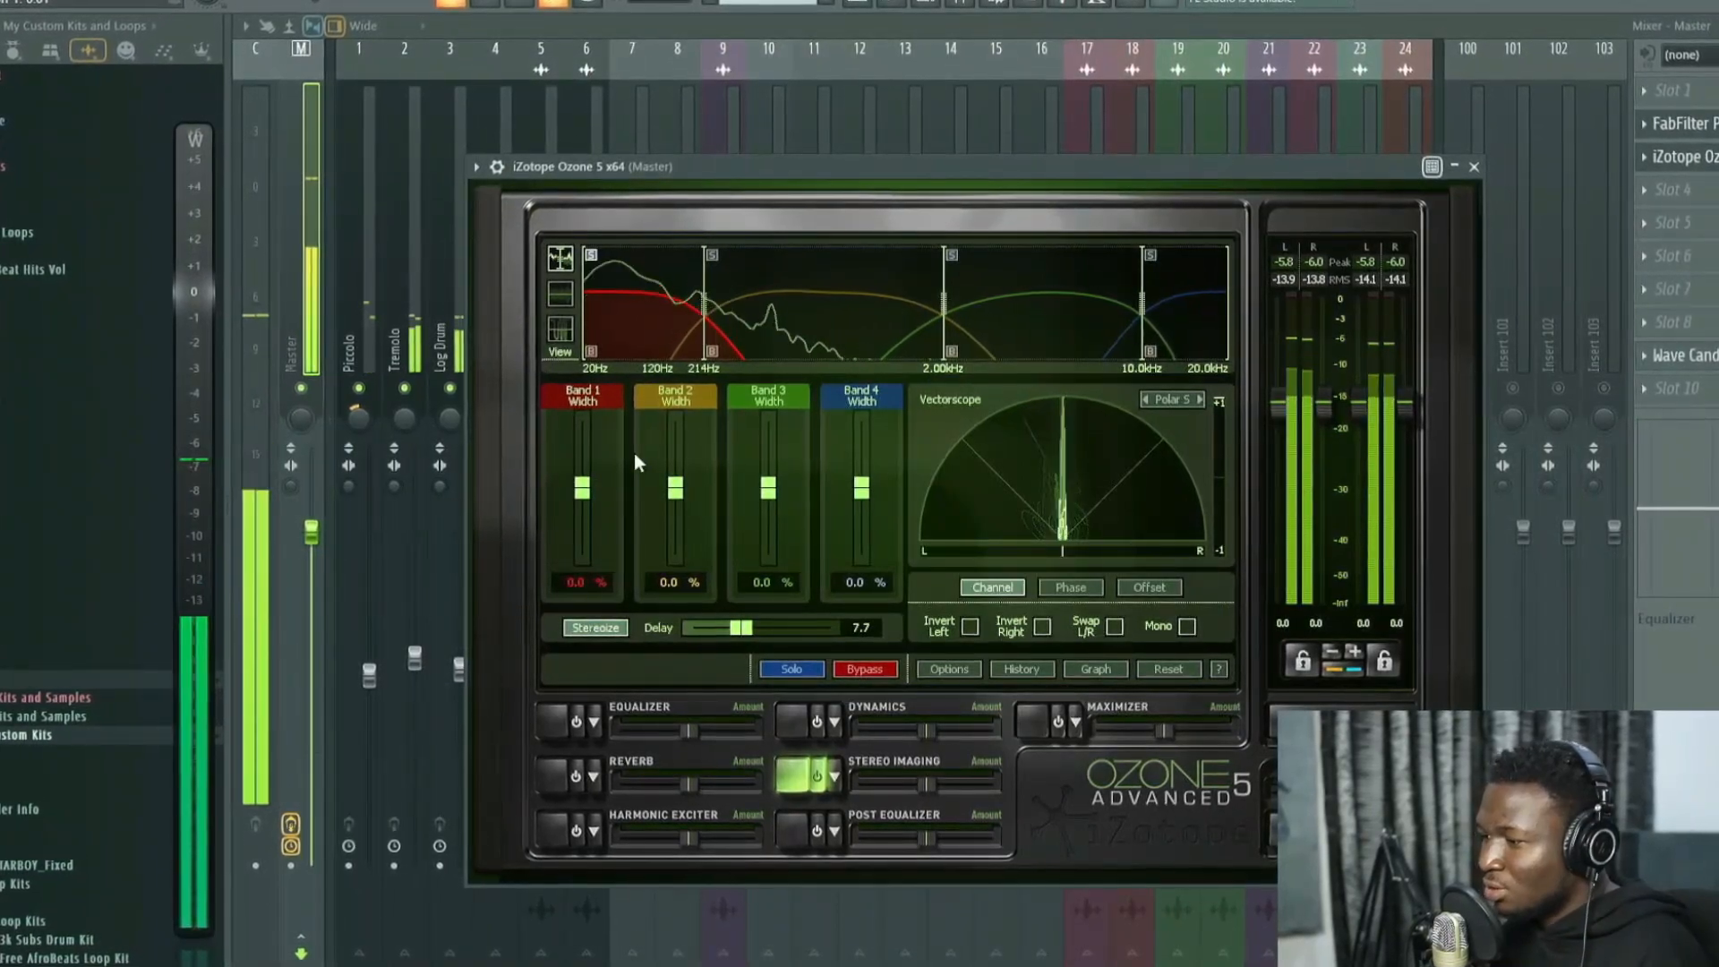
pyautogui.moveTo(582, 488); pyautogui.dragTo(583, 549)
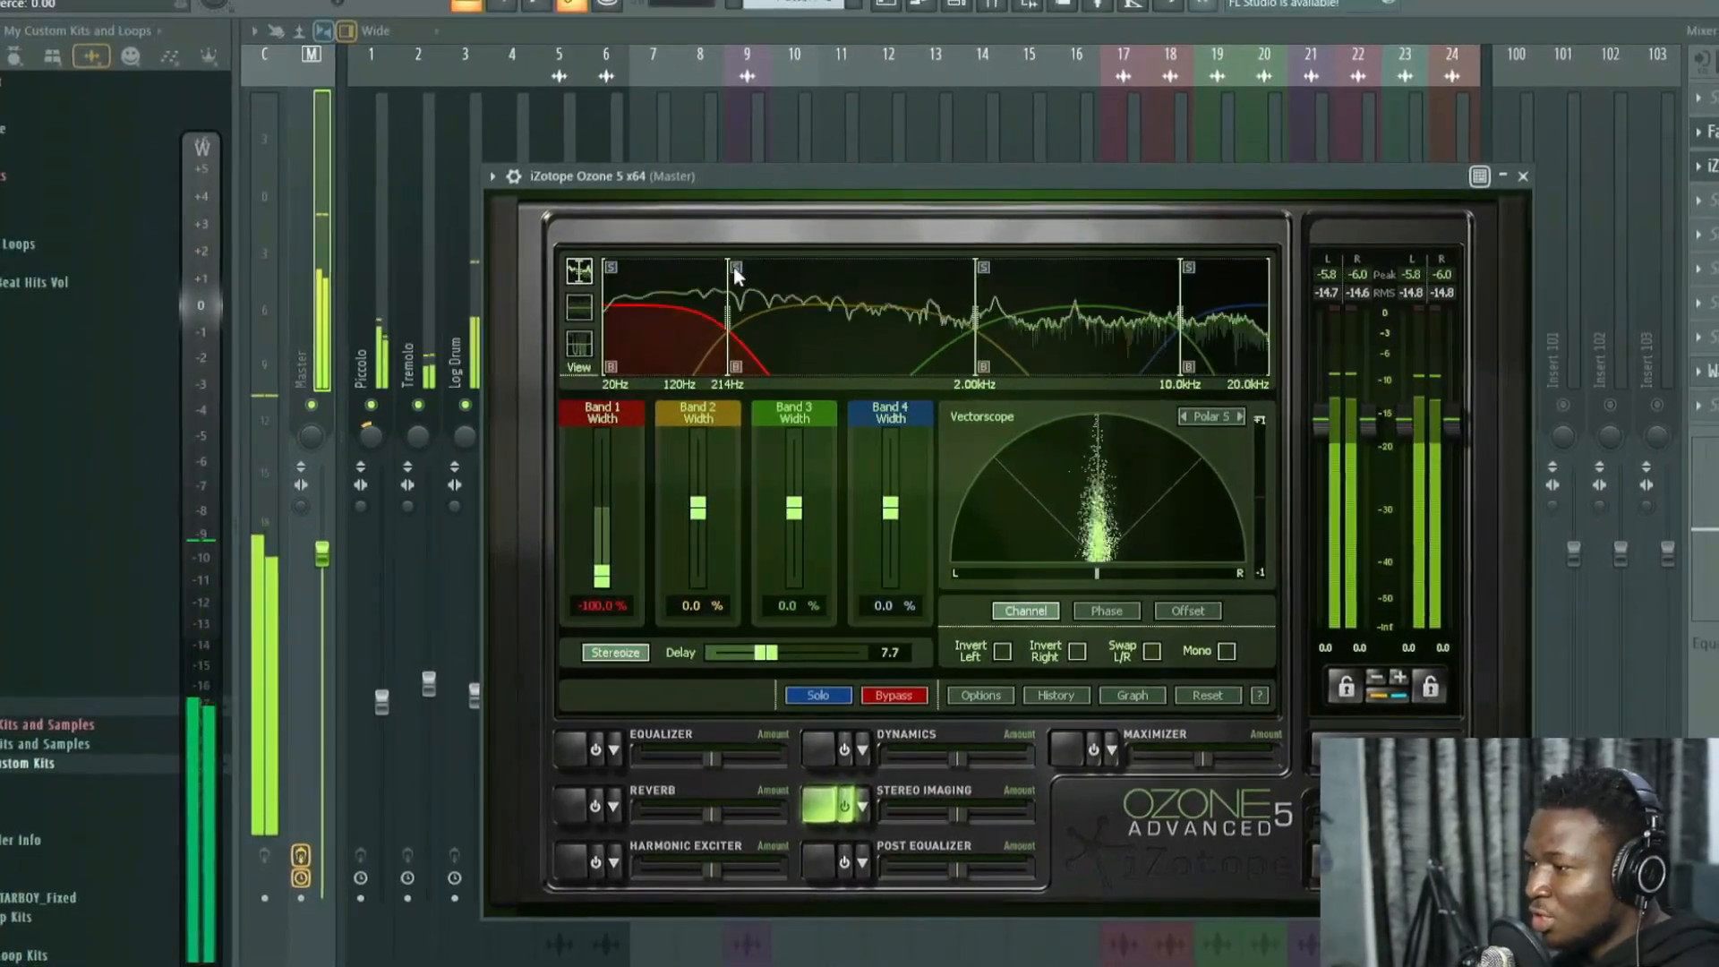
pyautogui.moveTo(698, 509); pyautogui.dragTo(747, 465)
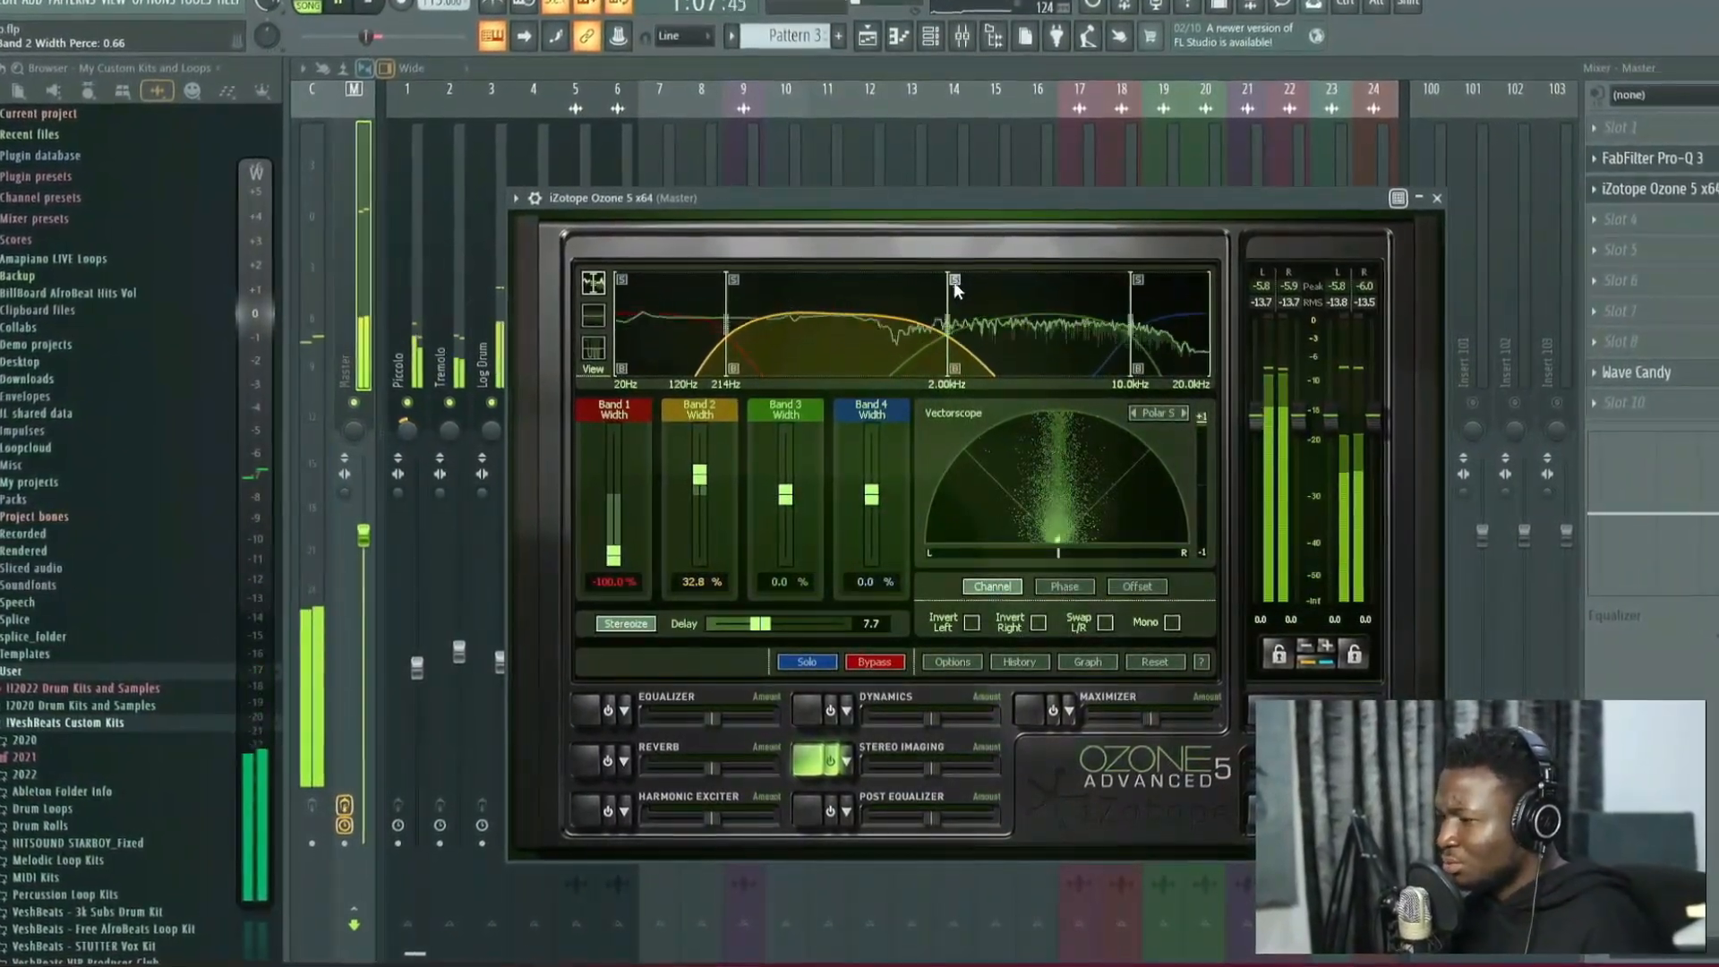
pyautogui.moveTo(785, 494); pyautogui.dragTo(793, 470)
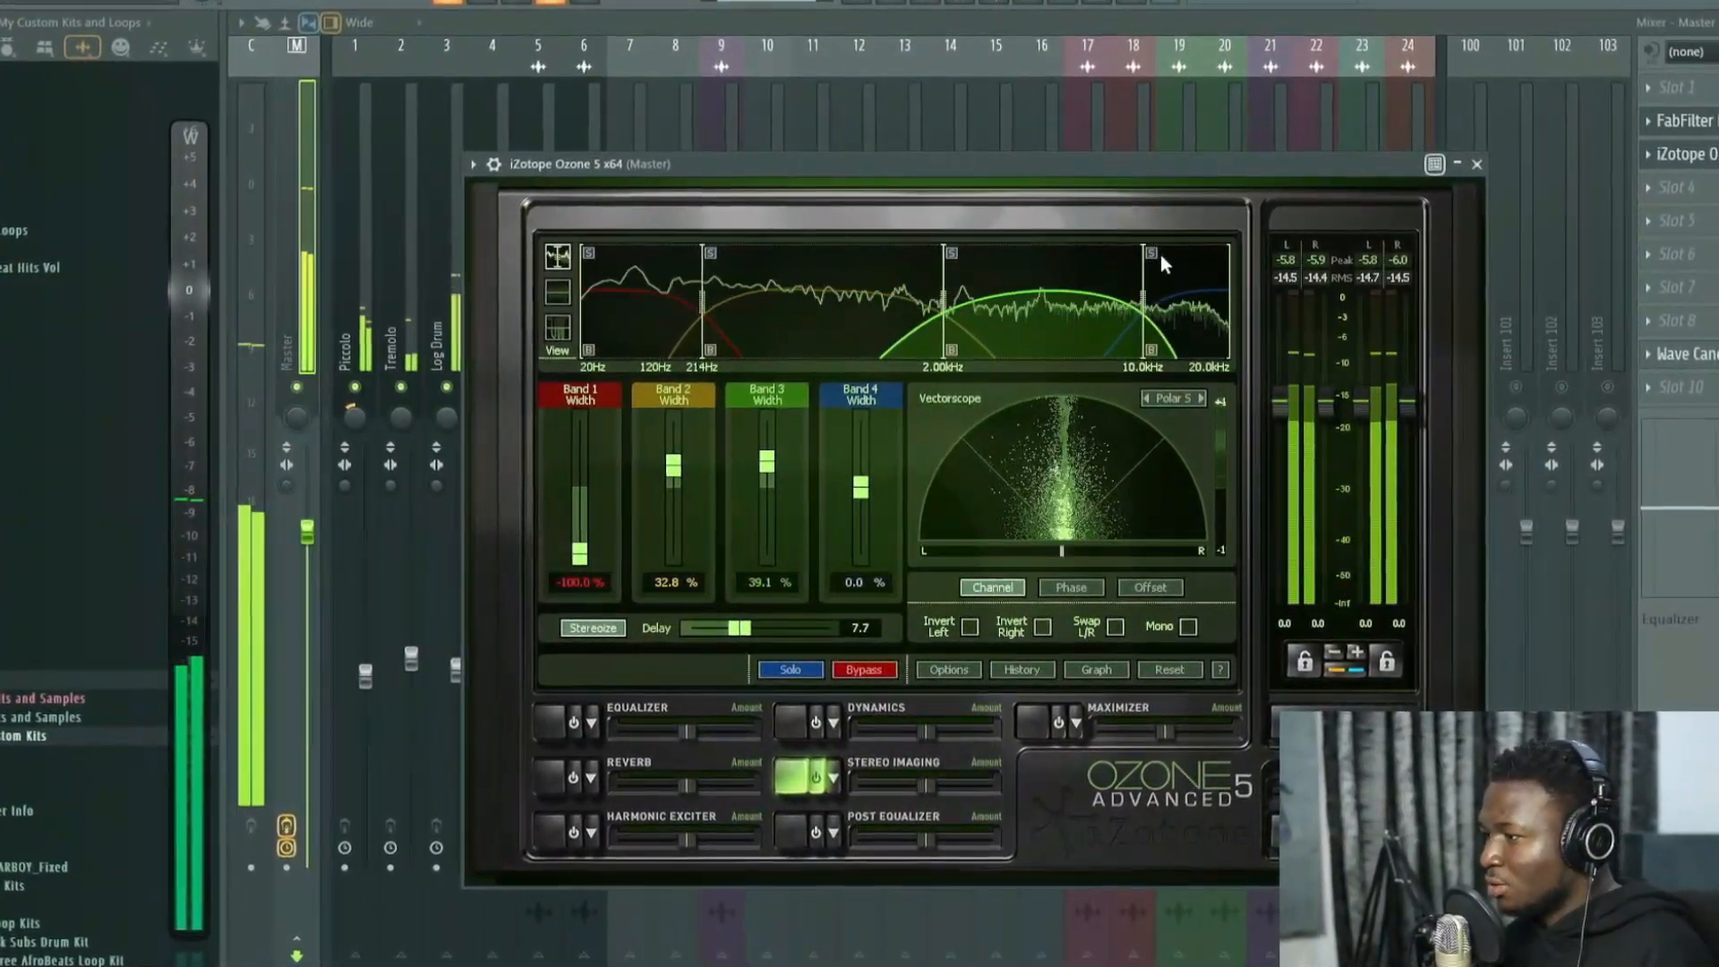
# Move the upper imaging crossover to 7.83 kHz and set the Band 4 width to 50%, checking the band soloed before stopping playback.
pyautogui.moveTo(1144, 268); pyautogui.dragTo(1115, 302)
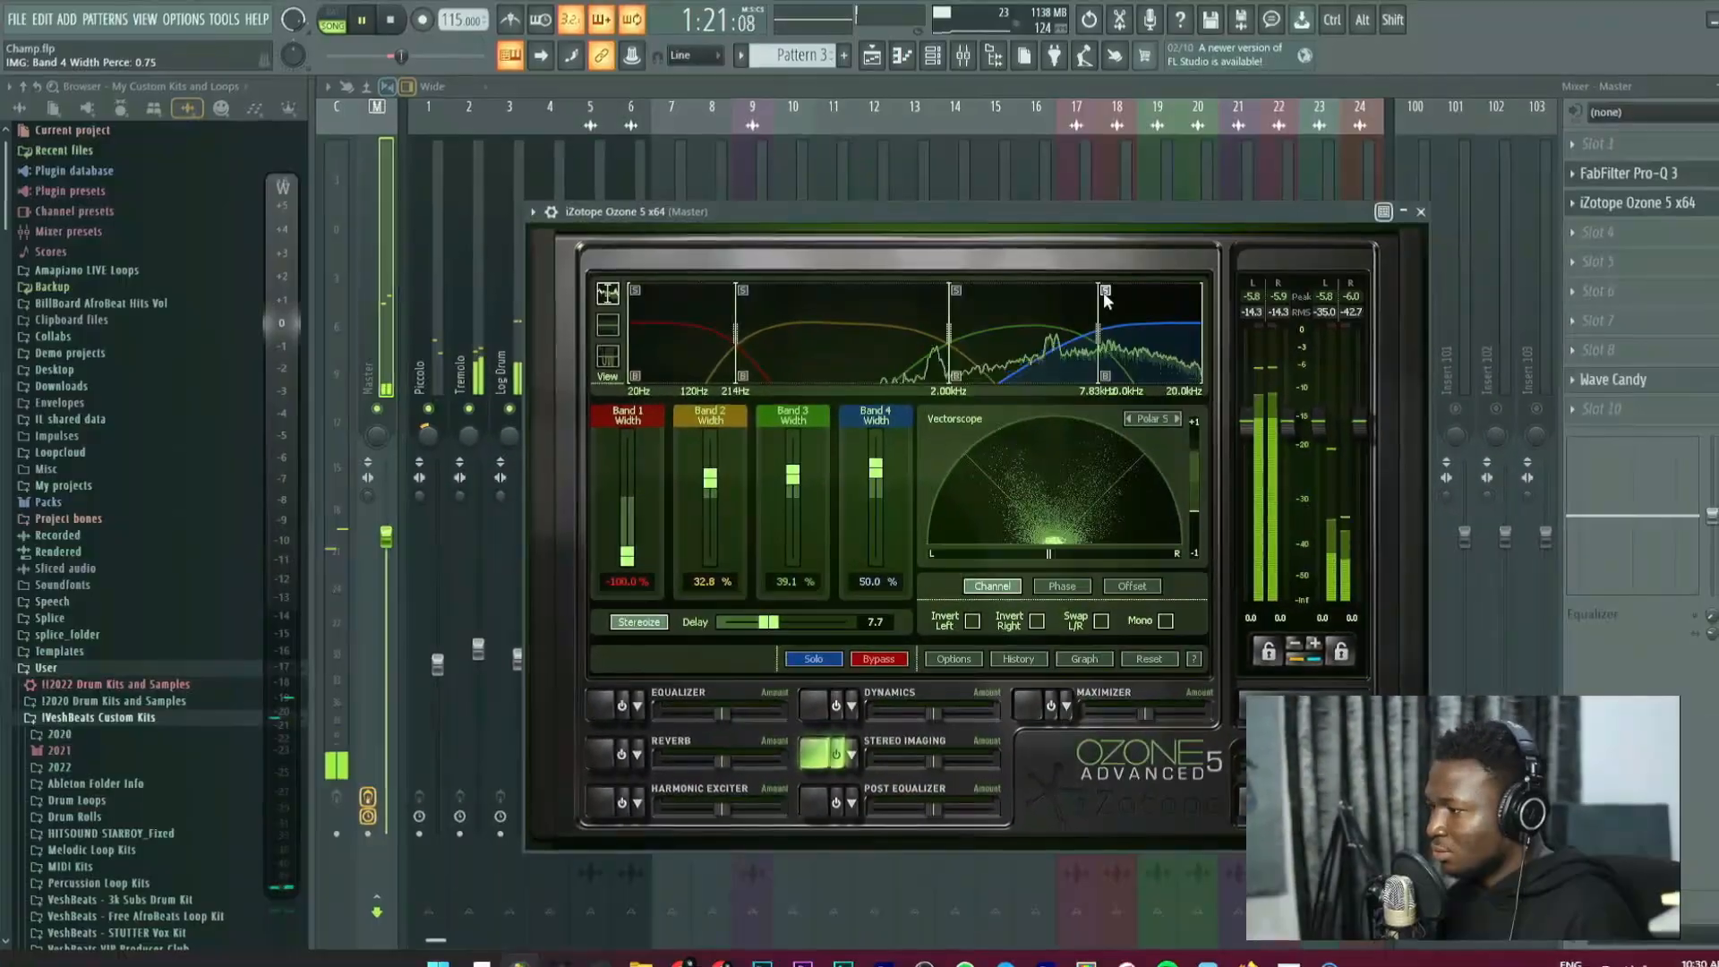
pyautogui.click(1106, 290)
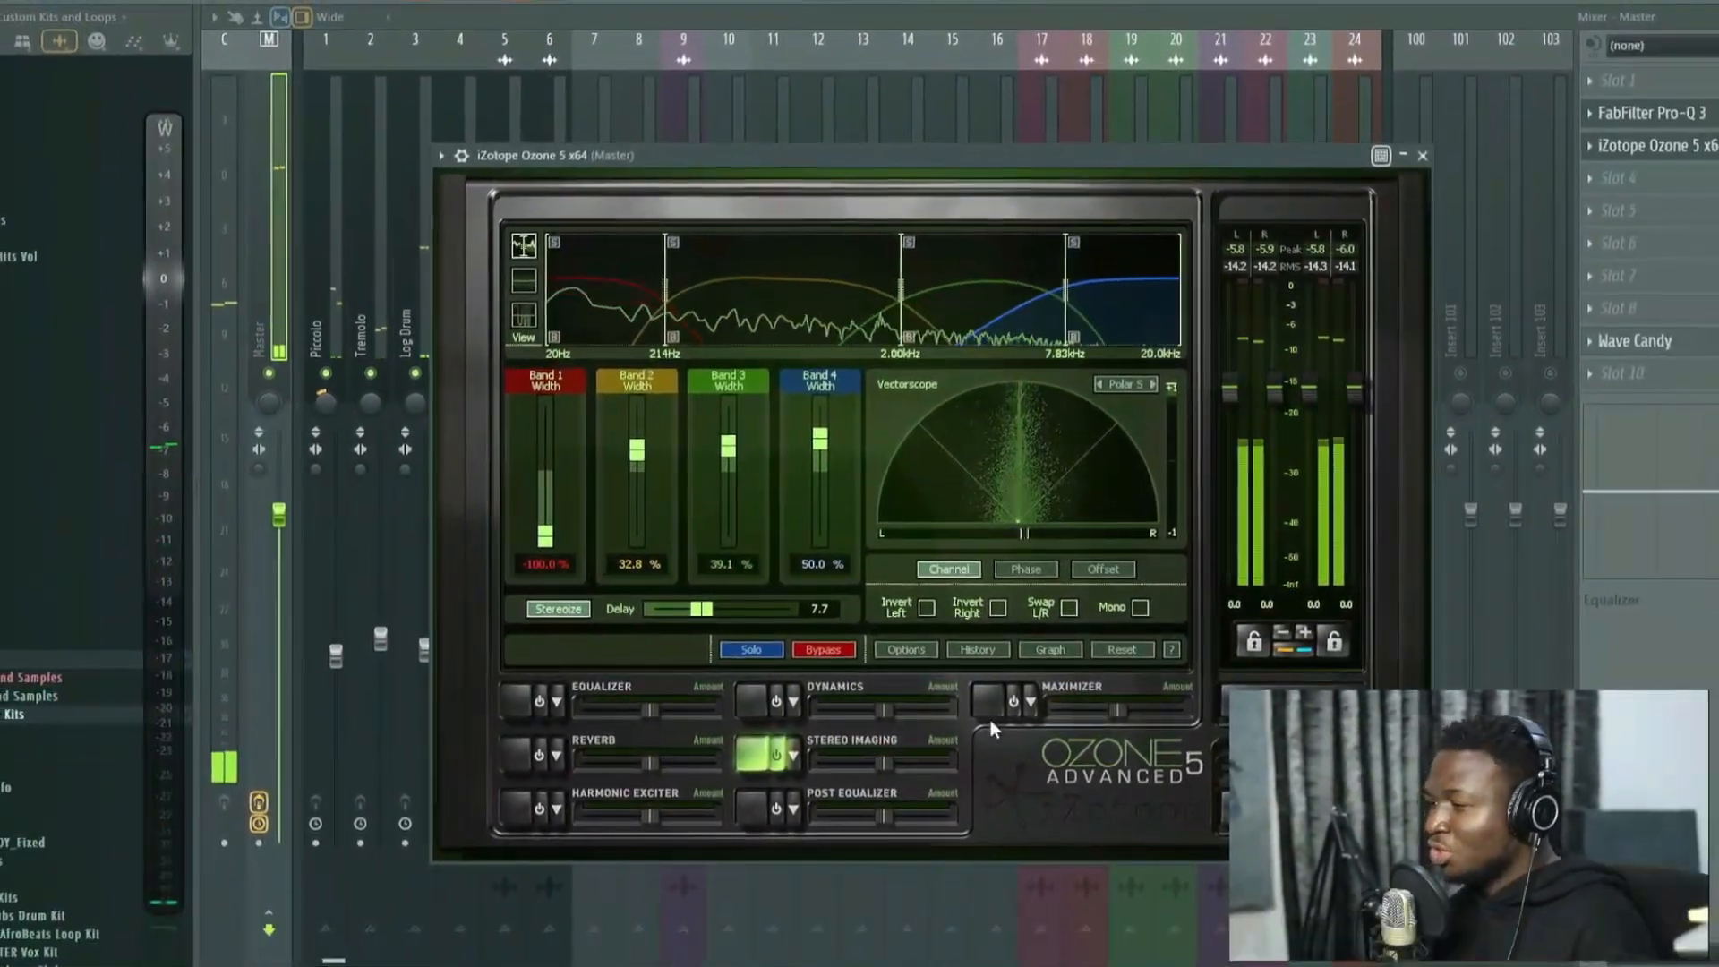
pyautogui.press('space')
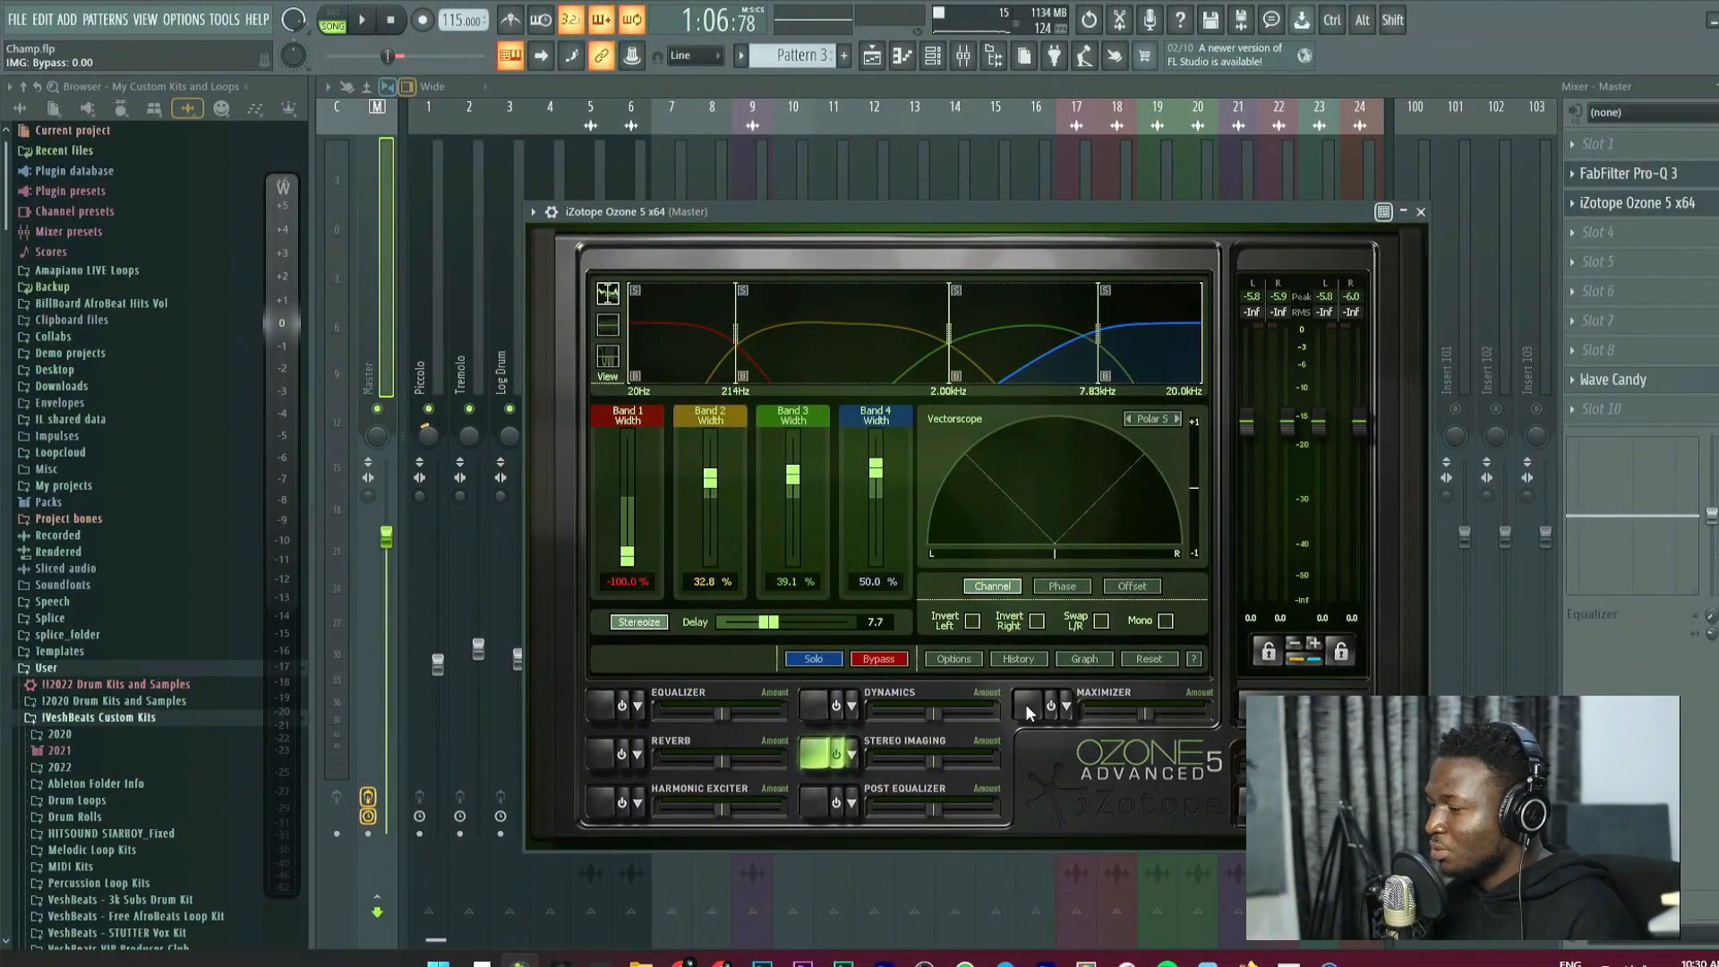
# Enable Ozone 5's Maximizer with Character 1.5 and Margin -0.6, then lower the Threshold during playback.
pyautogui.click(1028, 708)
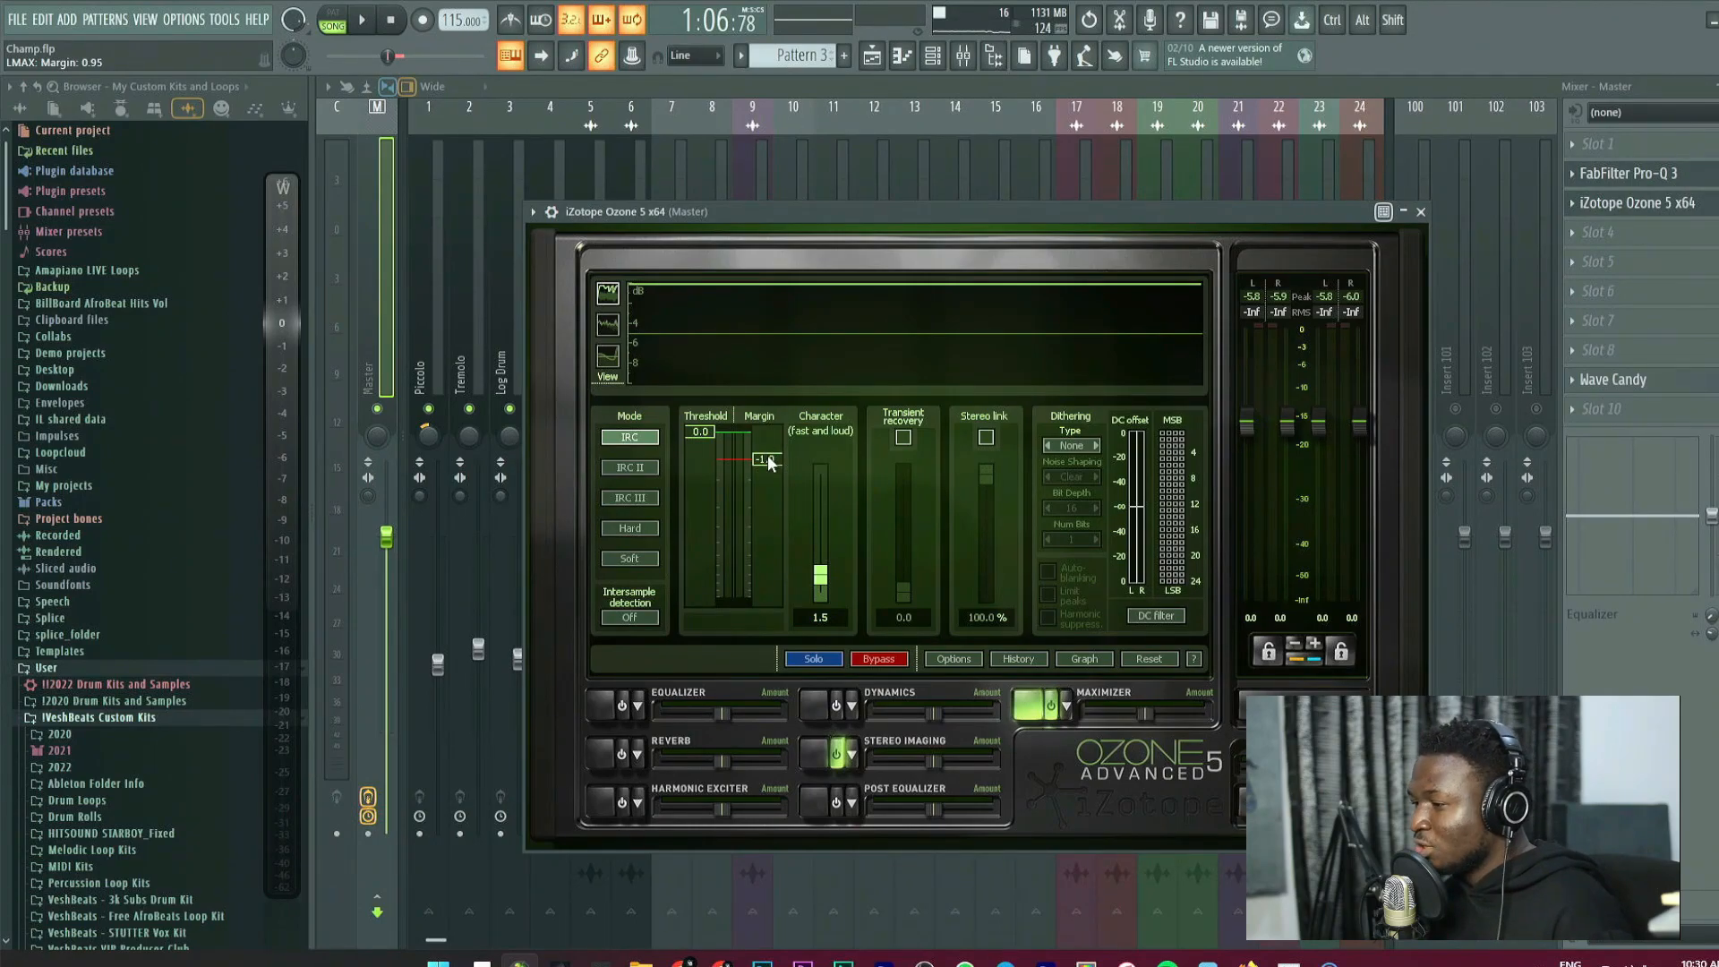
pyautogui.moveTo(770, 457); pyautogui.dragTo(771, 448)
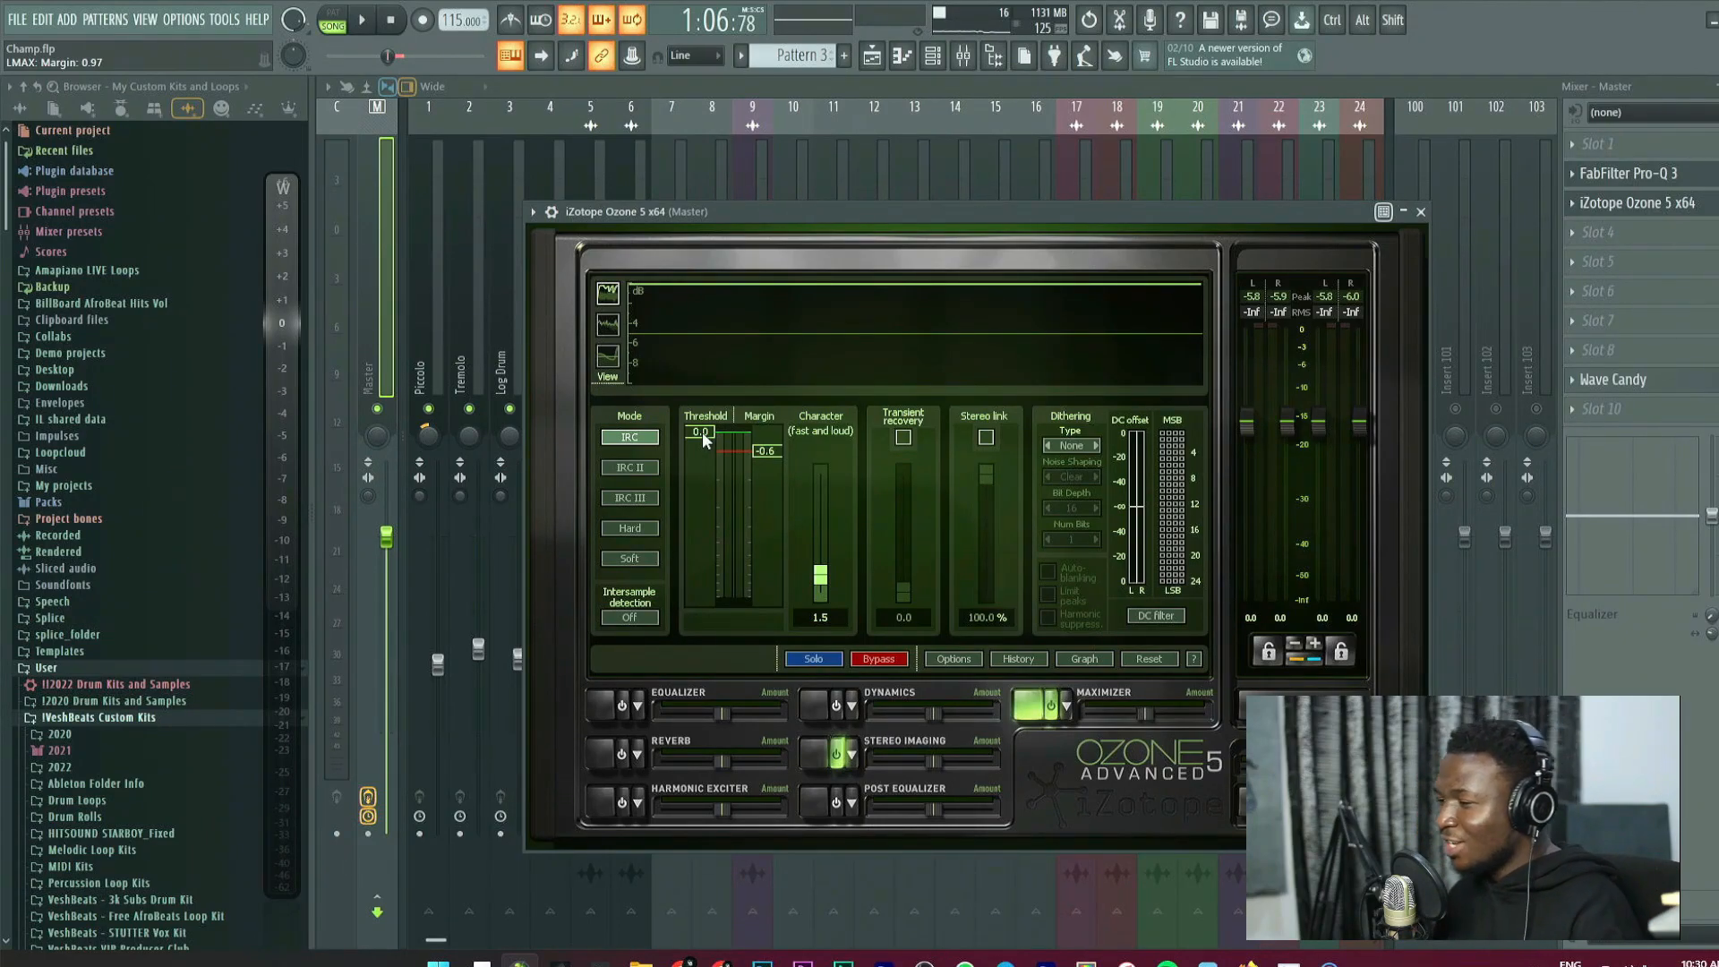
pyautogui.press('space')
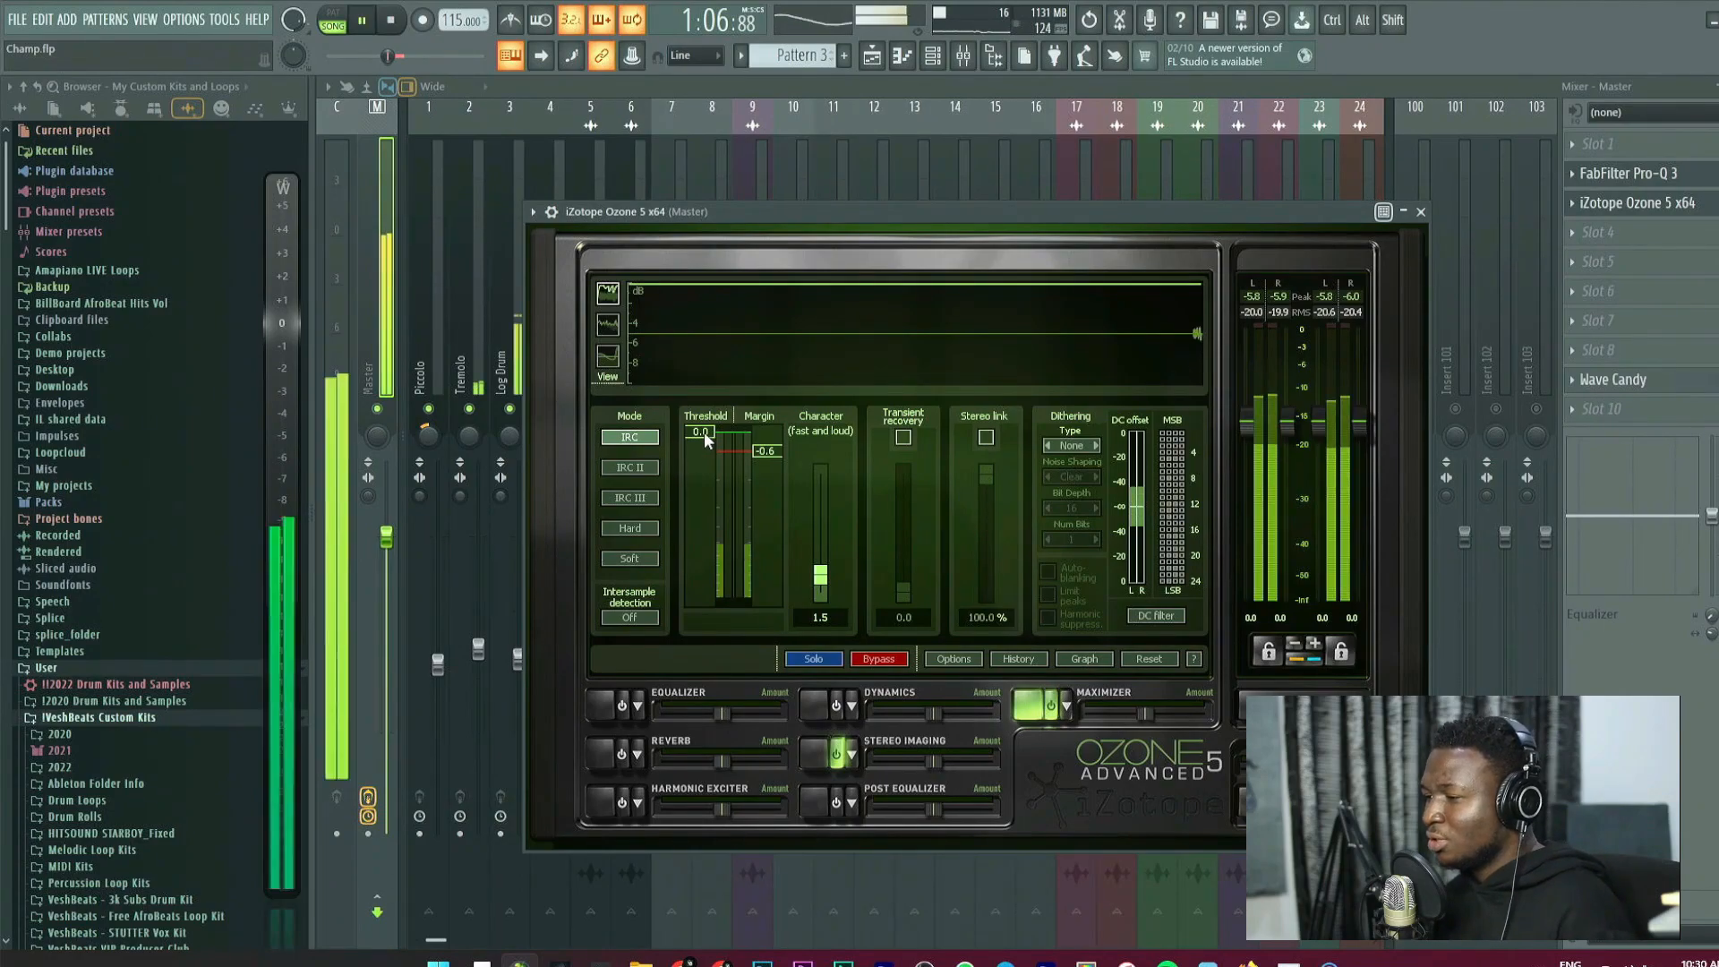
pyautogui.moveTo(703, 432); pyautogui.dragTo(711, 552)
pyautogui.press('space')
# Load FabFilter Pro-Q 3 in the master's slot 4, examine the spectrum's low-end peak during playback, and close the plugin window.
pyautogui.click(1611, 264)
pyautogui.moveTo(1603, 256)
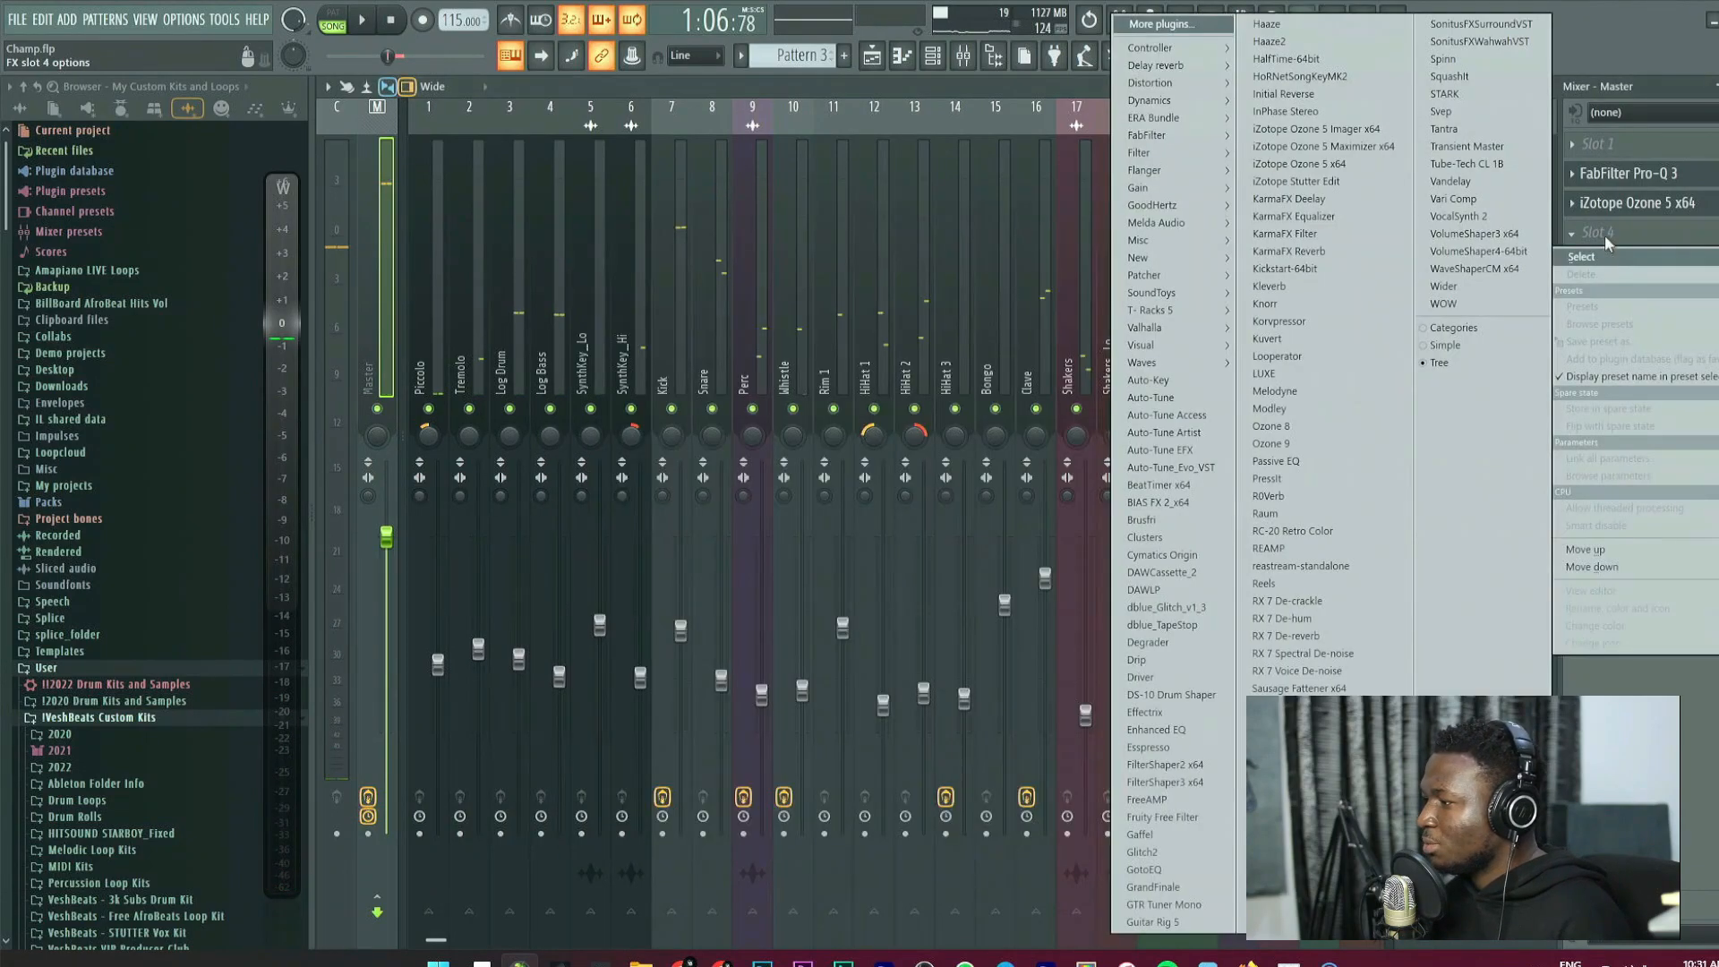
pyautogui.moveTo(1163, 135)
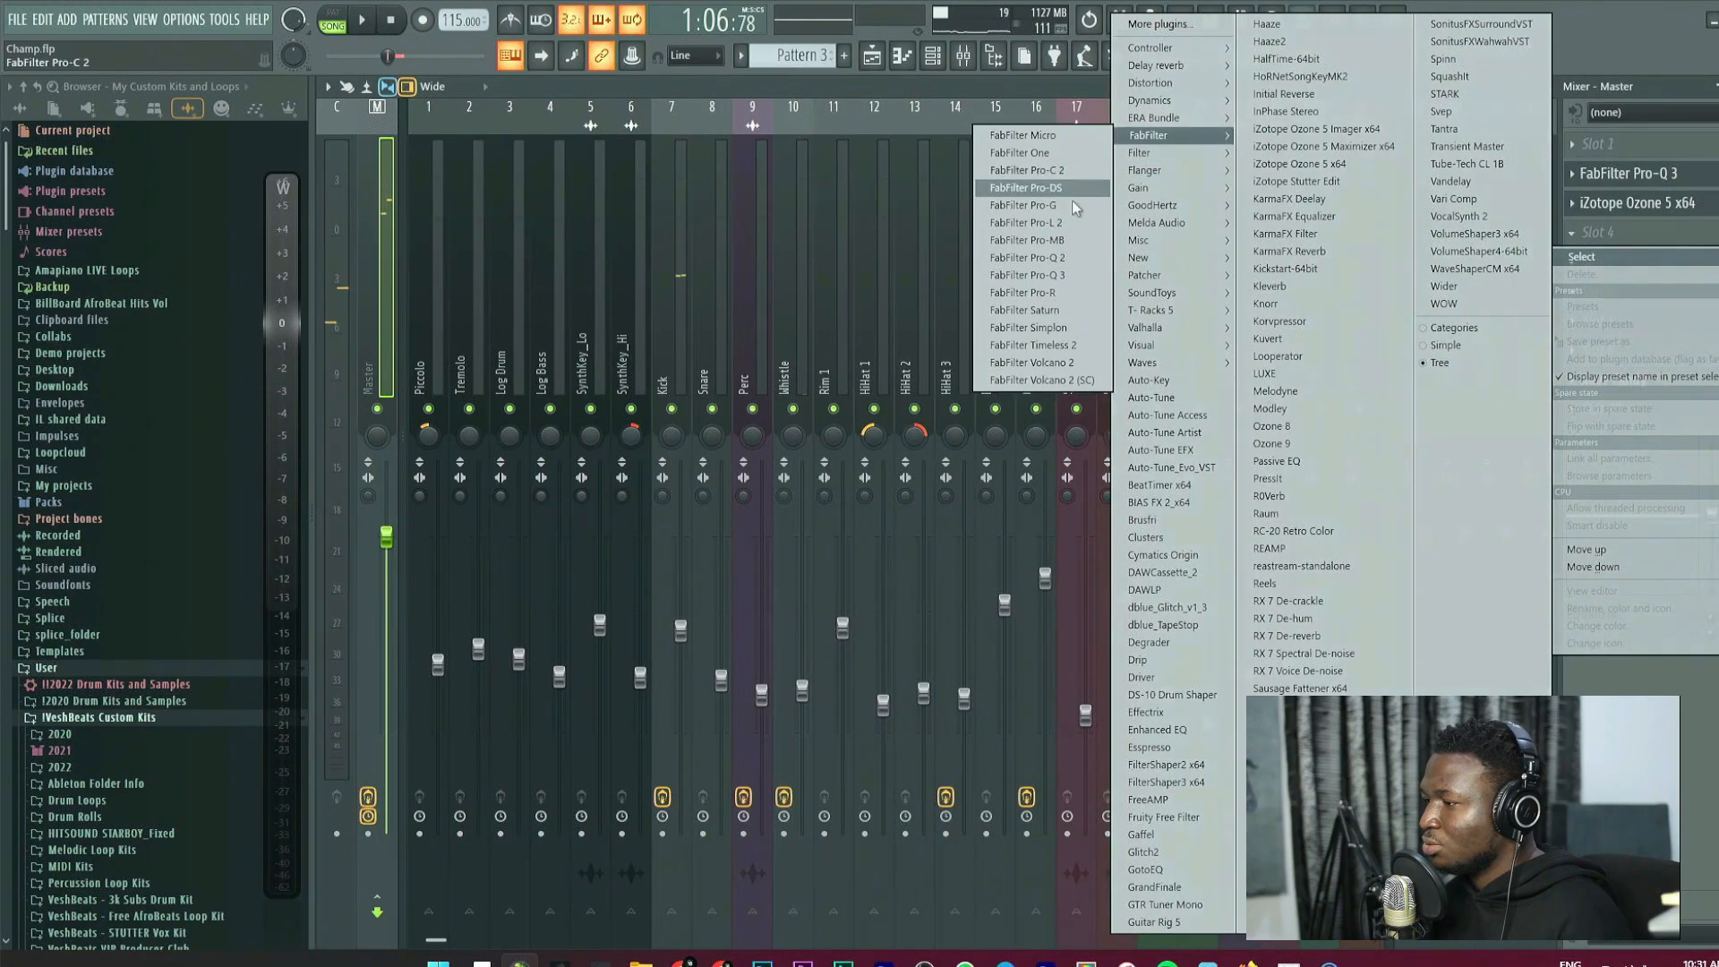
pyautogui.click(1070, 274)
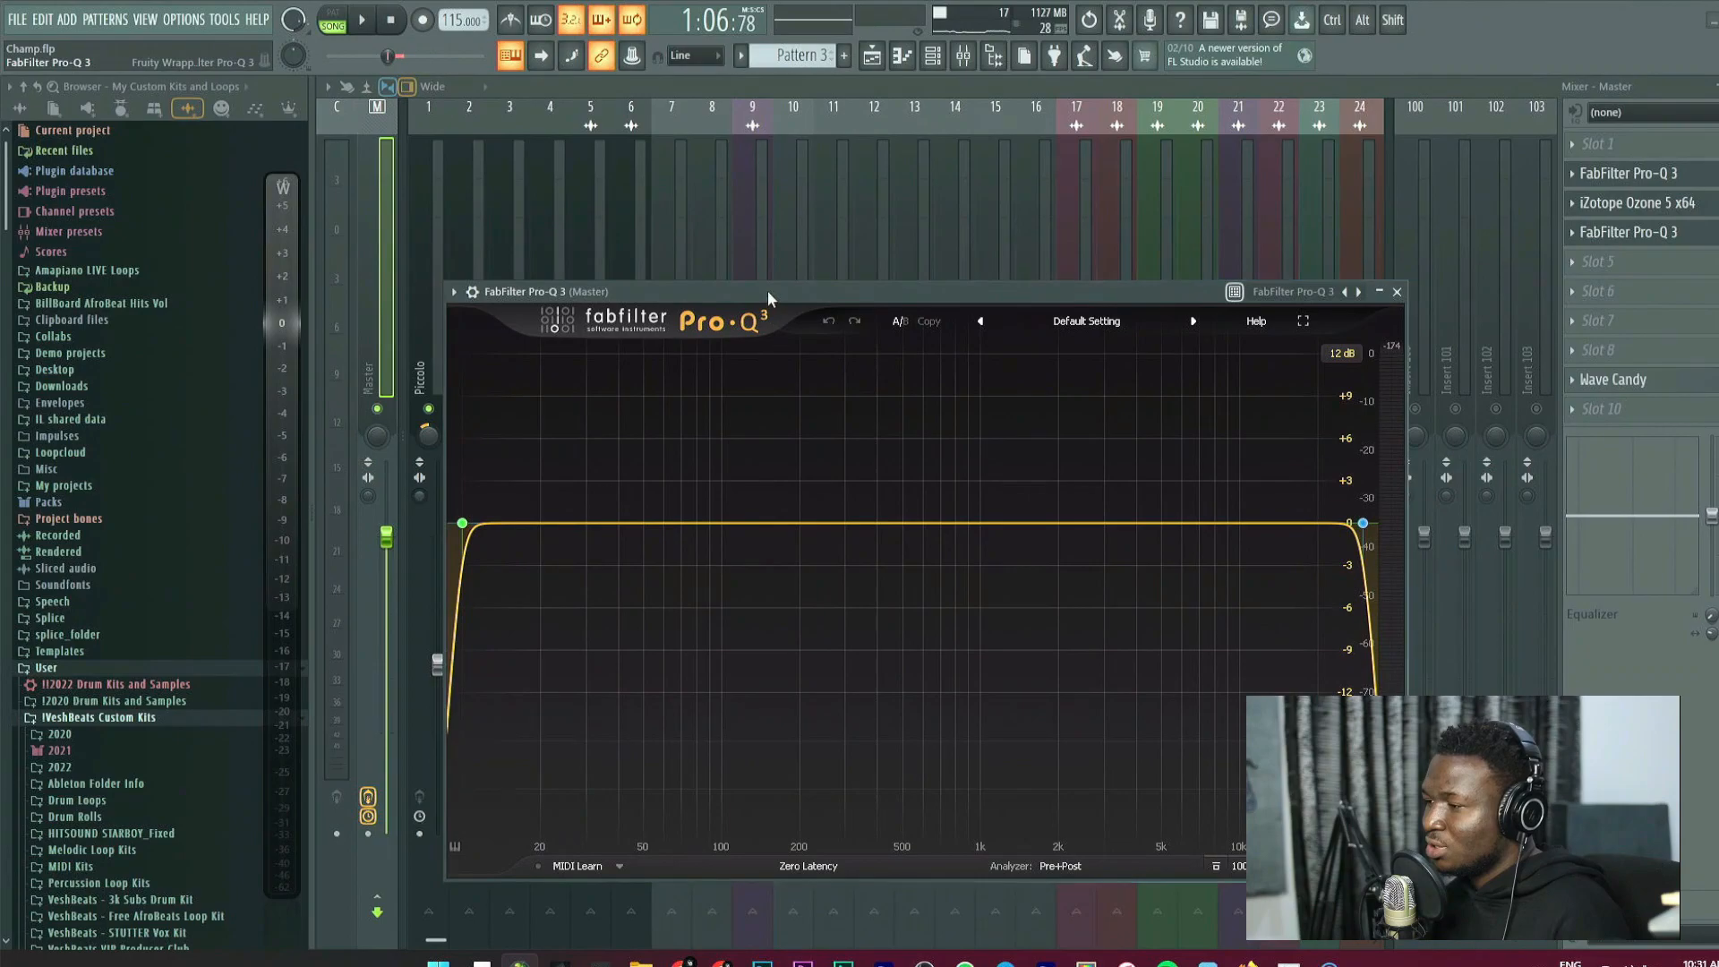
pyautogui.moveTo(767, 290); pyautogui.dragTo(787, 277)
pyautogui.press('space')
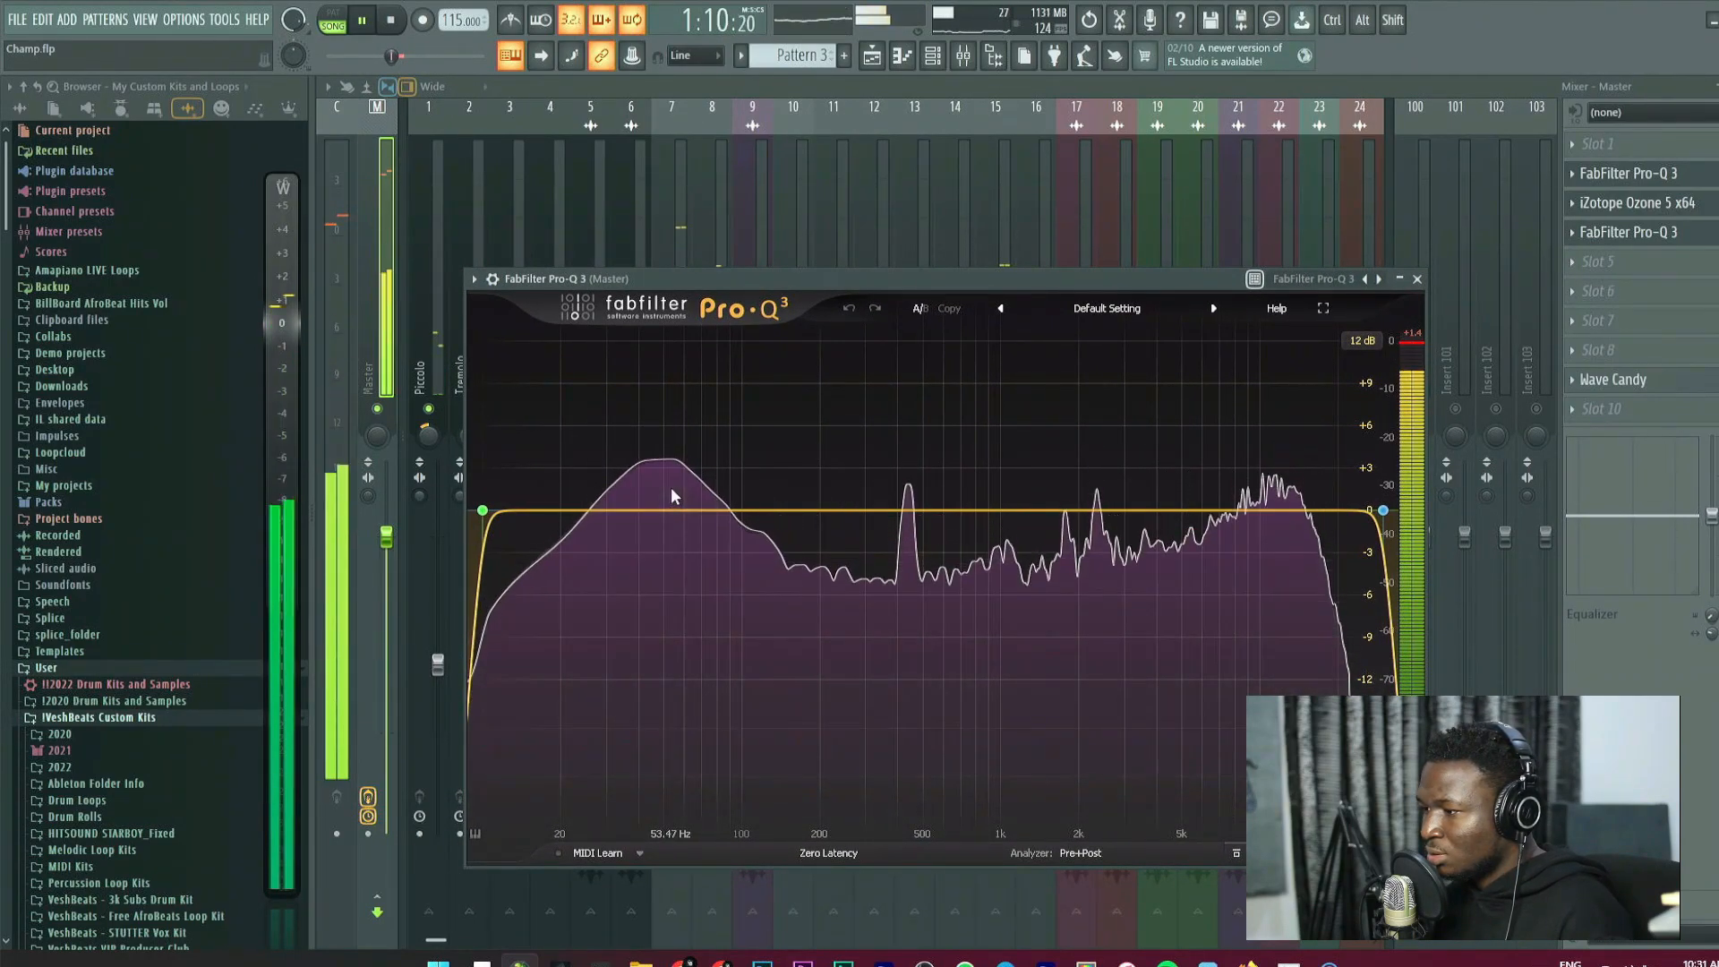
pyautogui.moveTo(670, 486)
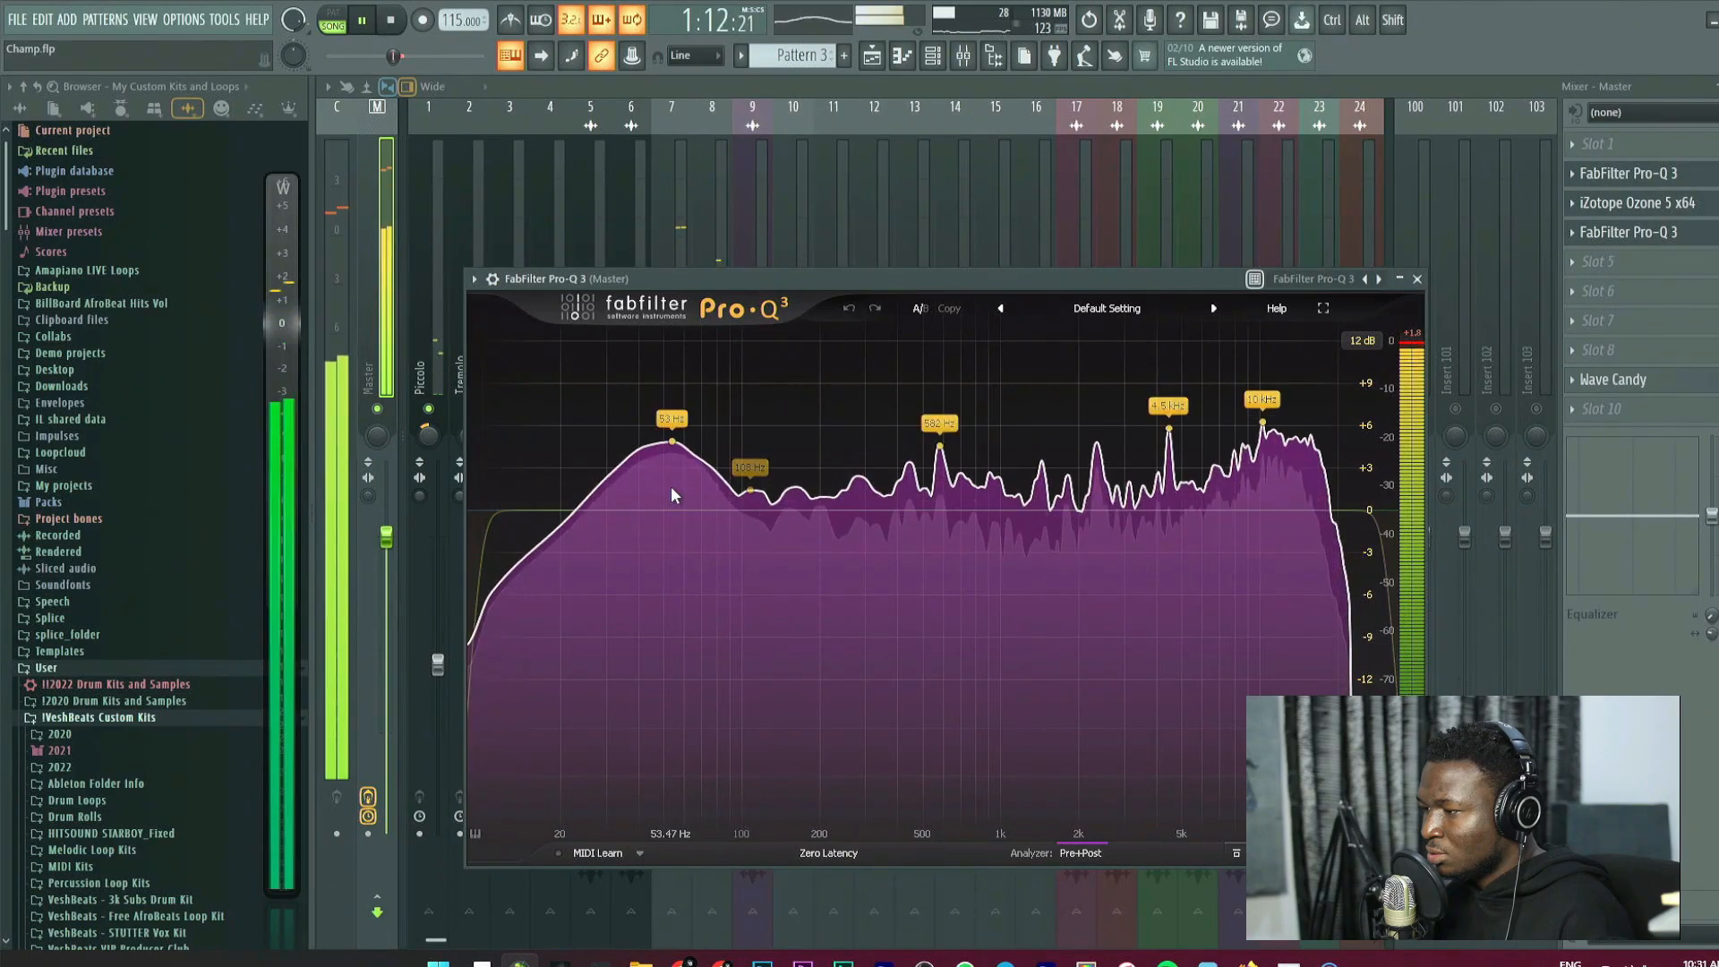
pyautogui.press('space')
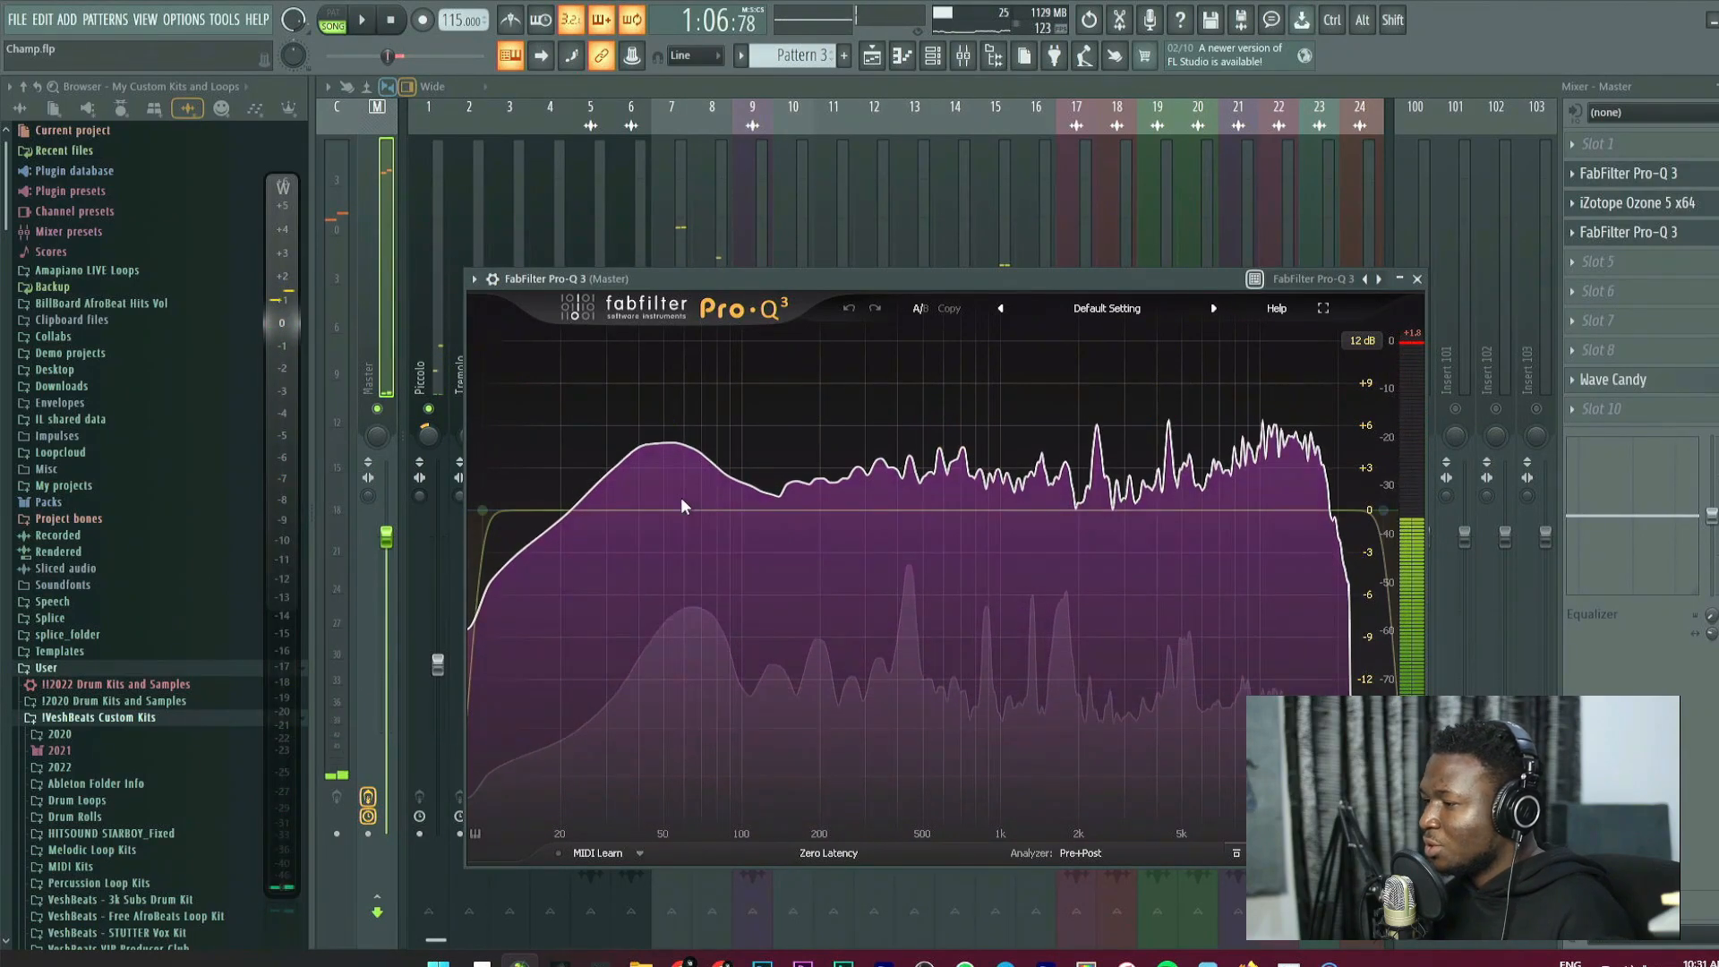
pyautogui.click(1416, 278)
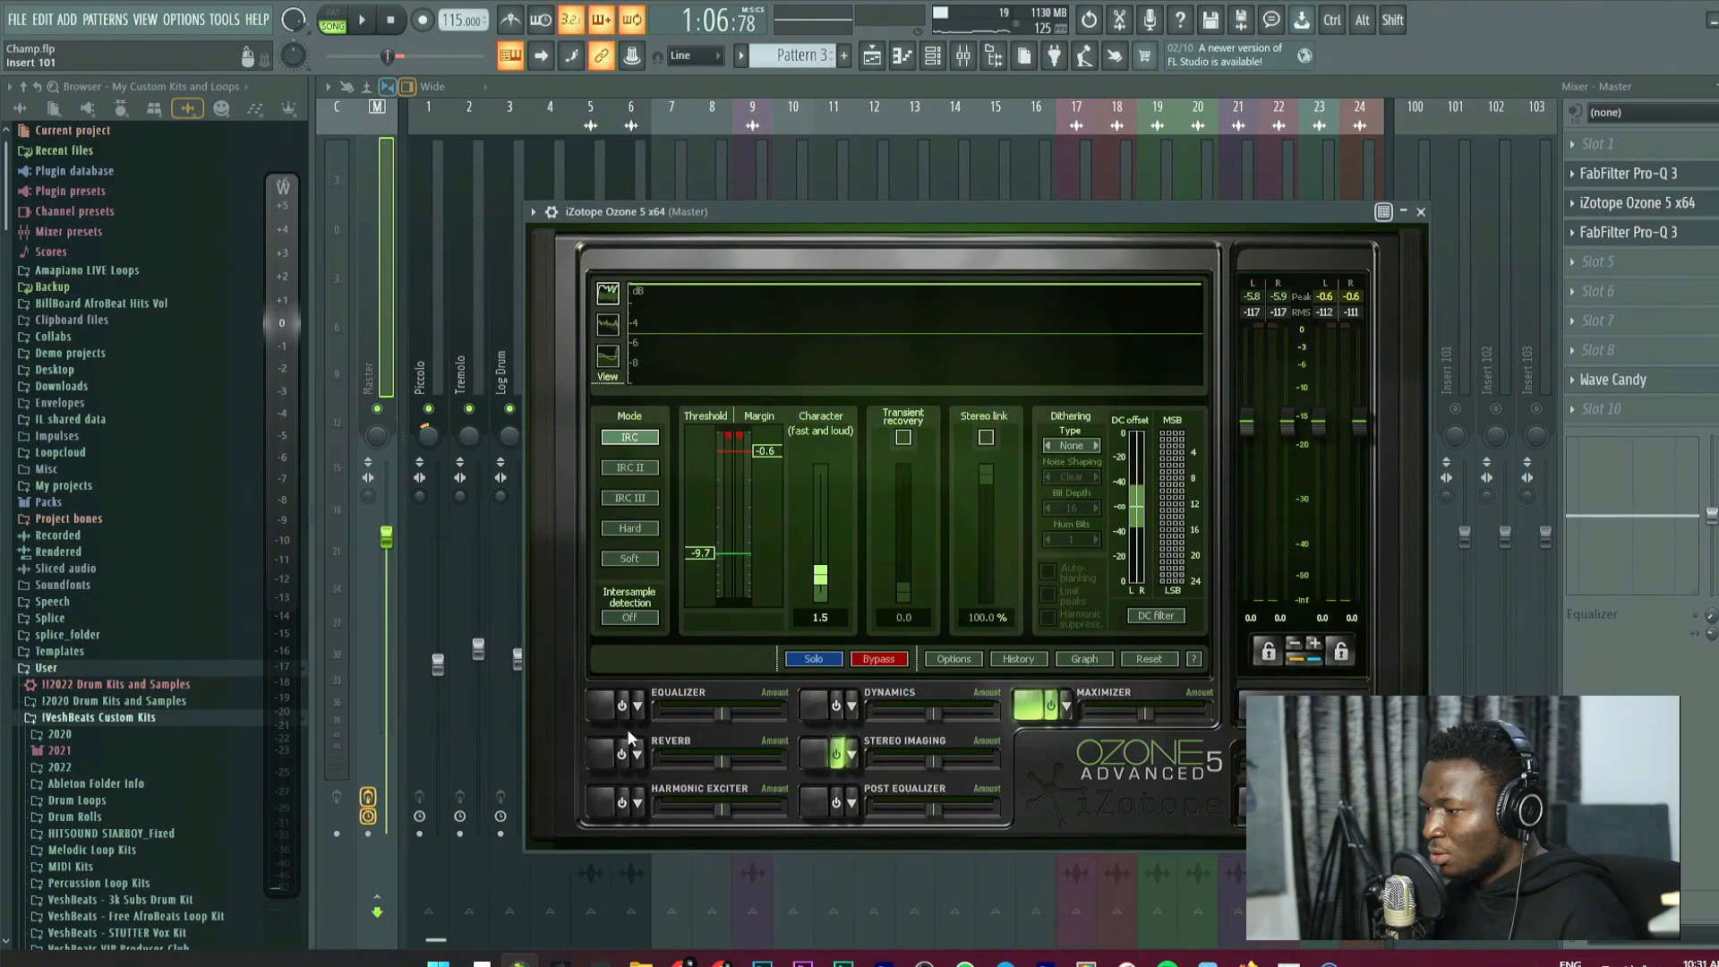
# Enable Ozone 5's Equalizer and shape band 2 during playback into a -1.8 dB bell cut at 192 Hz with Q 1.2.
pyautogui.click(605, 704)
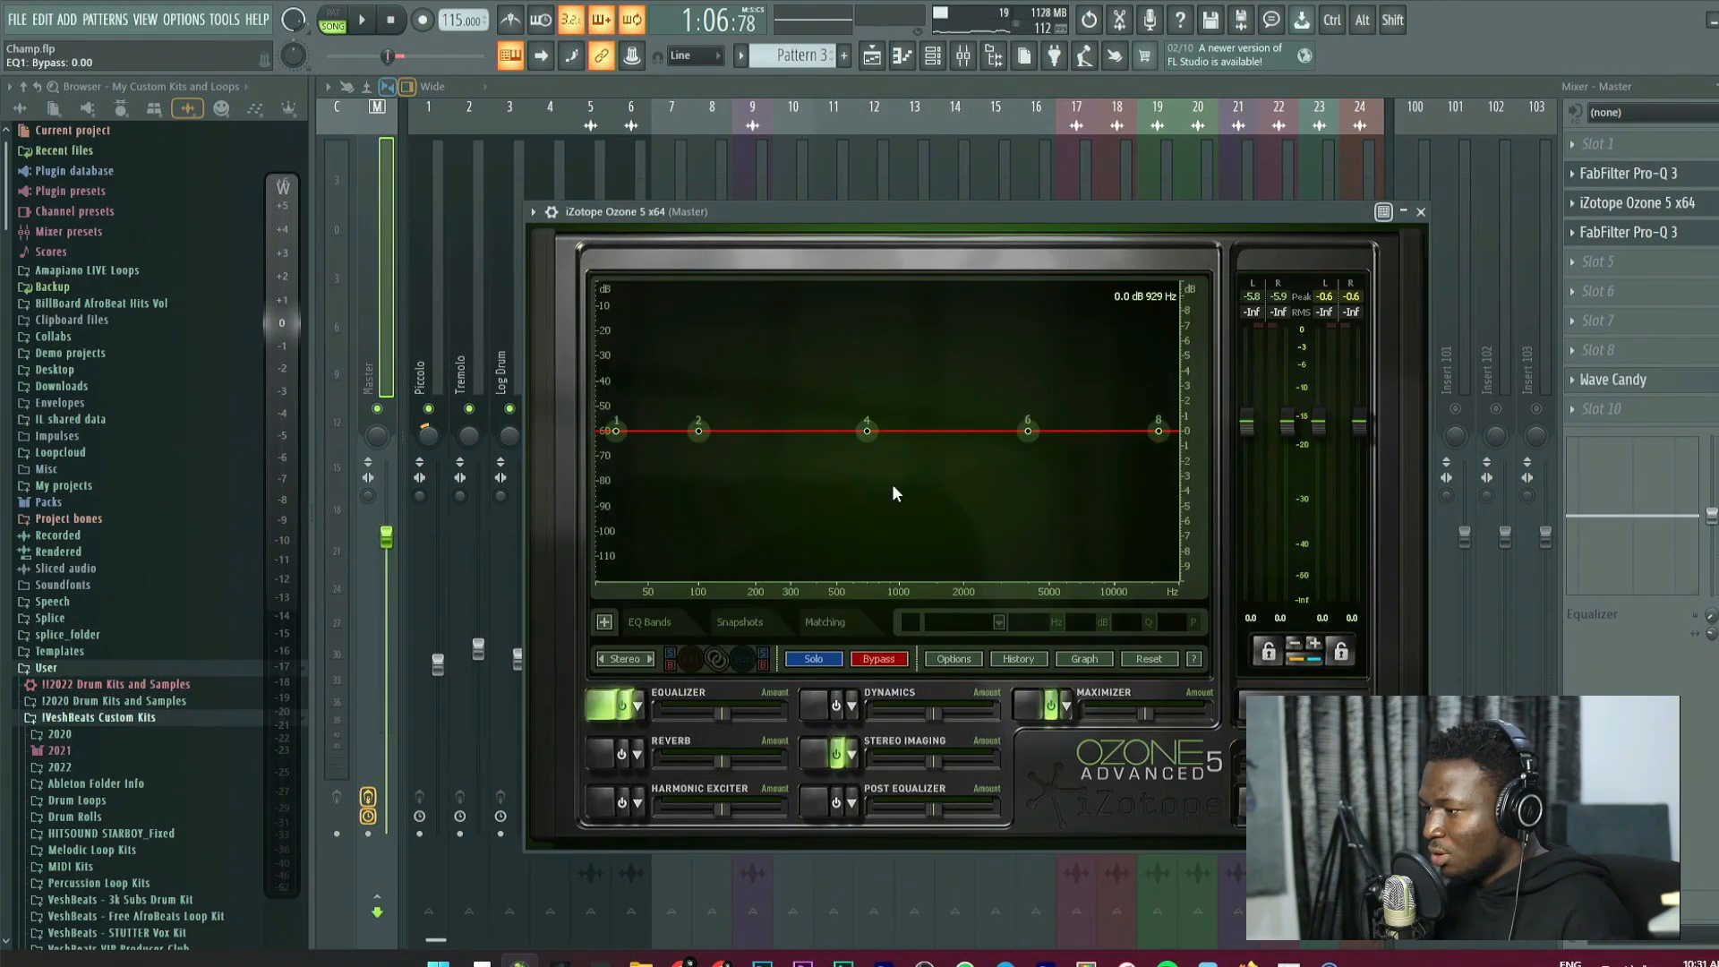
pyautogui.press('space')
pyautogui.moveTo(699, 433); pyautogui.dragTo(727, 457)
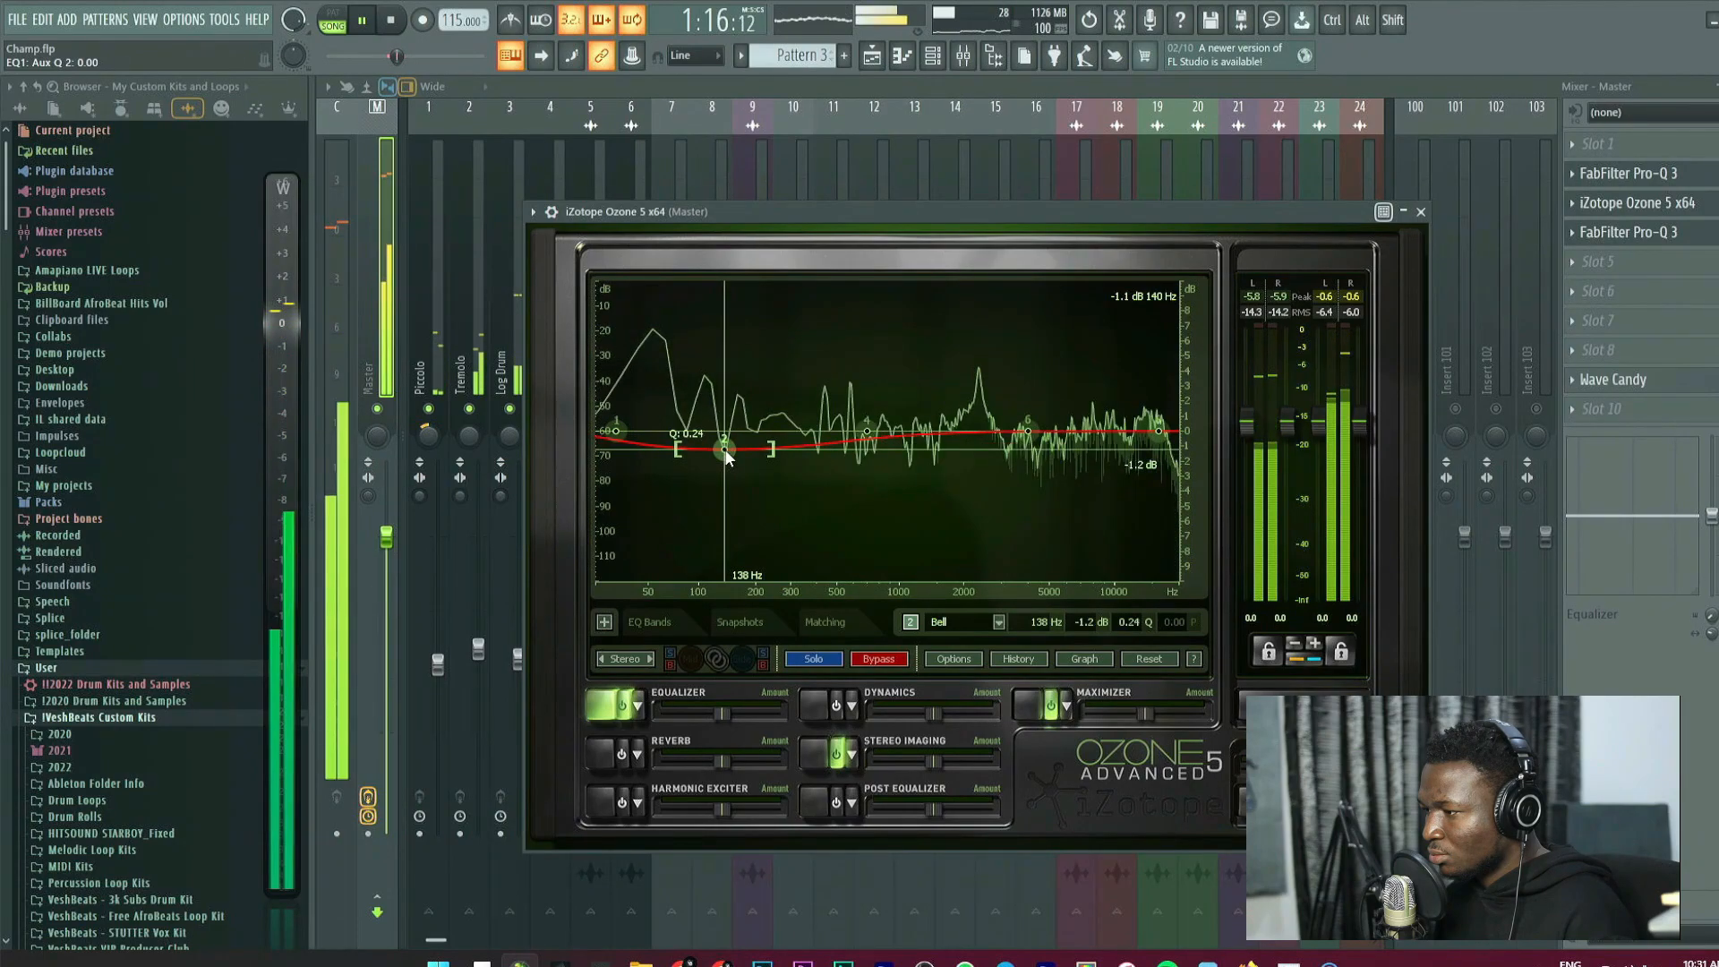
pyautogui.scroll(3, 727, 456)
pyautogui.moveTo(727, 457); pyautogui.dragTo(755, 461)
pyautogui.scroll(3, 743, 467)
pyautogui.scroll(3, 740, 462)
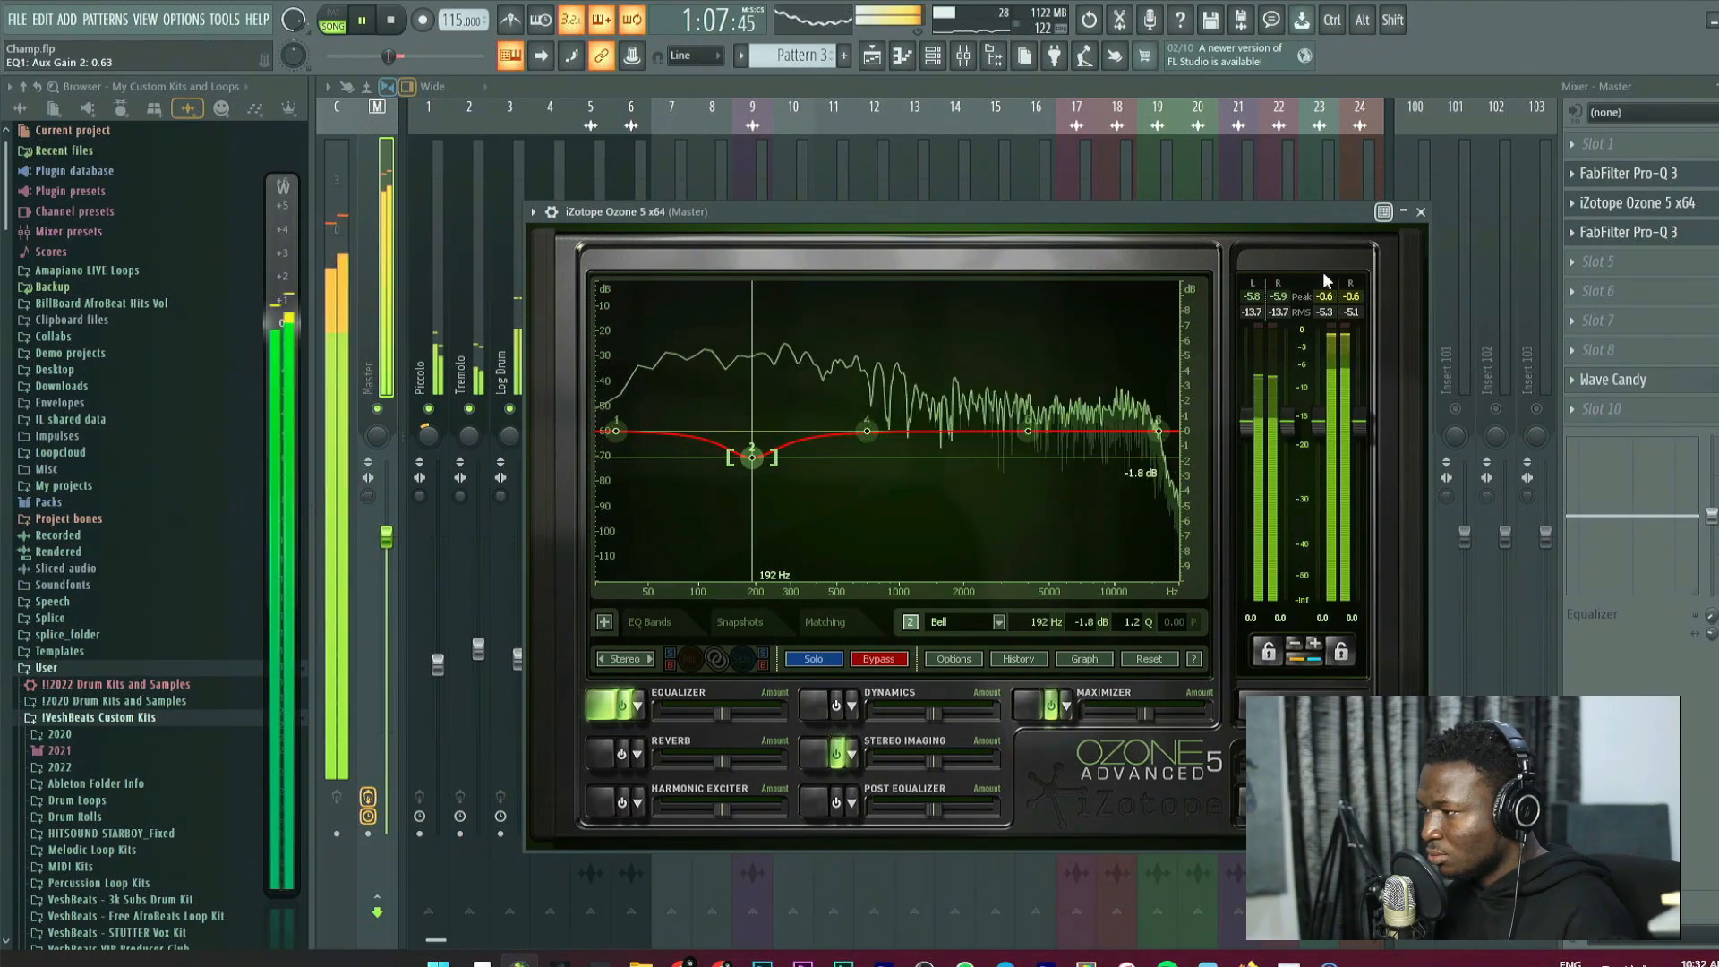
# Raise the Maximizer's Threshold to -7.7 in Ozone 5 and close the plugin window.
pyautogui.click(1030, 706)
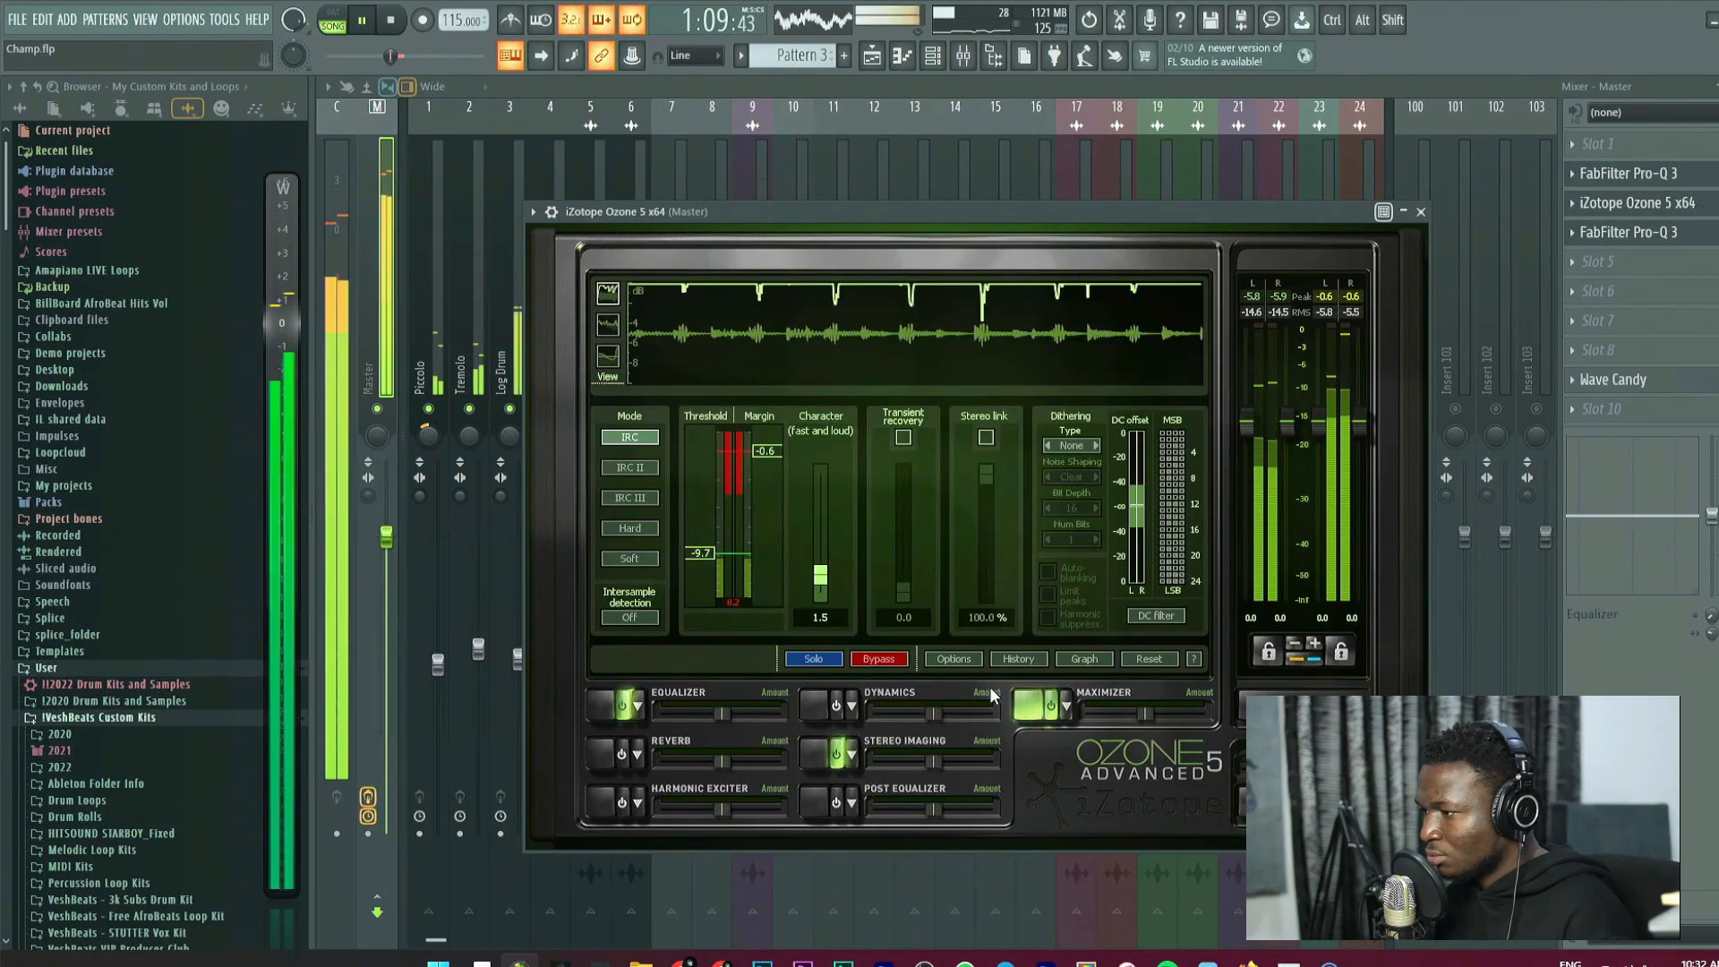
pyautogui.moveTo(711, 551); pyautogui.dragTo(714, 541)
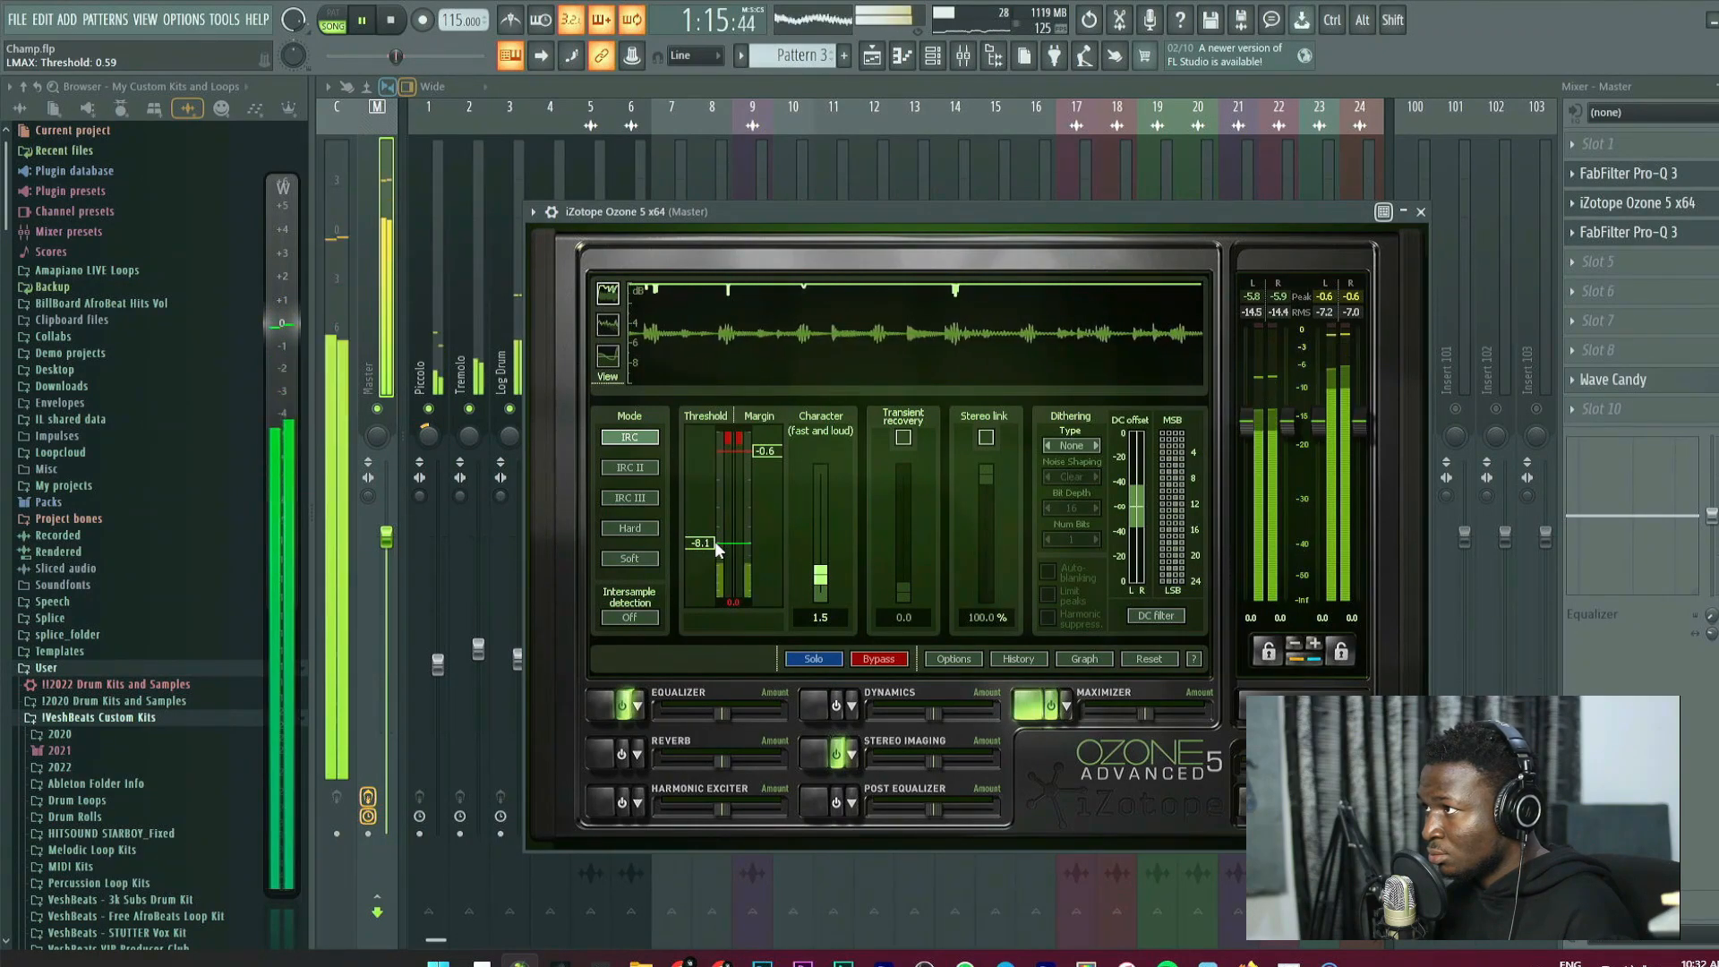
pyautogui.moveTo(715, 541); pyautogui.dragTo(716, 539)
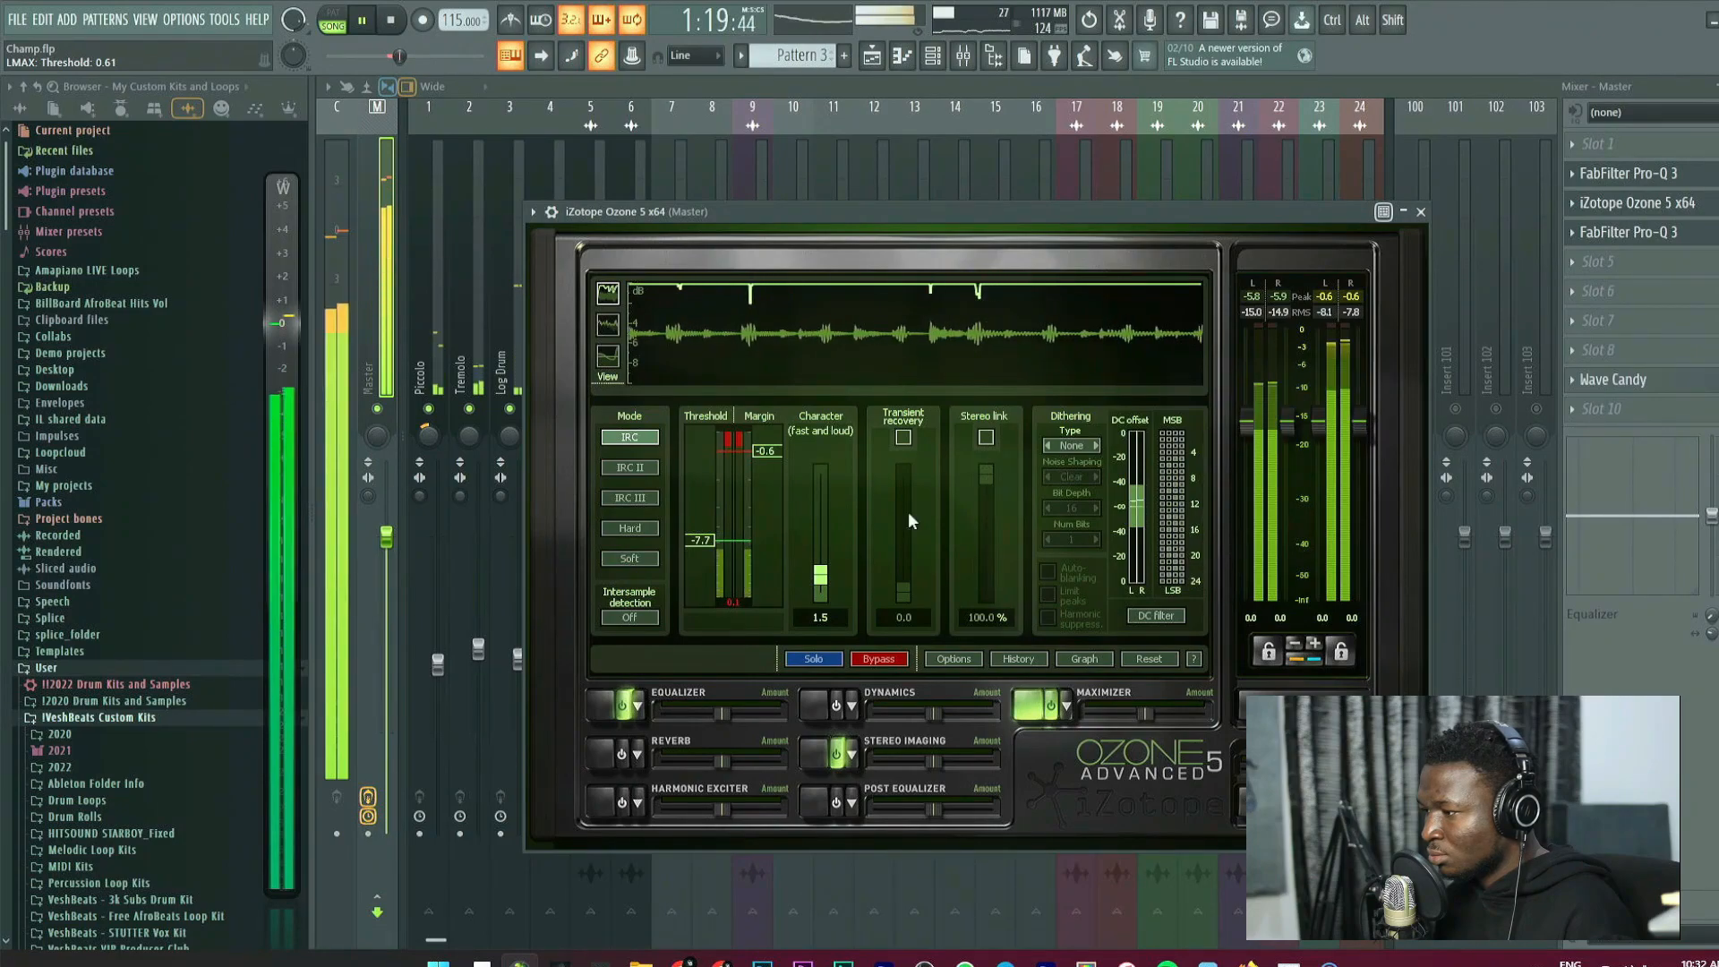
pyautogui.click(1421, 212)
# Delete FabFilter Pro-Q 3 from the master's slot 4 and listen to the looped section again.
pyautogui.click(1571, 235)
pyautogui.click(1580, 274)
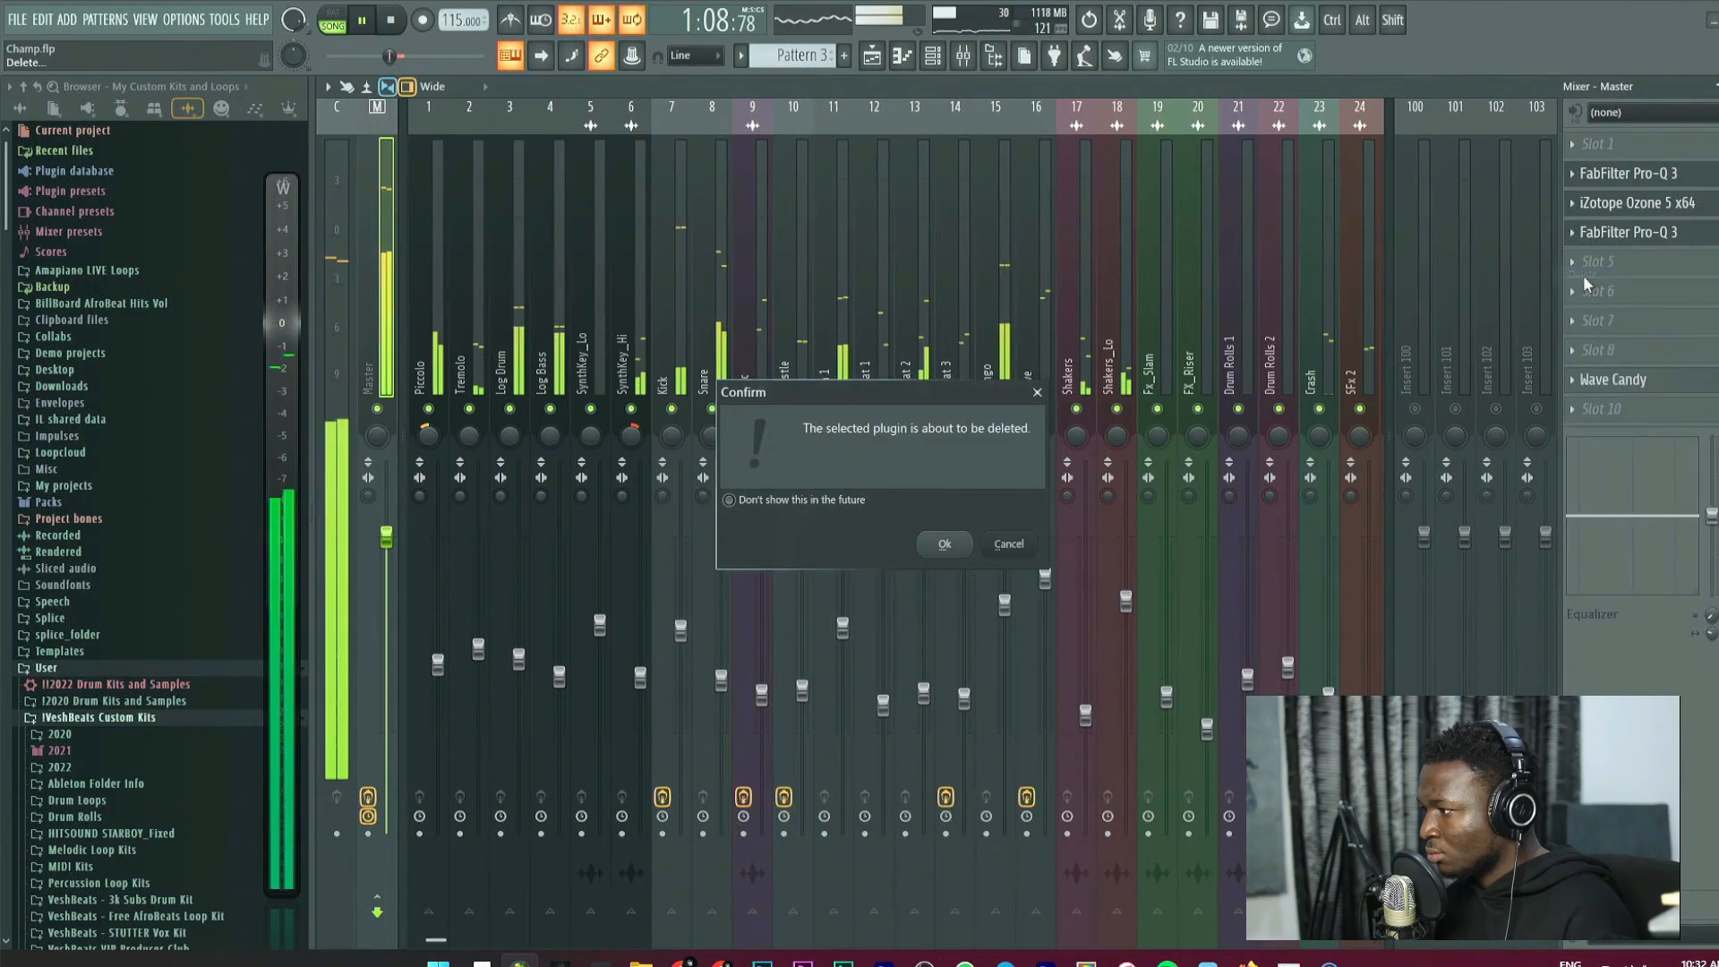
pyautogui.press('Return')
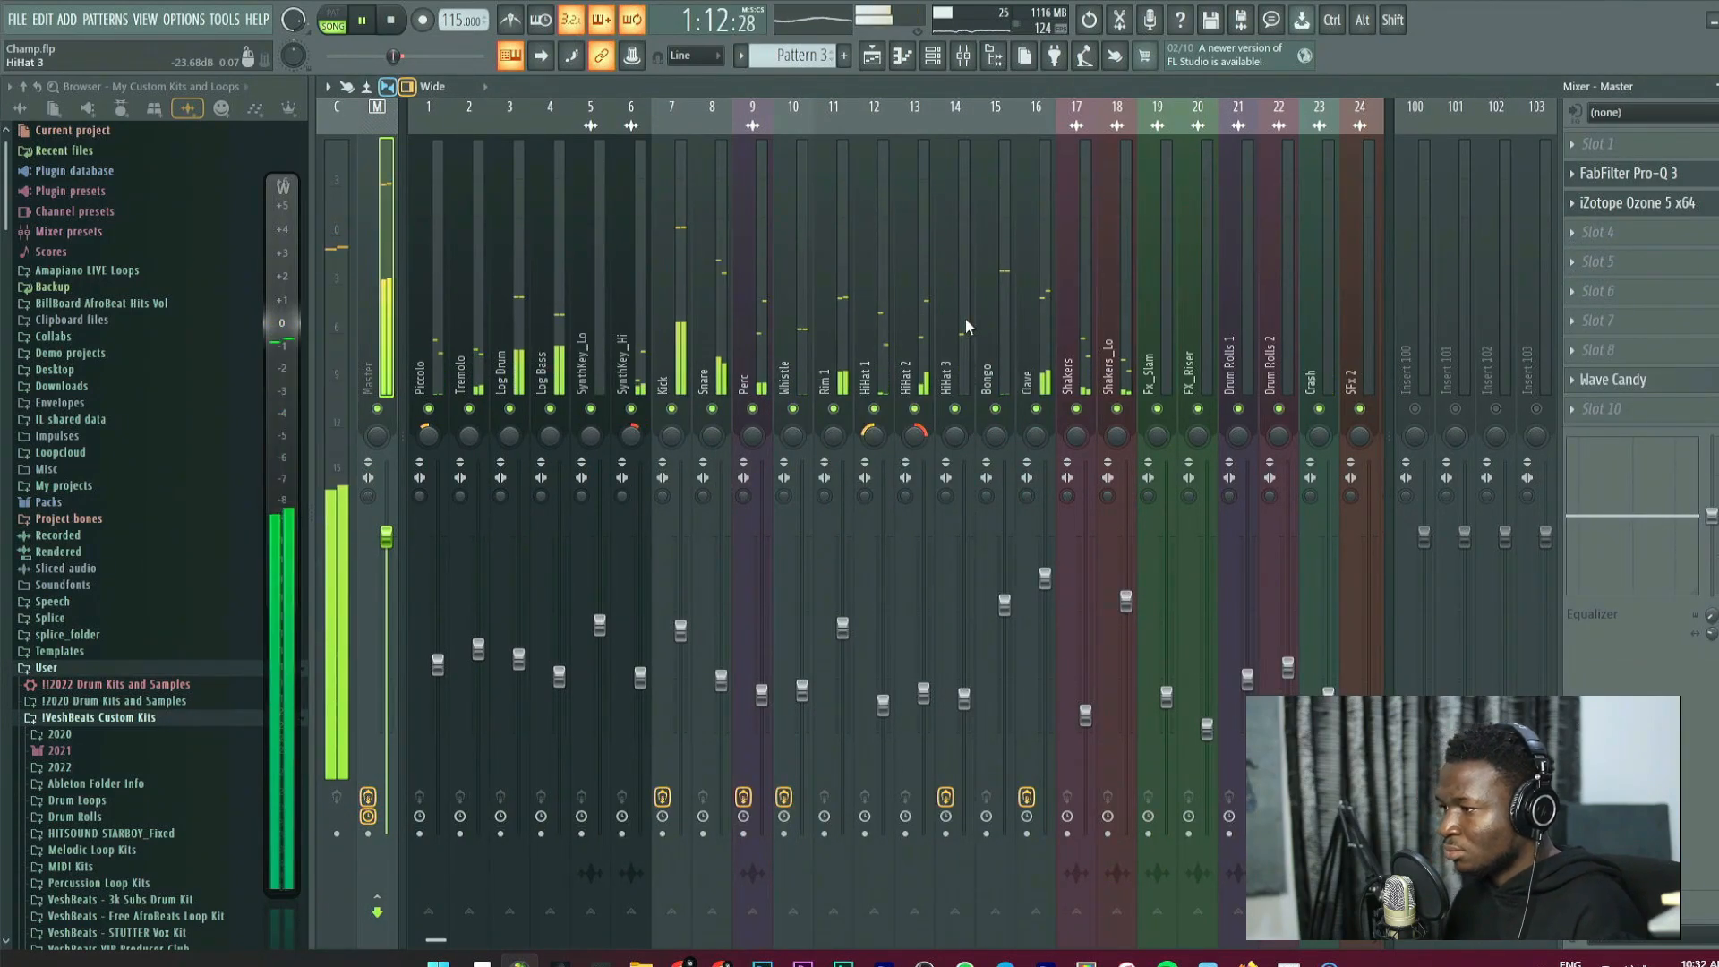
pyautogui.press('space')
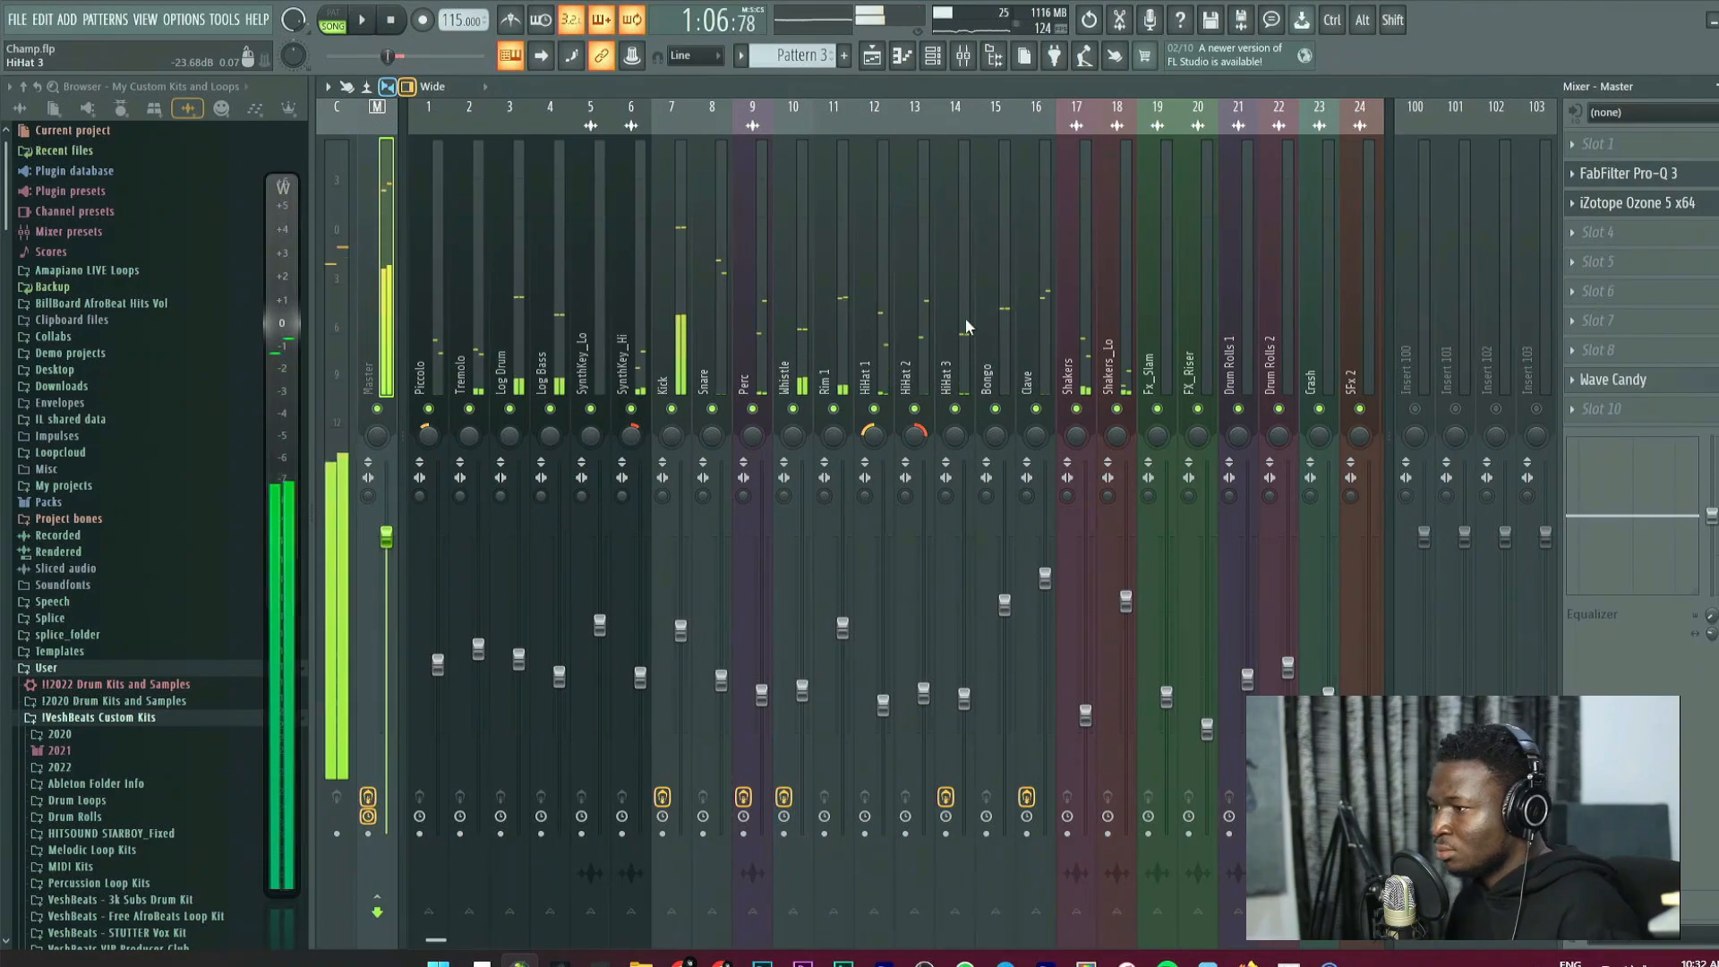
pyautogui.press('space')
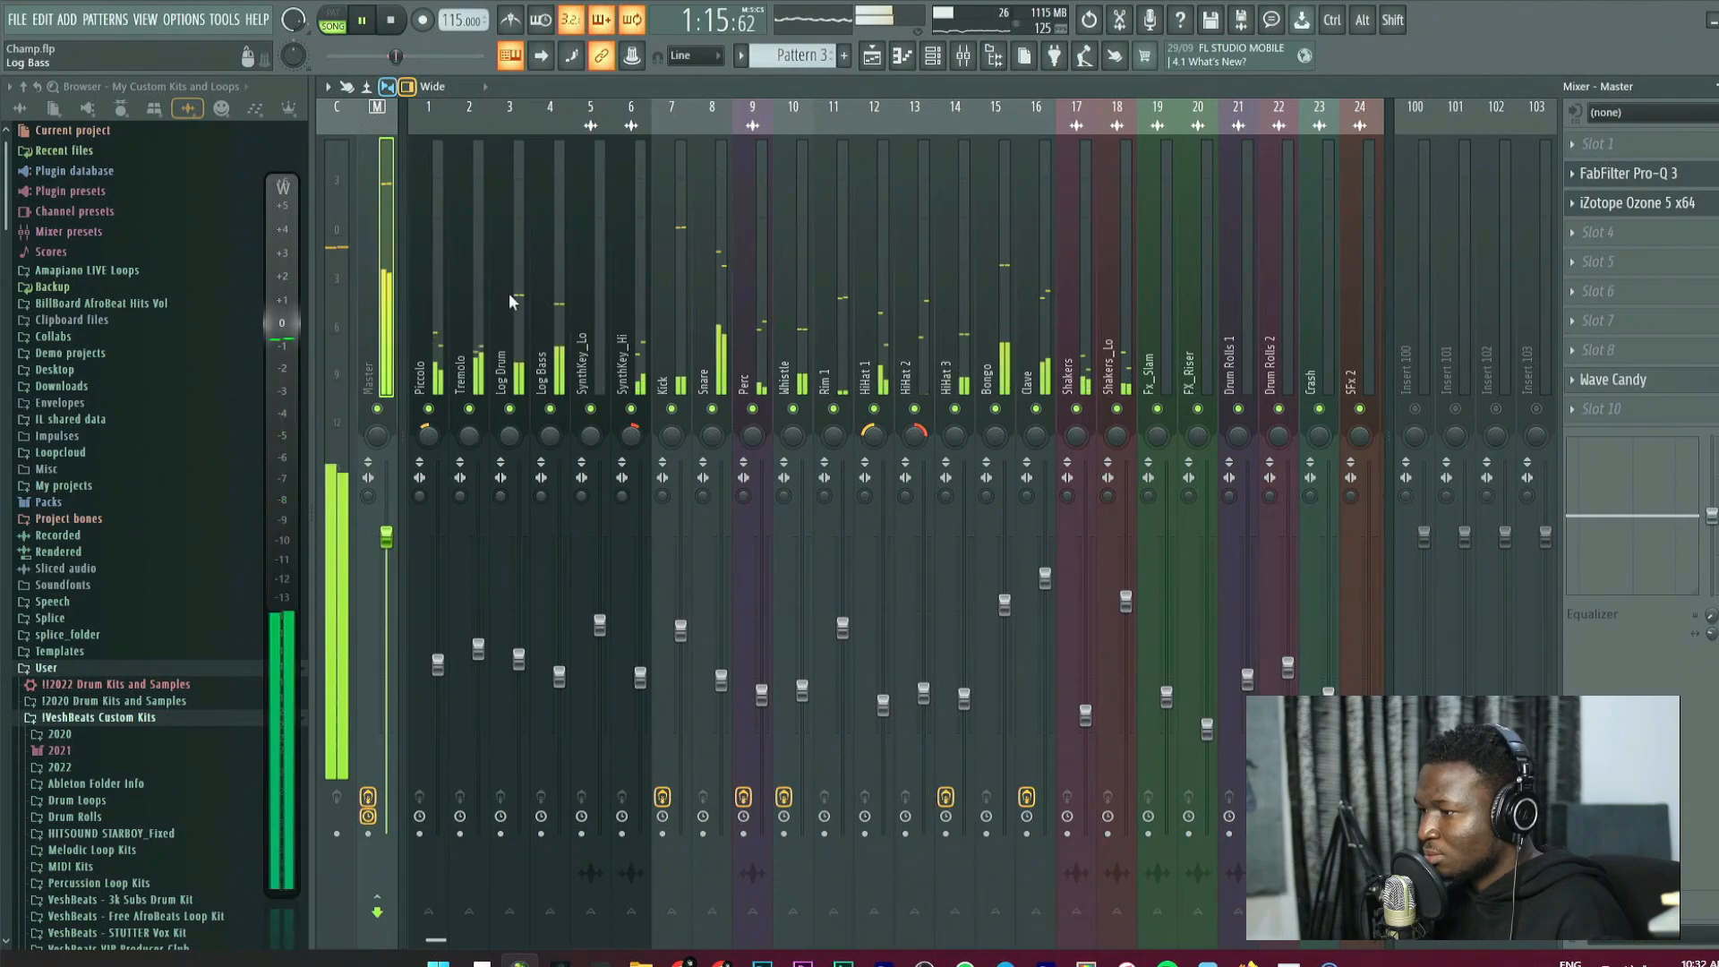
pyautogui.press('space')
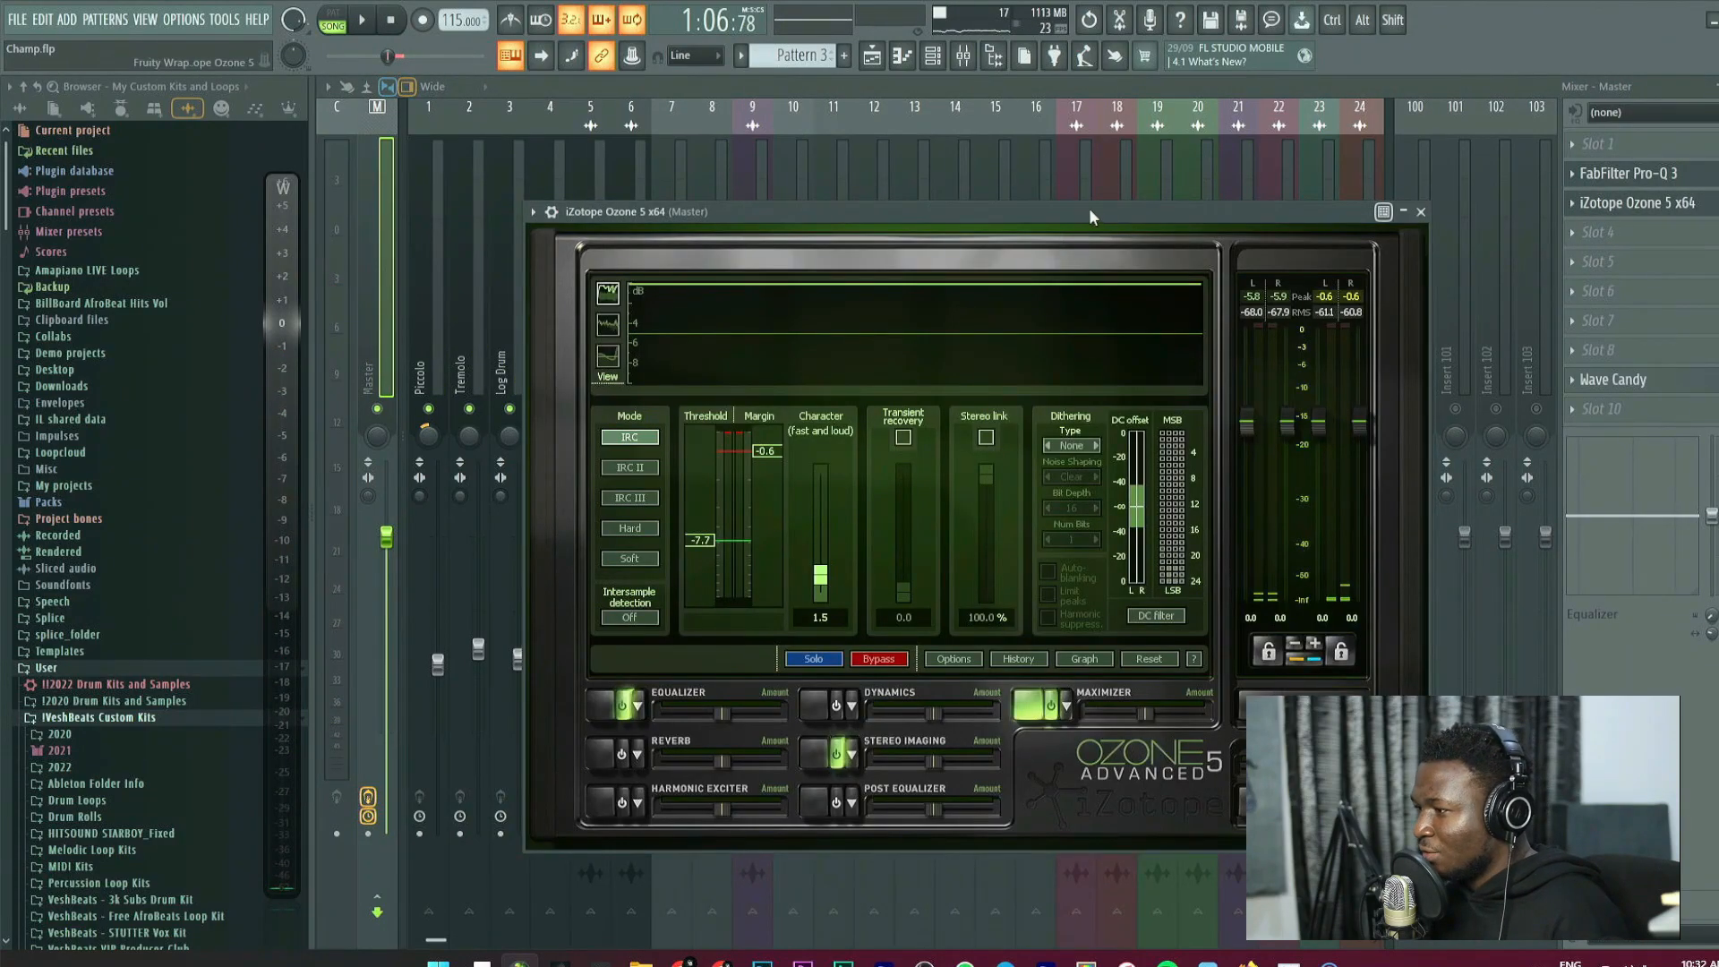
# Delete iZotope Ozone 5 from the master's slot 3.
pyautogui.moveTo(1088, 208); pyautogui.dragTo(1110, 202)
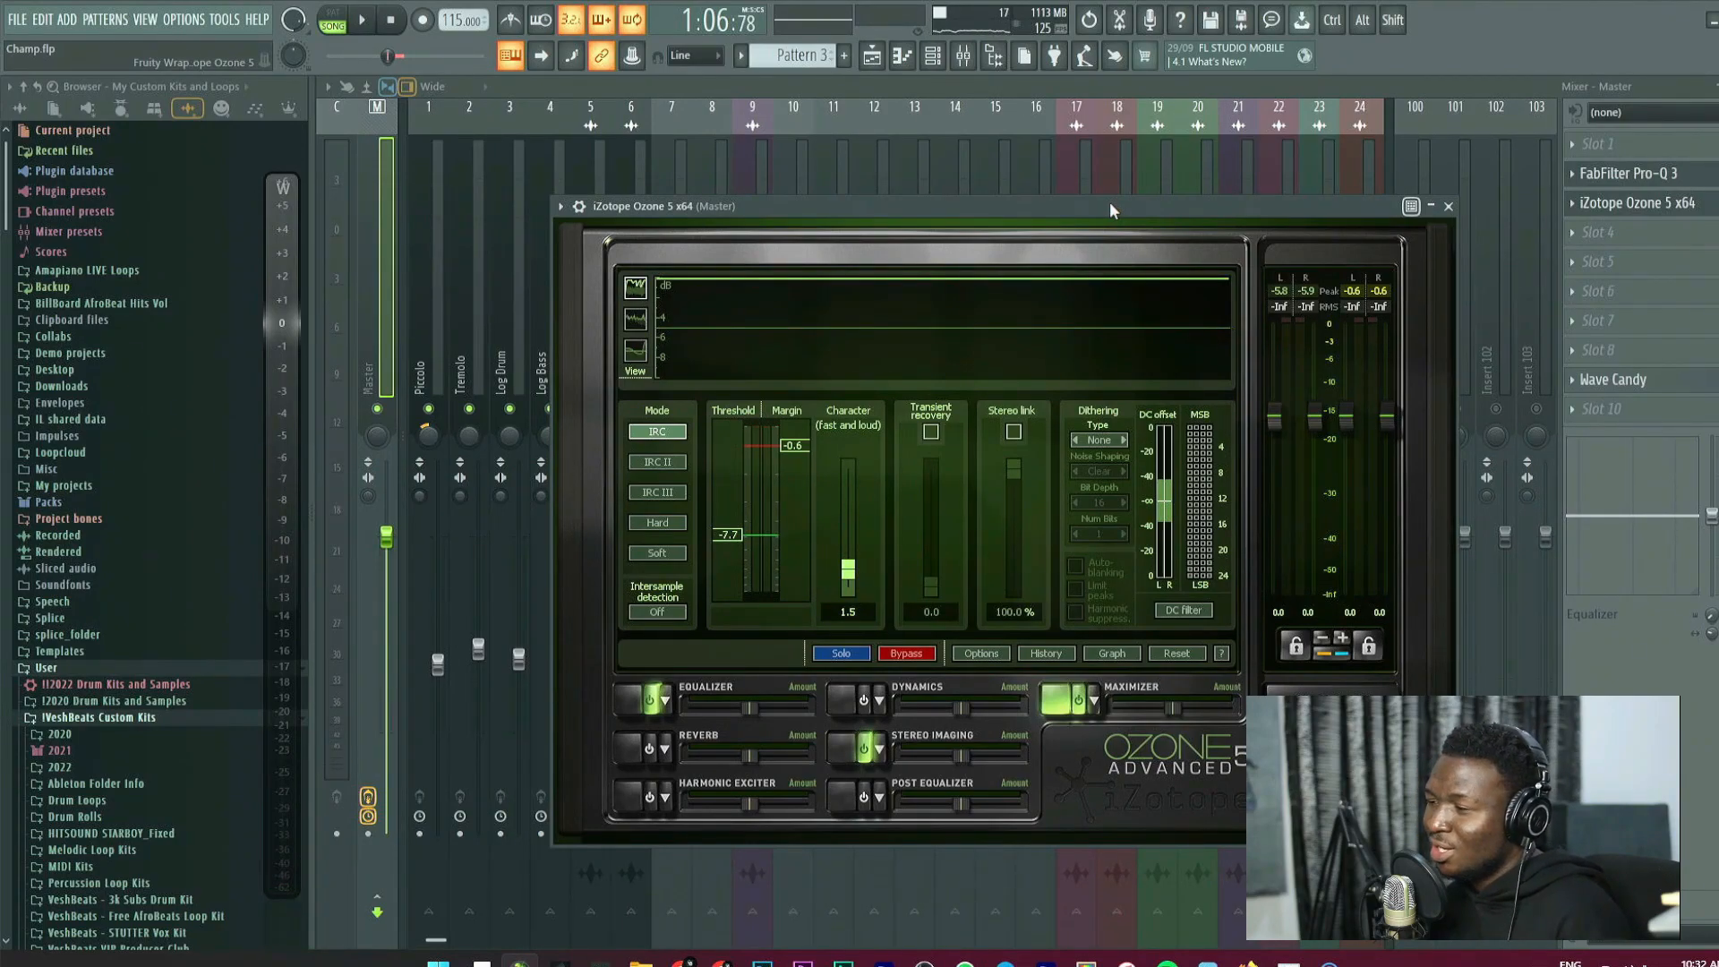
pyautogui.moveTo(1098, 203); pyautogui.dragTo(1041, 211)
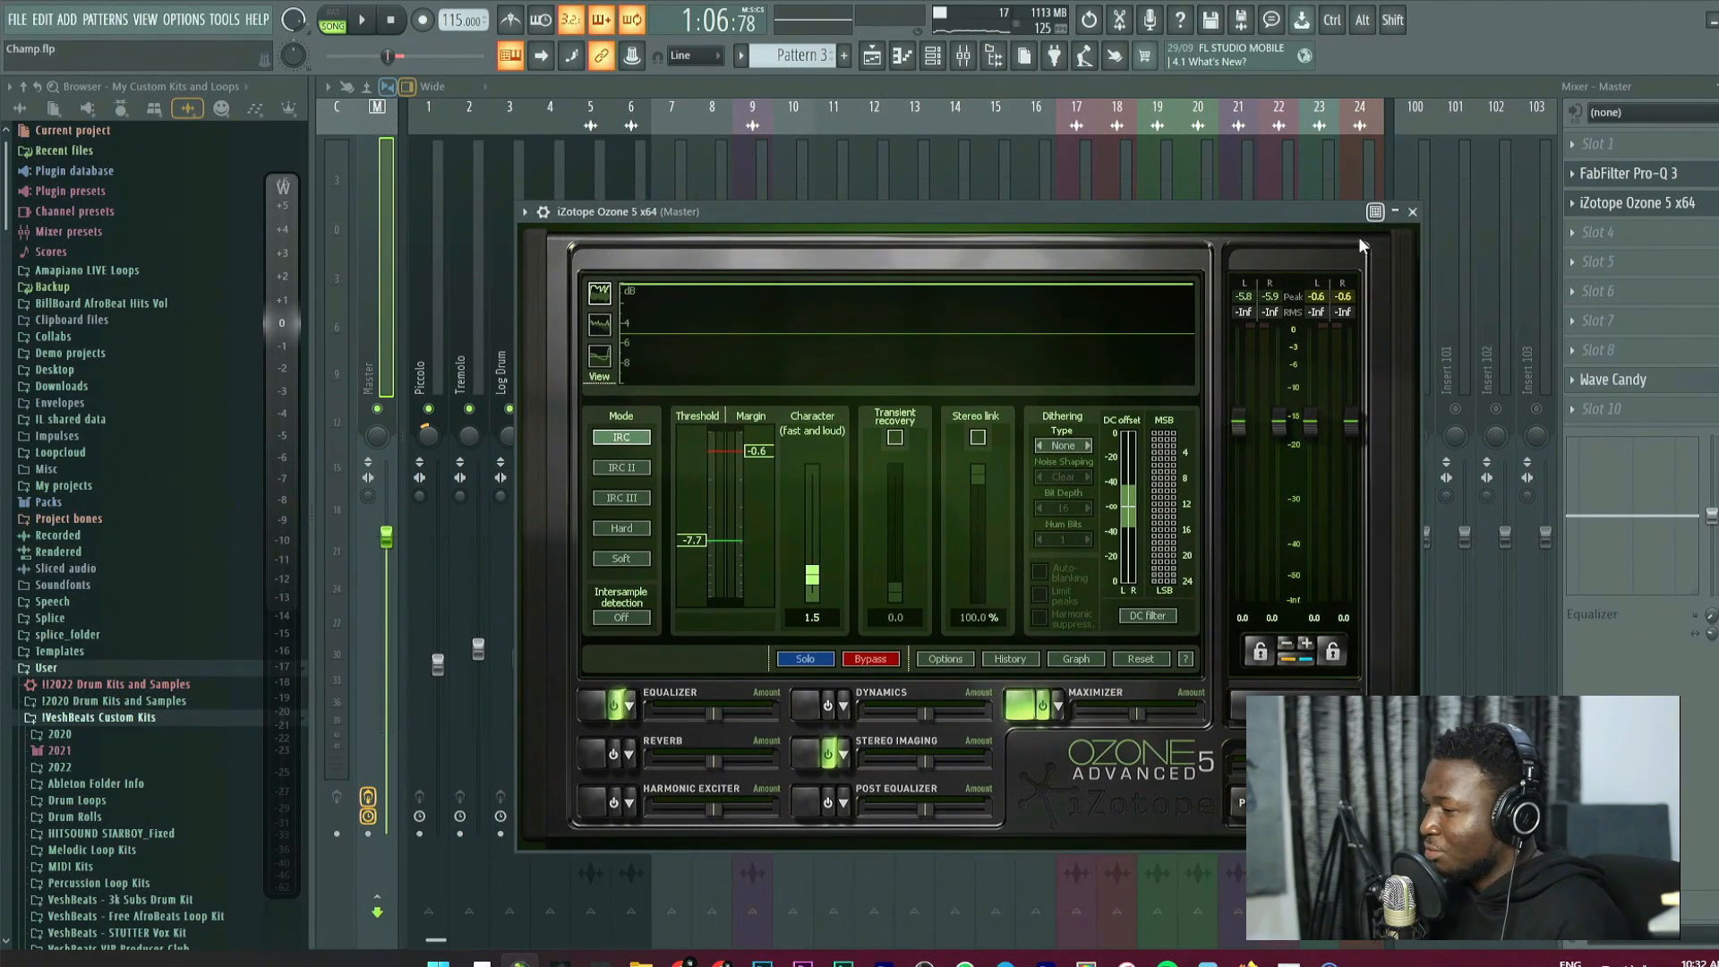
pyautogui.click(1580, 208)
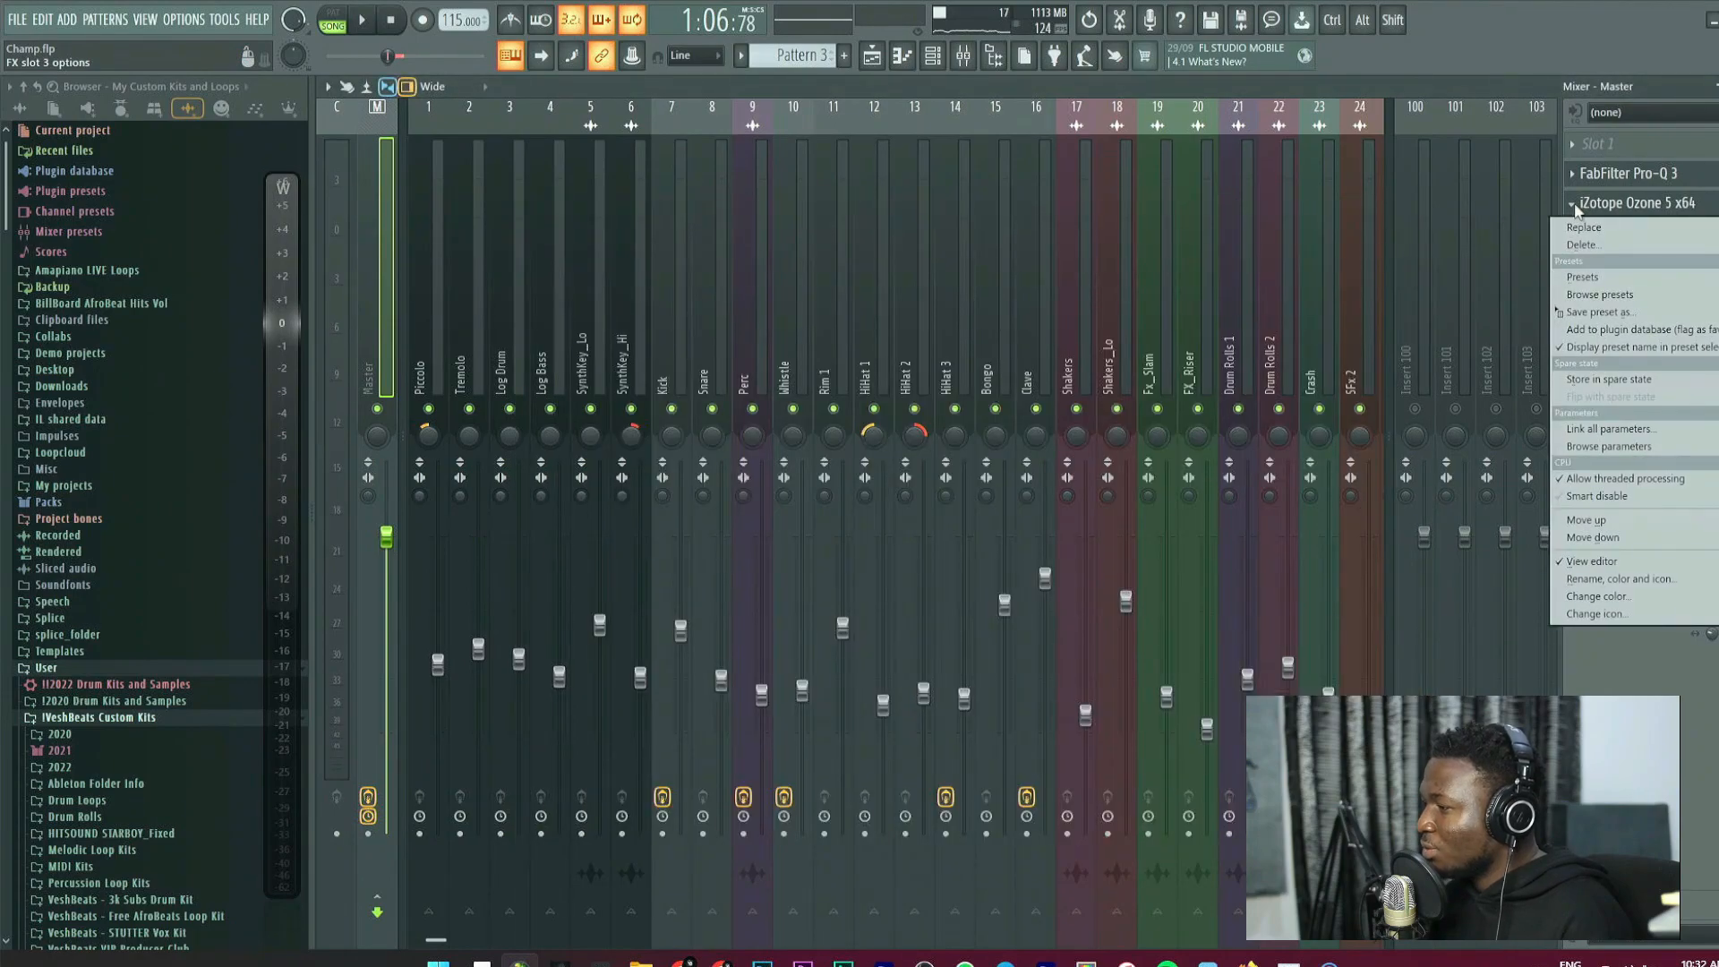
pyautogui.click(1583, 246)
pyautogui.click(943, 541)
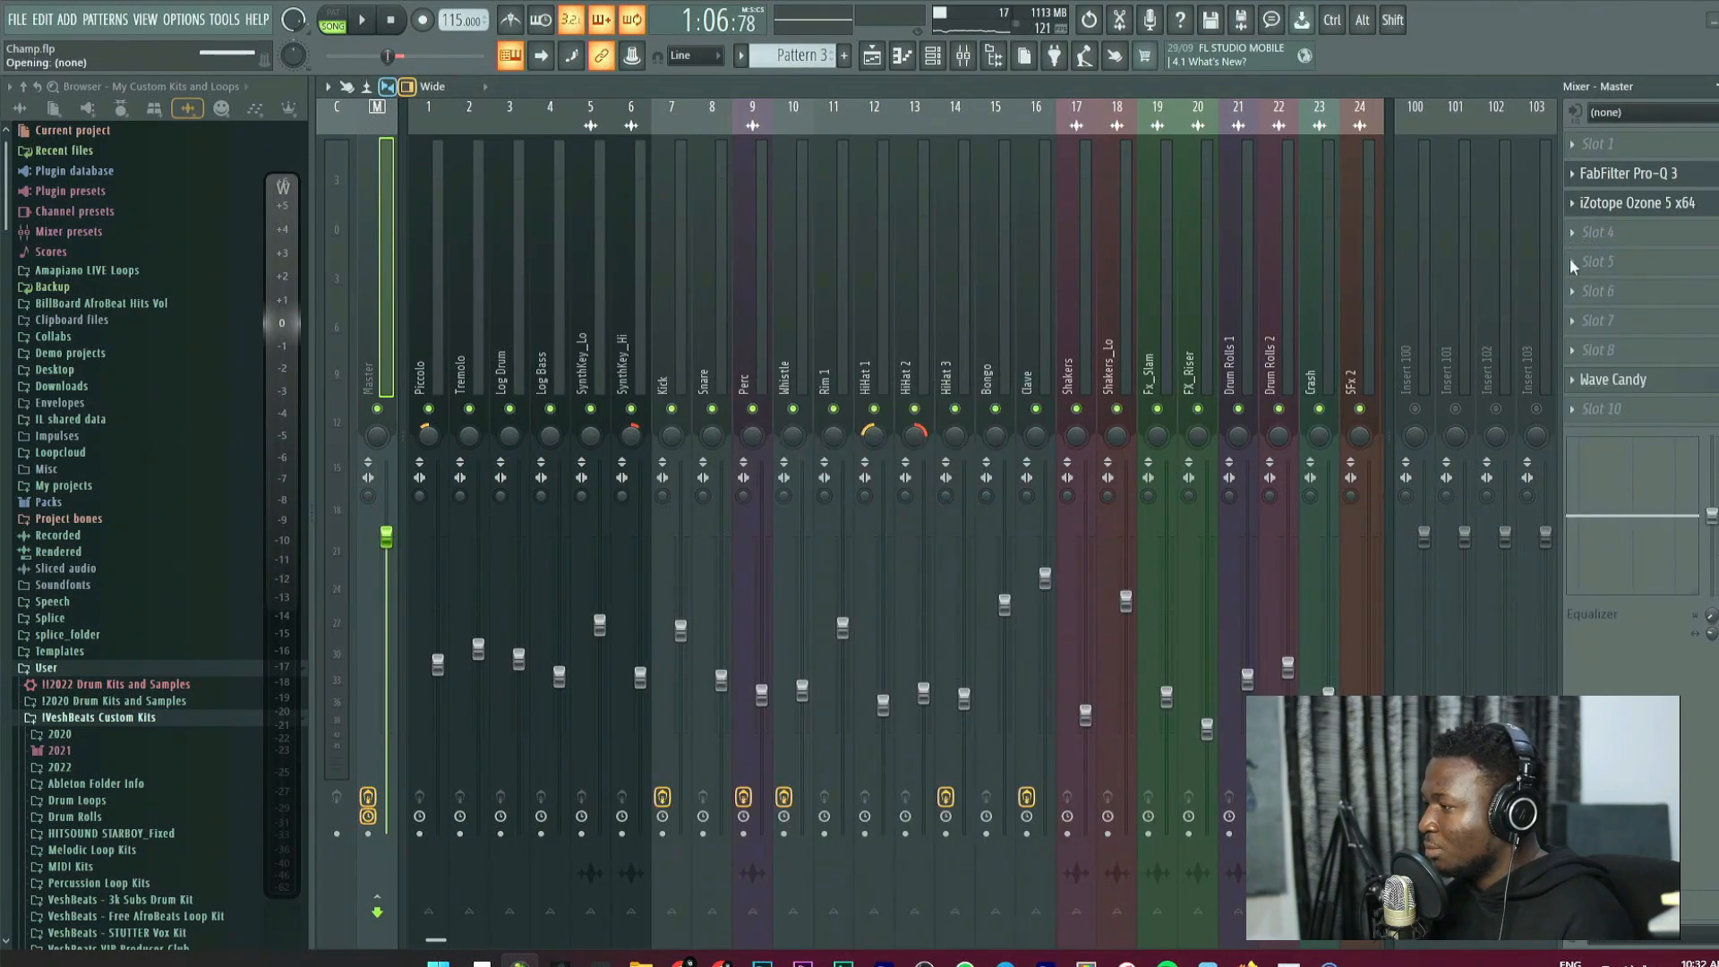
# Load IMPusher Stereo in the master's slot 3 and audition it briefly with the loop playing.
pyautogui.click(1622, 213)
pyautogui.click(1174, 315)
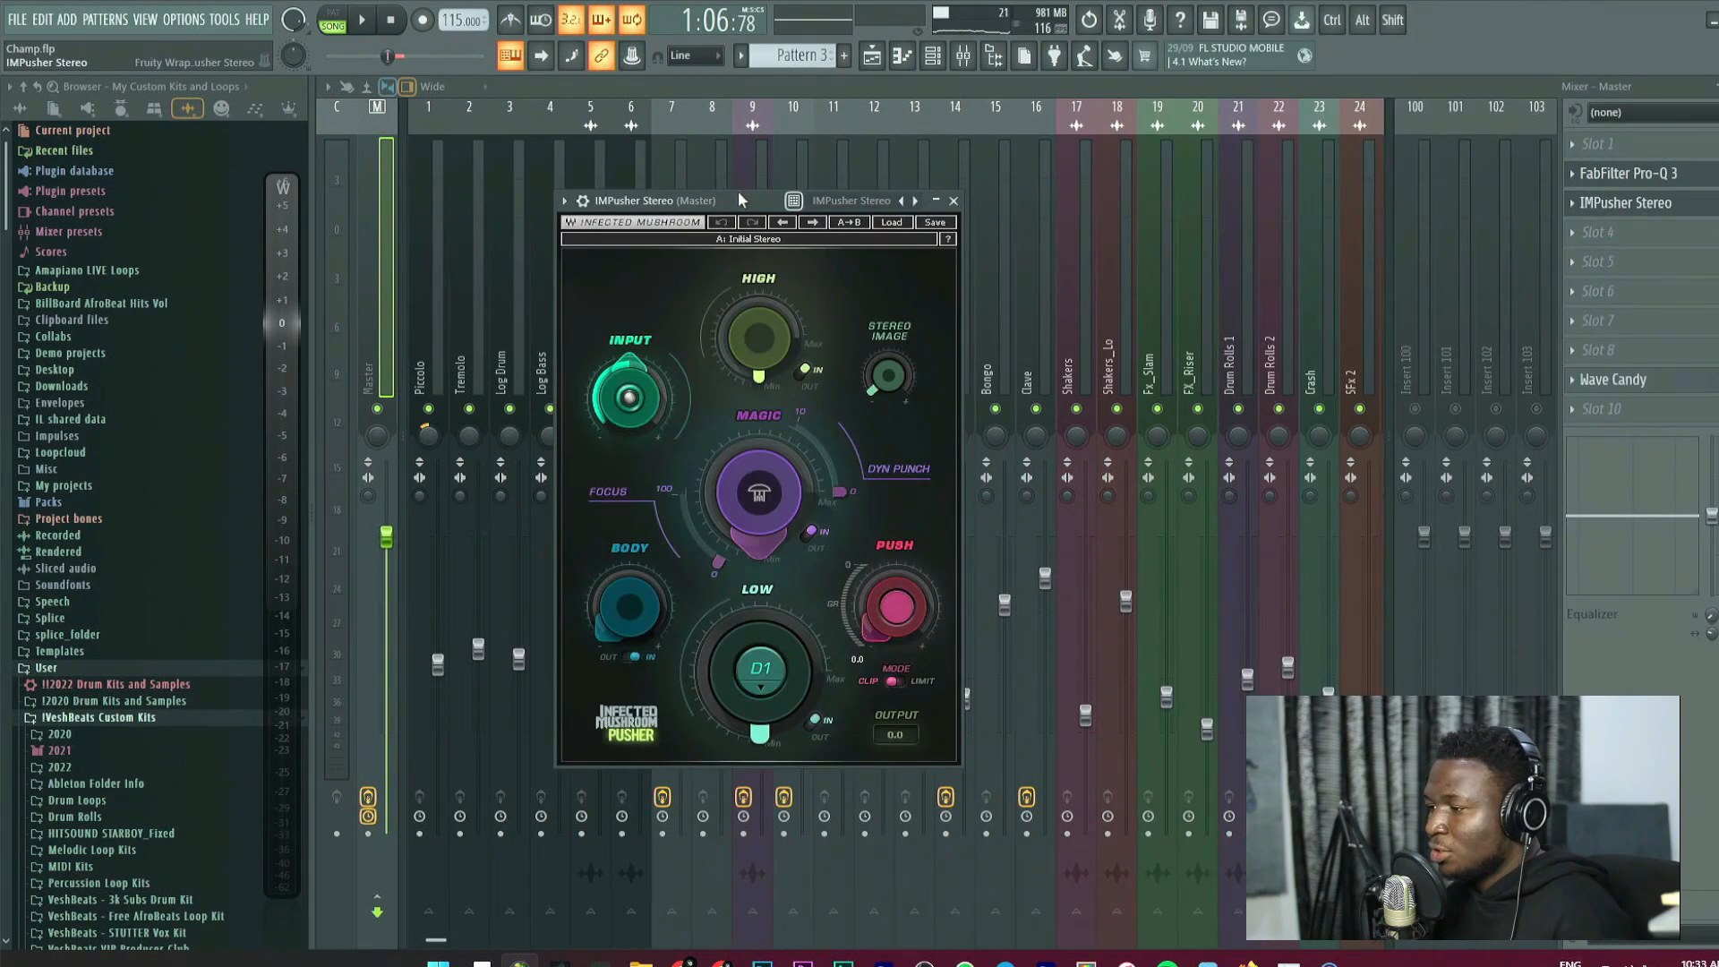
pyautogui.click(891, 223)
pyautogui.moveTo(724, 201); pyautogui.dragTo(793, 212)
pyautogui.click(1701, 206)
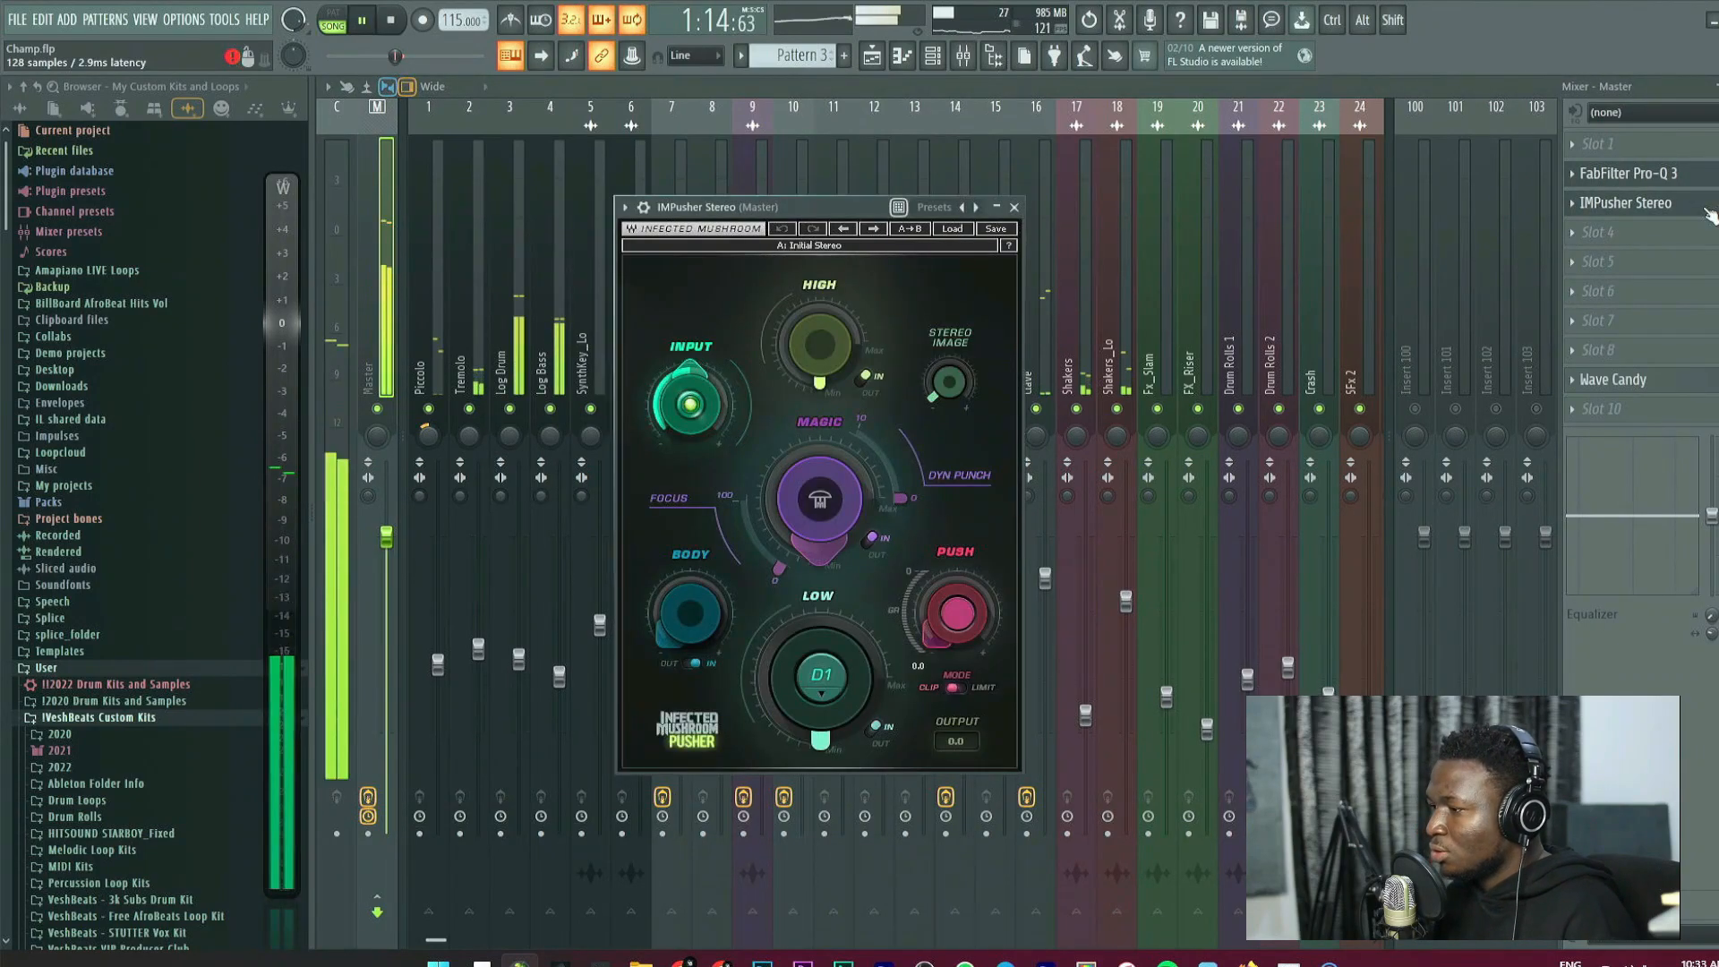
pyautogui.press('space')
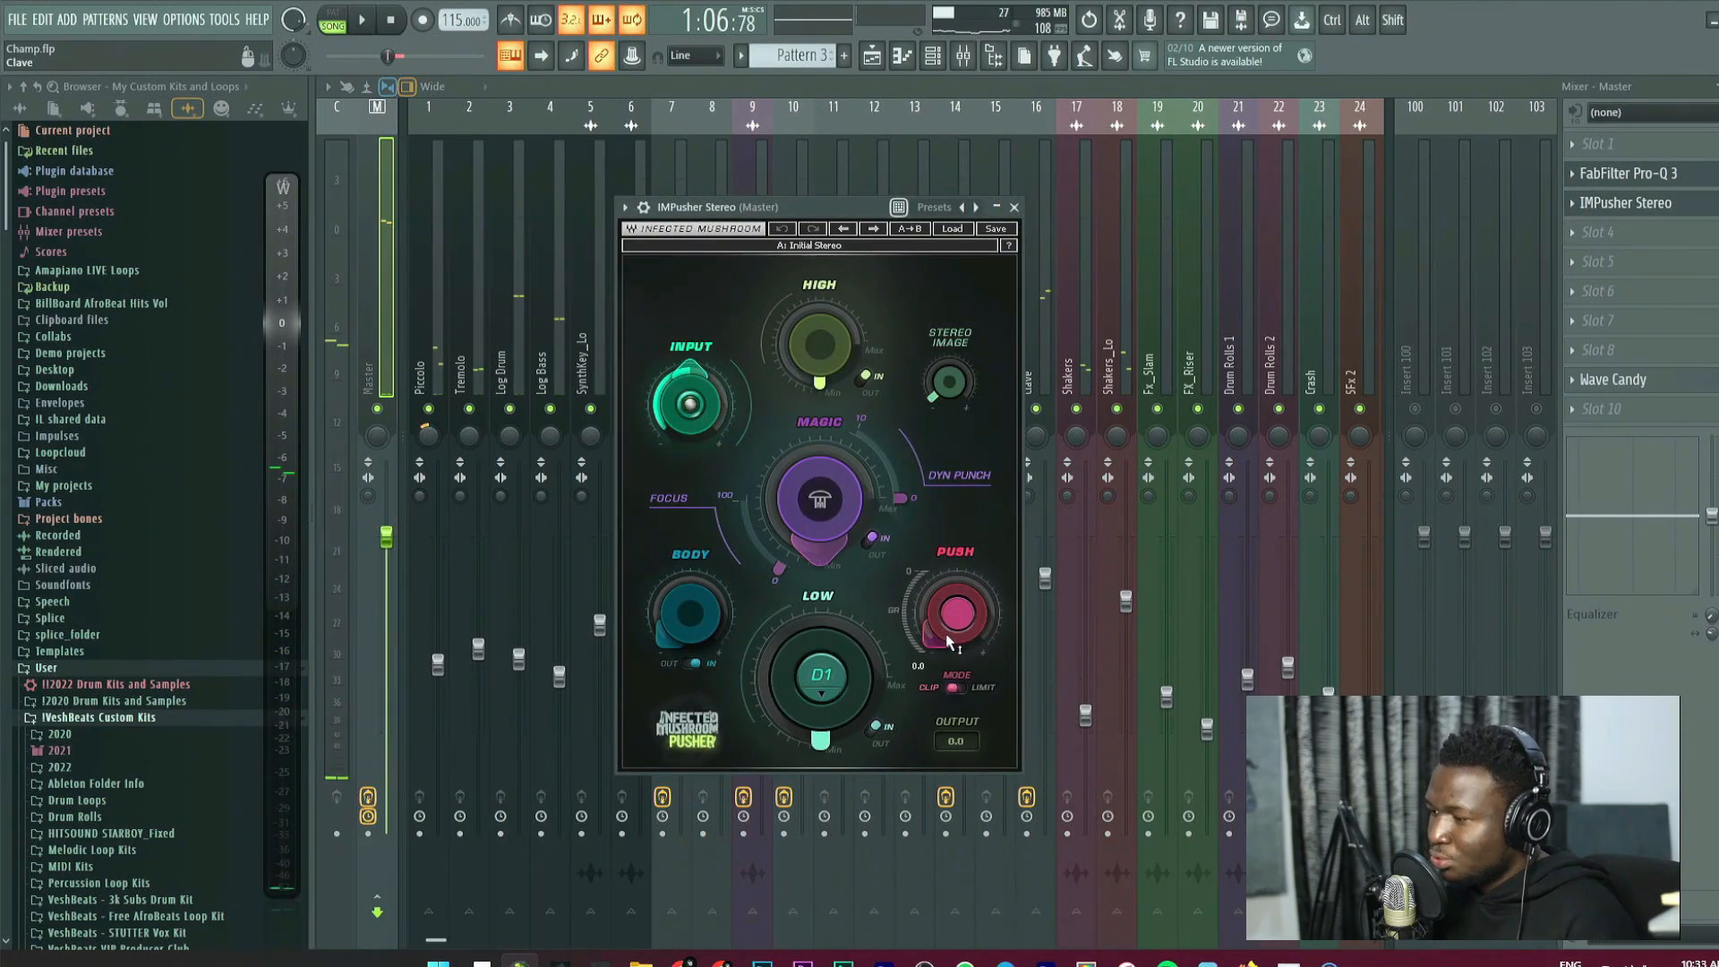
# Set IMPusher's Push to 6.5 dB during playback and switch its Mode to Limit.
pyautogui.press('space')
pyautogui.moveTo(957, 613); pyautogui.dragTo(957, 562)
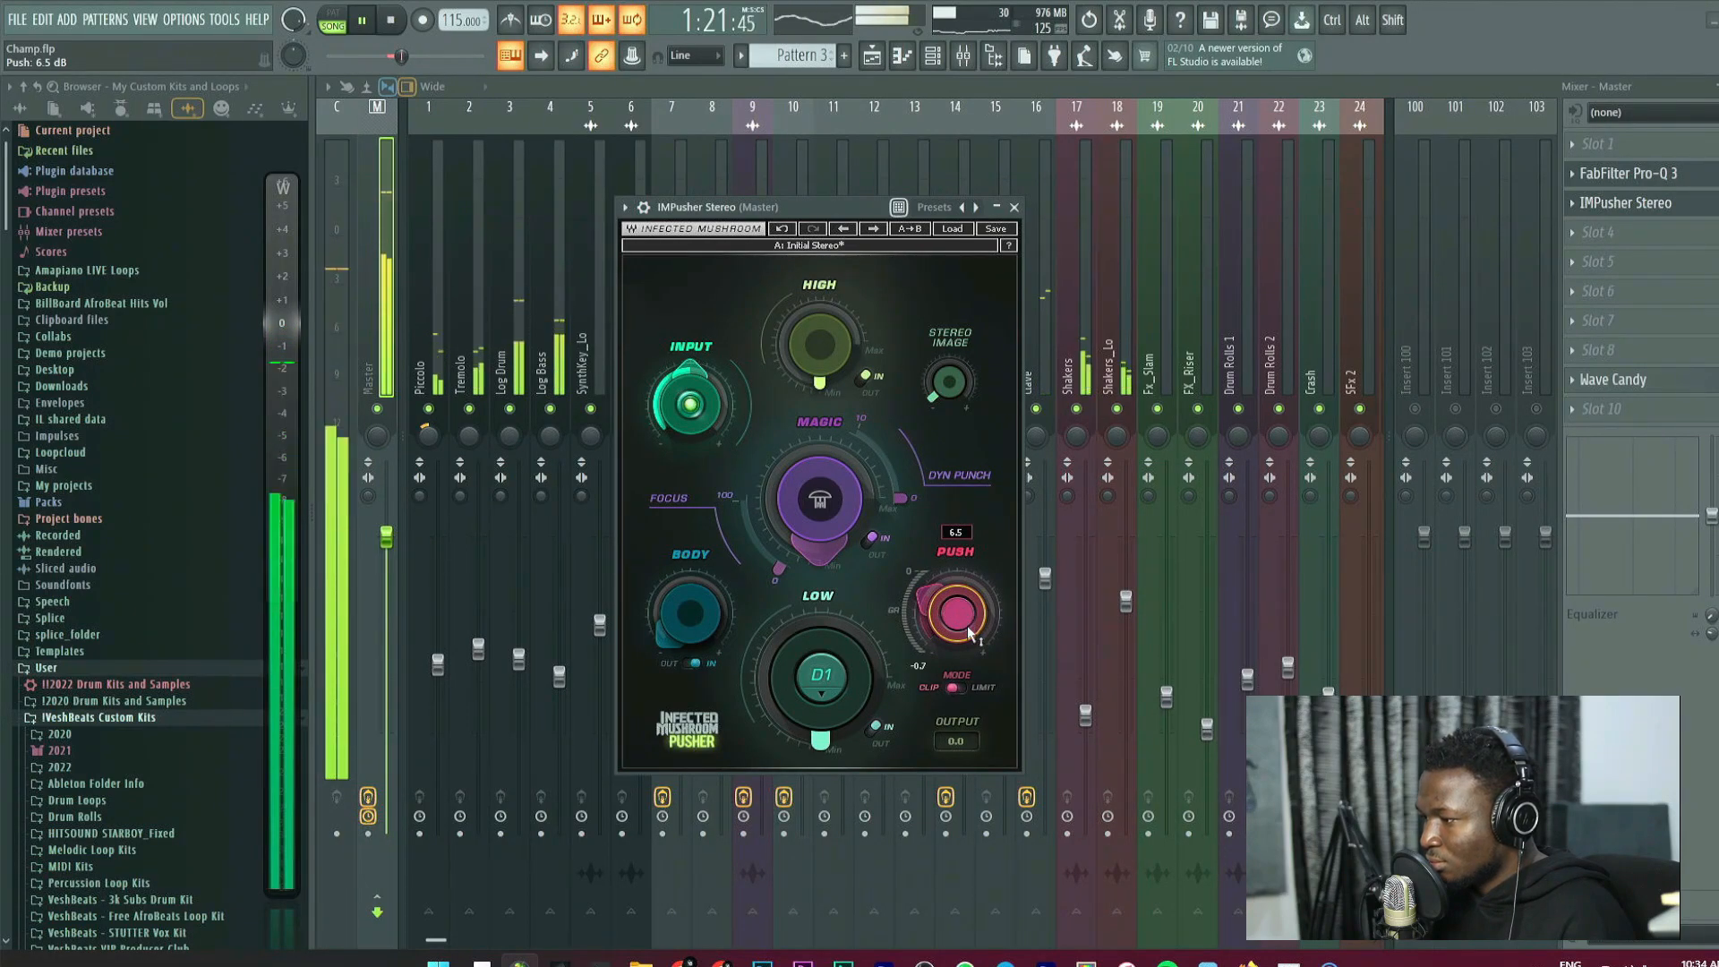
pyautogui.click(956, 687)
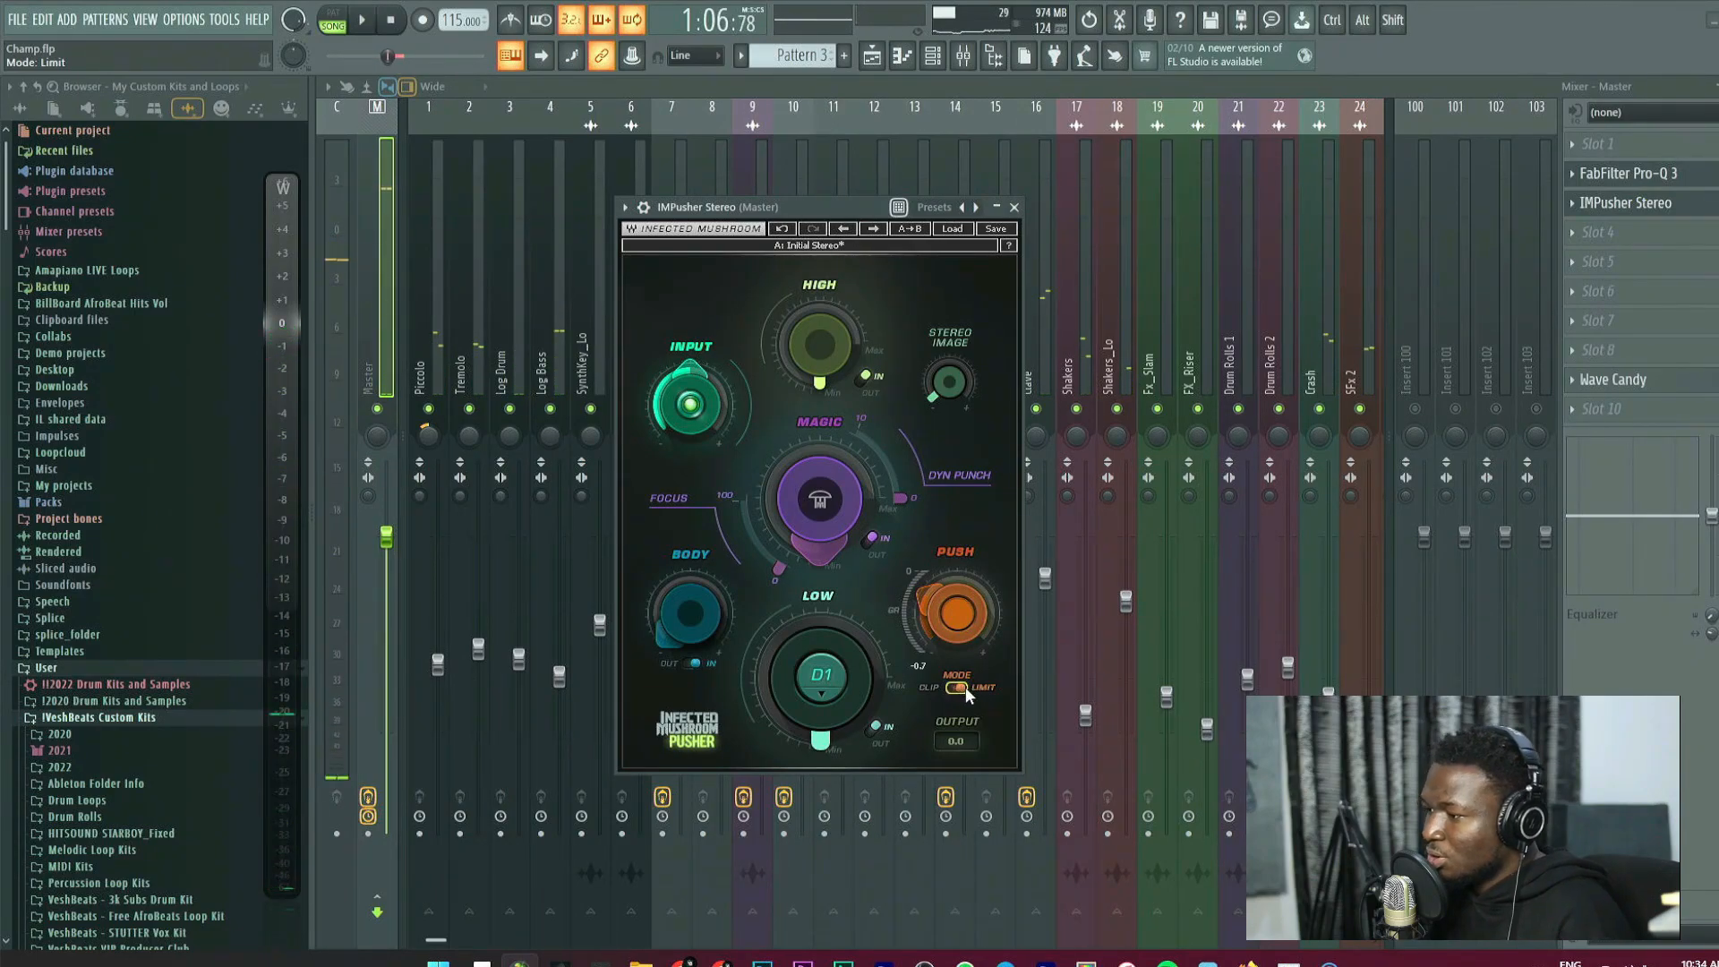
# Raise IMPusher's High and Magic and set Stereo Image to 5.3 during playback, comparing the sound with and without the effect.
pyautogui.press('space')
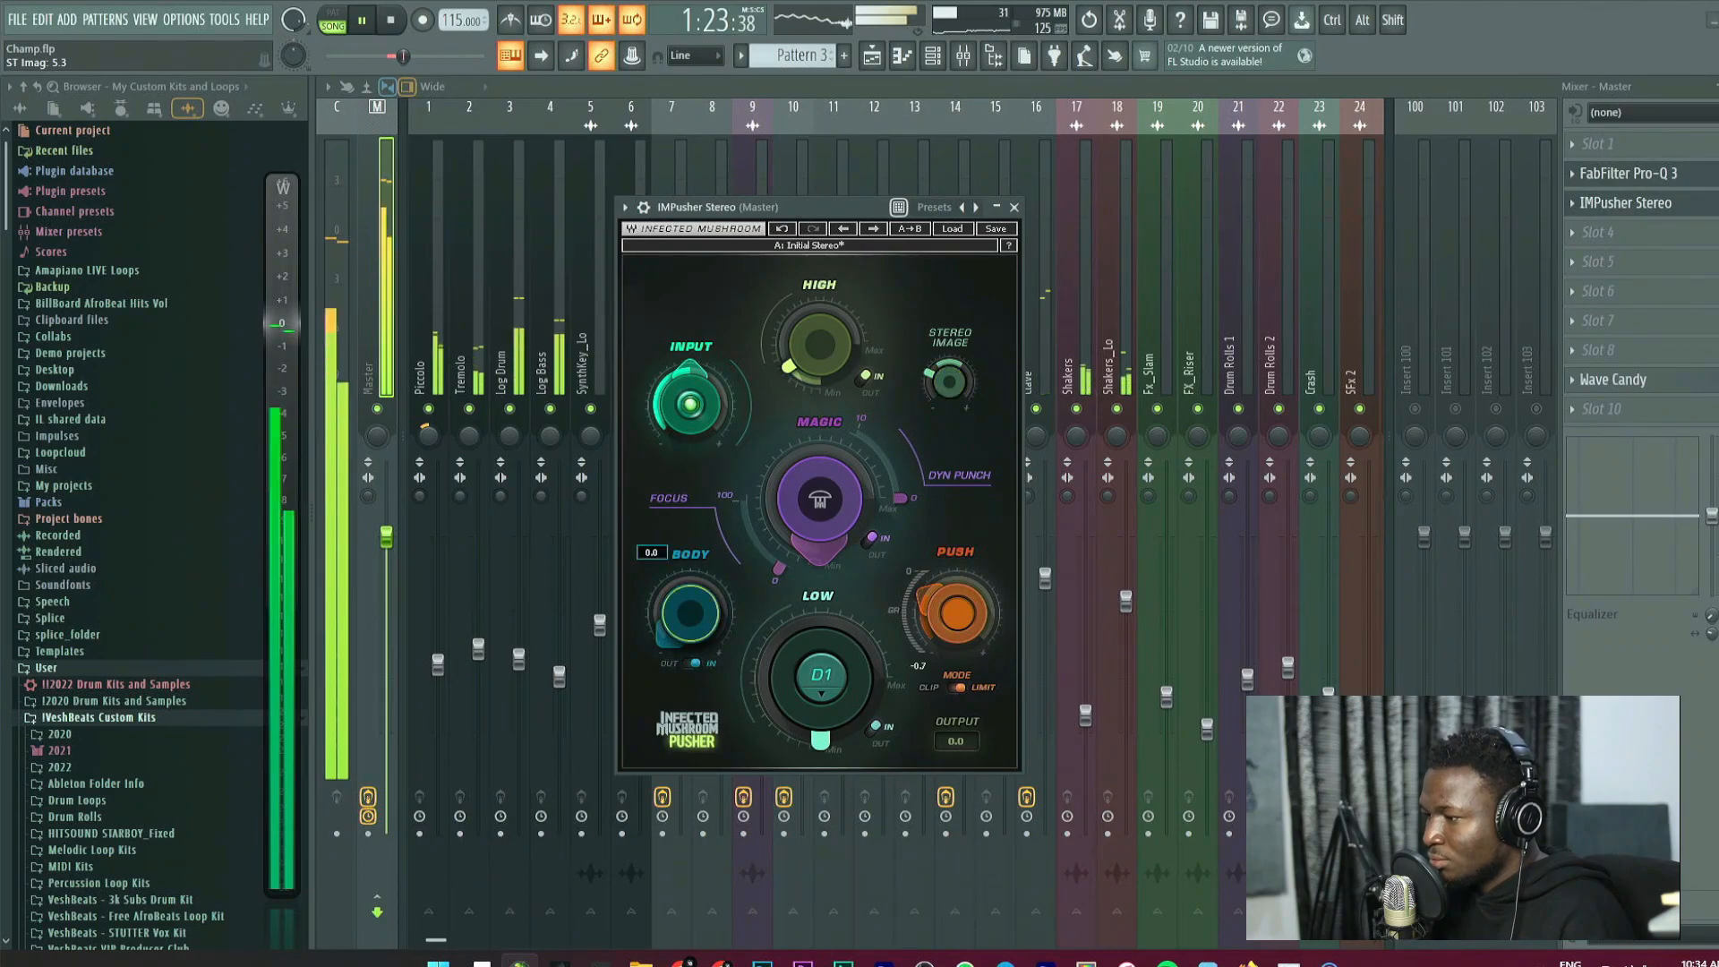
pyautogui.moveTo(807, 546); pyautogui.dragTo(807, 538)
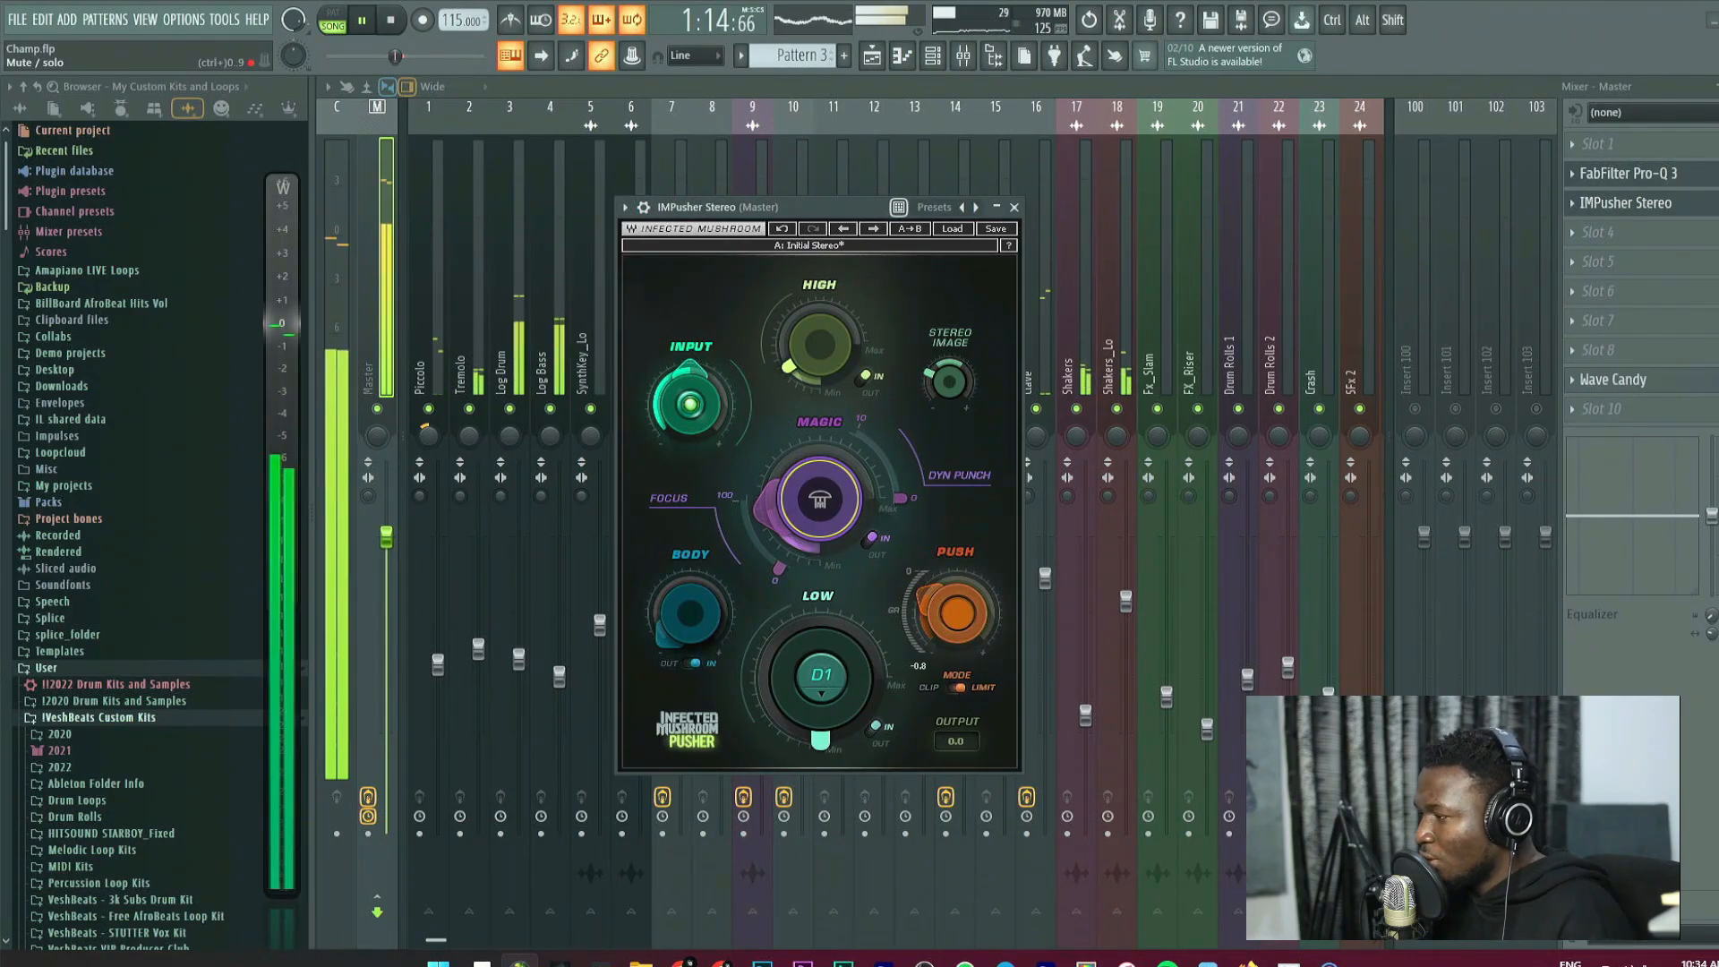
pyautogui.click(1717, 203)
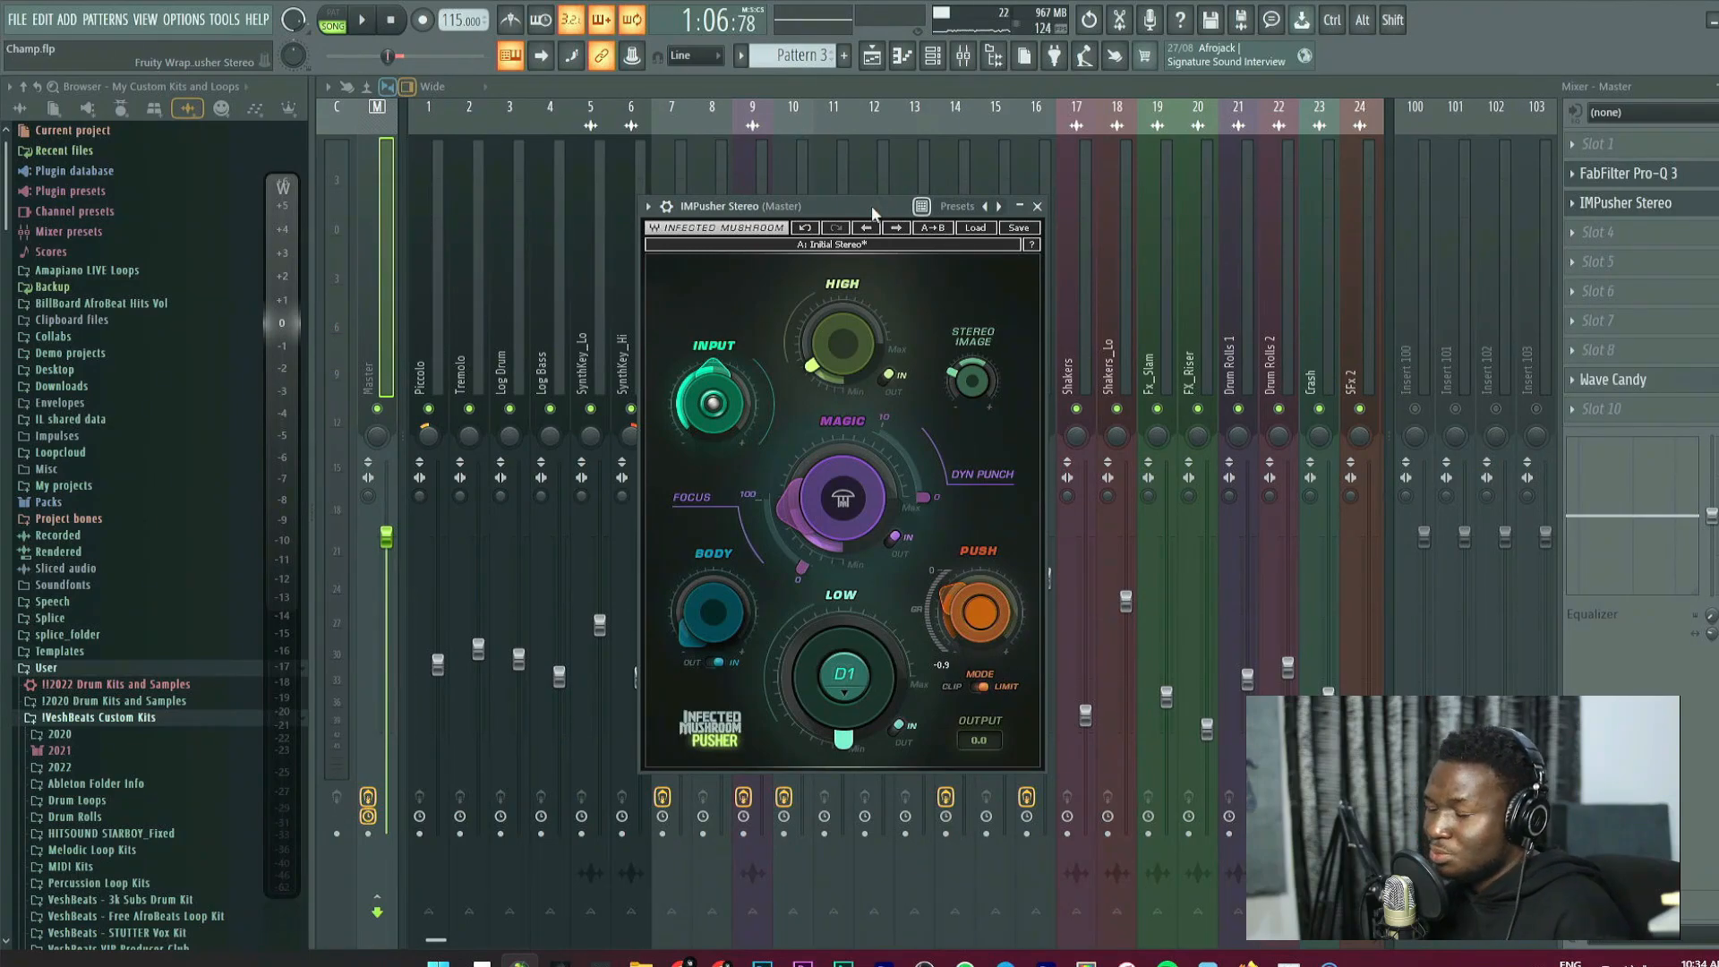
# Replace IMPusher Stereo with Ozone 9 in the master's slot 3 and start playback of the loop.
pyautogui.moveTo(872, 206); pyautogui.dragTo(870, 223)
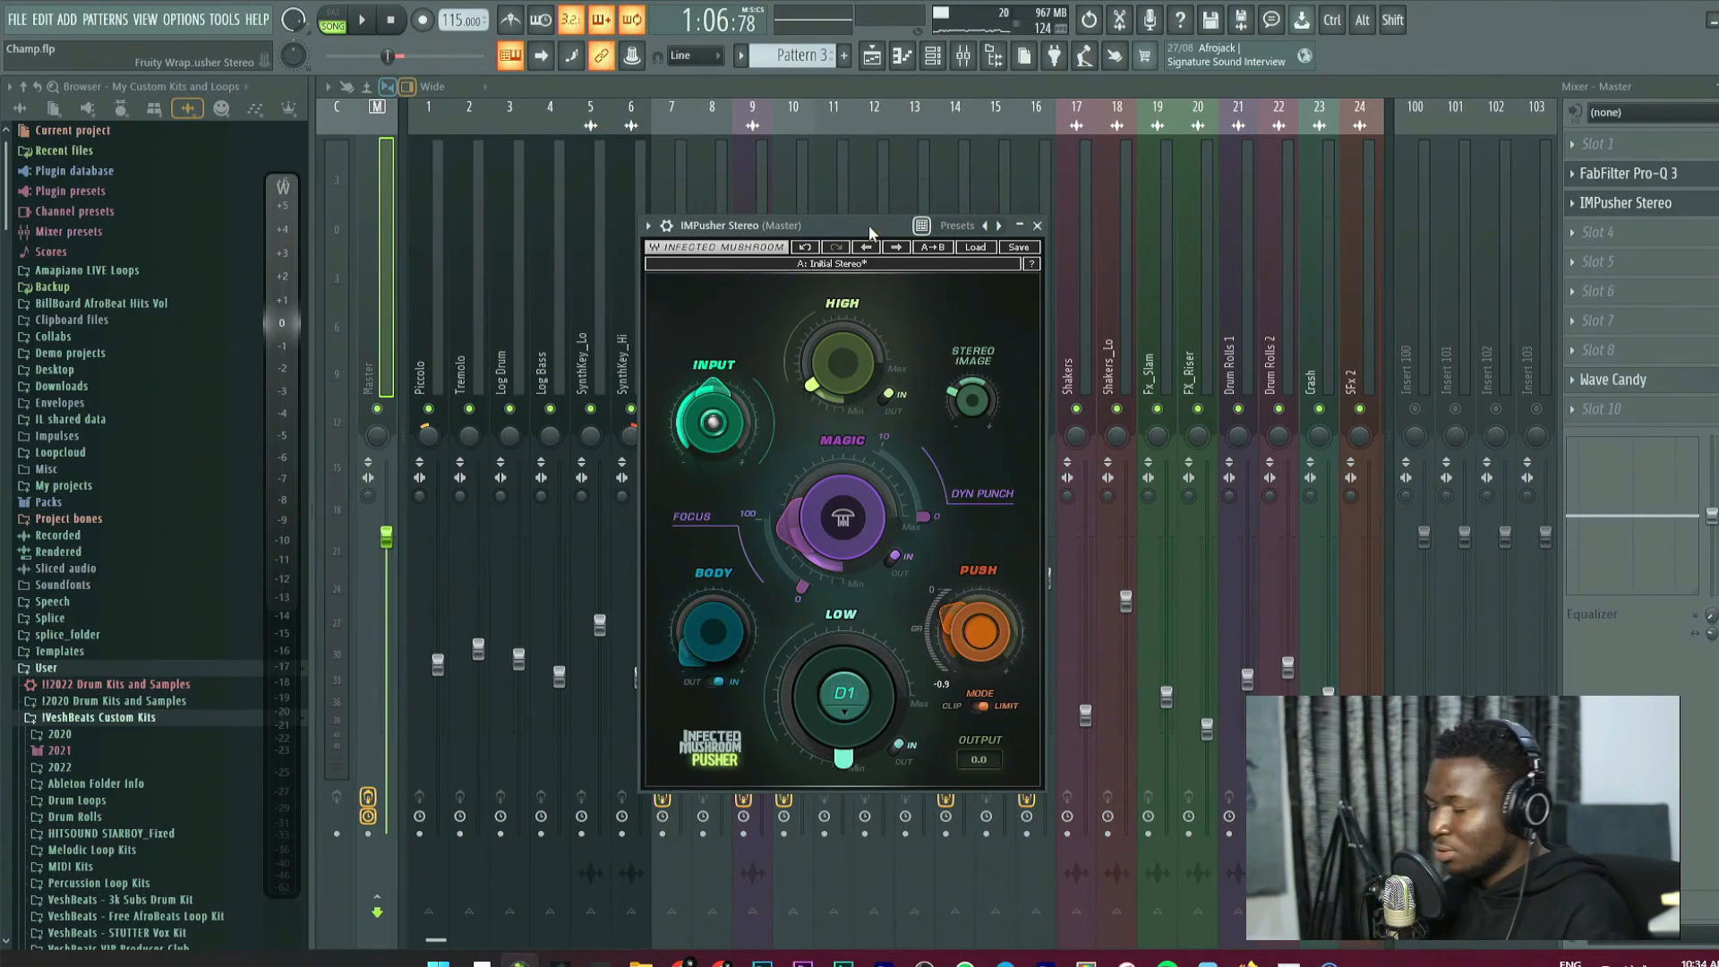
pyautogui.moveTo(868, 223); pyautogui.dragTo(865, 226)
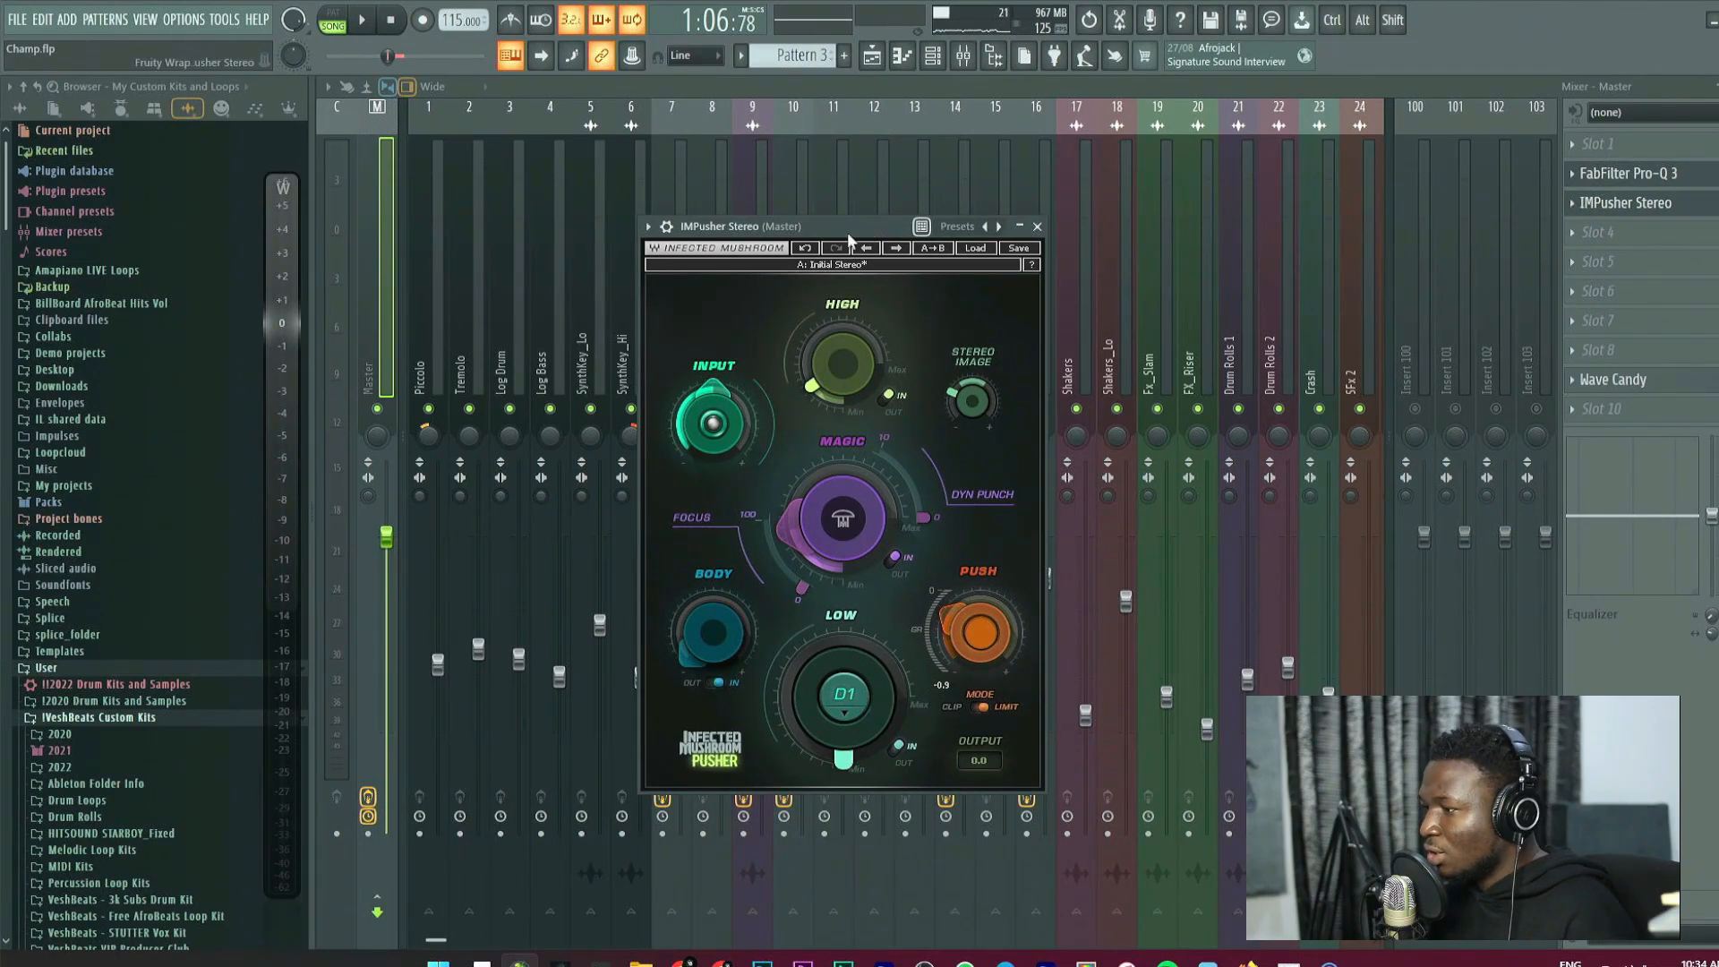
pyautogui.moveTo(839, 231); pyautogui.dragTo(857, 229)
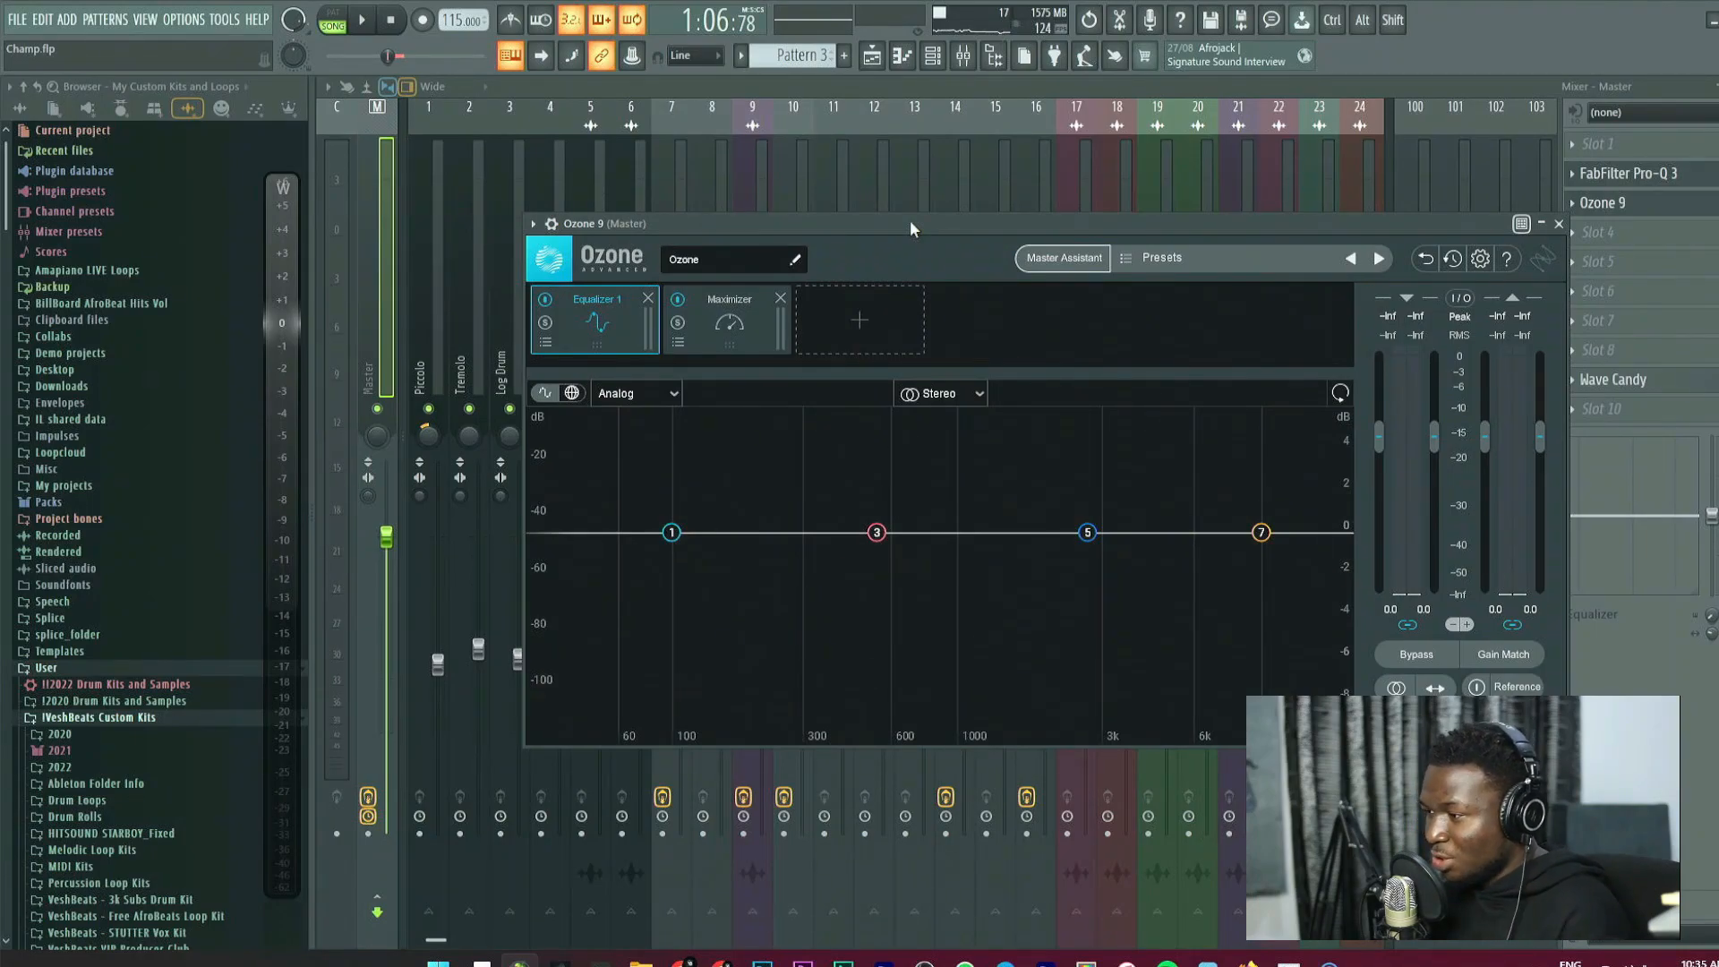
pyautogui.moveTo(911, 222); pyautogui.dragTo(887, 229)
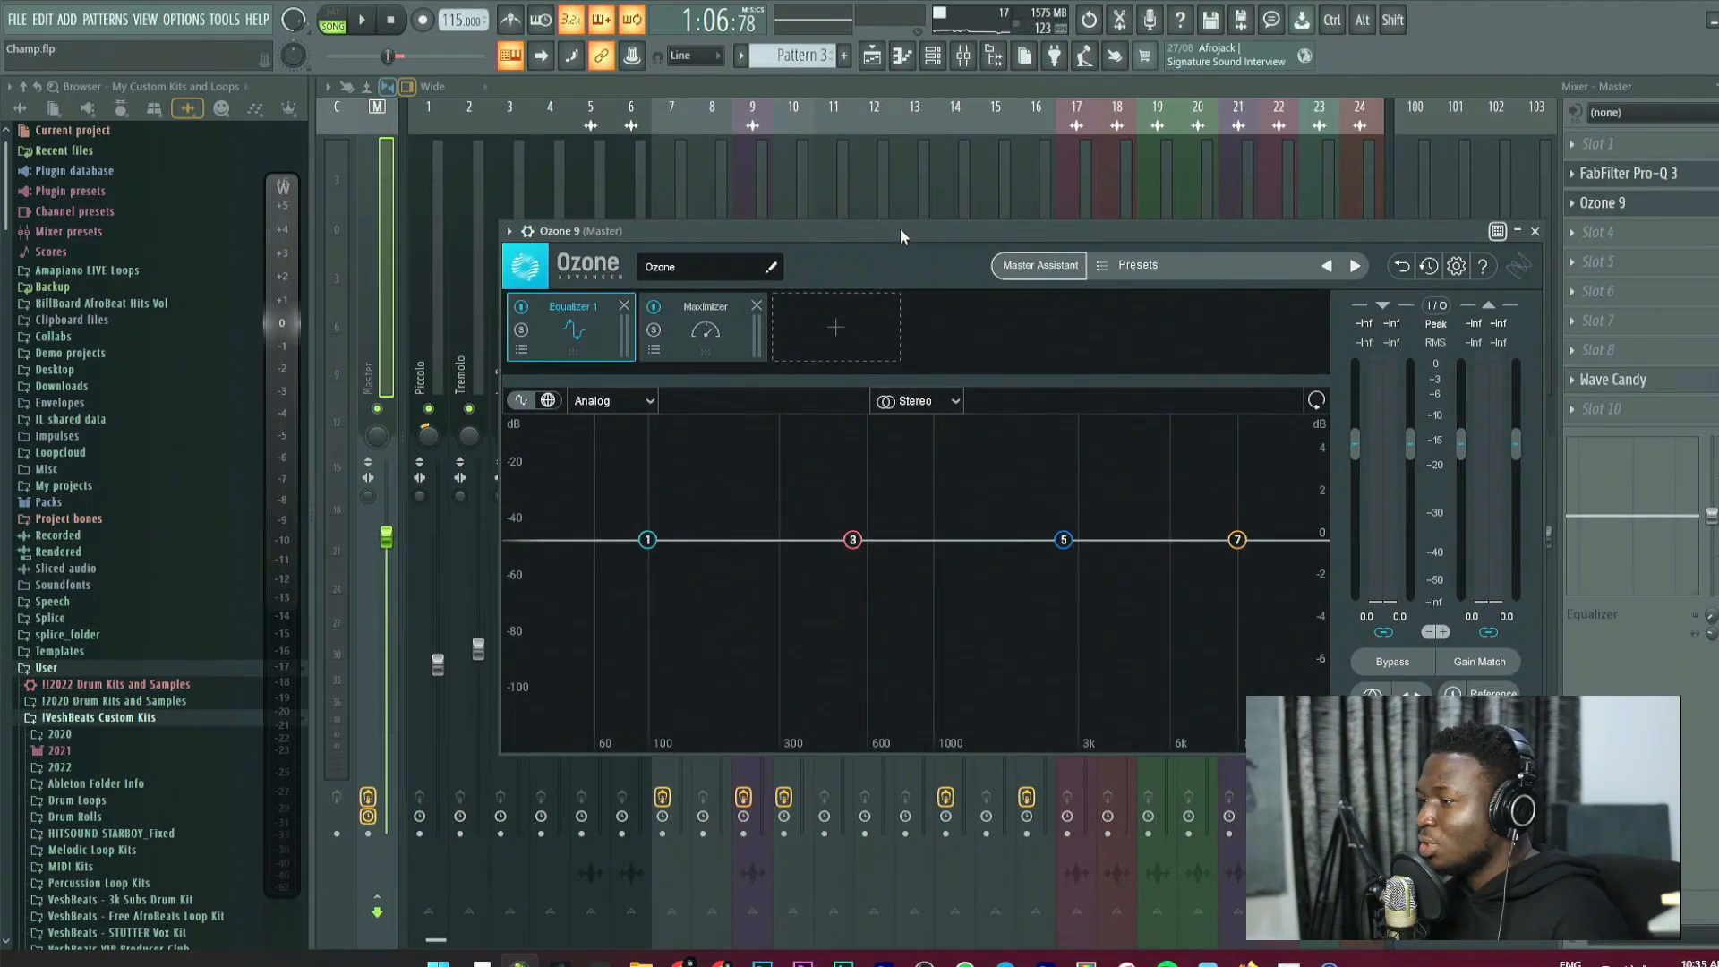
pyautogui.click(364, 21)
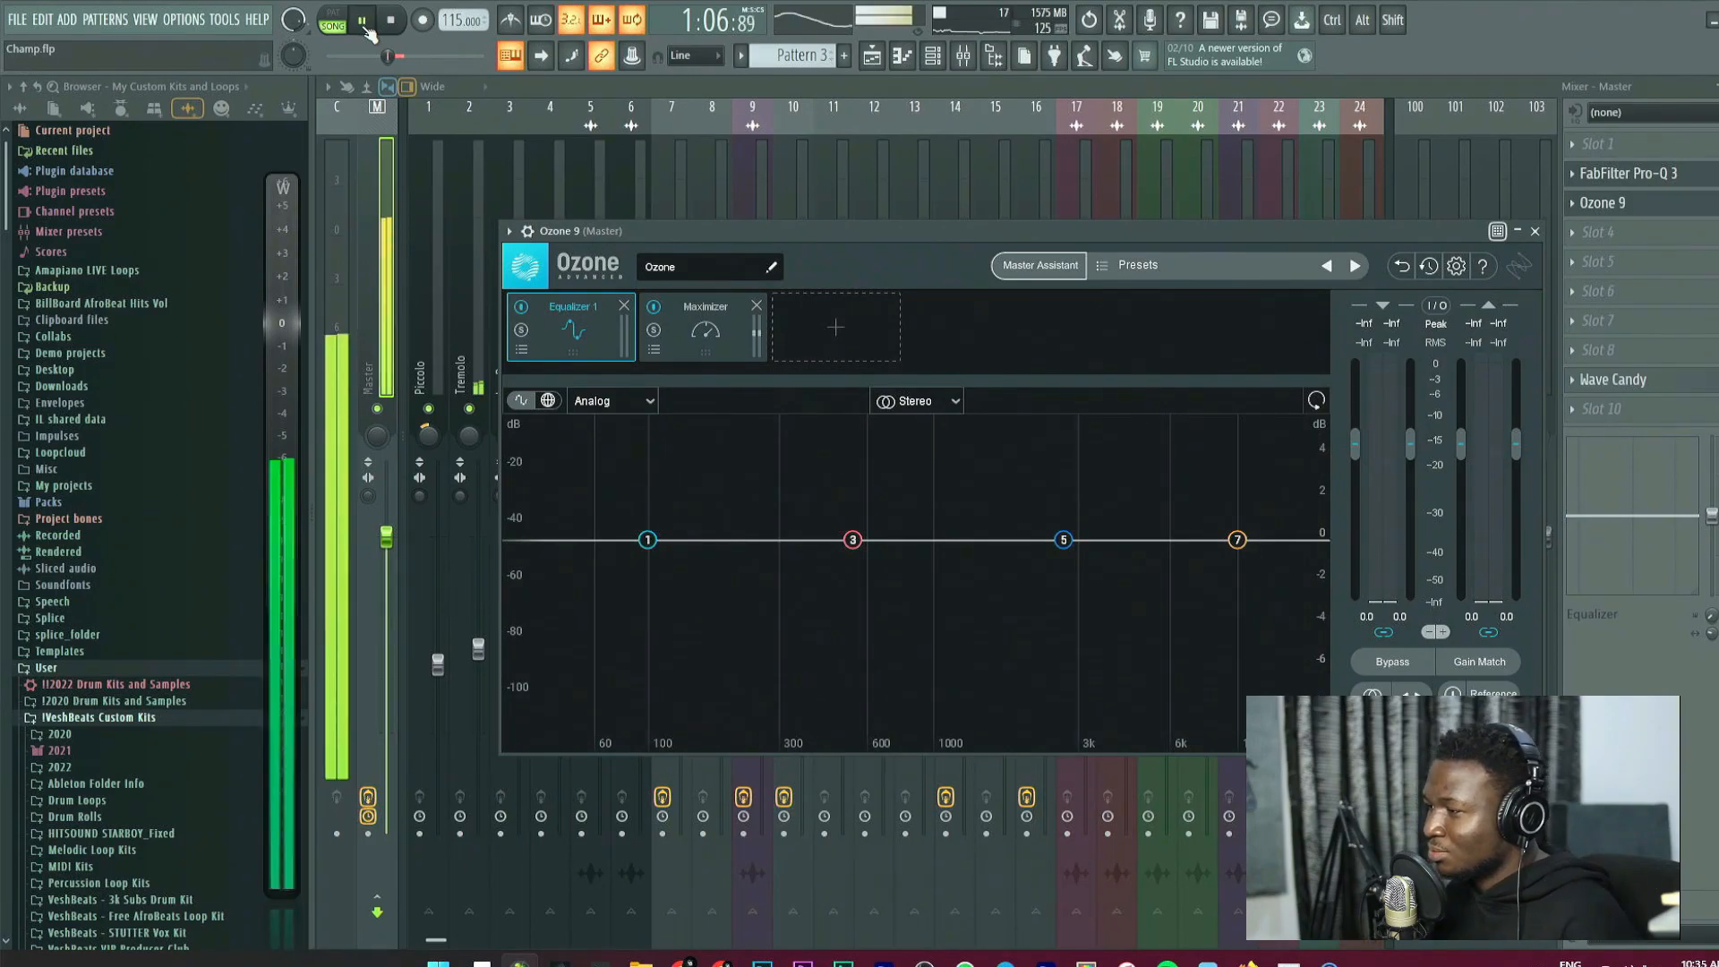
# Run Ozone 9's Master Assistant with Modern modules, Manual loudness and EQ at Medium intensity, and Streaming as destination.
pyautogui.click(1040, 265)
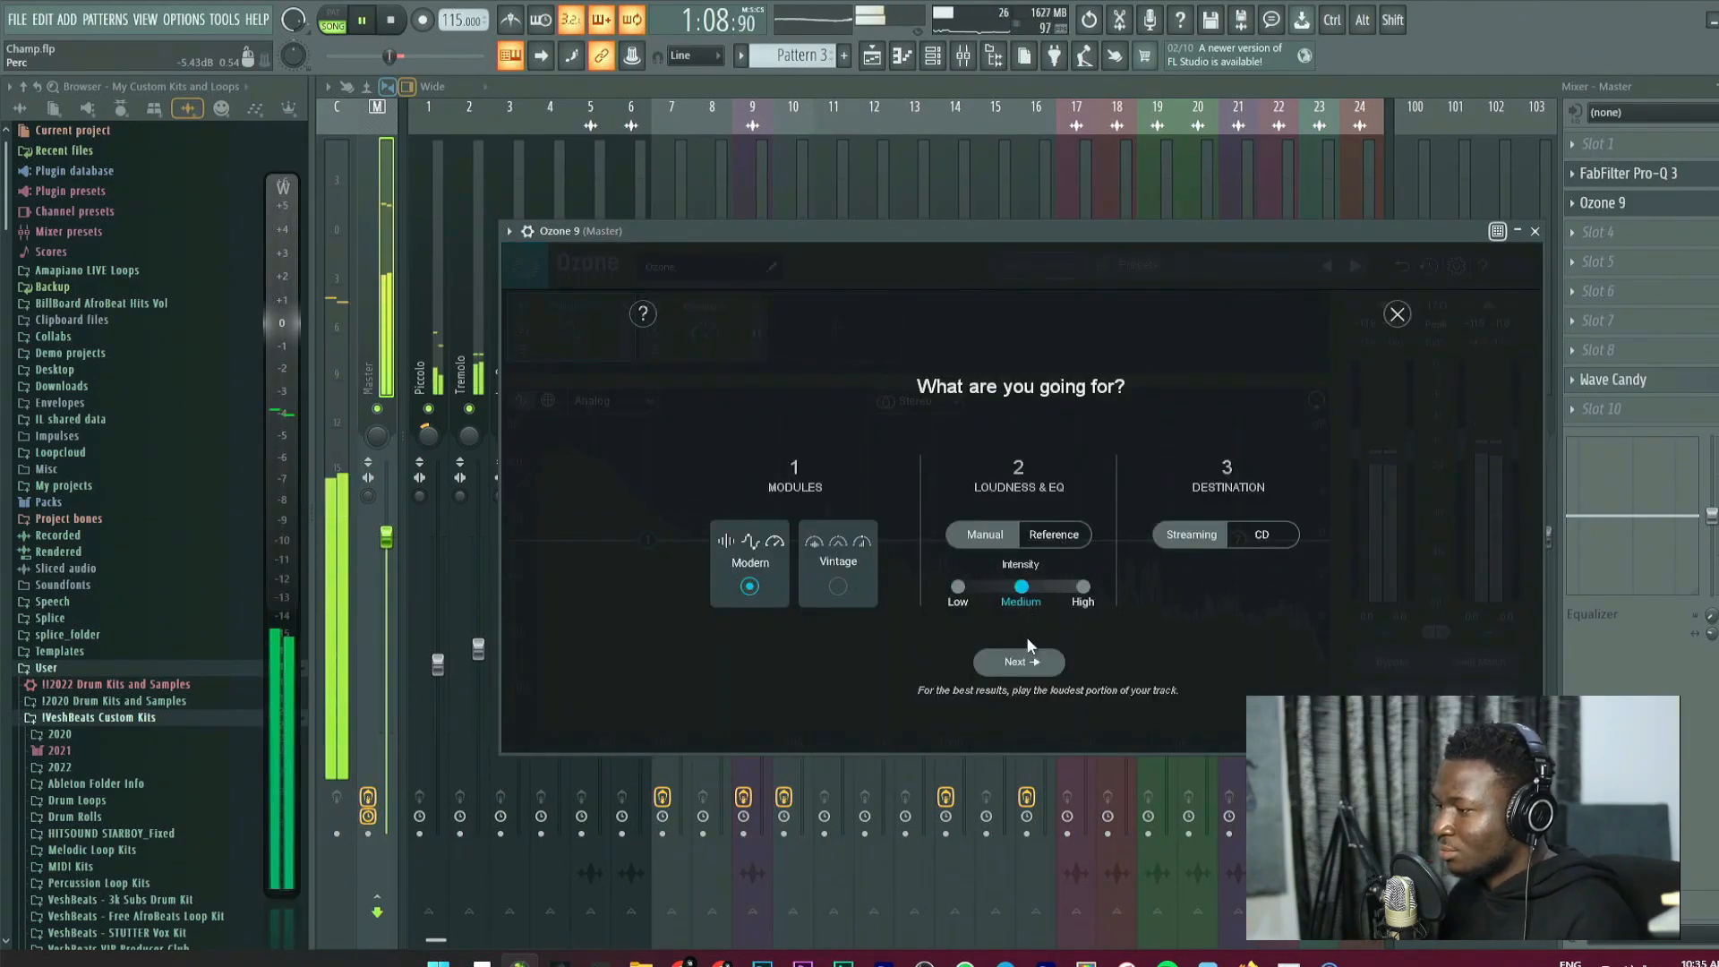
pyautogui.click(1021, 661)
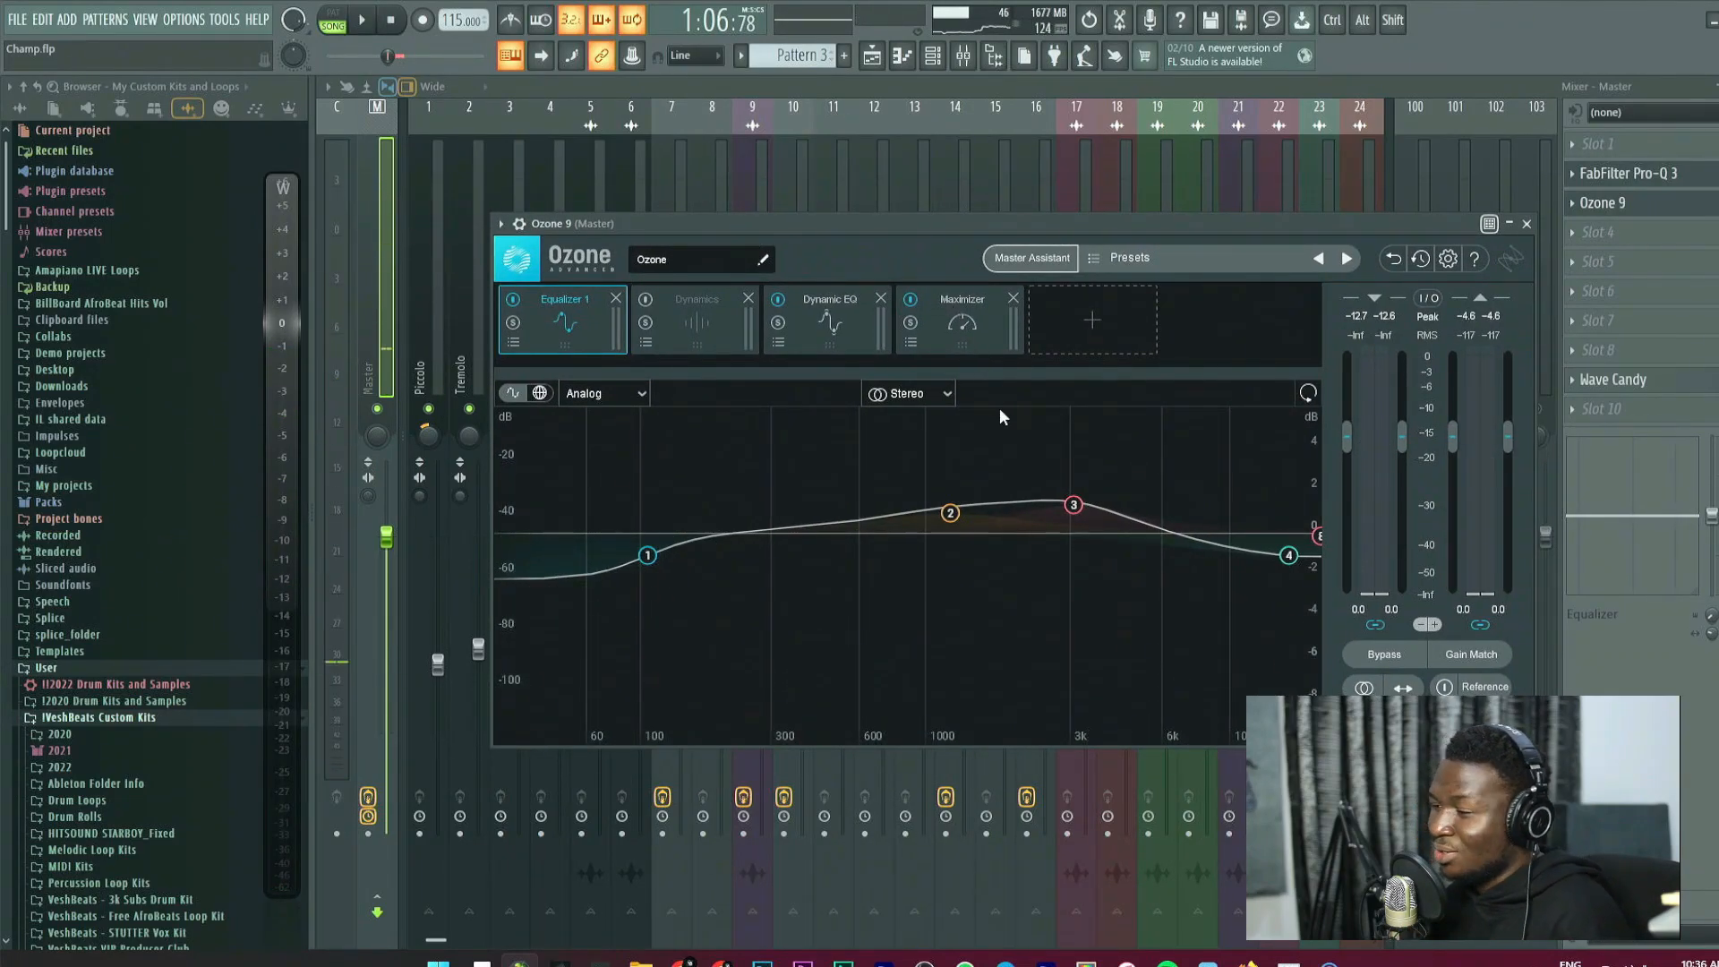
pyautogui.moveTo(971, 230); pyautogui.dragTo(979, 229)
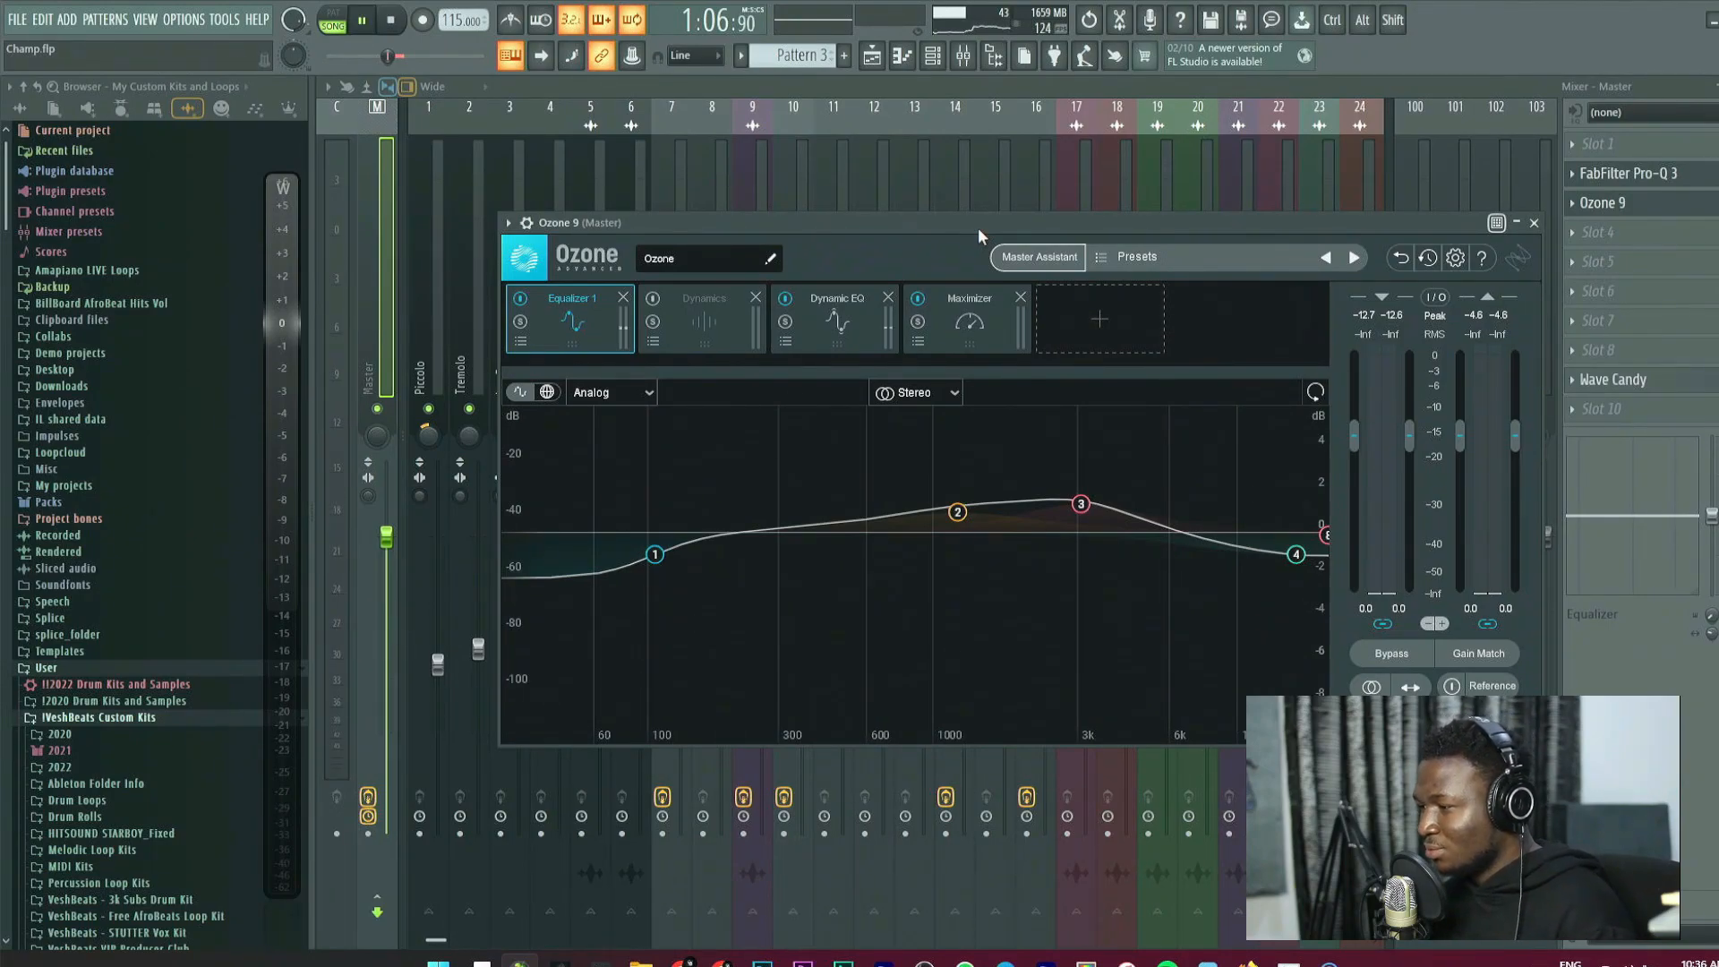
# Solo Equalizer bands 2 and 3 in turn during playback and broaden the band 1 low shelf around 110 Hz.
pyautogui.press('space')
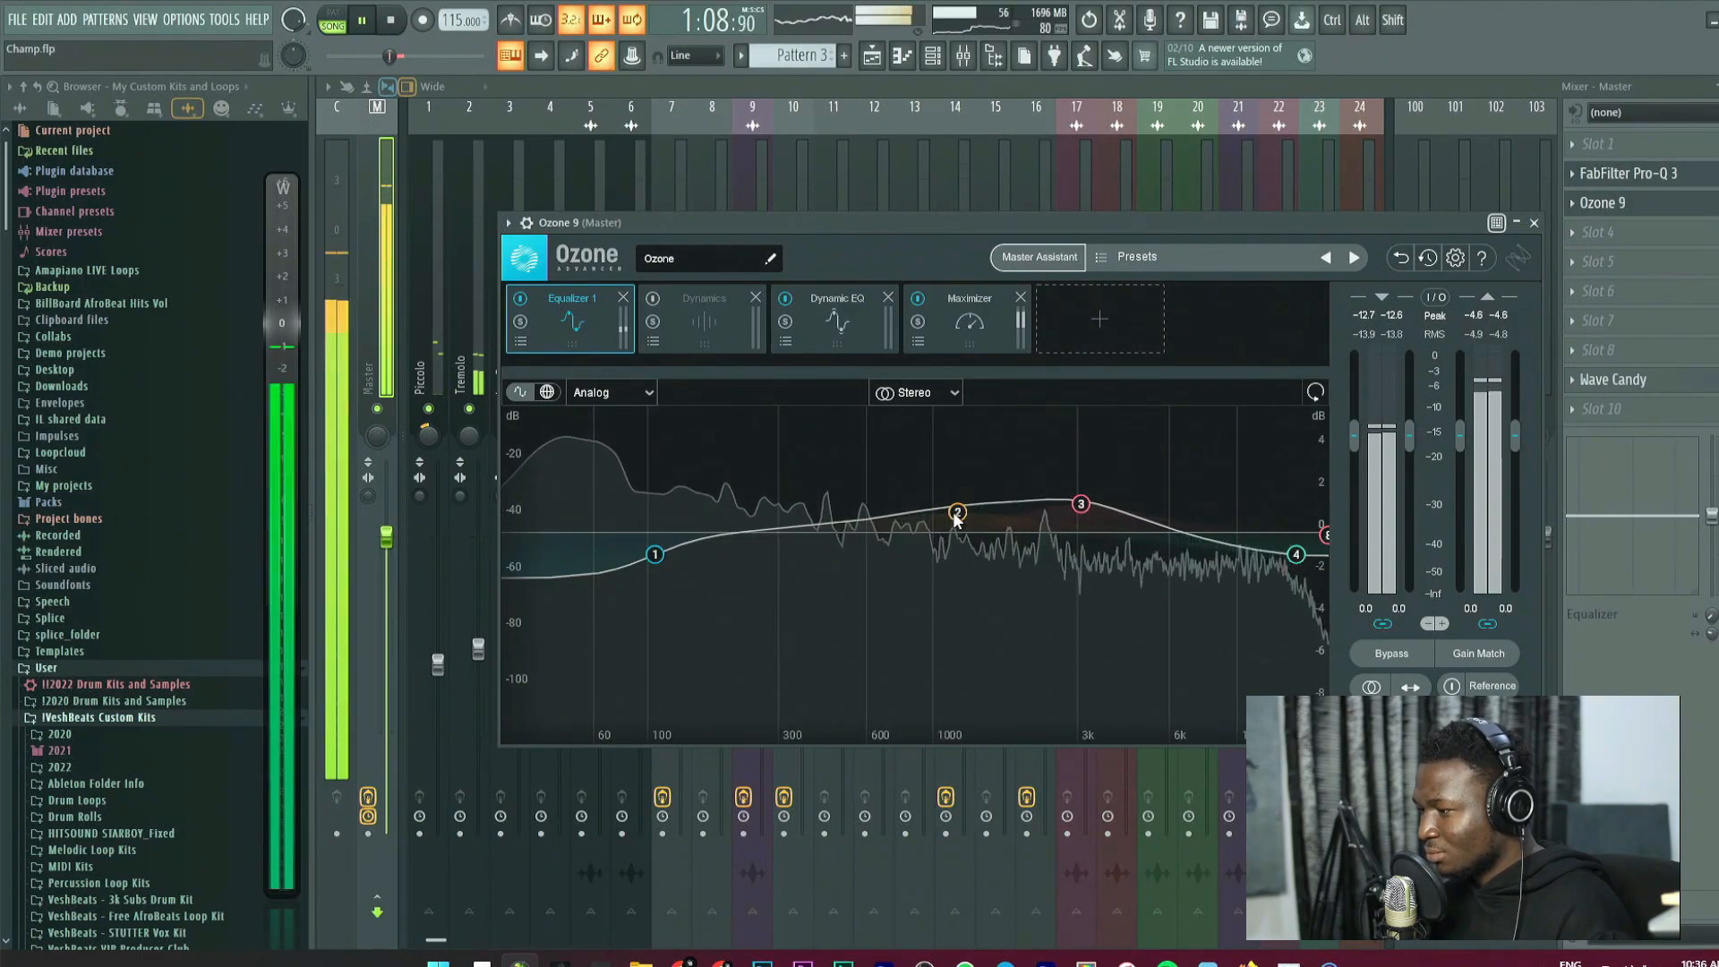
pyautogui.click(957, 512)
pyautogui.click(1022, 451)
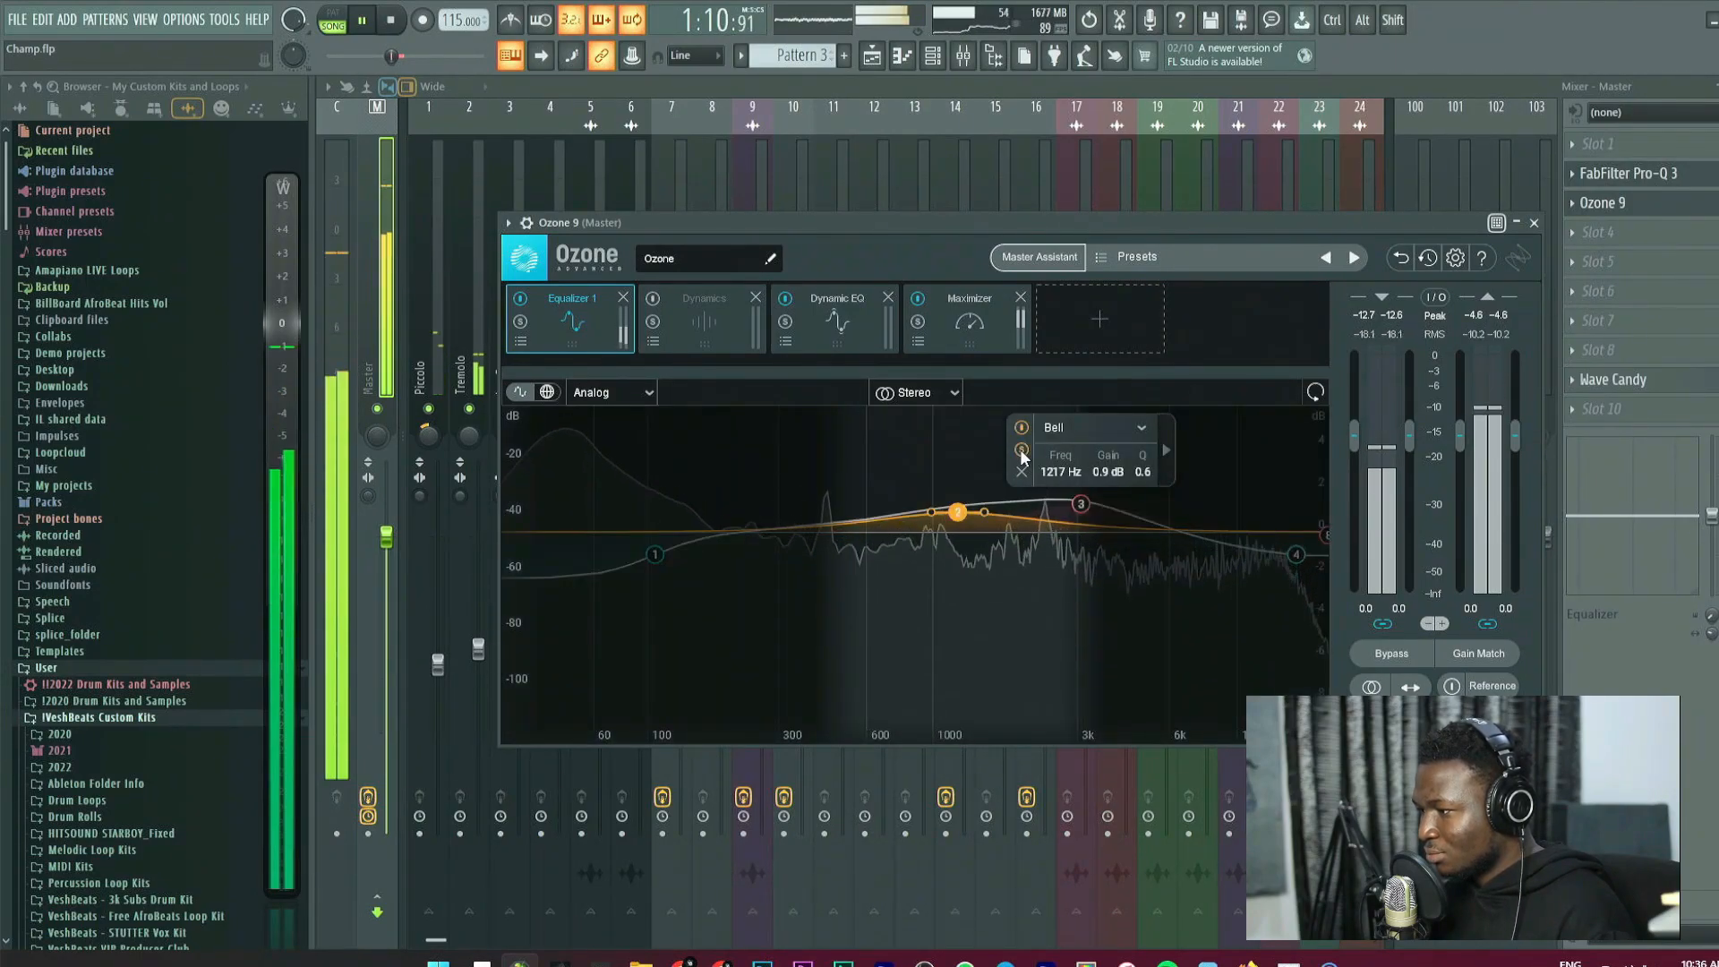
pyautogui.click(1080, 503)
pyautogui.click(881, 448)
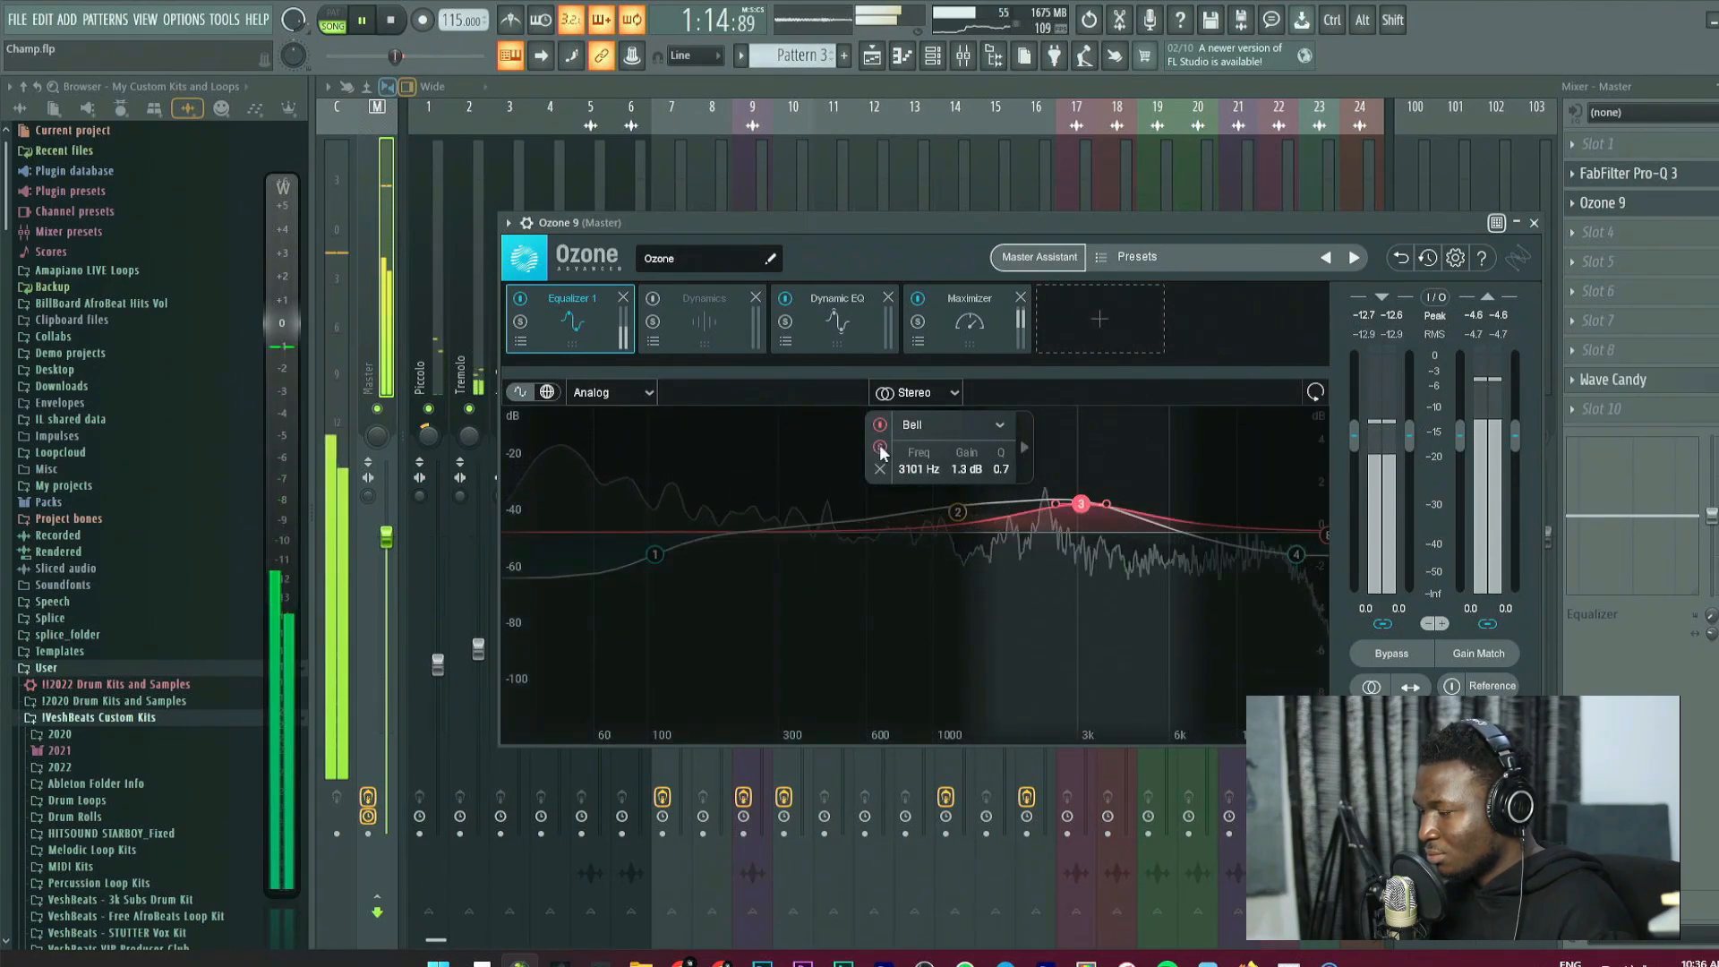
pyautogui.click(881, 448)
pyautogui.click(655, 556)
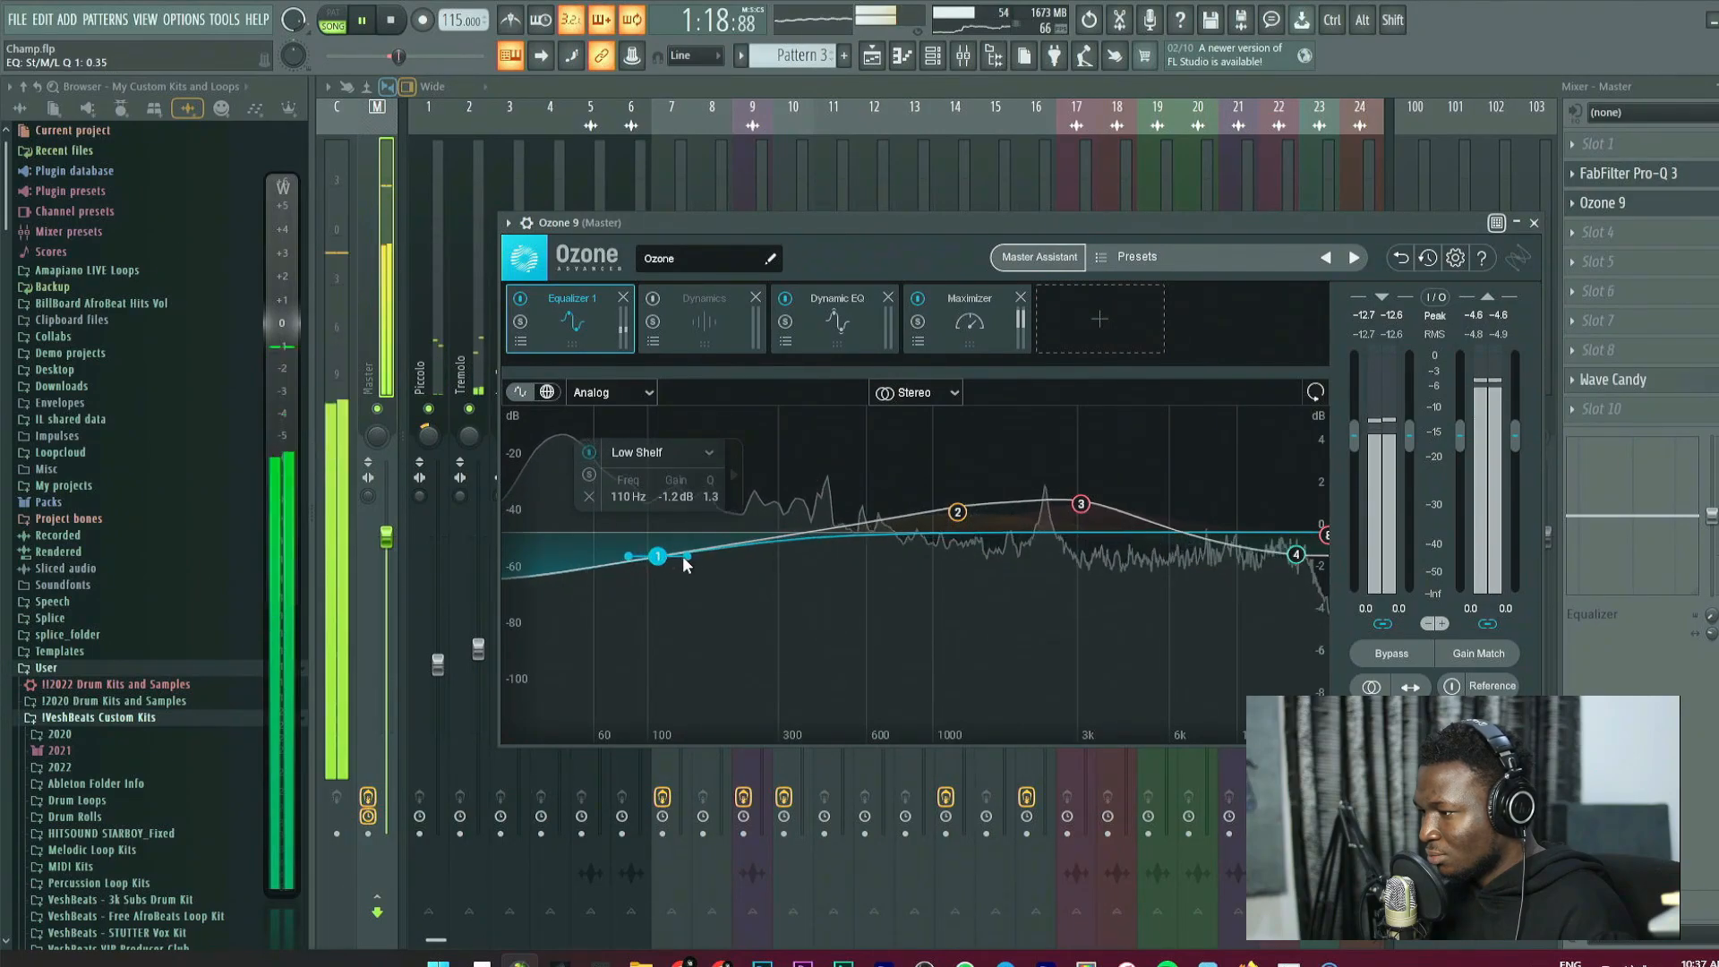
# Stop playback and add an Imager module to the Ozone 9 chain, placing it before the Maximizer.
pyautogui.click(970, 318)
pyautogui.press('space')
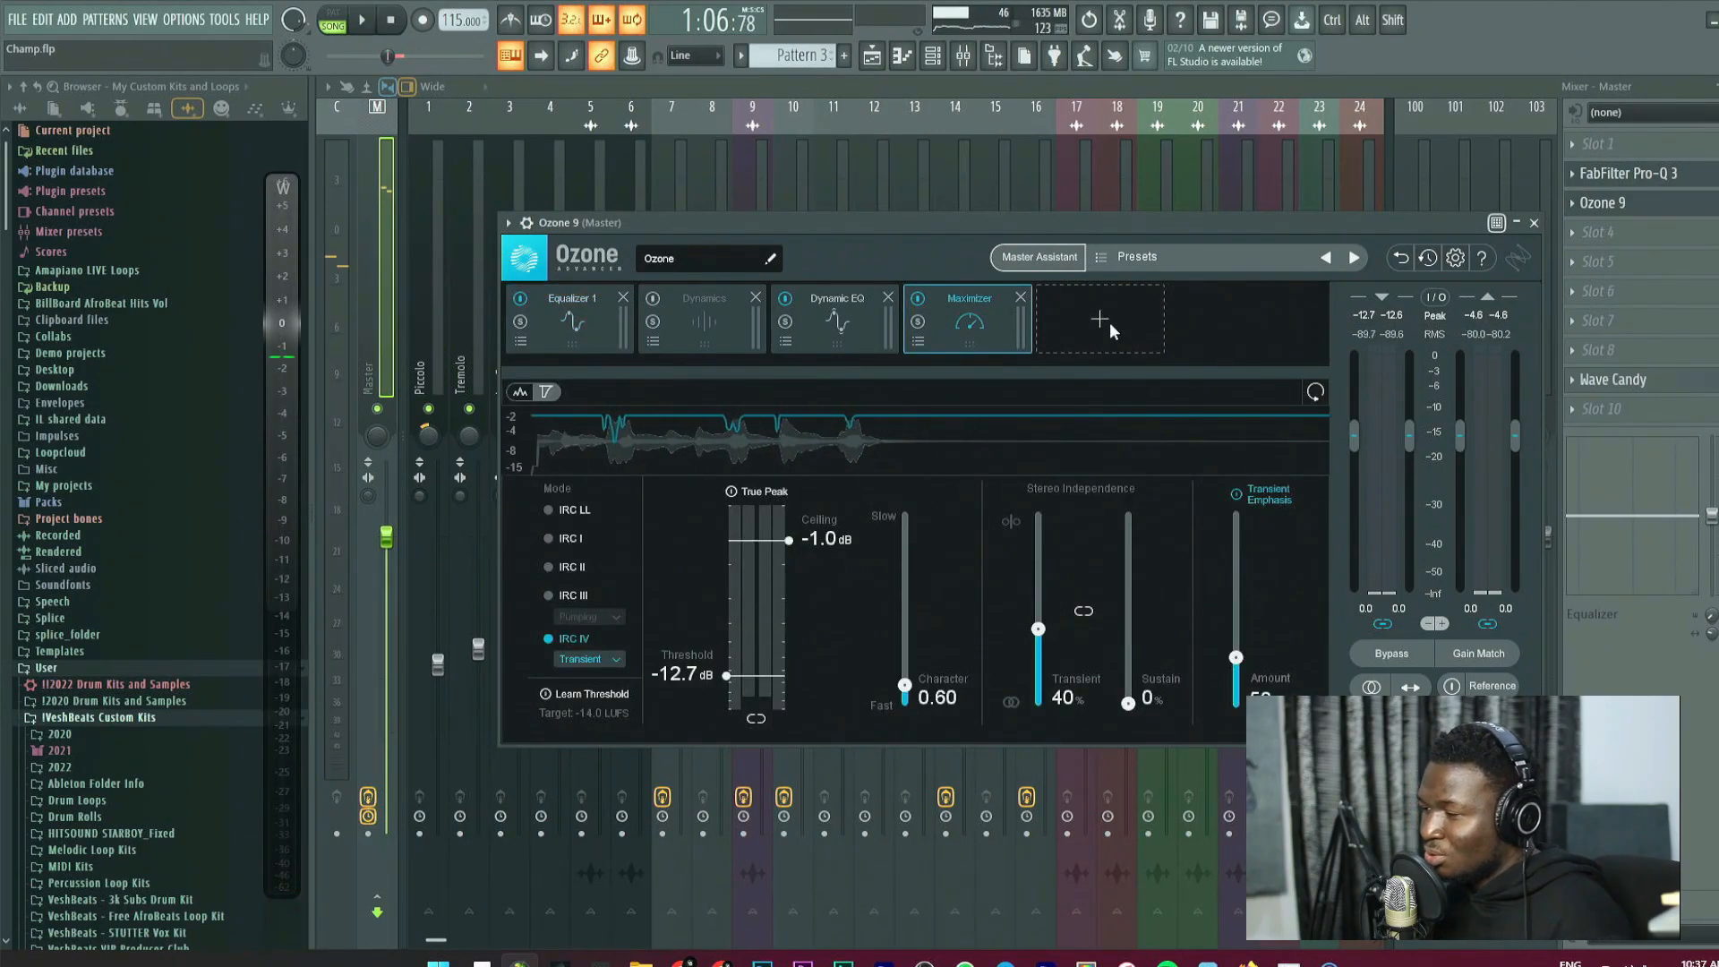
pyautogui.click(1110, 322)
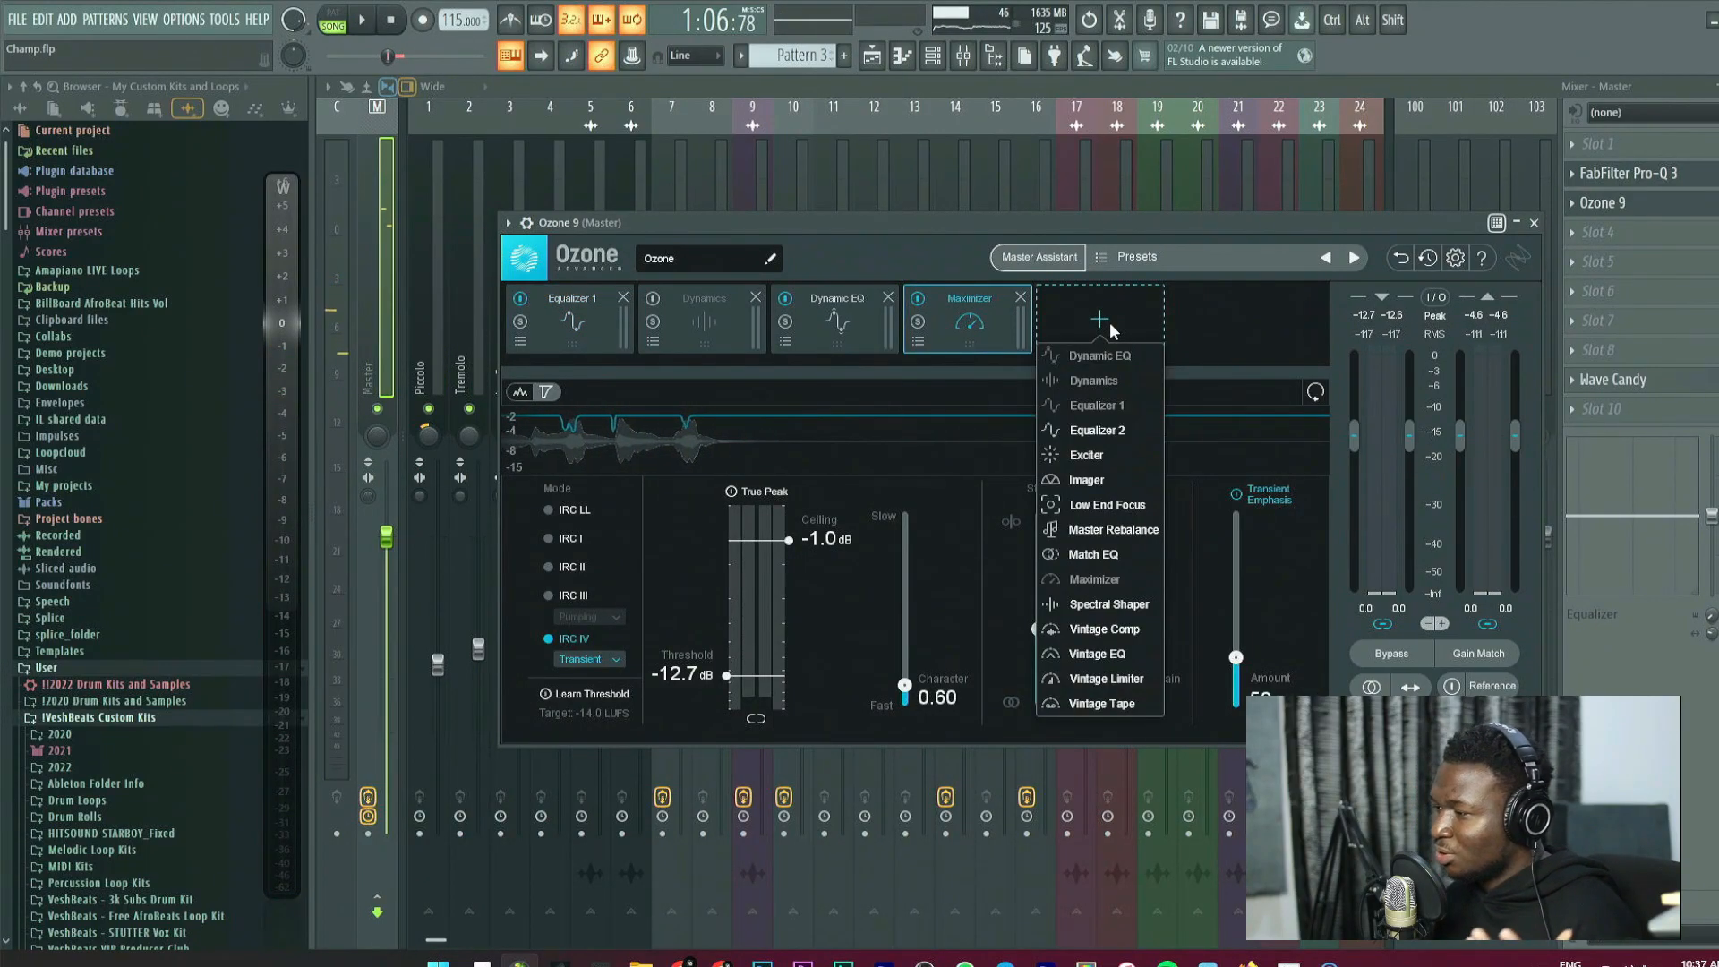
pyautogui.click(1104, 475)
pyautogui.moveTo(1088, 330); pyautogui.dragTo(951, 326)
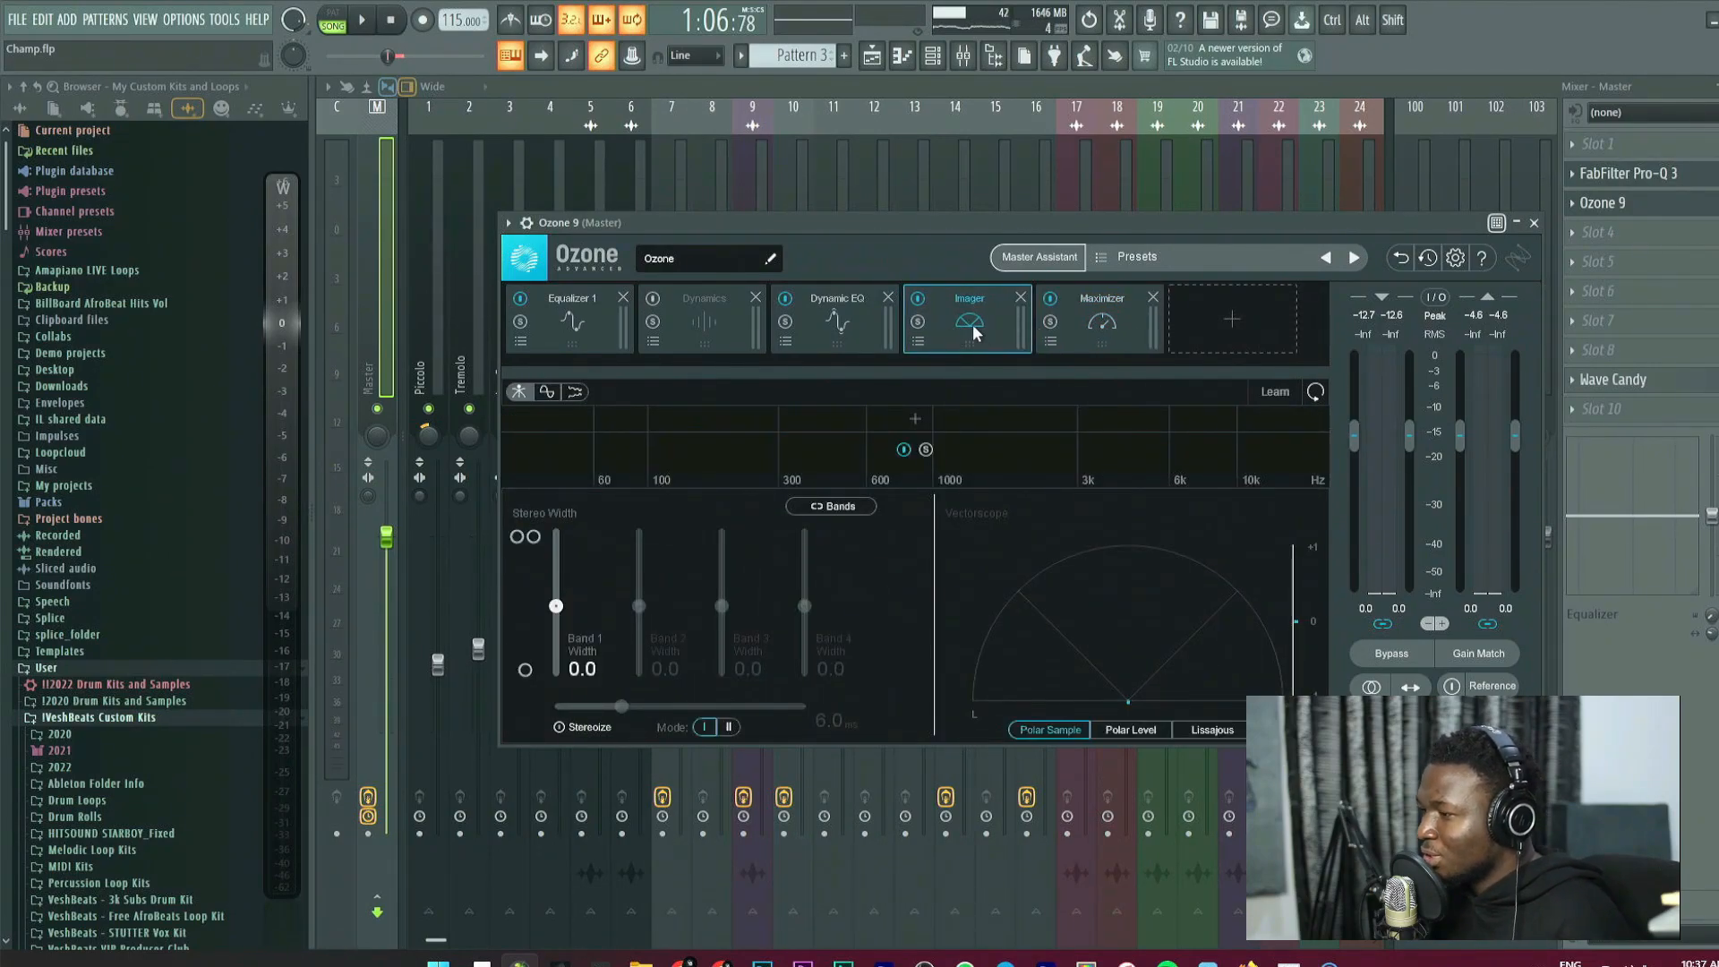
# Split the Imager into four bands and let Learn set the crossovers while the loop plays.
pyautogui.click(718, 418)
pyautogui.click(807, 418)
pyautogui.click(910, 418)
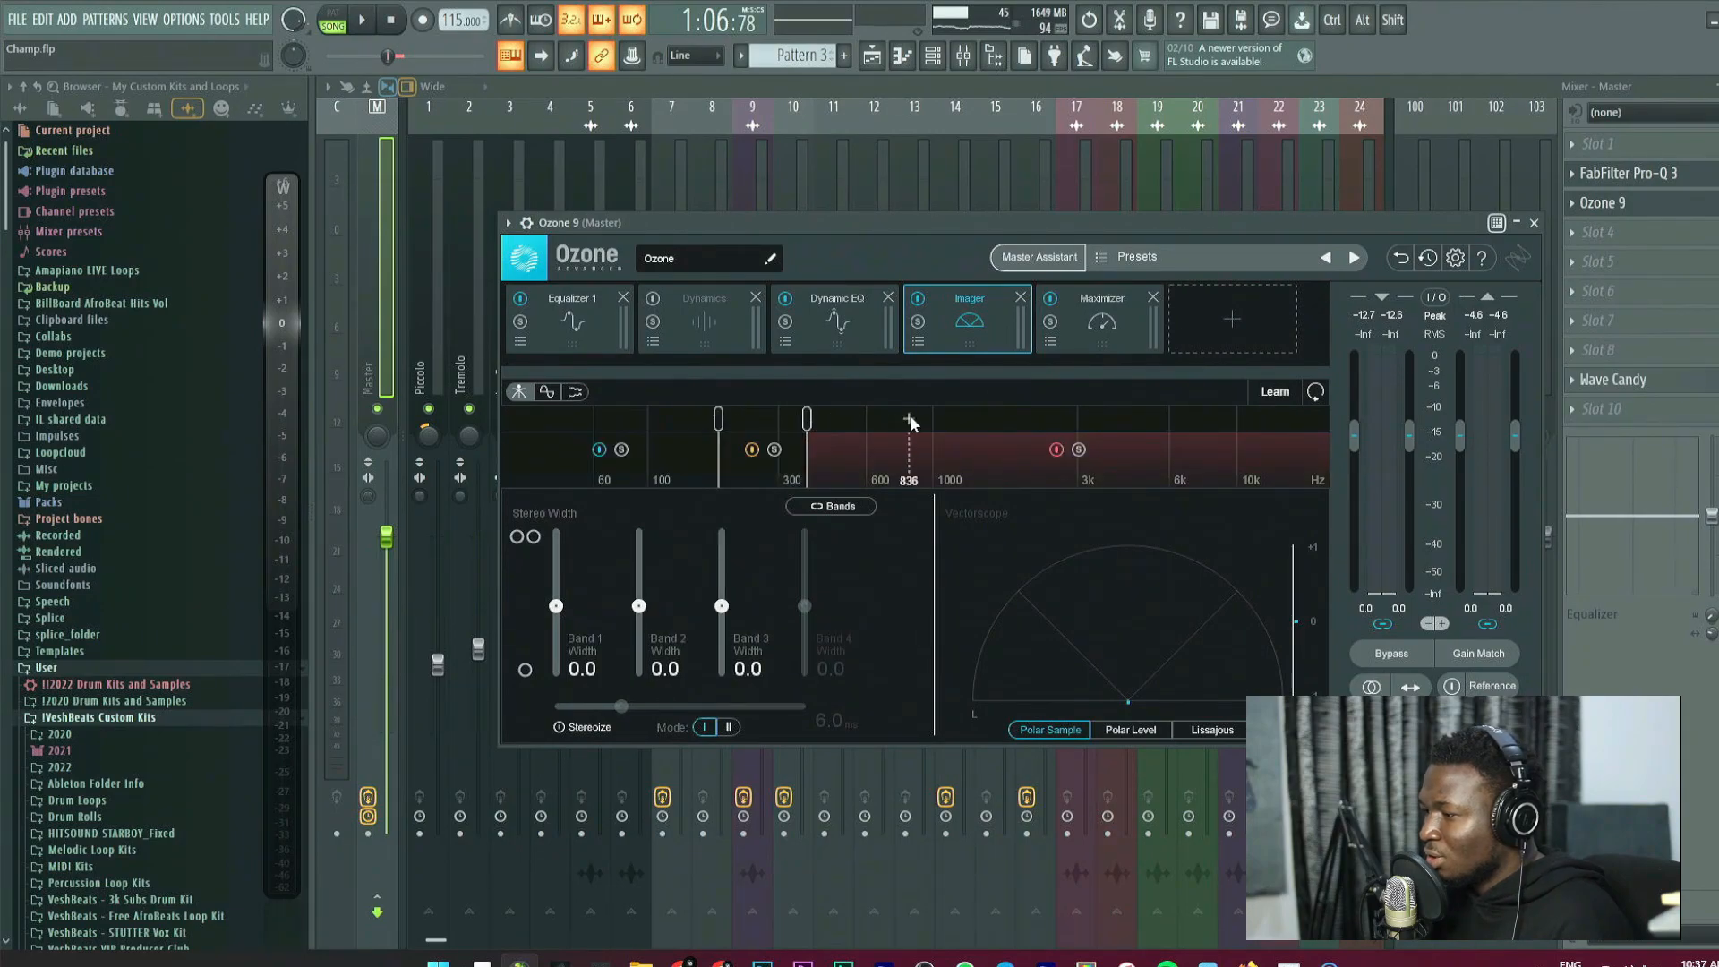
pyautogui.press('space')
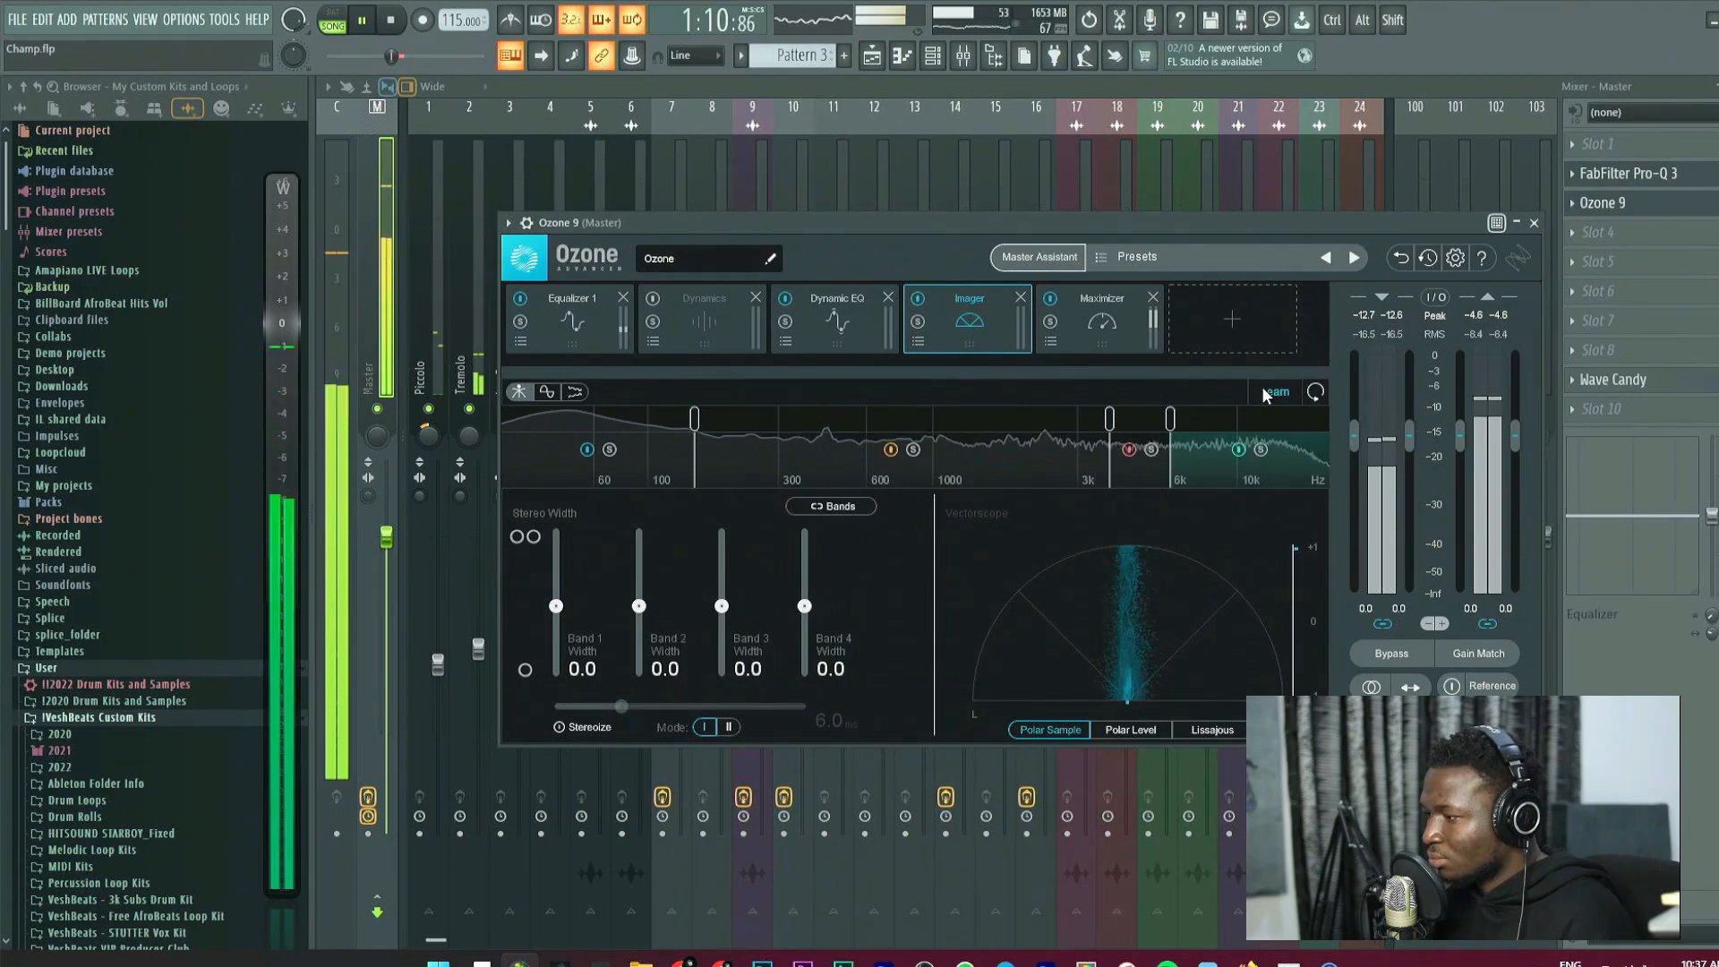
pyautogui.click(1275, 392)
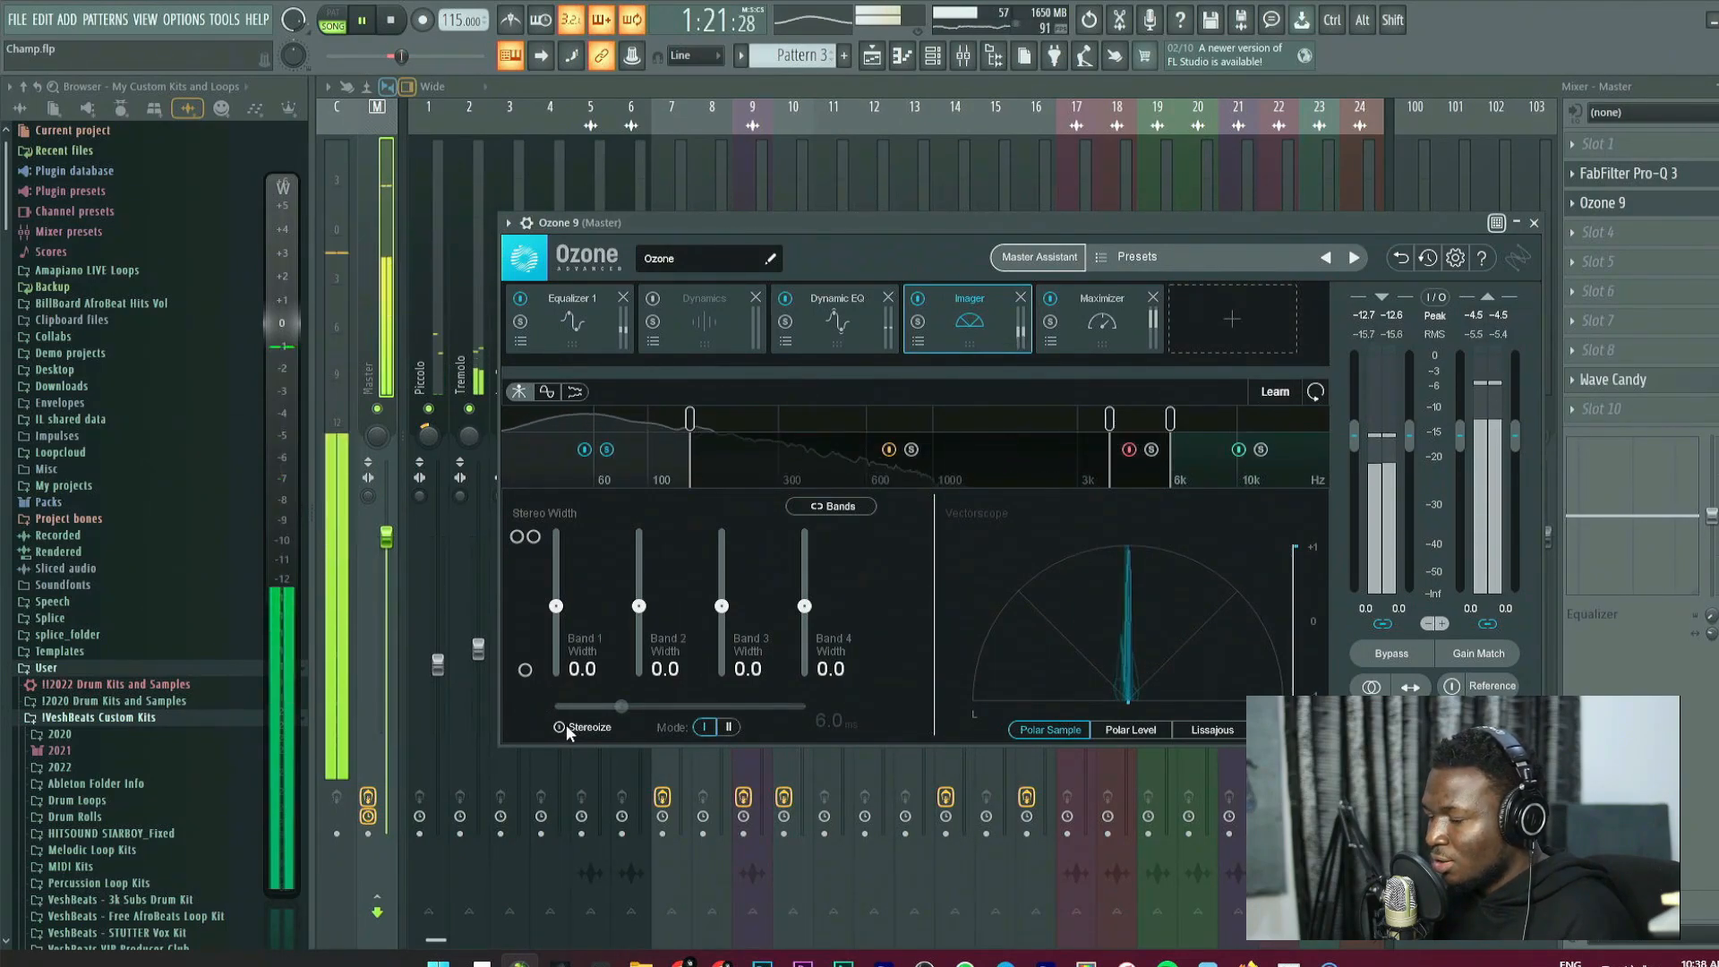
# Enable Stereoize in the Imager and narrow Band 1's stereo width to -75.9.
pyautogui.click(564, 725)
pyautogui.moveTo(555, 606); pyautogui.dragTo(557, 673)
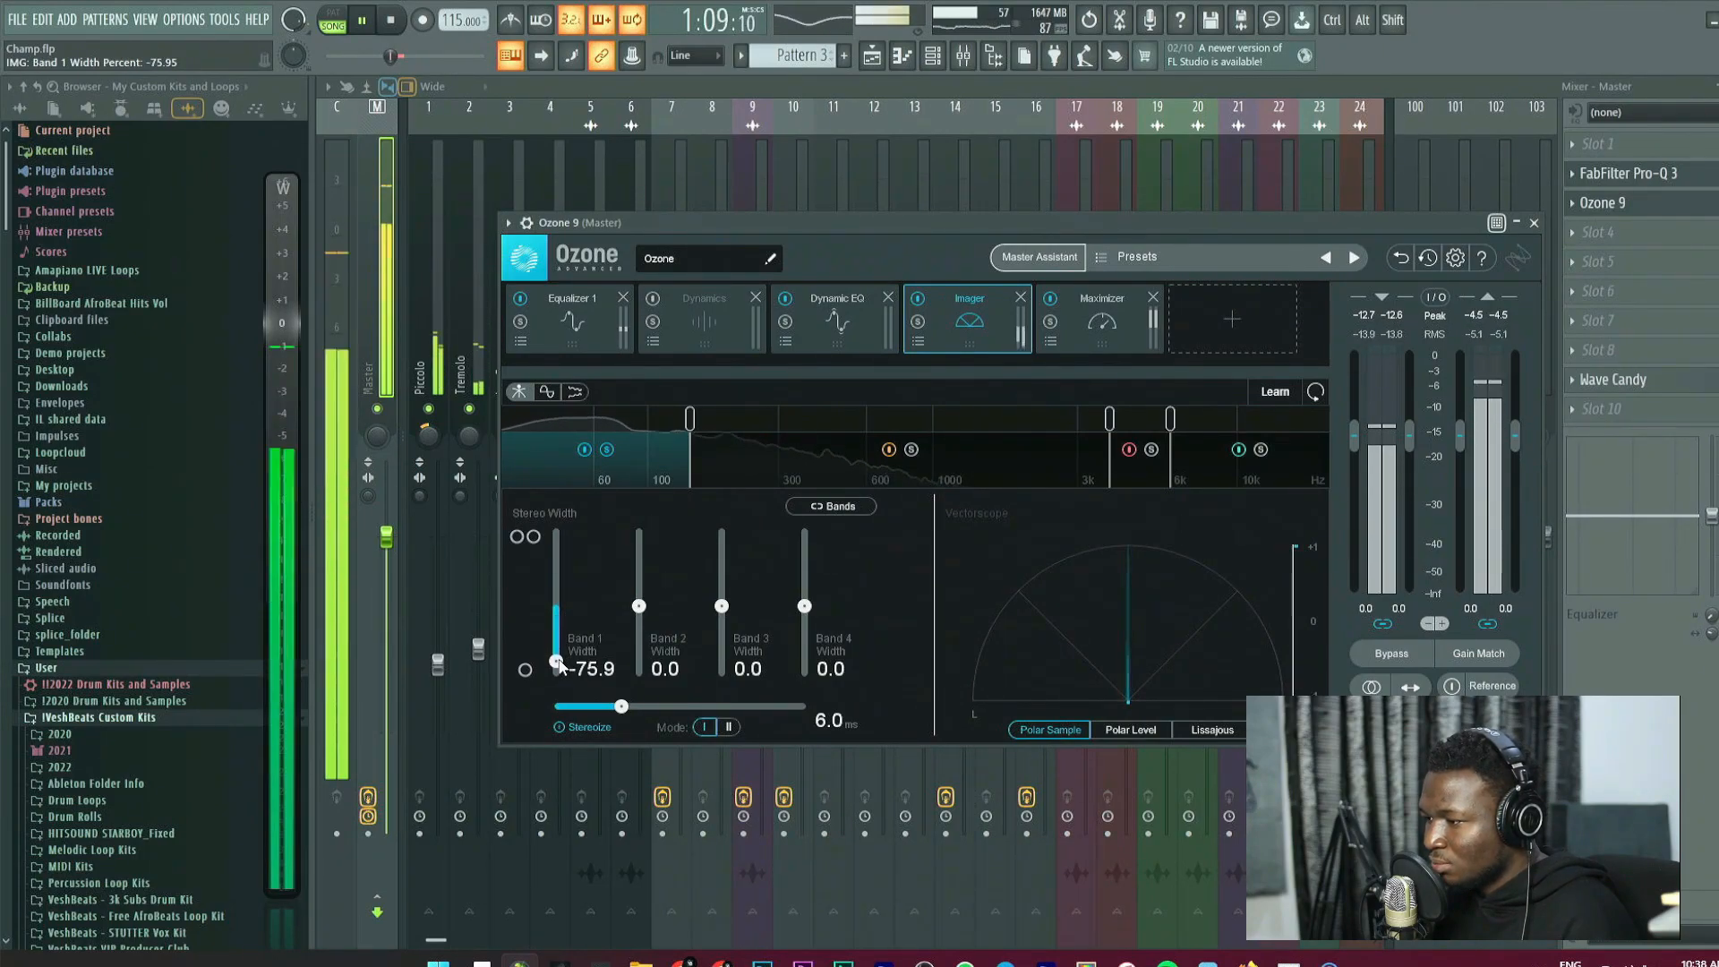
# Load FabFilter Pro-Q 3 in the Kick track's slot 2 and cut about 8.9 dB at 122 Hz with Q 2.714.
pyautogui.click(621, 93)
pyautogui.click(674, 288)
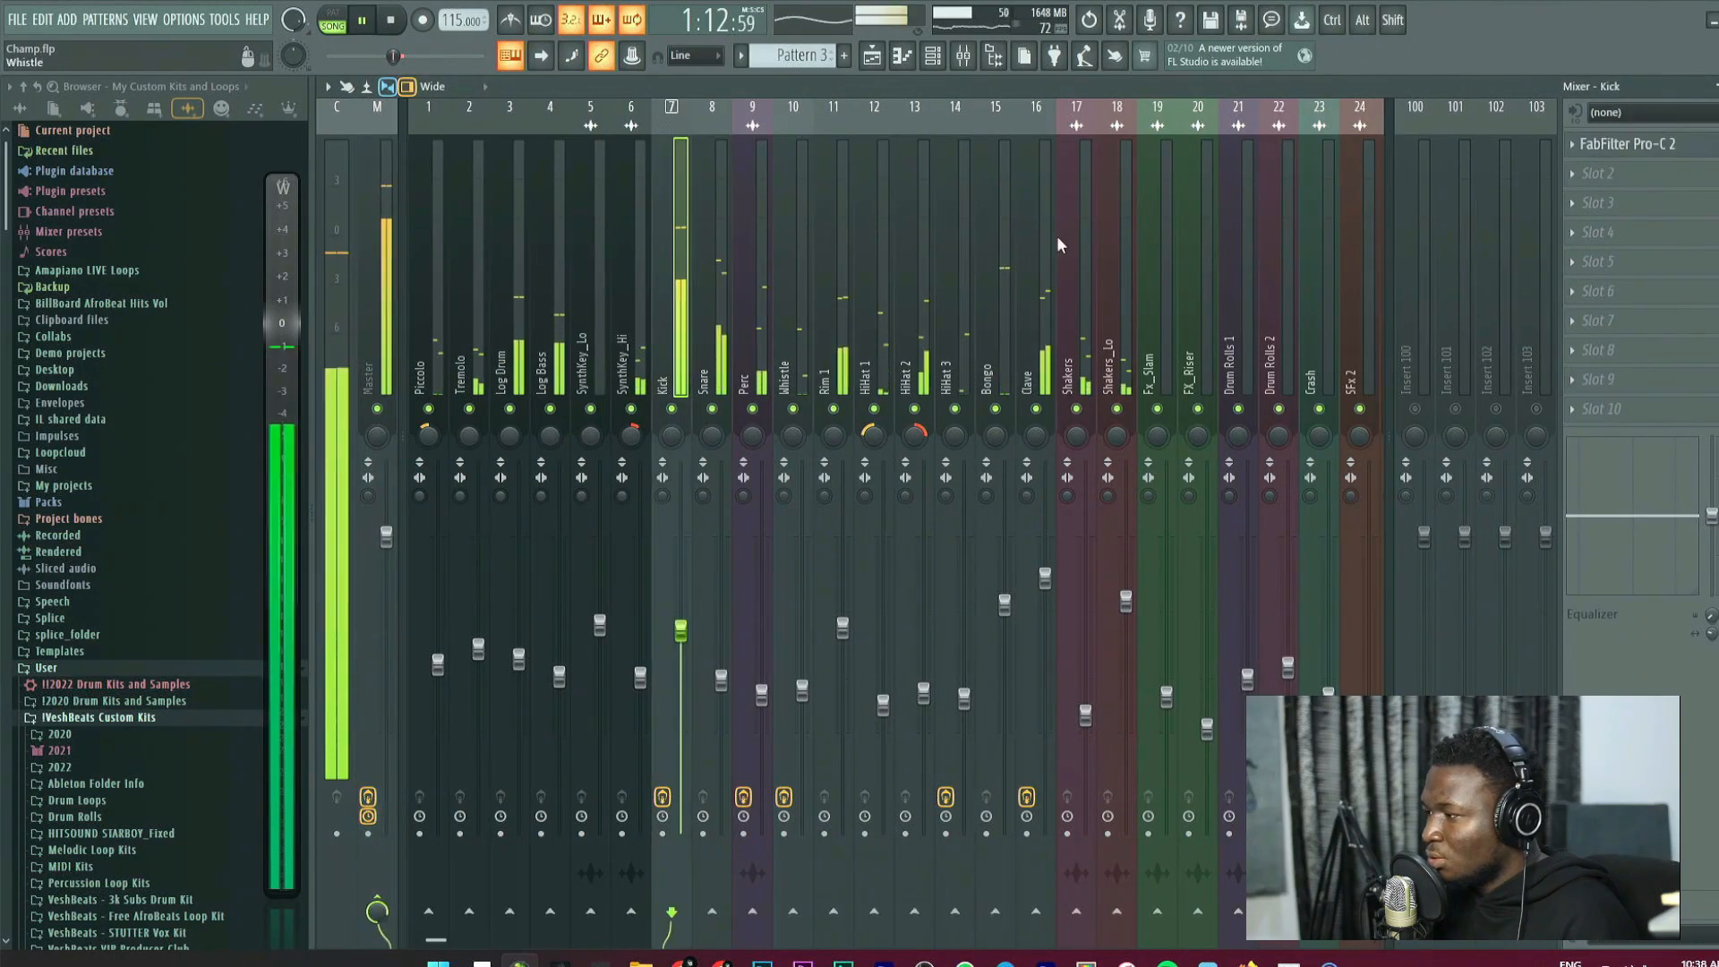
pyautogui.click(1609, 174)
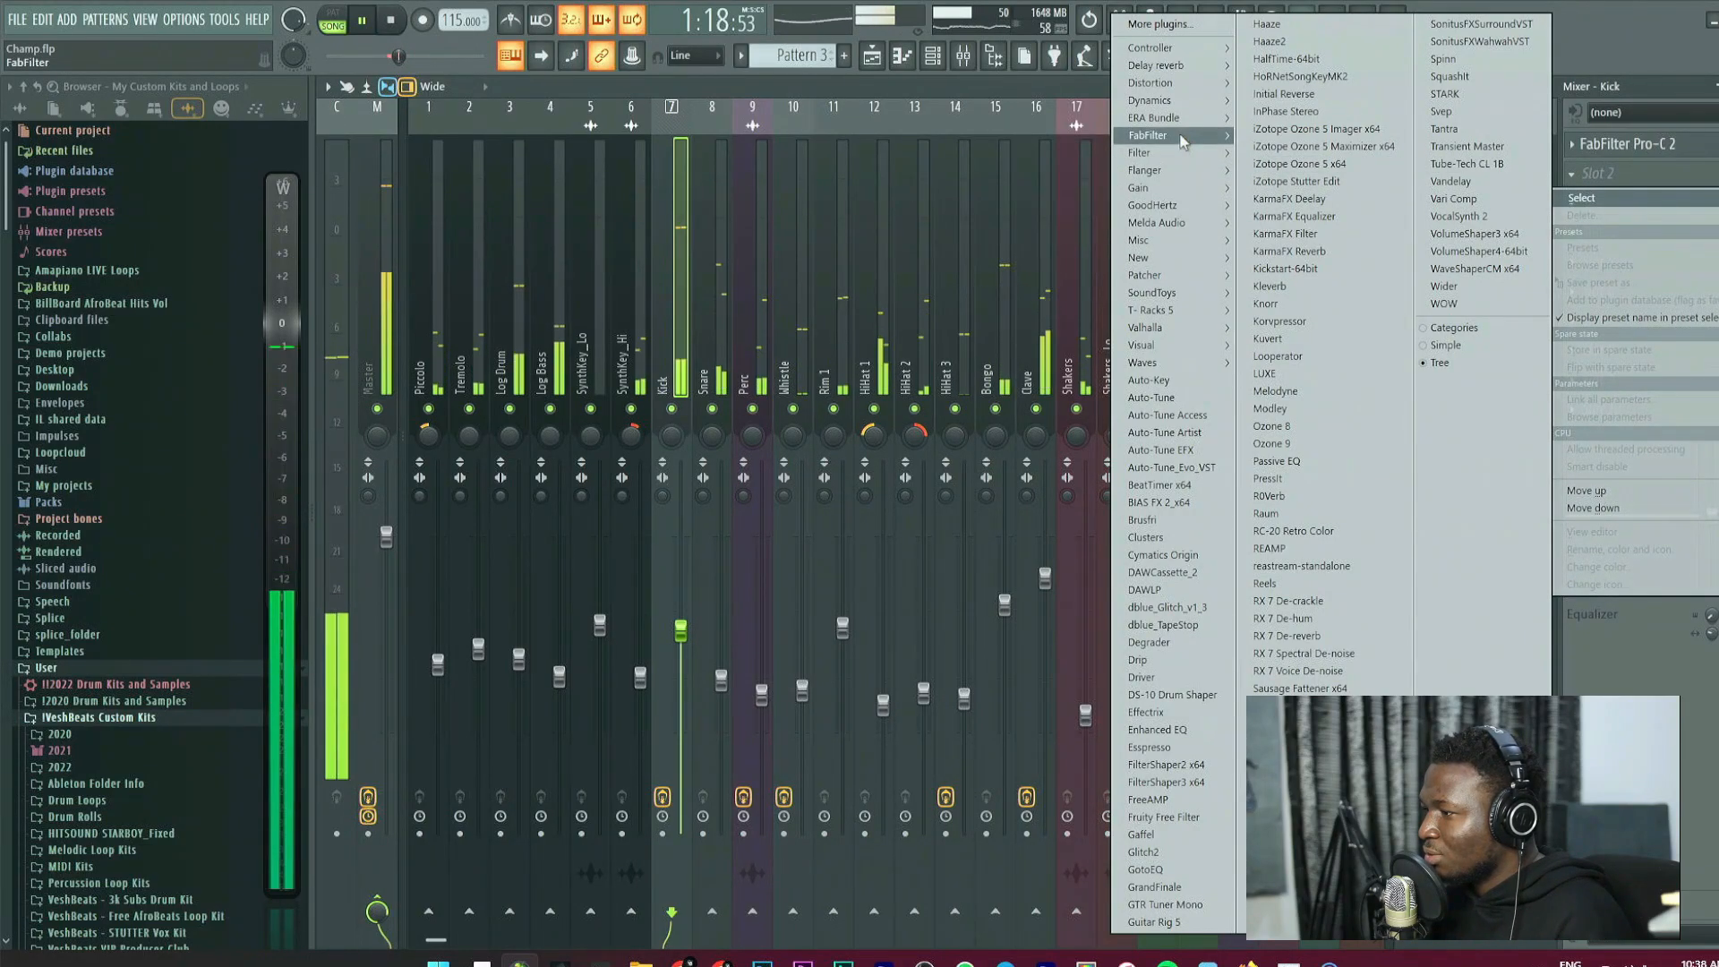
pyautogui.moveTo(1164, 136)
pyautogui.click(1065, 275)
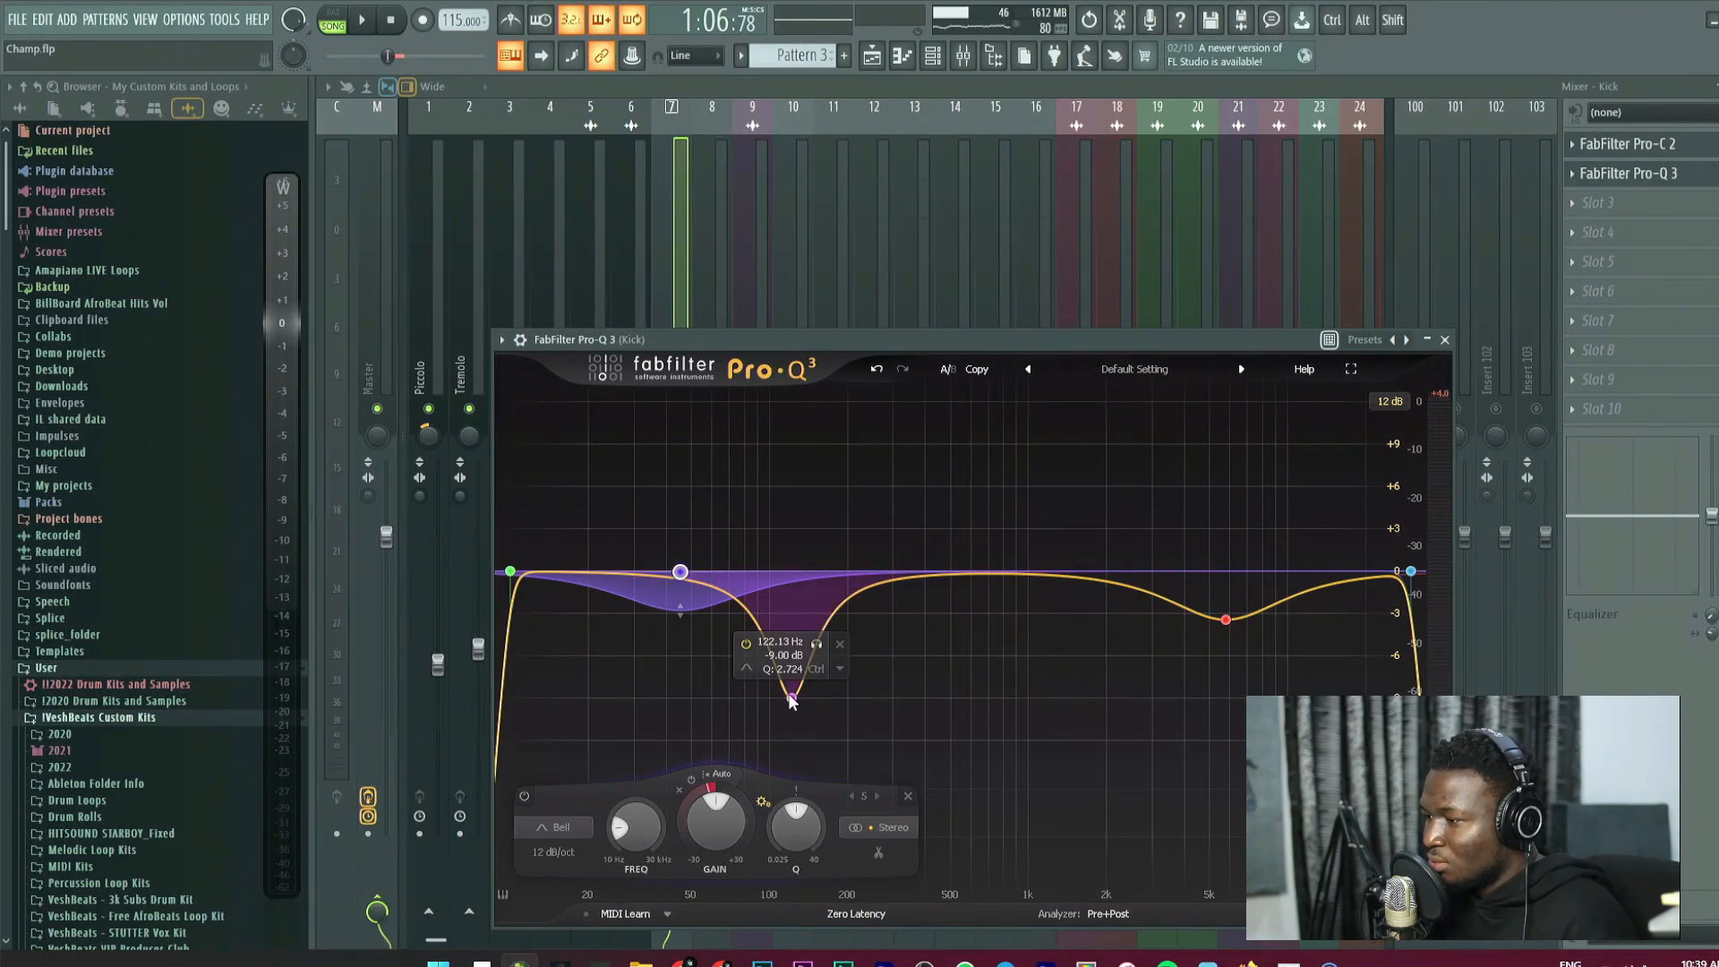
pyautogui.moveTo(791, 699); pyautogui.dragTo(791, 696)
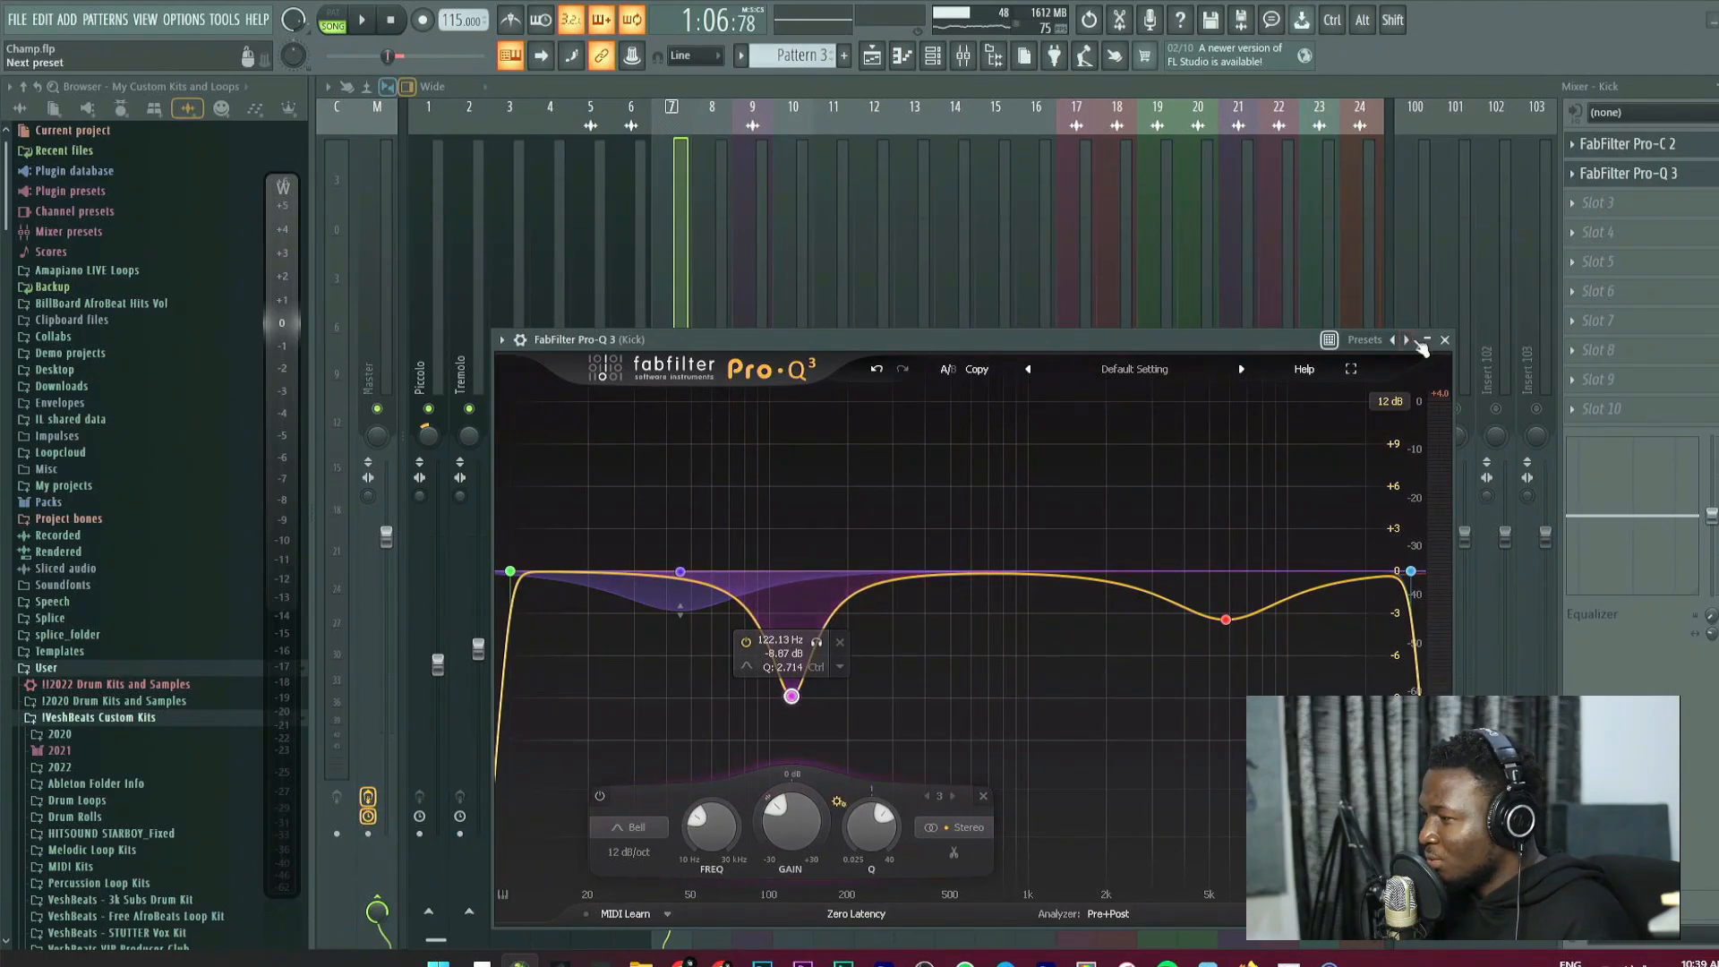
pyautogui.click(1425, 341)
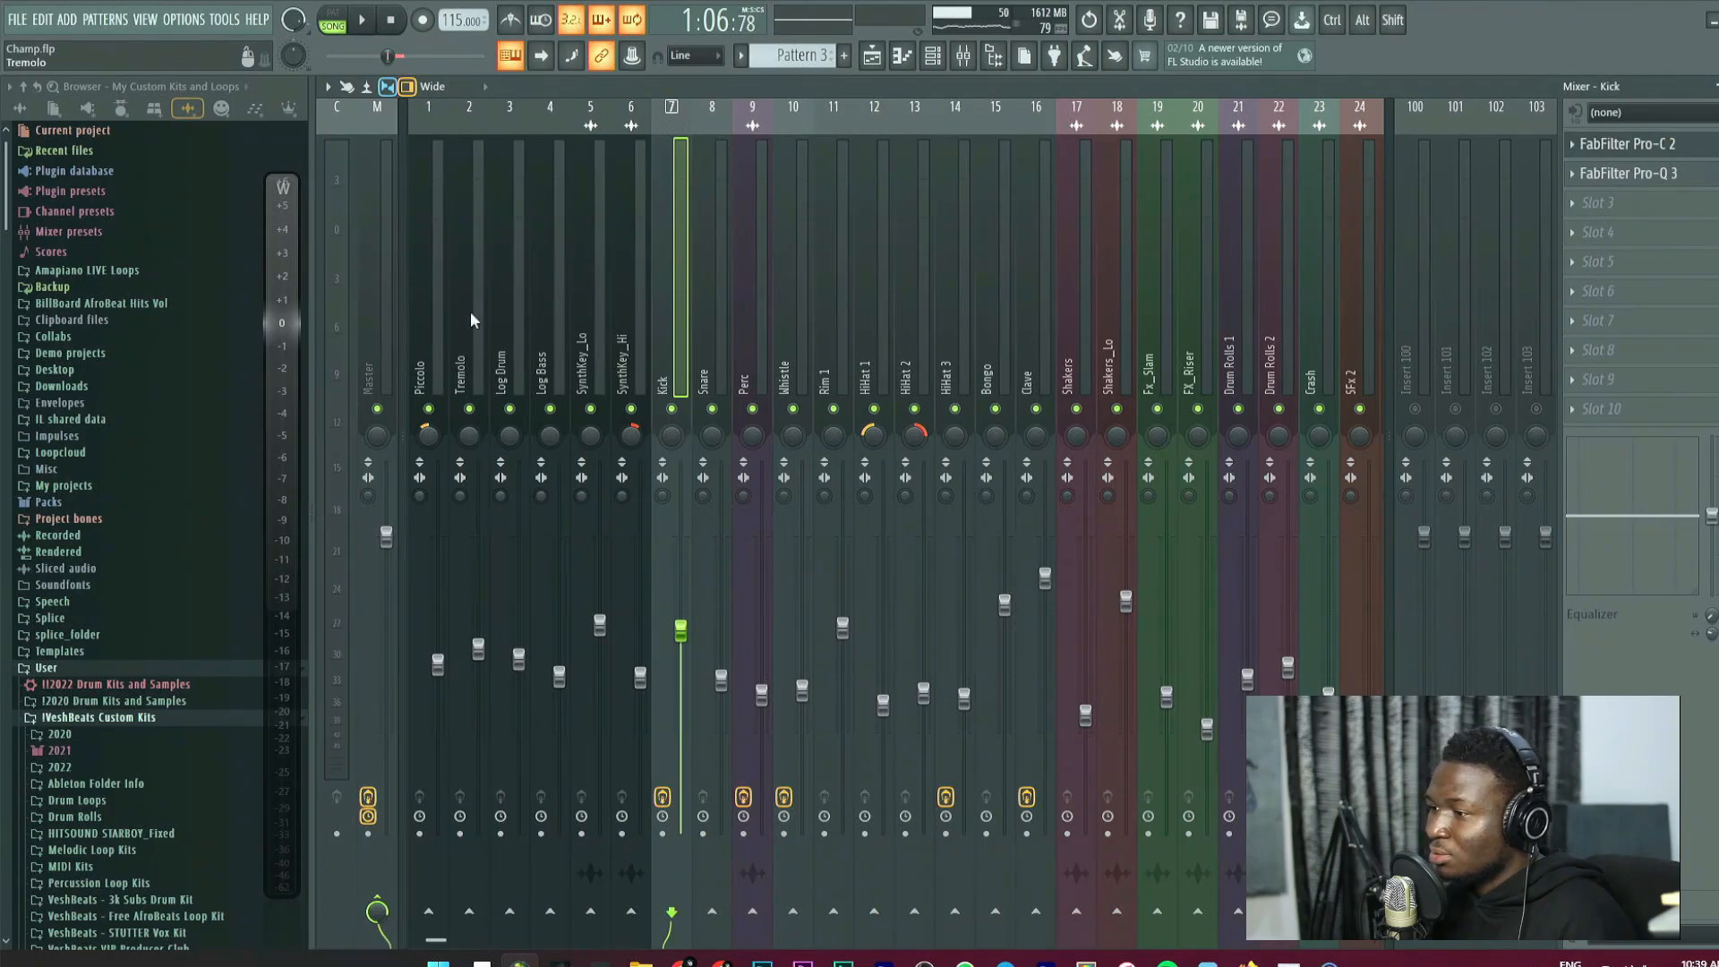
# Reopen Ozone 9 on the master and set Imager Band 2's stereo width to 39.2 with that band soloed.
pyautogui.click(375, 320)
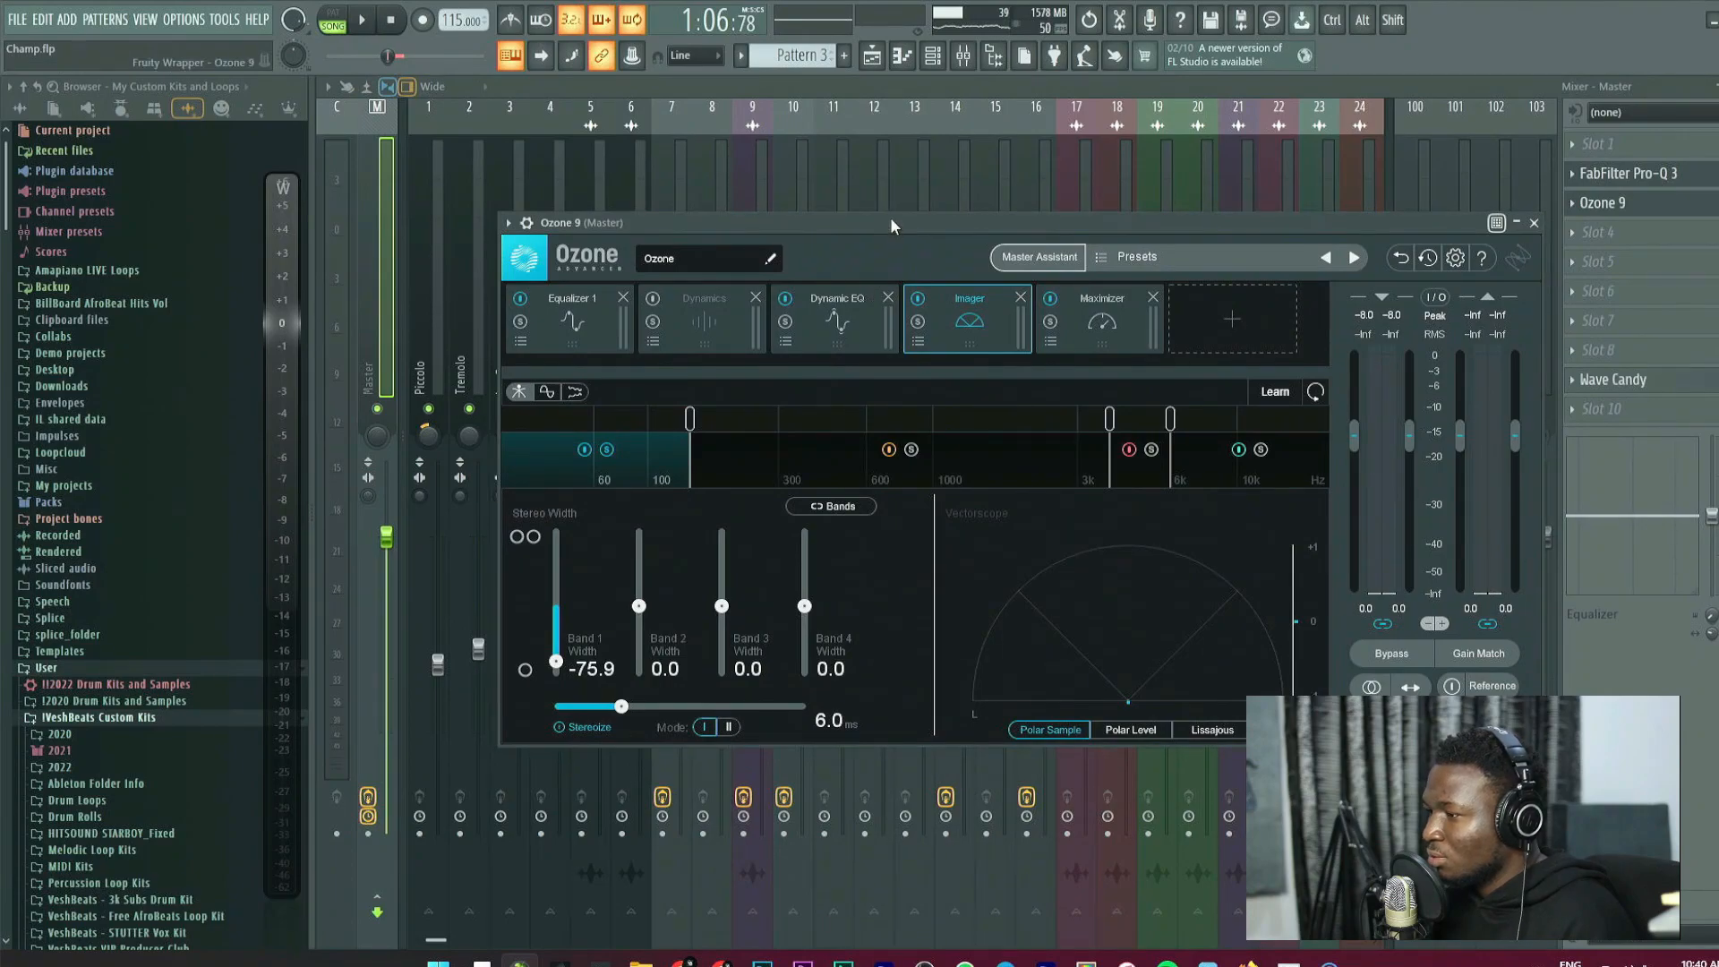
pyautogui.moveTo(889, 219); pyautogui.dragTo(777, 238)
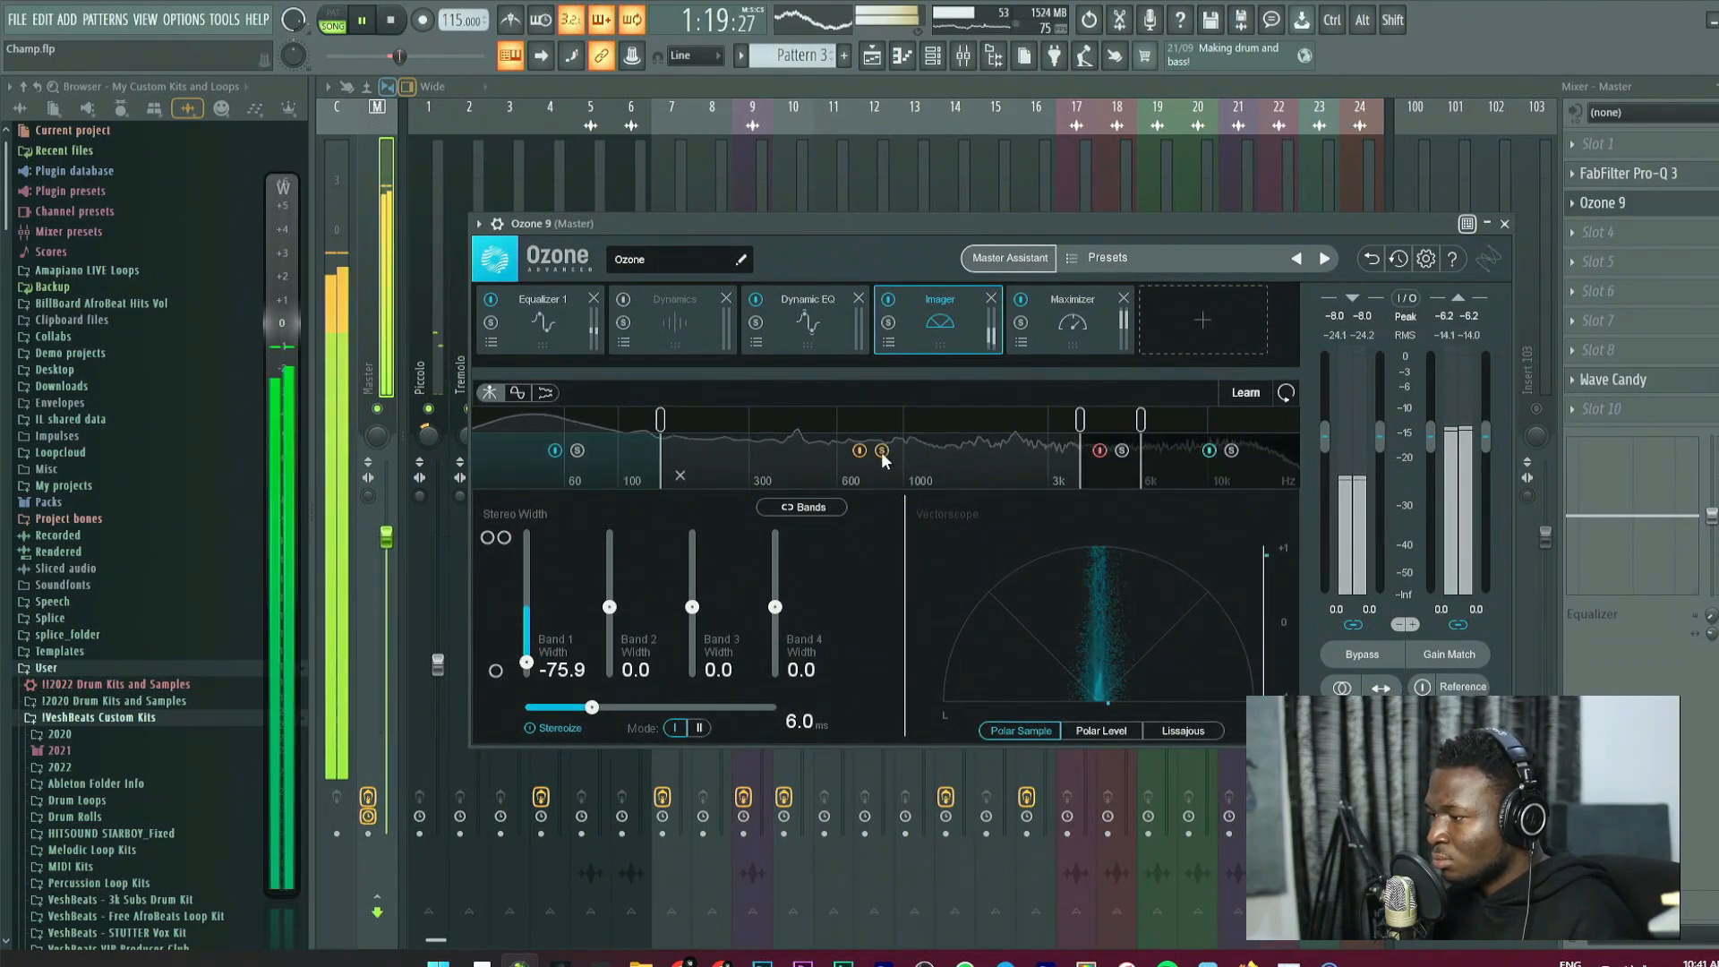
pyautogui.moveTo(610, 606); pyautogui.dragTo(625, 583)
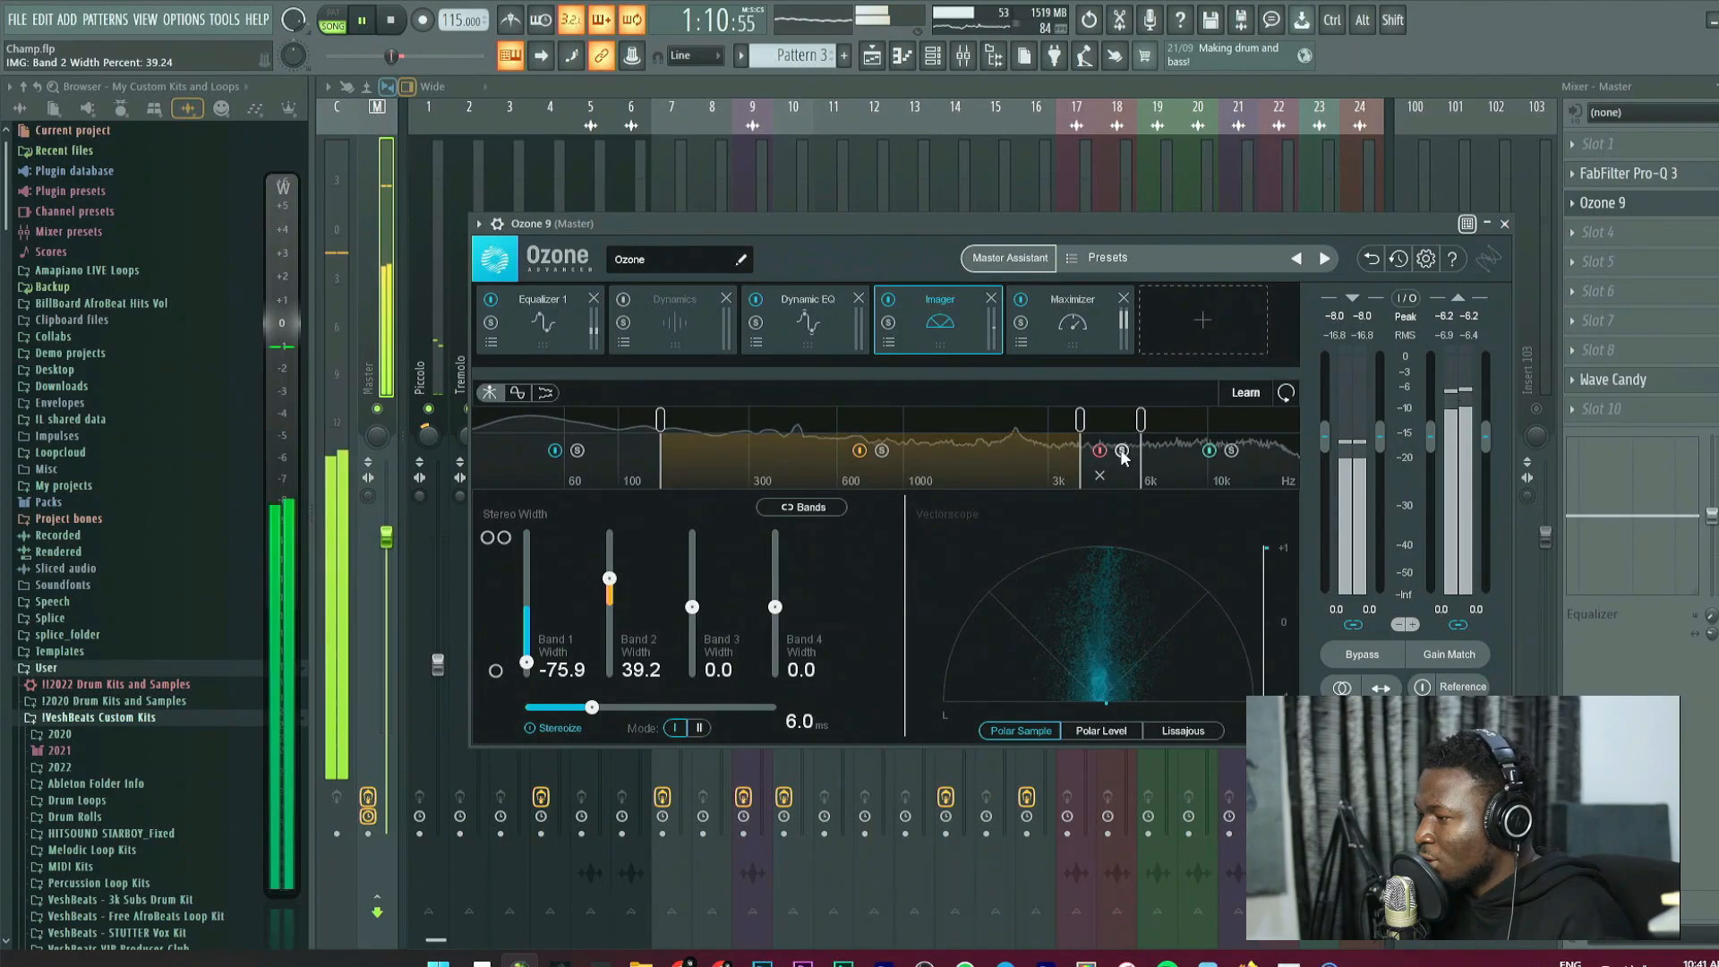
# Lower the crossover between Imager Bands 2 and 3 to 2.0 kHz during playback and raise the lowest crossover slightly.
pyautogui.press('space')
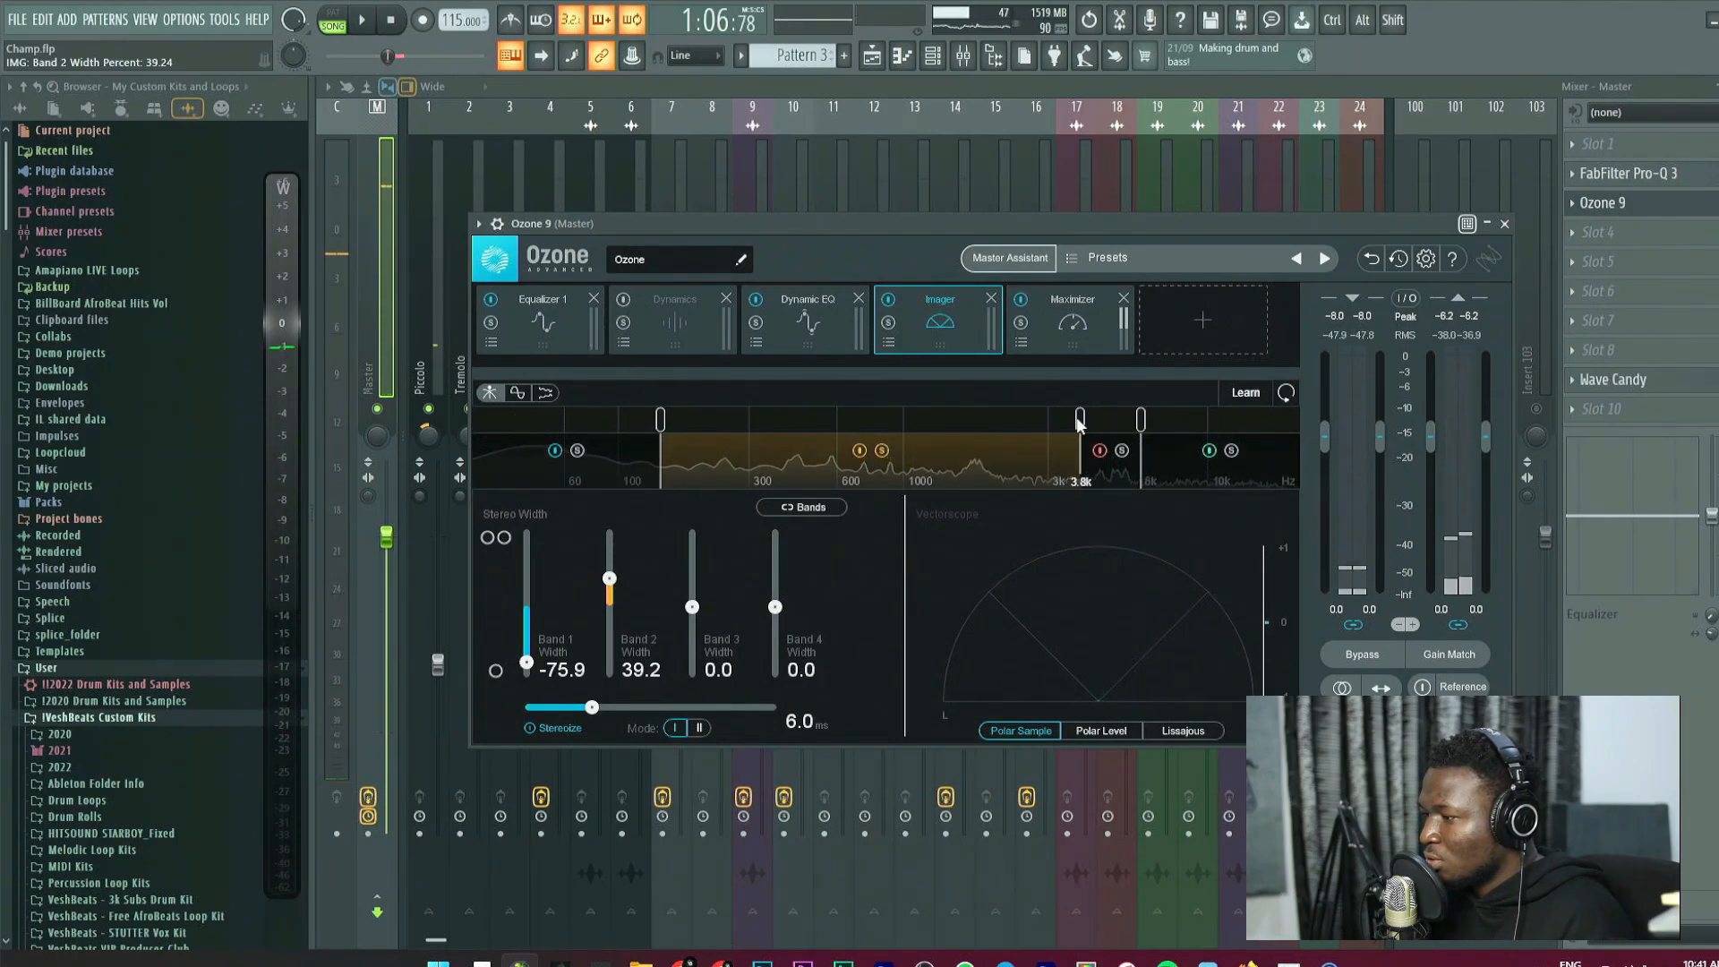
pyautogui.press('space')
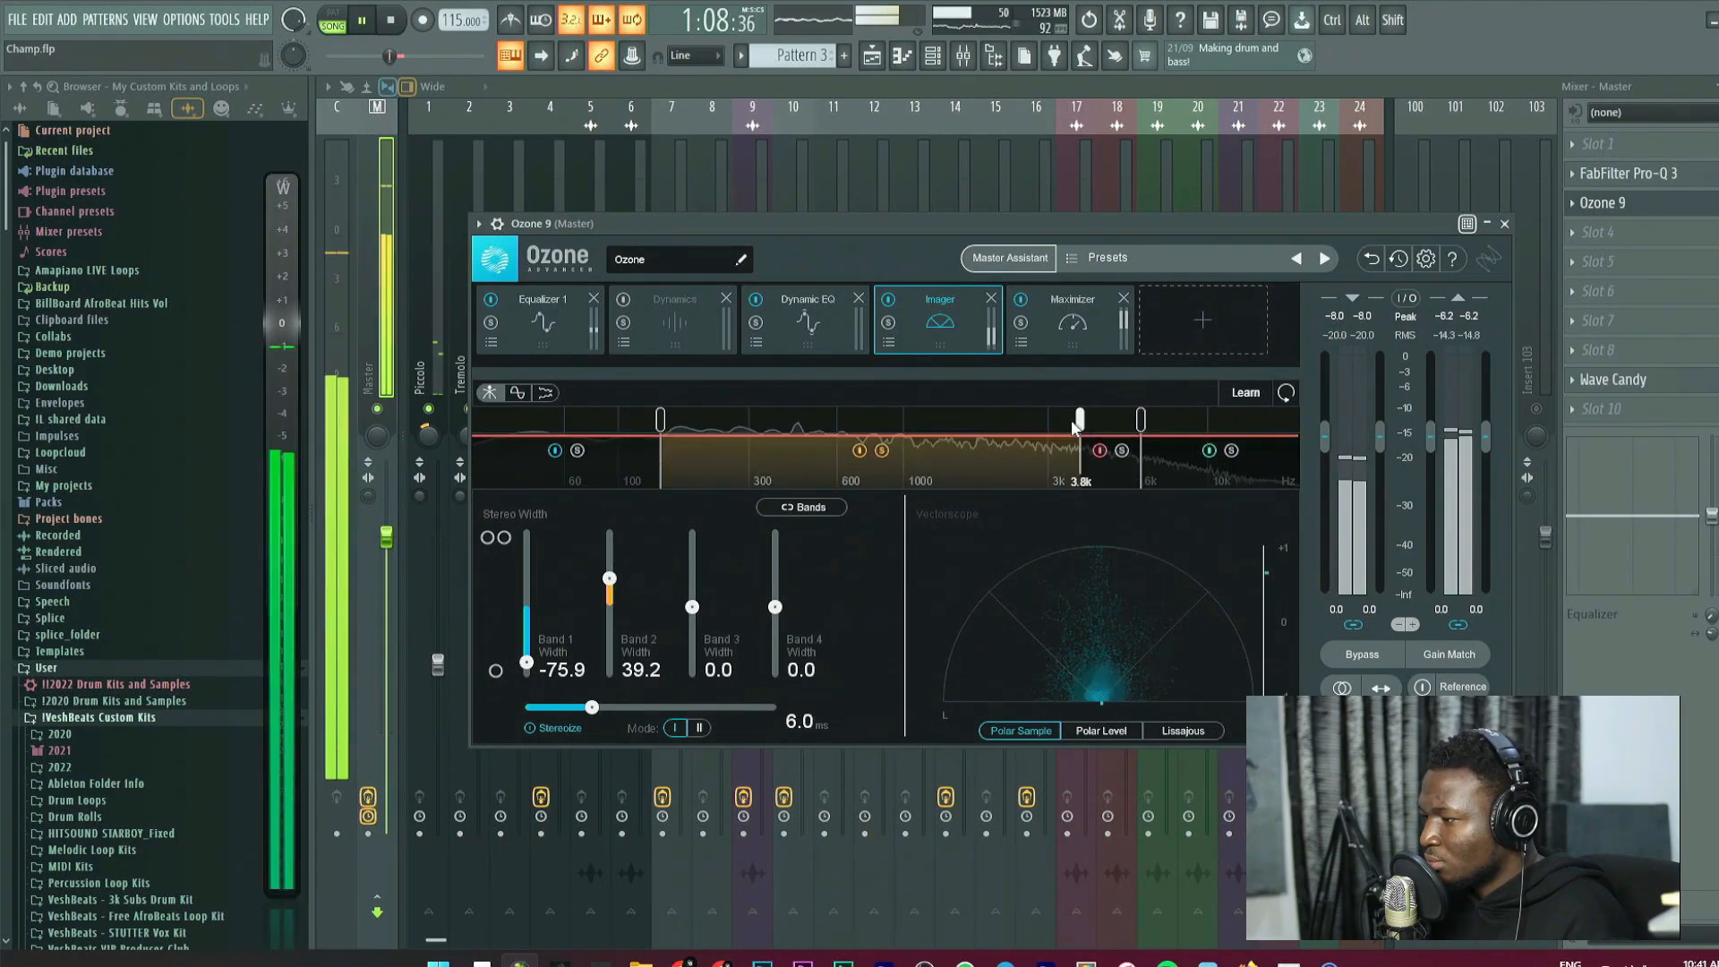
pyautogui.moveTo(1080, 419); pyautogui.dragTo(992, 423)
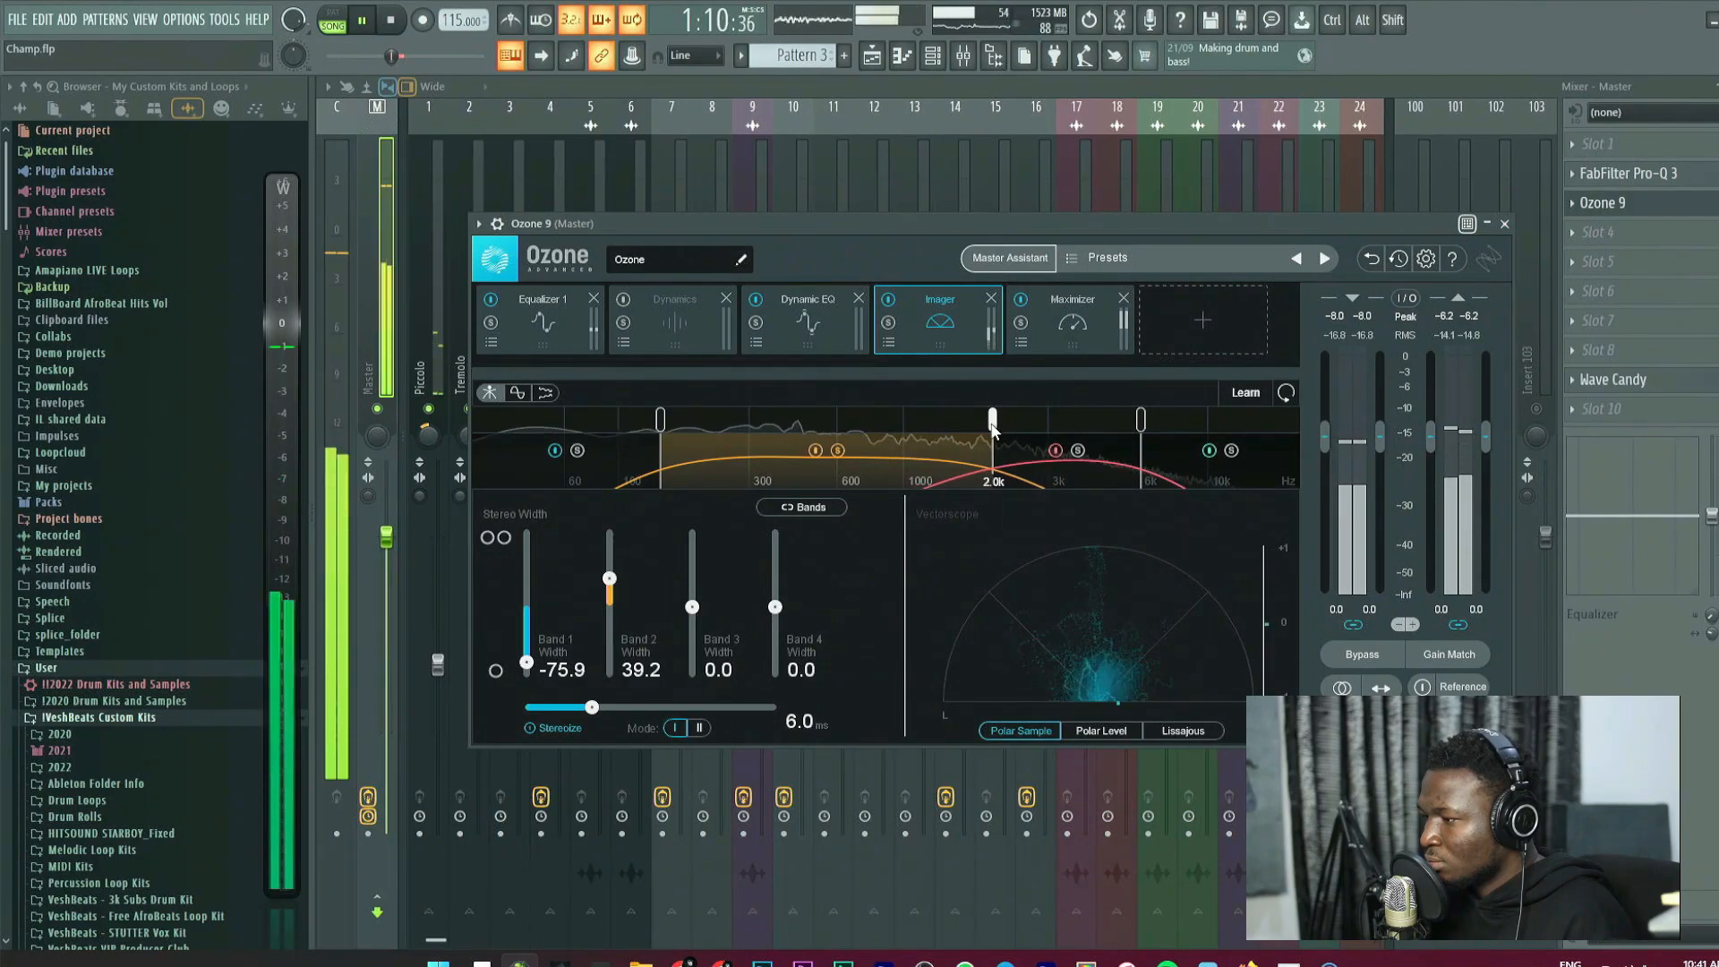
pyautogui.moveTo(660, 430); pyautogui.dragTo(666, 430)
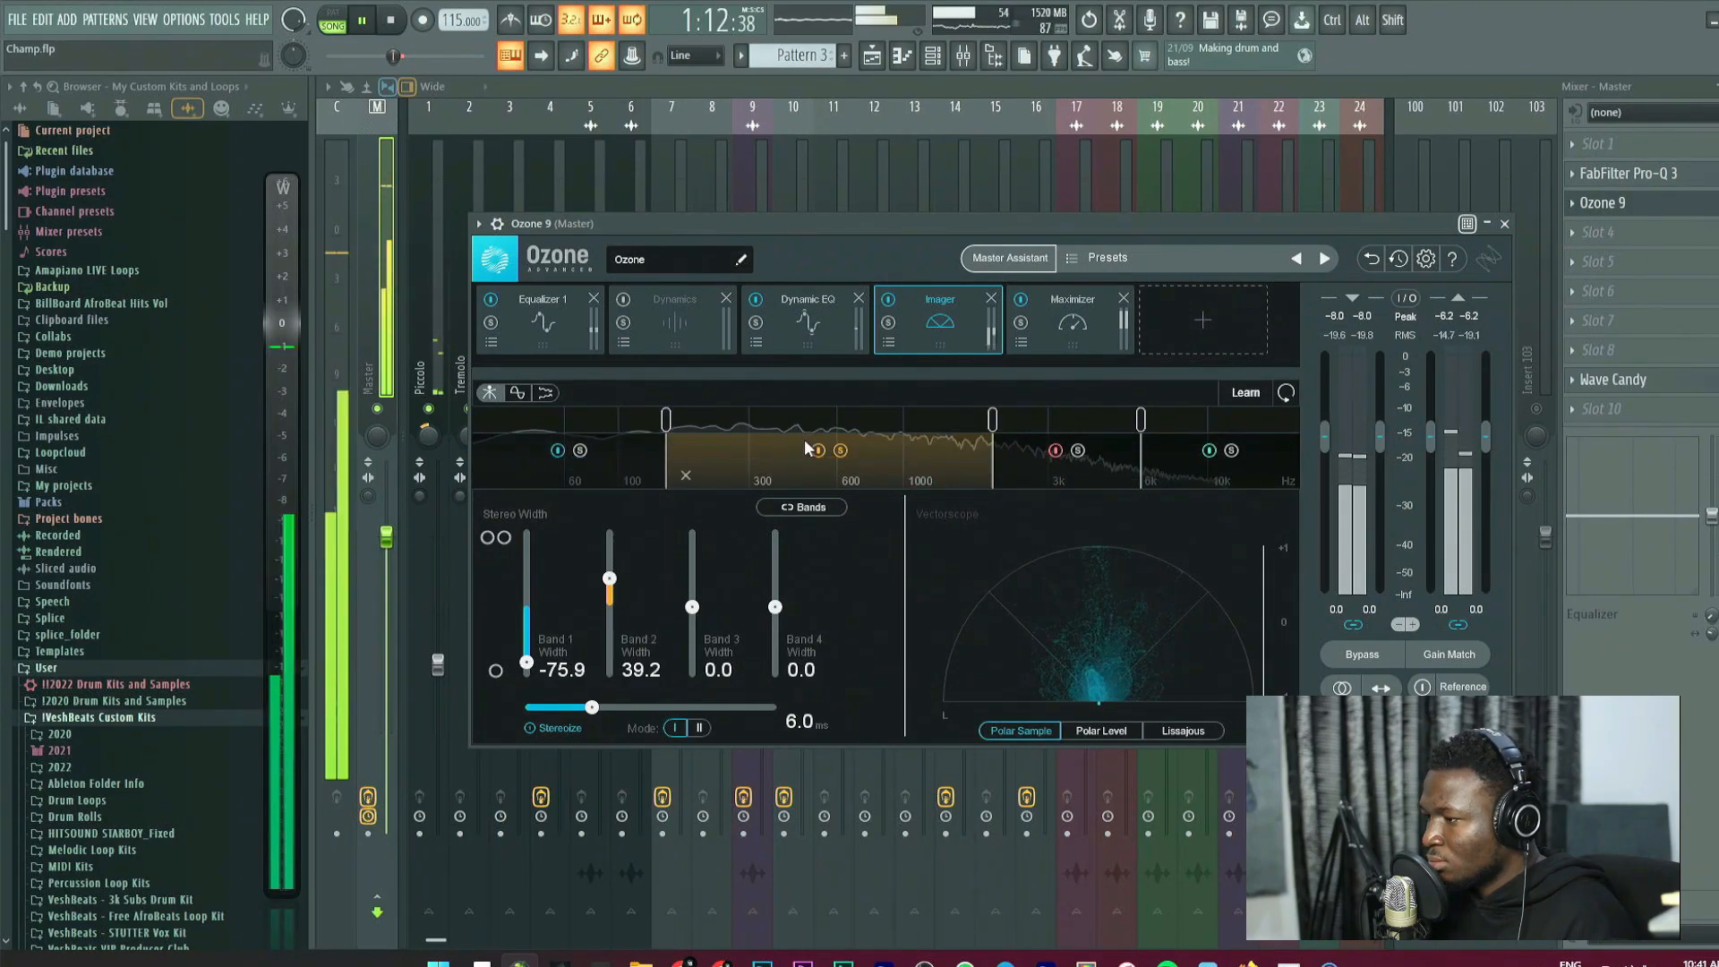
# Switch the solo from Imager Band 2 to Band 3 and set Band 3's stereo width to 57.0.
pyautogui.click(840, 451)
pyautogui.click(1077, 451)
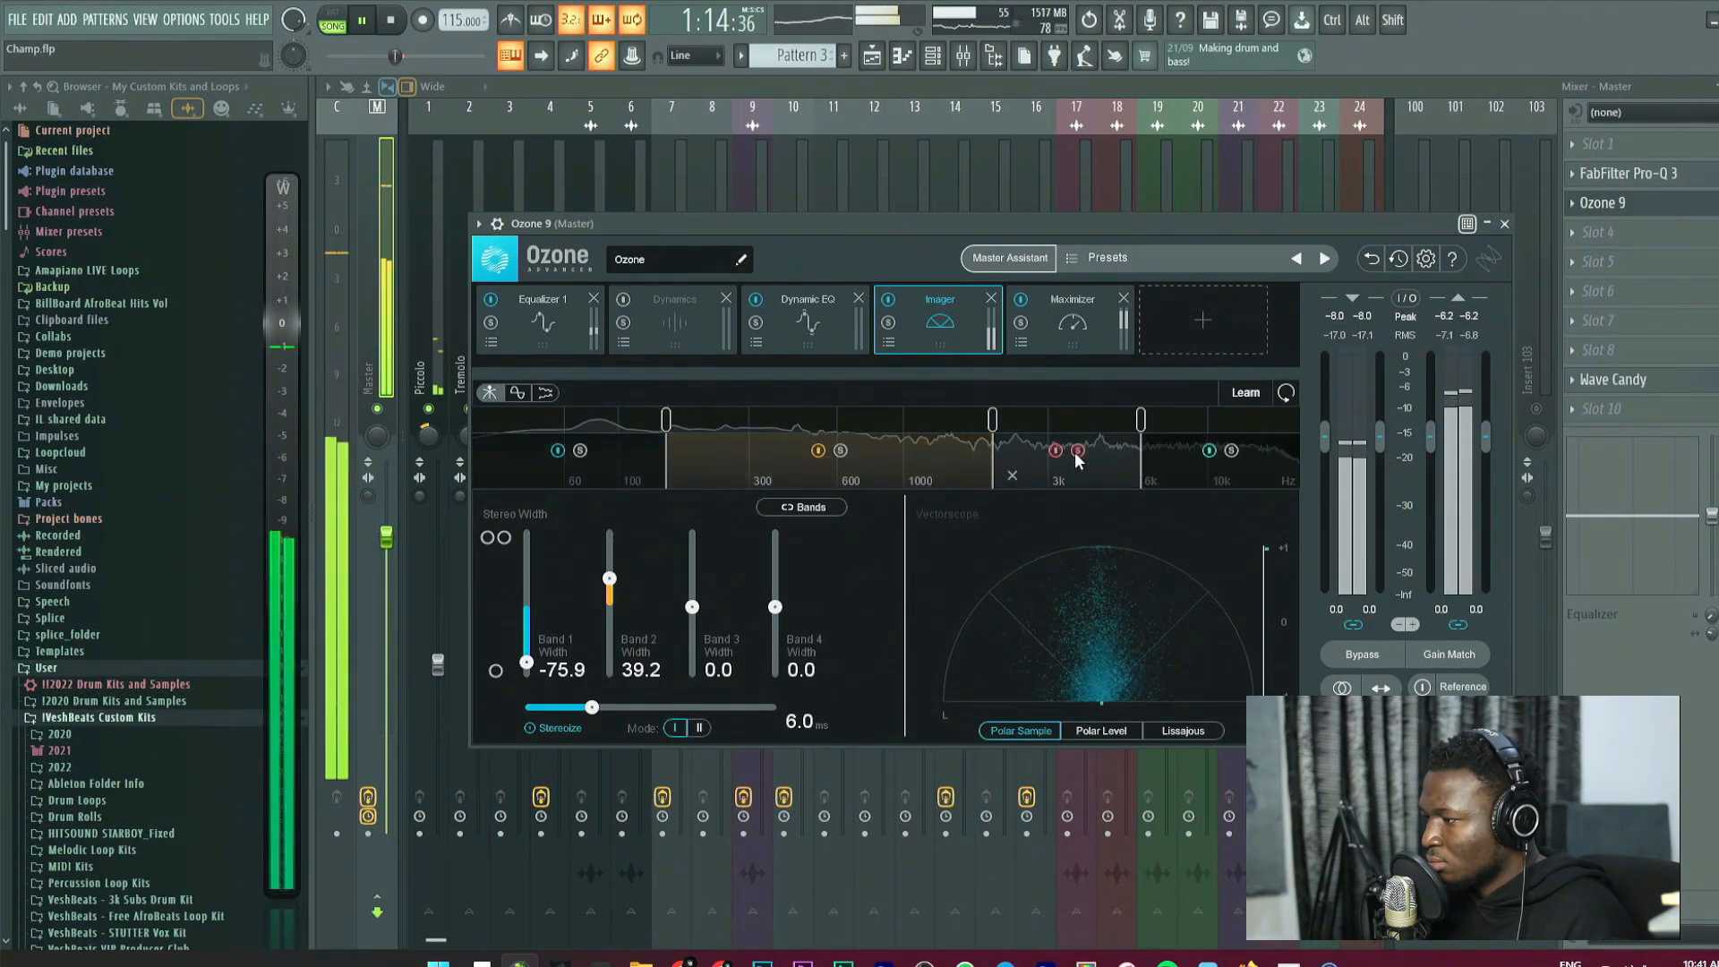
pyautogui.moveTo(692, 607); pyautogui.dragTo(711, 571)
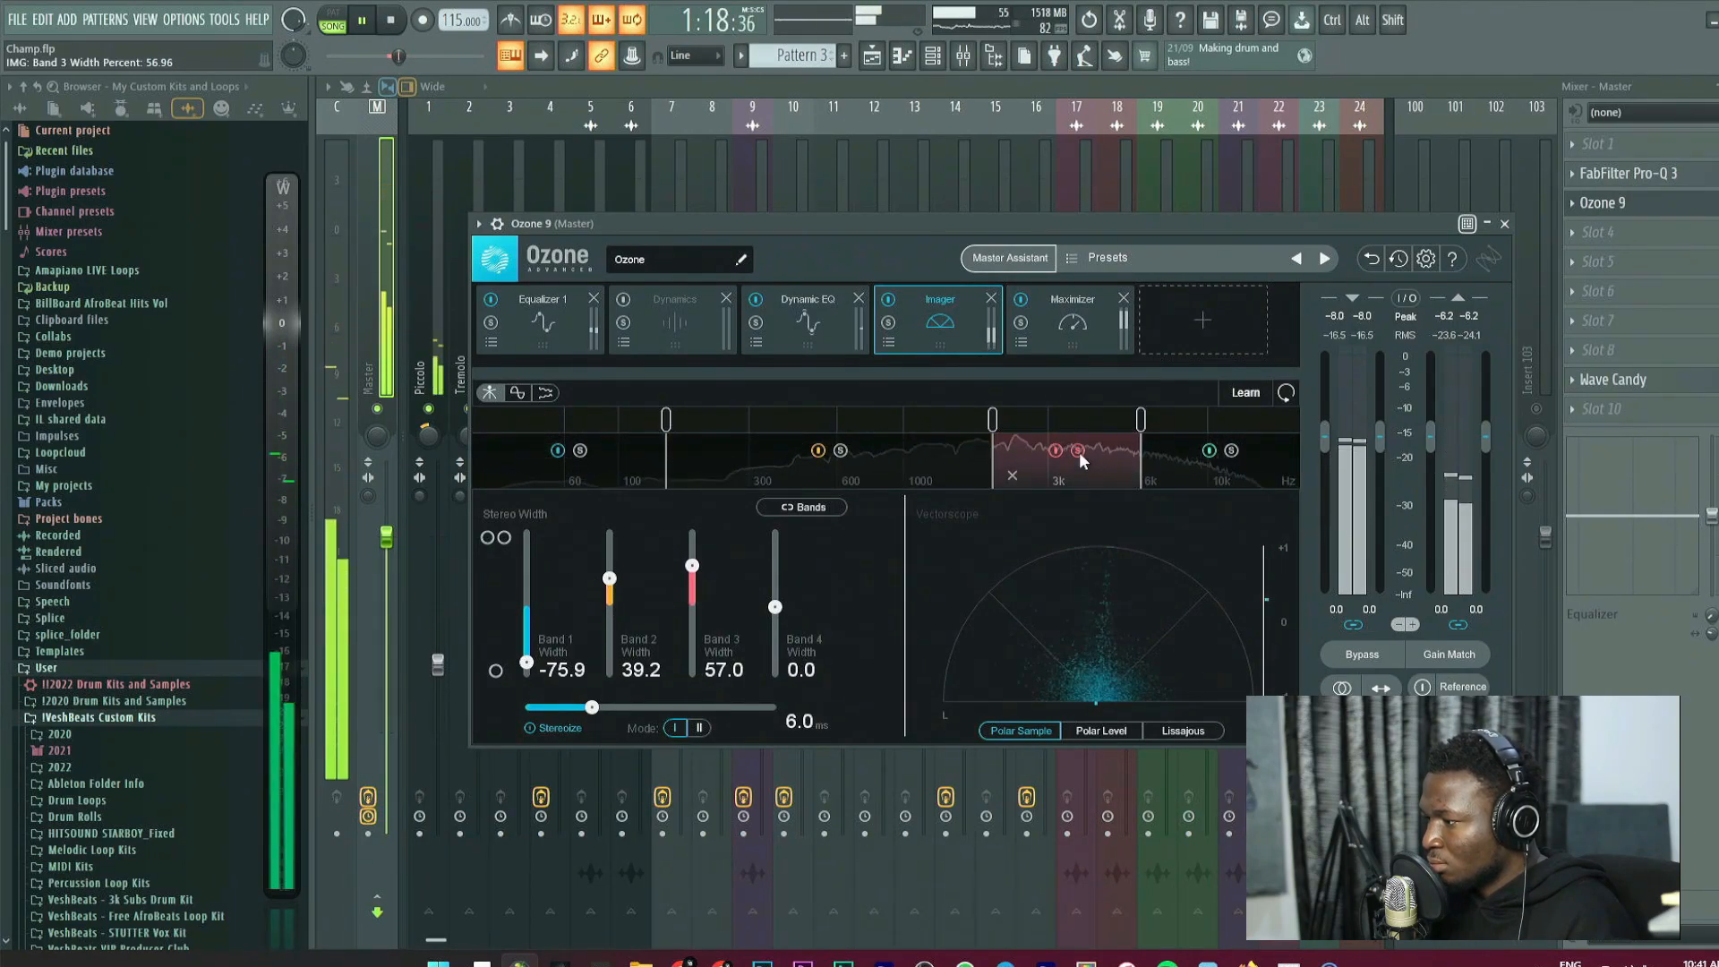
# Set Imager Band 4's stereo width to 46.8 while auditioning it, and close Ozone 9 and stop playback.
pyautogui.click(1232, 450)
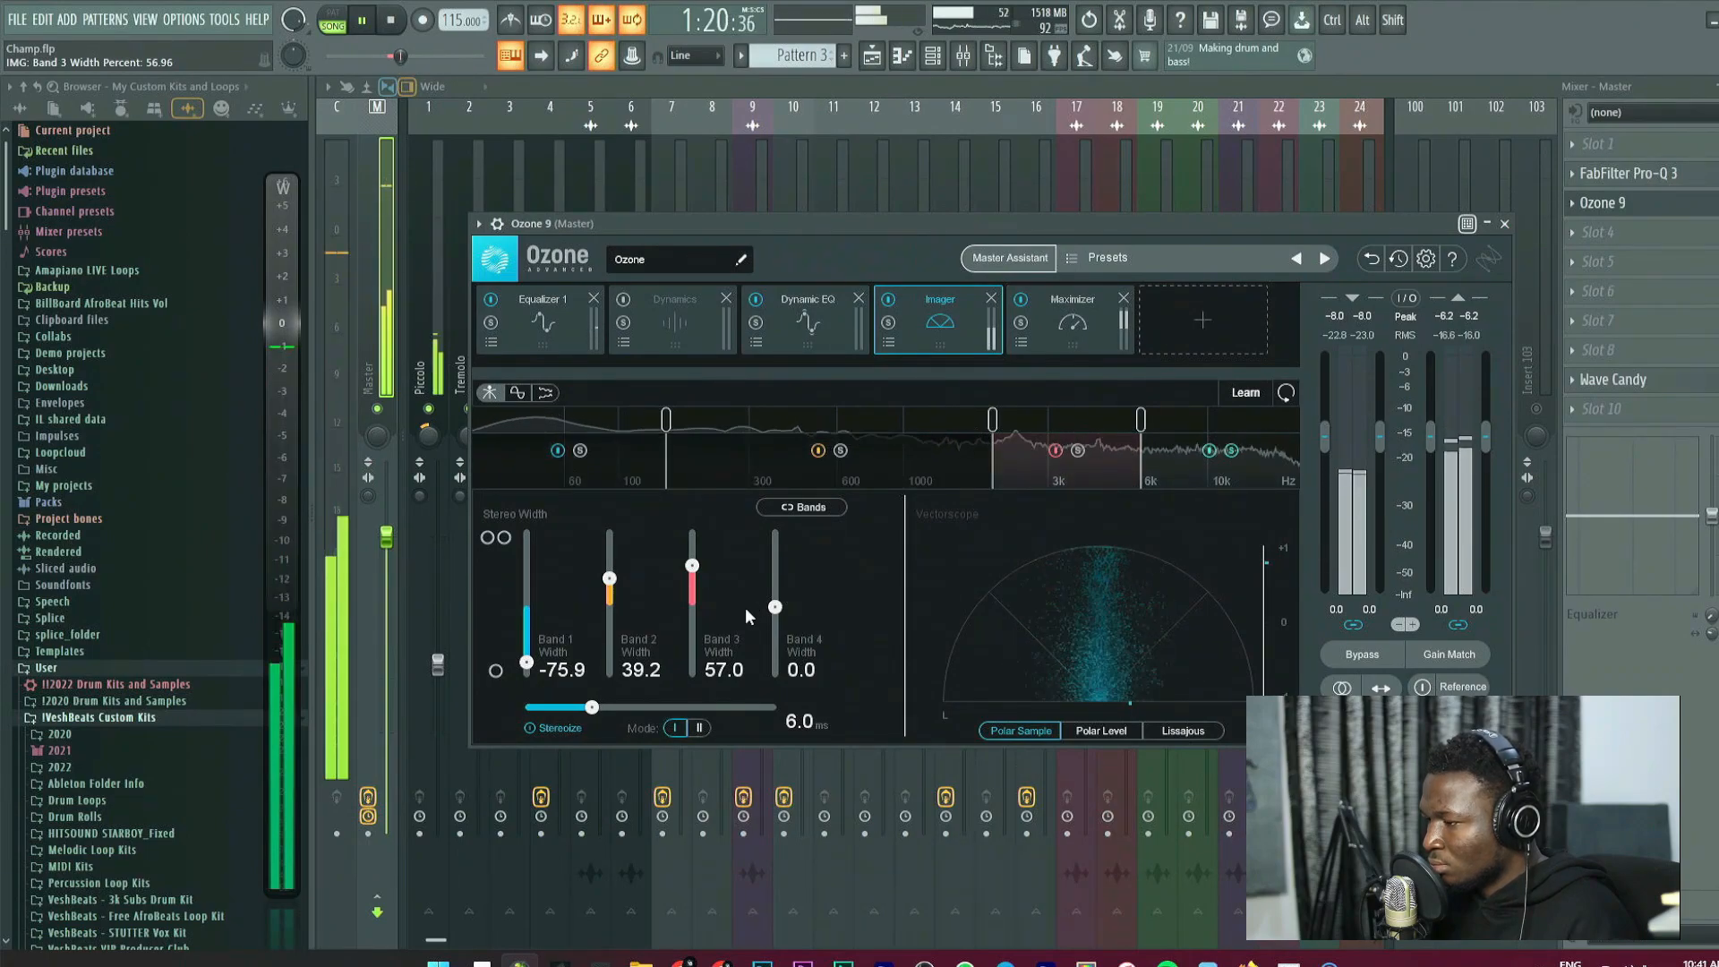
pyautogui.moveTo(775, 607); pyautogui.dragTo(780, 576)
pyautogui.click(1232, 450)
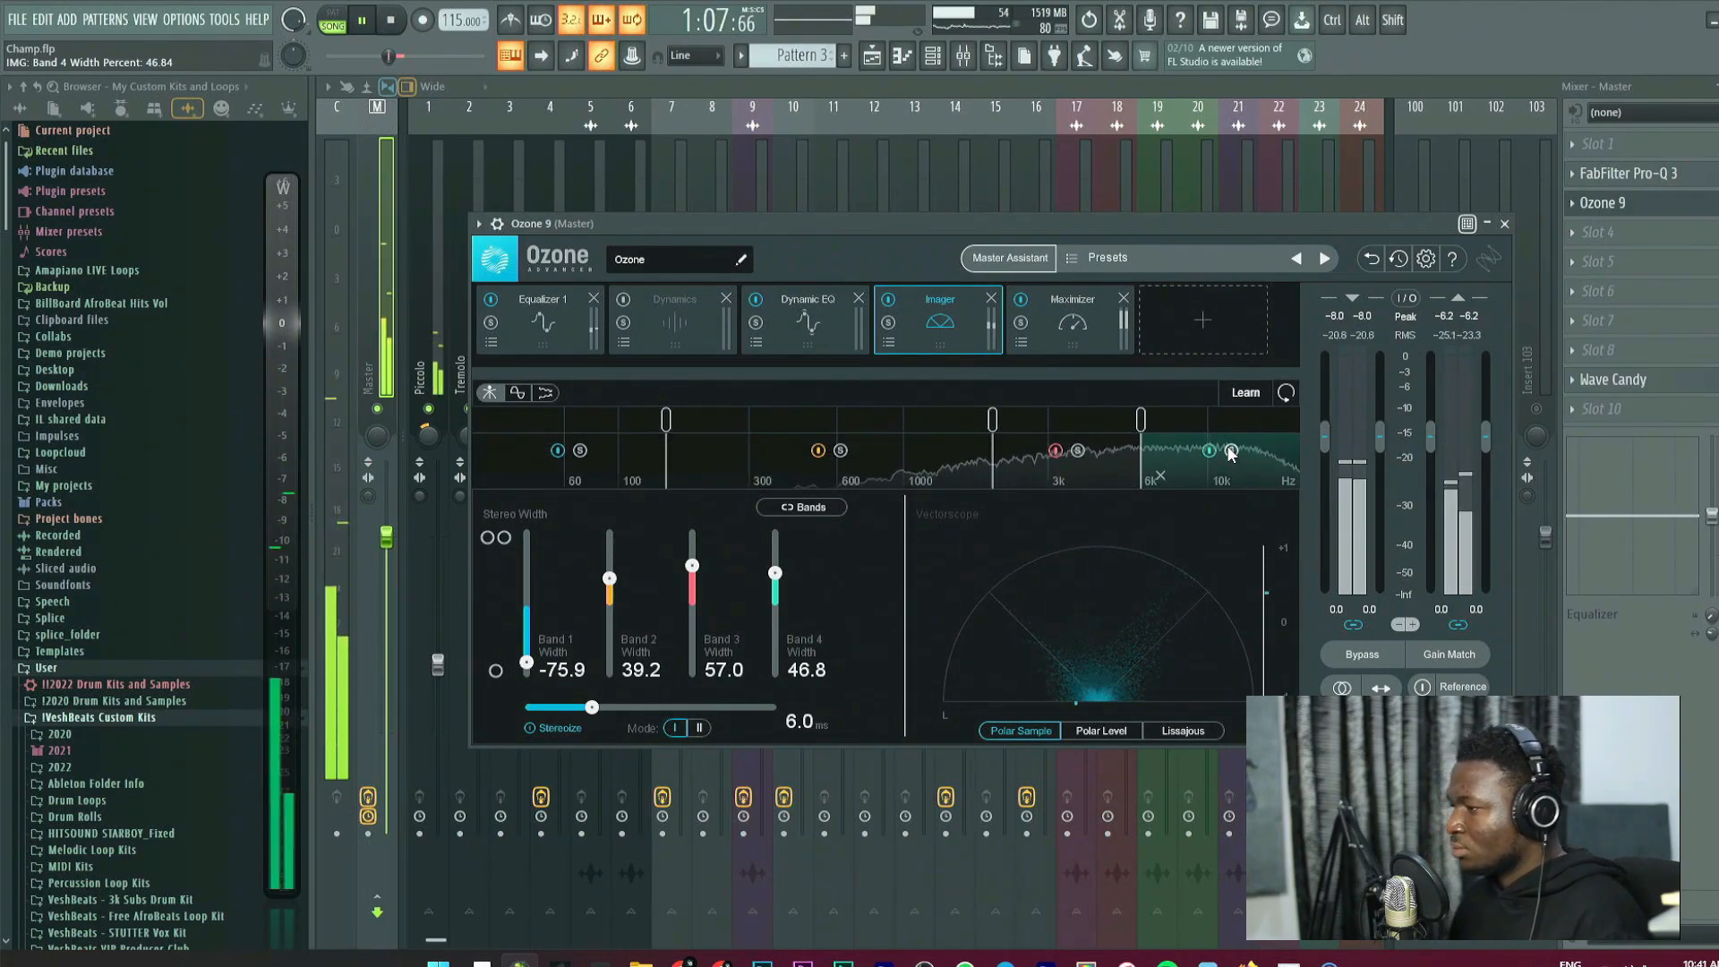
pyautogui.click(1505, 223)
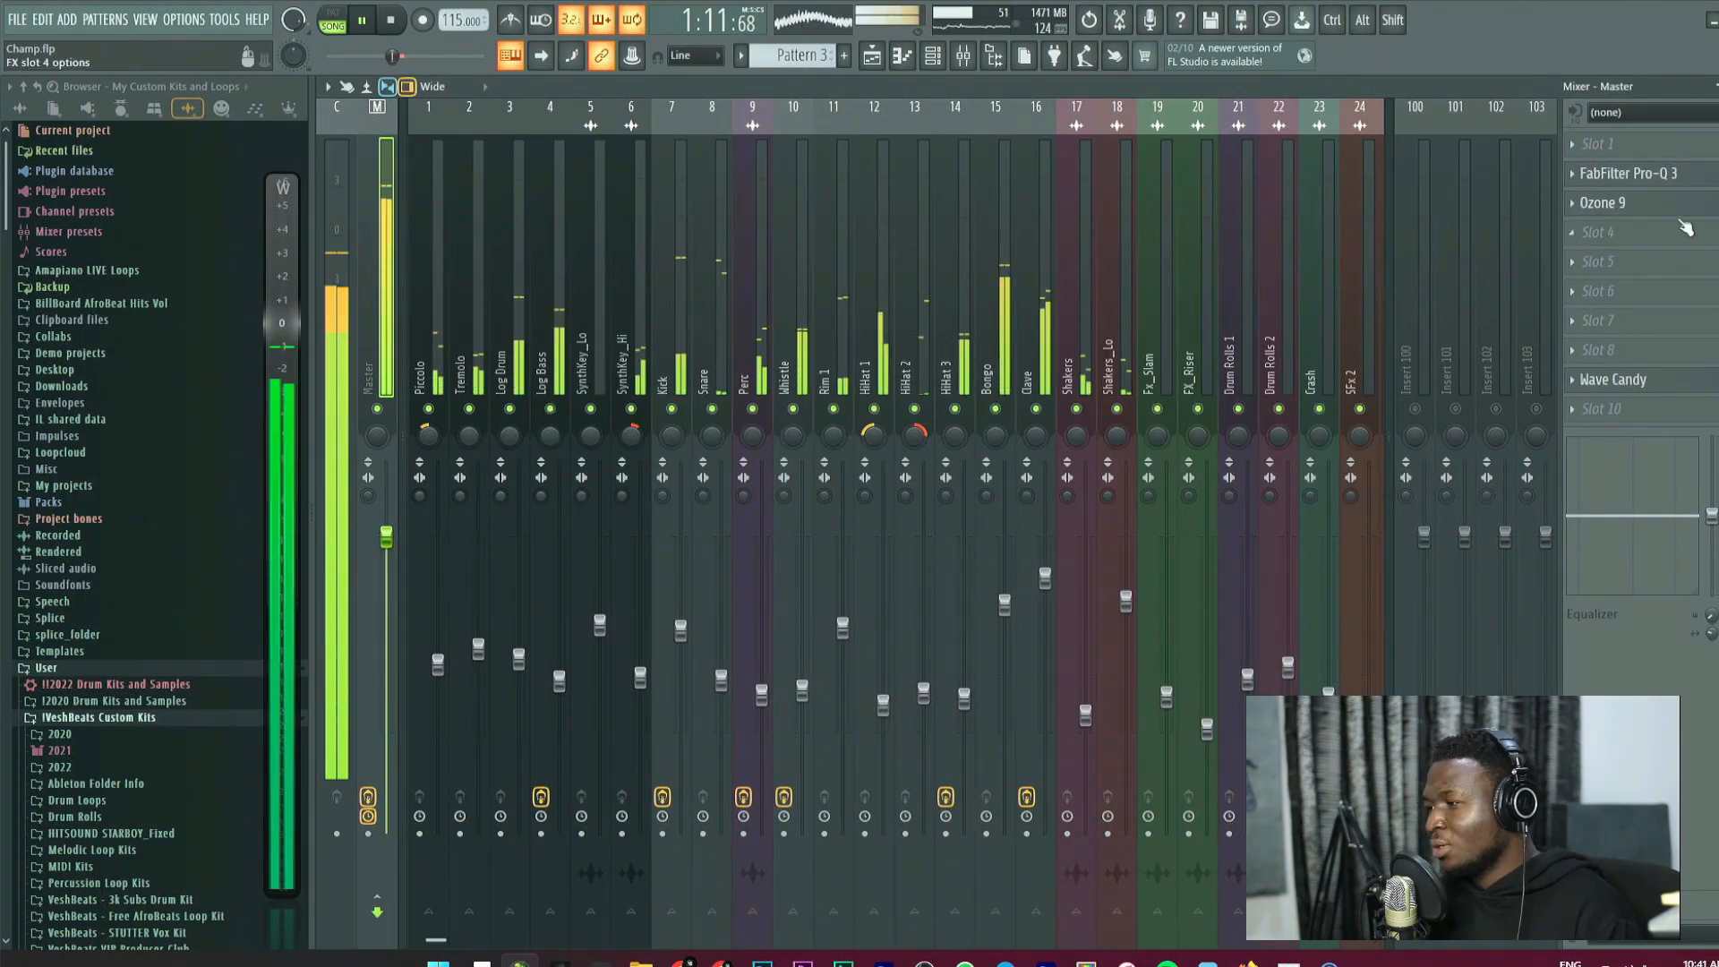
pyautogui.press('space')
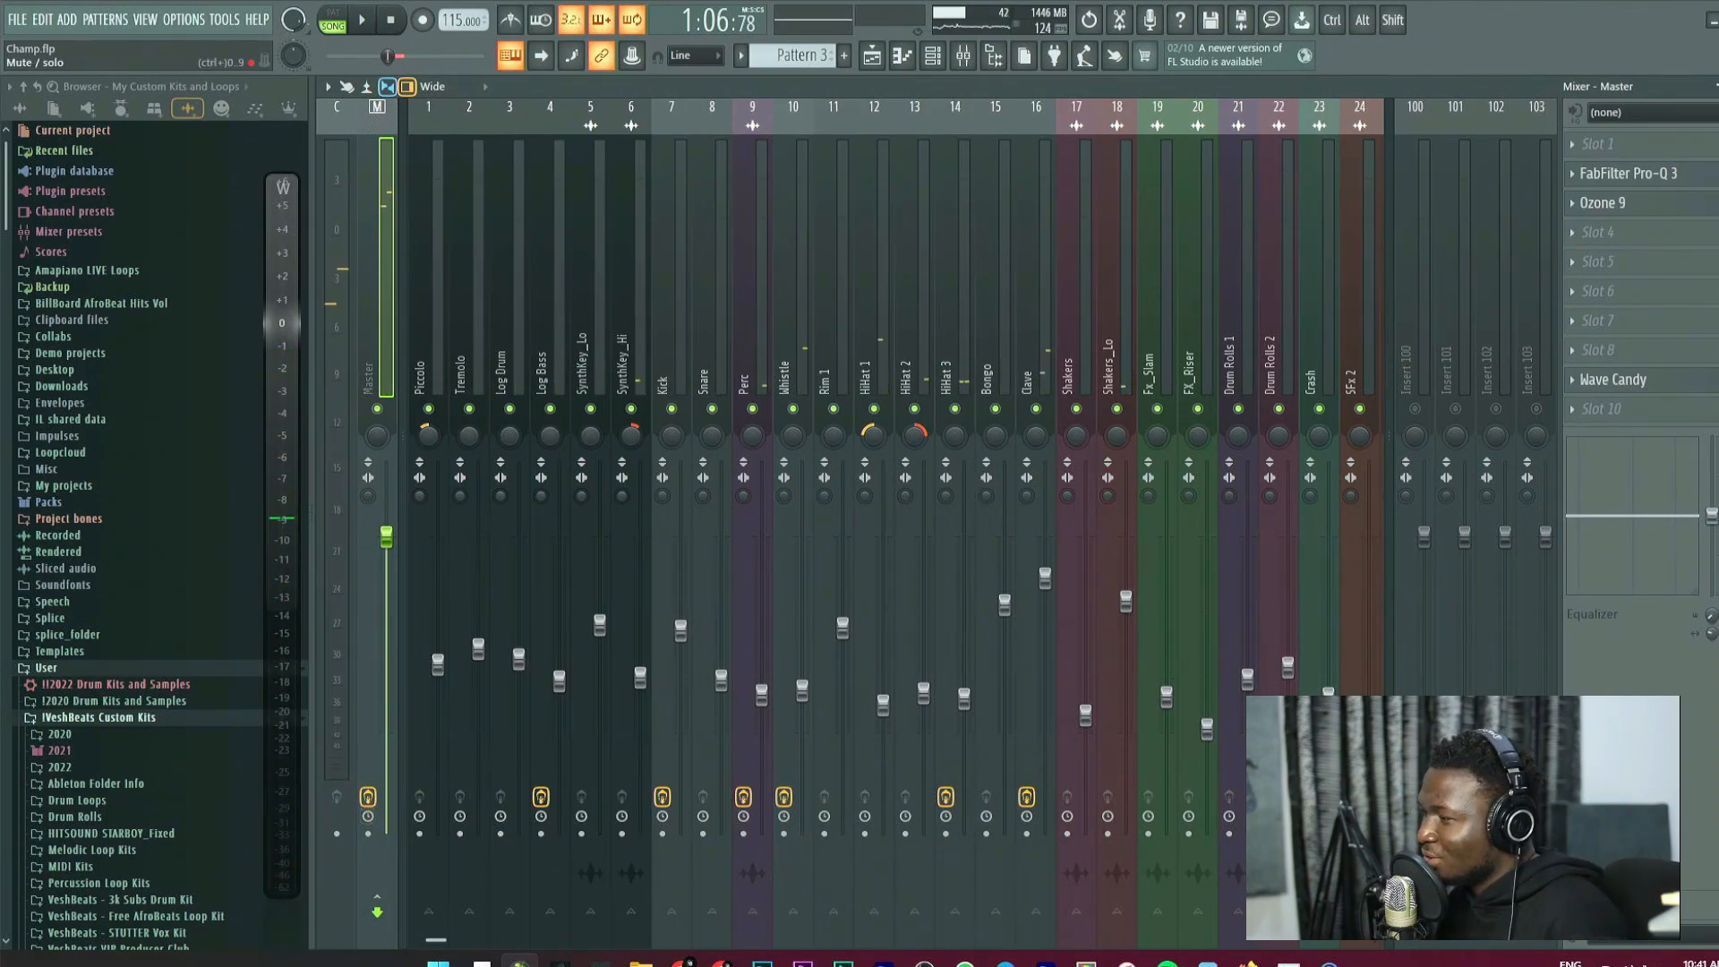
# Play back the song and open the playlist zoomed out to review the full arrangement through the outro.
pyautogui.press('space')
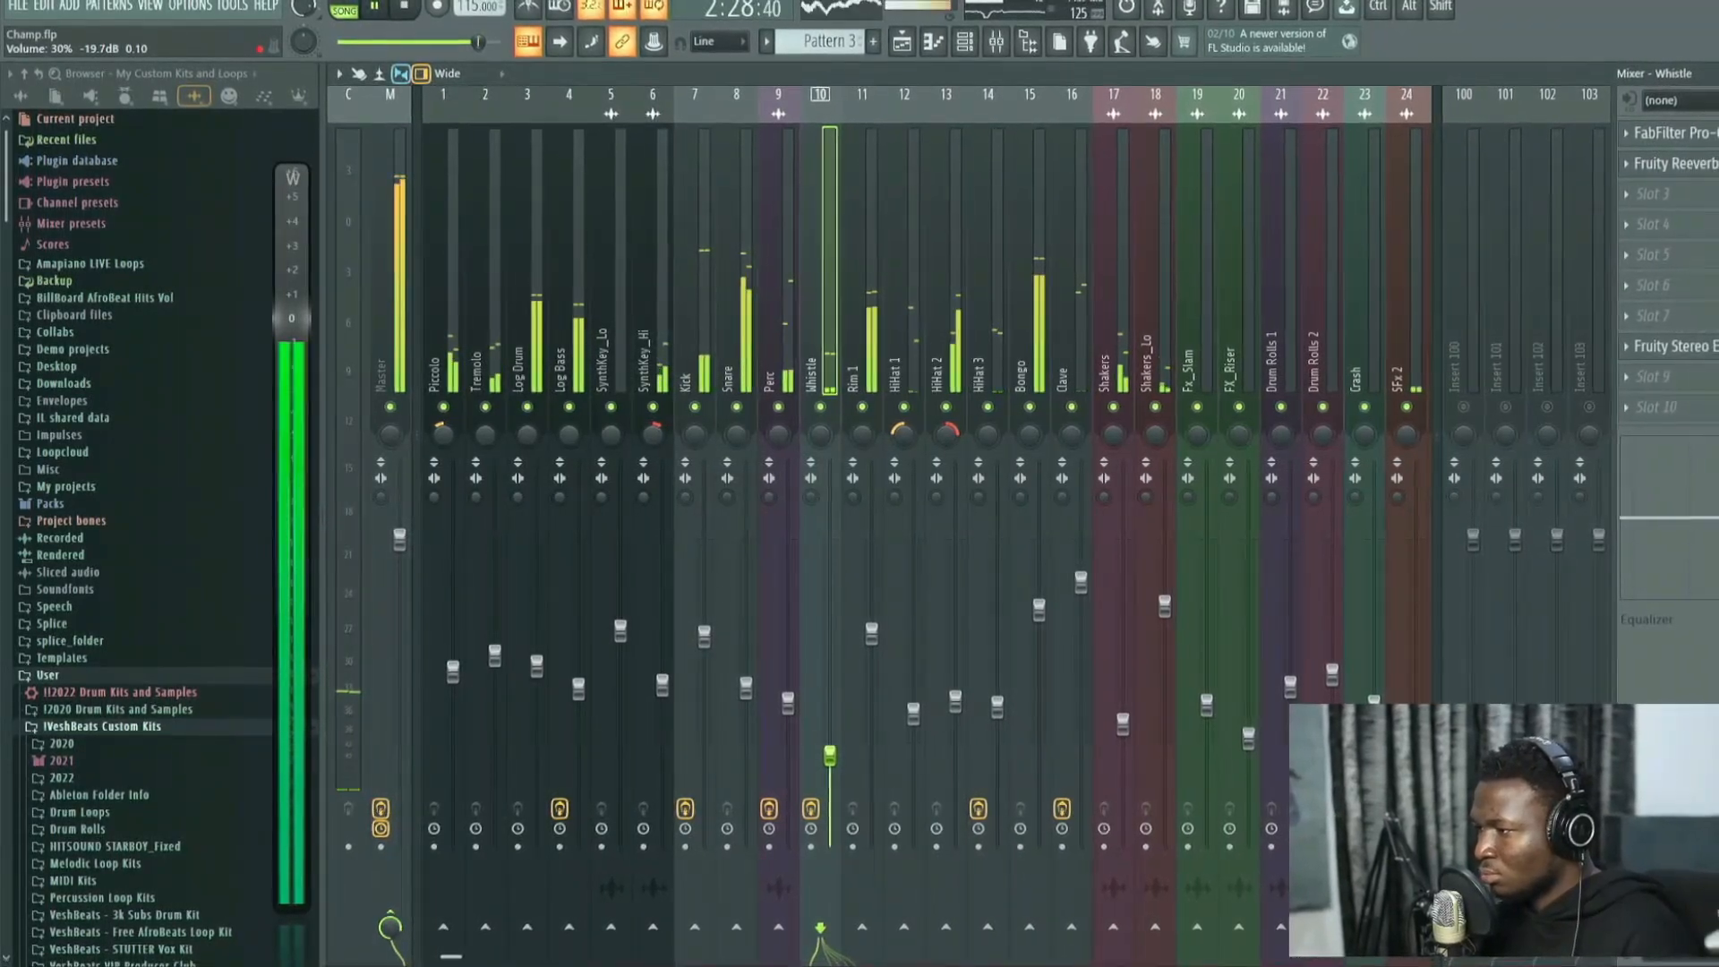
pyautogui.click(897, 45)
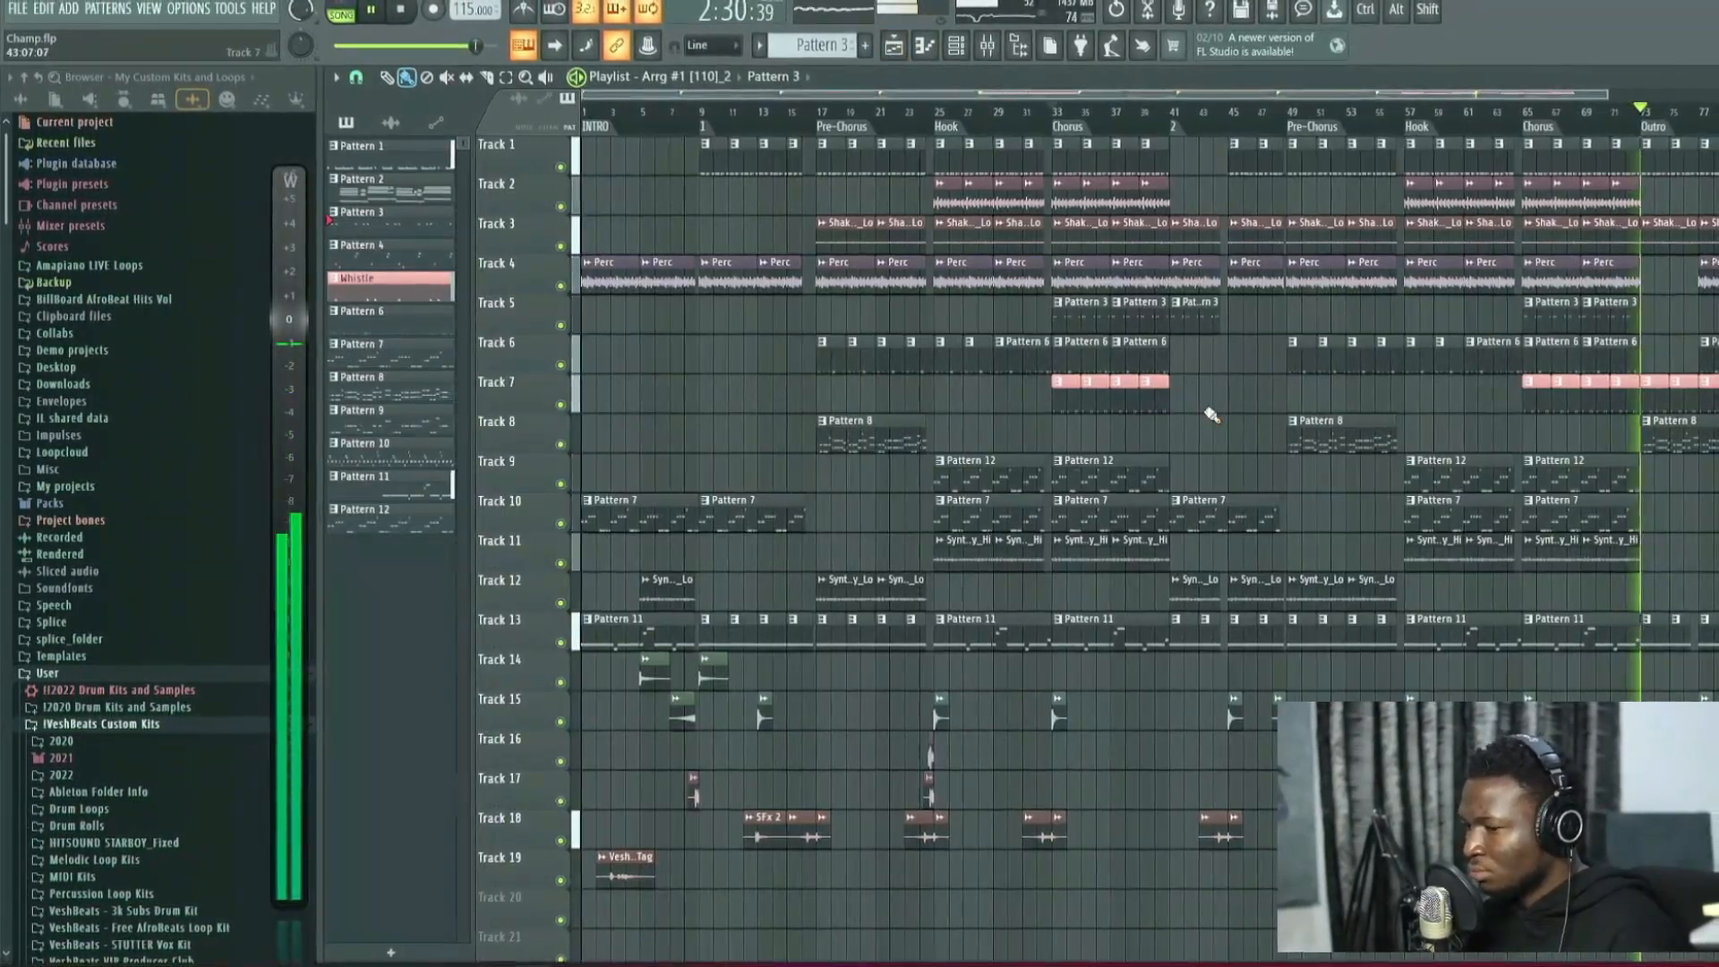
pyautogui.scroll(-1, 1209, 415)
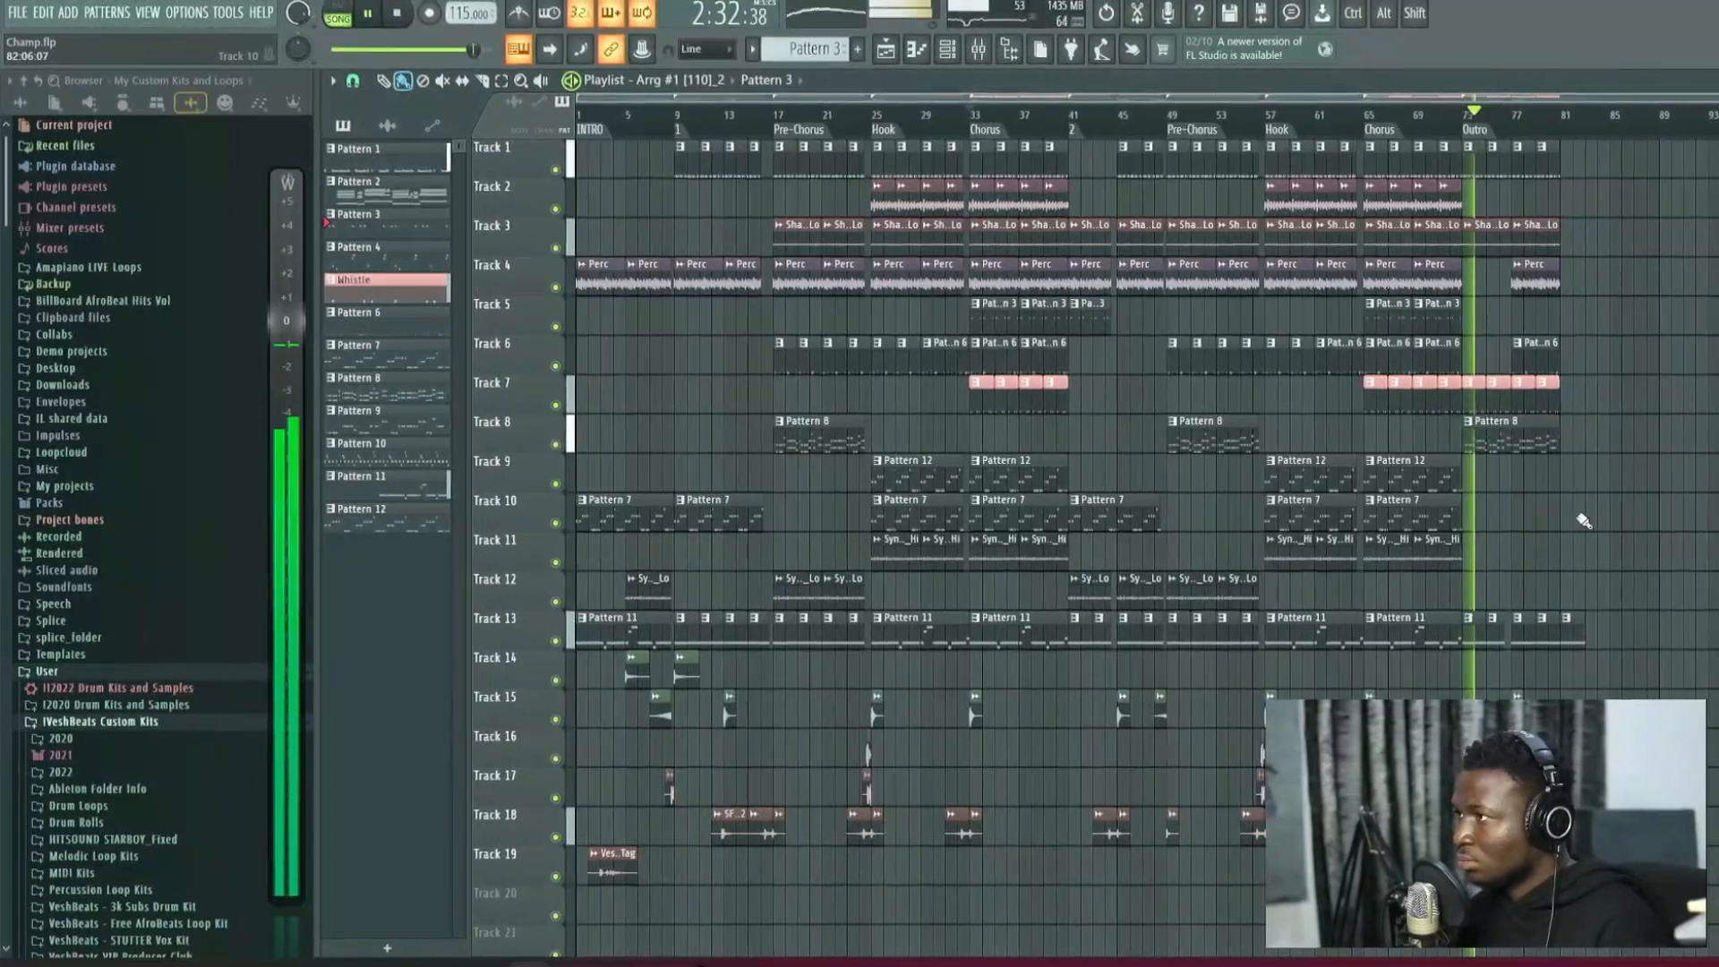